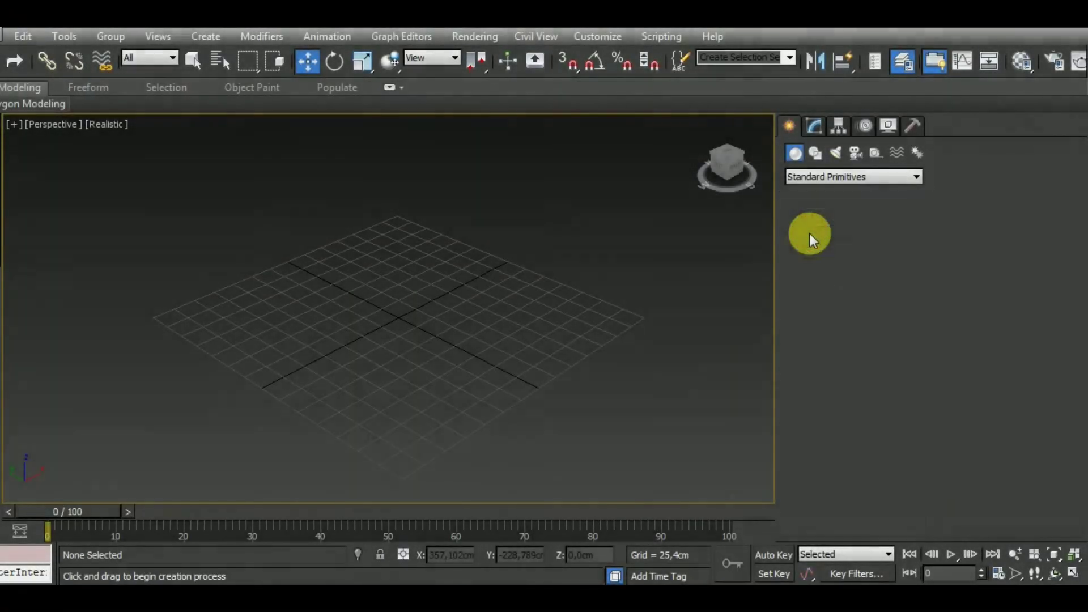
Step: Drag out a box primitive on the grid and raise it into a tall block
left_click(816, 234)
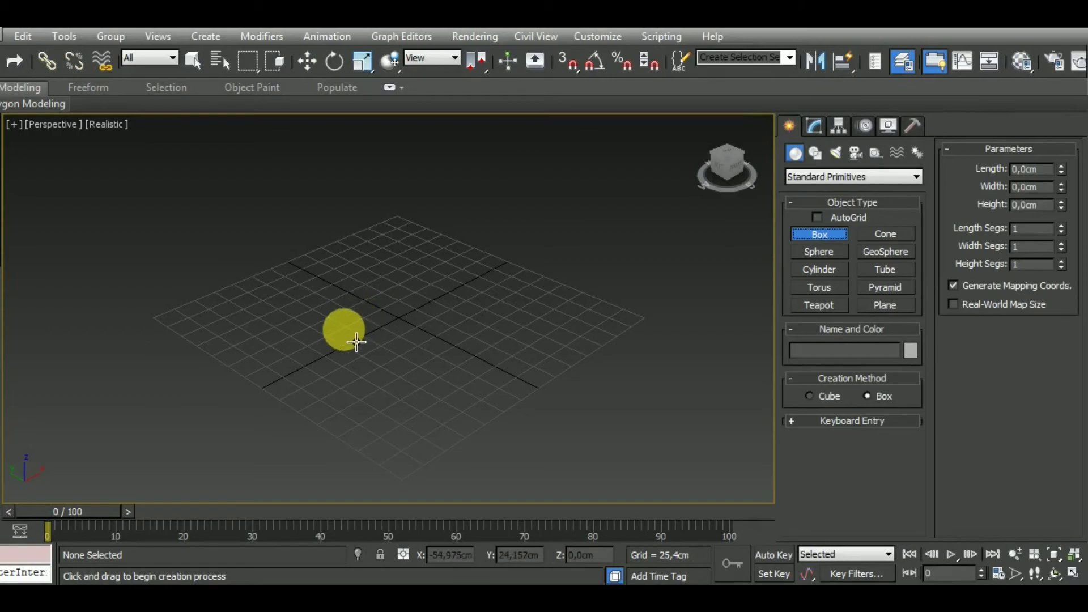
mouse_move(363, 339)
left_mouse_down()
mouse_move(511, 309)
mouse_move(542, 330)
mouse_move(498, 321)
mouse_move(522, 324)
left_mouse_up()
left_click(524, 111)
middle_click_drag(553, 309, 561, 337)
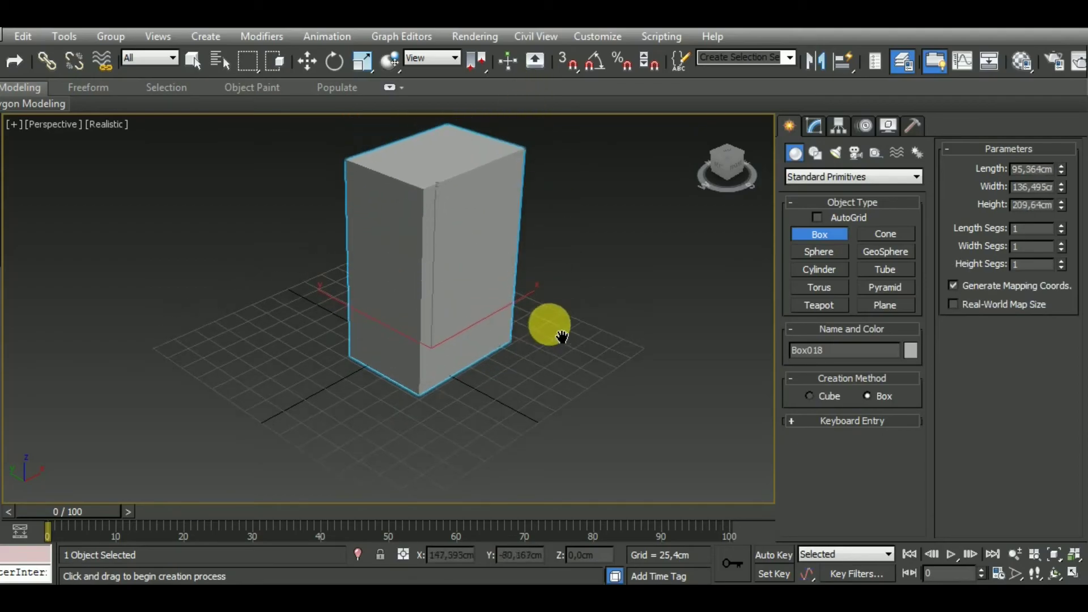
Step: Set the box to Length 80 cm, Width 70 cm and Height 130 cm
left_click(1025, 170)
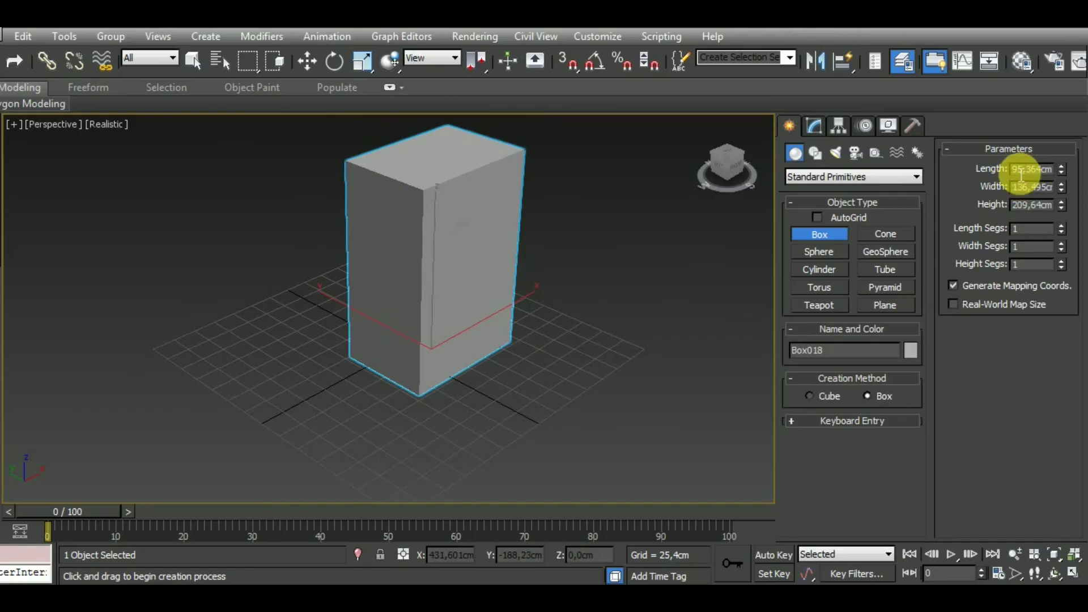
left_click_drag(1021, 174, 1084, 175)
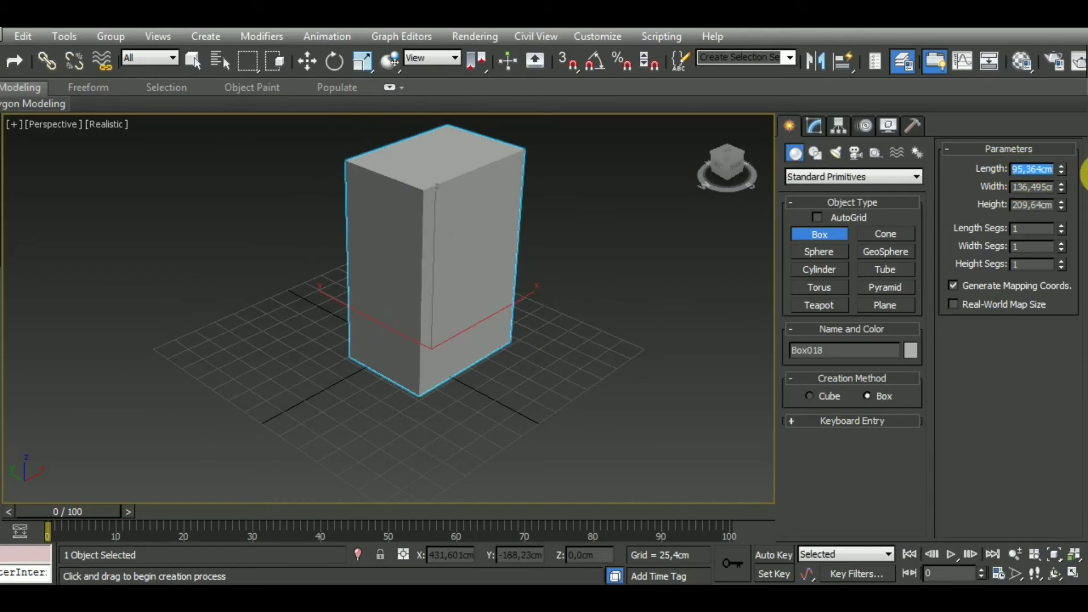
type("70")
key("Tab")
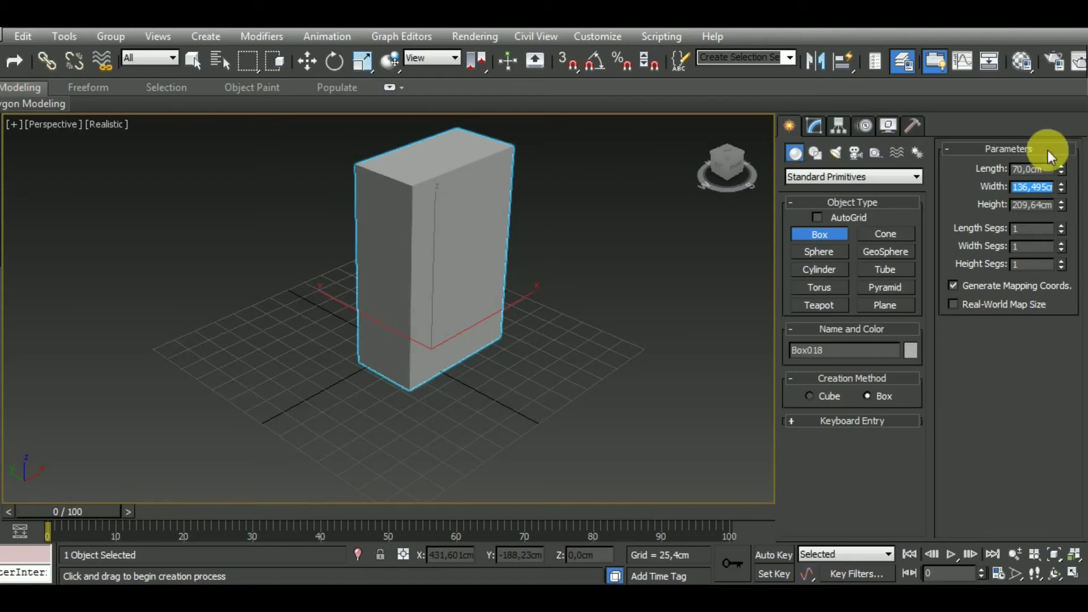
double_click(1031, 169)
type("80")
key("Tab")
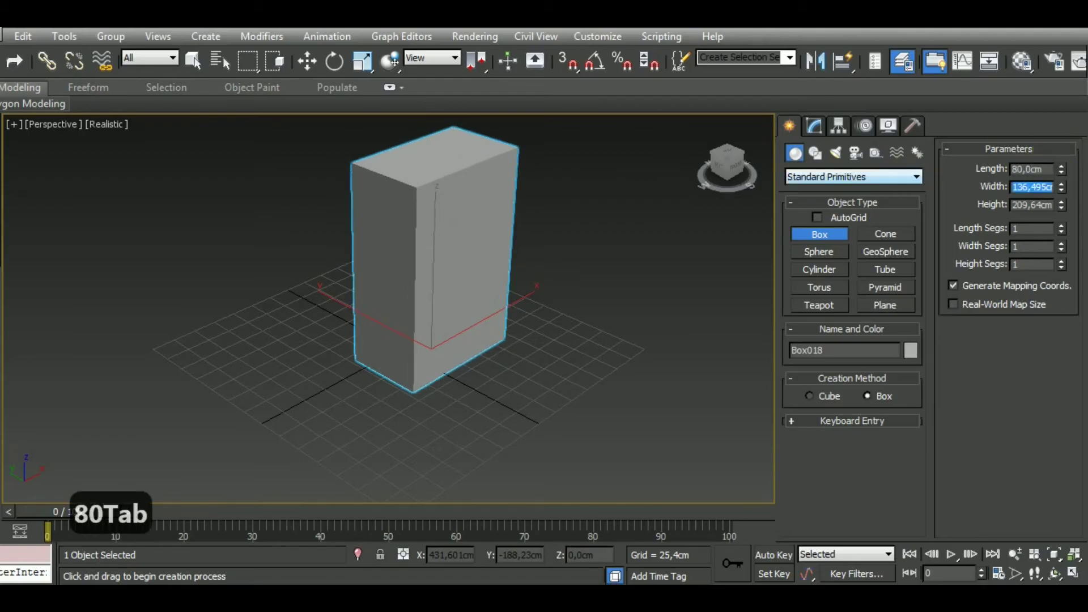
key("Tab")
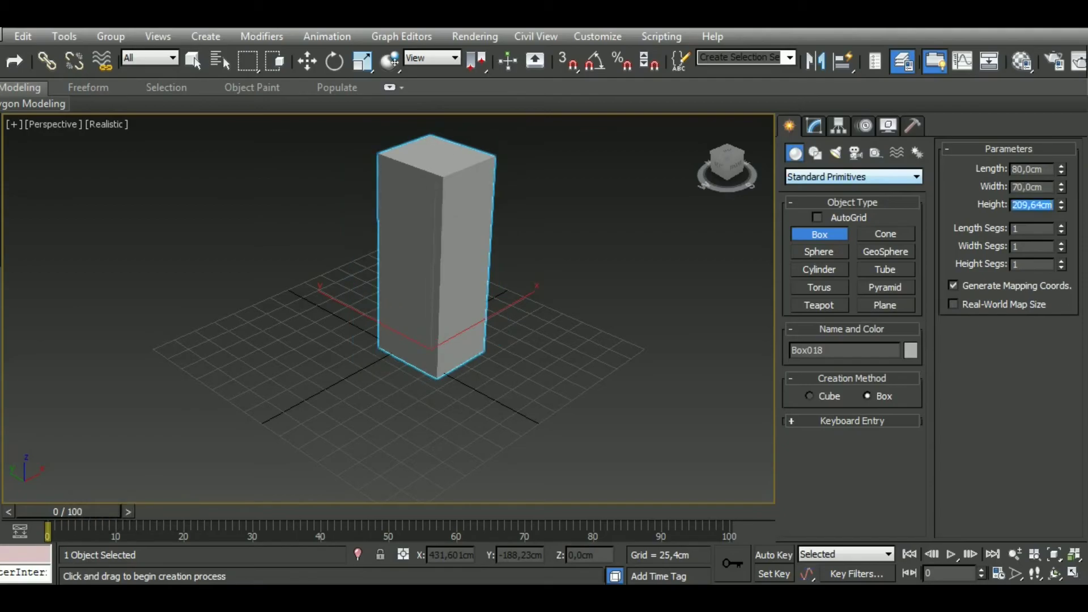
type("130")
key("Return")
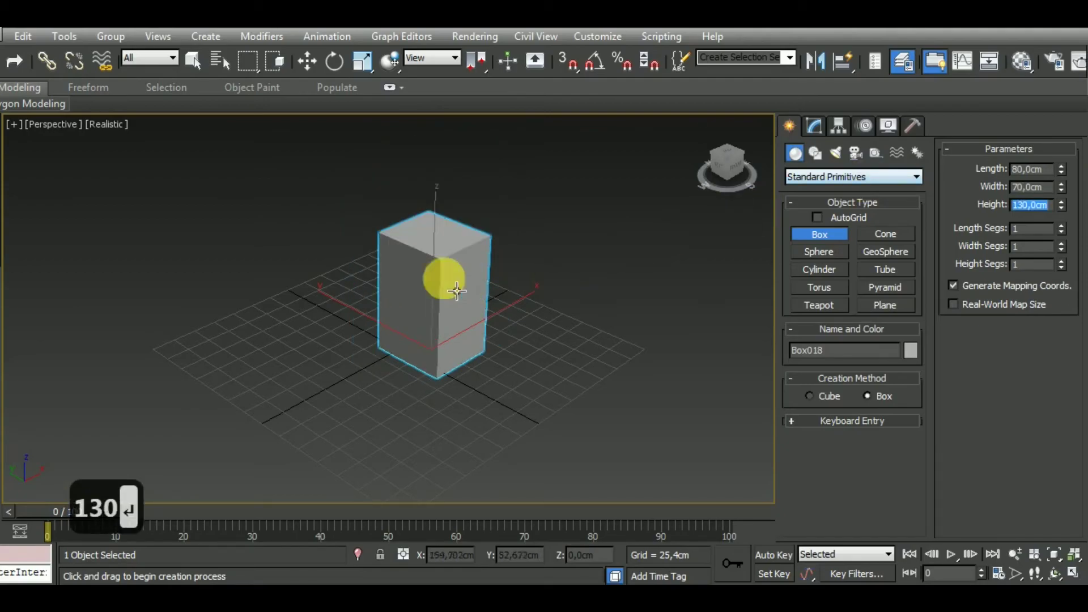
left_click(307, 60)
Step: Zero the box's X and Y position and view it from the front with the grid hidden
left_click(425, 346)
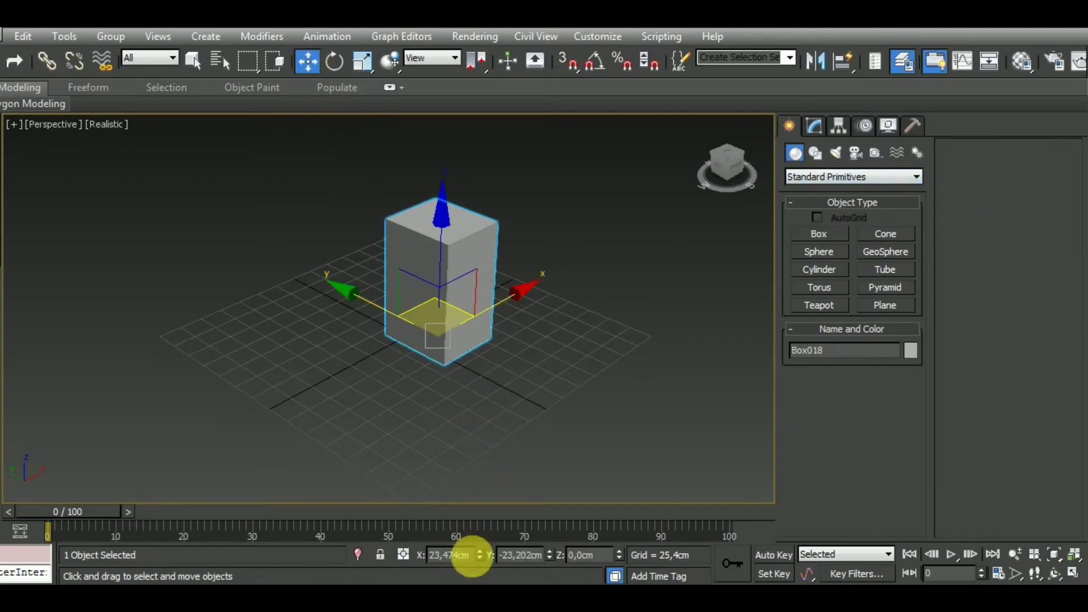
right_click(479, 555)
right_click(549, 555)
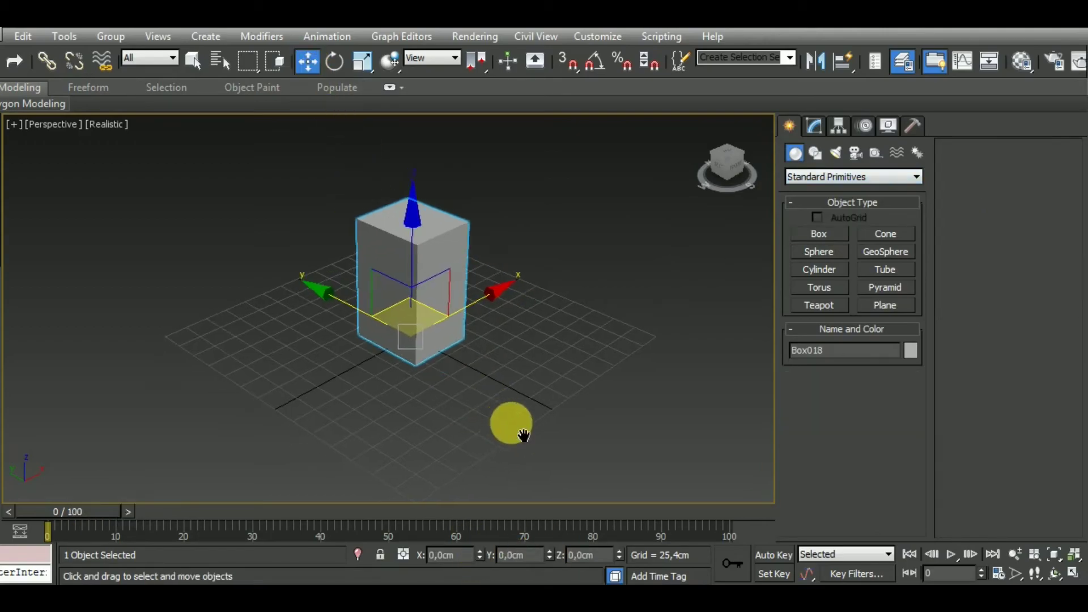
key("f")
key("g")
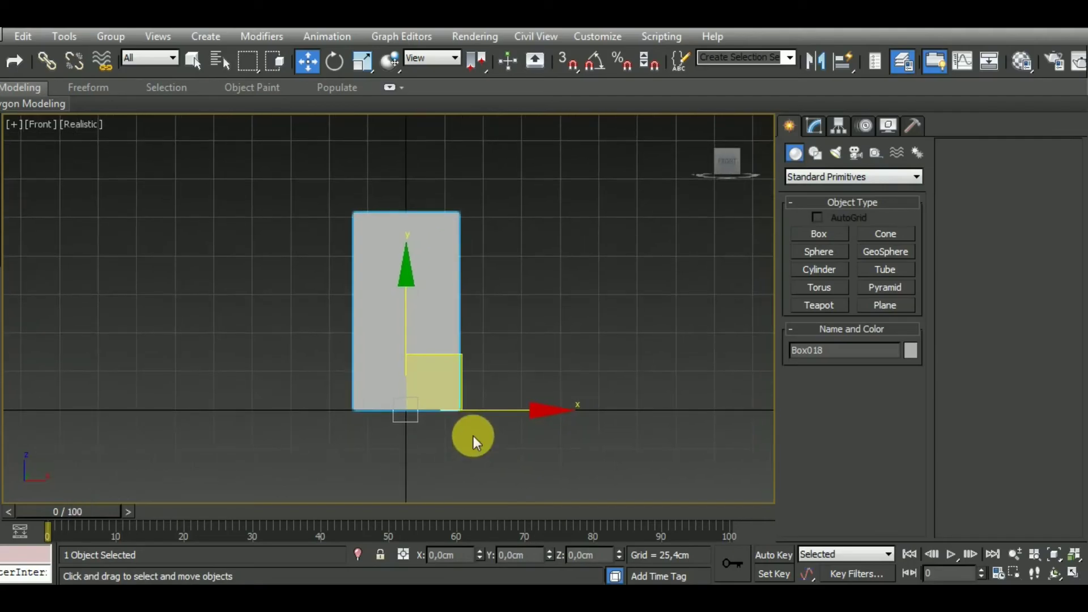
middle_click_drag(473, 436, 517, 436)
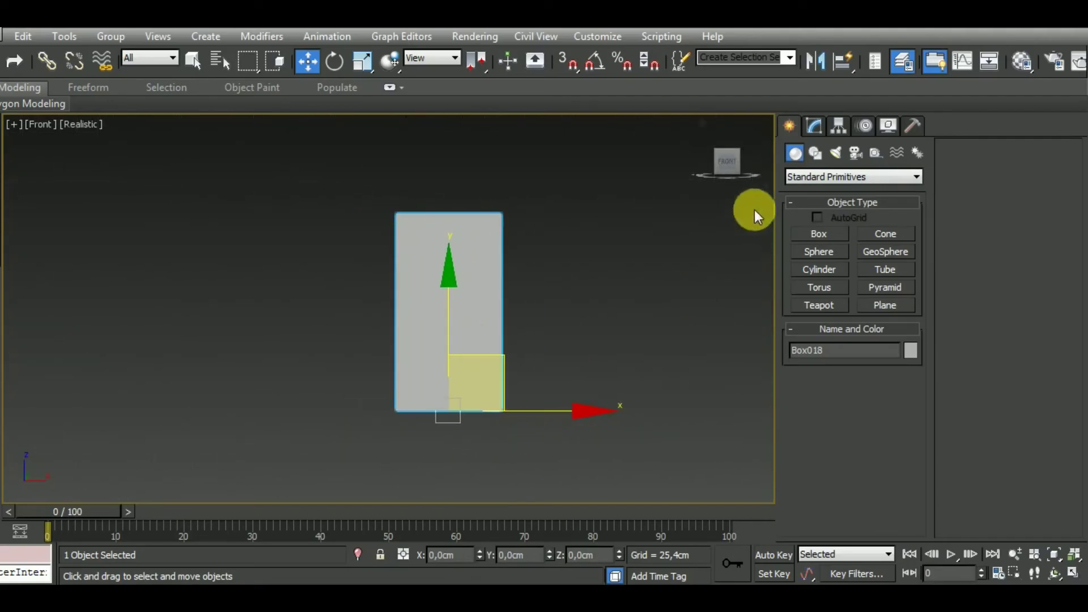
Step: Convert the box to an Editable Poly and select its vertical side edges
left_click(815, 124)
right_click(852, 317)
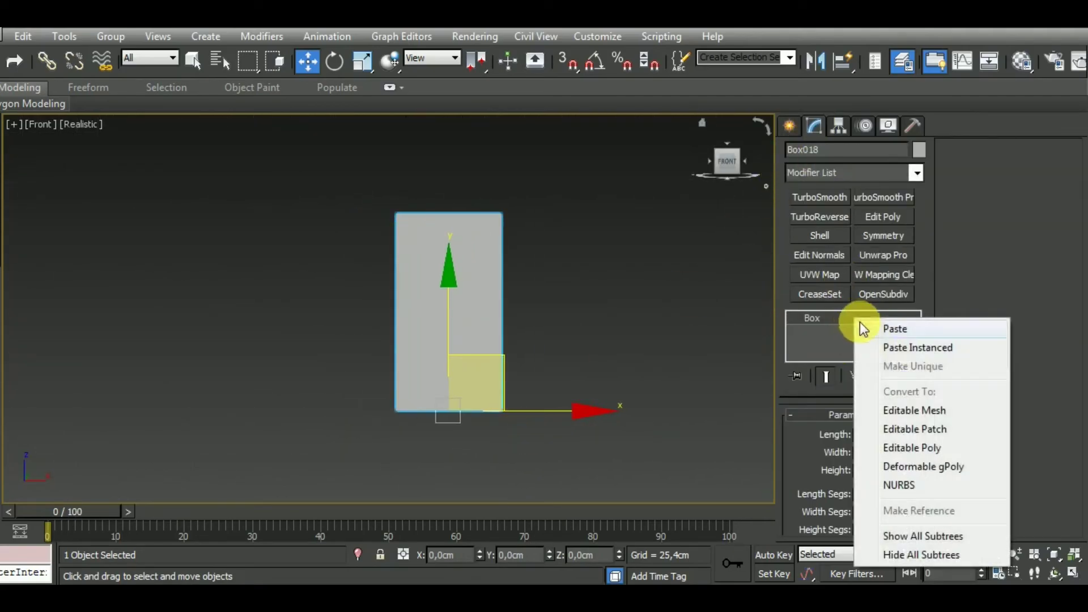
left_click(932, 445)
left_click(829, 434)
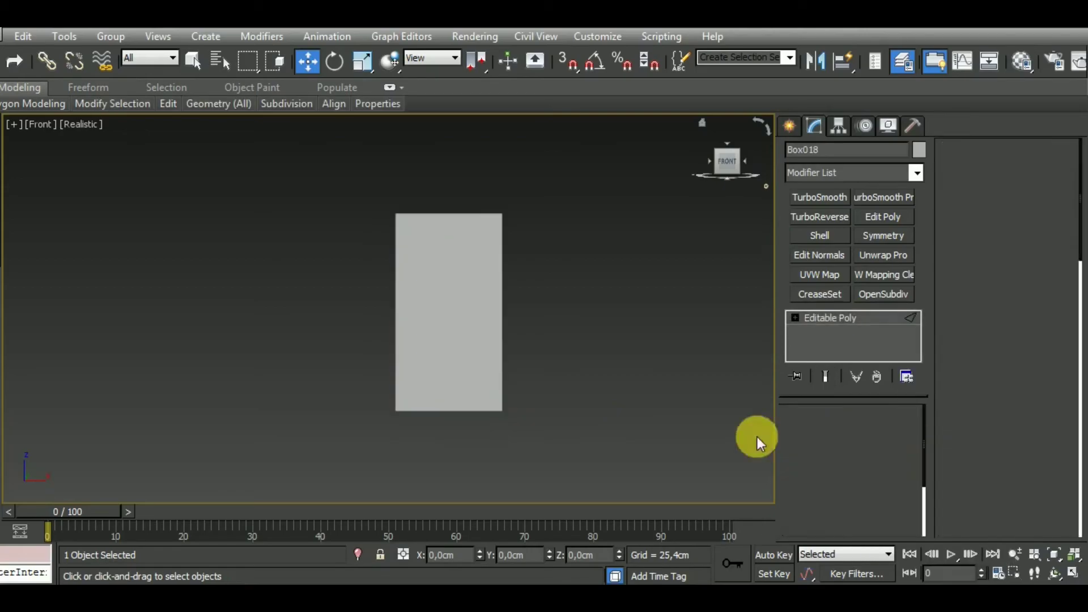
left_click(502, 313)
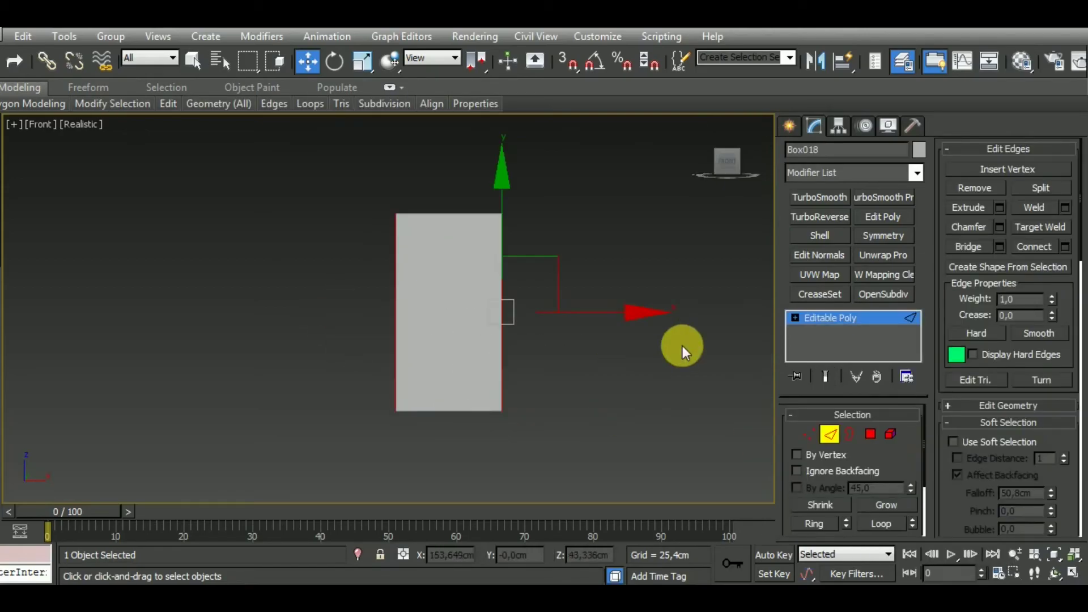
Step: Connect the side edges with two pinched-together horizontal loops across the box's middle
key("c")
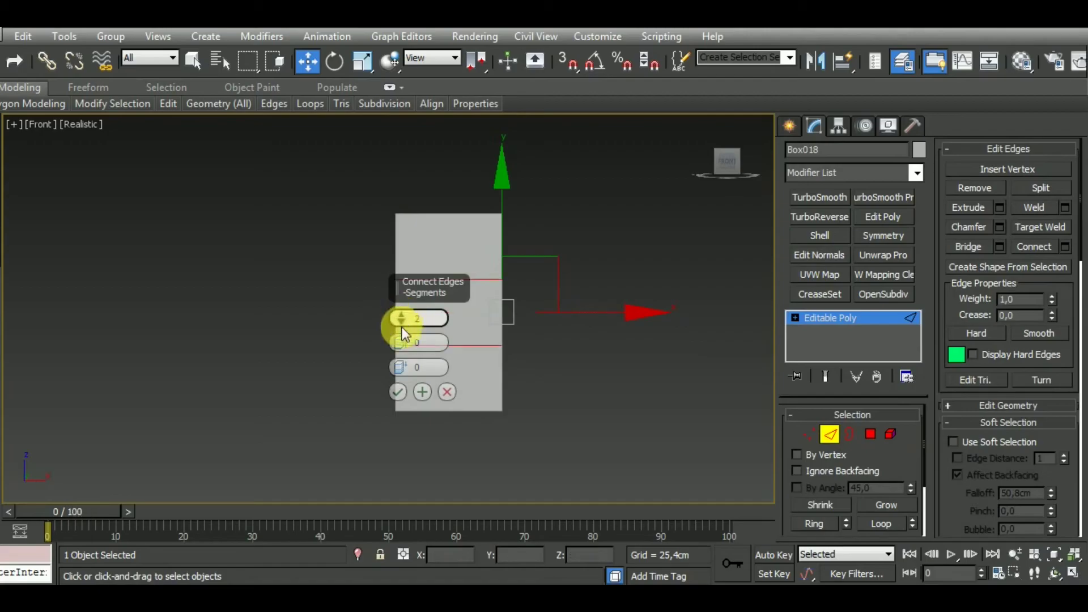
left_click_drag(401, 344, 437, 572)
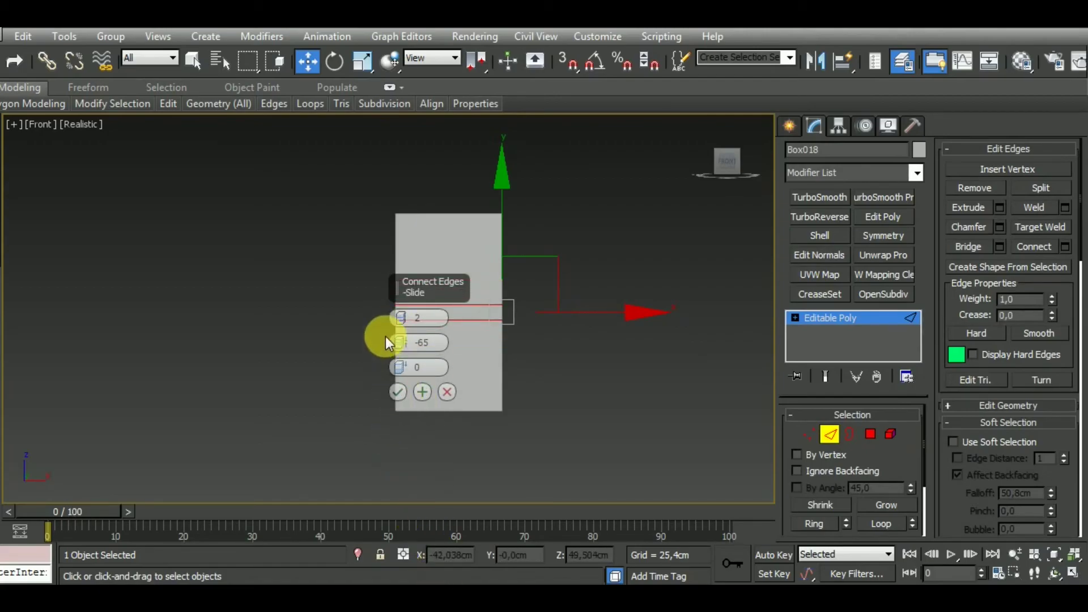
left_click_drag(401, 343, 409, 383)
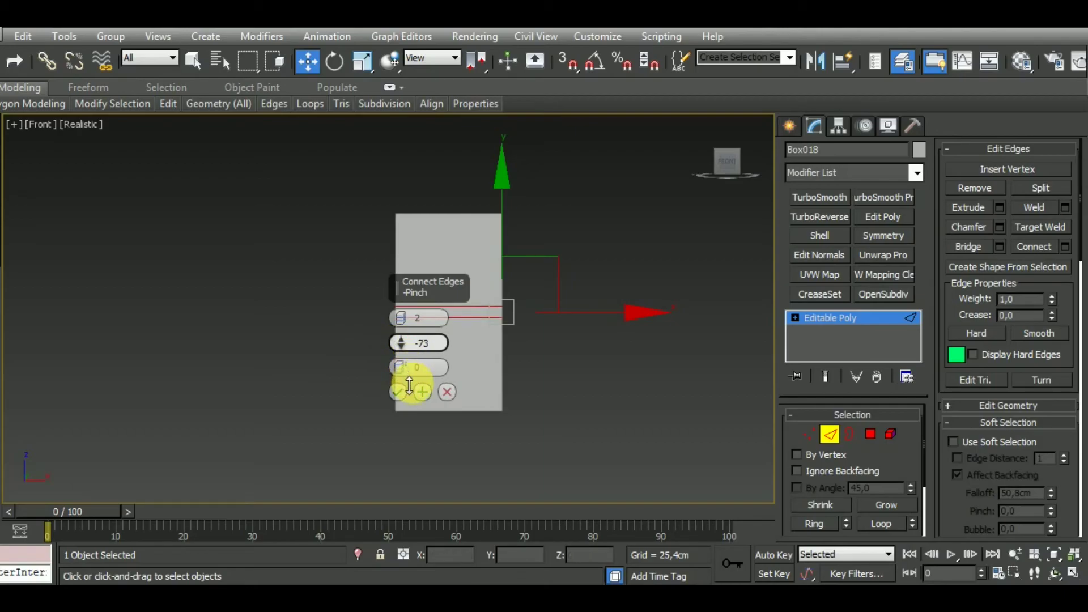
left_click(399, 391)
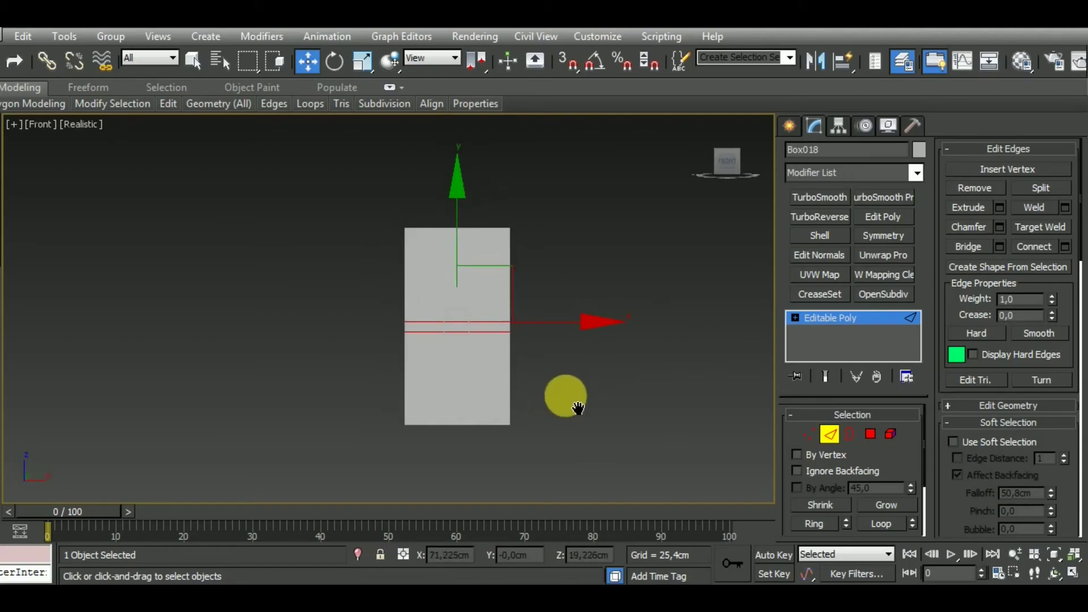
Step: Add a single edge loop slid -75 up near the top, and show edged faces
scroll(506, 346, "up", 4)
middle_click_drag(649, 369, 652, 406)
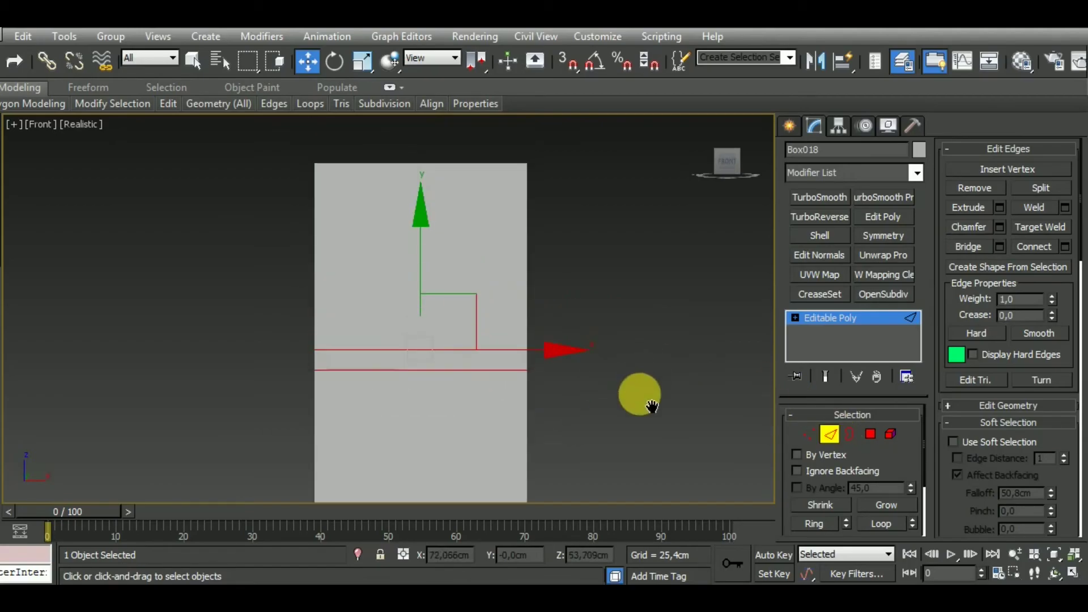
left_click(315, 249)
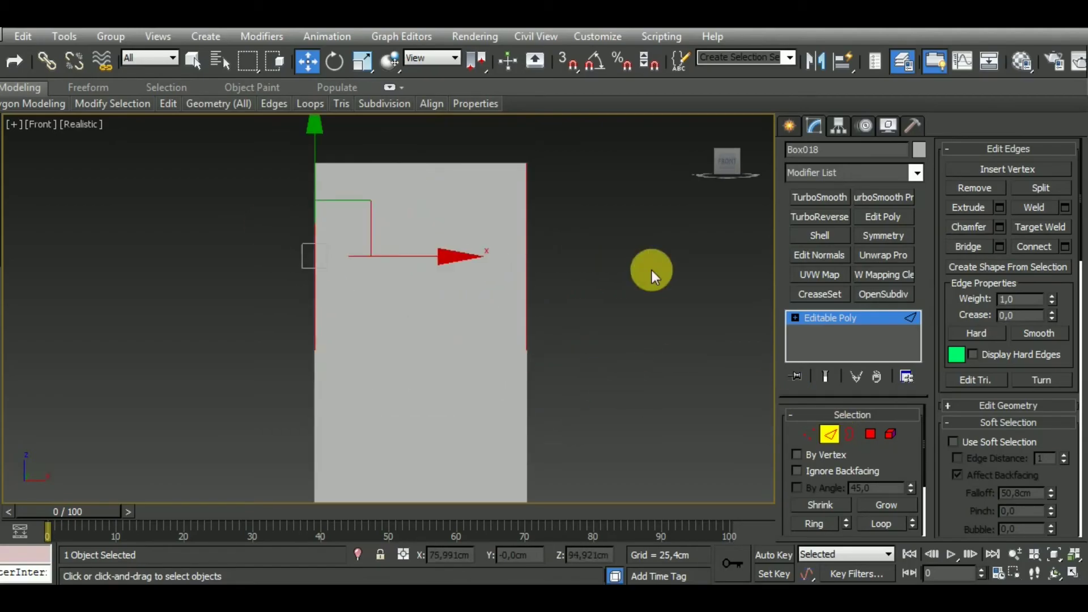
key("ctrl+shift+e")
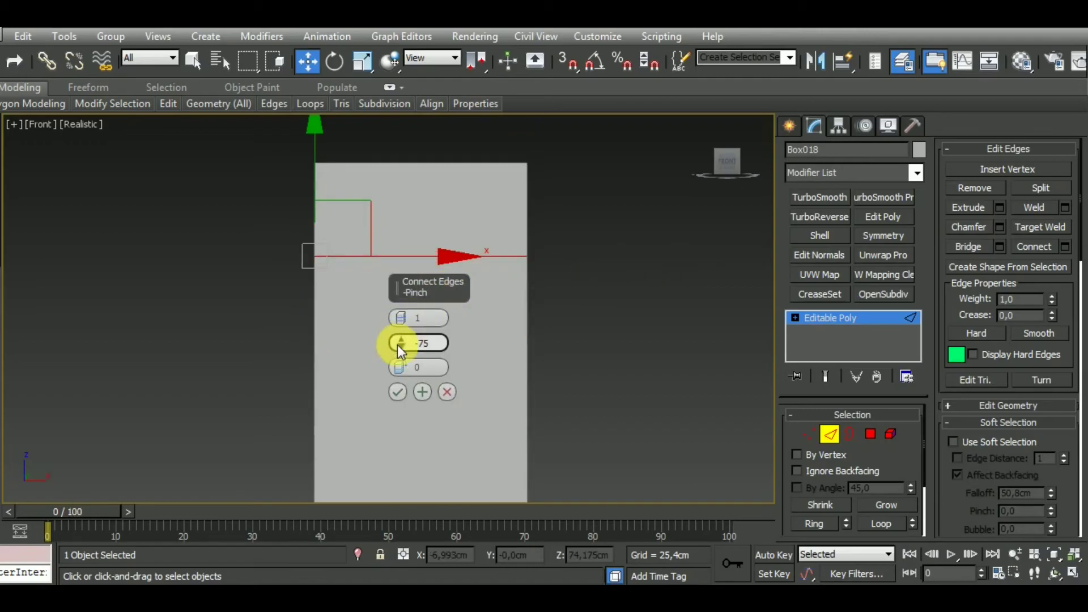
left_click_drag(401, 367, 421, 549)
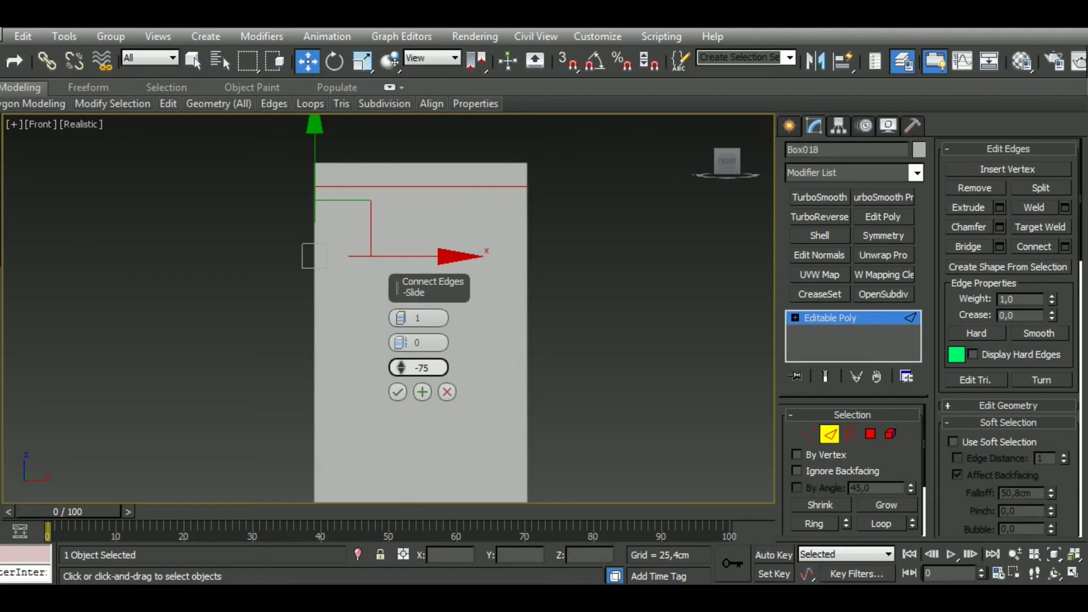
left_click(396, 392)
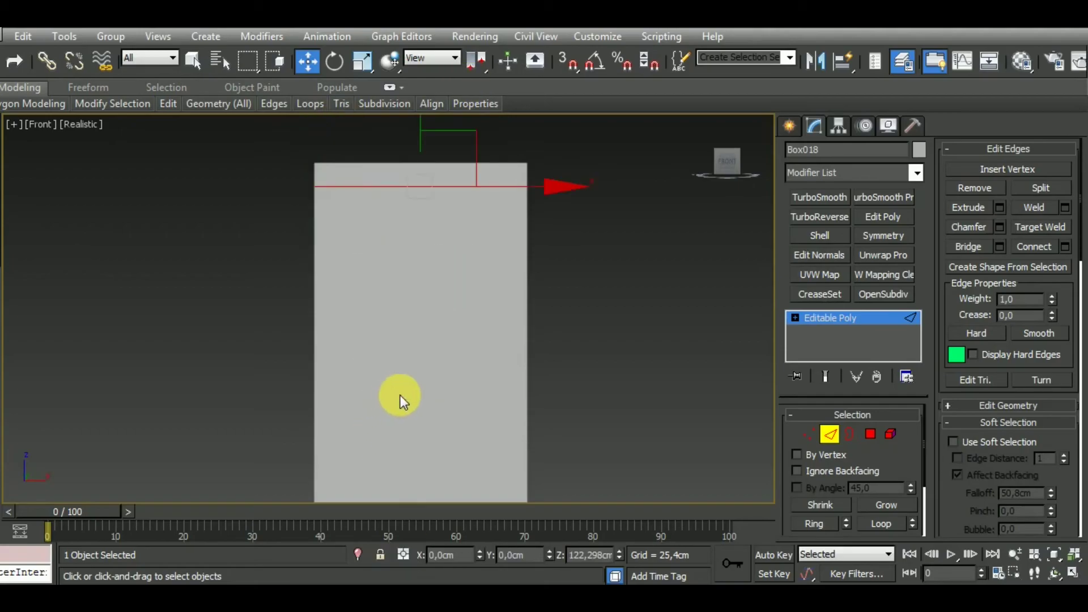
key("F4")
middle_click_drag(597, 436, 611, 436)
Step: Bevel the middle and top face strips outward 4.205 cm using Local Normal
left_click(873, 435)
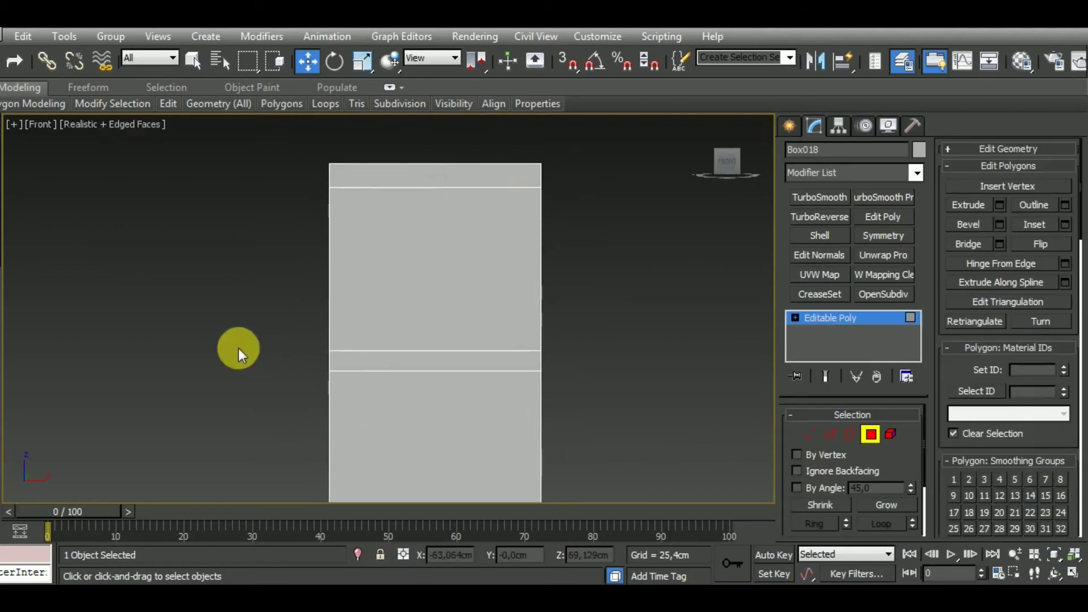
left_click_drag(262, 361, 567, 366)
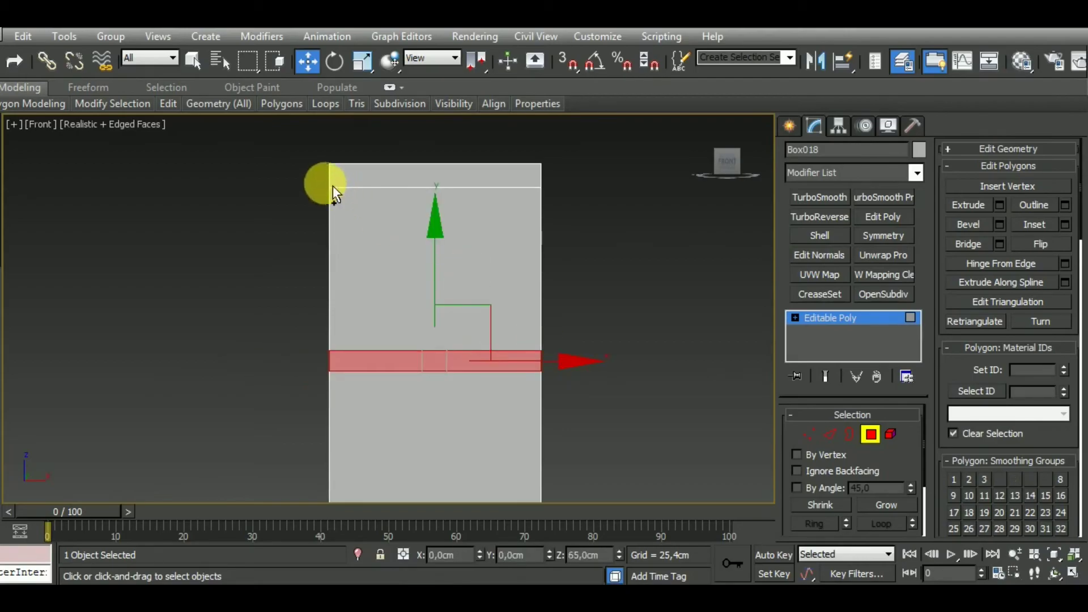
left_click_drag(566, 189, 573, 183, "ctrl")
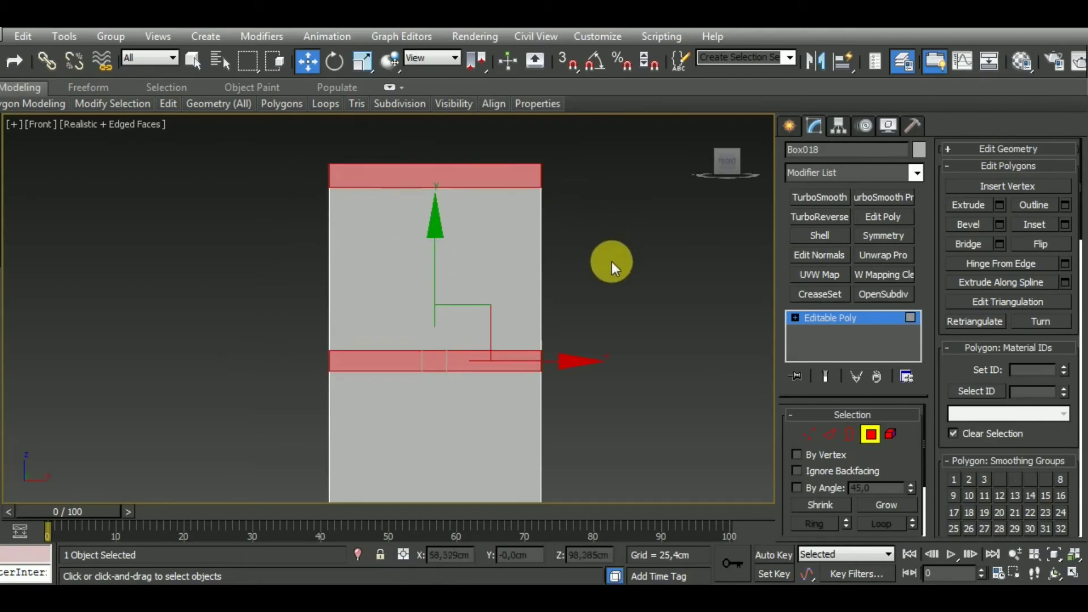
key("b")
right_click(403, 363)
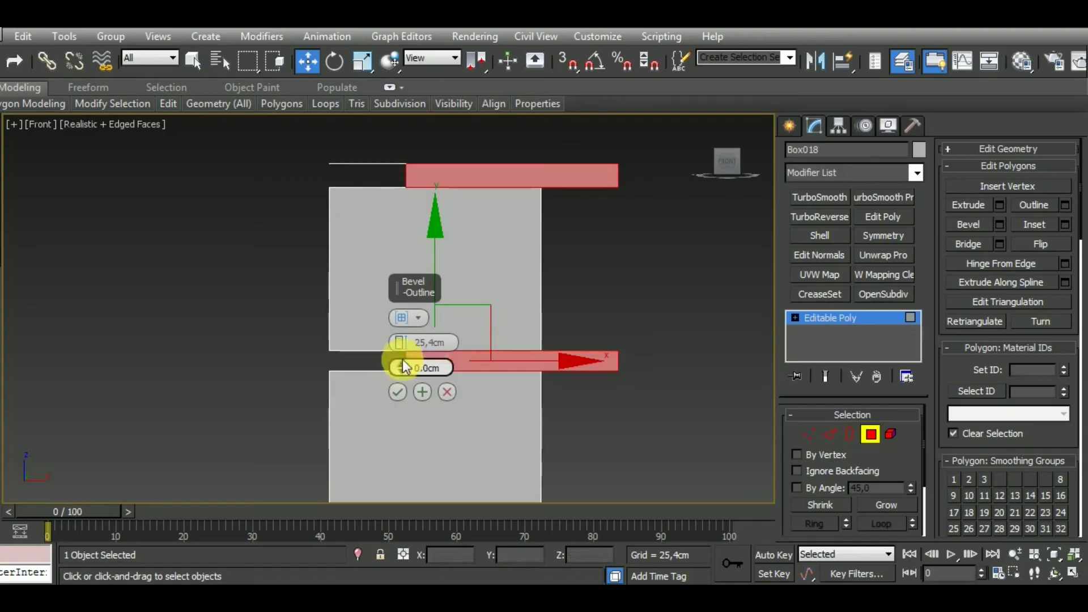
left_click_drag(405, 346, 405, 332)
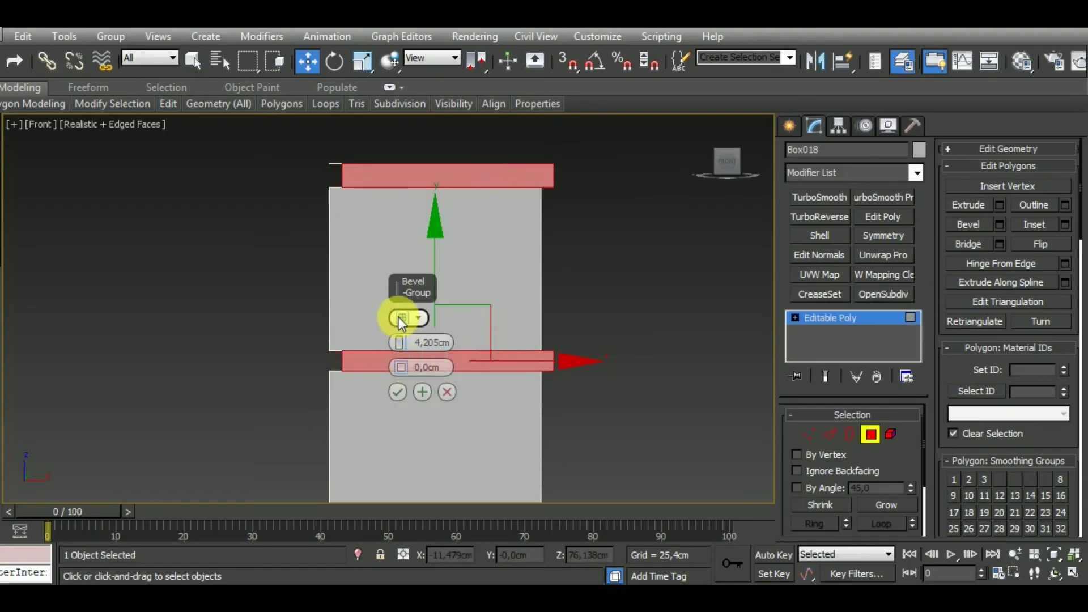
left_click(401, 318)
mouse_move(551, 335)
middle_mouse_down("alt")
mouse_move(617, 322)
mouse_move(646, 348)
mouse_move(566, 346)
mouse_move(602, 345)
mouse_move(601, 364)
mouse_move(582, 349)
mouse_move(535, 348)
mouse_move(570, 352)
middle_mouse_up("alt")
left_click(397, 391)
Step: Exit Polygon mode and inspect the ledged block from angled and front views
key("p")
key("f")
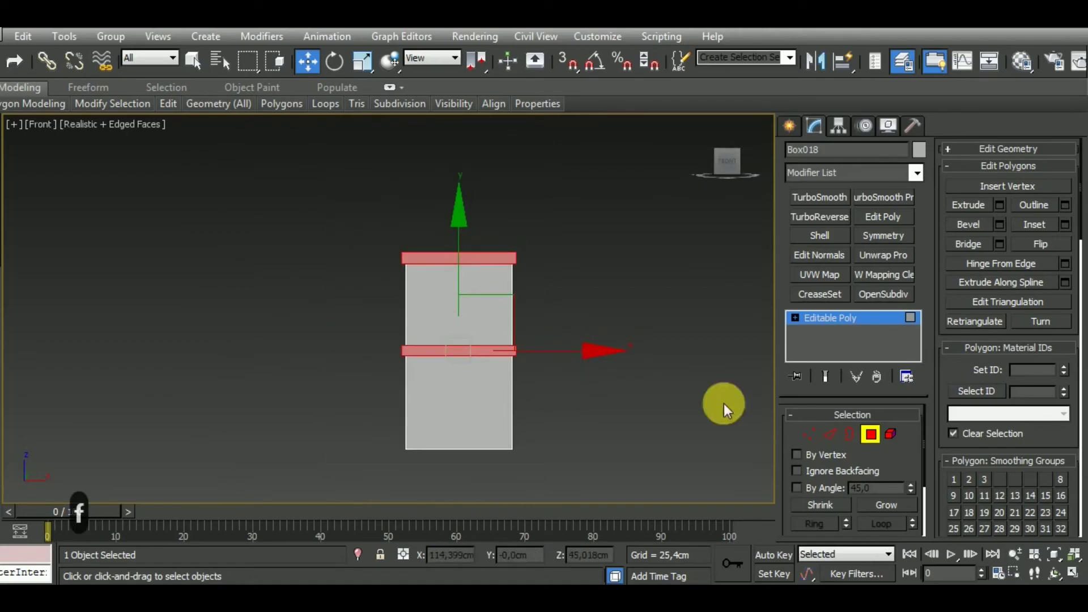
left_click(866, 436)
middle_click_drag(552, 431, 591, 407)
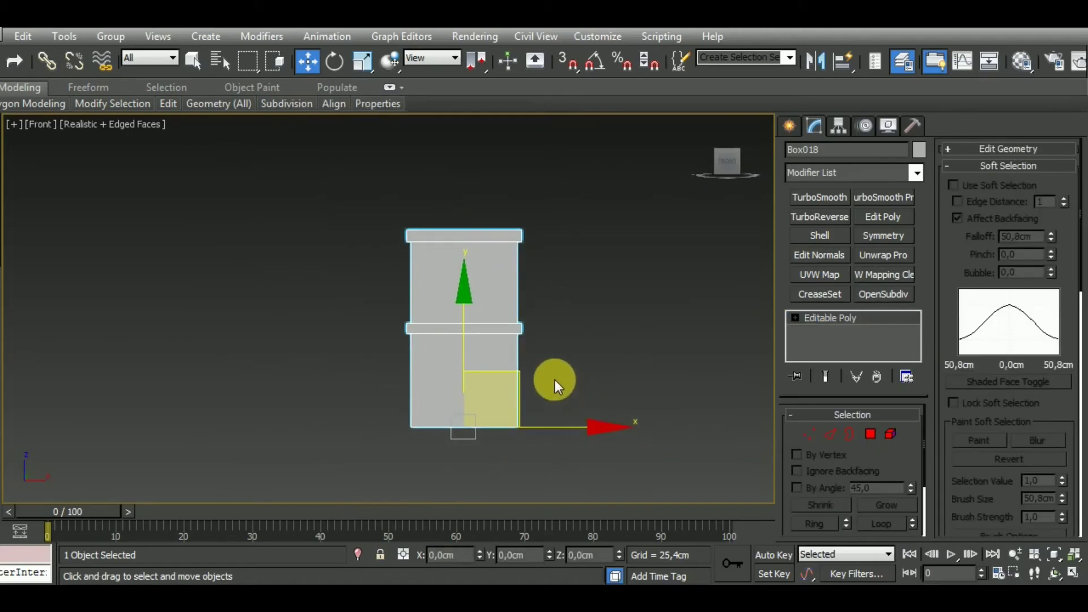
scroll(555, 380, "up", 2)
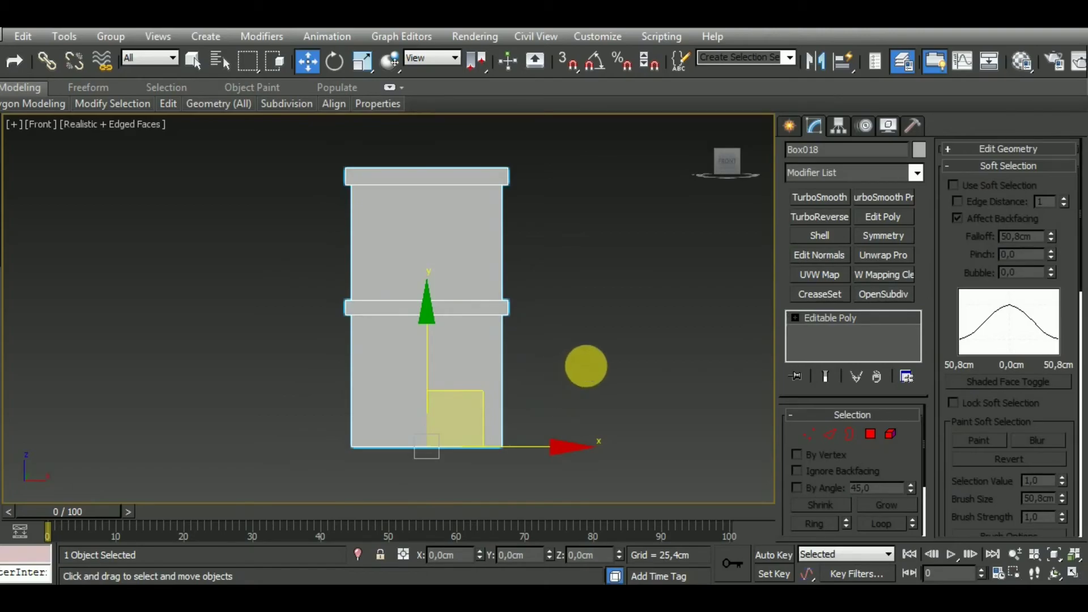
middle_click_drag(587, 371, 612, 391)
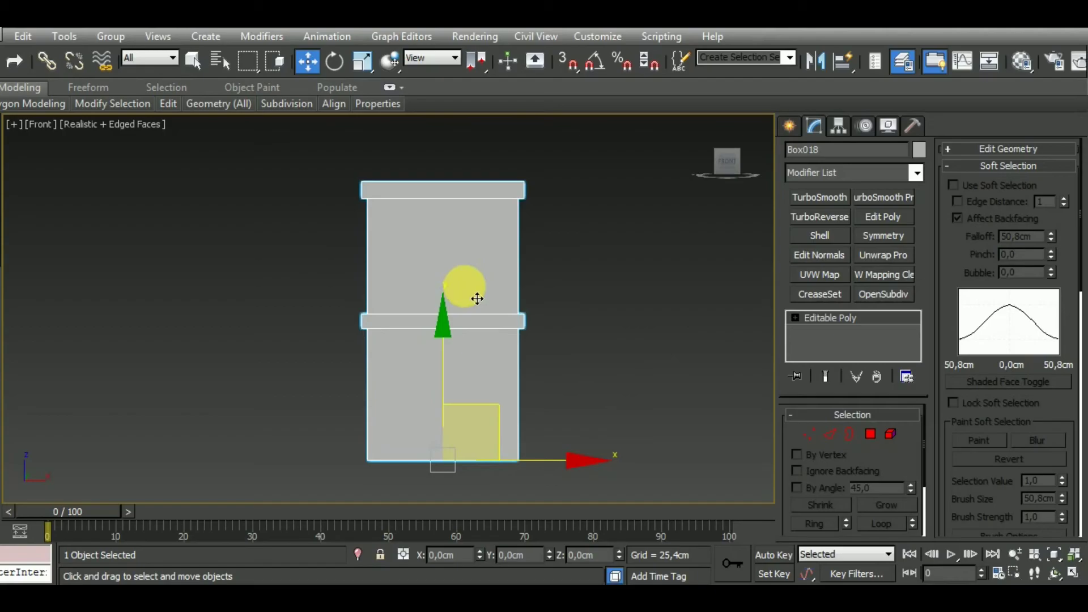
middle_click_drag(477, 306, 510, 333, "alt")
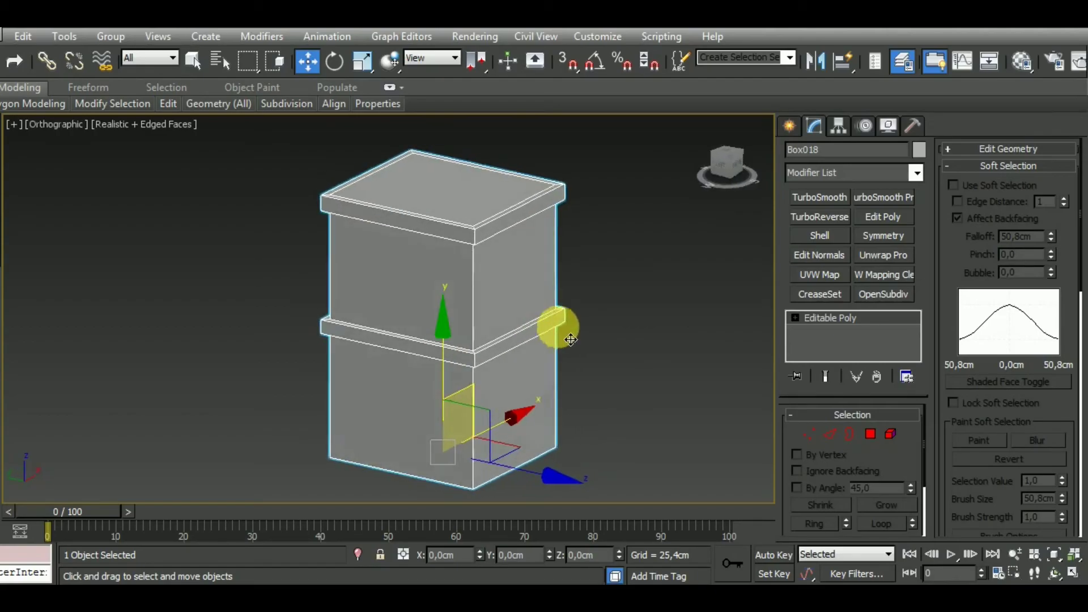
key("f")
scroll(498, 335, "up", 2)
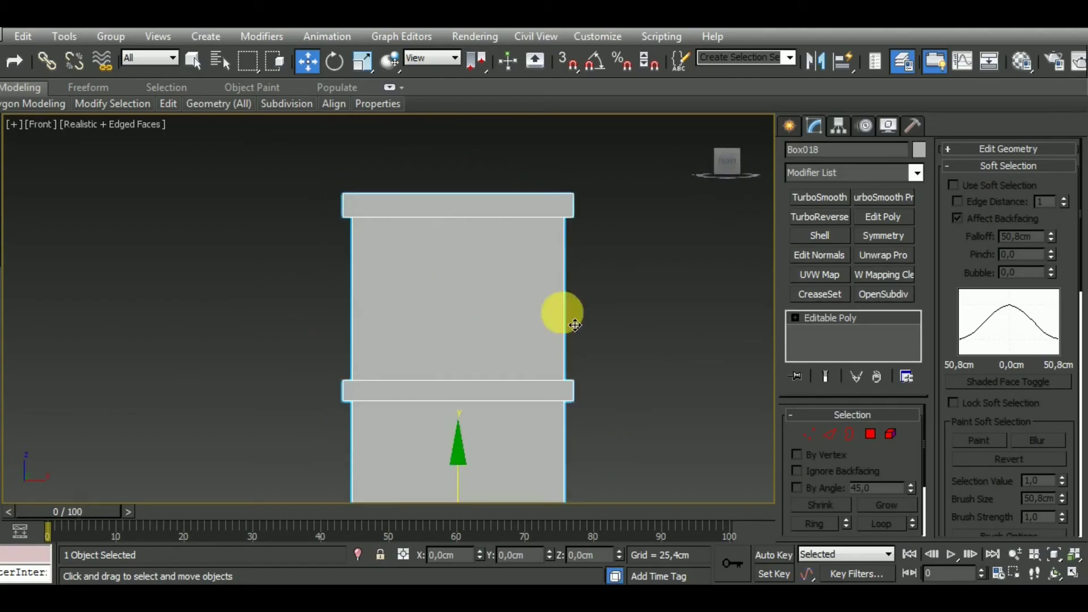
scroll(564, 311, "up", 2)
Step: Create a small box on the upper block and align it with the front face
left_click(789, 126)
left_click(819, 234)
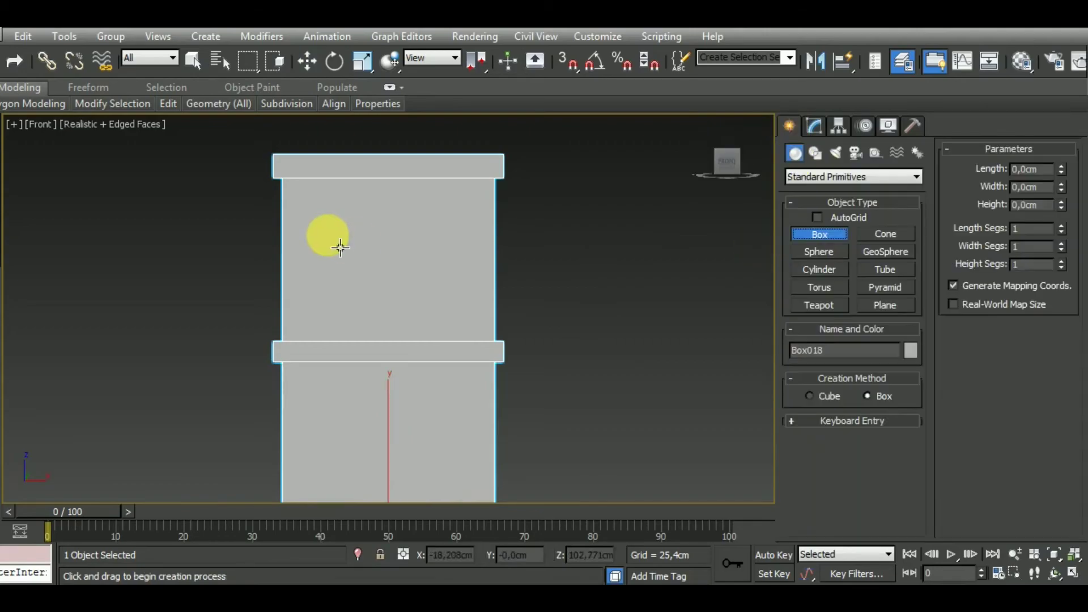
left_click_drag(332, 224, 394, 317)
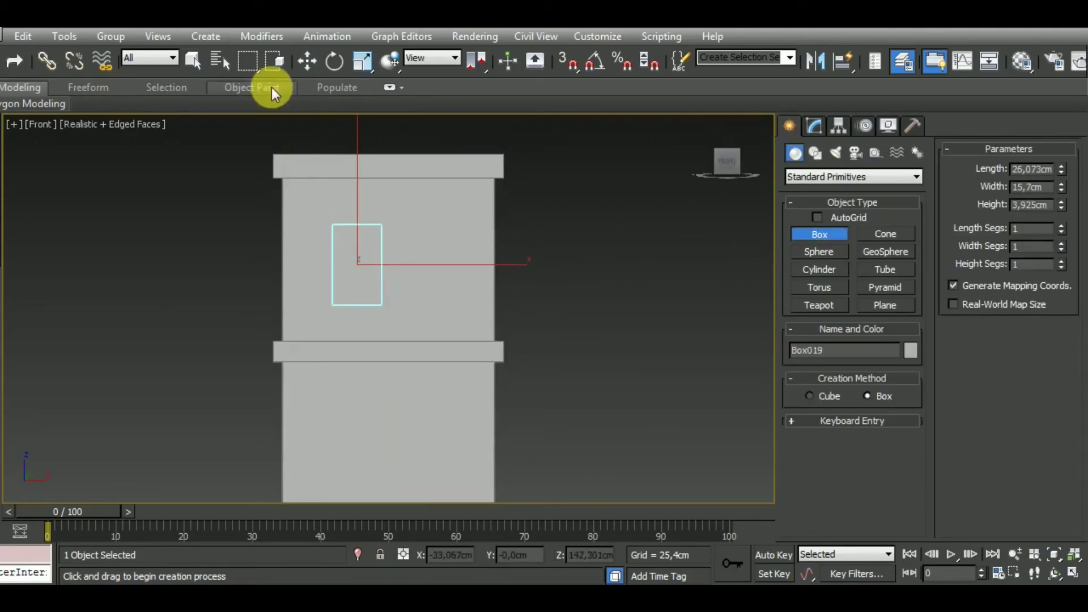
left_click(306, 60)
key("l")
middle_click_drag(526, 345, 510, 389)
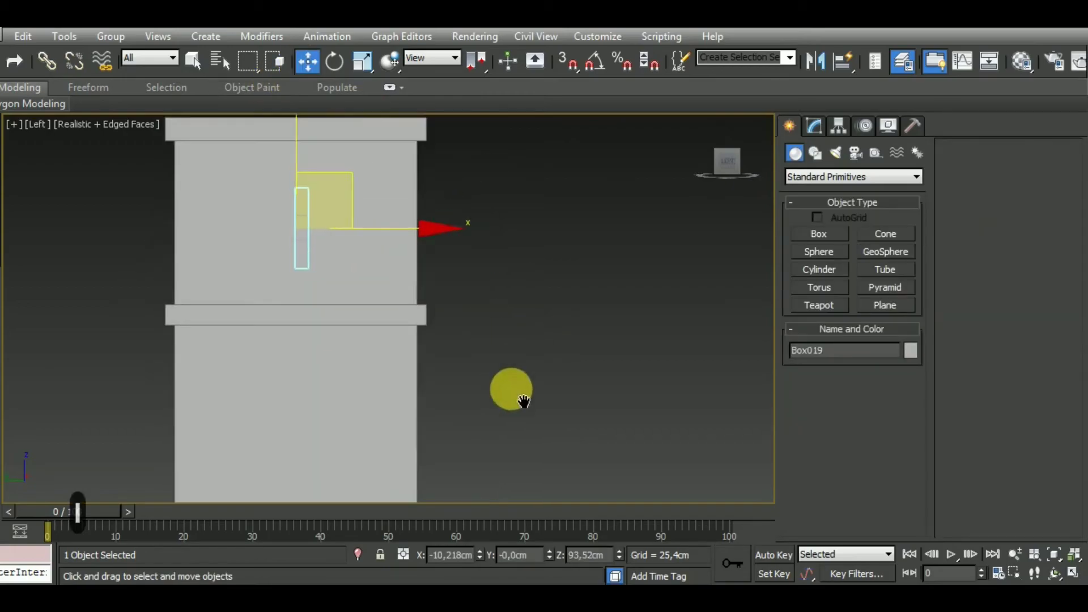
left_click_drag(396, 251, 527, 273)
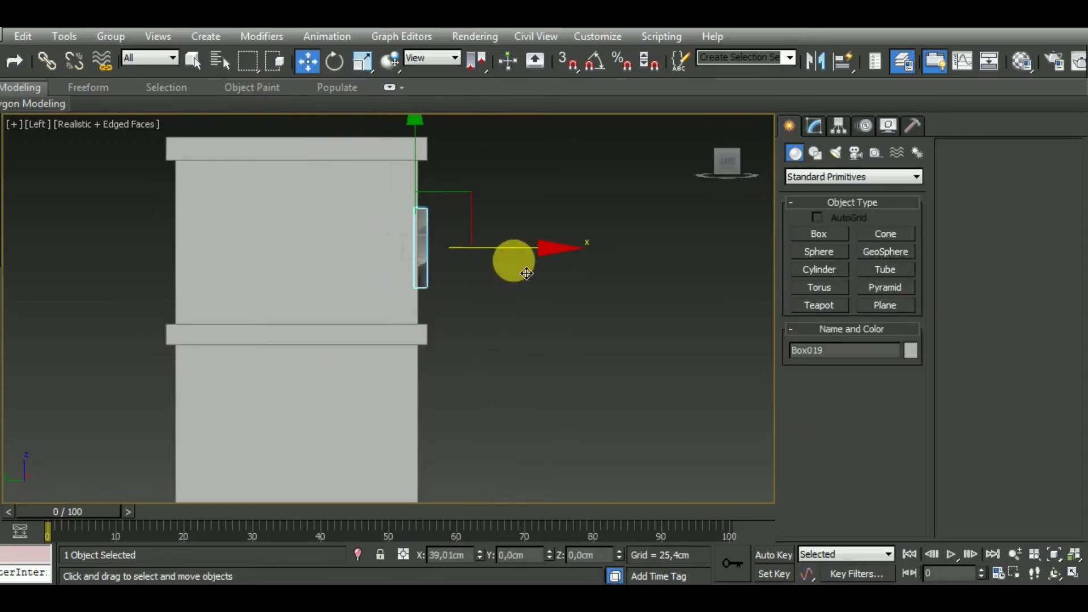
Step: Fine-tune the window box's position on the block from the front view
scroll(447, 240, "up", 2)
scroll(400, 267, "up", 2)
scroll(451, 290, "up", 1)
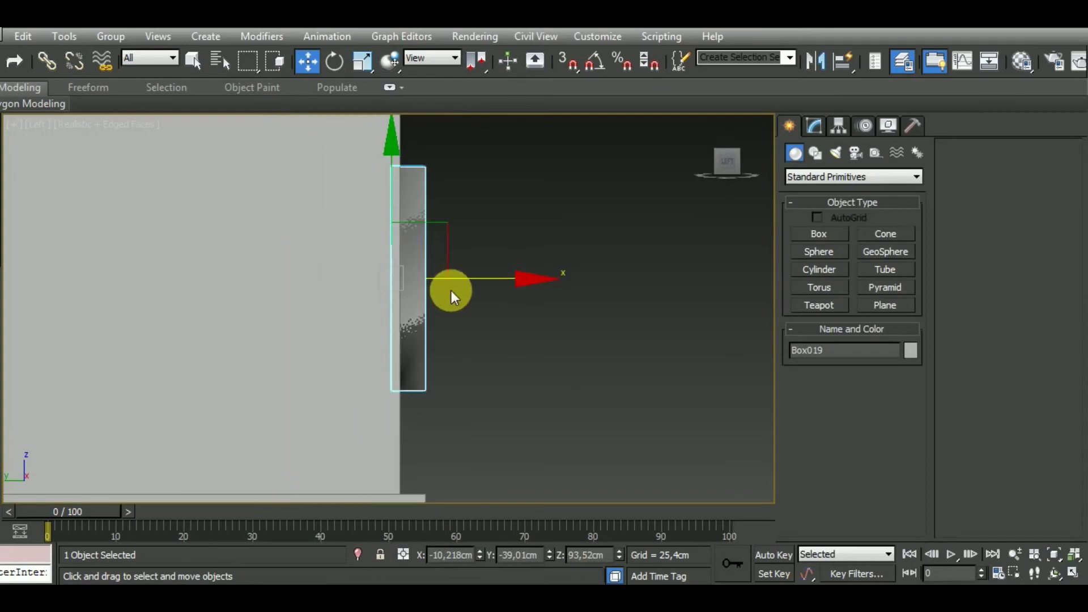
key("f")
scroll(352, 279, "up", 2)
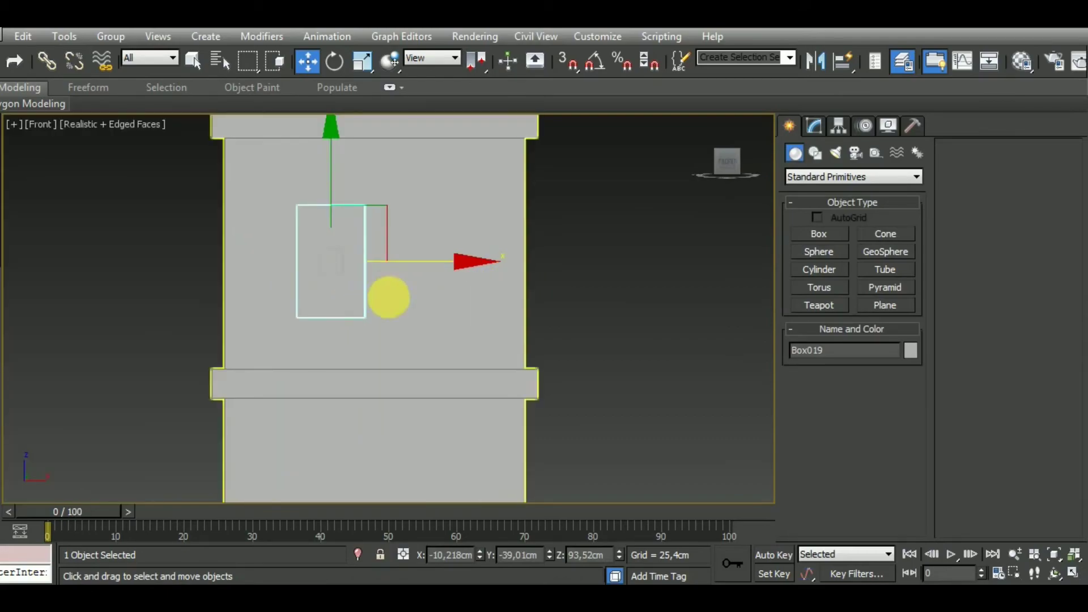
middle_click_drag(388, 297, 461, 325)
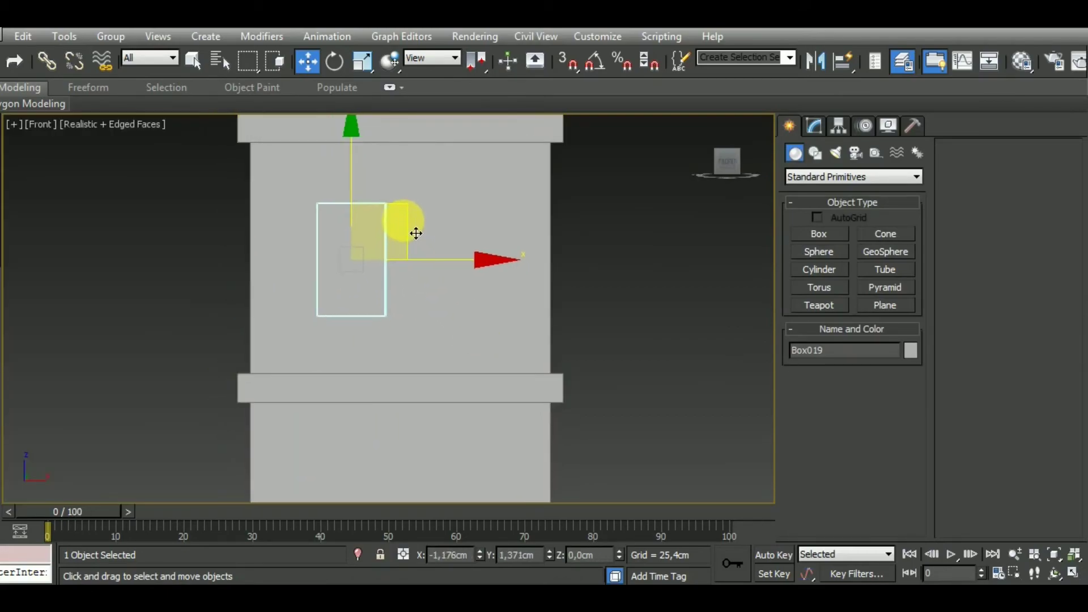
left_click_drag(416, 233, 418, 231)
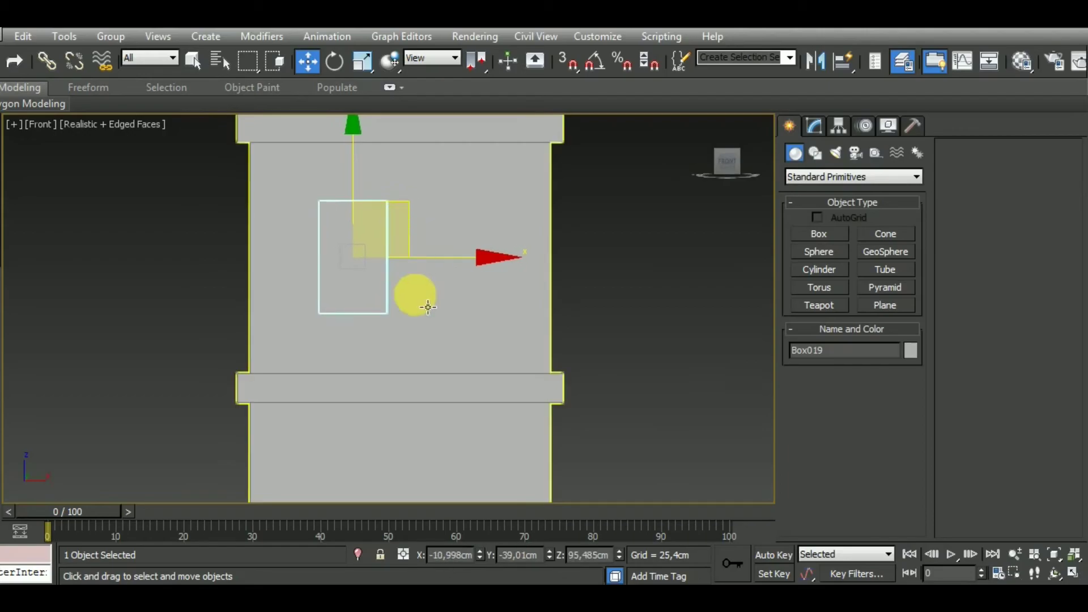
mouse_move(428, 307)
middle_mouse_down("alt")
mouse_move(474, 332)
mouse_move(376, 243)
mouse_move(777, 175)
middle_mouse_up("alt")
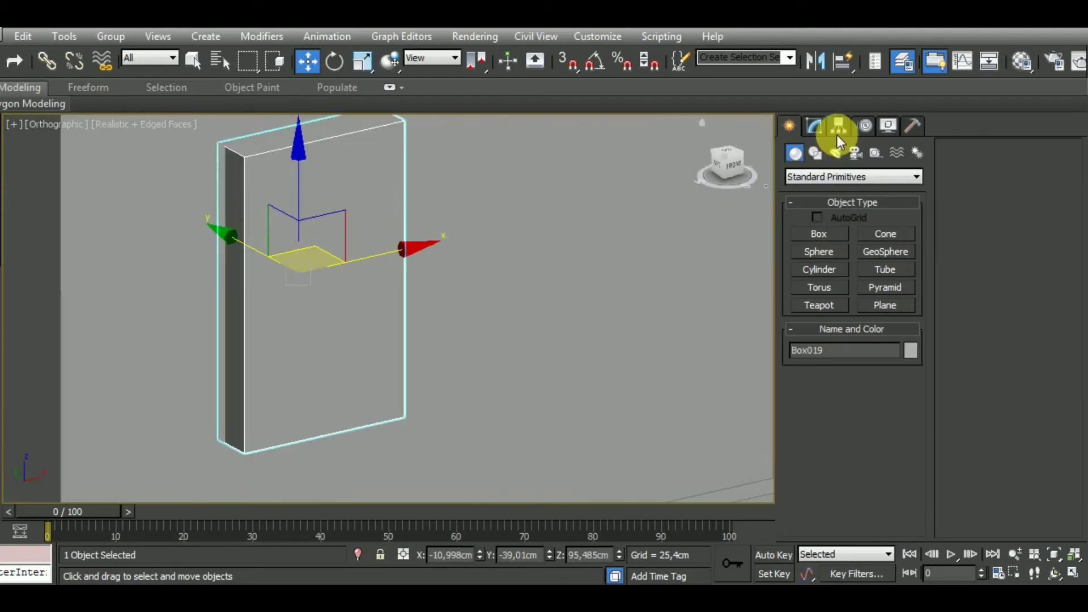
Step: Convert the window box to an Editable Poly
left_click(816, 126)
right_click(879, 319)
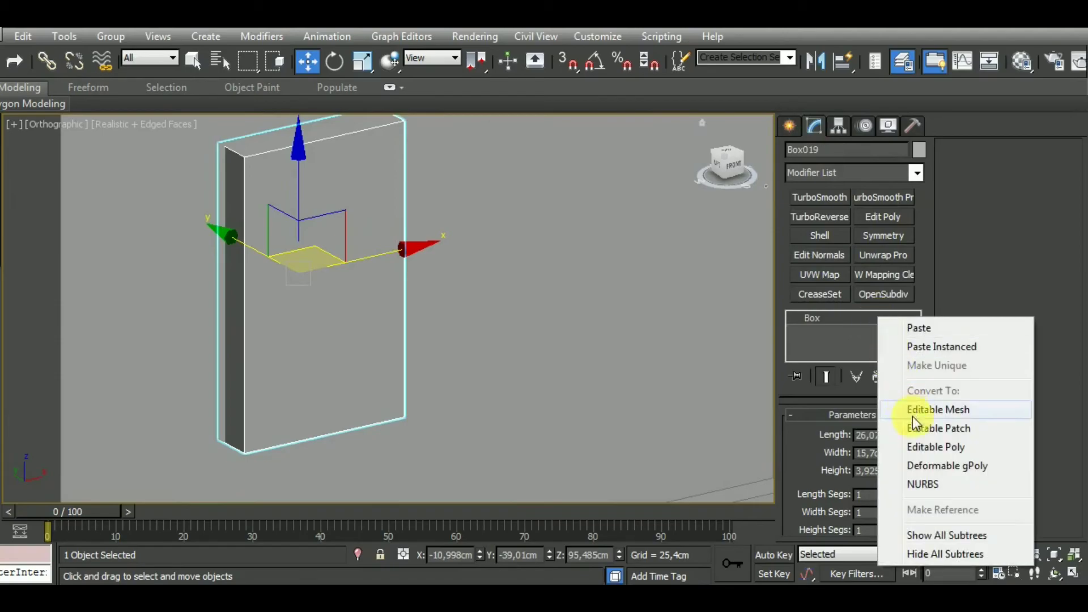
left_click(930, 448)
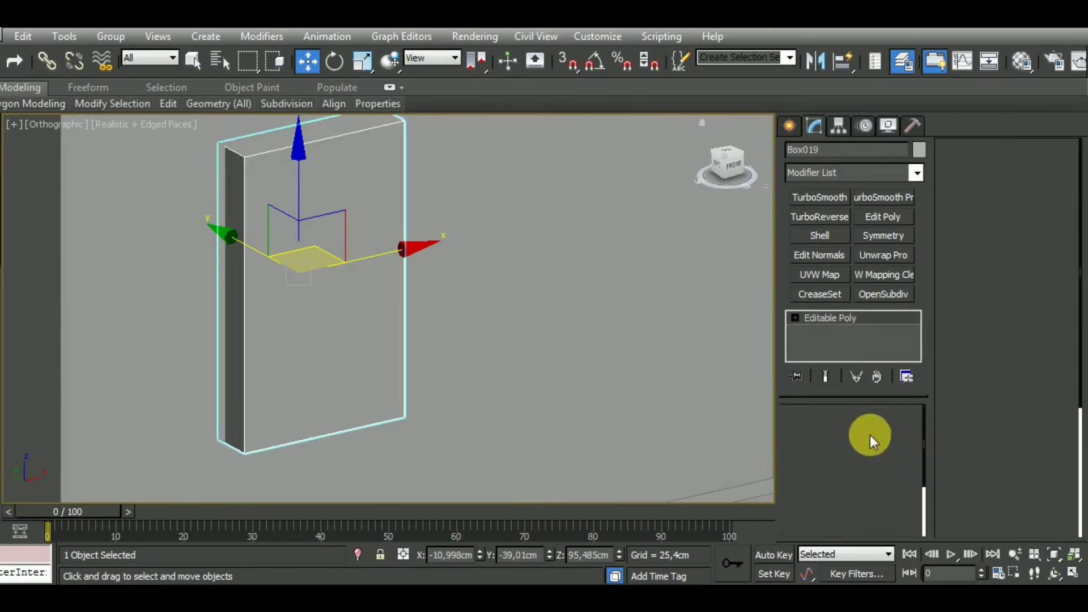
Step: Inset the window box's front face about 1.7 cm and bevel it inward about -0.9 cm
left_click(871, 434)
left_click(379, 349)
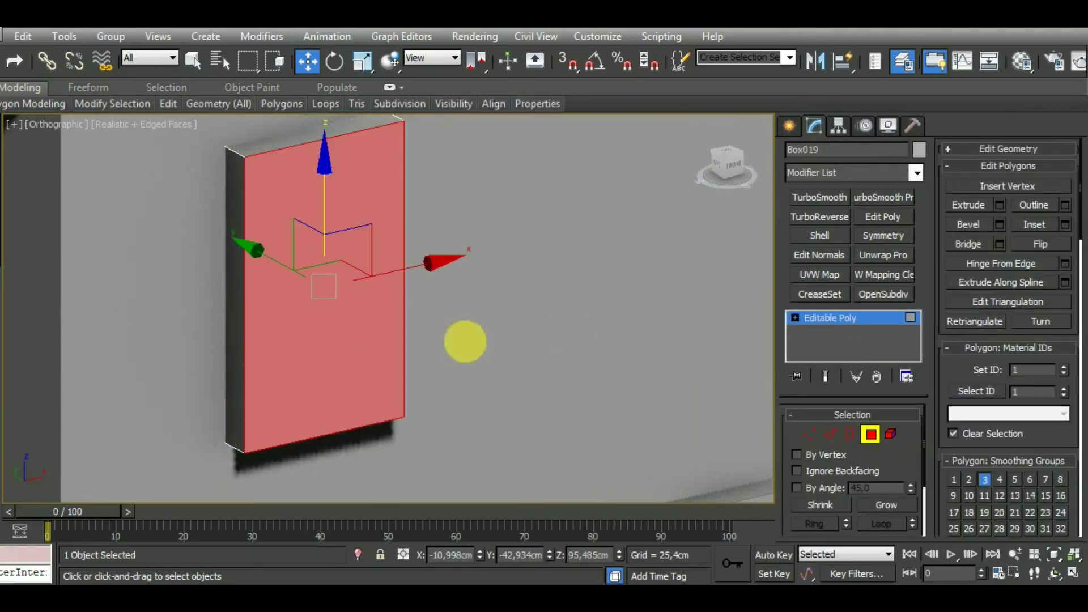
left_click(1064, 224)
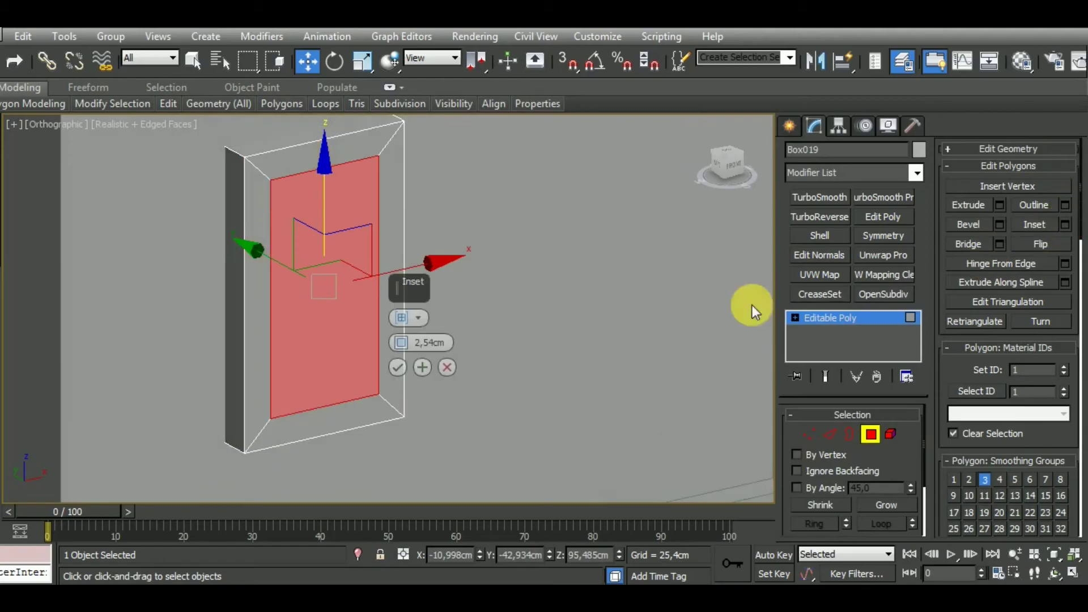
left_click_drag(401, 343, 406, 366)
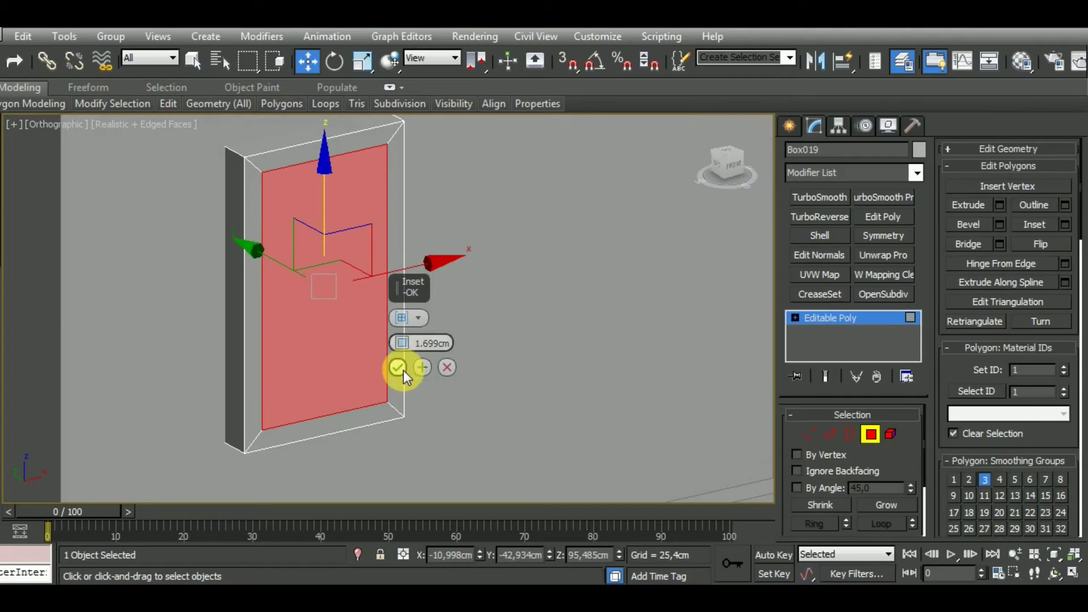
left_click(400, 368)
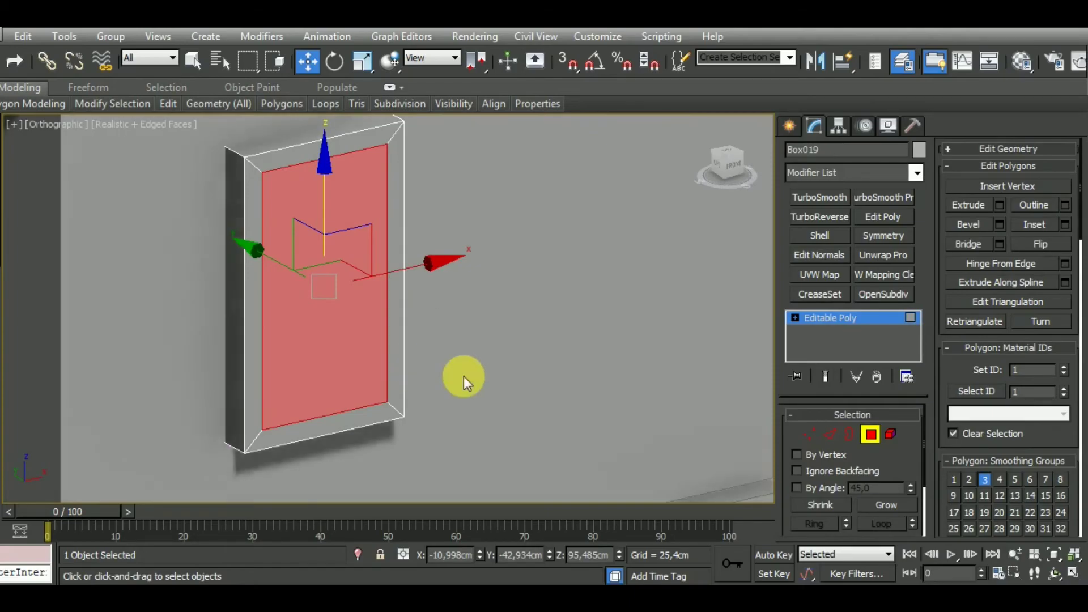
middle_click_drag(461, 376, 479, 371, "alt")
key("b")
right_click(401, 367)
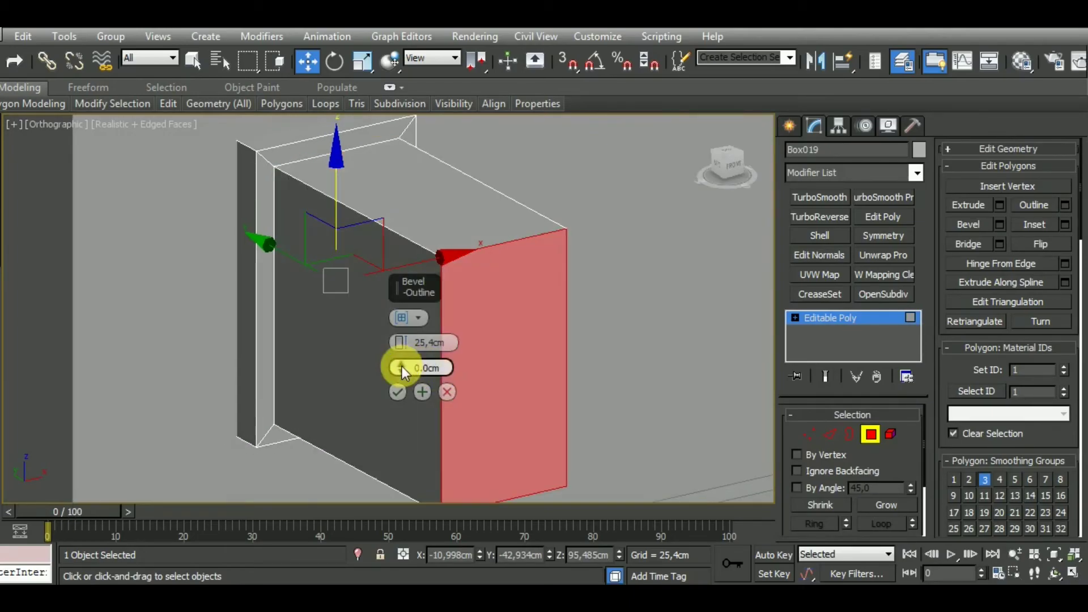
right_click(400, 344)
left_click_drag(400, 344, 403, 367)
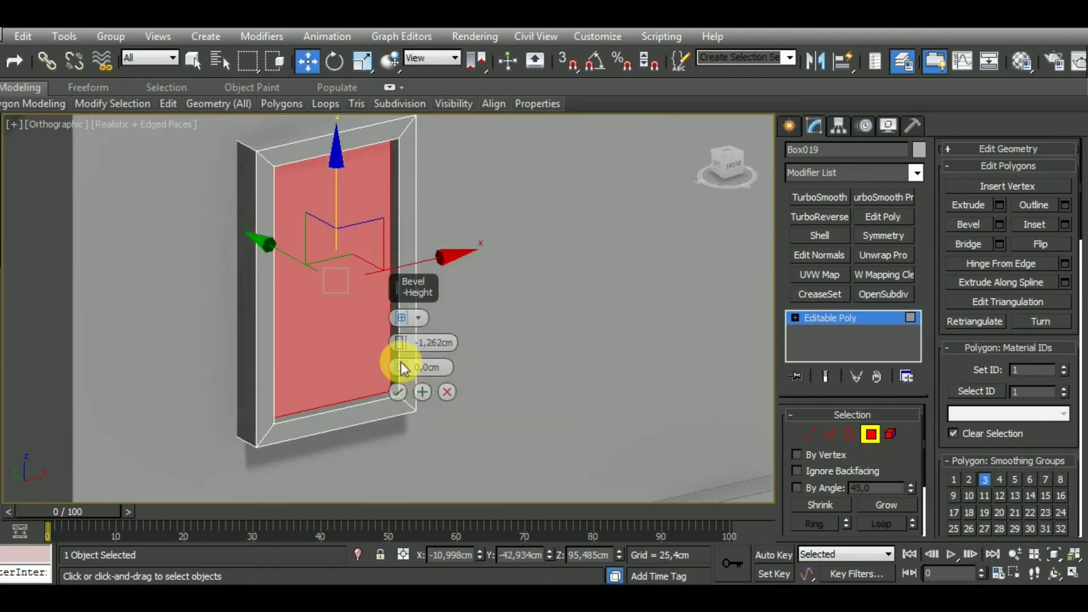
left_click(397, 391)
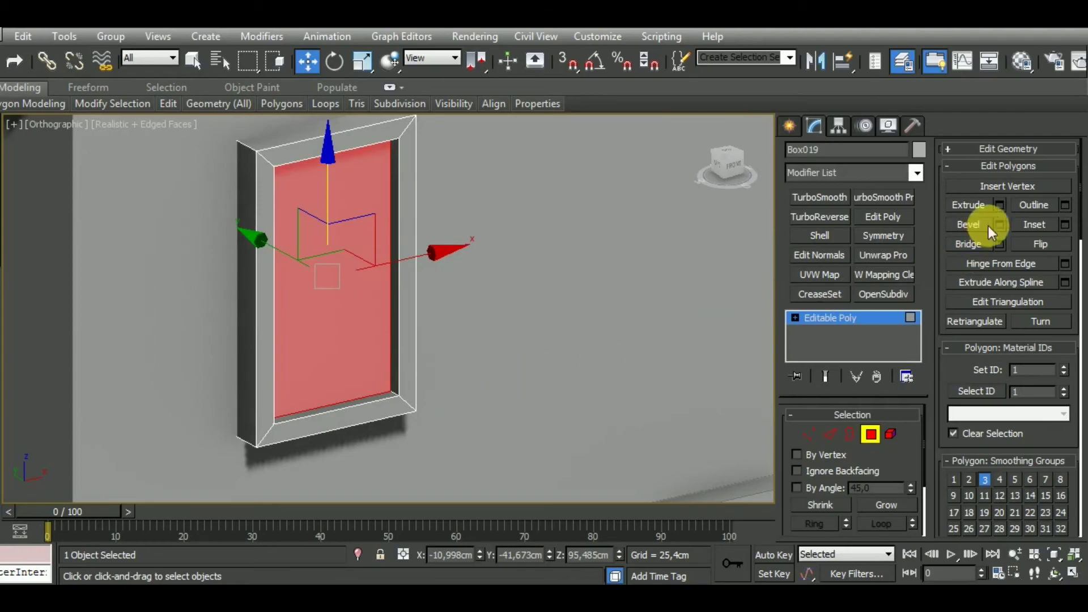
Step: Inset the recessed face again about 0.5 cm and bevel it deeper, to -1.893 cm
left_click(1066, 224)
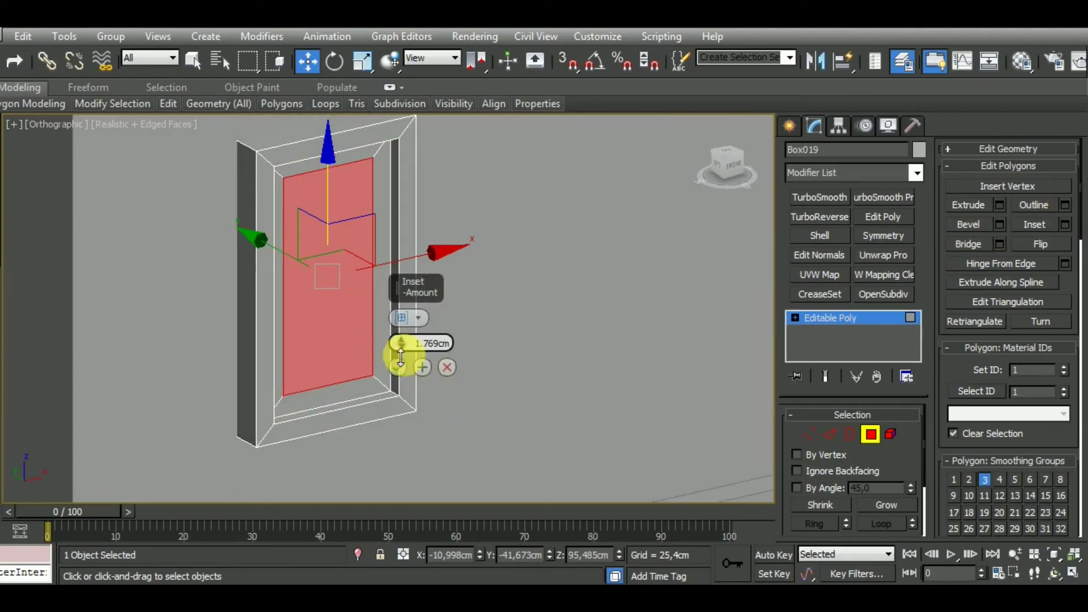
left_click_drag(401, 342, 404, 371)
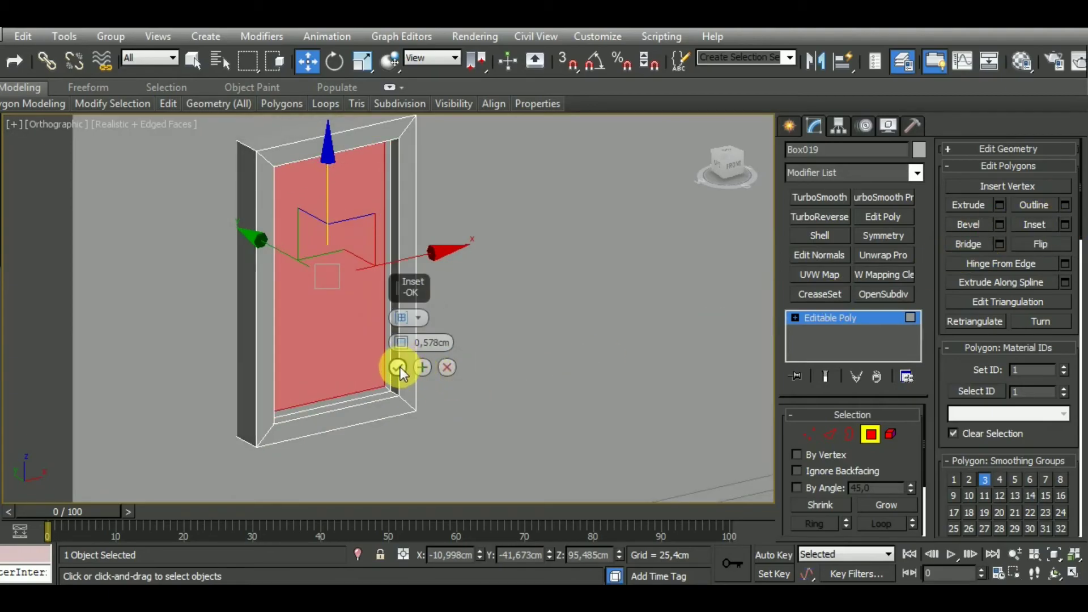
left_click(399, 368)
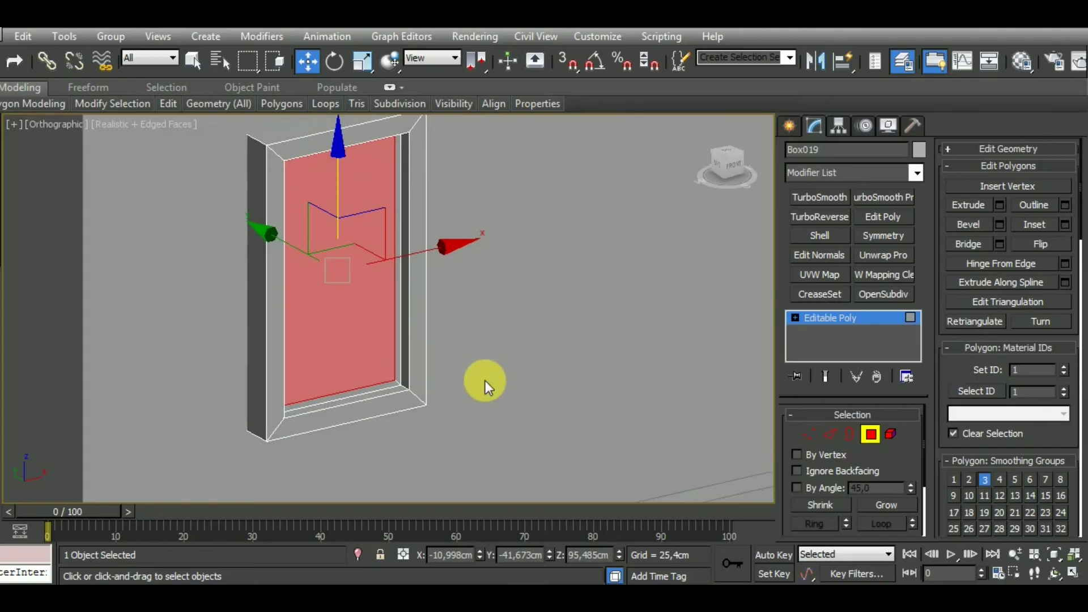
key("b")
left_click_drag(399, 344, 403, 368)
Step: Confirm the deeper recess, then delete the frame's front face while isolated
left_click(397, 392)
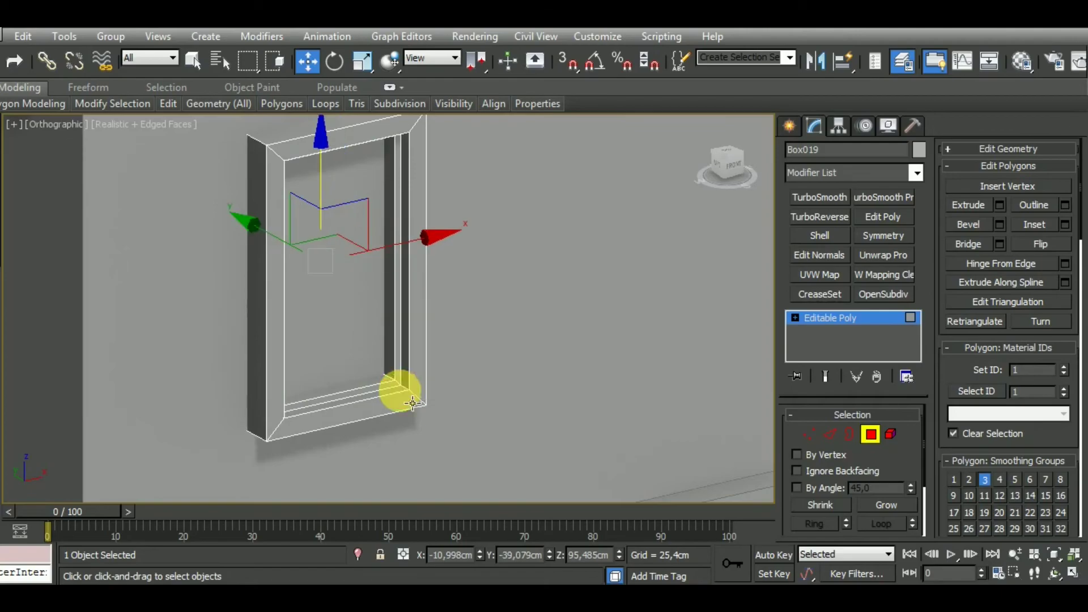
left_click(358, 551)
mouse_move(443, 472)
middle_mouse_down("alt")
mouse_move(444, 437)
mouse_move(619, 418)
mouse_move(490, 310)
middle_mouse_up("alt")
left_click(456, 264)
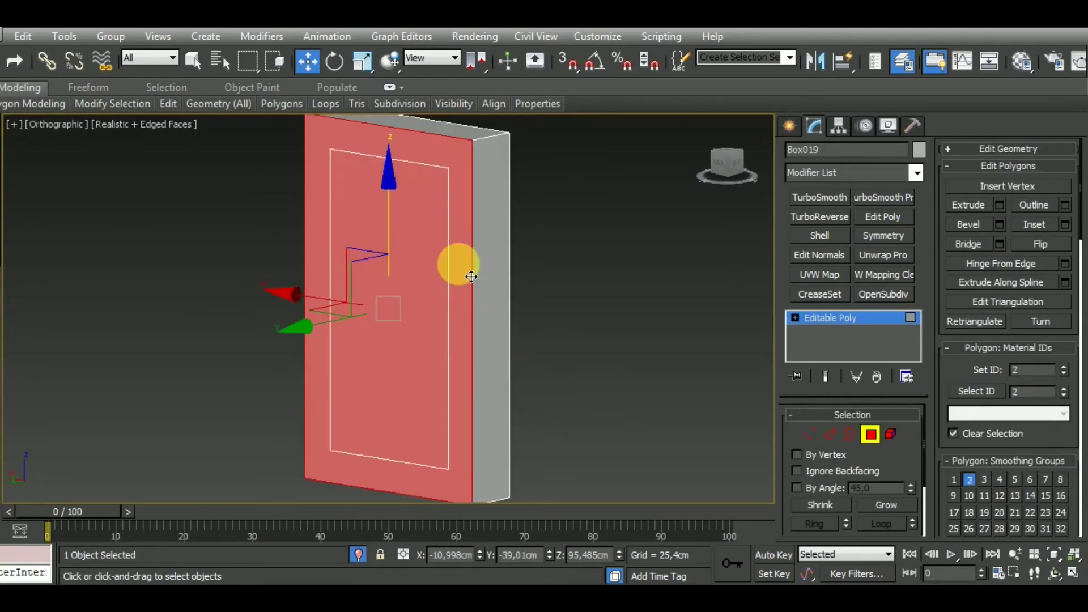
key("Delete")
left_click(358, 553)
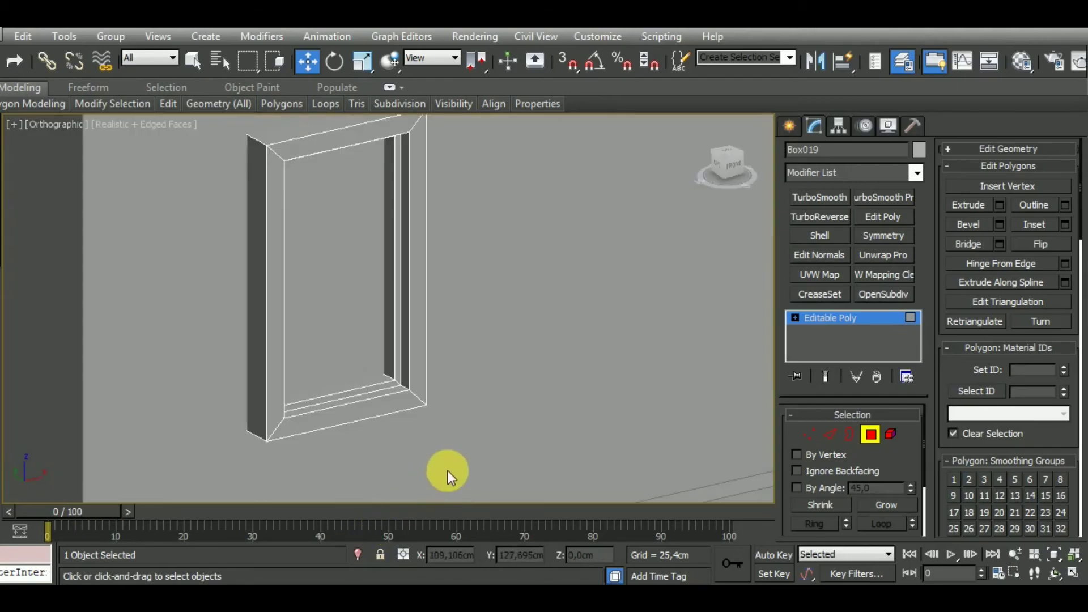
Step: Move the opened window frame back along Y into the building's front wall
left_click(869, 435)
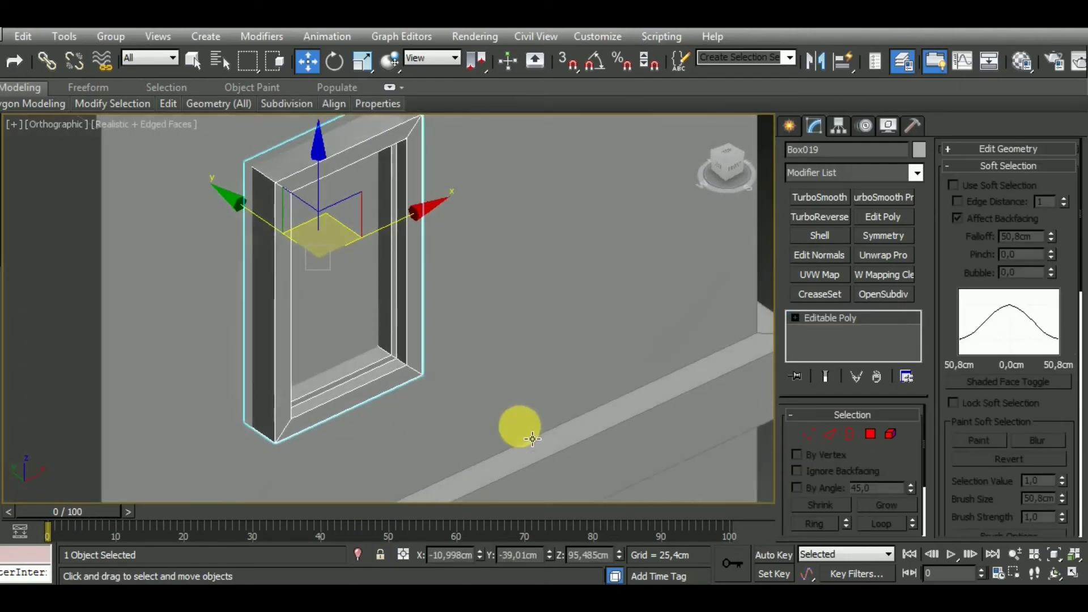
mouse_move(272, 234)
left_mouse_down()
mouse_move(281, 241)
mouse_move(260, 224)
left_mouse_up()
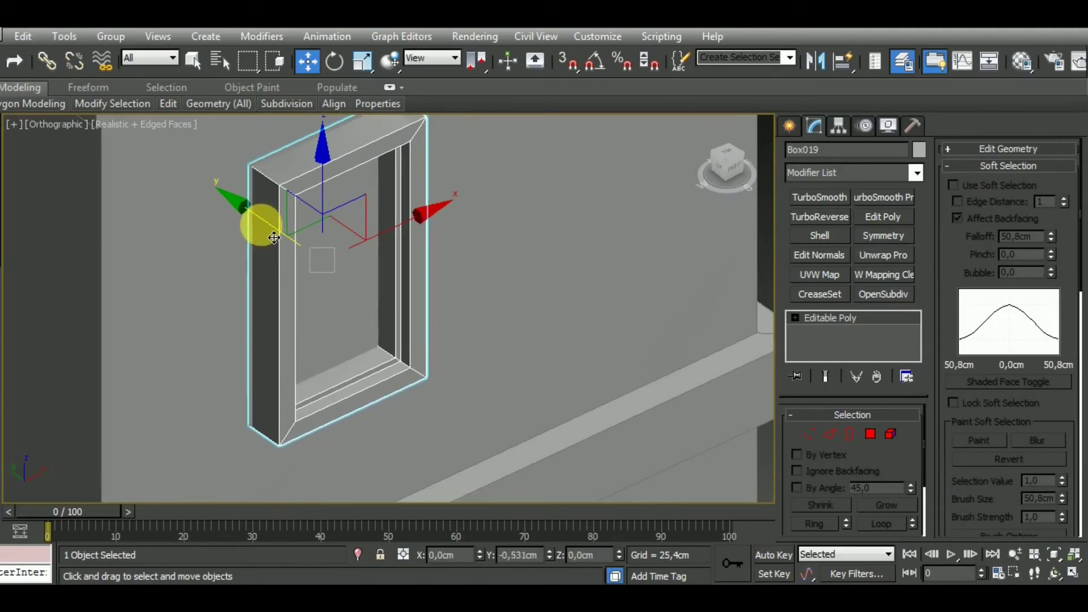
left_click(869, 434)
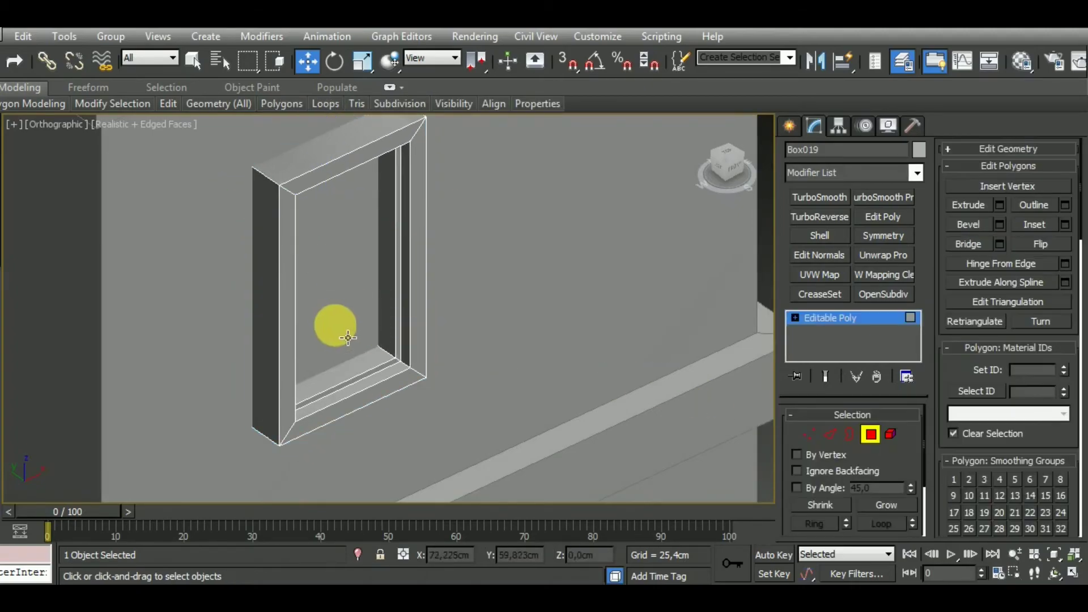
left_click(288, 241)
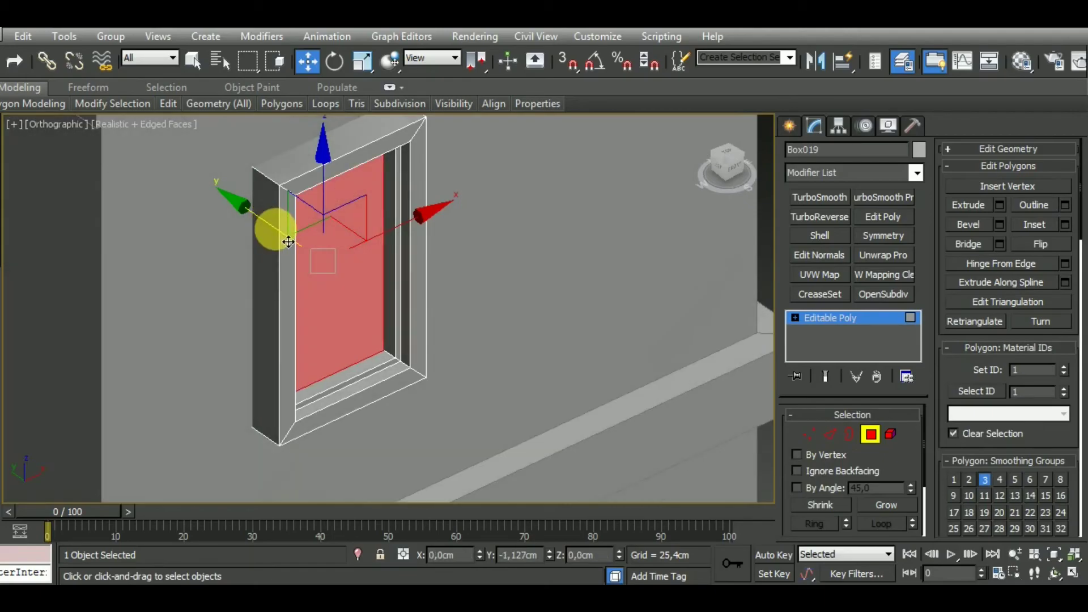
left_click(871, 434)
Step: Clone the frame's top face down across the window's middle as a new element
key("f")
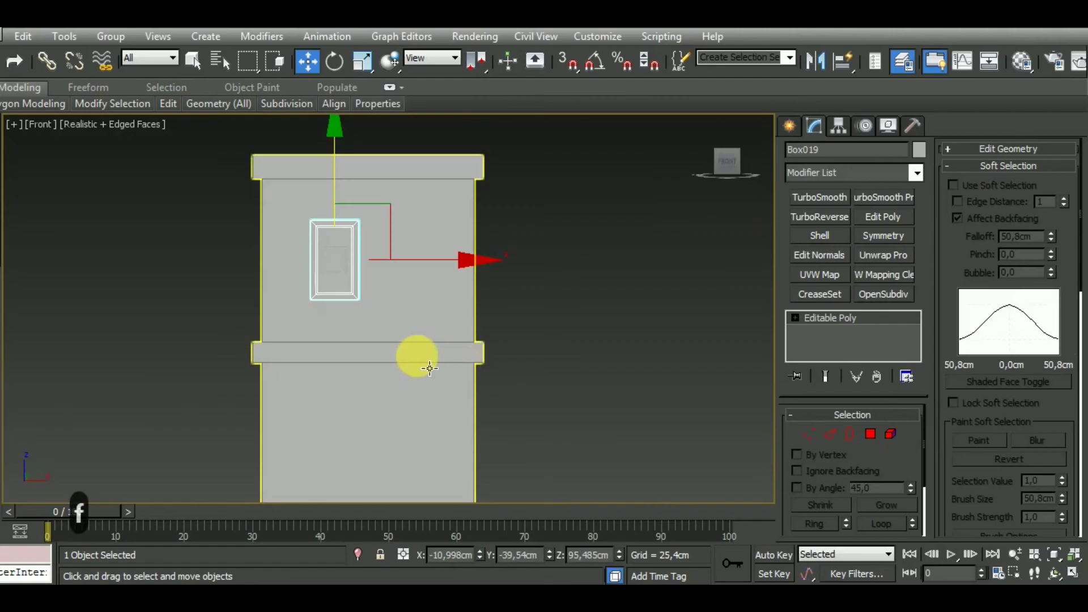
key("z")
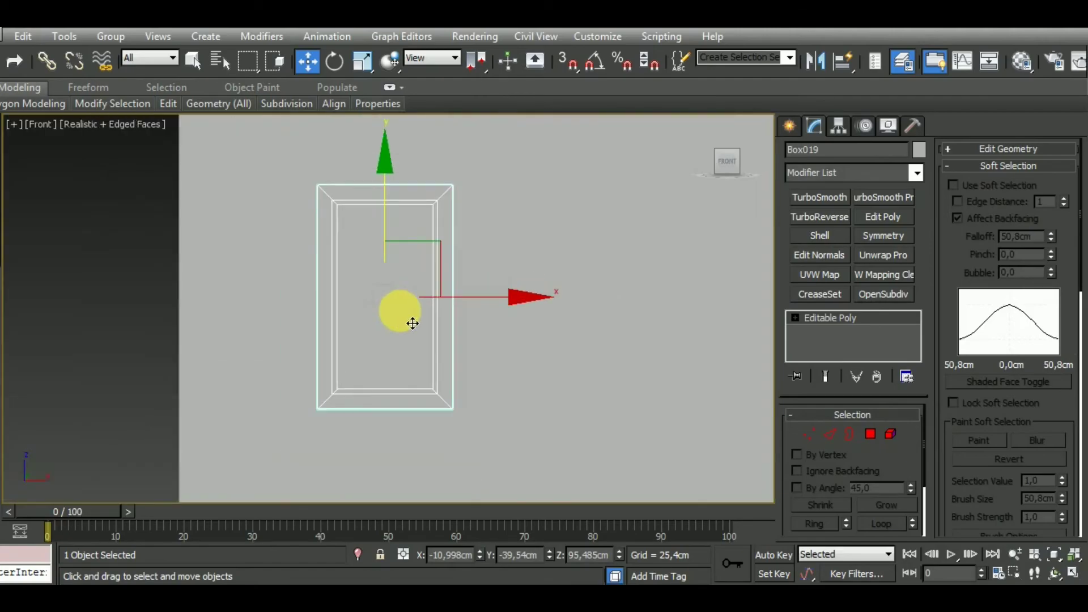
left_click(871, 434)
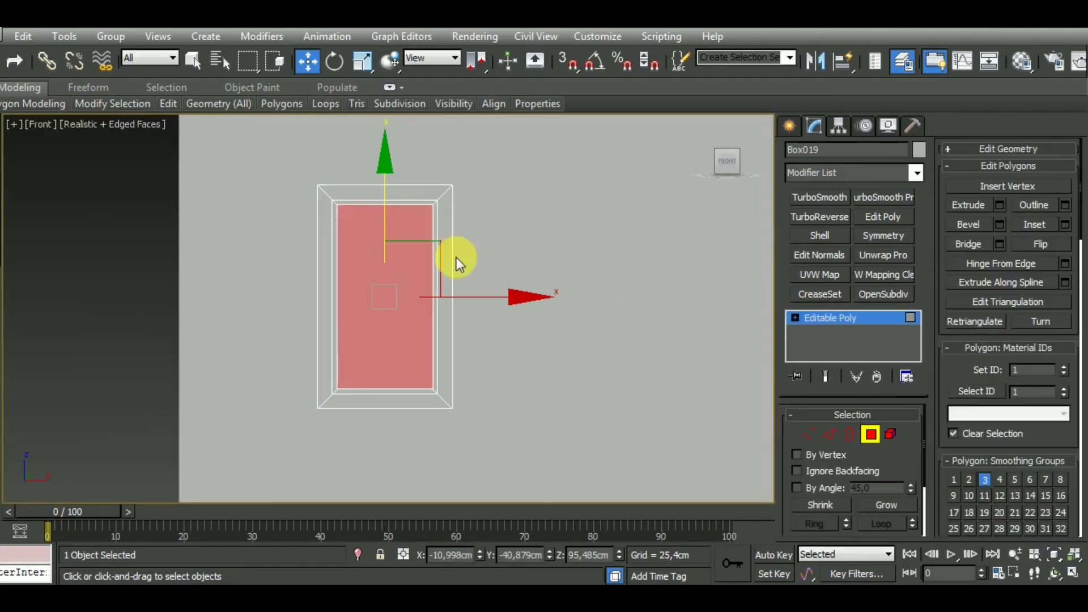
left_click(478, 196)
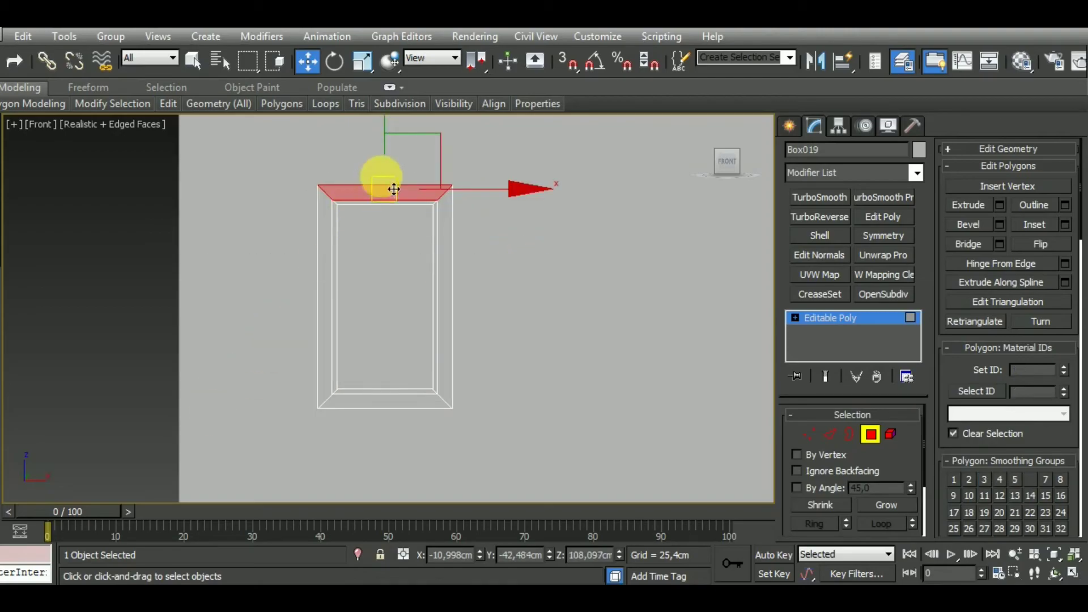
mouse_move(396, 139)
left_mouse_down()
mouse_move(397, 231)
mouse_move(385, 198)
left_mouse_up()
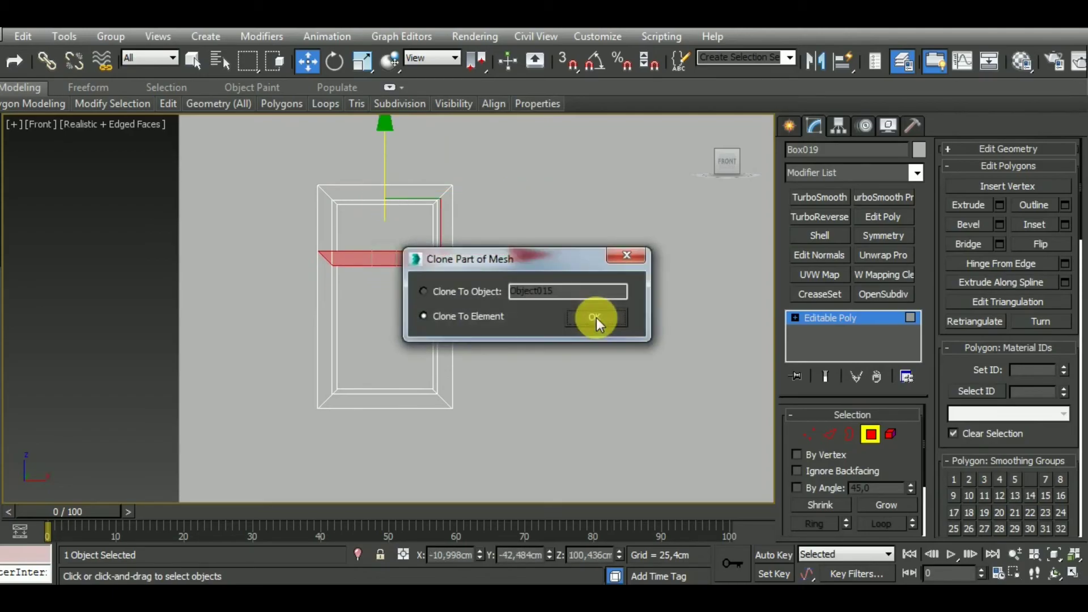
left_click(596, 317)
Step: Detach the copied face as the separate object Object015
left_click(1055, 148)
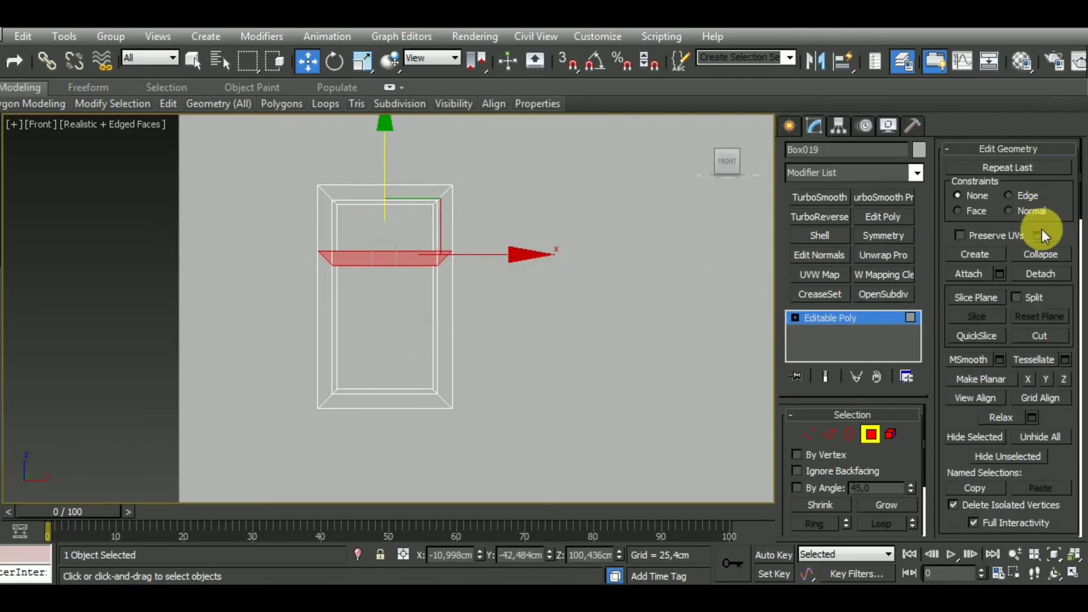
left_click(1040, 274)
left_click(573, 319)
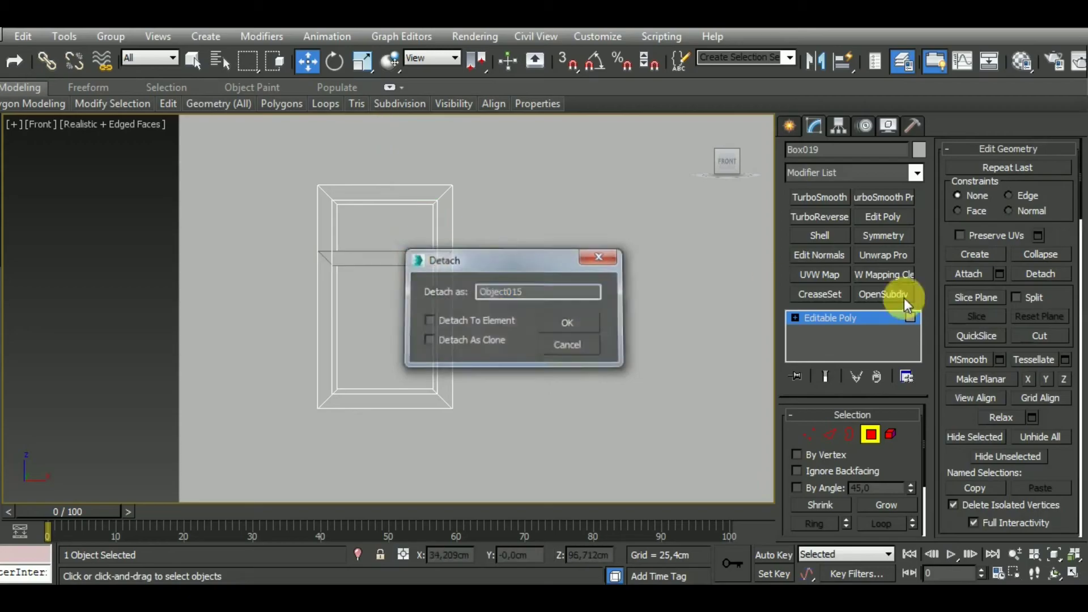
left_click(871, 434)
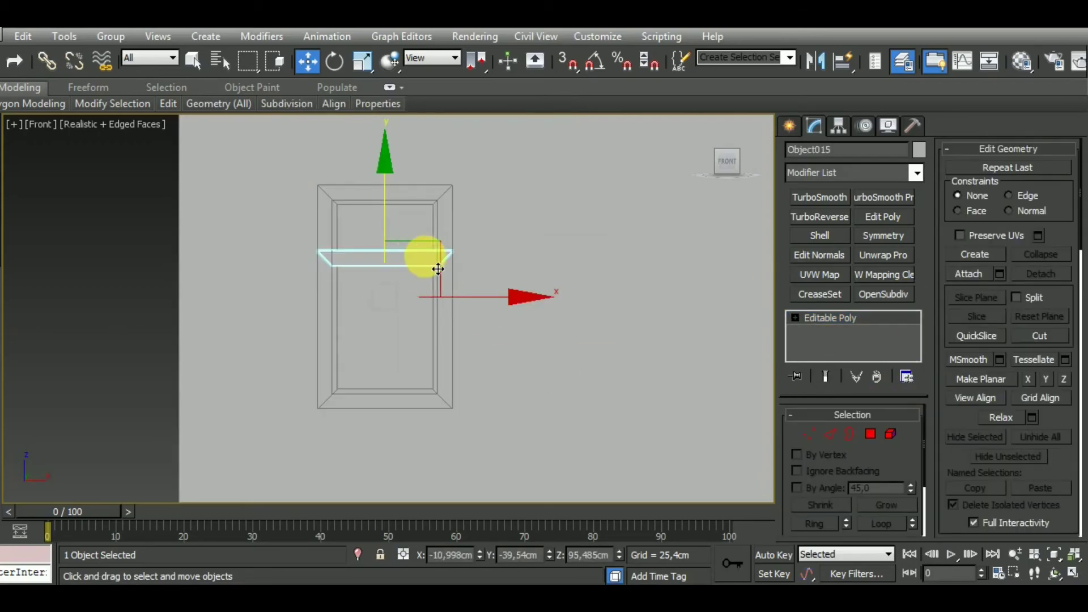
Step: Centre Object015's pivot on the object using Affect Pivot Only
left_click(837, 127)
left_click(852, 233)
left_click(861, 321)
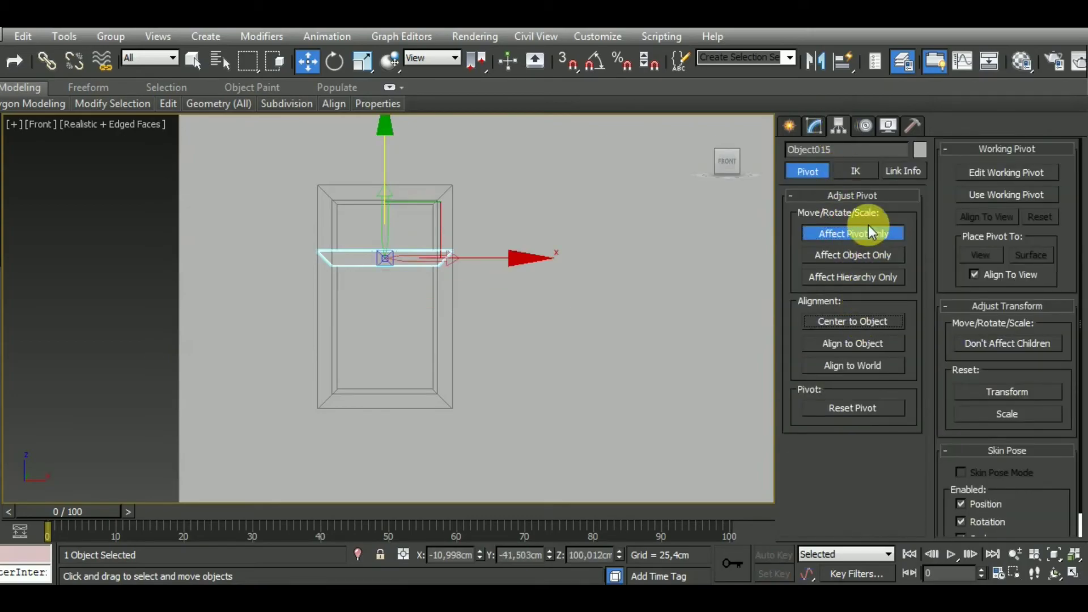
left_click(868, 232)
left_click(816, 127)
Step: Scale the bar's slanted end vertices outward to square off its ends
left_click(809, 434)
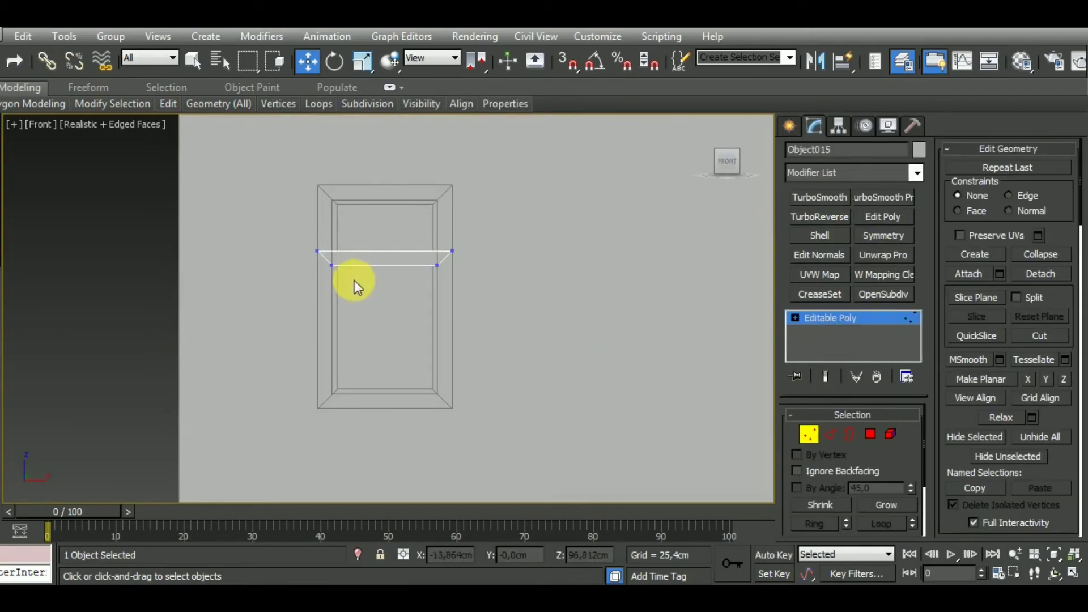
scroll(292, 237, "up", 3)
left_click_drag(399, 273, 400, 273)
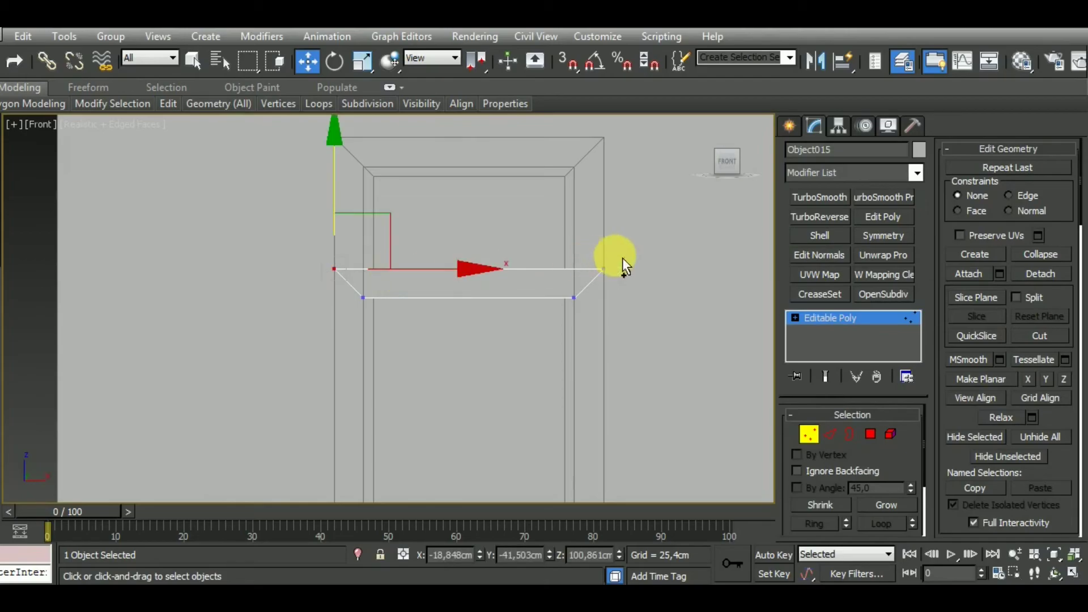
left_click_drag(597, 284, 597, 283, "ctrl")
left_click(362, 61)
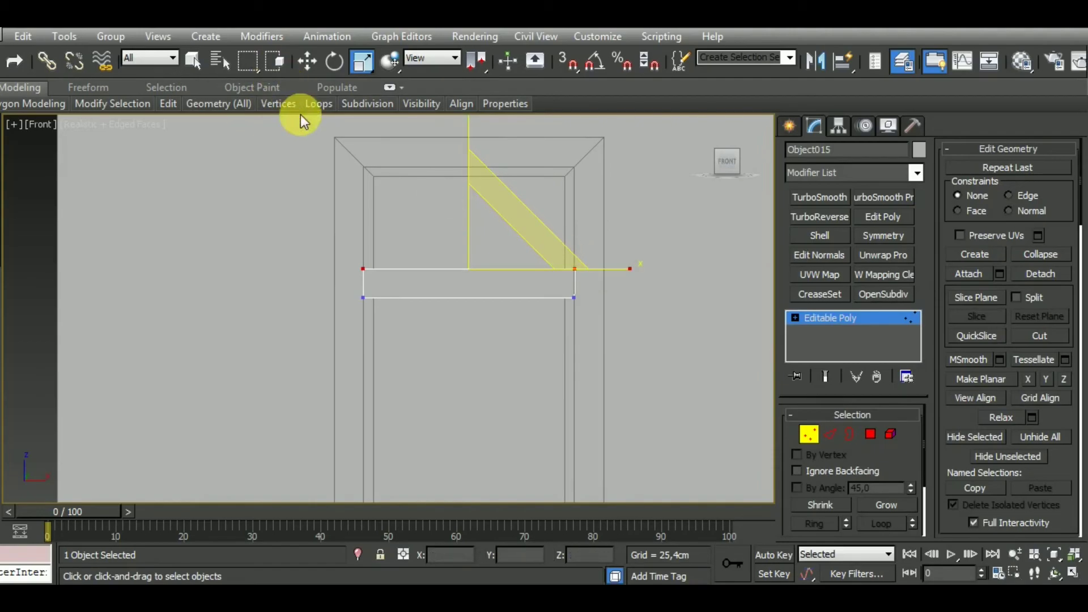
left_click(306, 61)
left_click(809, 434)
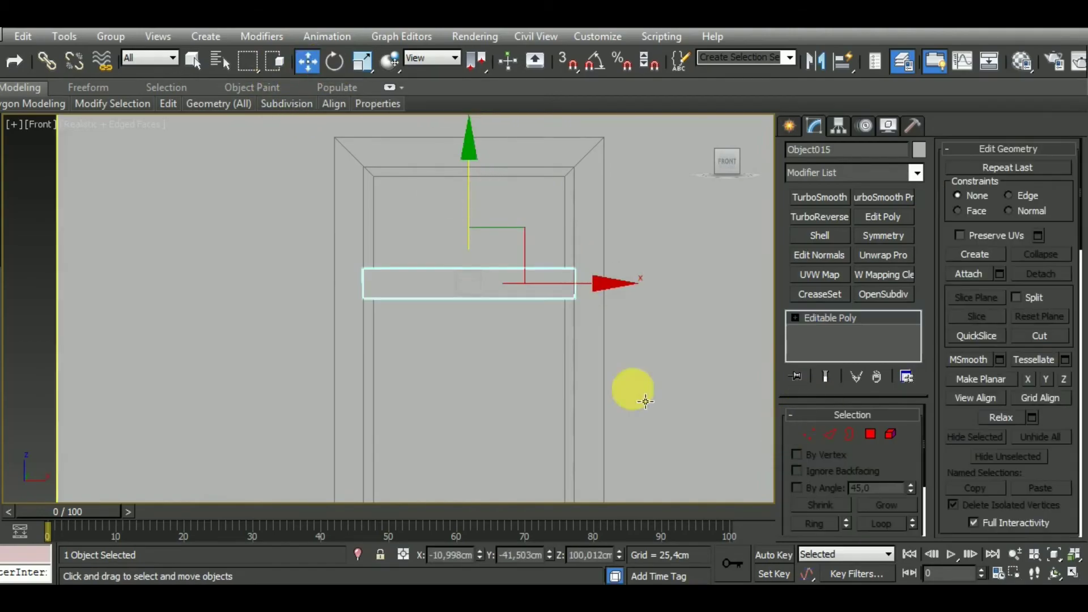
middle_click_drag(631, 389, 601, 404, "alt")
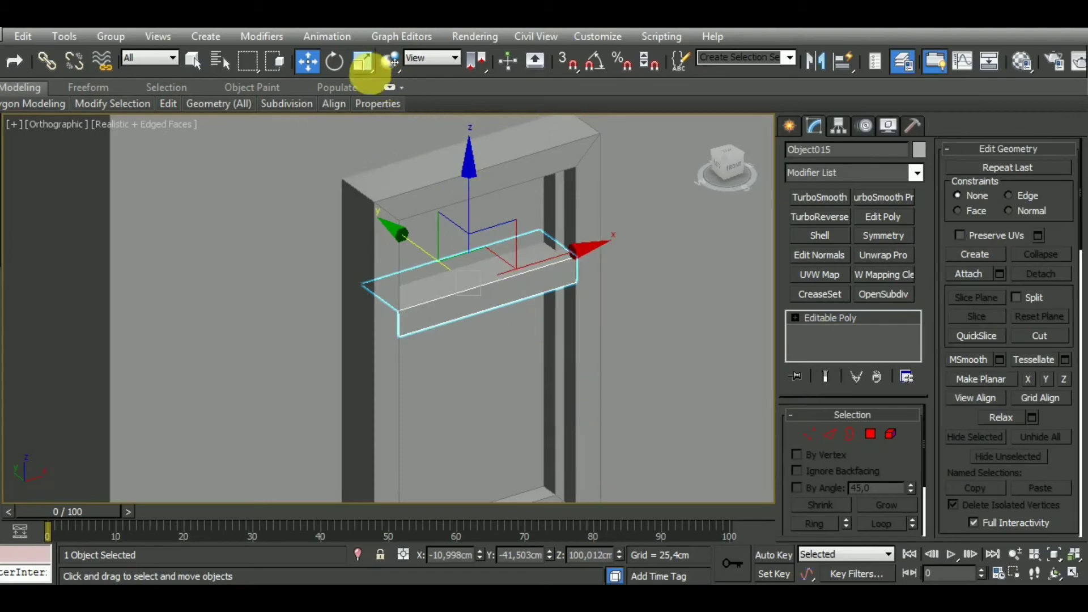
Step: Non-uniformly scale Object015's depth to about 55% and orbit to check its fit
left_click(363, 60)
scroll(568, 314, "up", 2)
key("r")
left_click_drag(573, 359, 474, 291)
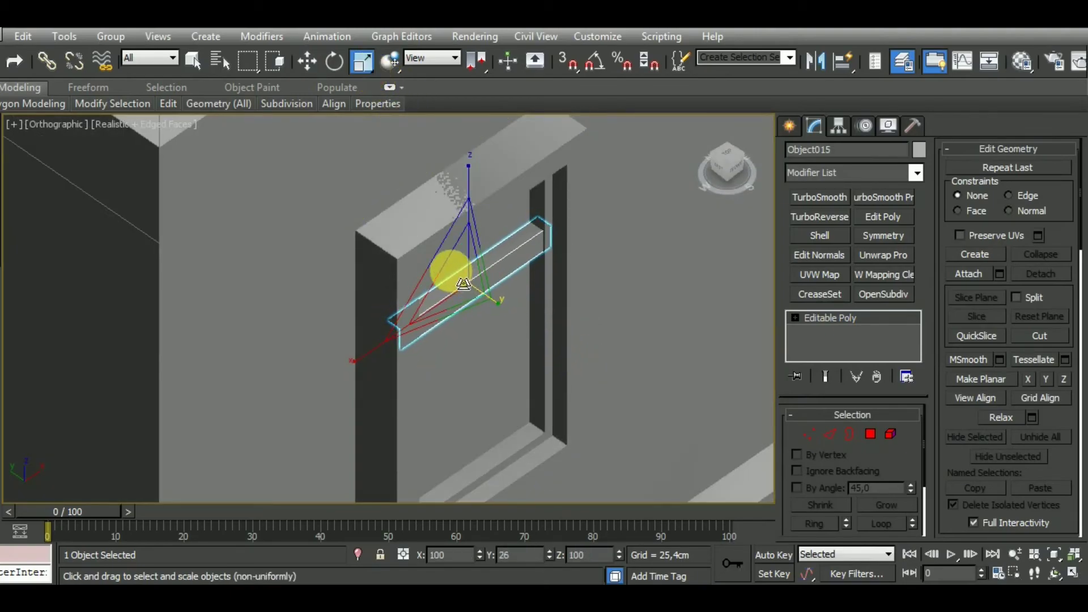
left_click(307, 61)
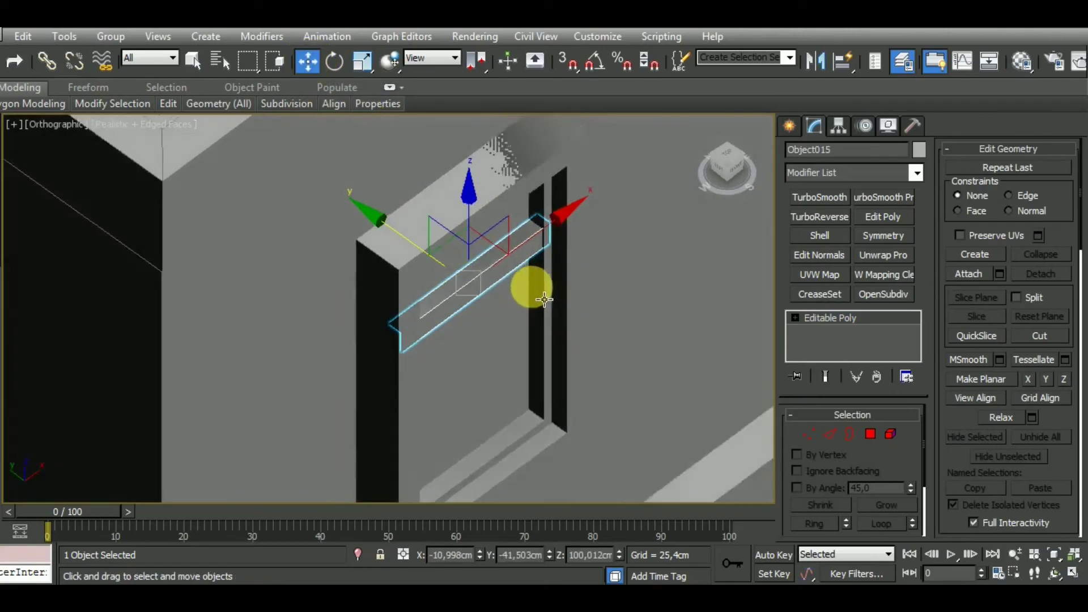
middle_click_drag(545, 299, 522, 279, "alt")
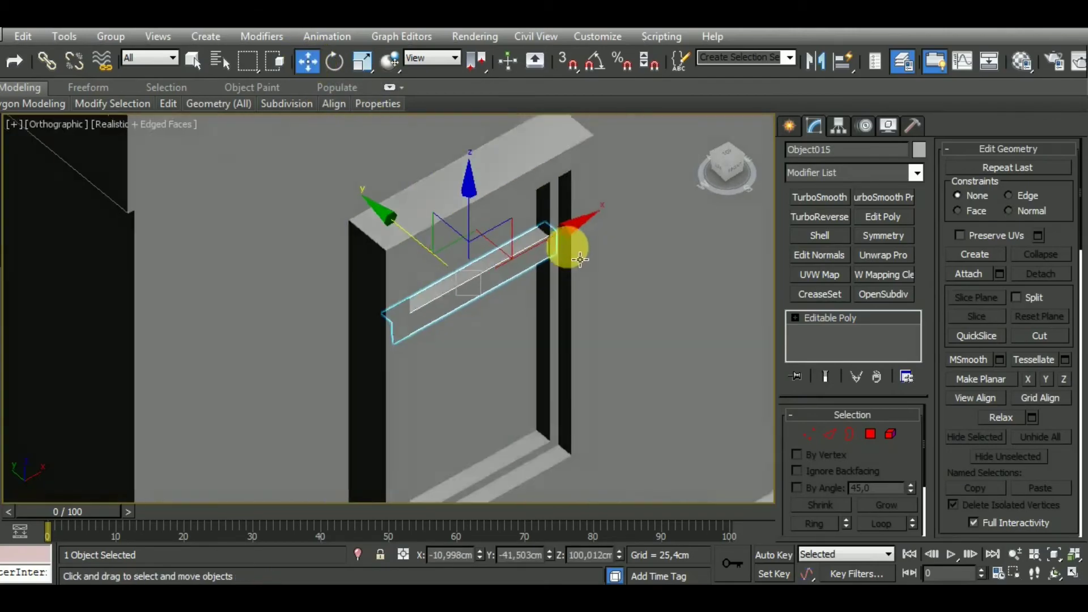
mouse_move(581, 260)
middle_mouse_down("alt")
mouse_move(445, 204)
mouse_move(561, 226)
middle_mouse_up("alt")
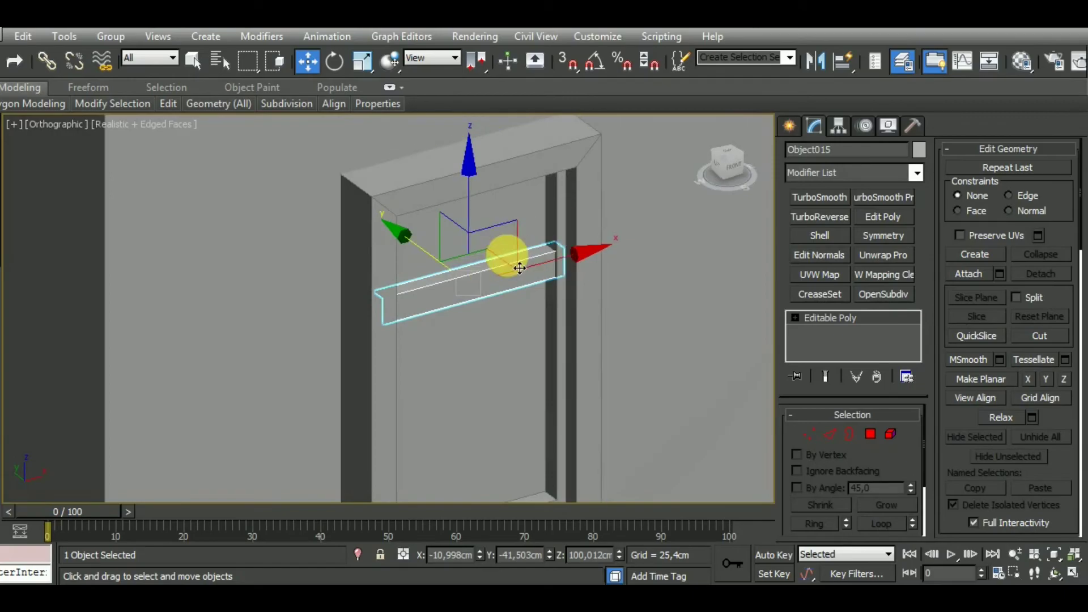
middle_click_drag(520, 267, 571, 311, "alt")
left_click(364, 63)
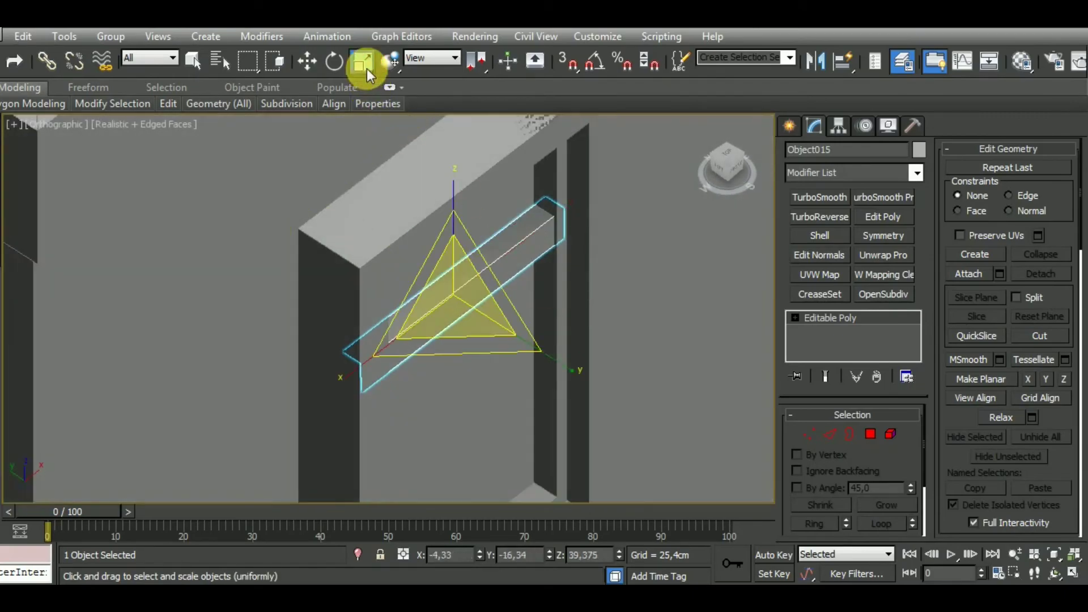
key("r")
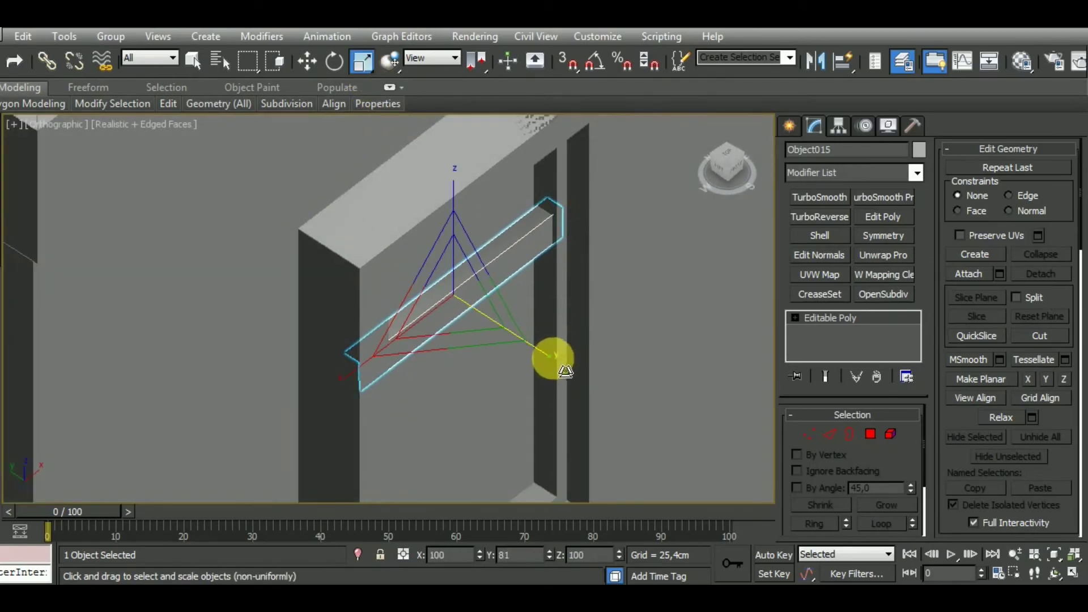
key("r")
left_click(301, 62)
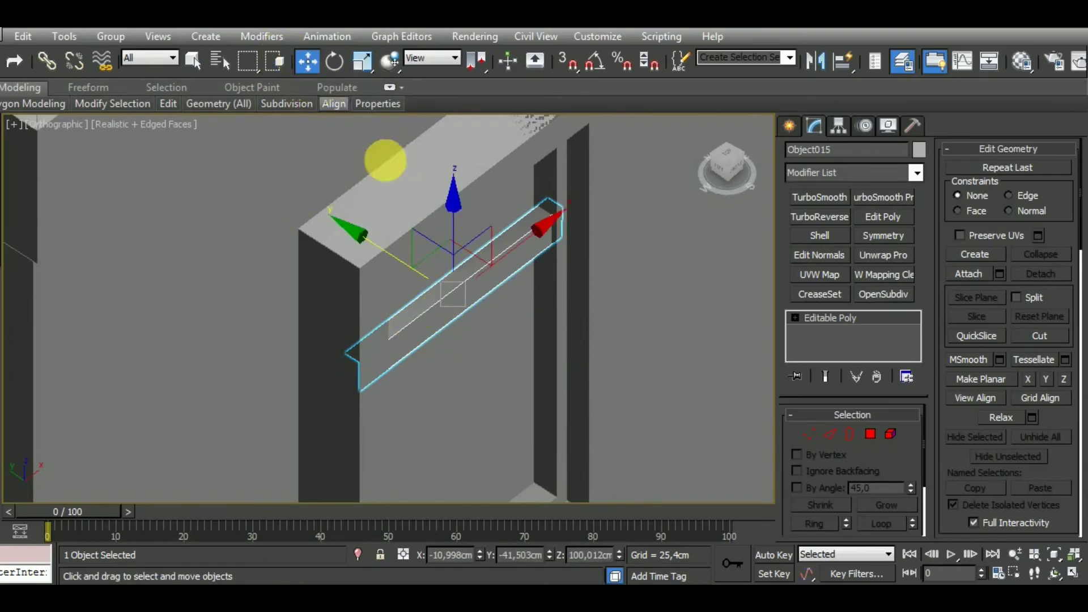
Step: Clone the bar as a 90°-rotated copy and move it down into the window frame
key("f")
scroll(436, 289, "up", 3)
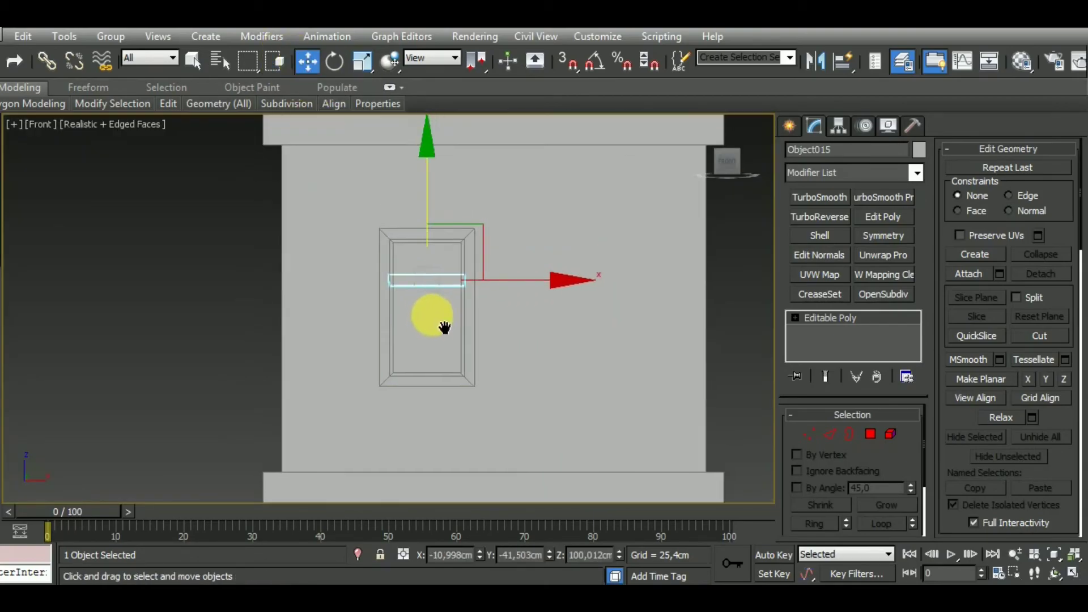
left_click(335, 60)
left_click(597, 63)
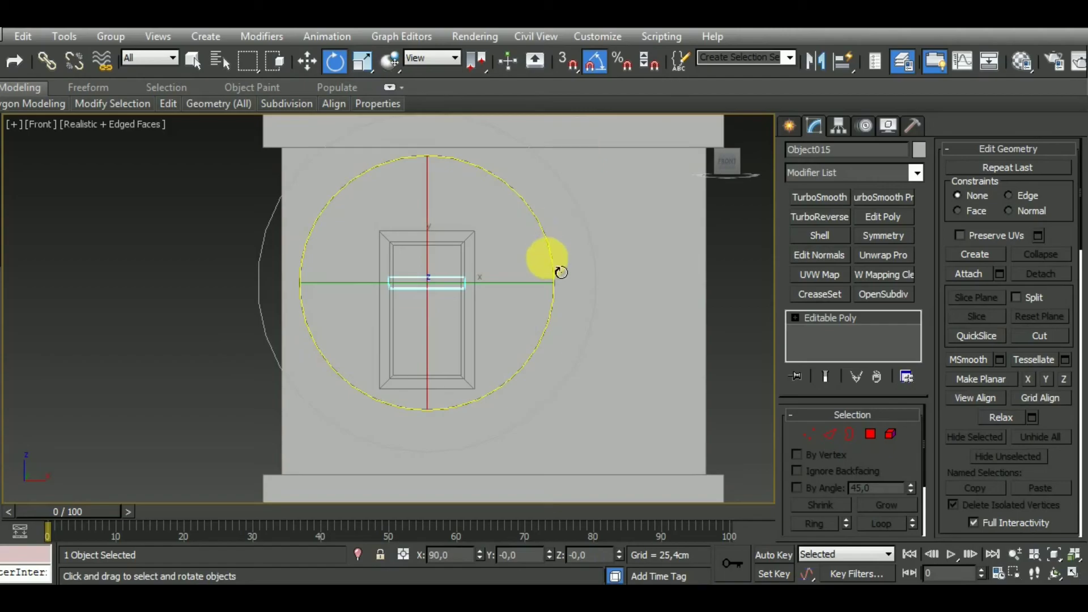
left_click_drag(561, 272, 536, 202, "shift")
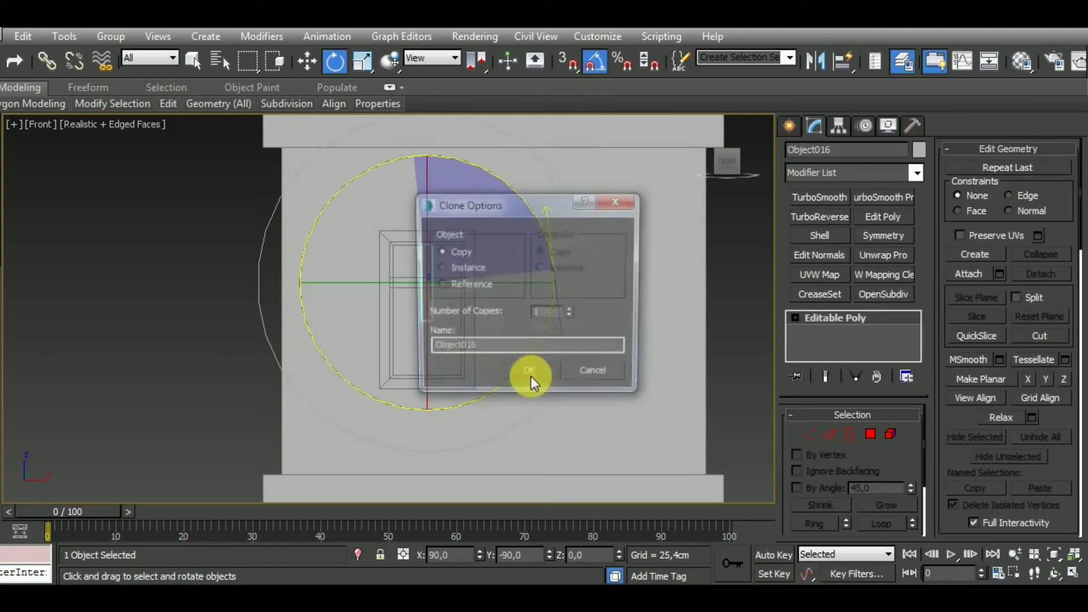
left_click(530, 376)
left_click(309, 65)
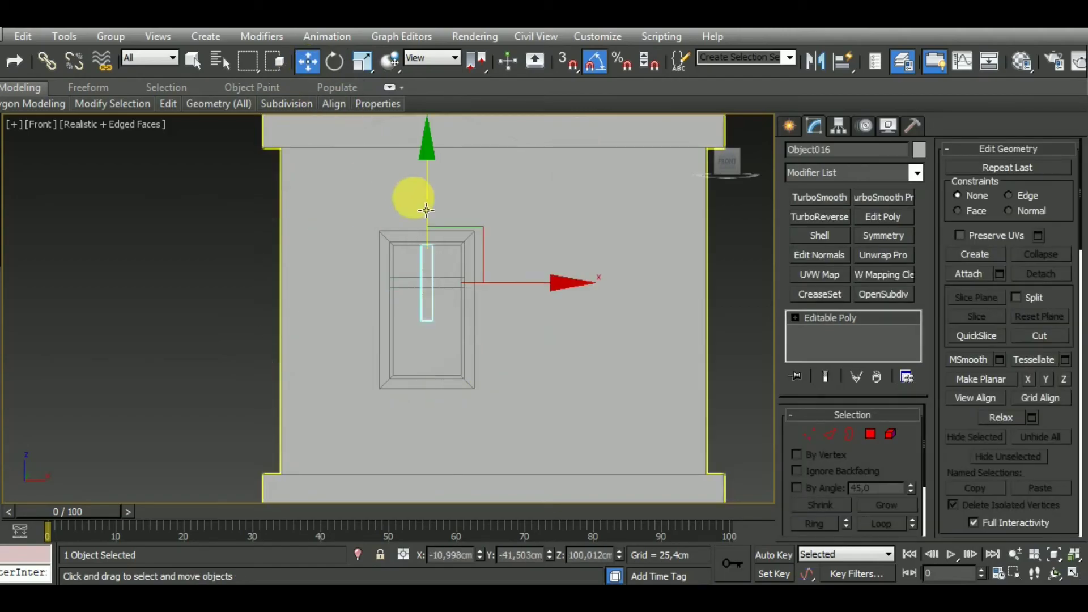
left_click_drag(427, 194, 443, 248)
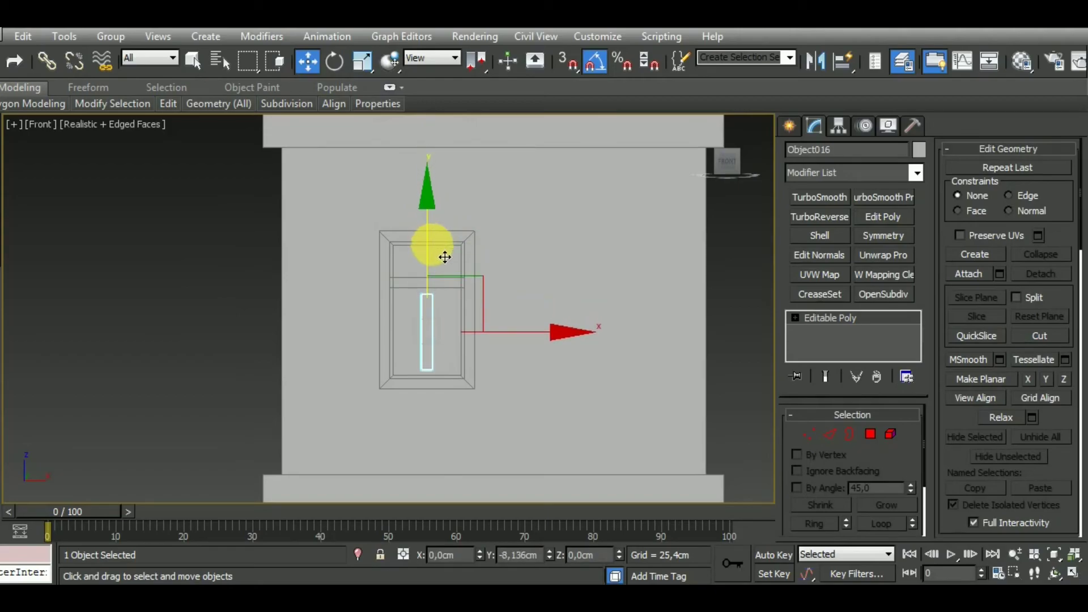
Step: Stretch the vertical bar along Y to span the opening, then also select the top bar
left_click(361, 61)
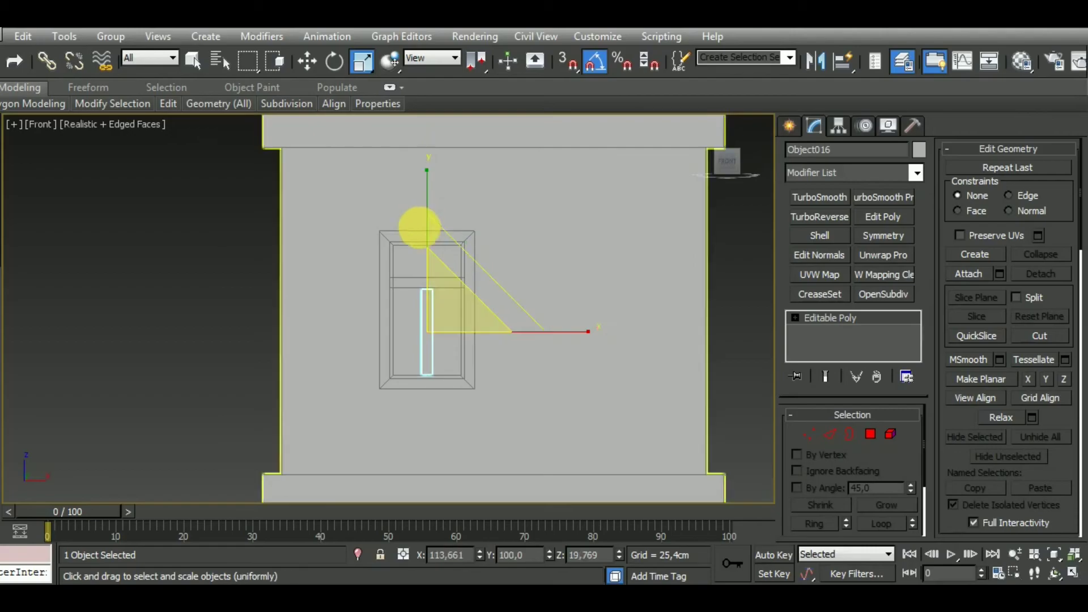
scroll(434, 230, "up", 5)
scroll(522, 364, "down", 1)
scroll(518, 284, "down", 1)
scroll(515, 299, "up", 2)
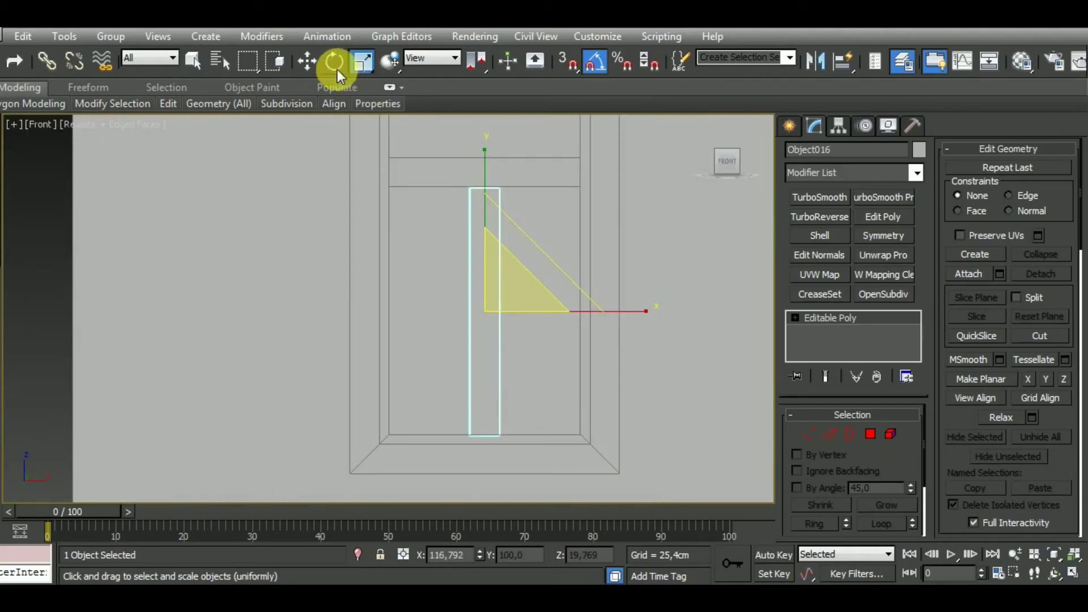
left_click(307, 61)
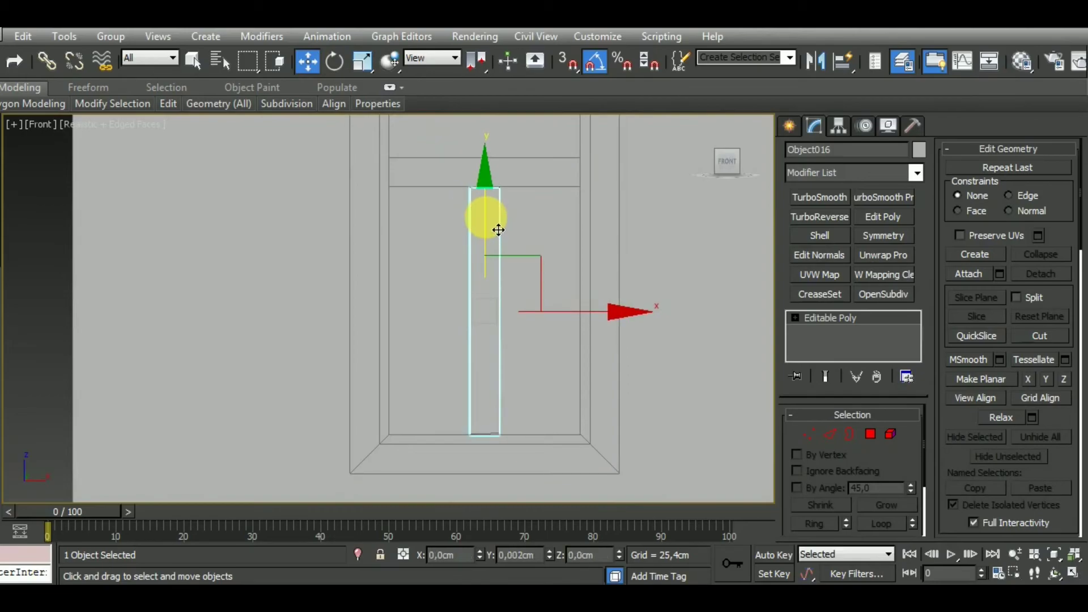
middle_click_drag(495, 250, 616, 396, "alt")
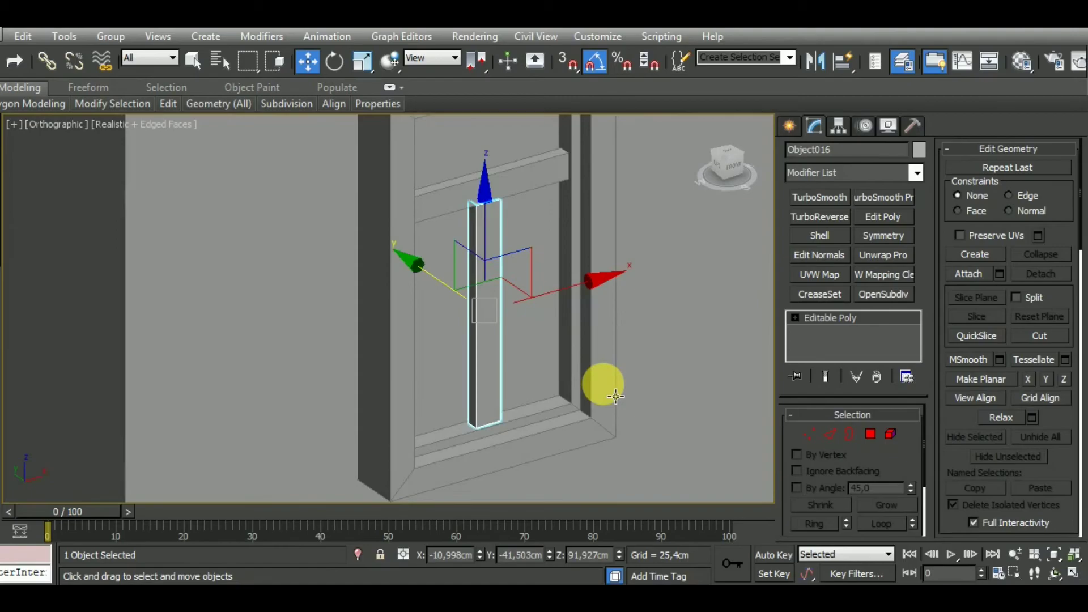
scroll(552, 436, "up", 4)
scroll(552, 436, "down", 3)
key("z")
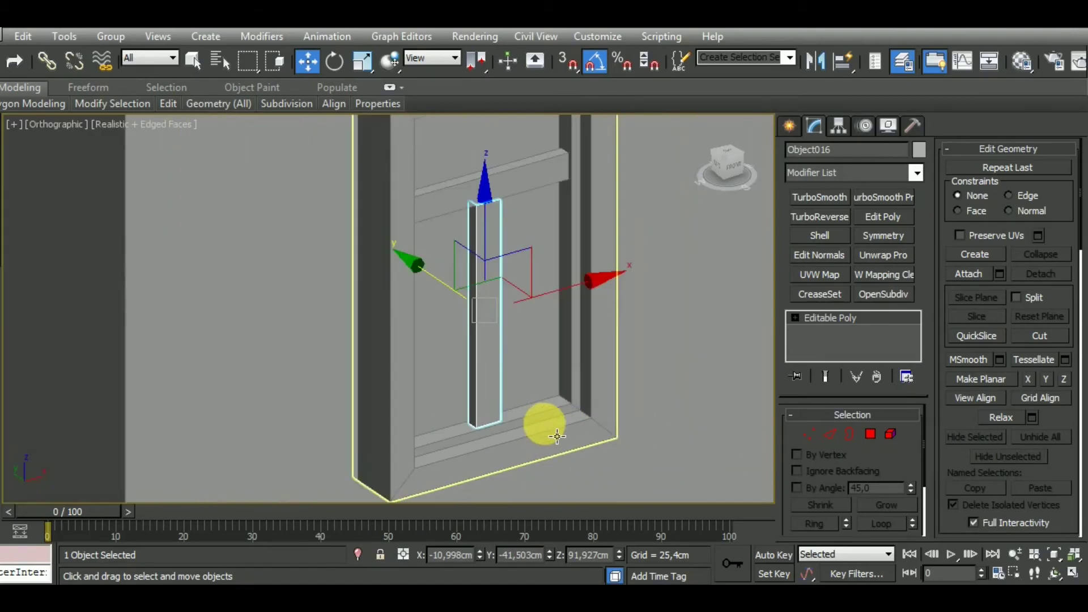
mouse_move(552, 435)
middle_mouse_down("alt")
mouse_move(576, 347)
mouse_move(600, 340)
mouse_move(573, 330)
mouse_move(550, 214)
mouse_move(517, 260)
mouse_move(505, 250)
mouse_move(538, 367)
mouse_move(521, 392)
middle_mouse_up("alt")
left_click(550, 214, "ctrl")
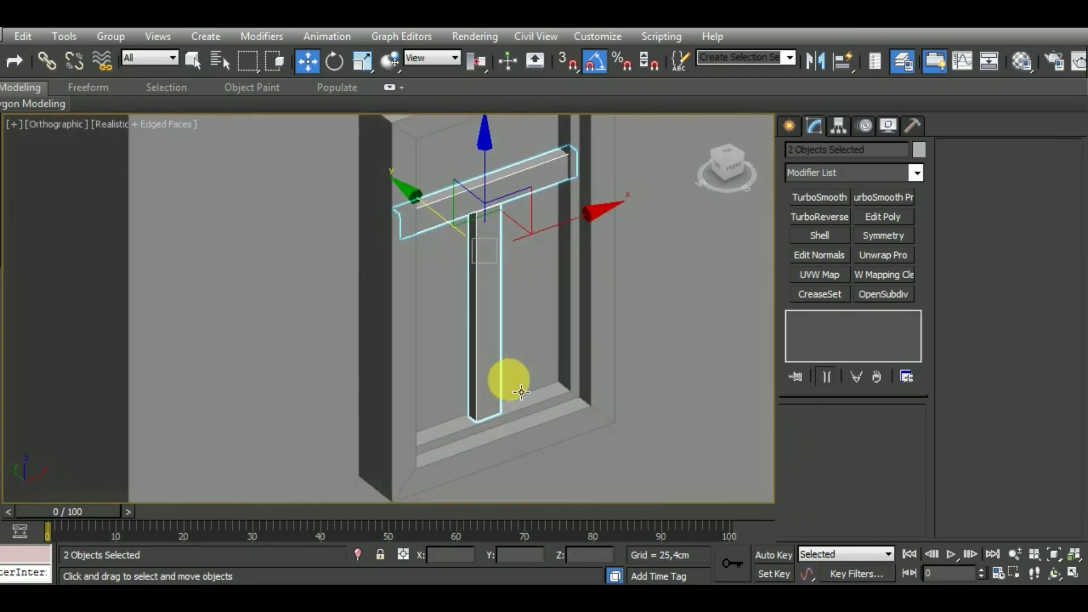
Step: Isolate the two bars, hiding the window frame, and select the top bar alone
left_click(362, 556)
mouse_move(464, 419)
middle_mouse_down("alt")
mouse_move(535, 335)
mouse_move(584, 379)
mouse_move(623, 390)
mouse_move(545, 406)
mouse_move(796, 344)
middle_mouse_up("alt")
left_click(441, 205)
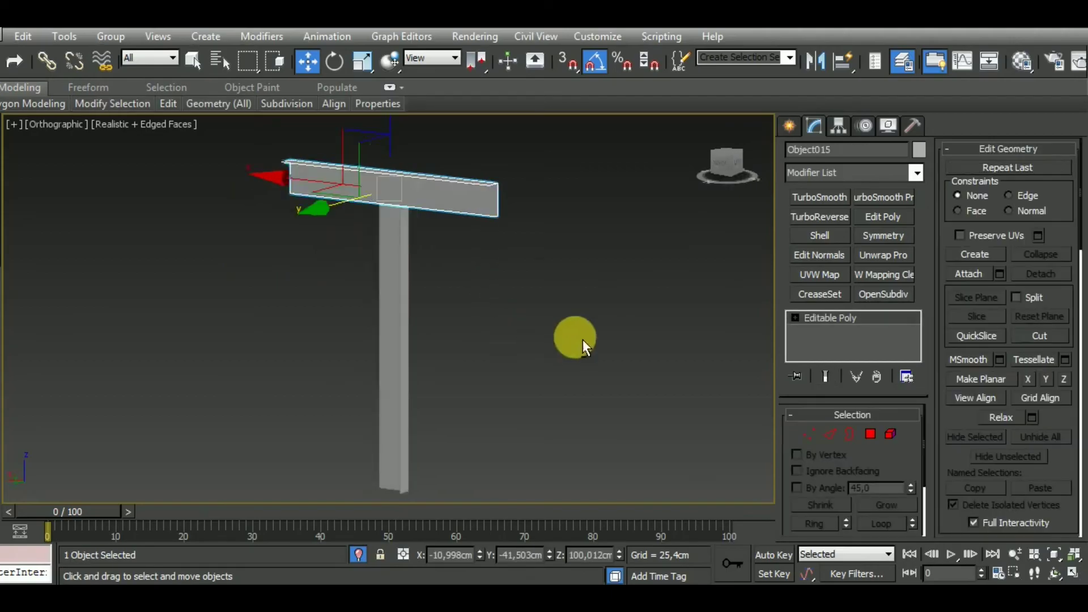
mouse_move(573, 340)
middle_mouse_down("alt")
mouse_move(498, 360)
mouse_move(192, 317)
mouse_move(507, 341)
middle_mouse_up("alt")
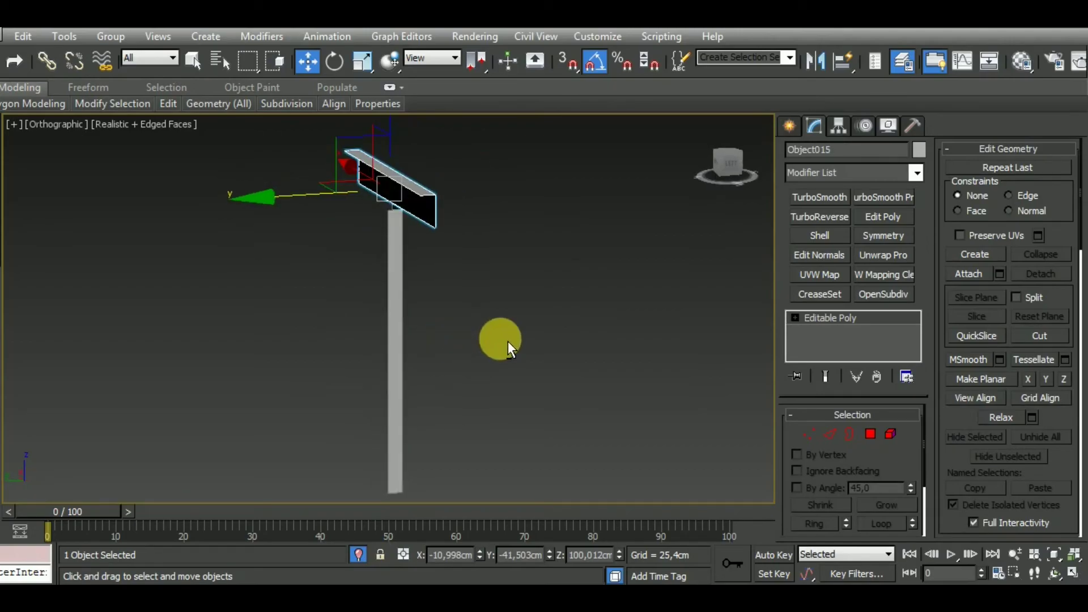
Step: Select the top bar's end edge and nudge it slightly sideways
left_click(830, 436)
left_click(436, 215)
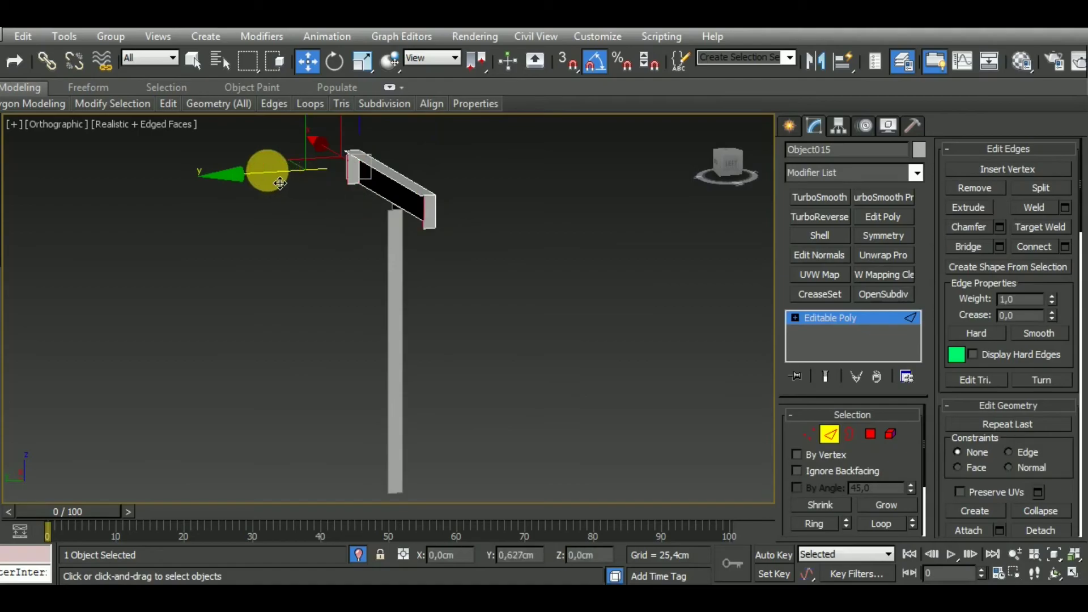
scroll(402, 195, "up", 4)
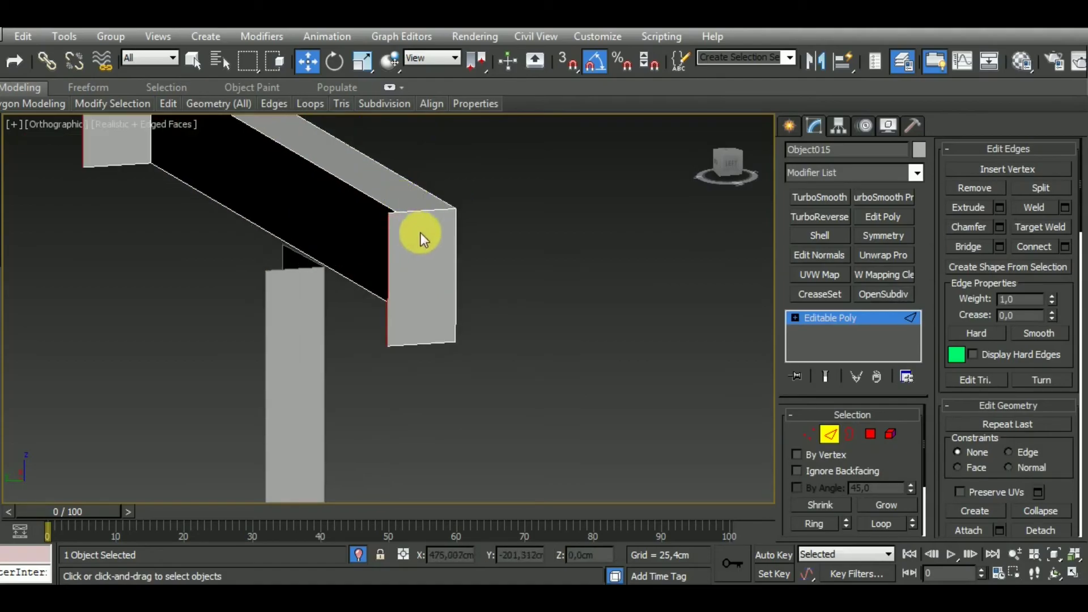
middle_click_drag(421, 233, 539, 286, "alt")
scroll(317, 279, "up", 2)
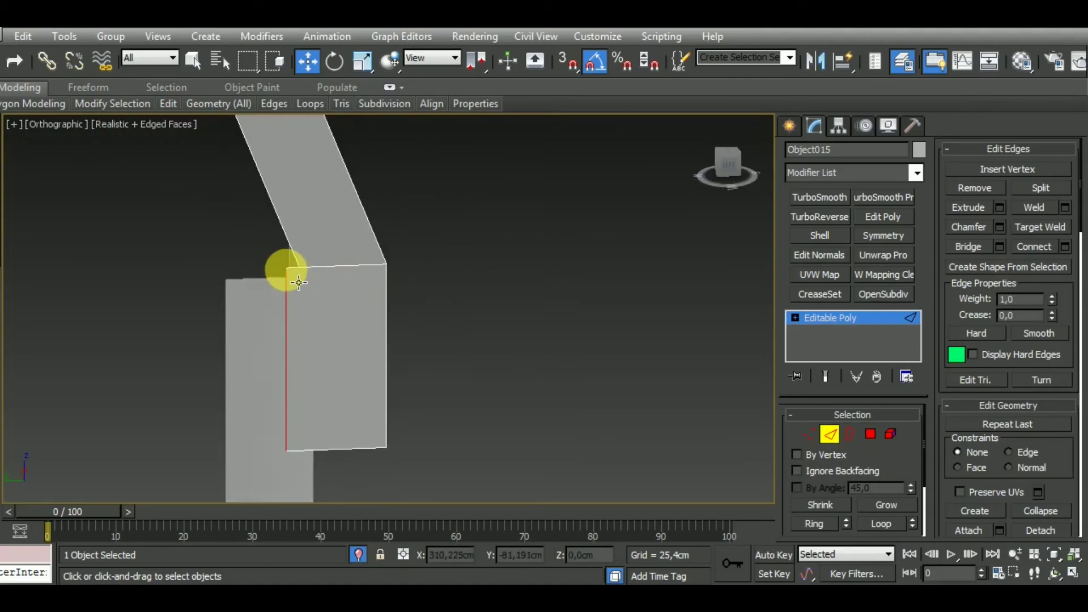
left_click_drag(299, 281, 306, 280)
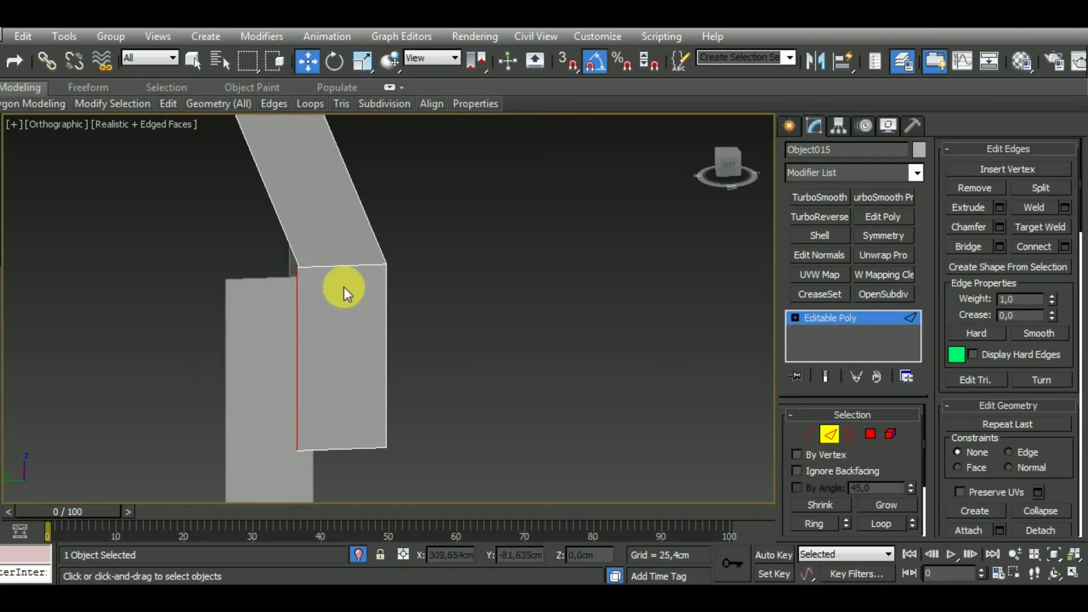
Step: Select the top bar's long bottom edge and view it from a three-quarter angle
scroll(315, 279, "up", 3)
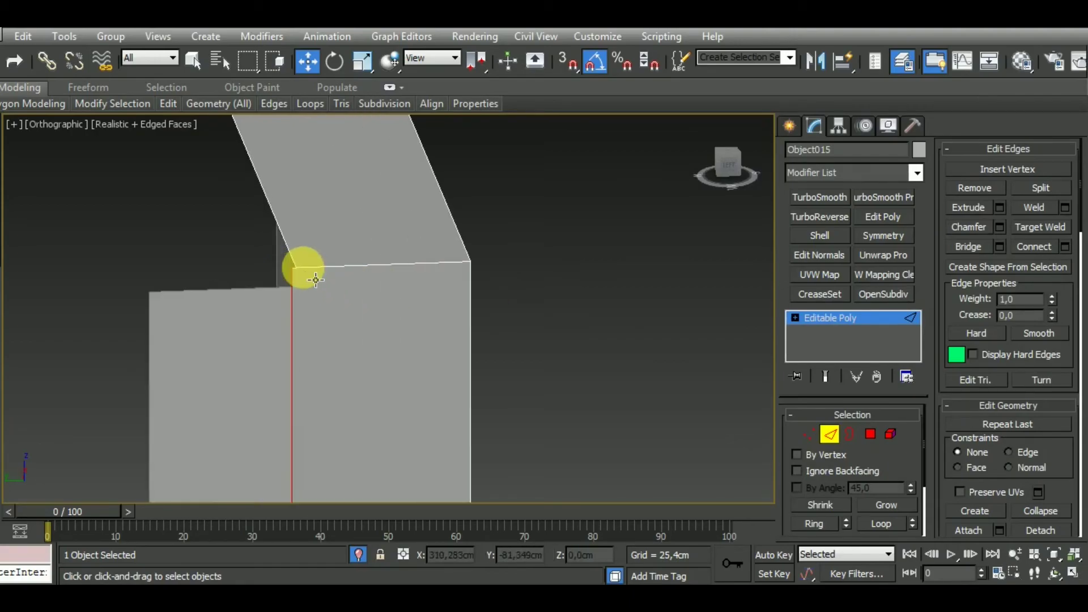
scroll(316, 280, "up", 4)
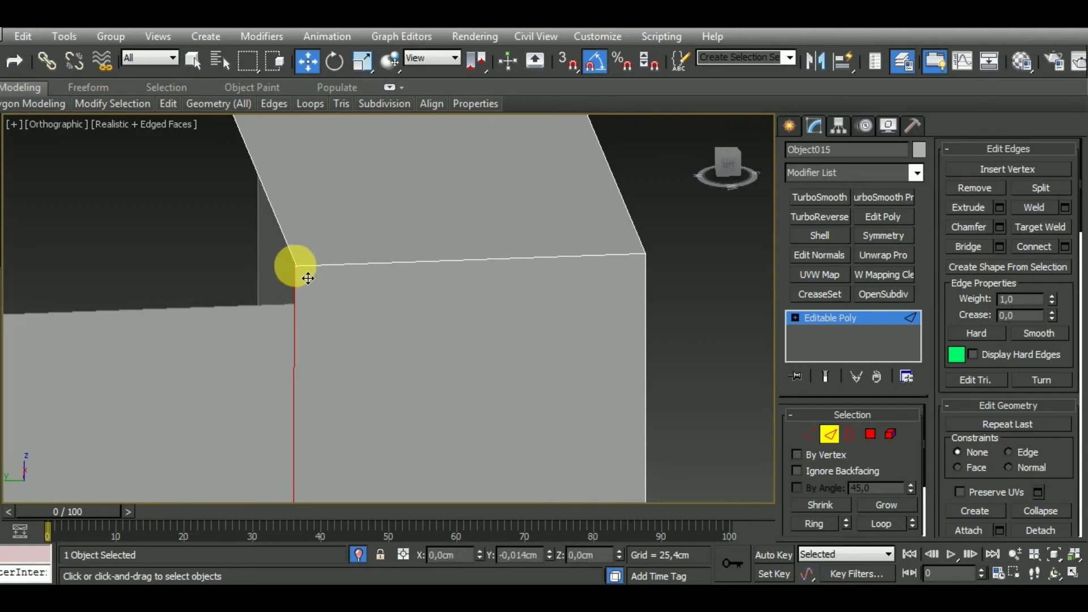
scroll(382, 250, "down", 4)
scroll(396, 257, "down", 2)
scroll(498, 284, "down", 3)
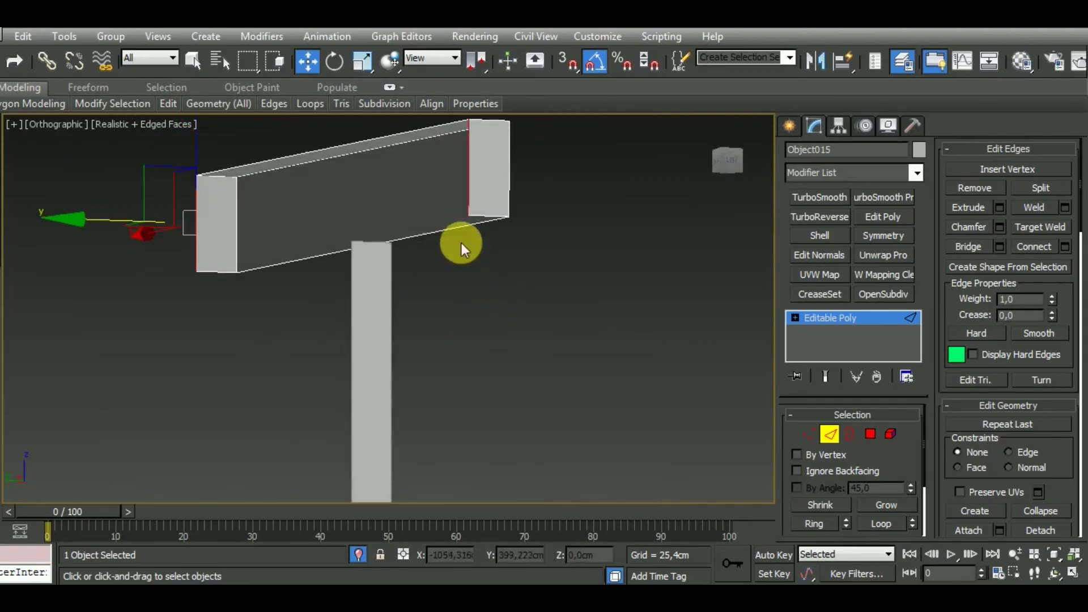
left_click(454, 227)
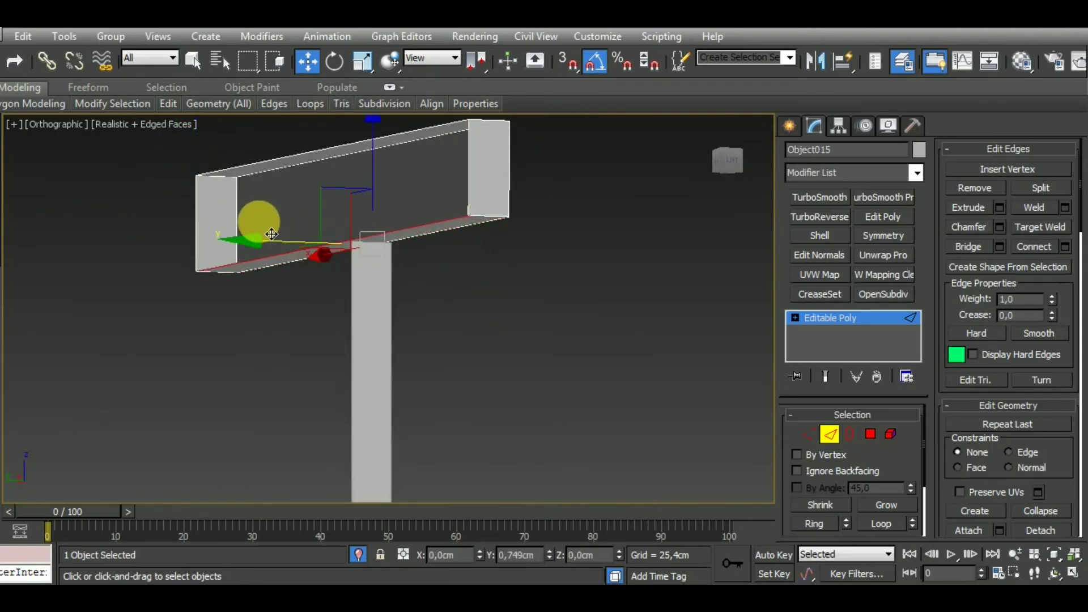
scroll(539, 219, "up", 3)
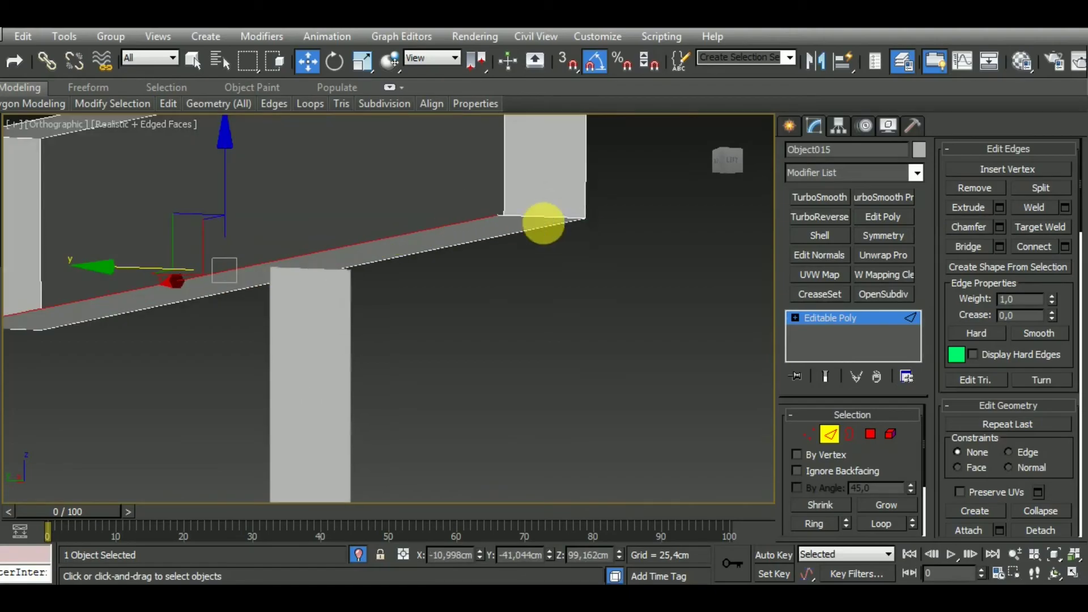
scroll(522, 229, "up", 3)
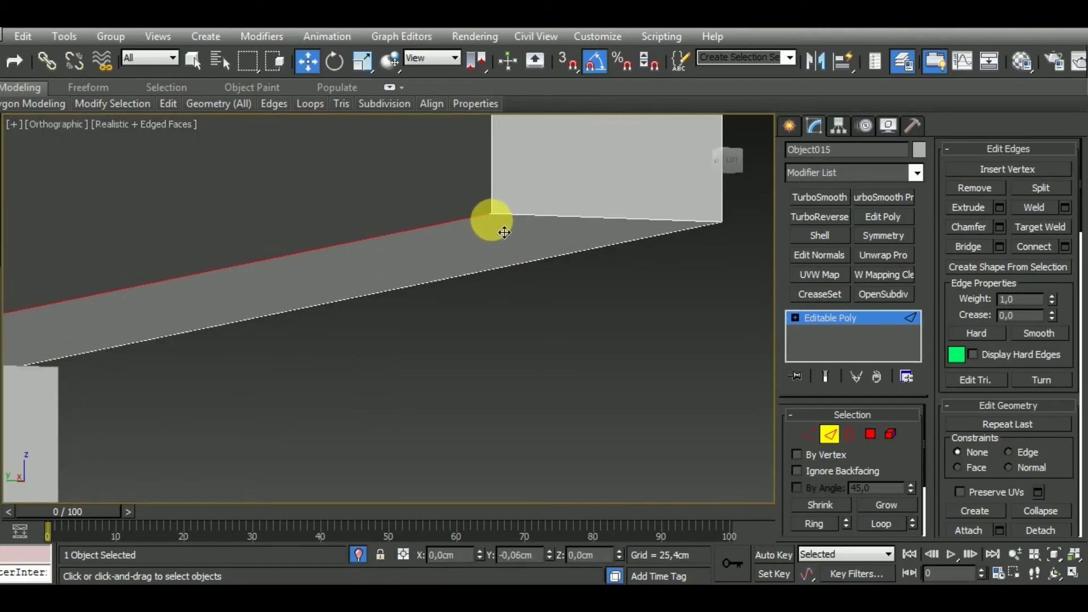
scroll(510, 244, "down", 5)
middle_click_drag(538, 274, 576, 327, "alt")
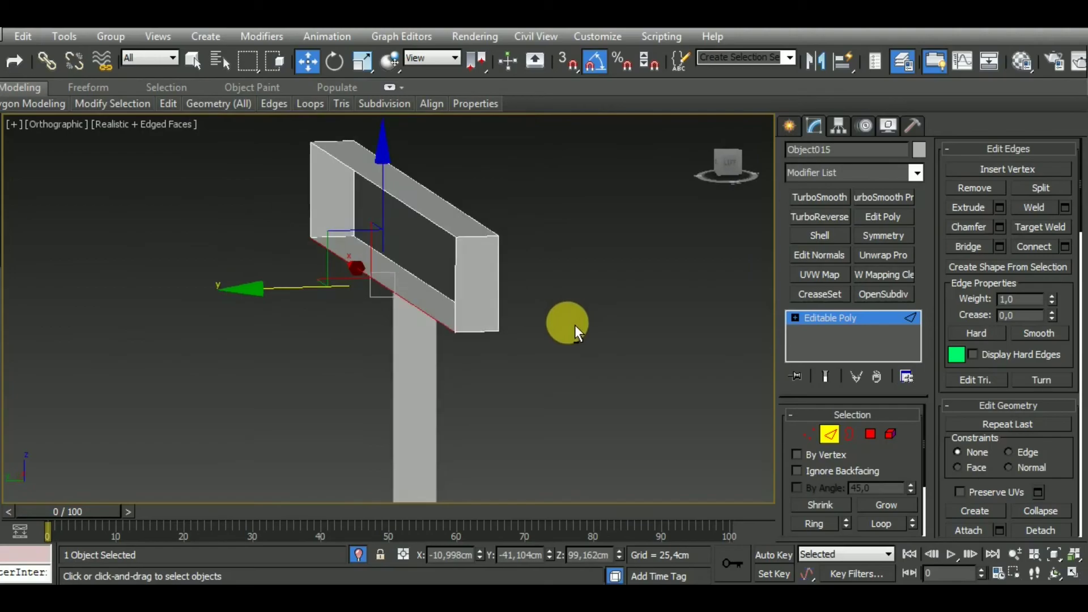
Step: Weld the crossbar's selected vertices, reducing them from 12 to 8
left_click(809, 434)
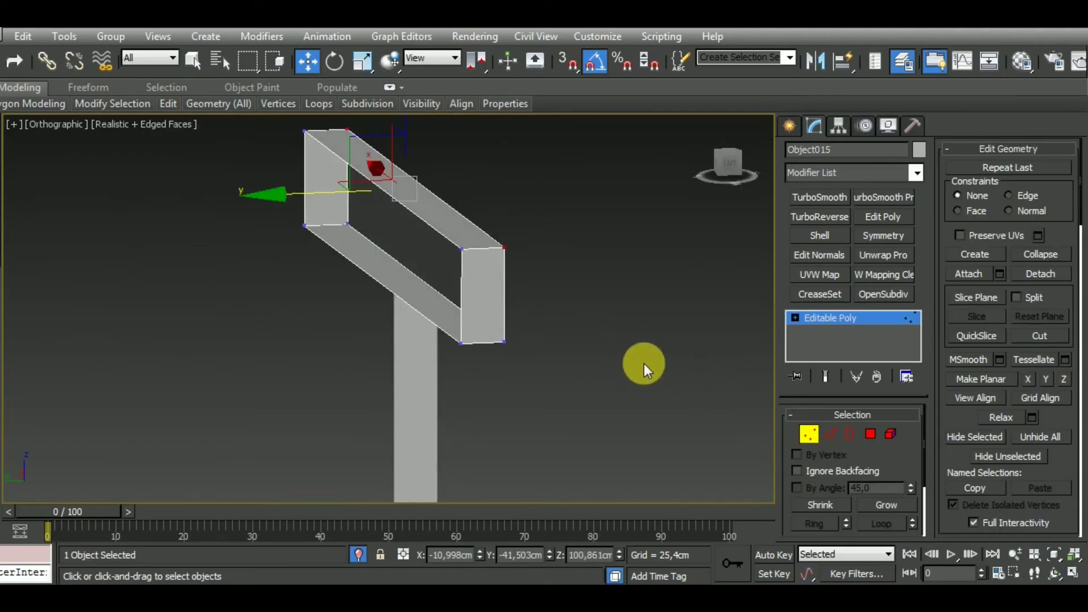
scroll(634, 346, "down", 4)
left_click_drag(457, 376, 457, 376)
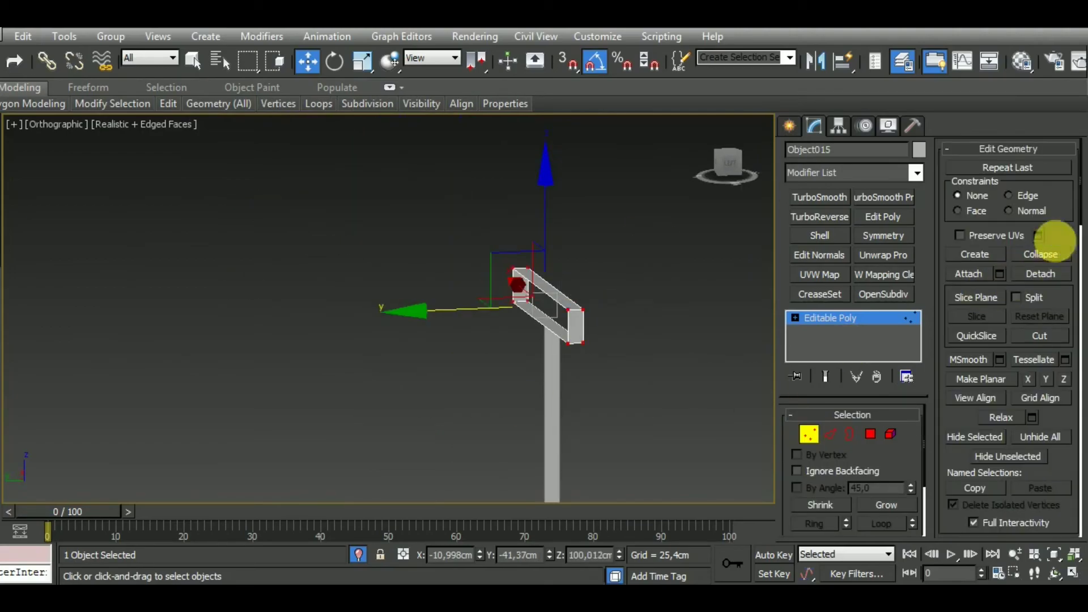
left_click(1058, 148)
left_click(1066, 206)
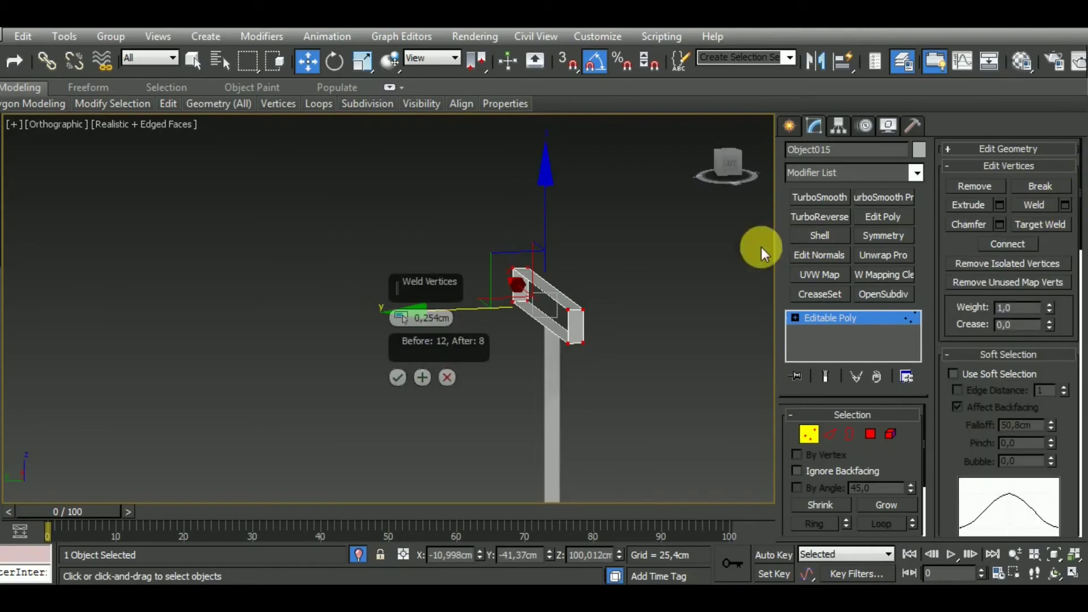
left_click(398, 378)
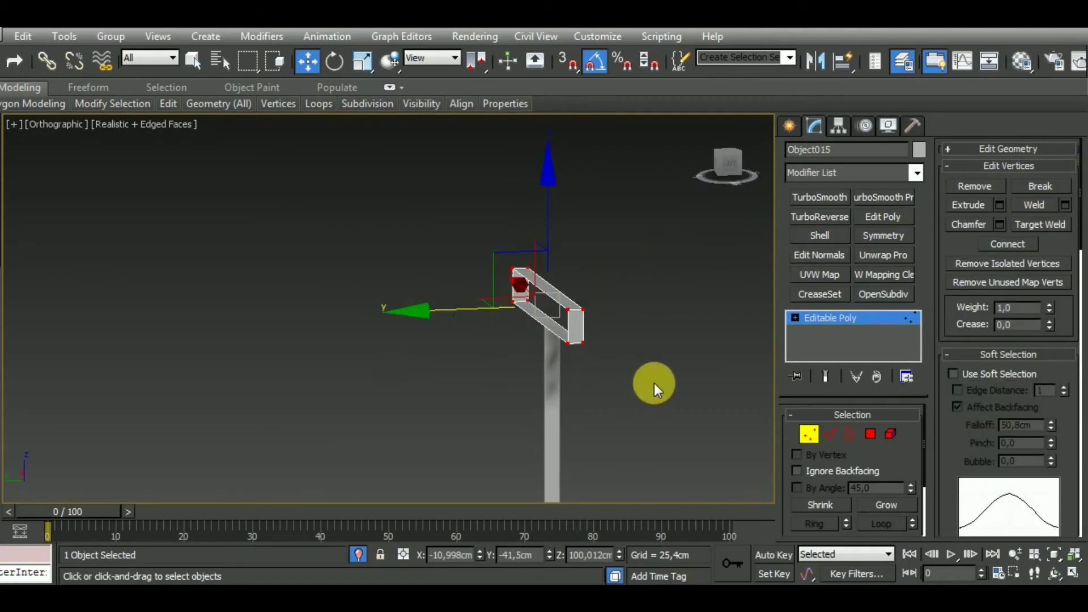
Step: Try raising one crossbar vertex, then undo the move
middle_click_drag(646, 395, 595, 380)
scroll(595, 380, "up", 3)
scroll(539, 321, "up", 3)
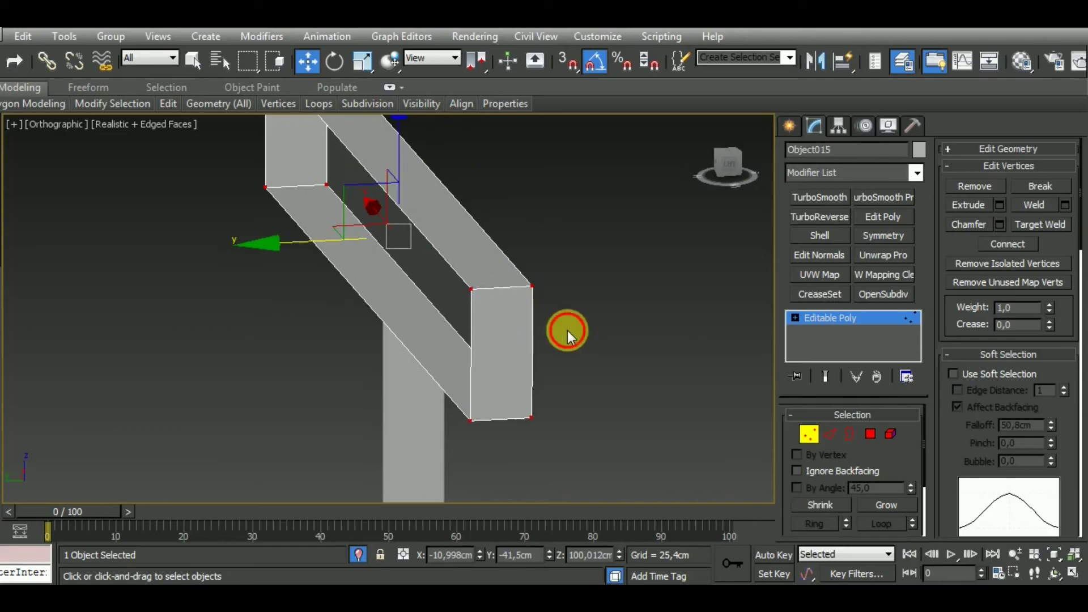
left_click(566, 331)
left_click_drag(478, 250, 469, 175)
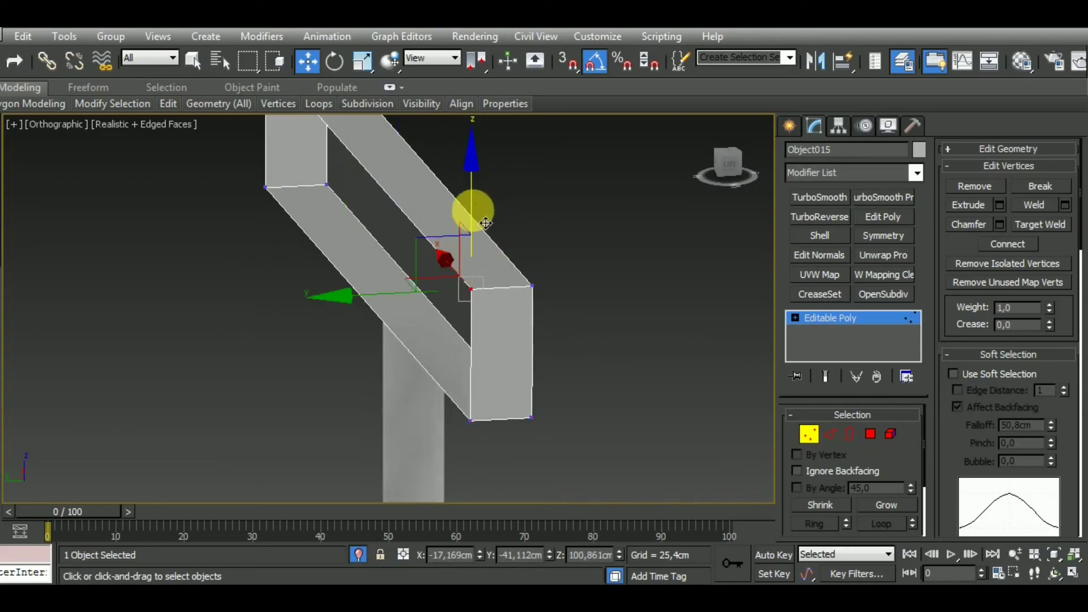
key("ctrl+z")
scroll(560, 270, "down", 3)
middle_click_drag(623, 328, 549, 337, "alt")
scroll(549, 336, "up", 3)
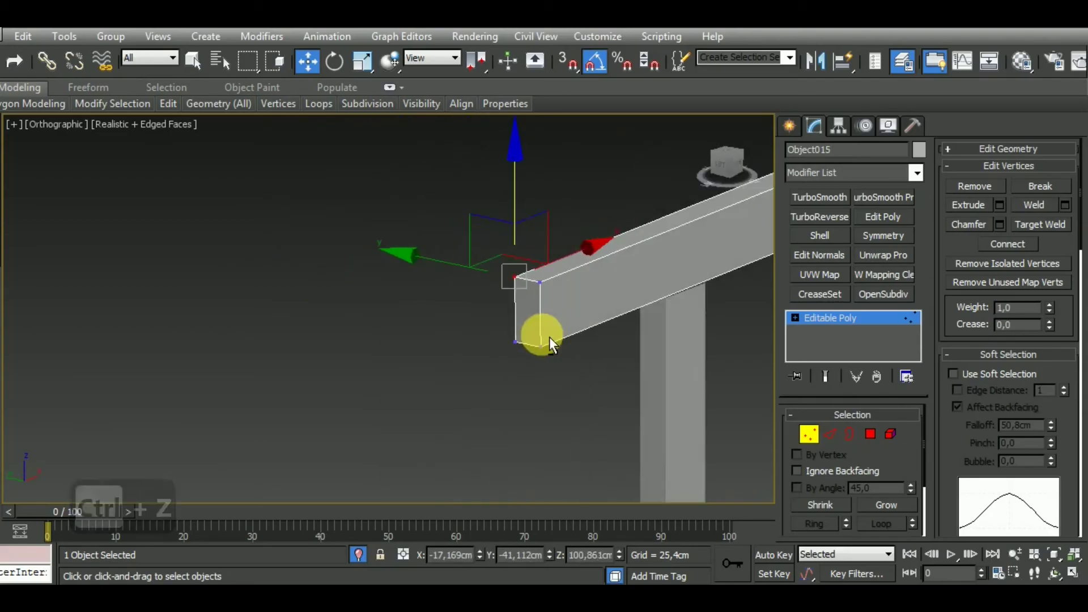
Step: Leave vertex mode and select the vertical post below the crossbar
left_click(814, 434)
middle_click_drag(576, 385, 470, 311)
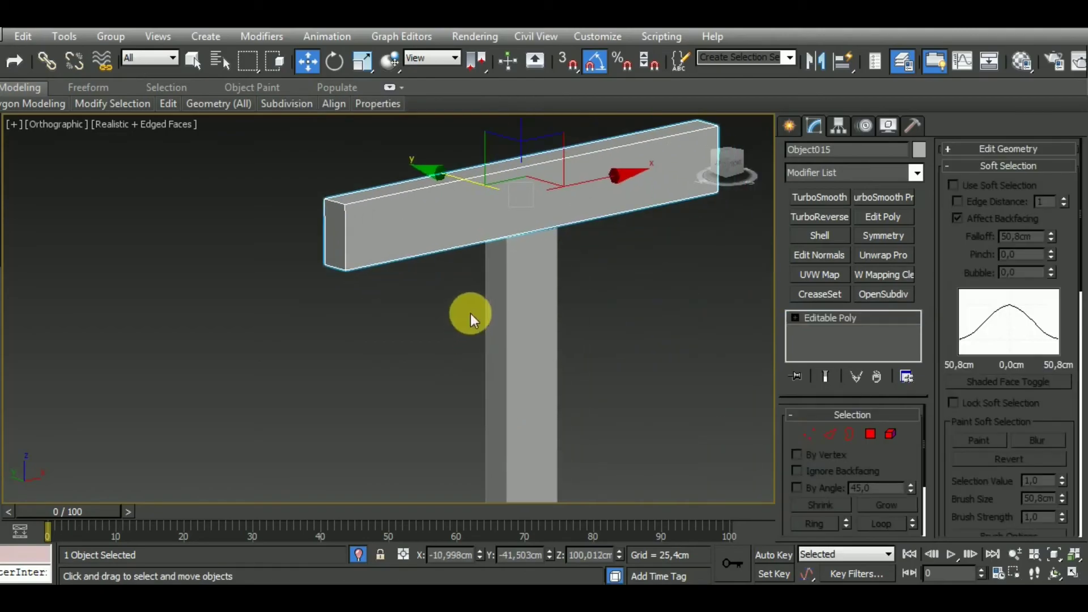
middle_click_drag(610, 349, 529, 338)
left_click(442, 355)
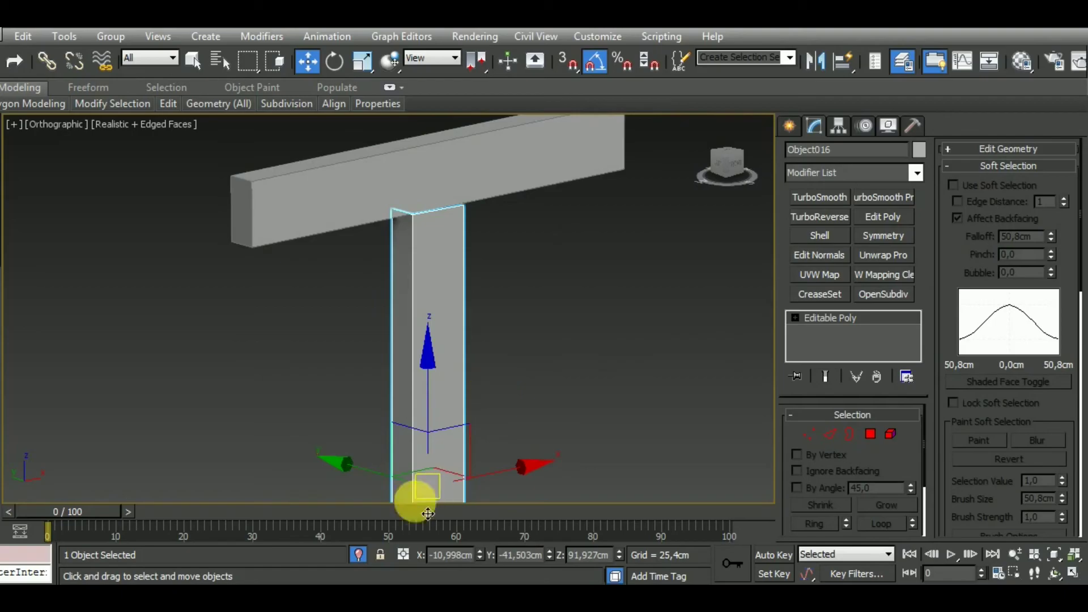
Step: Delete the old vertical post
key("z")
middle_click_drag(499, 397, 543, 429)
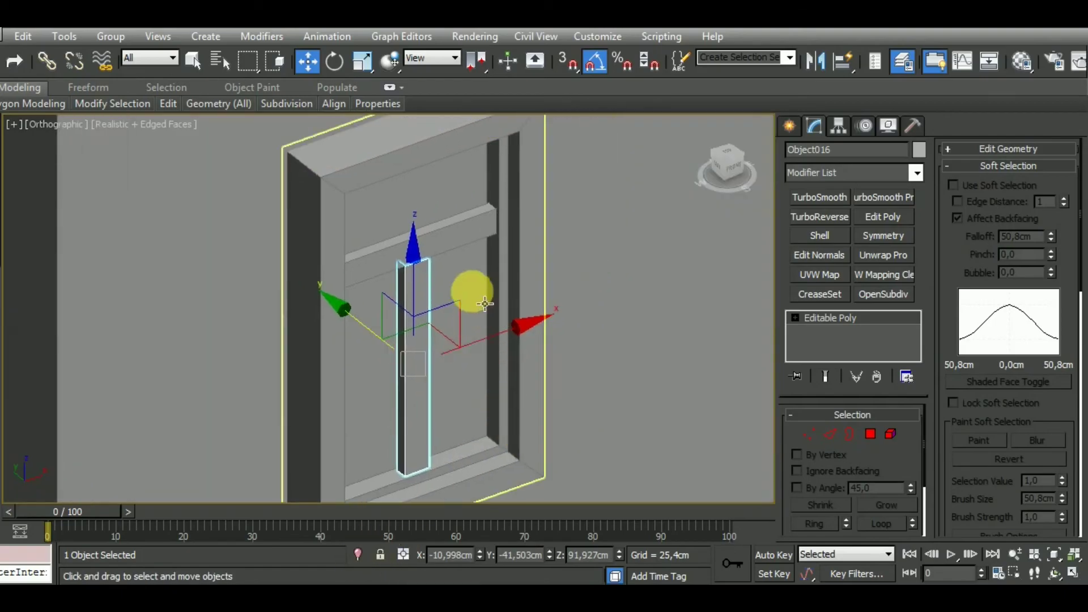
key("Delete")
left_click(450, 238)
Step: In Front view, clone the crossbar as an independent copy rotated 90° upright
key("f")
middle_click_drag(453, 309, 499, 322)
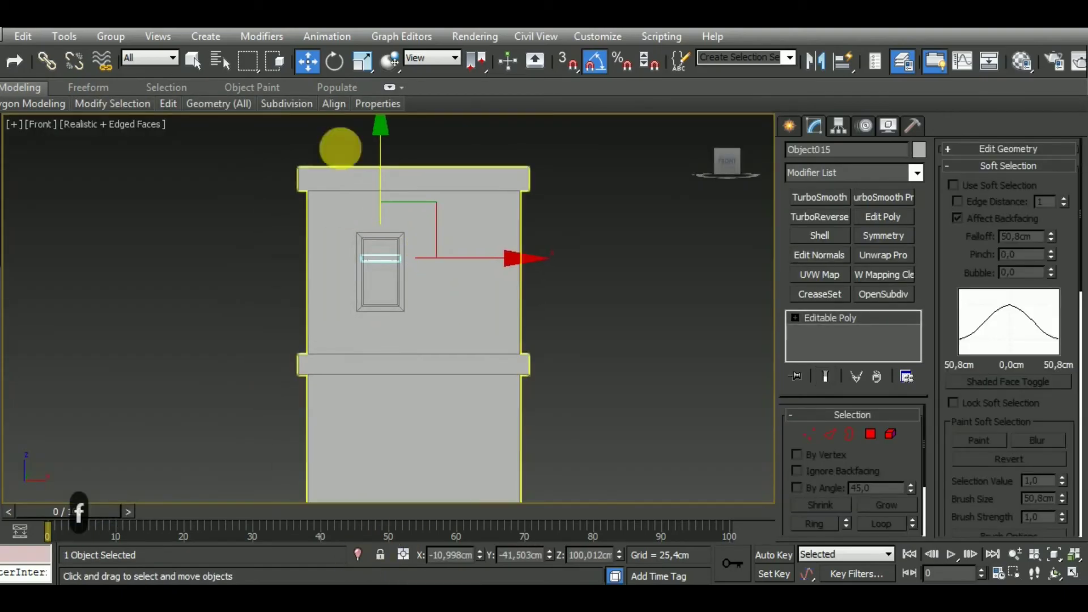
left_click(334, 61)
left_click_drag(516, 308, 536, 239, "shift")
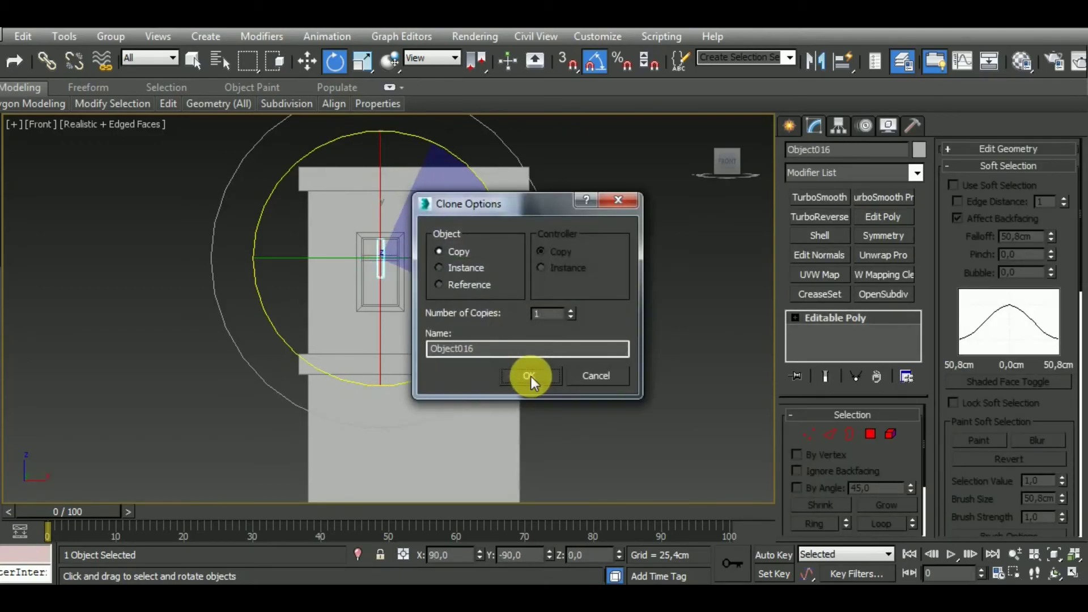
left_click(532, 376)
Step: Move the upright copy down into the window frame beneath the crossbar
left_click(318, 63)
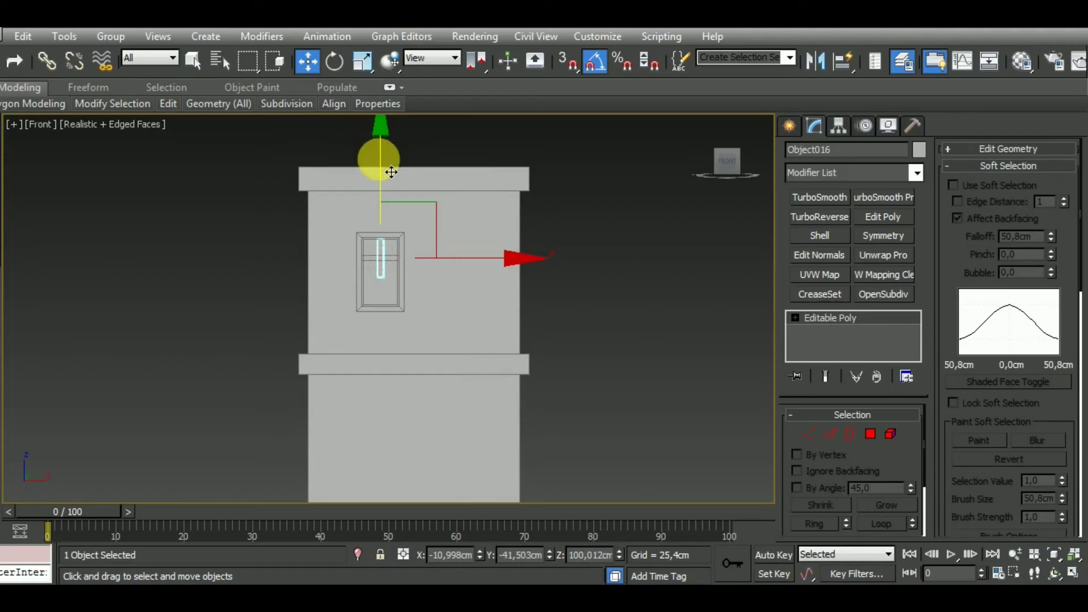
left_click_drag(378, 161, 391, 198)
scroll(397, 238, "up", 5)
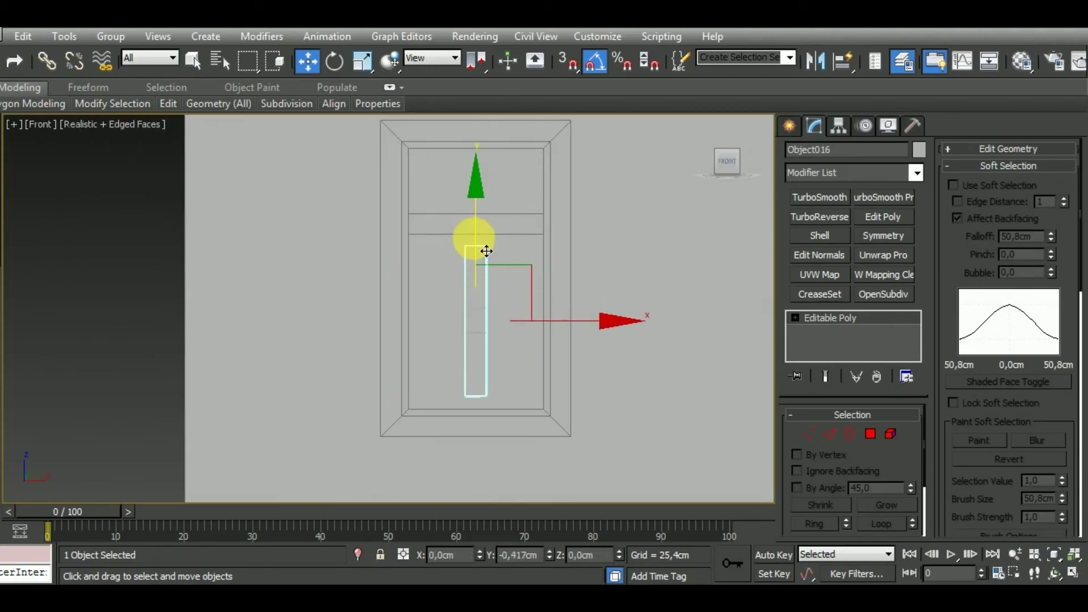
key("e")
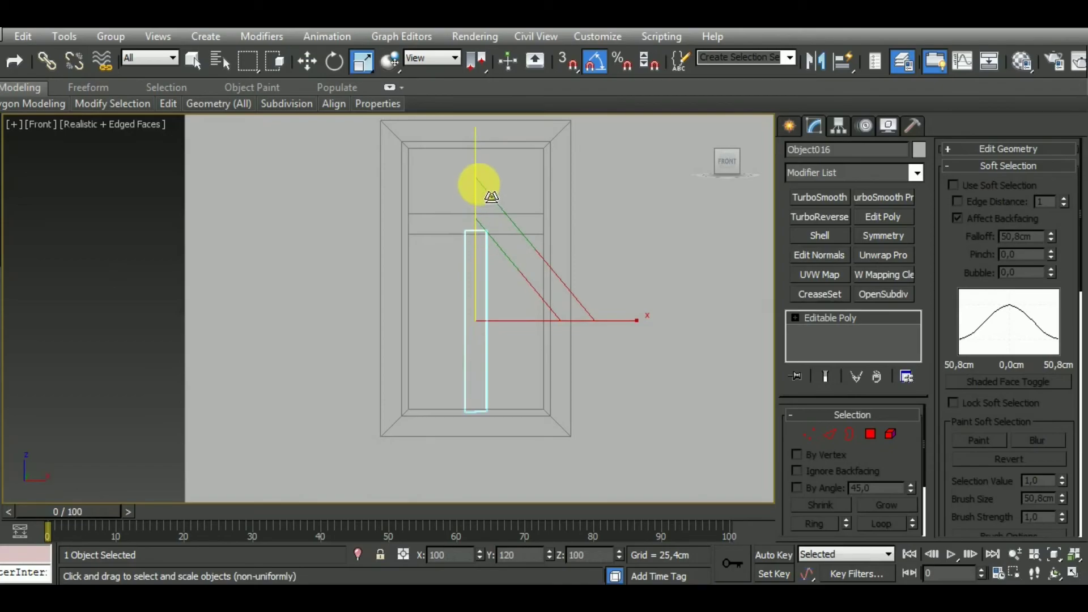
key("q")
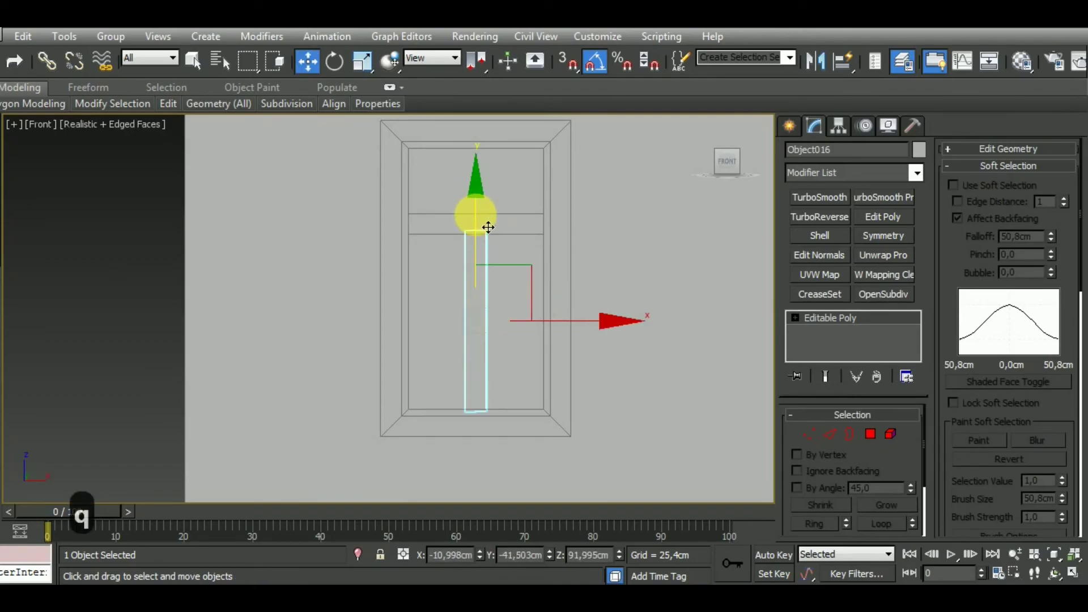
left_click_drag(488, 227, 488, 230)
scroll(488, 231, "up", 4)
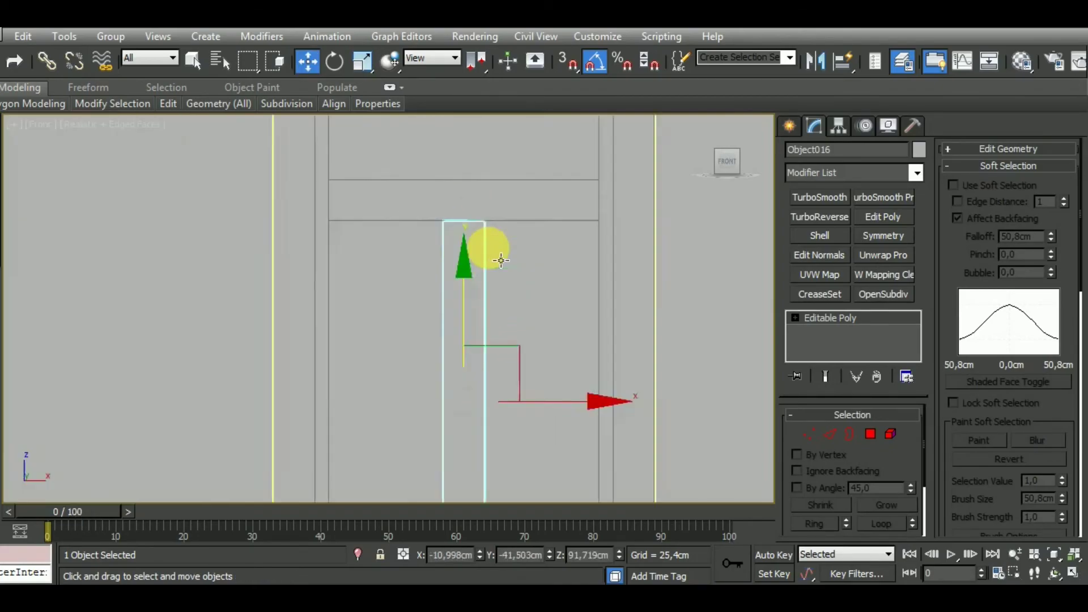
scroll(489, 226, "up", 3)
Step: Scale the mullion's top and bottom end vertices flat on Y so the ends are level
left_click(810, 434)
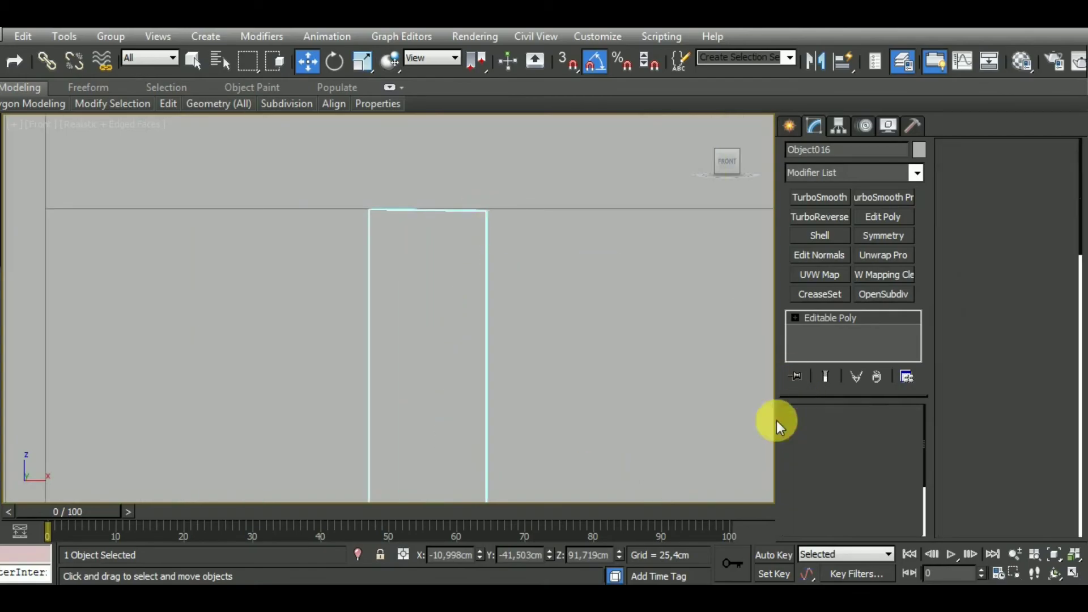
left_click_drag(365, 204, 555, 266)
left_click(363, 62)
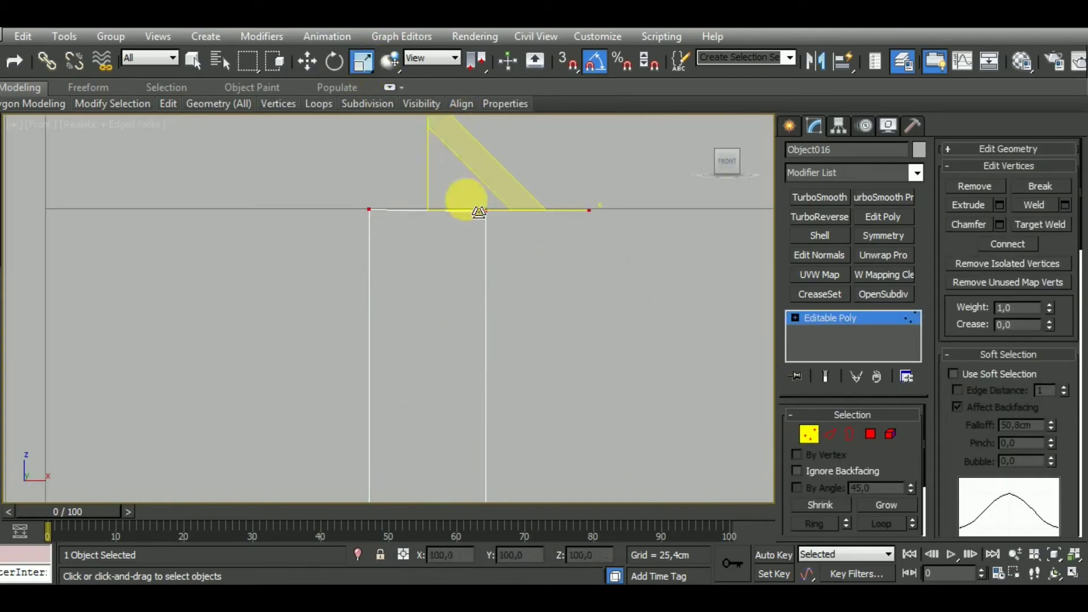
middle_click_drag(461, 197, 488, 289)
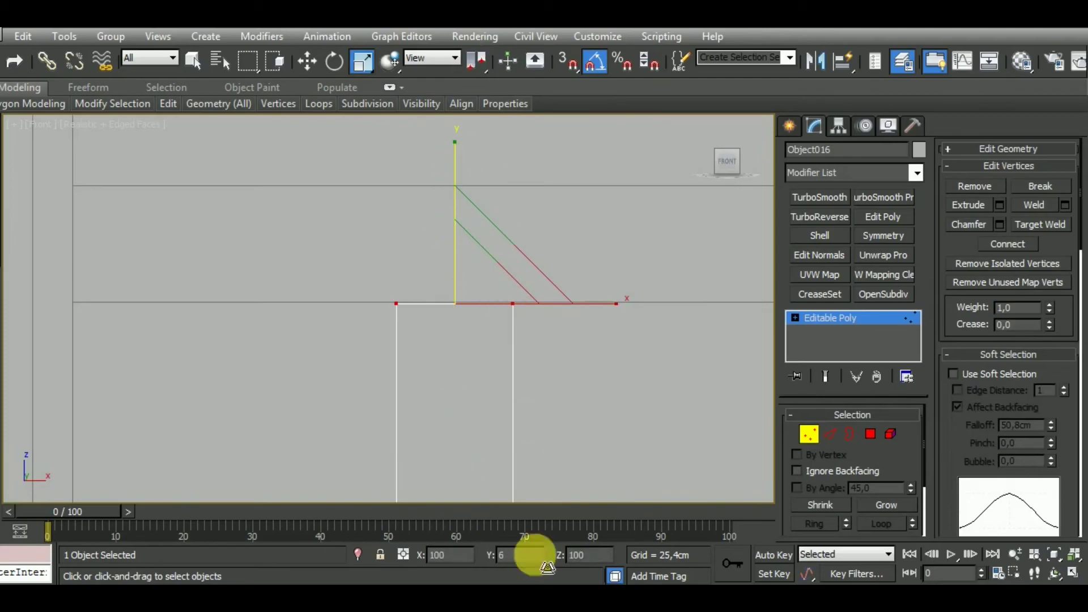
mouse_move(559, 303)
left_mouse_down()
mouse_move(528, 96)
mouse_move(536, 249)
left_mouse_up()
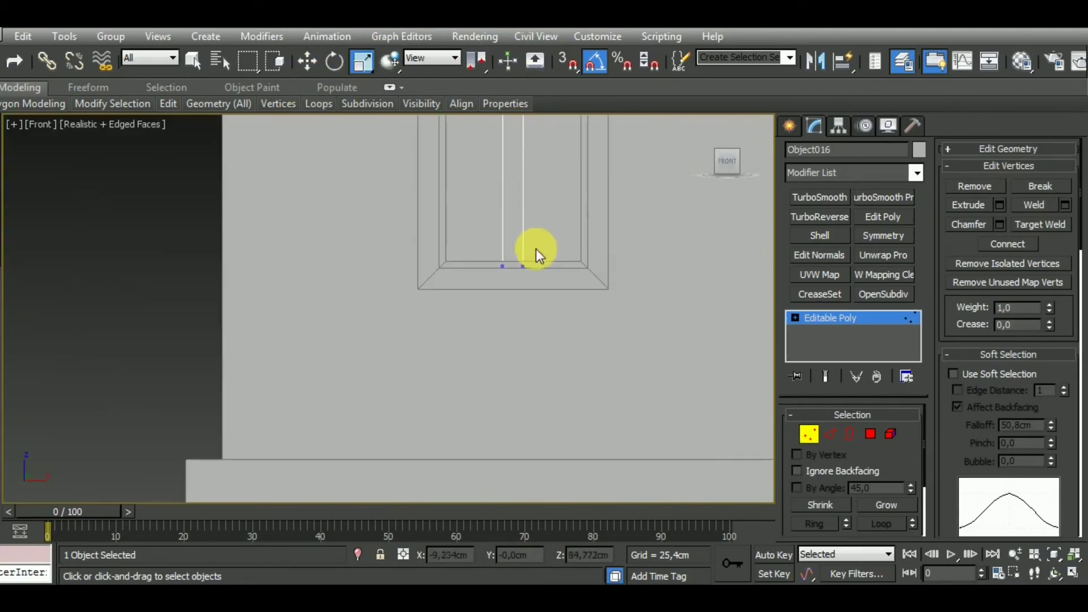
scroll(540, 219, "up", 3)
left_click_drag(499, 178, 593, 216)
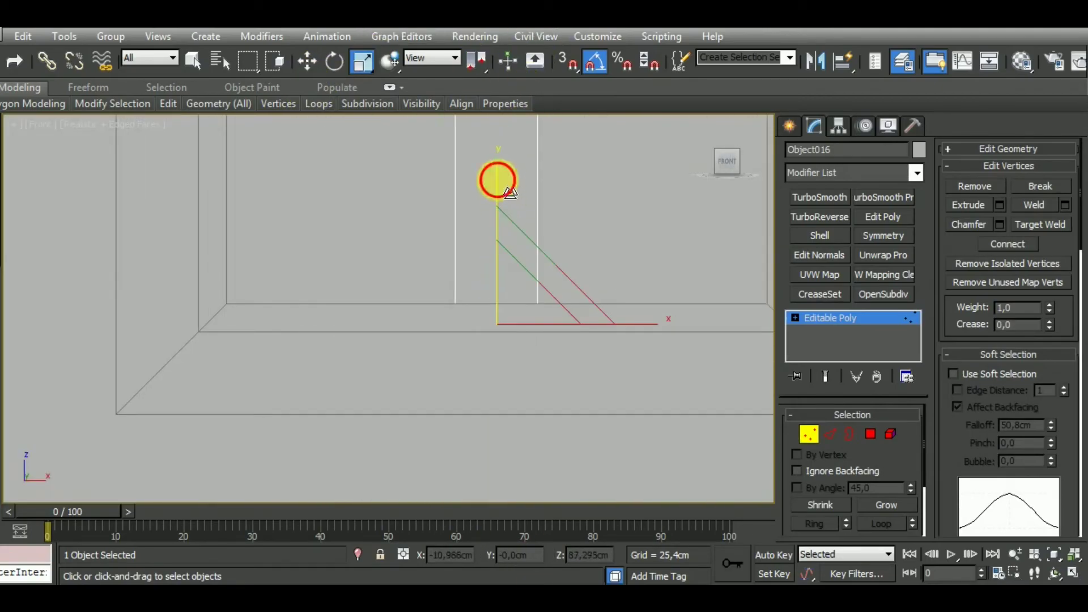
scroll(546, 420, "down", 3)
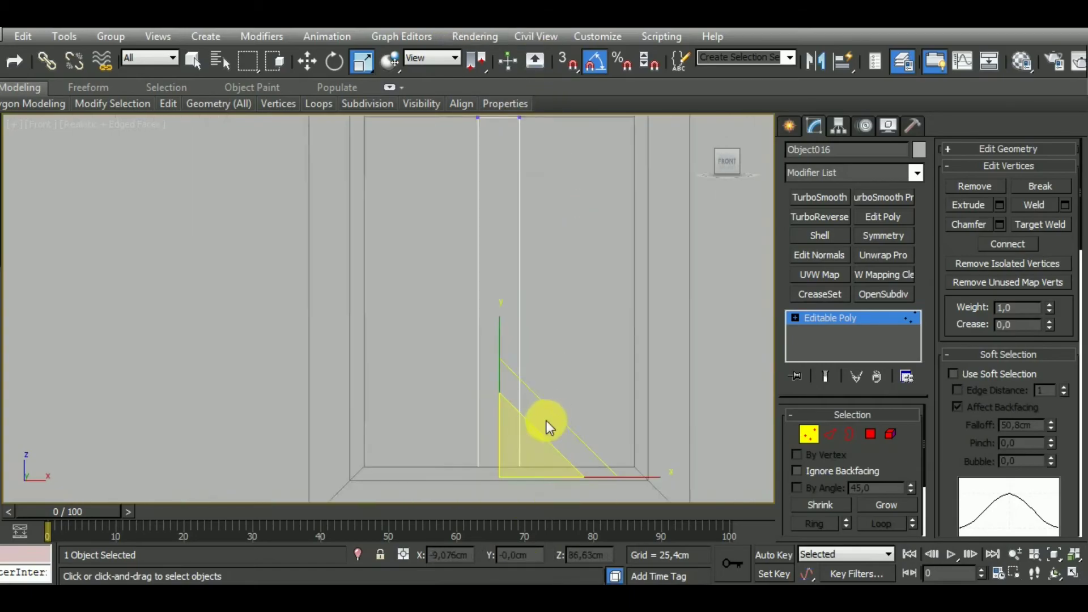
scroll(547, 384, "down", 2)
scroll(521, 223, "up", 5)
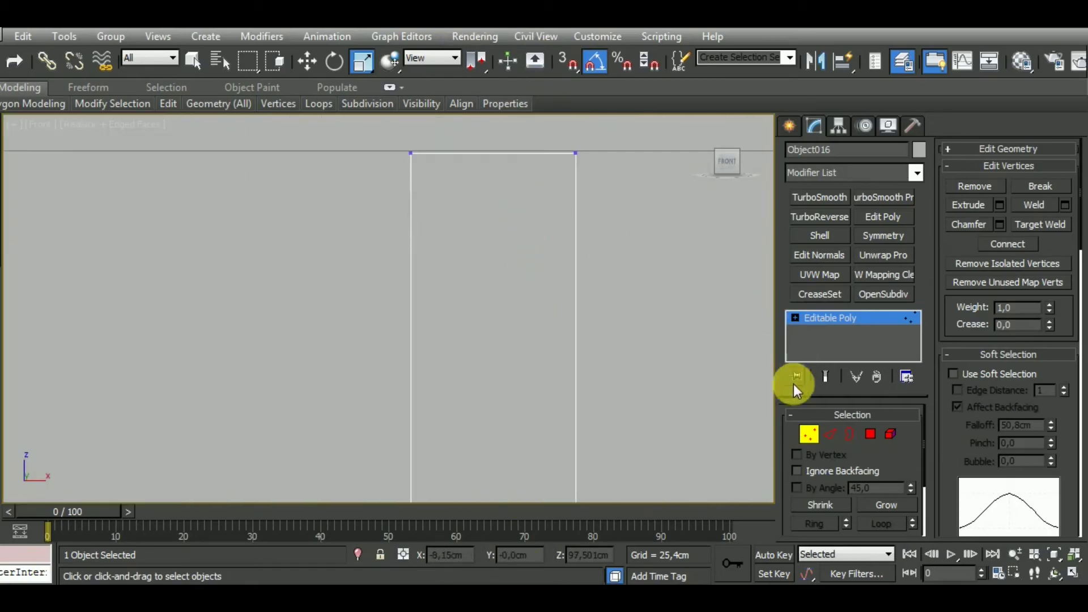
Step: Return to object level and select the upright mullion with Move
left_click(809, 440)
scroll(567, 307, "down", 2)
left_click(307, 61)
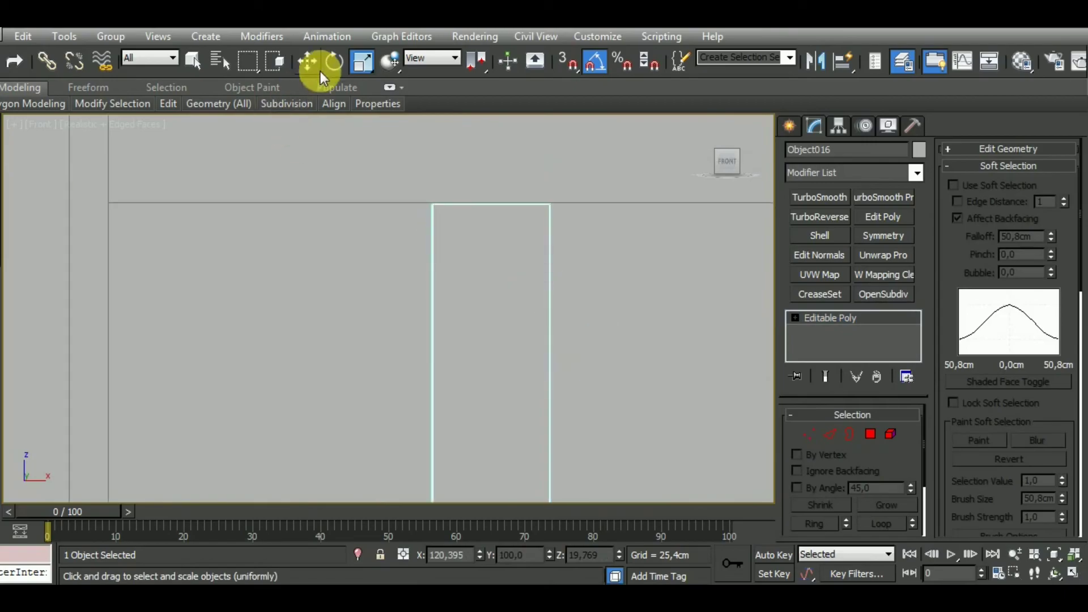
left_click(473, 232)
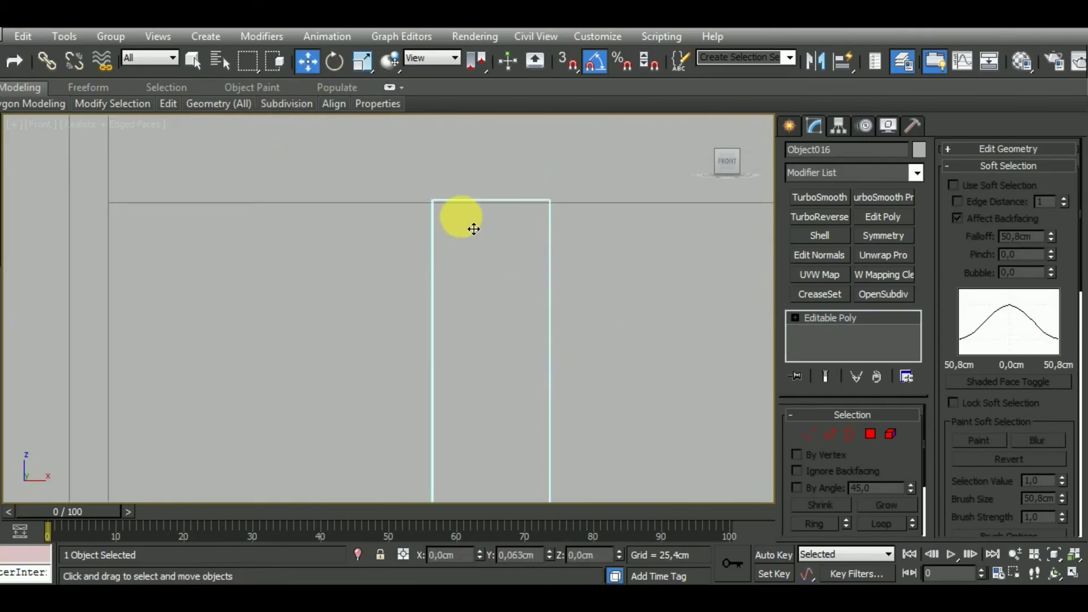
Step: Select the window frame and look at it in Front view
scroll(467, 204, "down", 5)
mouse_move(466, 204)
middle_mouse_down("alt")
mouse_move(612, 335)
mouse_move(517, 203)
middle_mouse_up("alt")
left_click(607, 321)
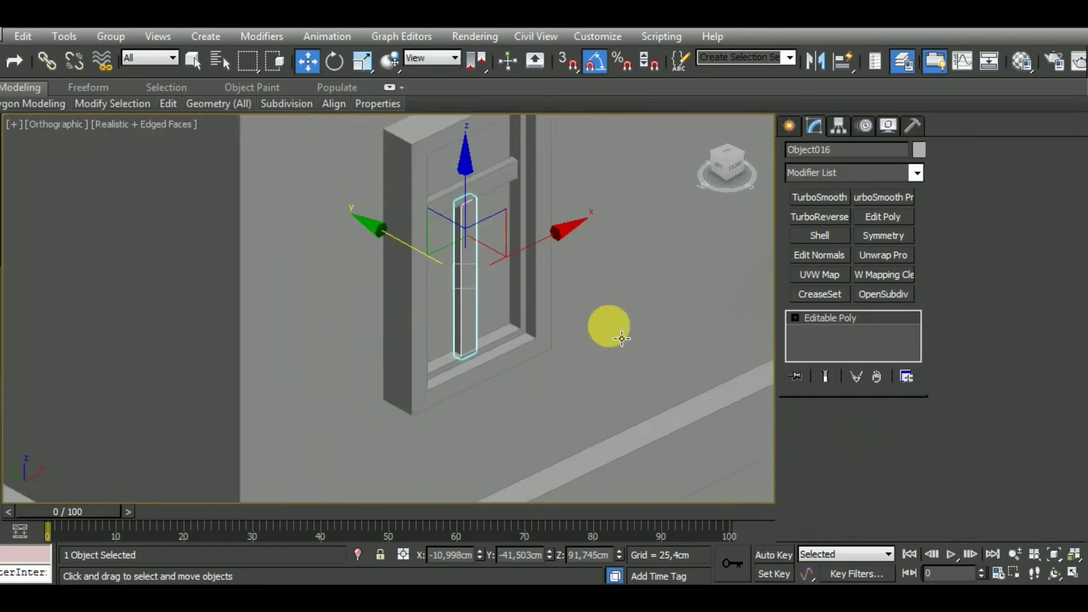
scroll(588, 306, "down", 3)
left_click(512, 263)
mouse_move(513, 262)
middle_mouse_down("alt")
mouse_move(607, 284)
mouse_move(533, 259)
middle_mouse_up("alt")
key("f")
scroll(385, 270, "up", 3)
Step: Draw a flat box above the window frame and move it out to the wall face
left_click(789, 126)
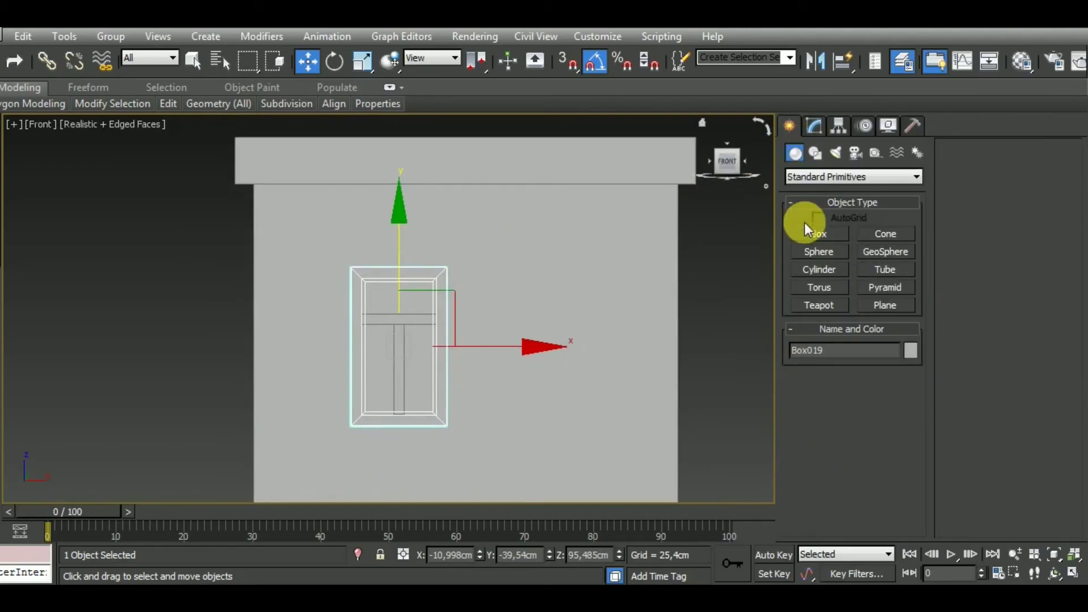
left_click(819, 234)
left_click_drag(330, 234, 475, 263)
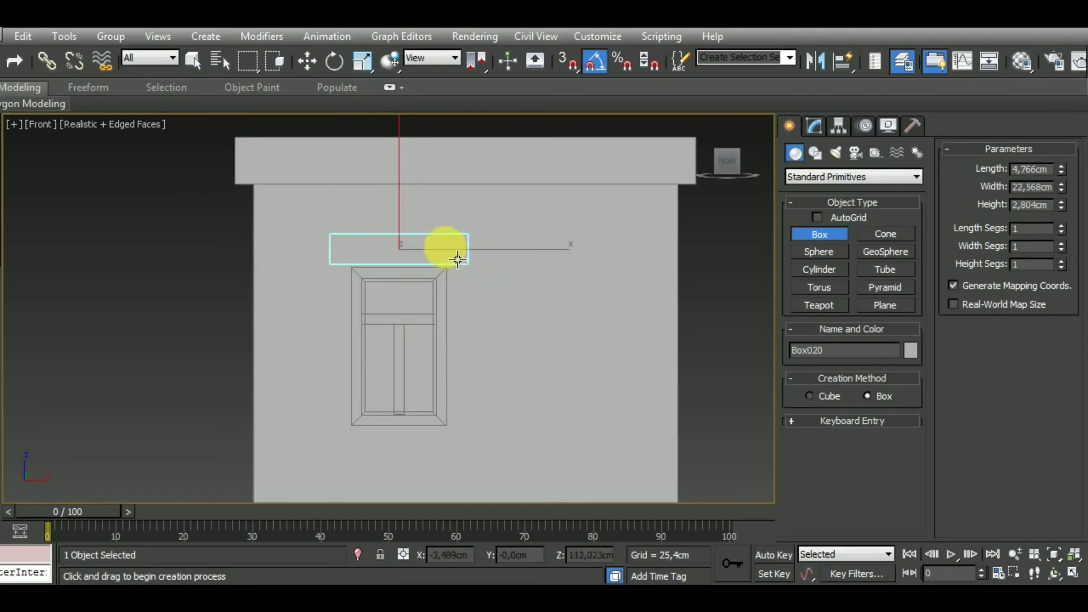
left_click(307, 61)
middle_click_drag(527, 330, 493, 317)
key("l")
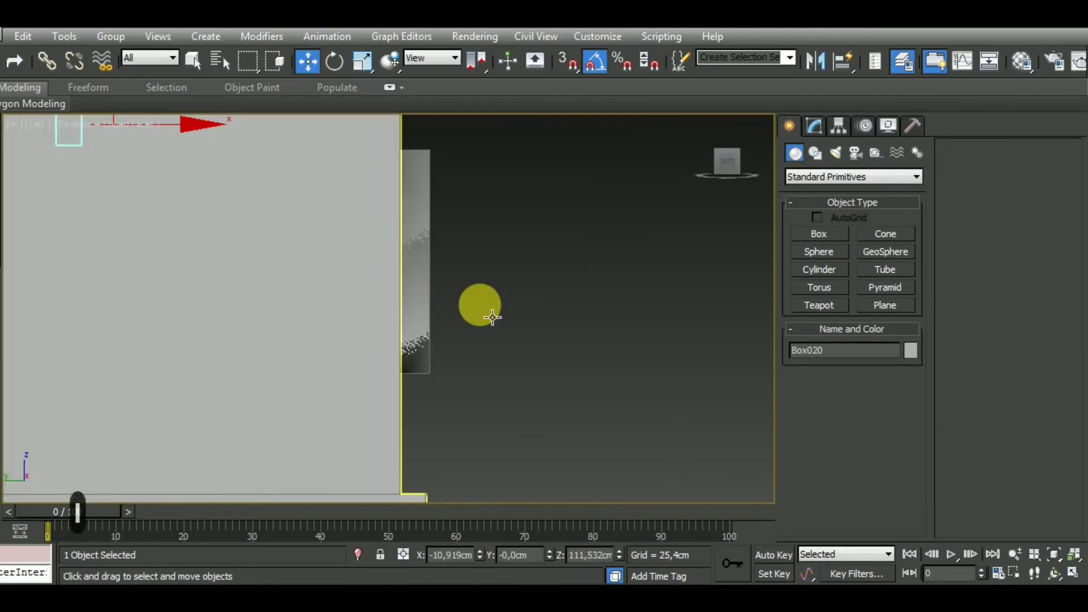
scroll(471, 305, "down", 3)
left_click_drag(366, 233, 513, 236)
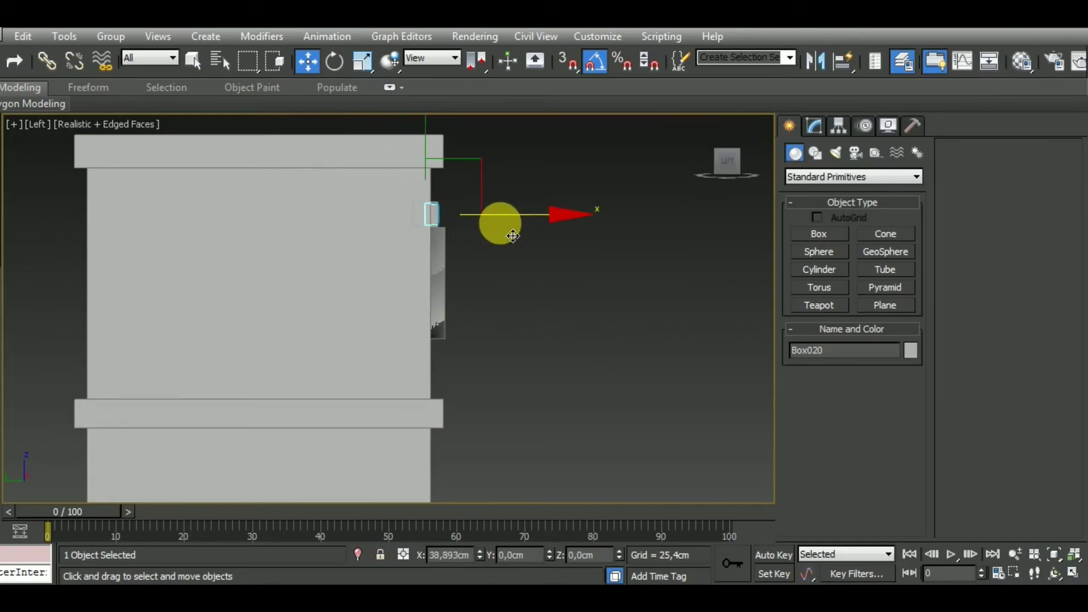
Step: Size the header box to 6.148 × 22.568 × 5.445 cm
left_click(813, 126)
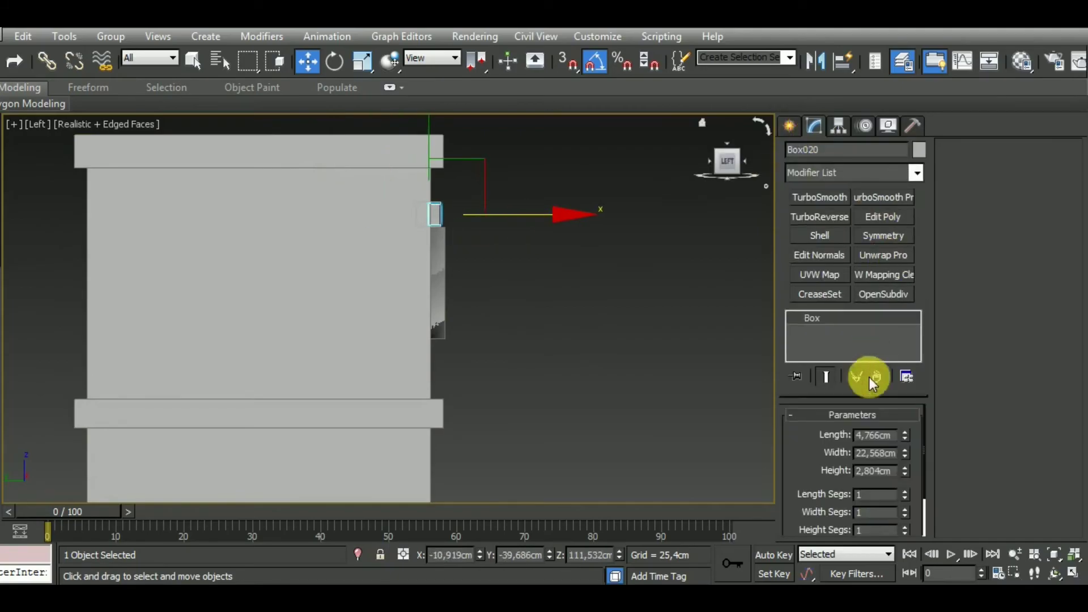
left_click_drag(906, 471, 922, 470)
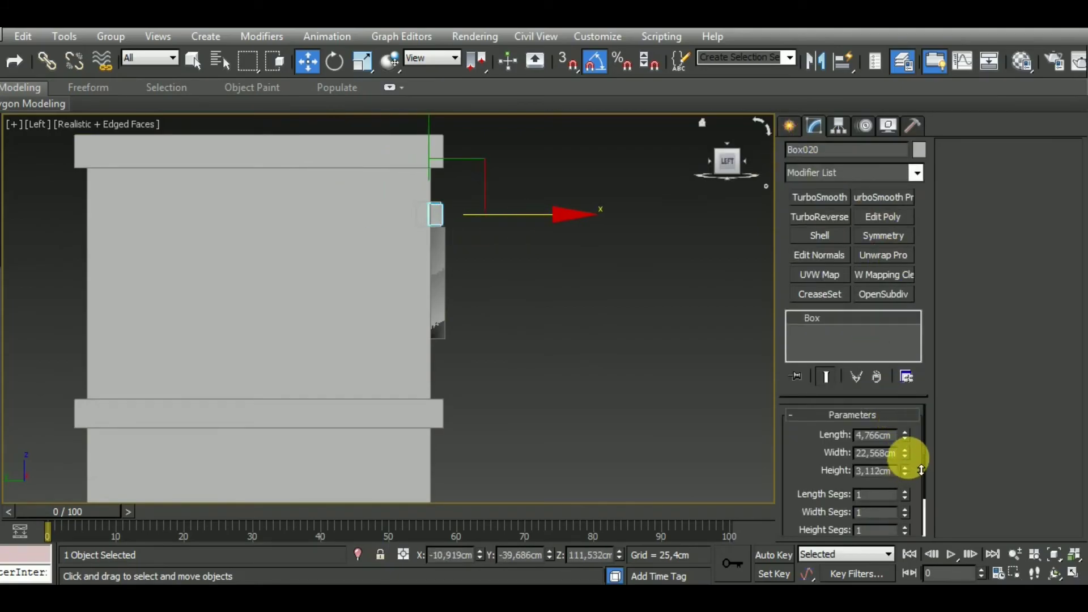
mouse_move(515, 321)
middle_mouse_down("alt")
mouse_move(439, 316)
mouse_move(475, 343)
mouse_move(476, 321)
mouse_move(454, 340)
mouse_move(461, 352)
mouse_move(478, 333)
middle_mouse_up("alt")
left_click(440, 317)
left_click(425, 137)
mouse_move(576, 279)
middle_mouse_down("alt")
mouse_move(567, 340)
mouse_move(440, 257)
middle_mouse_up("alt")
scroll(439, 257, "up", 3)
scroll(468, 258, "down", 1)
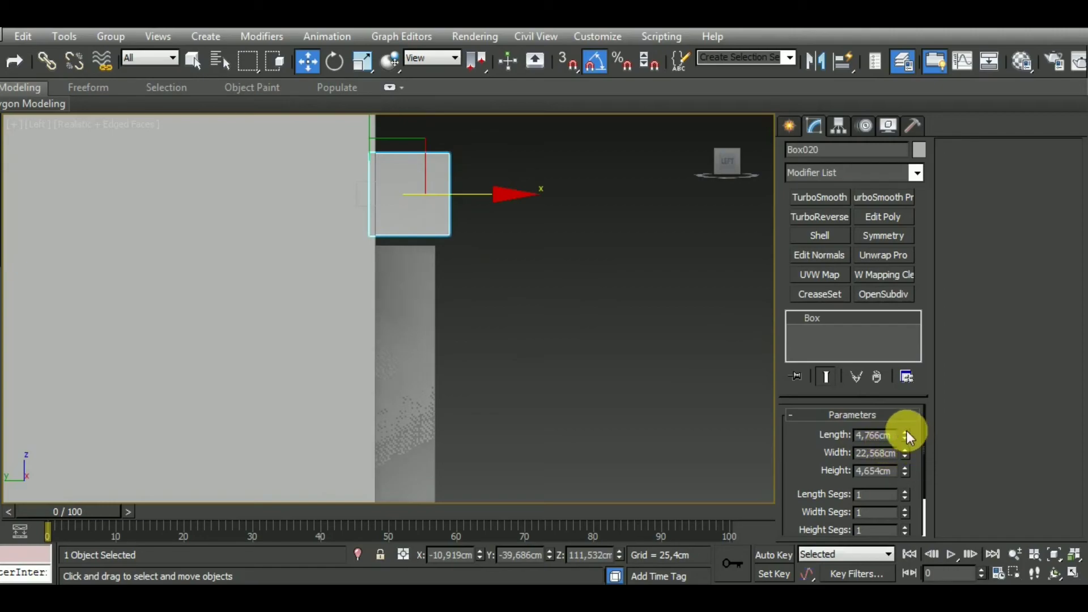
left_click_drag(905, 436, 904, 418)
middle_click_drag(649, 386, 659, 432)
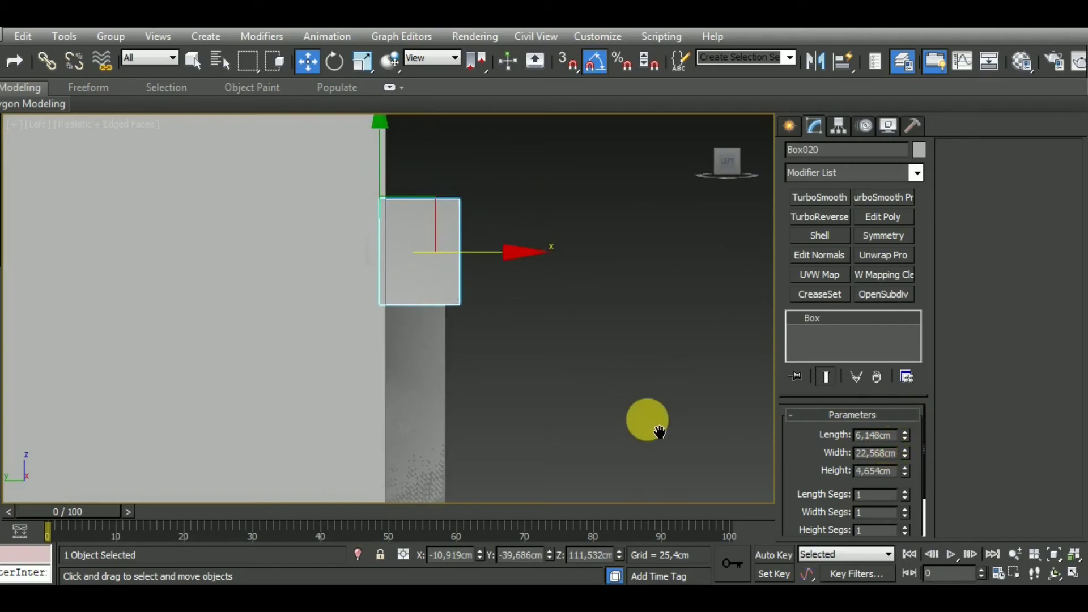
scroll(659, 431, "down", 2)
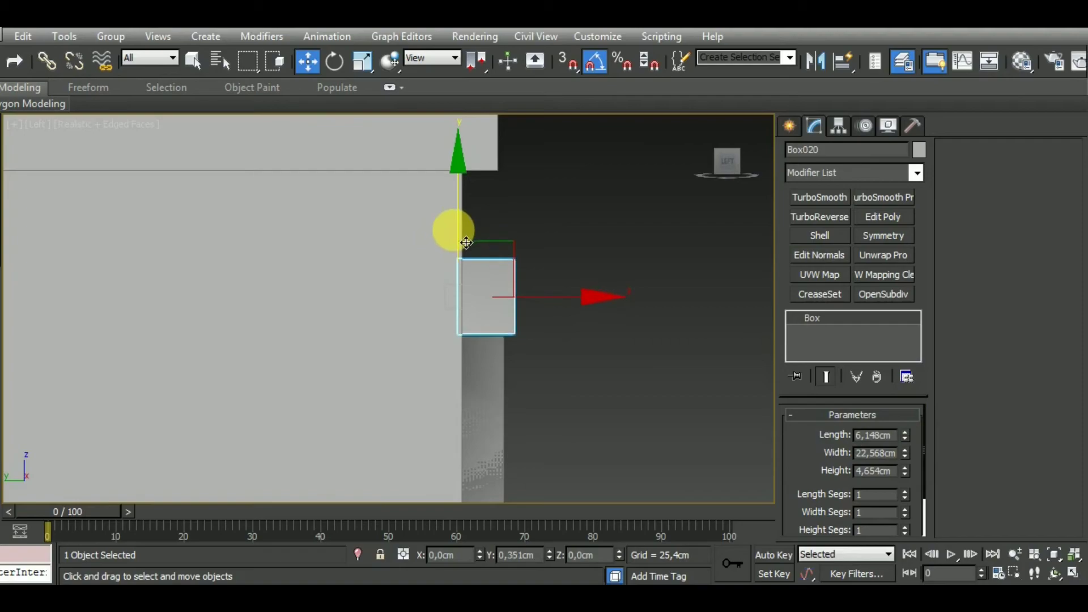
left_click_drag(905, 473, 918, 466)
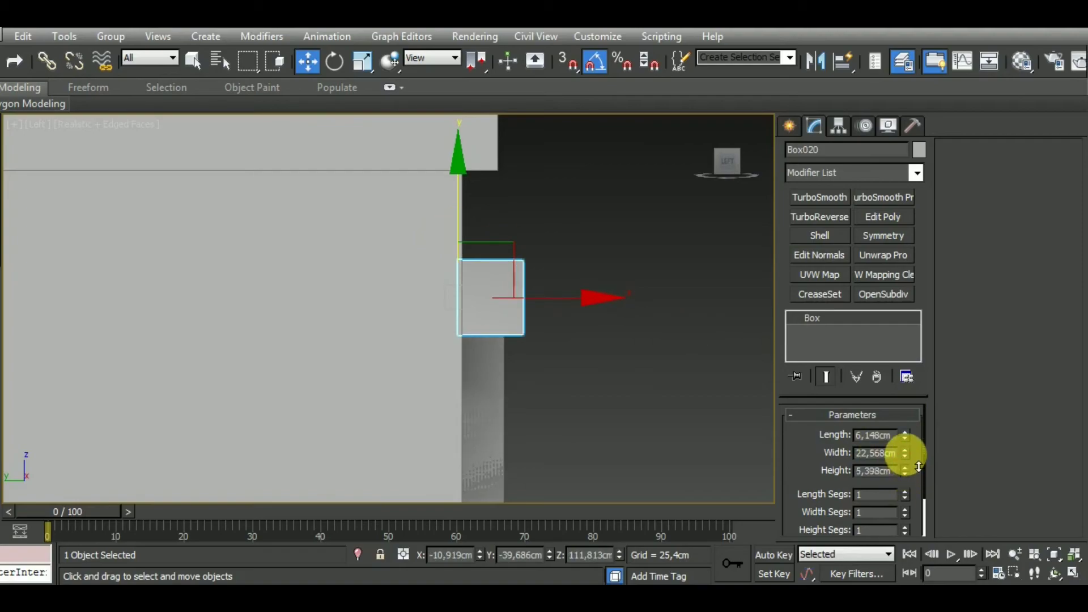
Step: Convert the header to Editable Poly and scale its bottom vertices narrower into a trapezoid
key("f")
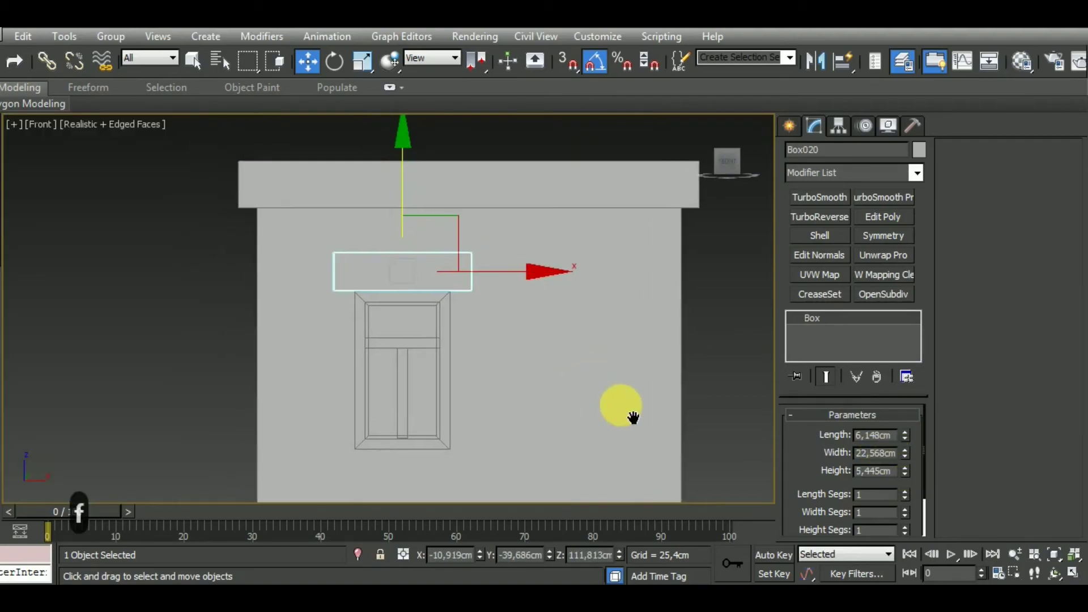
scroll(435, 304, "up", 3)
scroll(445, 306, "down", 2)
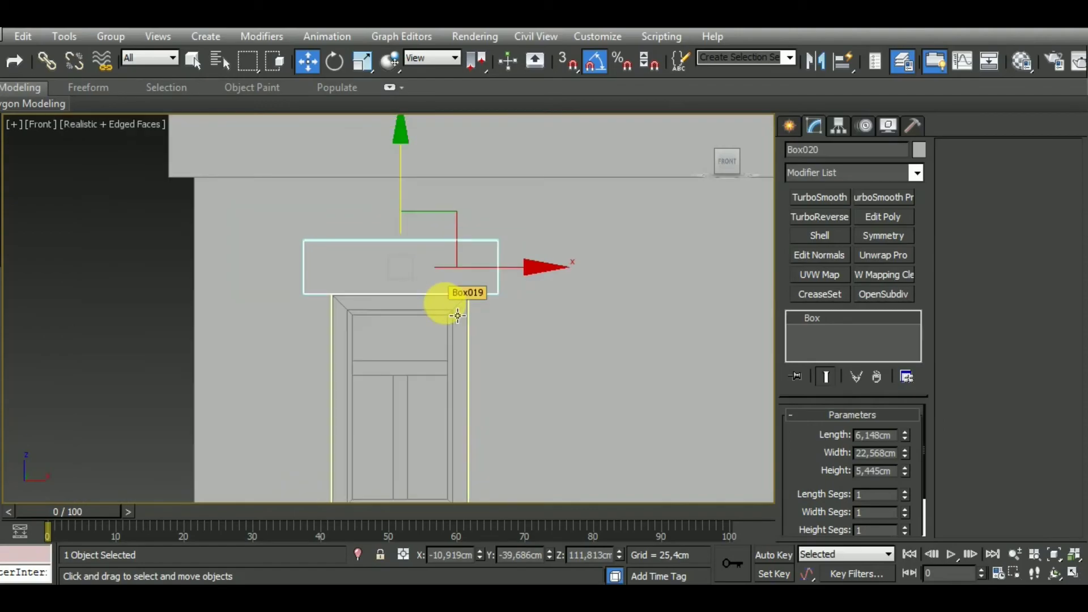
left_click(458, 315)
key("ctrl+z")
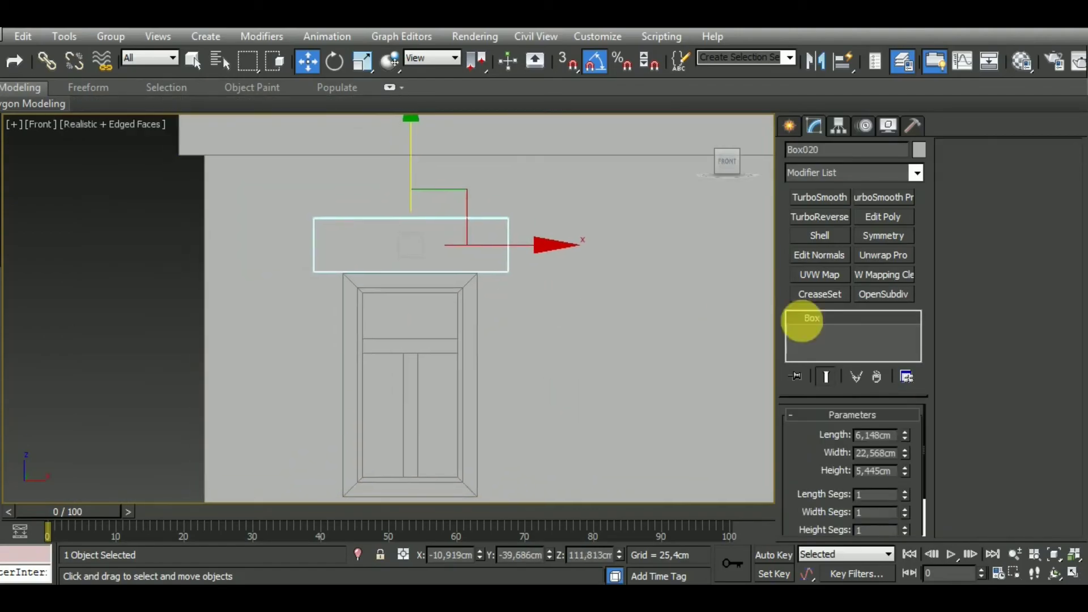
right_click(822, 315)
left_click(907, 446)
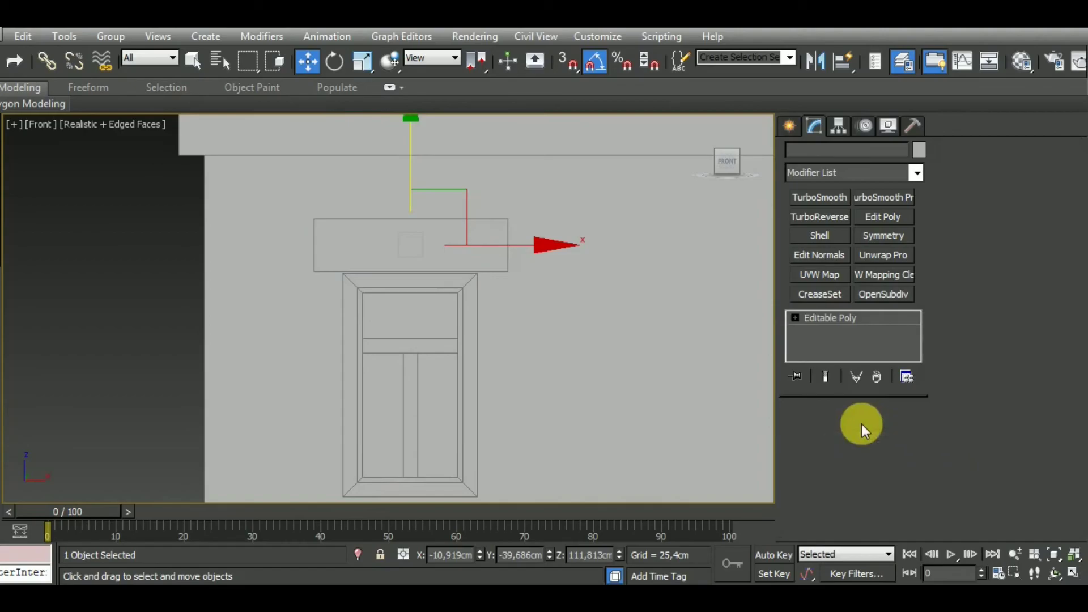
left_click(807, 434)
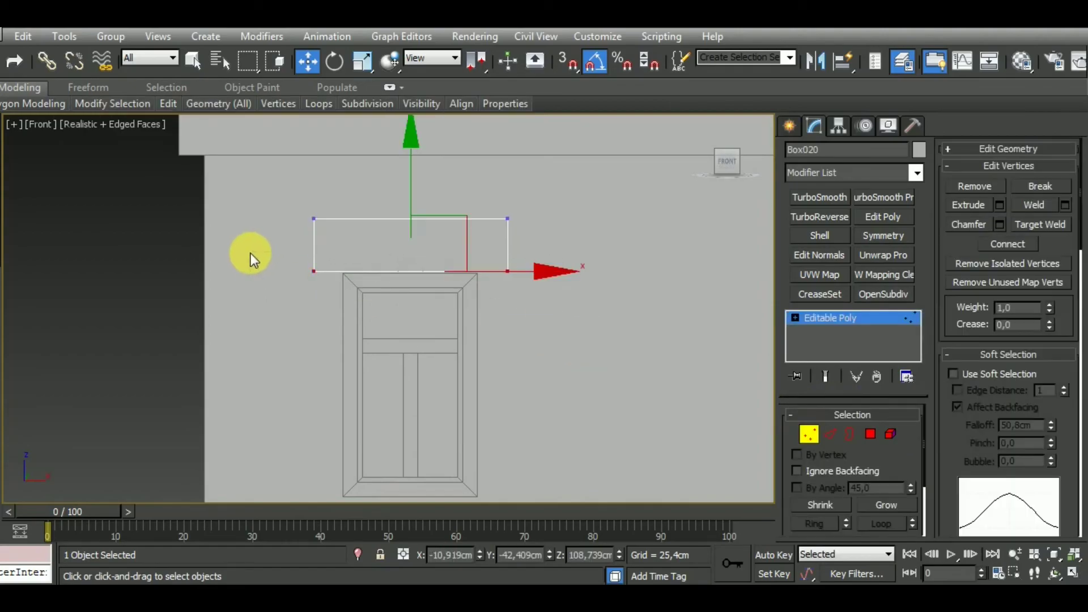
left_click(363, 61)
left_click_drag(571, 272, 575, 285)
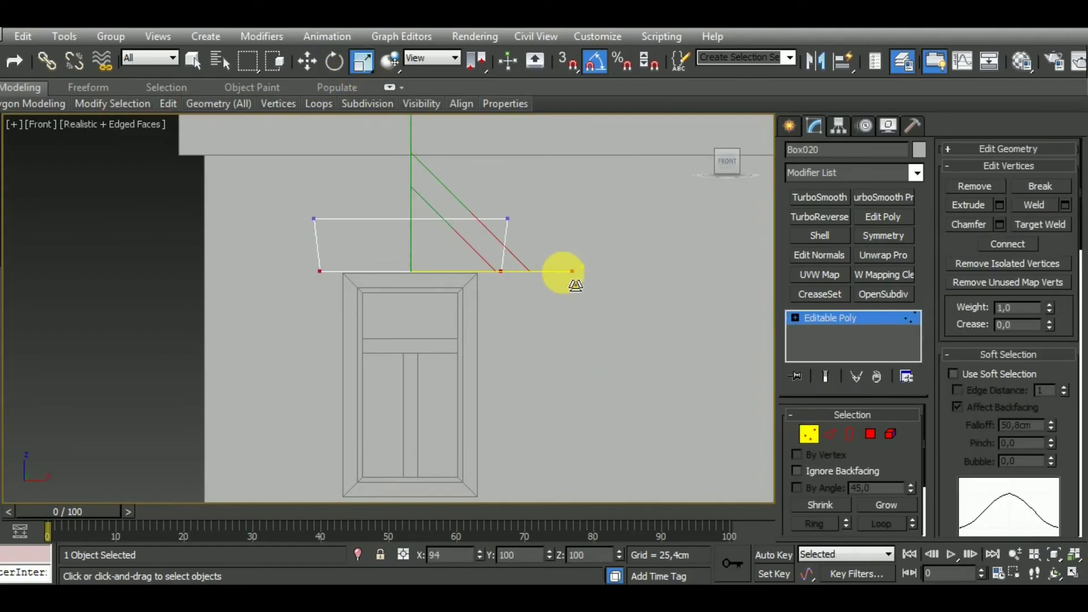
left_click(808, 433)
Step: Copy the tapered header down below the window as a sill
middle_click_drag(559, 406, 563, 382)
left_click(307, 60)
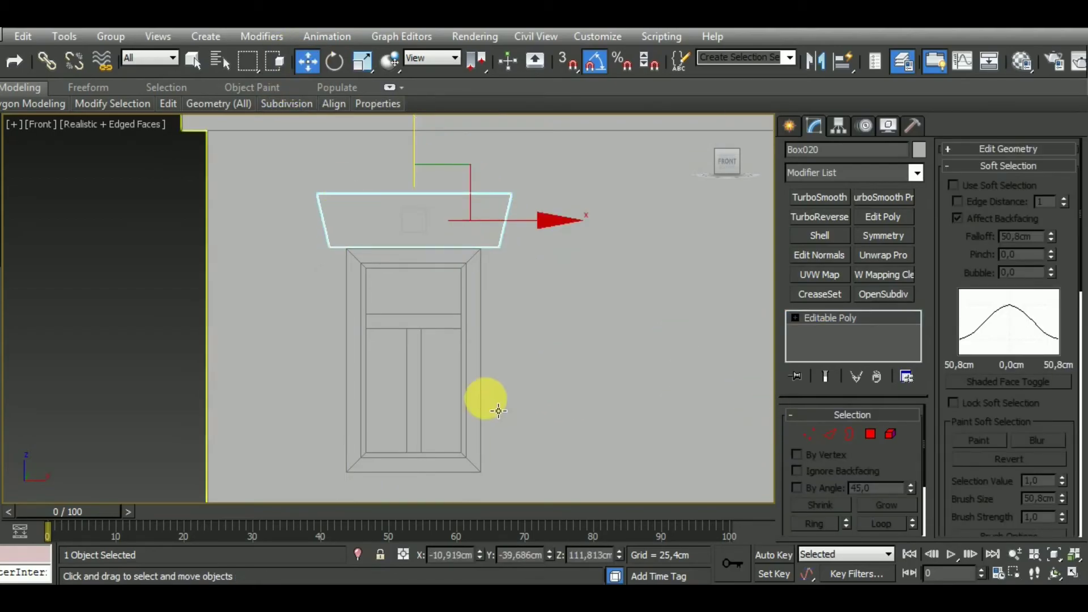
scroll(483, 386, "down", 3)
left_click_drag(457, 216, 446, 429)
left_click(530, 375)
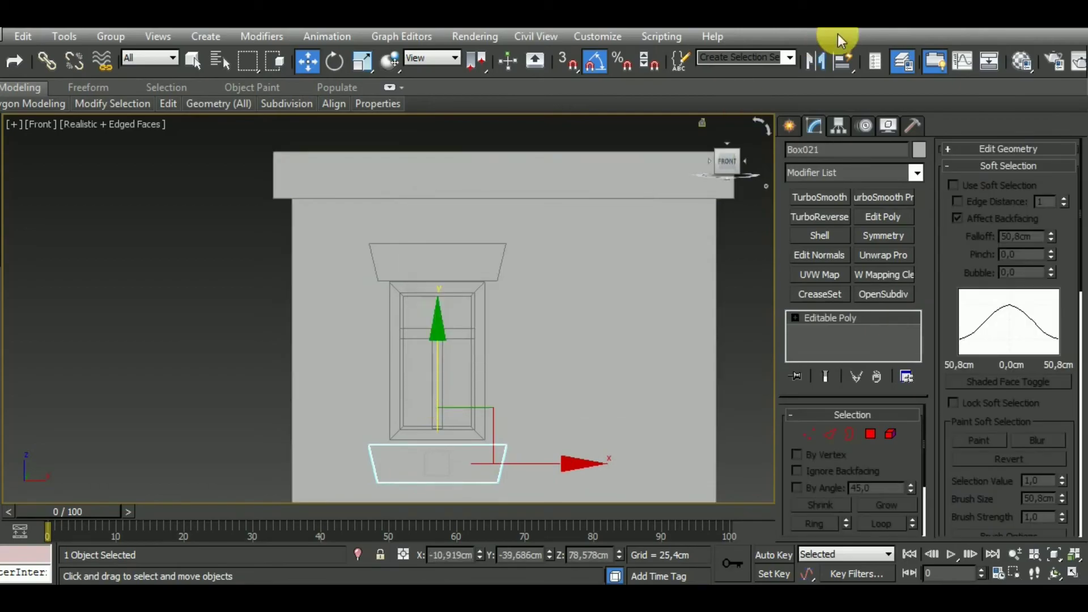
Step: Mirror the lower copy on Y to flip it upside down
left_click(819, 61)
left_click_drag(539, 146, 685, 173)
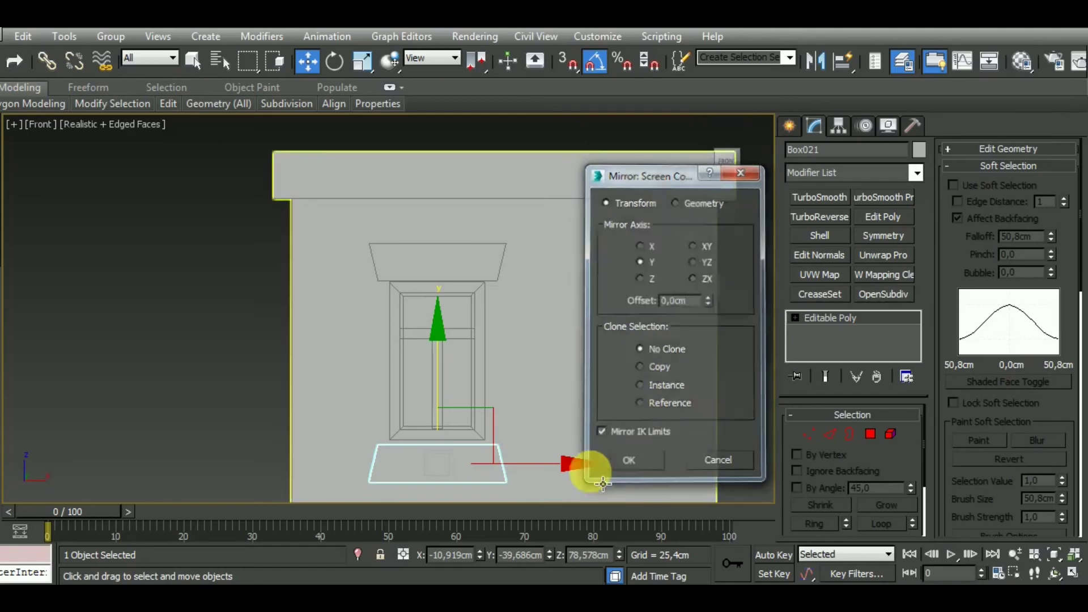
left_click(641, 452)
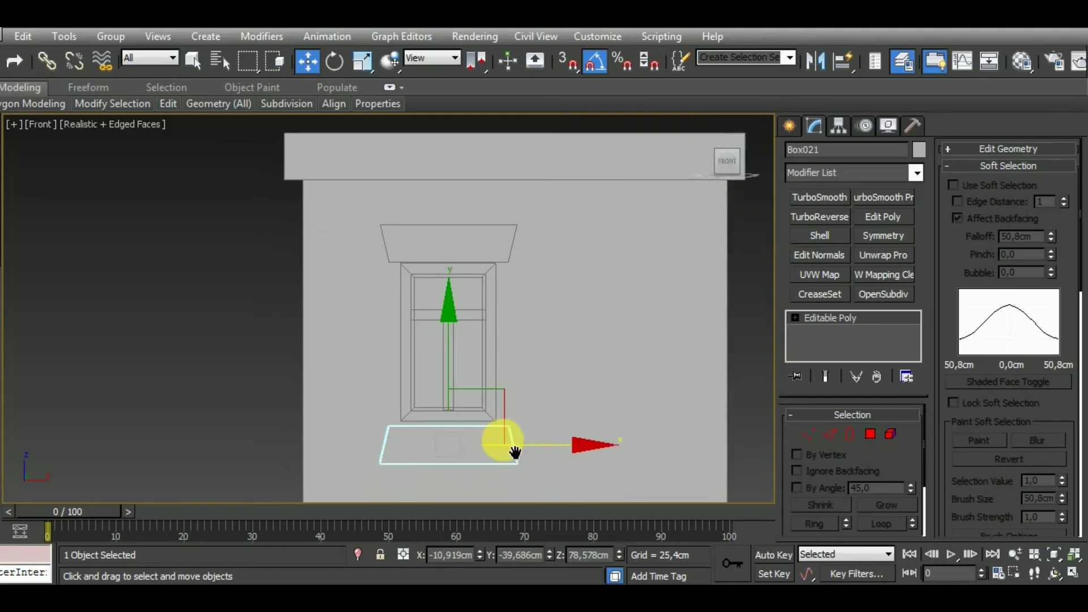
Step: Scale the sill's vertices to 92% on X and raise them against the window frame
left_click(809, 434)
left_click_drag(318, 400, 632, 519)
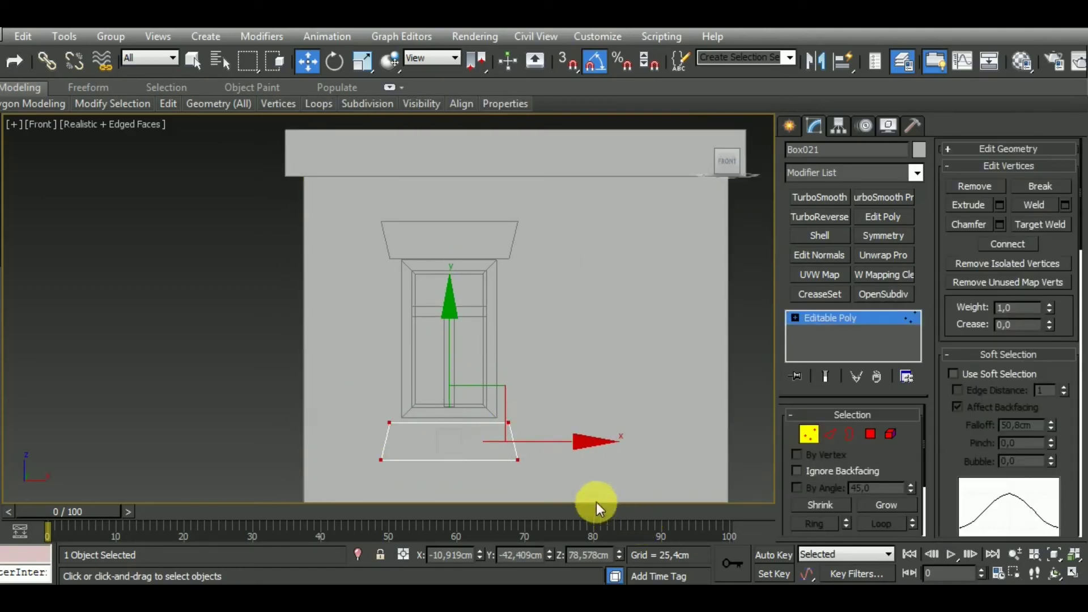
key("e")
left_click_drag(596, 457, 591, 455)
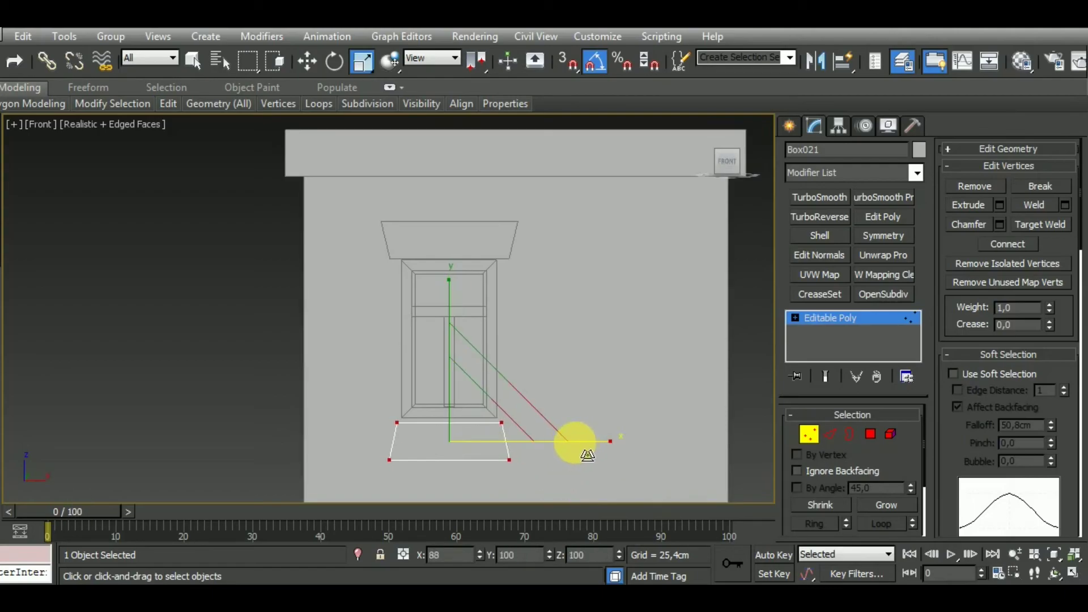
key("q")
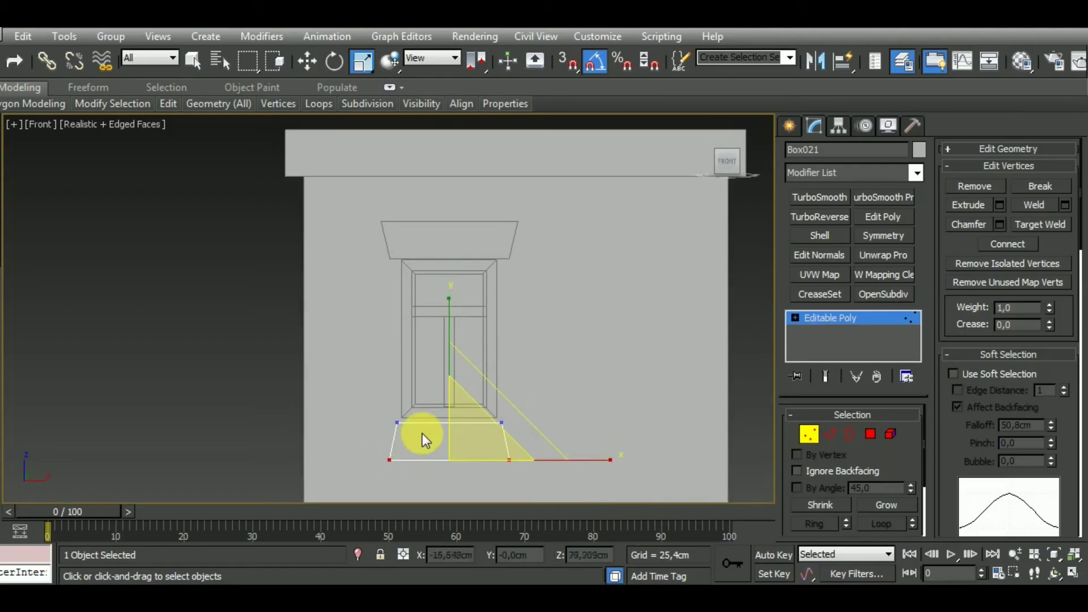
left_click_drag(458, 374, 458, 363)
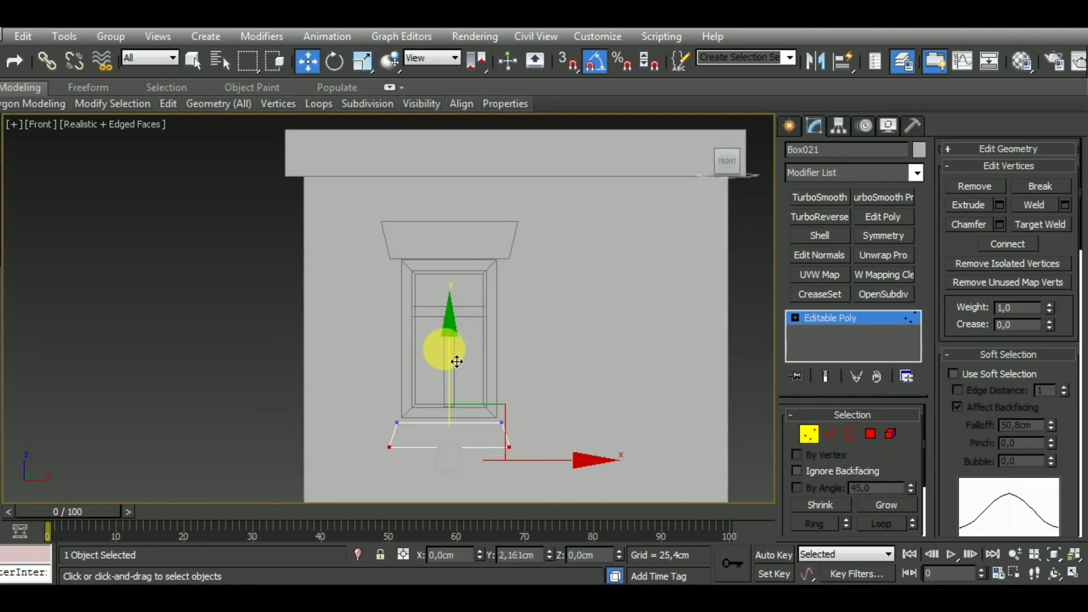
scroll(402, 436, "up", 5)
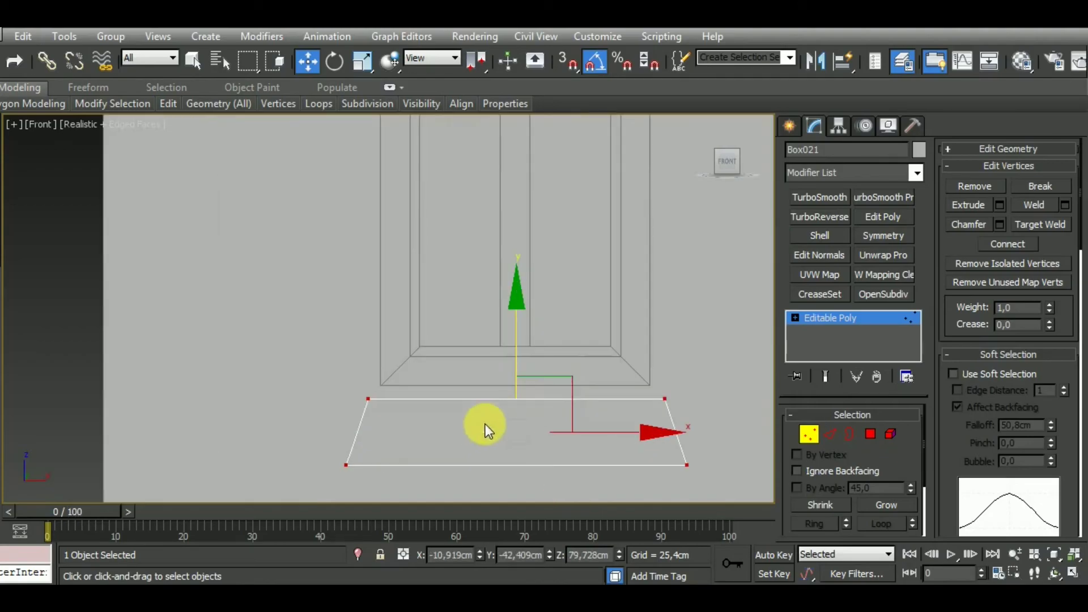
left_click_drag(529, 379, 524, 365)
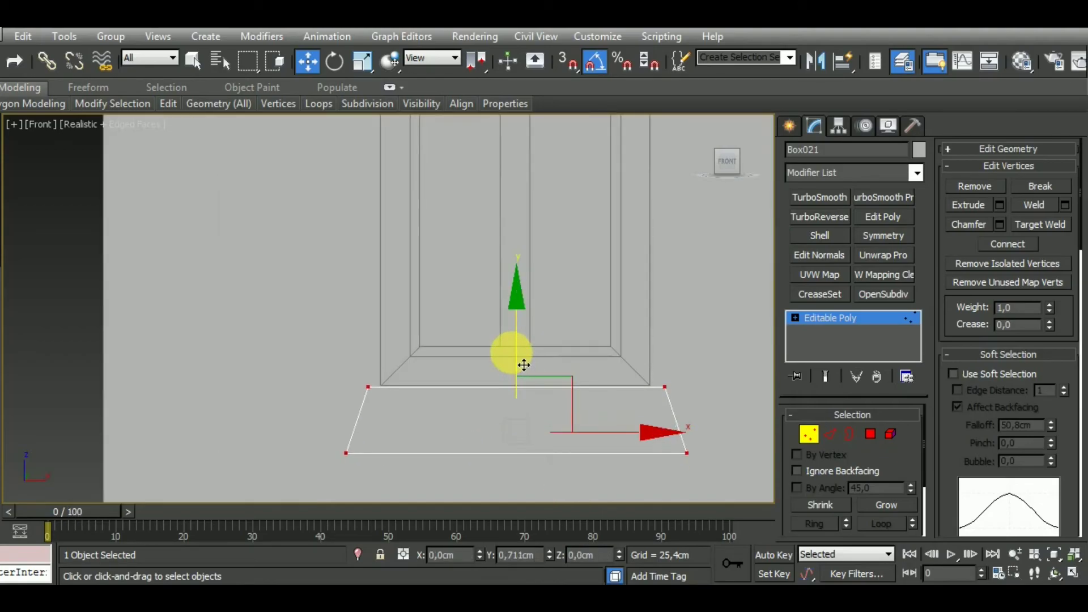
scroll(527, 379, "down", 3)
Step: Exit Vertex mode and orbit around to inspect the finished sill
mouse_move(522, 389)
middle_mouse_down("alt")
mouse_move(573, 474)
mouse_move(619, 475)
middle_mouse_up("alt")
left_click(809, 434)
middle_click_drag(449, 408, 432, 393, "alt")
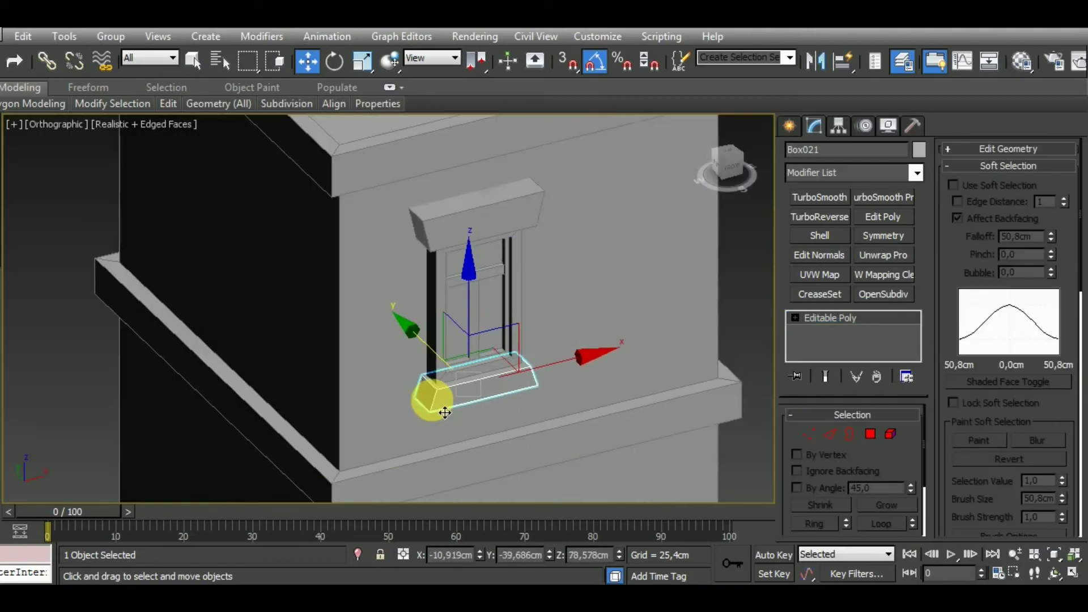
scroll(526, 414, "up", 4)
scroll(526, 414, "down", 3)
middle_click_drag(506, 384, 510, 382, "alt")
Step: Select the window frame, header, glass and sill, and Shift-copy them to the right
key("f")
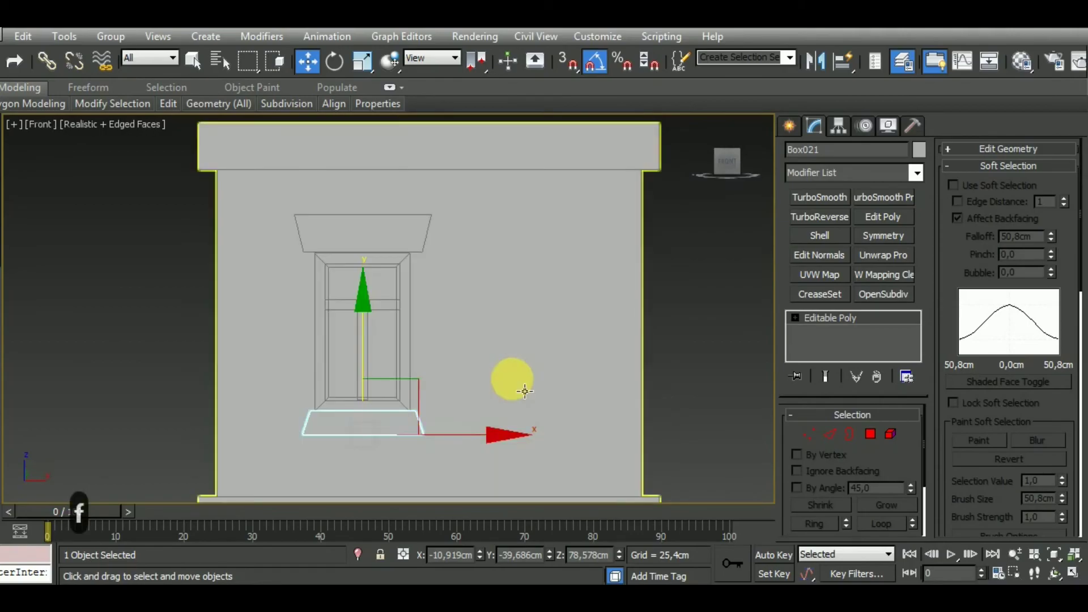
scroll(510, 377, "up", 3)
left_click(418, 379, "ctrl")
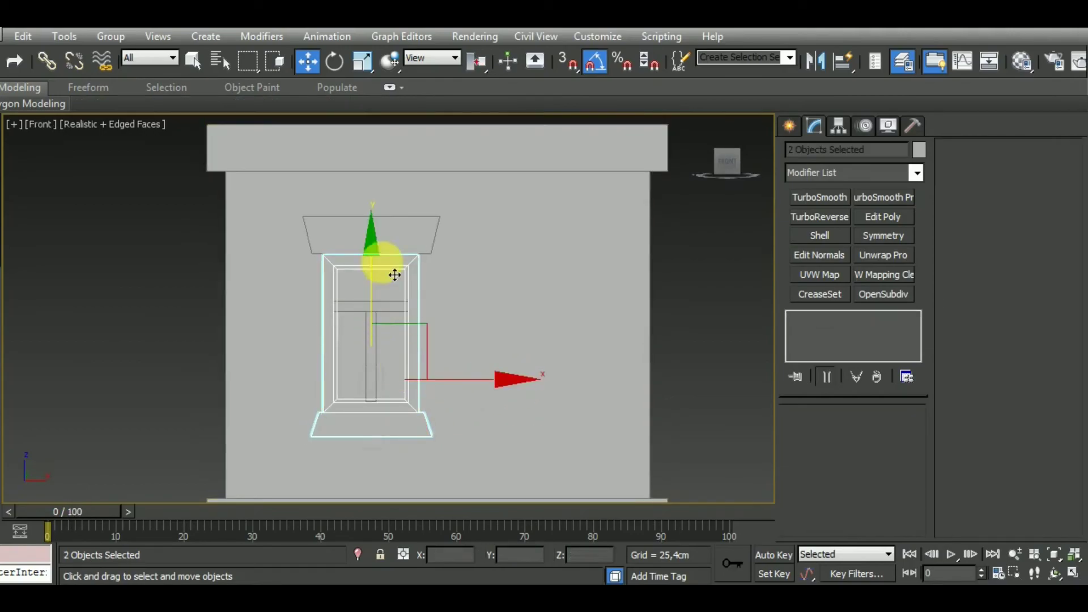
left_click(392, 247, "ctrl")
left_click(372, 365, "ctrl")
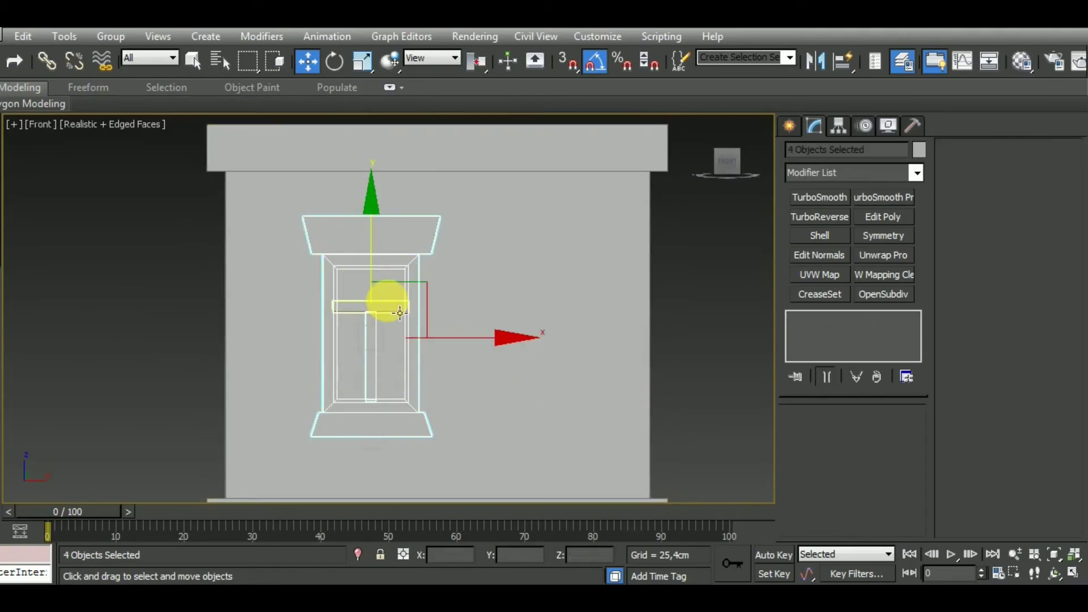
left_click(402, 317, "ctrl")
middle_click_drag(402, 316, 433, 401)
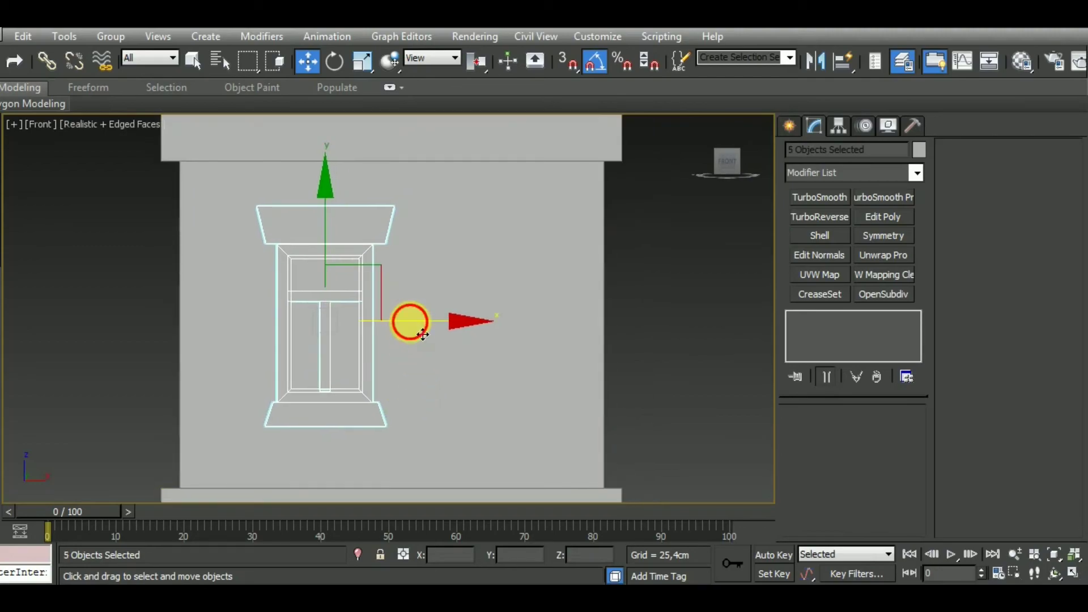
left_click_drag(408, 325, 571, 334, "shift")
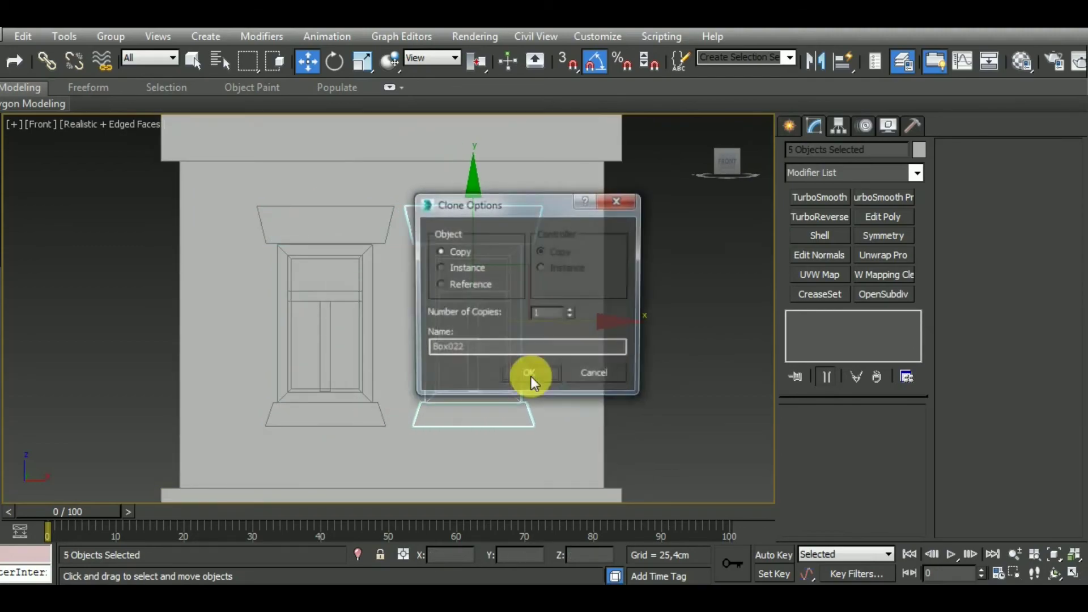
left_click(525, 376)
Step: Select all 10 window parts and shift both windows slightly left on the wall
left_click(374, 247, "ctrl")
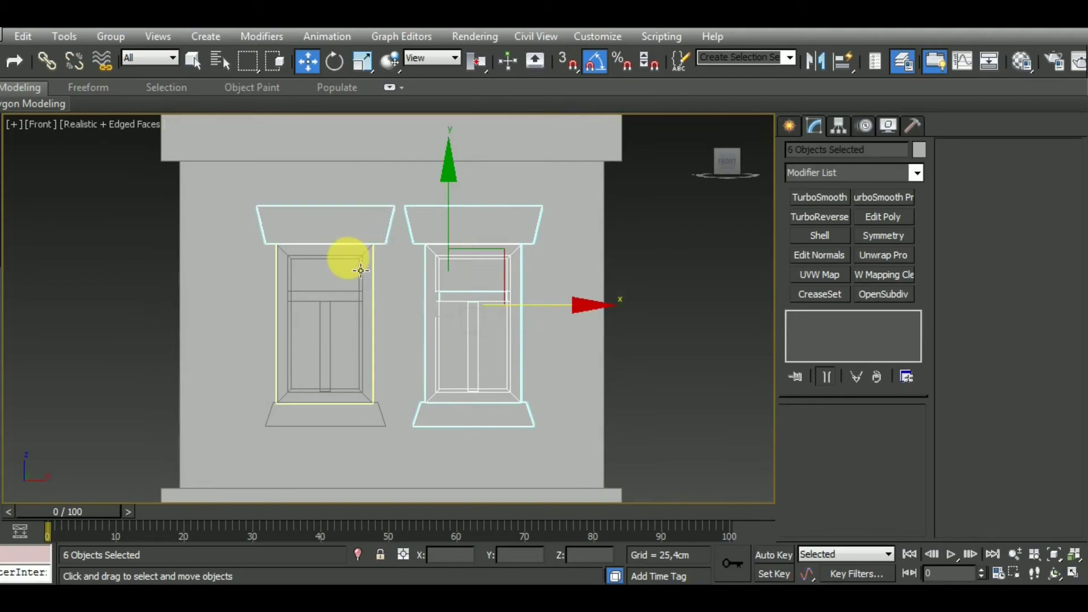
left_click(364, 265, "ctrl")
left_click(337, 320, "ctrl")
left_click(346, 341, "ctrl")
left_click(335, 413, "ctrl")
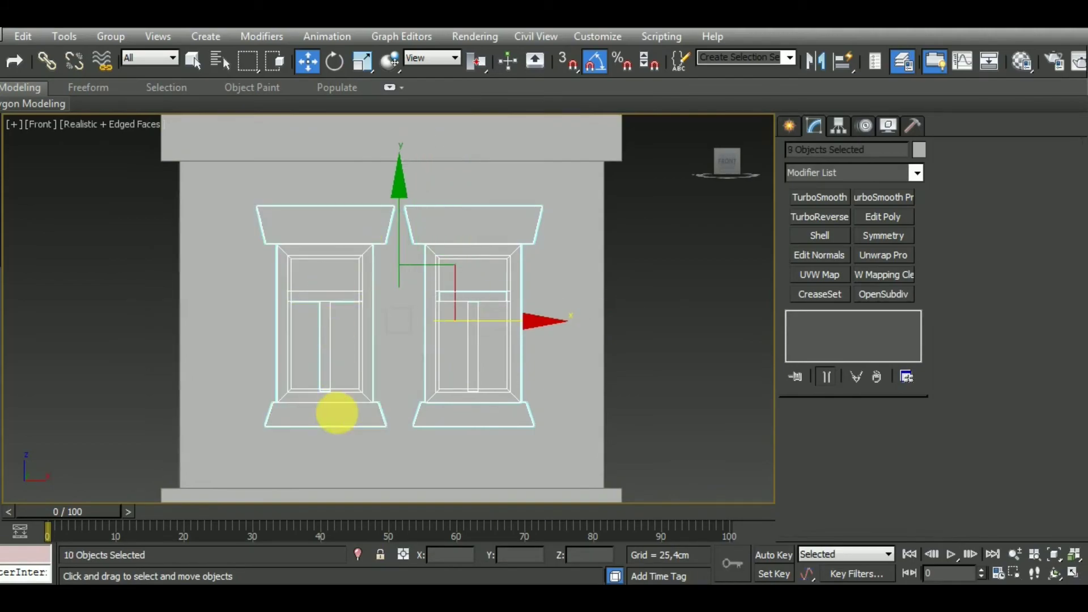
scroll(493, 336, "down", 2)
scroll(504, 348, "down", 1)
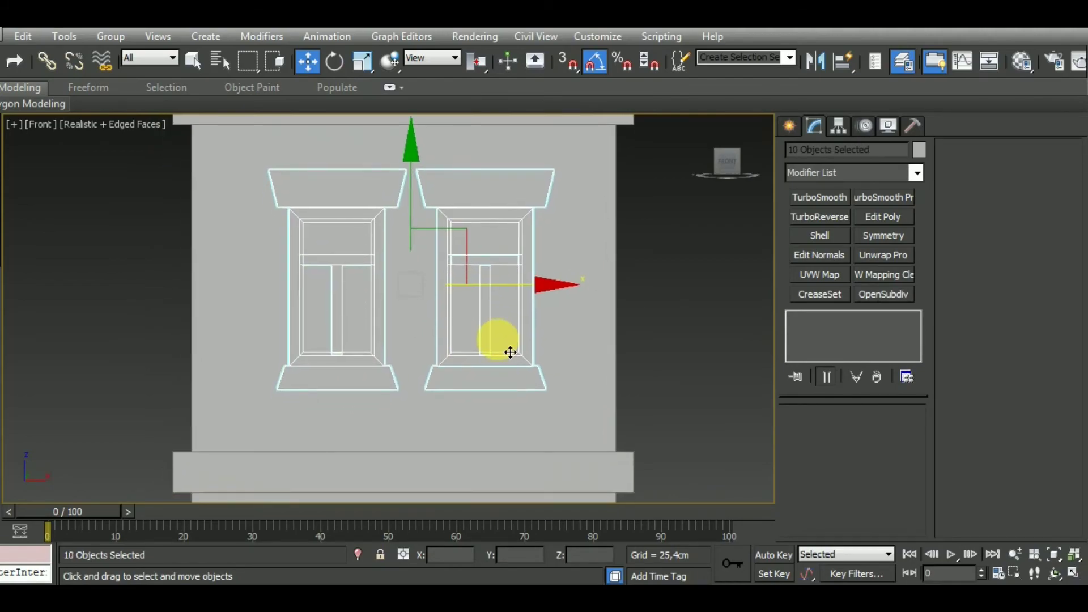
scroll(510, 353, "down", 3)
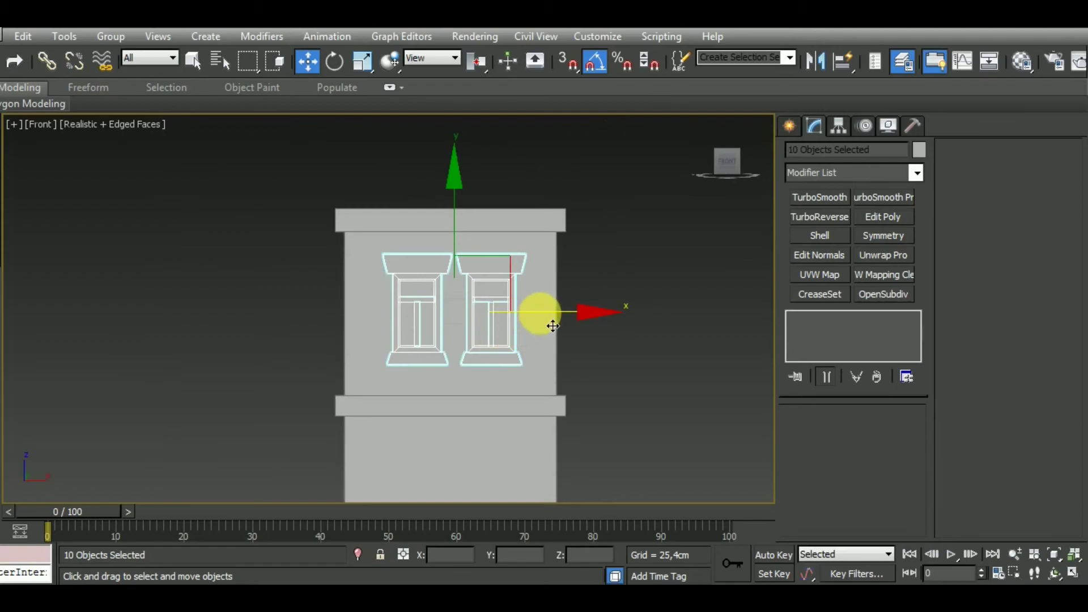
left_click_drag(552, 325, 551, 325)
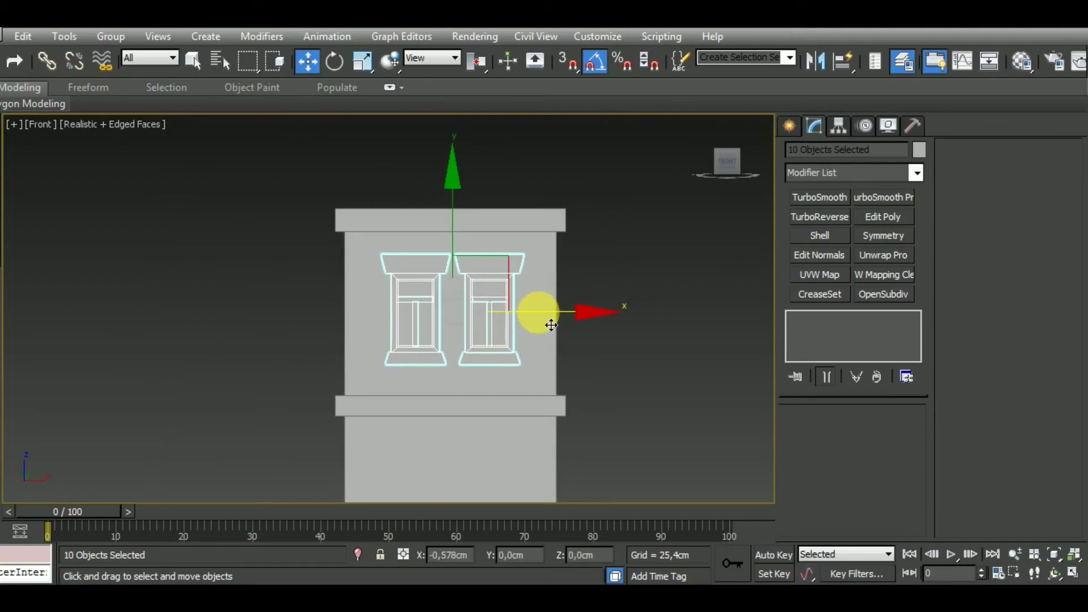
Step: Select the right window's five parts and Shift-copy them out beside the building
left_click(515, 418)
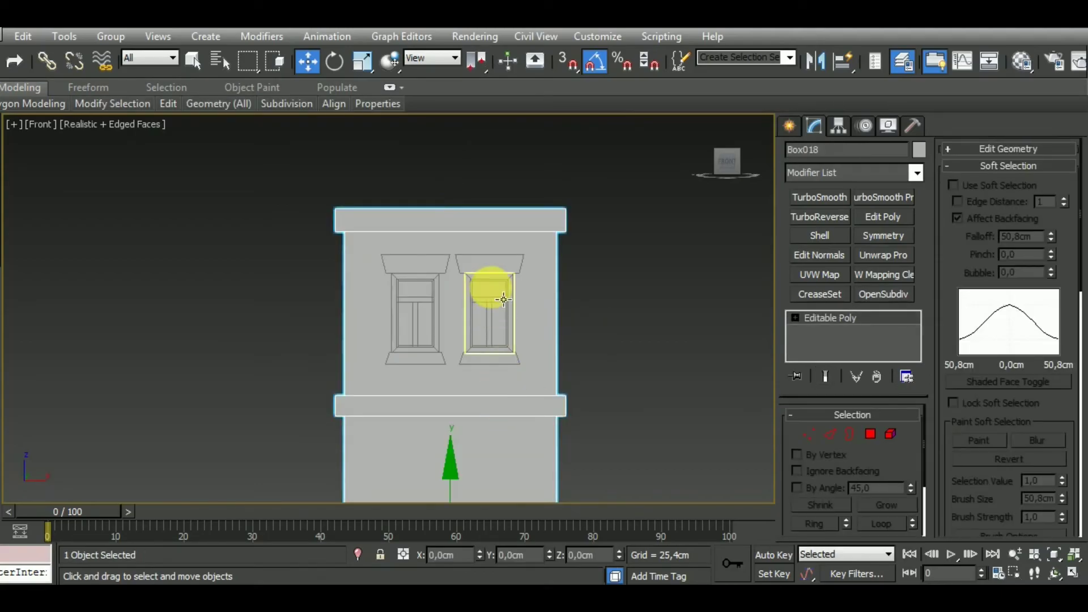
scroll(453, 277, "up", 2)
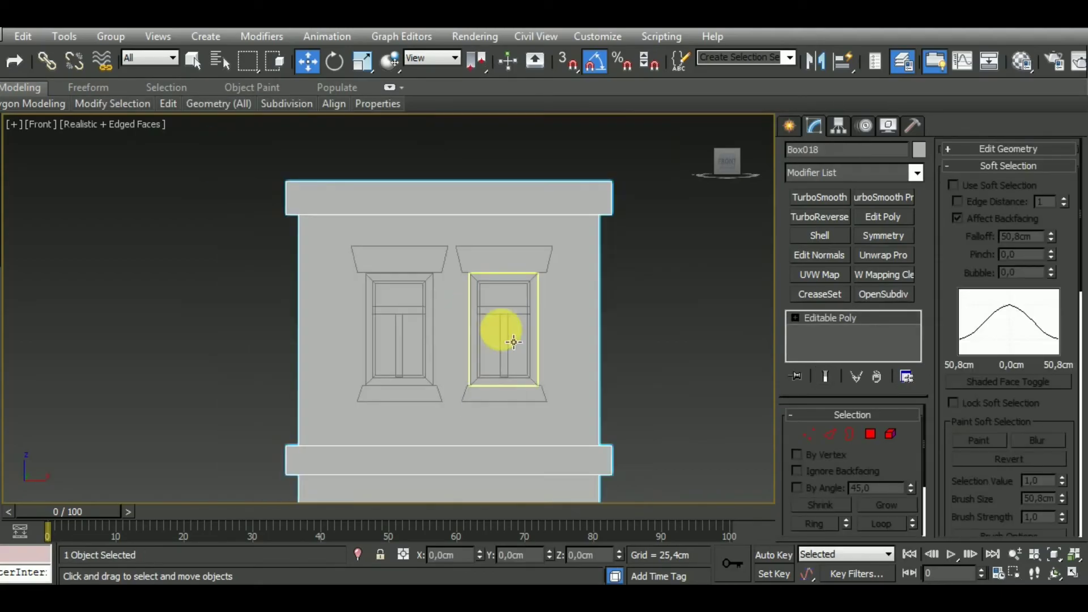
middle_click_drag(603, 392, 490, 361)
left_click(491, 361)
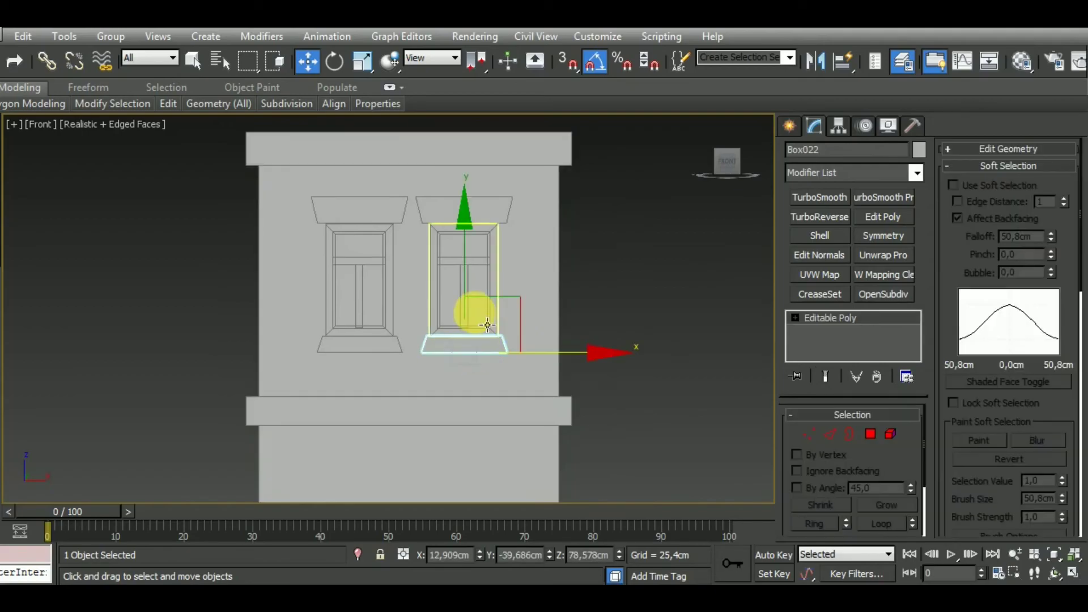
left_click(466, 308, "ctrl")
left_click(468, 263, "ctrl")
left_click(444, 306, "ctrl")
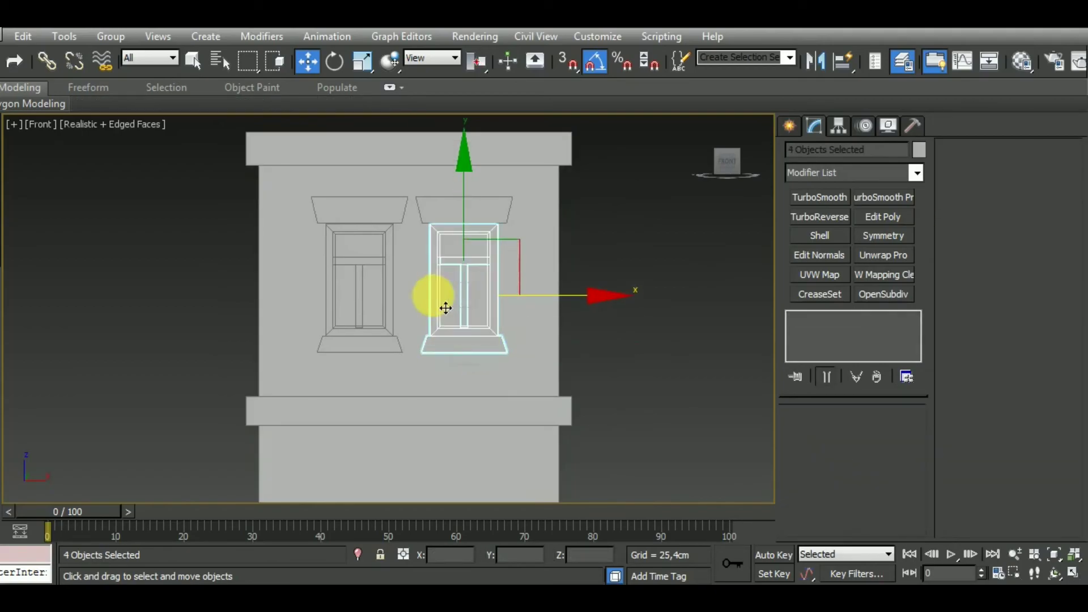
left_click(457, 221, "ctrl")
middle_click_drag(457, 229, 392, 241)
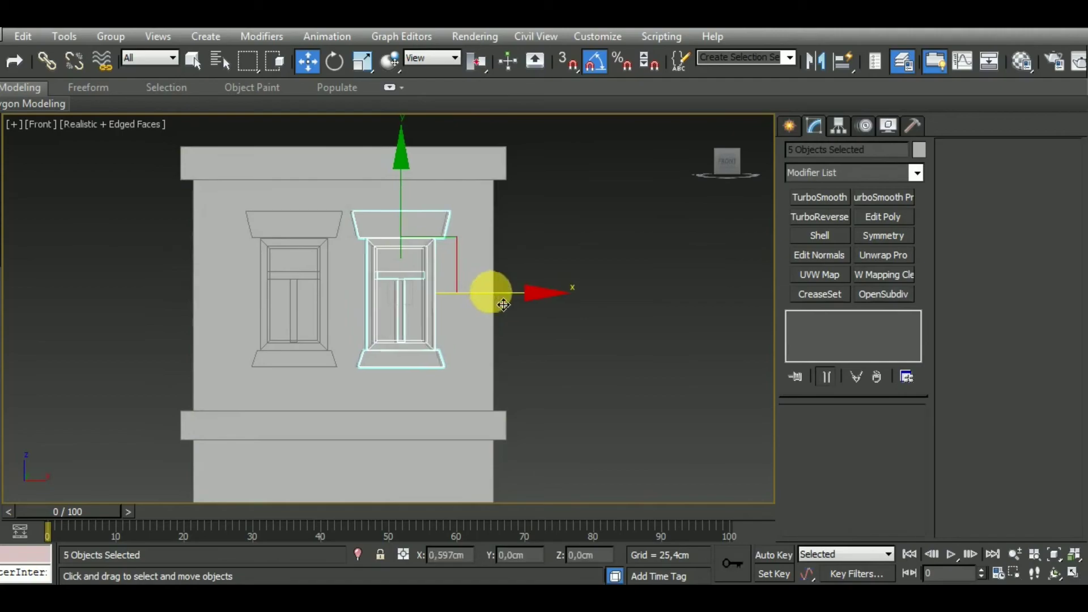
left_click_drag(486, 315, 657, 309, "shift")
left_click(532, 376)
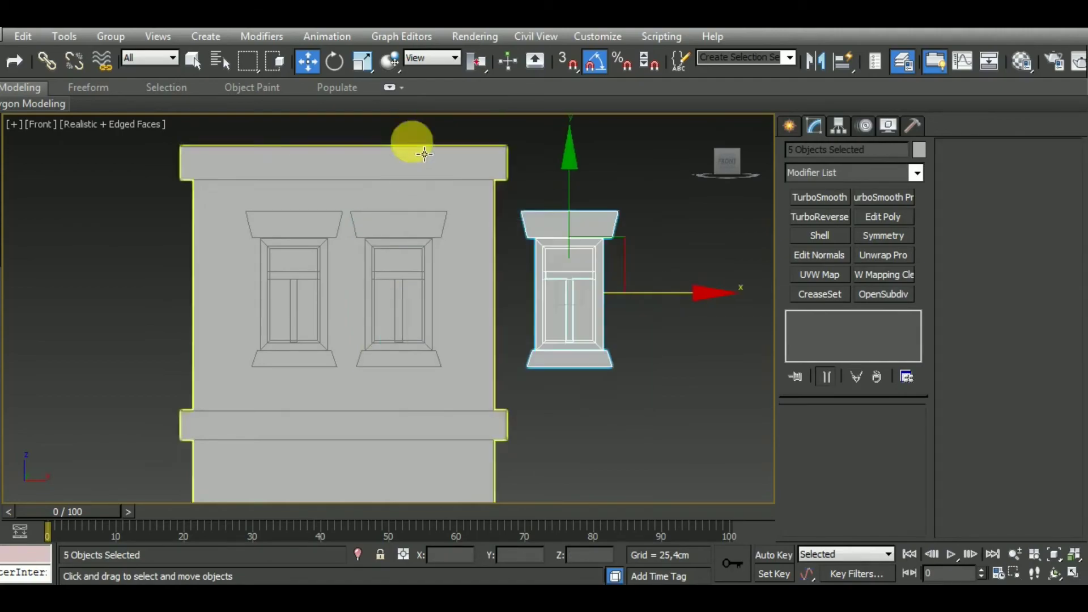
Step: Rotate the copied window 90° and fit it flush to the right wall, checking in Right view
left_click(335, 61)
left_click_drag(498, 296, 590, 312)
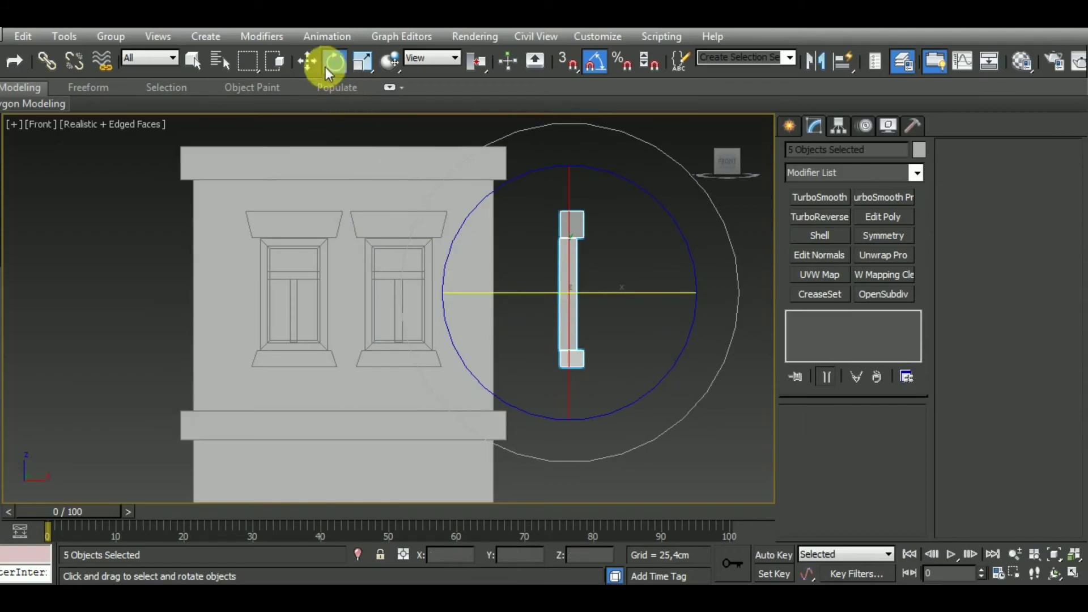
left_click(307, 61)
left_click_drag(668, 307, 603, 304)
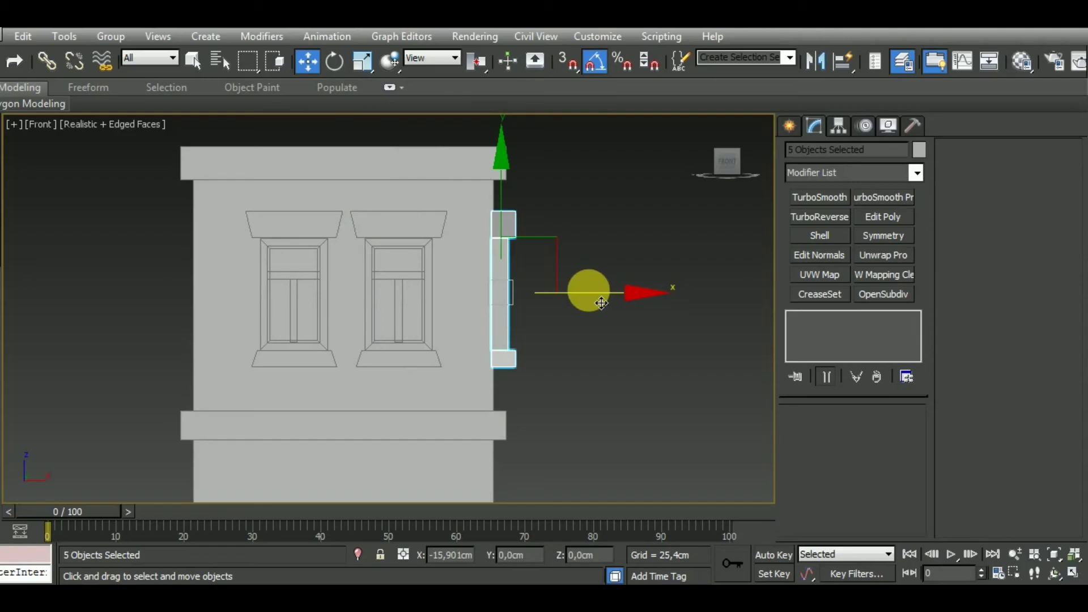
mouse_move(583, 414)
middle_mouse_down("alt")
mouse_move(457, 427)
mouse_move(177, 427)
middle_mouse_up("alt")
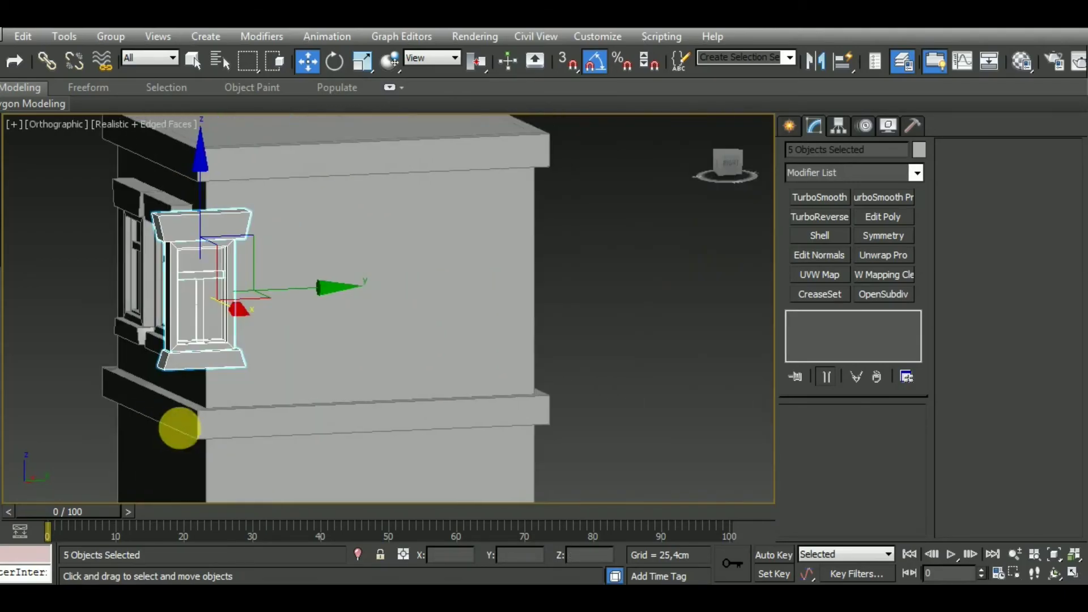
mouse_move(318, 304)
middle_mouse_down("alt")
mouse_move(461, 286)
mouse_move(472, 402)
middle_mouse_up("alt")
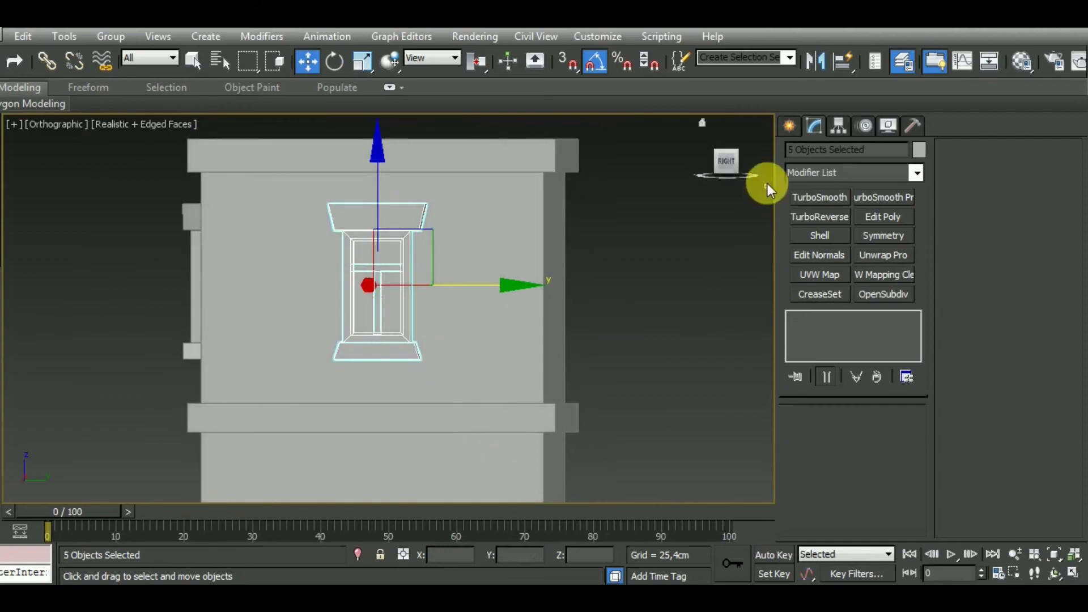
left_click(728, 163)
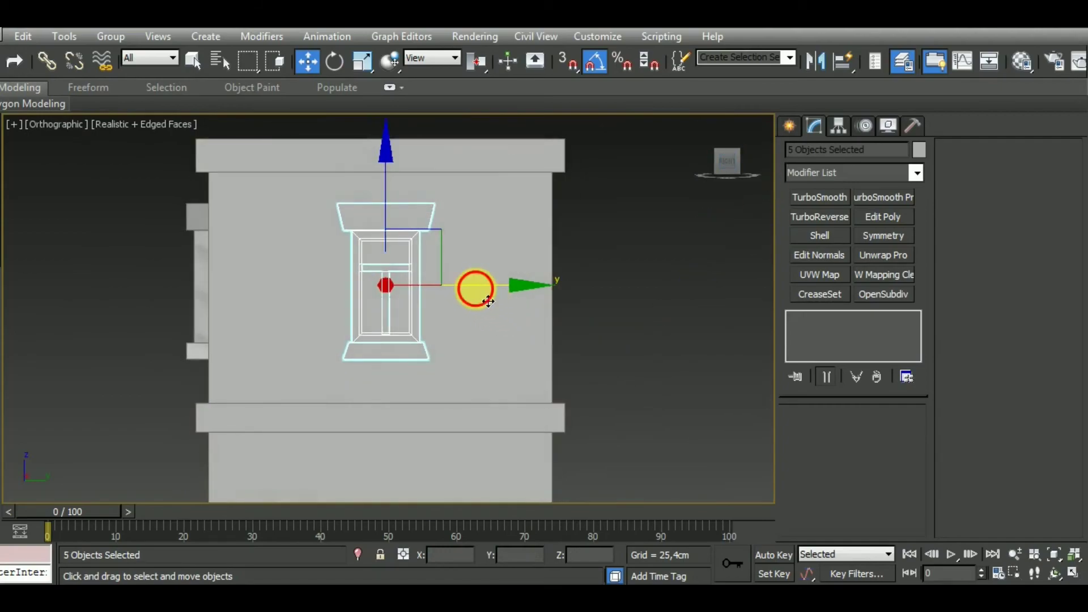
left_click_drag(488, 301, 488, 299)
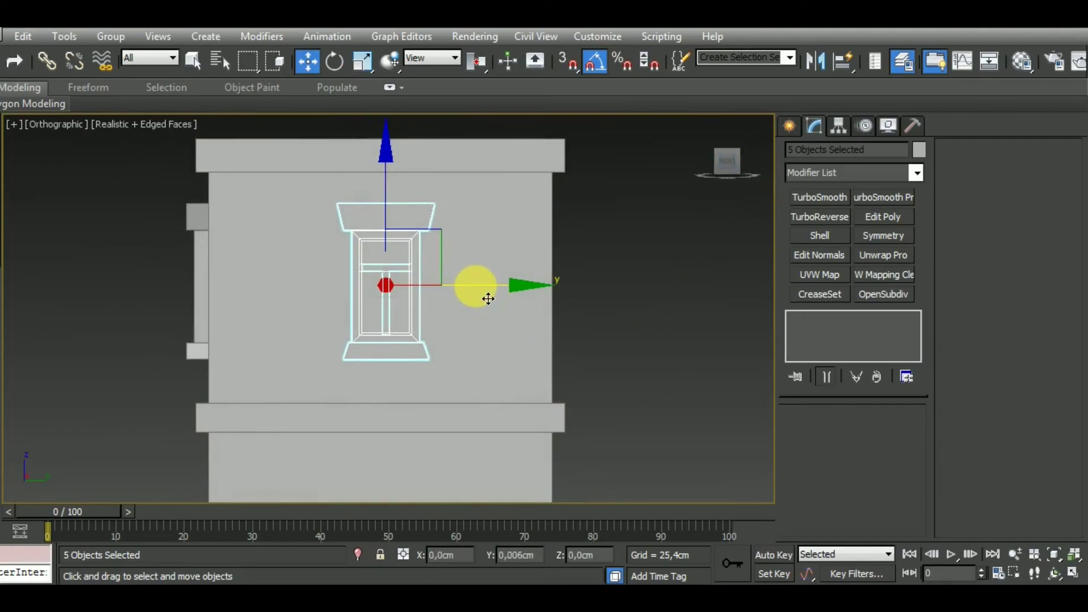
Step: Shift-copy the side window out to the left of the building
key("f")
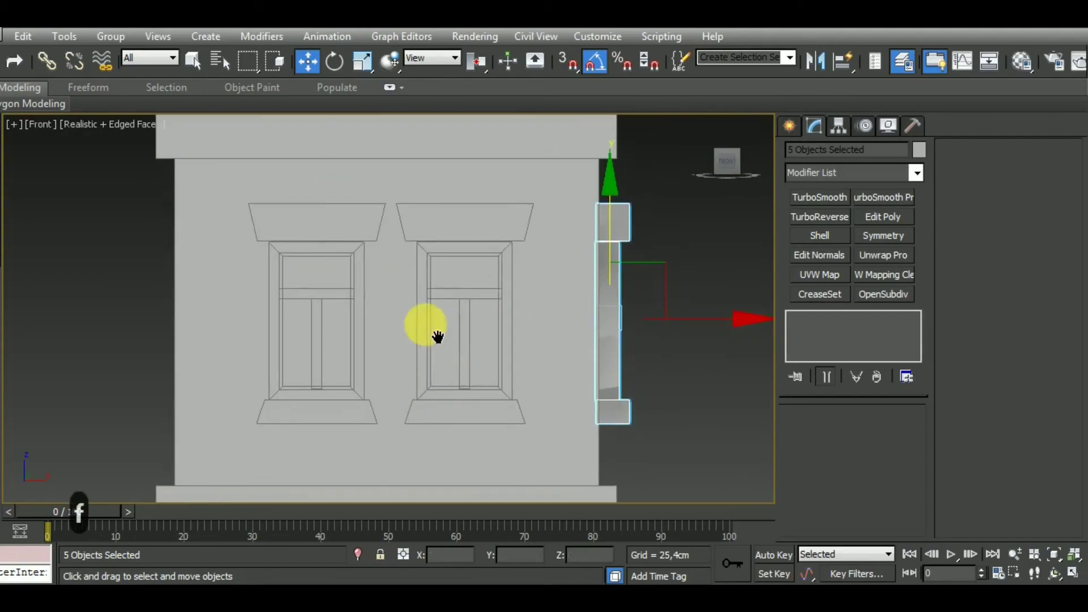
scroll(585, 316, "down", 3)
left_click_drag(584, 315, 311, 315, "shift")
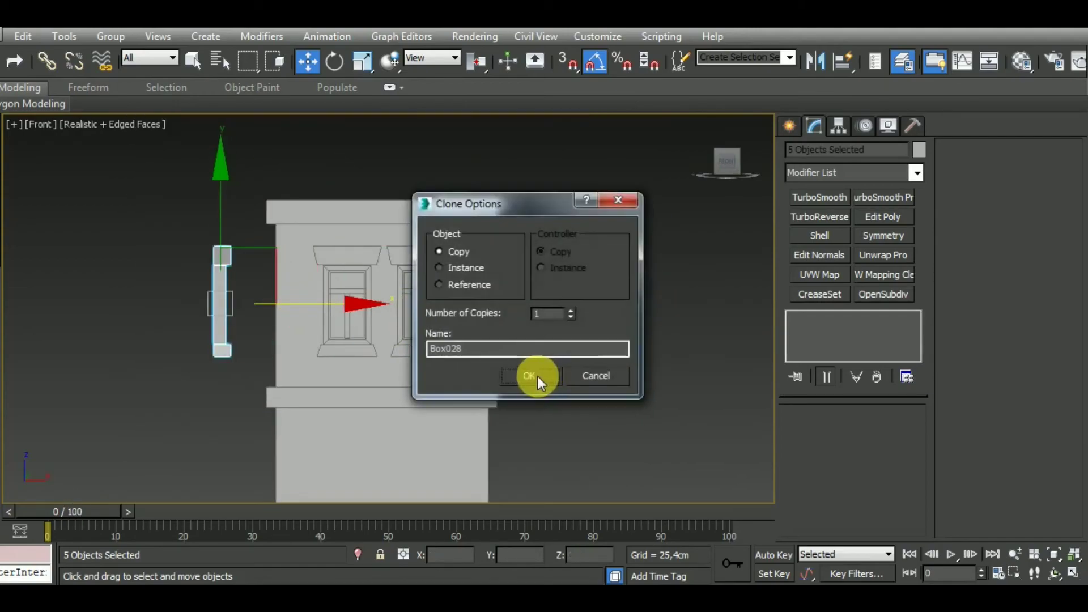
left_click(535, 376)
Step: Mirror the copy on X and push it against the left side wall
key("alt+m")
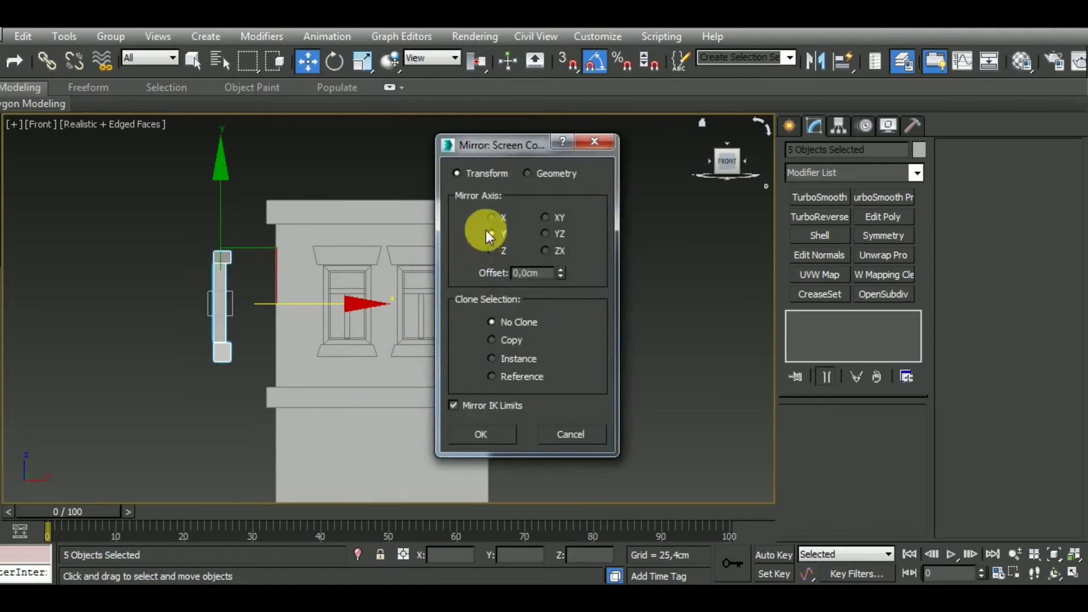
left_click(499, 439)
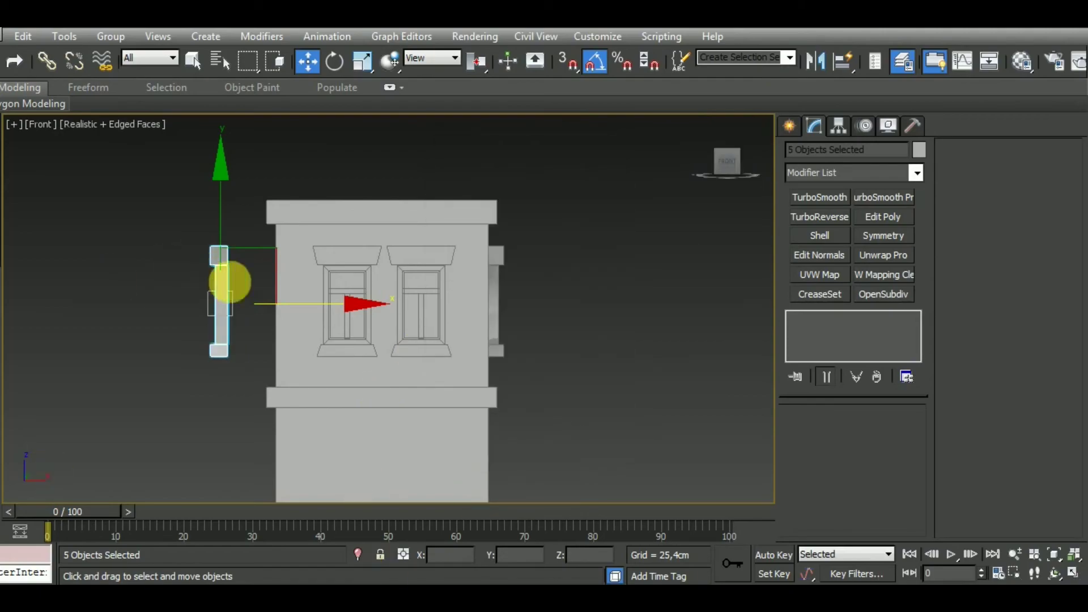
mouse_move(288, 306)
left_mouse_down()
mouse_move(321, 323)
mouse_move(335, 311)
left_mouse_up()
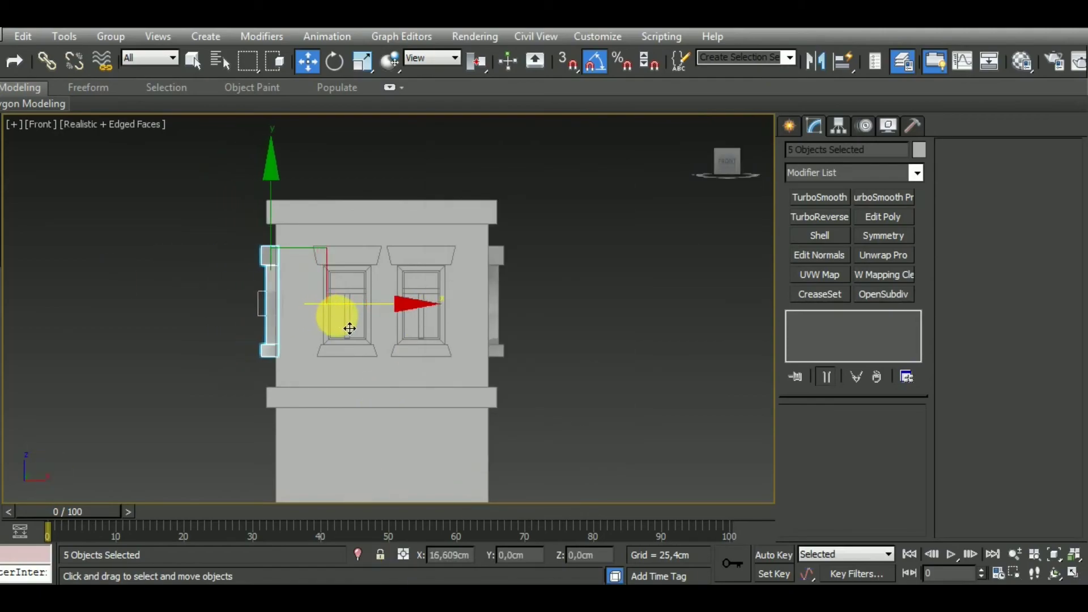
mouse_move(298, 381)
middle_mouse_down("alt")
mouse_move(406, 449)
mouse_move(394, 437)
mouse_move(425, 411)
mouse_move(376, 403)
mouse_move(357, 357)
middle_mouse_up("alt")
scroll(382, 381, "down", 3)
key("p")
key("f")
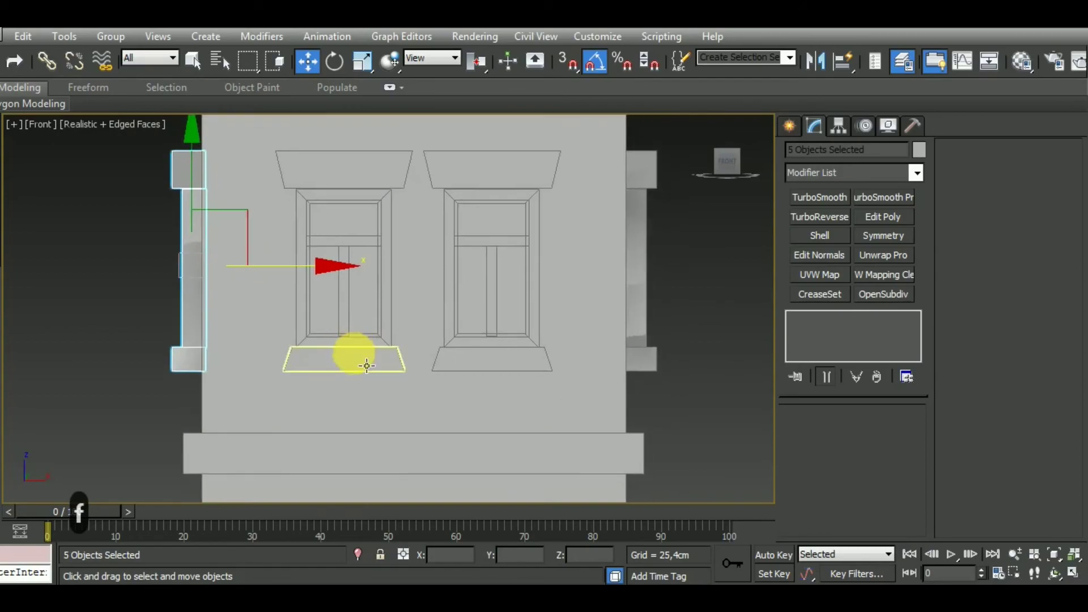
scroll(357, 357, "down", 5)
mouse_move(498, 448)
middle_mouse_down()
mouse_move(506, 311)
mouse_move(526, 387)
middle_mouse_up()
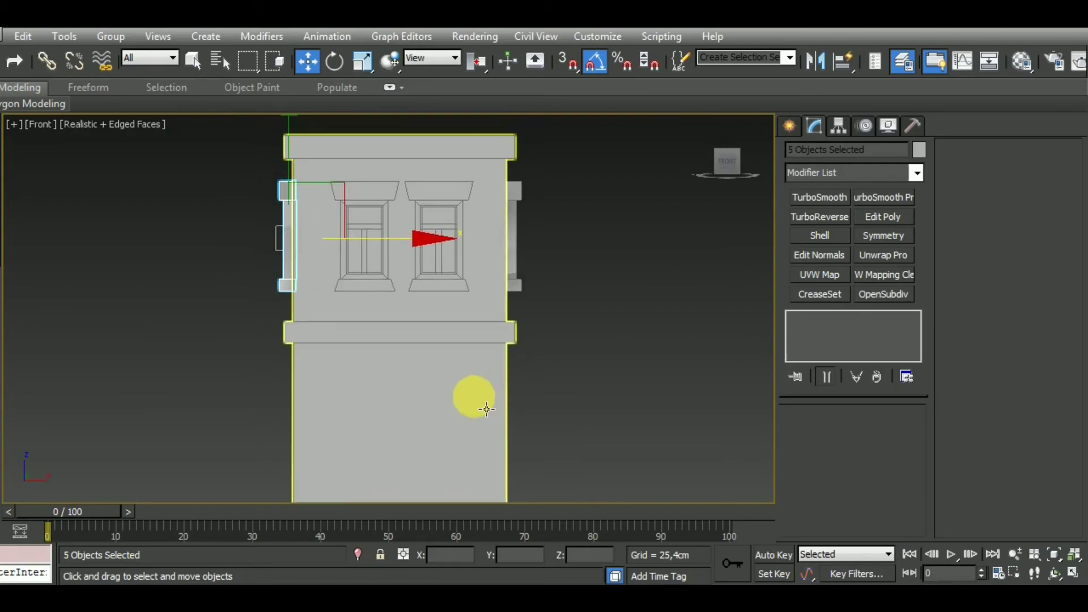
Step: Select the front and side faces of Box018's top ledge in Polygon mode
left_click(487, 409)
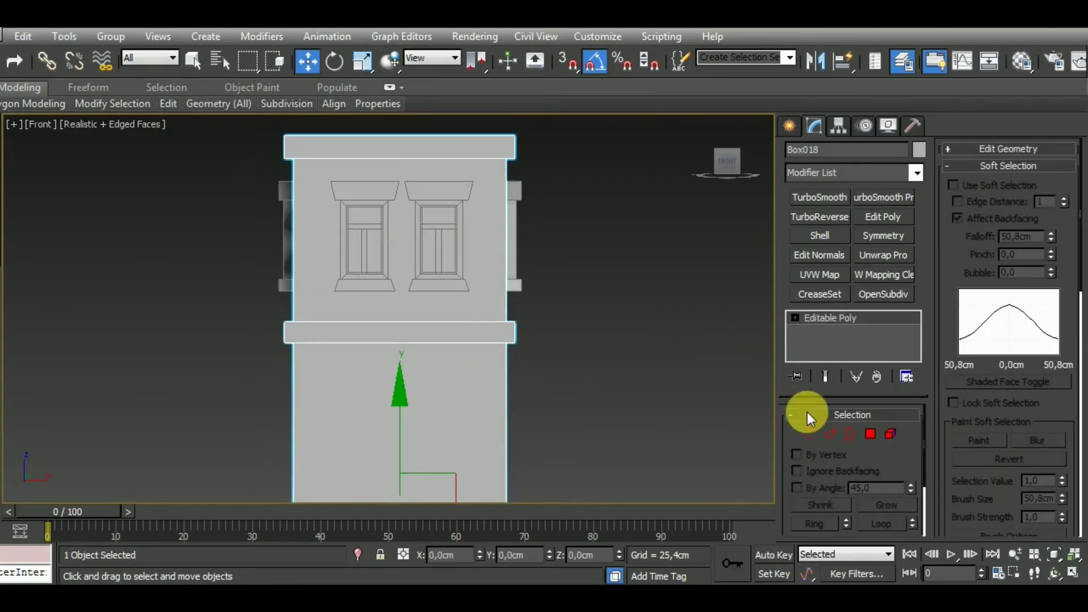
left_click(804, 436)
middle_click_drag(586, 410, 590, 449)
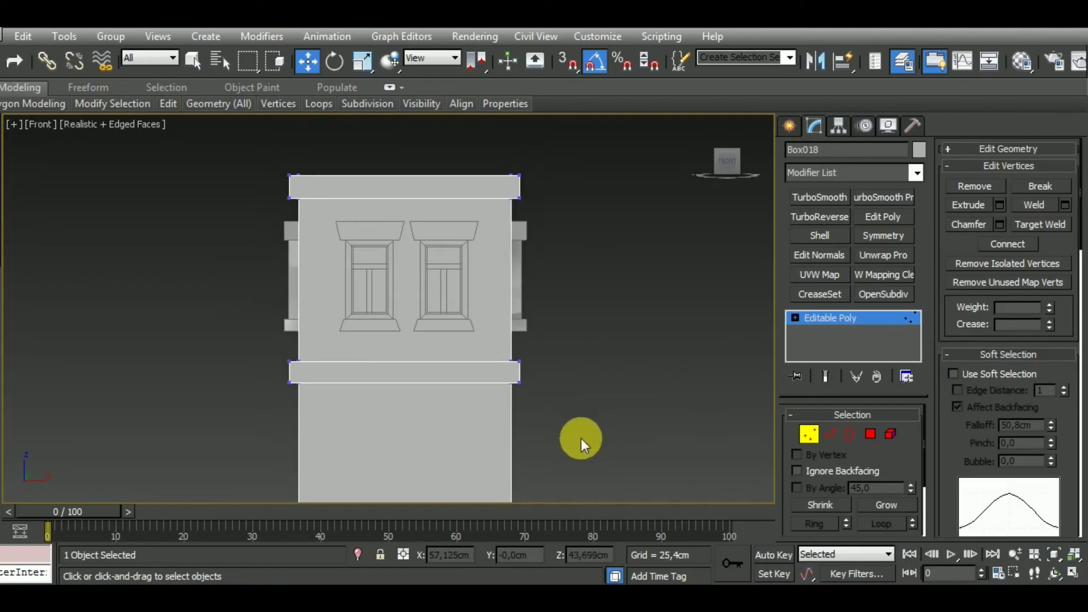
left_click(870, 434)
middle_click_drag(676, 381, 676, 418)
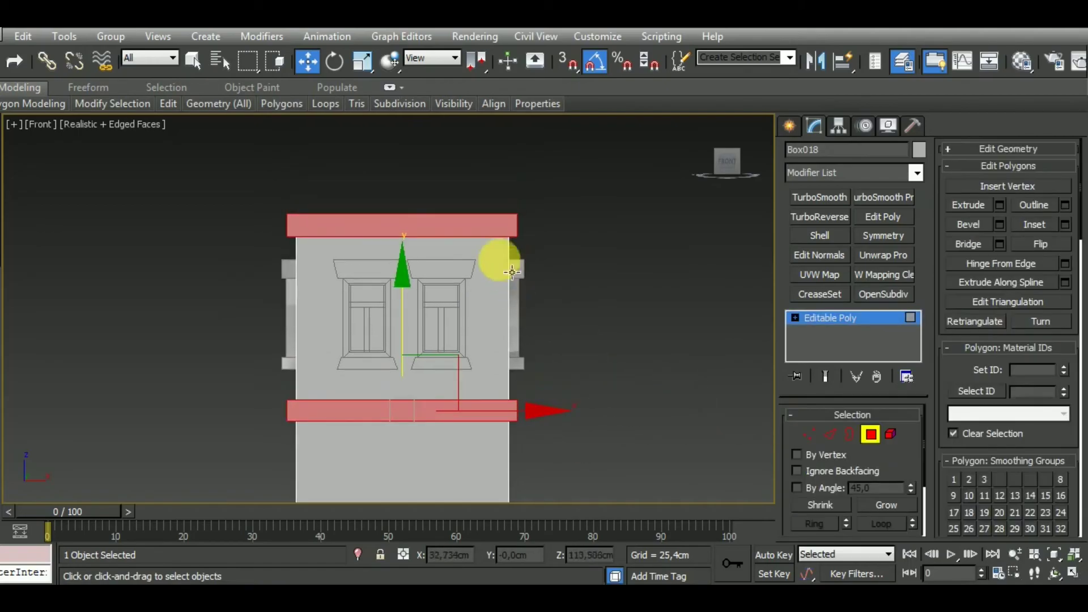
middle_click_drag(531, 288, 547, 311, "alt")
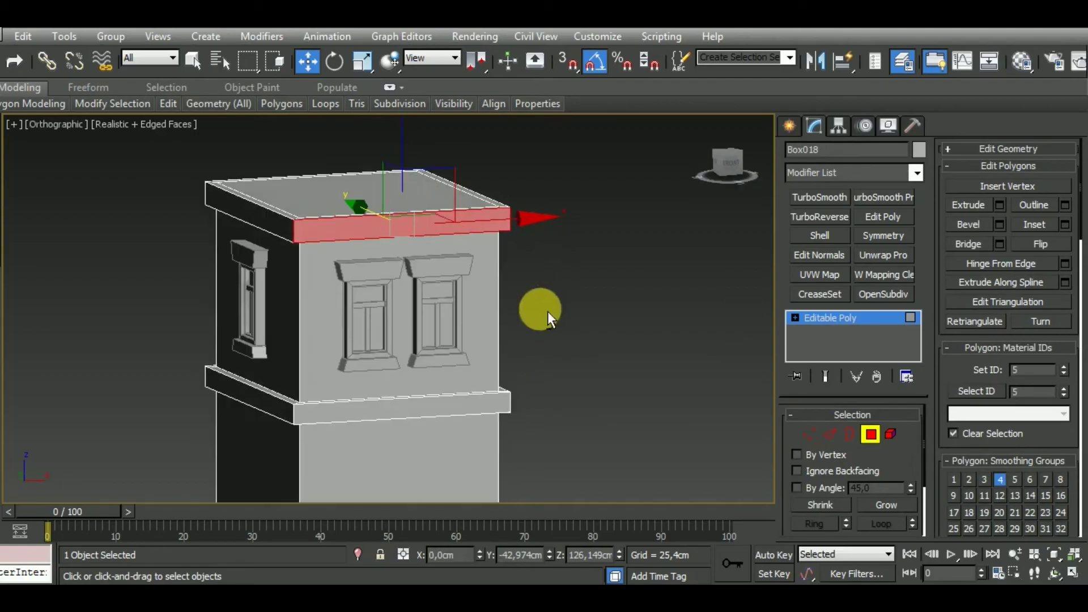
left_click(289, 234, "ctrl")
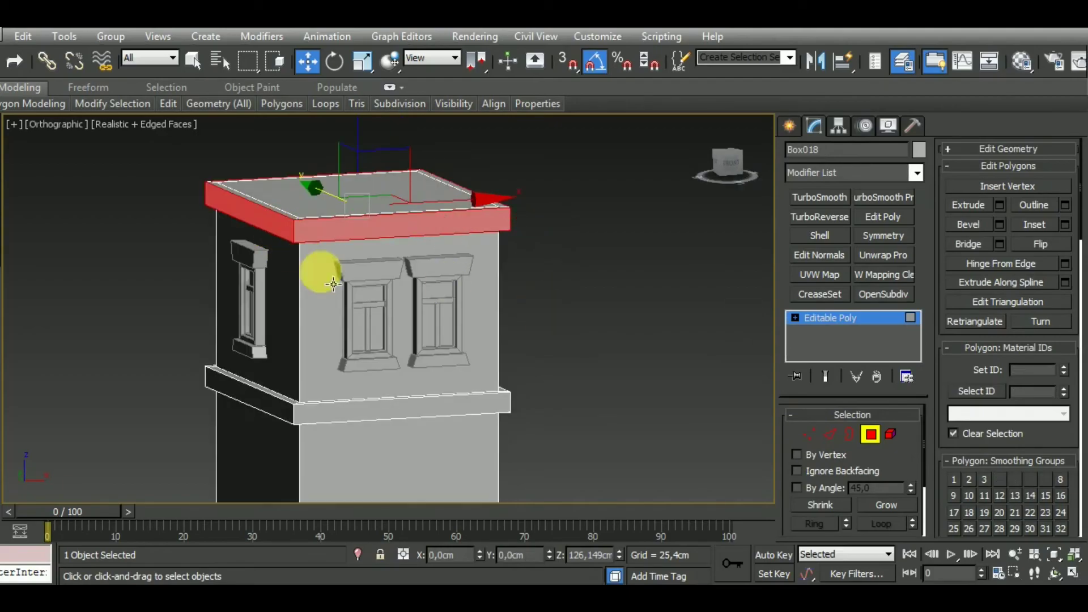
Step: Inset the ledge faces and bevel them with a 2.943cm height
left_click(1065, 225)
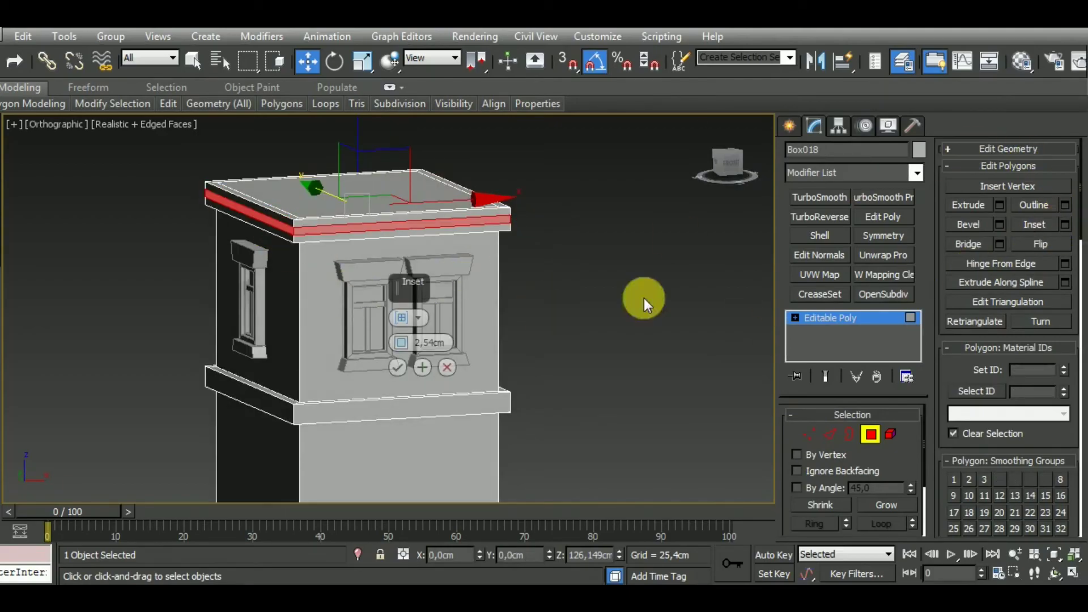
left_click(397, 367)
middle_click_drag(579, 356, 586, 355)
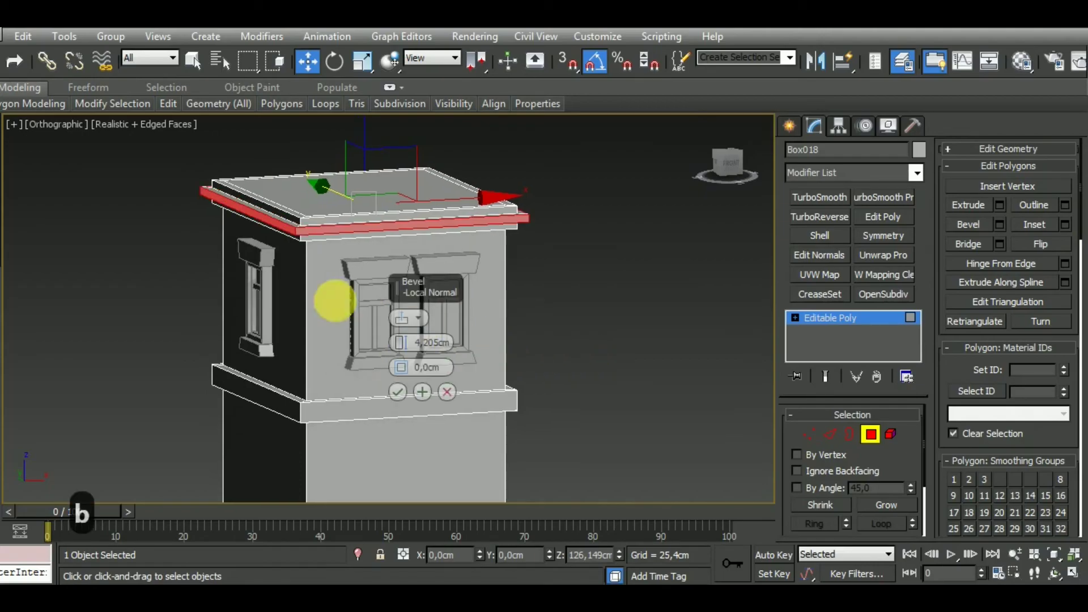
middle_click_drag(299, 231, 294, 251, "alt")
scroll(293, 251, "up", 2)
scroll(287, 269, "up", 2)
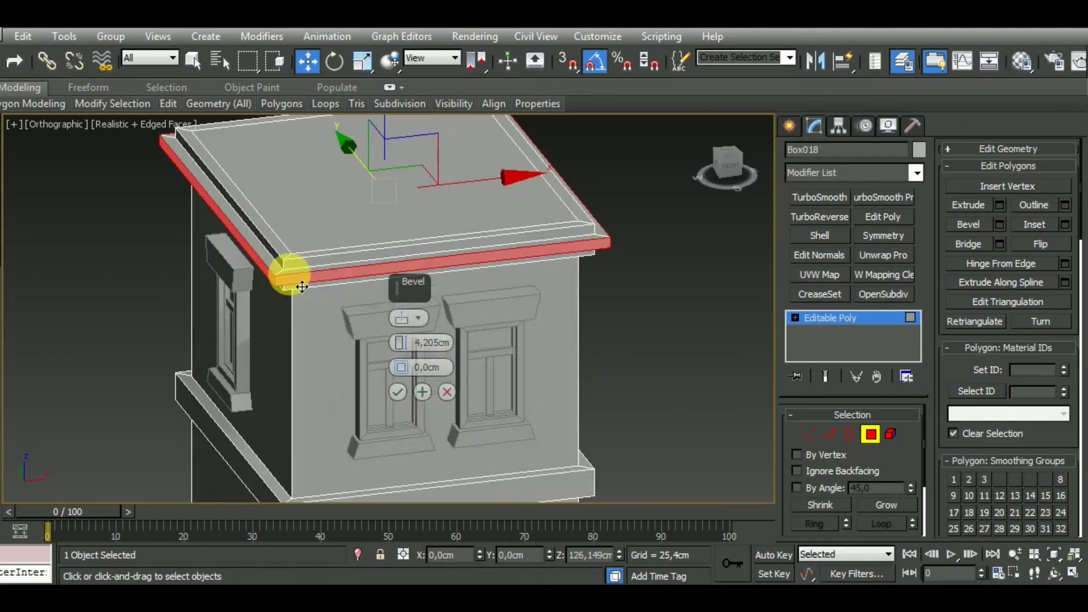
scroll(287, 274, "up", 3)
left_click_drag(401, 346, 403, 364)
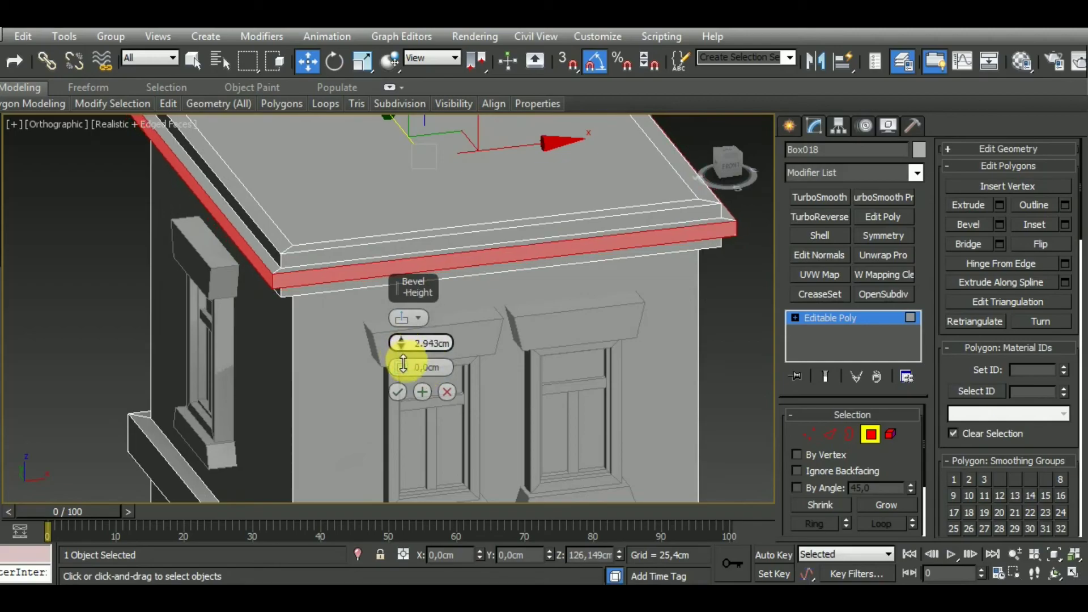
left_click(398, 392)
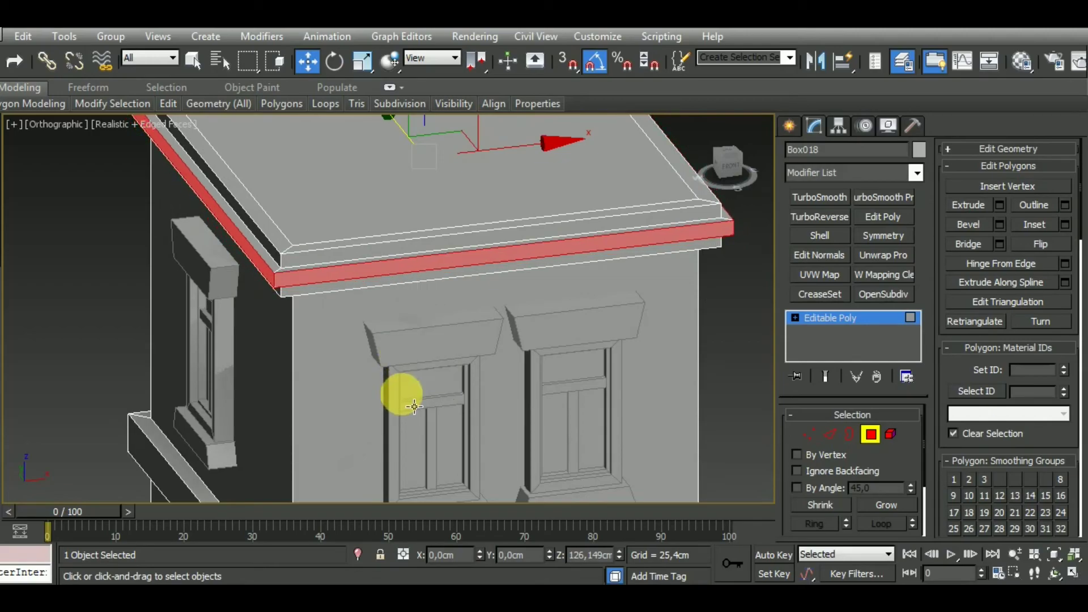
scroll(401, 389, "down", 3)
left_click(414, 241)
mouse_move(454, 324)
middle_mouse_down("alt")
mouse_move(544, 316)
mouse_move(565, 335)
mouse_move(549, 329)
middle_mouse_up("alt")
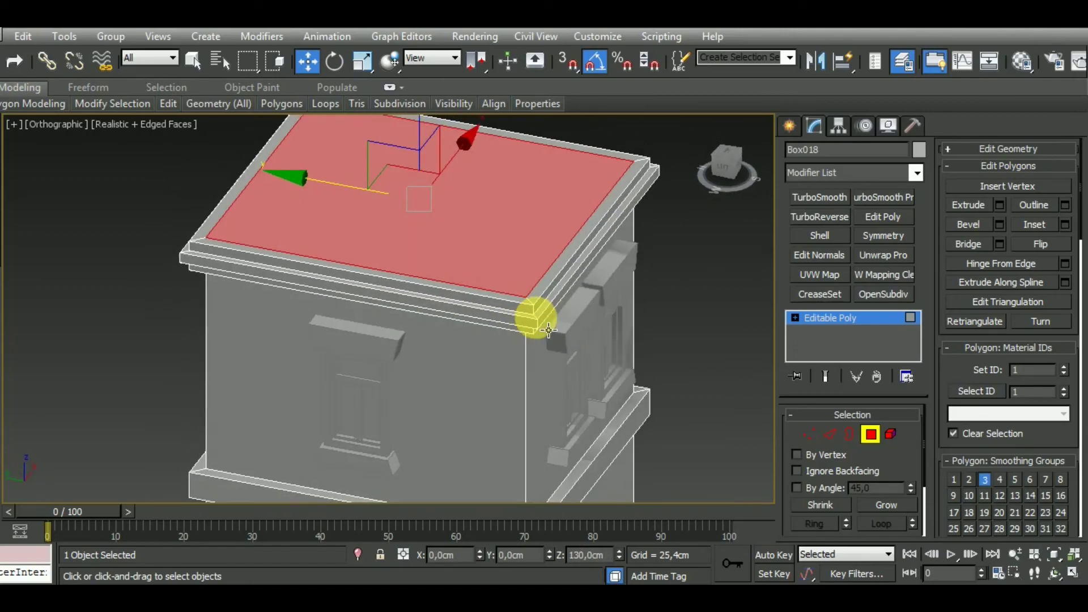
Step: Try a sunken bevel on the roof face, then undo it
right_click(549, 329)
left_click(442, 340)
left_click_drag(407, 339, 404, 366)
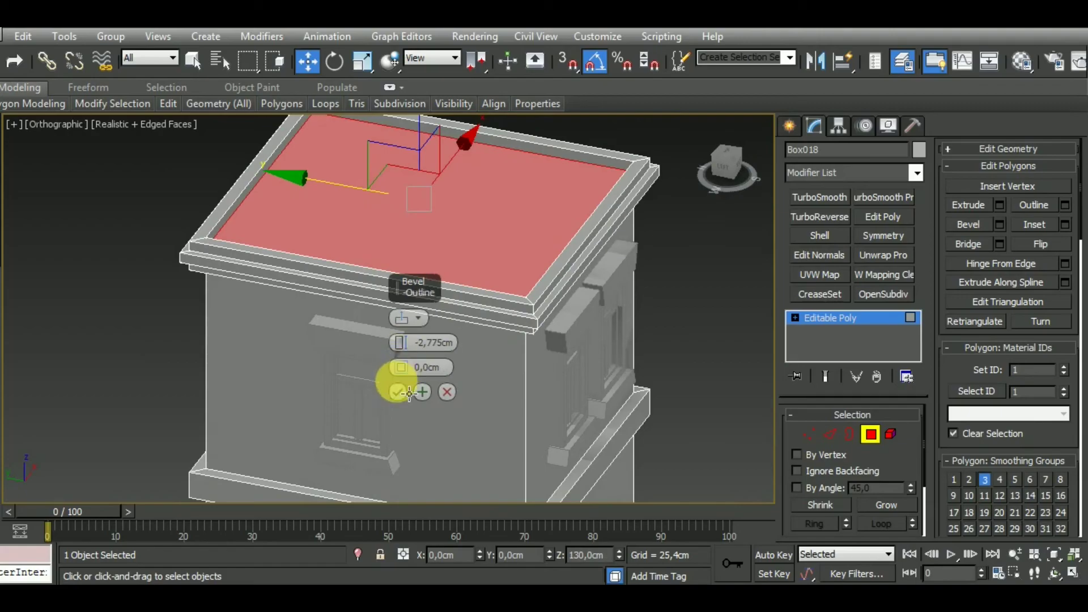
left_click(395, 391)
mouse_move(397, 389)
middle_mouse_down("alt")
mouse_move(510, 381)
mouse_move(457, 359)
mouse_move(530, 387)
mouse_move(607, 389)
mouse_move(546, 396)
middle_mouse_up("alt")
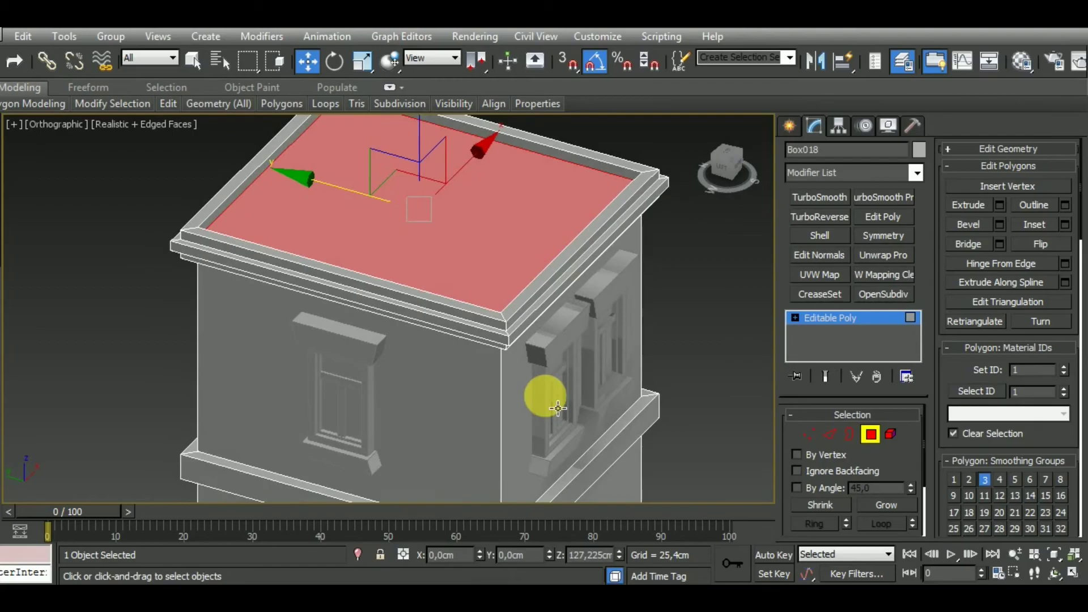
key("ctrl+z")
Step: Inset the roof face by 3.531cm and bevel it with a -2.775cm outline
left_click(1065, 225)
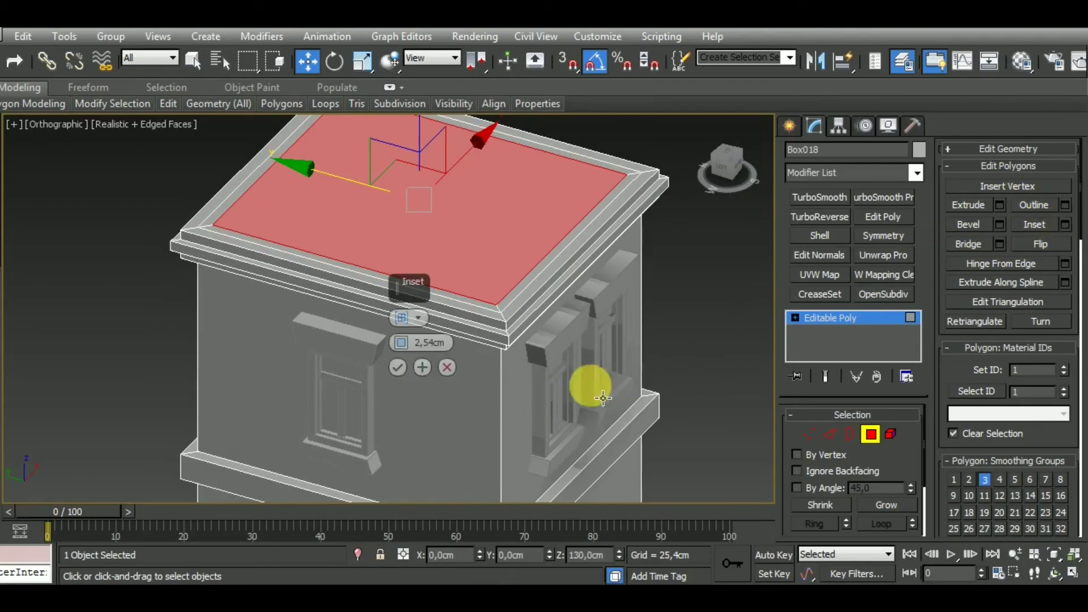
left_click_drag(400, 344, 403, 343)
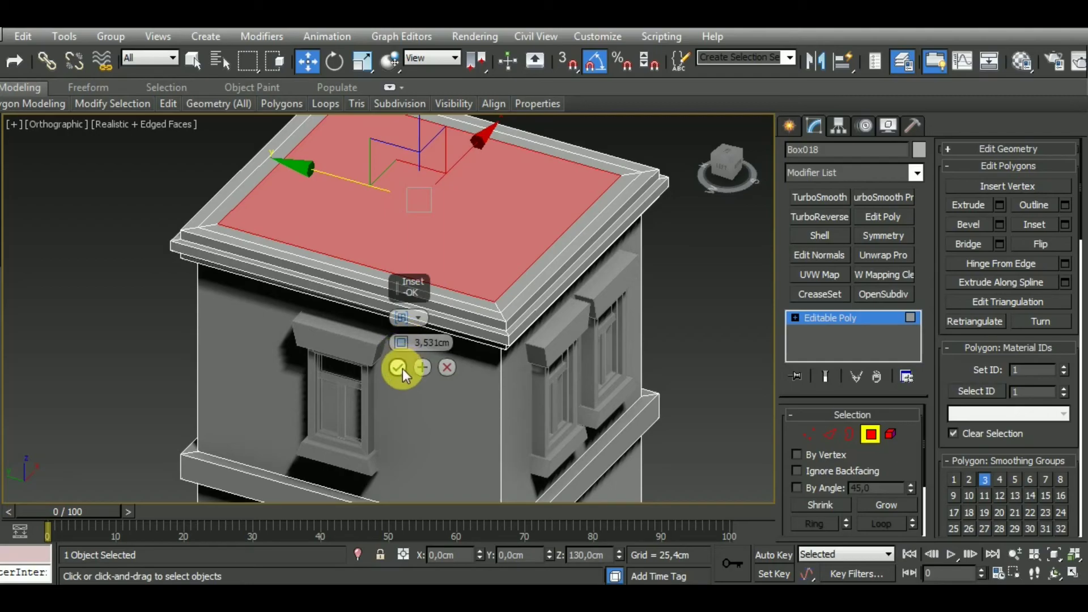
left_click(398, 368)
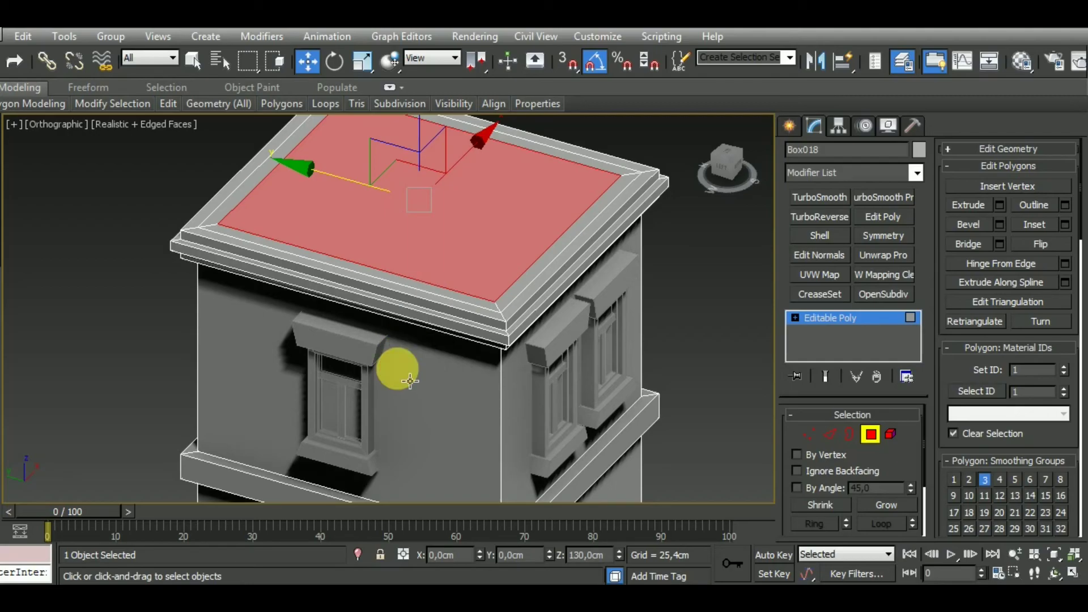
key("b")
left_click(398, 392)
mouse_move(397, 392)
middle_mouse_down("alt")
mouse_move(518, 364)
mouse_move(474, 308)
middle_mouse_up("alt")
scroll(493, 357, "down", 2)
scroll(474, 318, "down", 3)
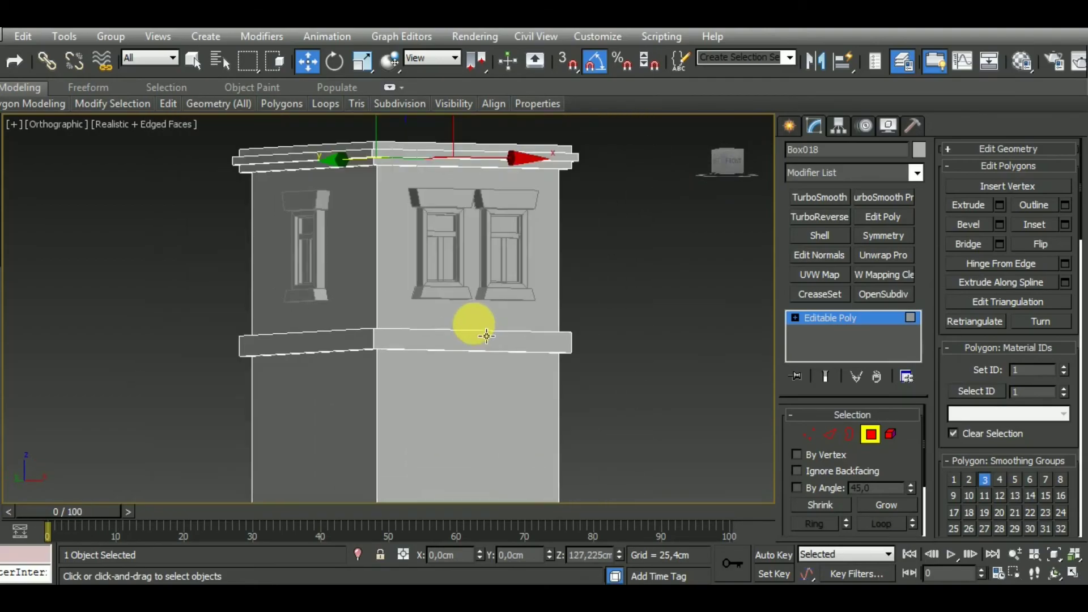
scroll(590, 369, "down", 2)
Step: In Front view, scale the lower building vertices inward on X
key("f")
scroll(535, 311, "down", 2)
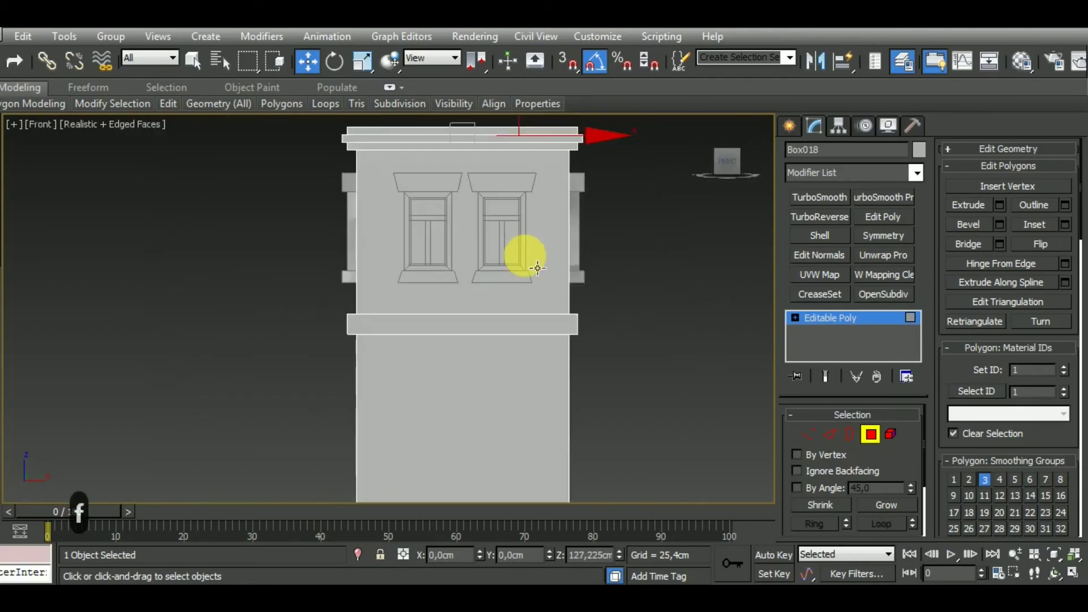
scroll(577, 294, "down", 2)
scroll(709, 368, "up", 1)
left_click(871, 434)
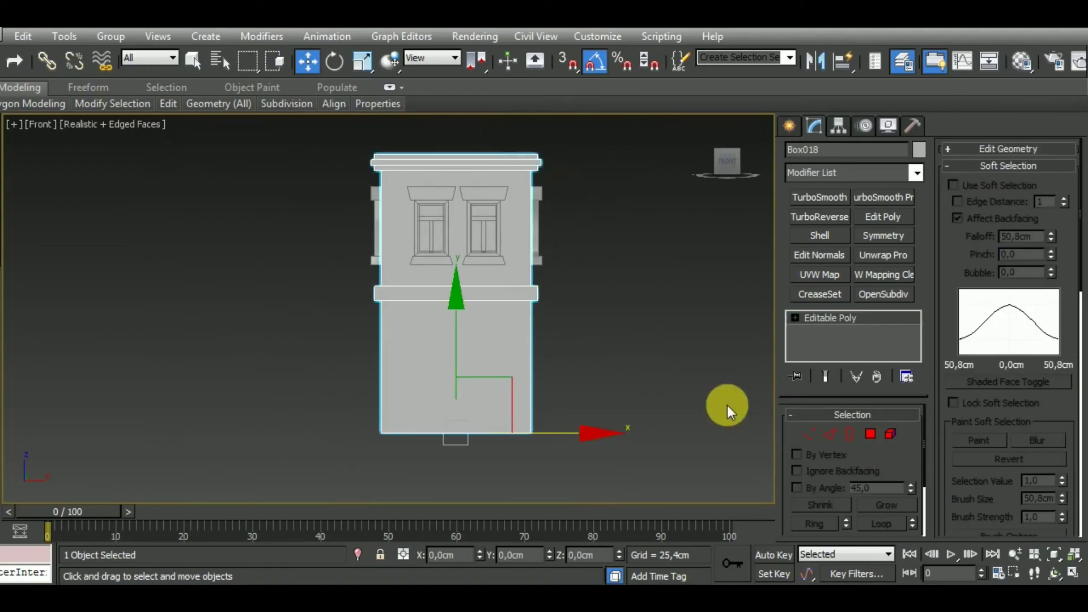
left_click(807, 434)
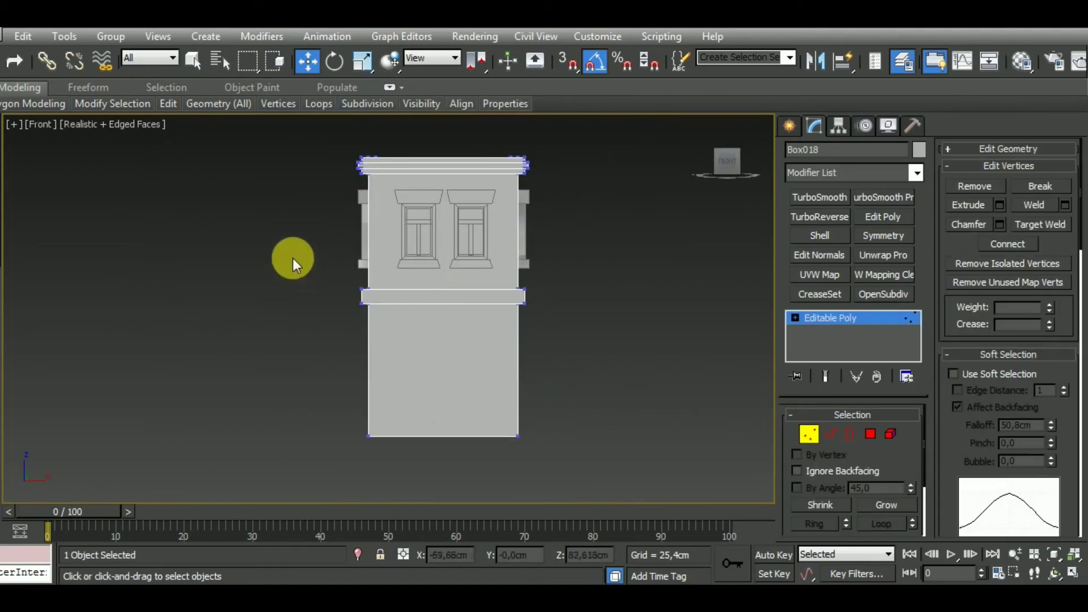
left_click_drag(633, 481, 634, 481)
left_click(359, 65)
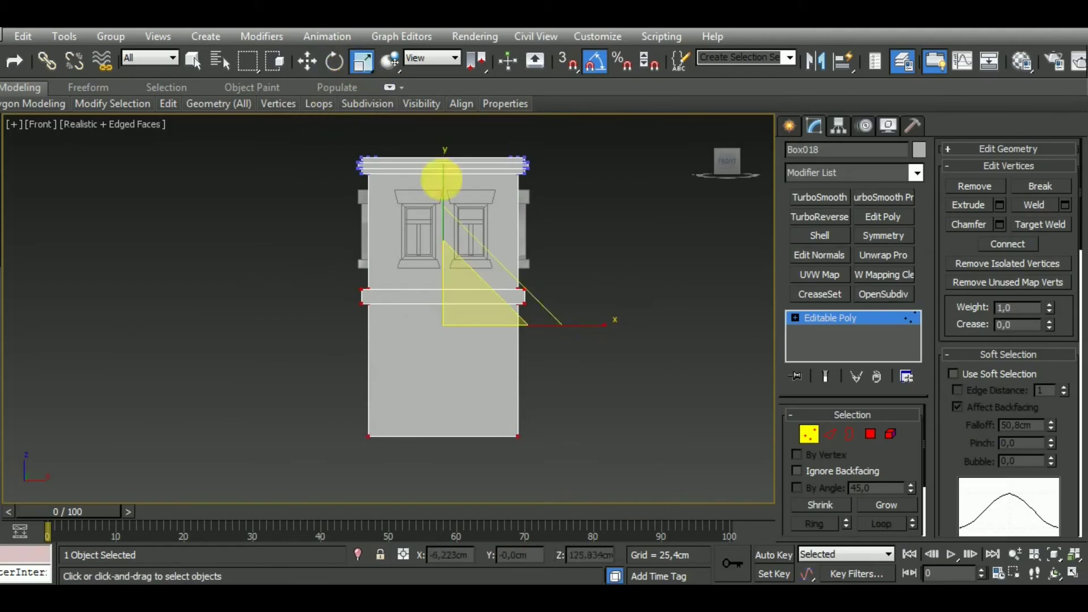
left_click_drag(594, 340, 594, 340)
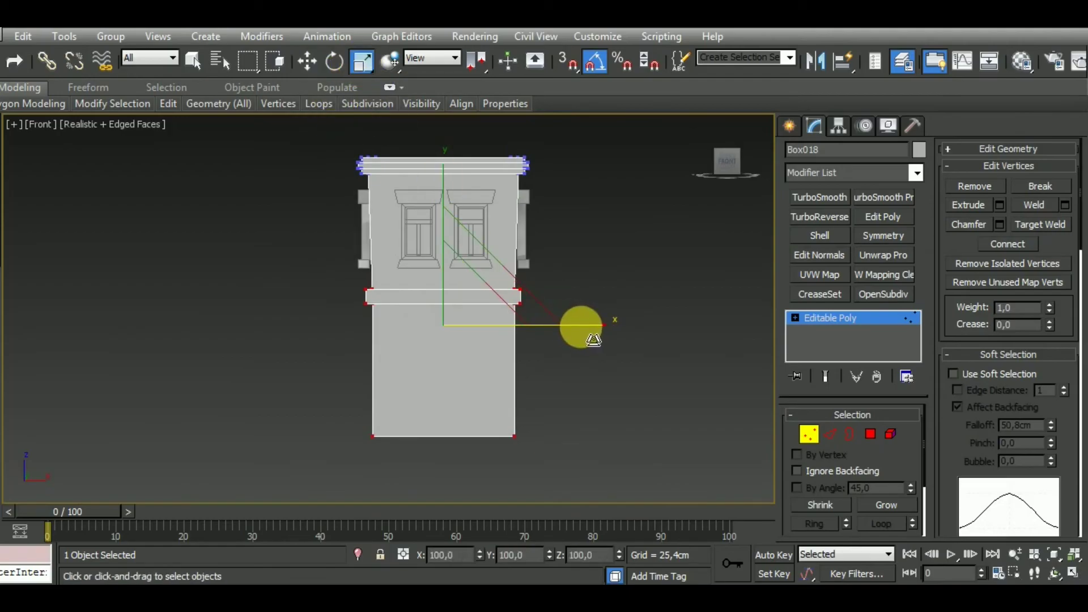
Step: Narrow the bottom row of vertices further, then leave vertex editing
left_click_drag(269, 506, 529, 434)
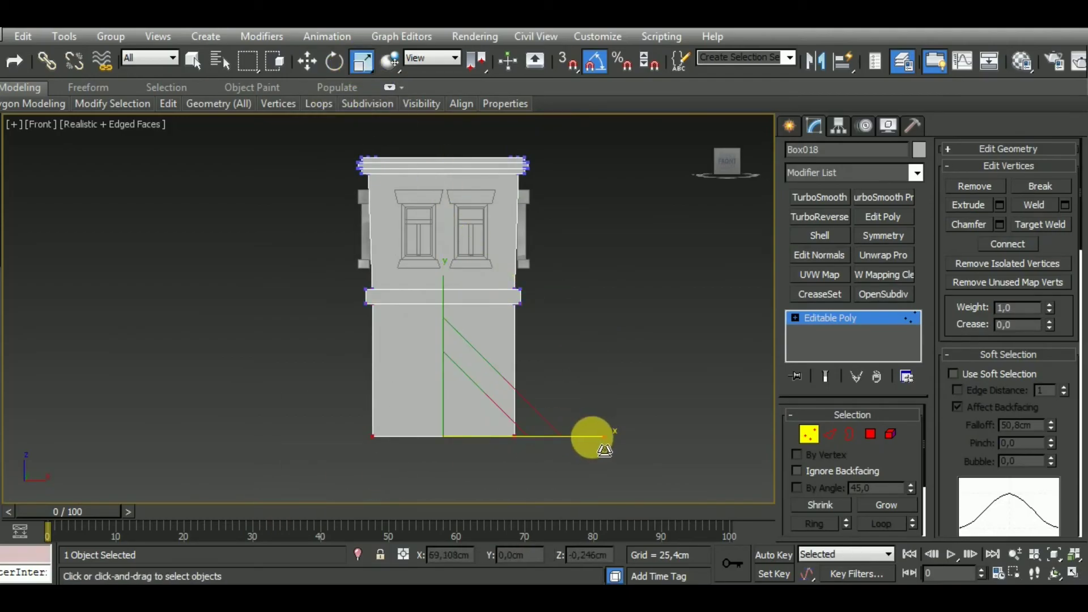
left_click_drag(605, 450, 601, 451)
middle_click_drag(595, 411, 583, 459)
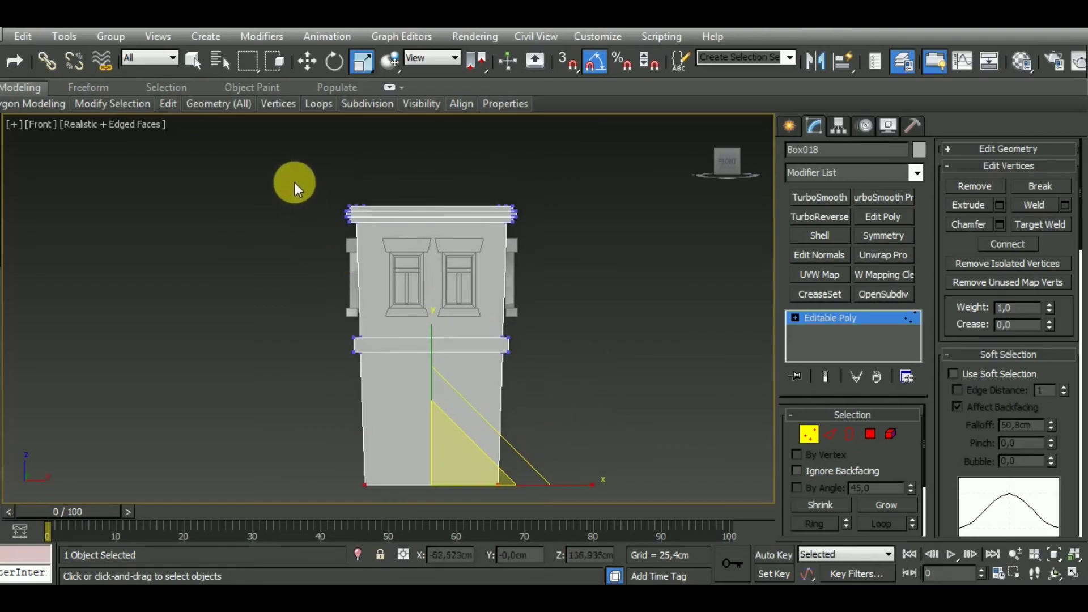
left_click_drag(591, 243, 595, 225)
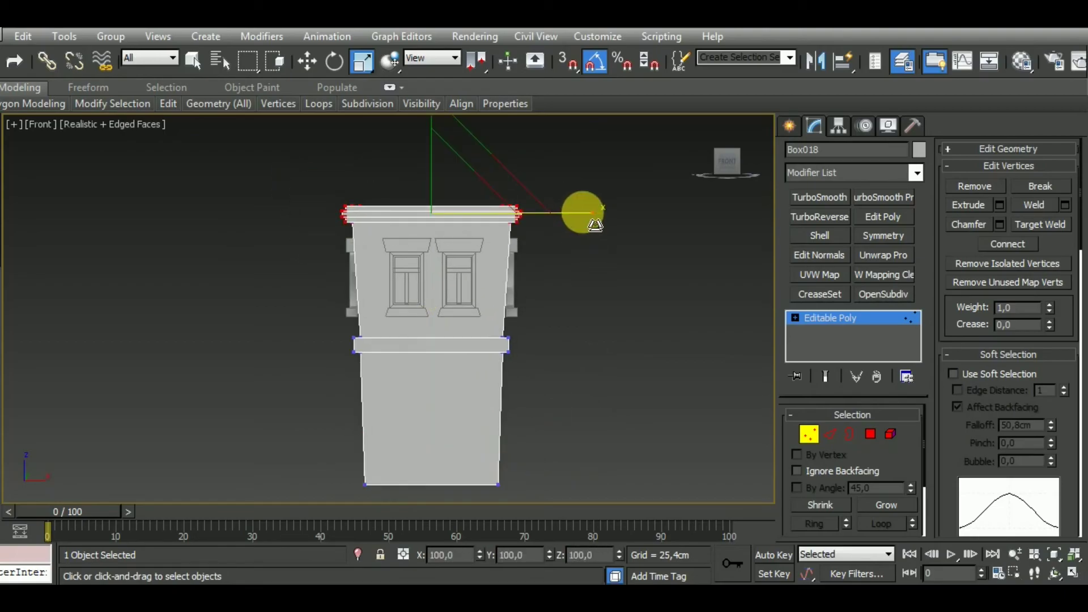
scroll(537, 245, "up", 2)
scroll(536, 246, "down", 1)
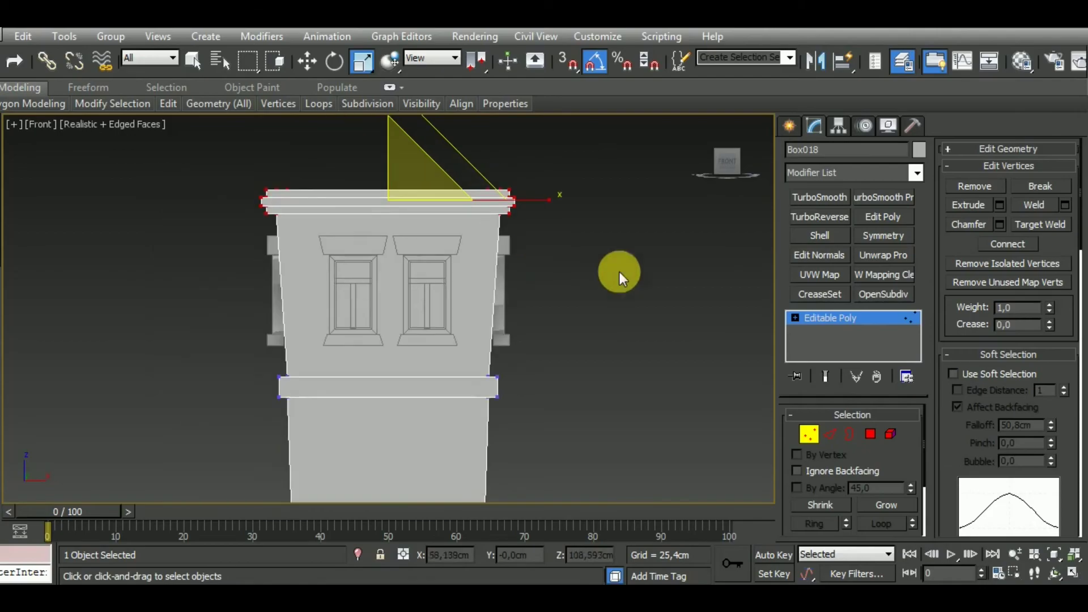
left_click(807, 435)
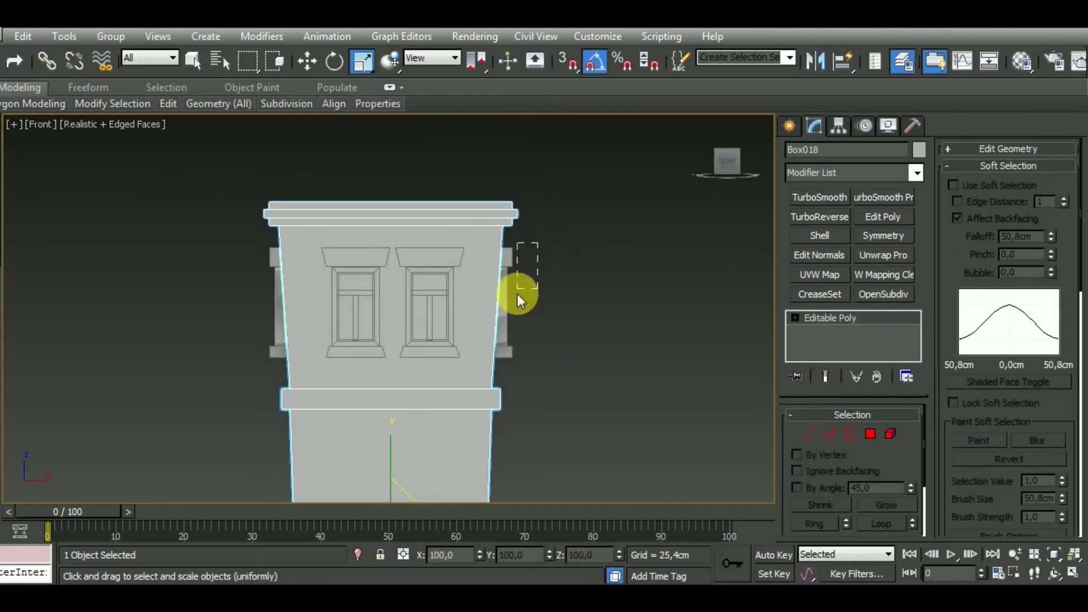
Step: In wireframe, rotate the right side window's pieces about 1.3° on Z
left_click_drag(505, 368, 505, 369)
scroll(503, 334, "up", 3)
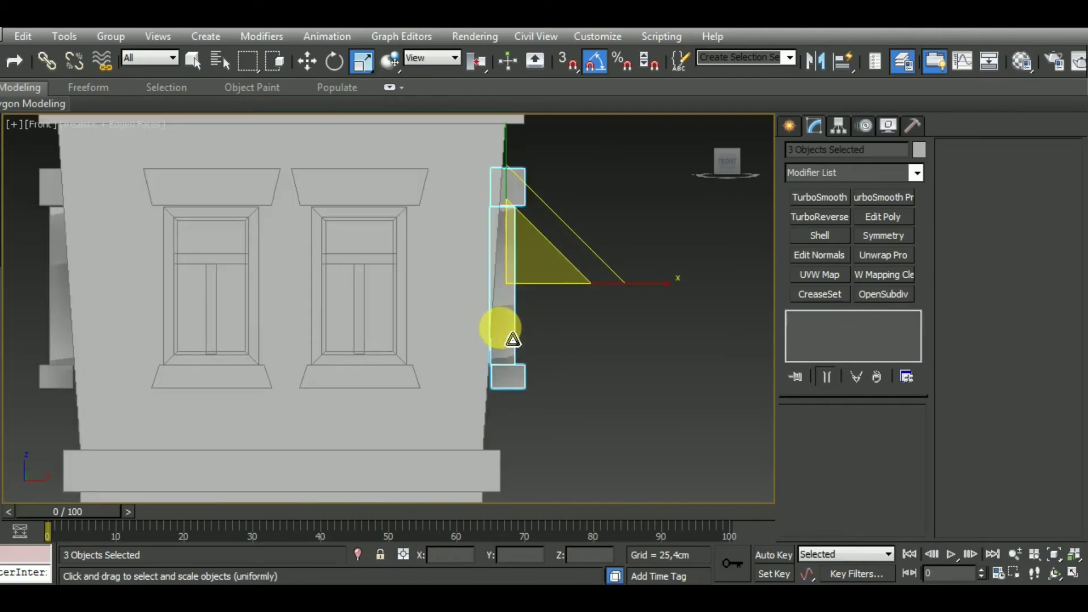
key("F3")
scroll(519, 310, "up", 2)
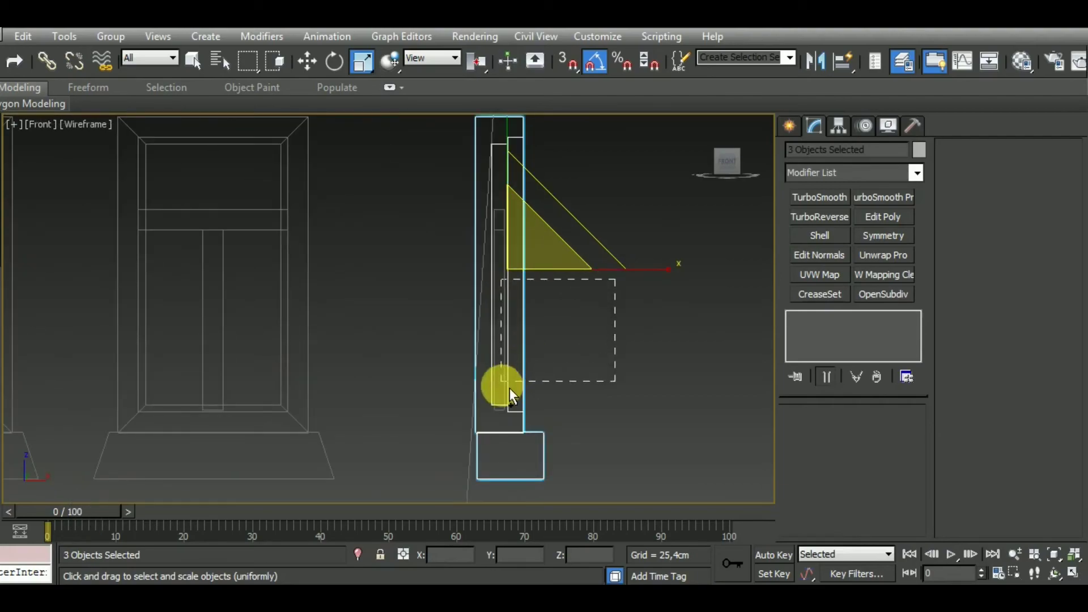
left_click_drag(504, 399, 502, 401)
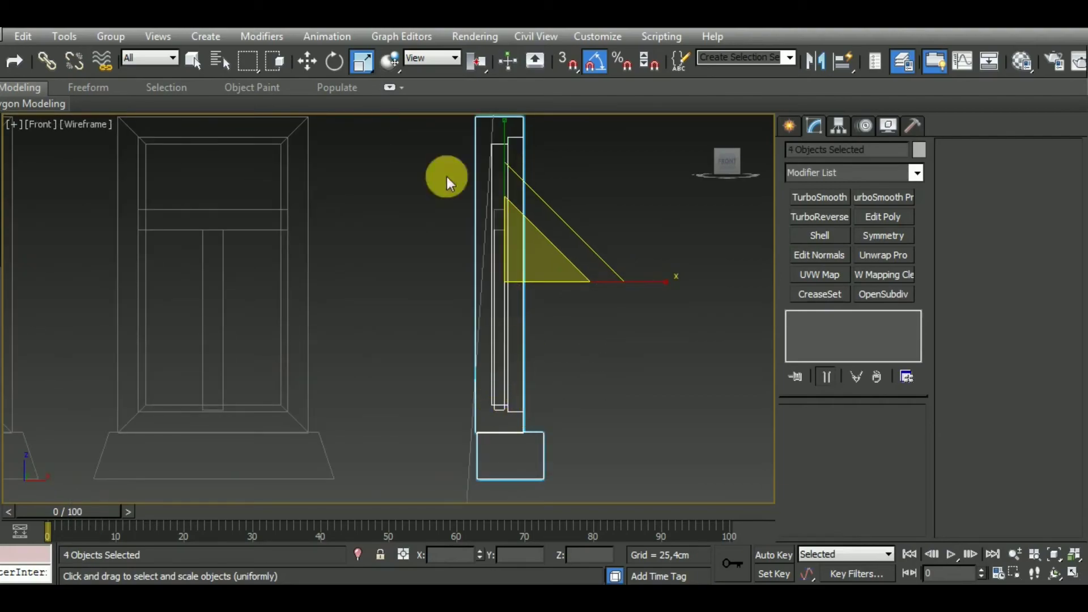
left_click(335, 62)
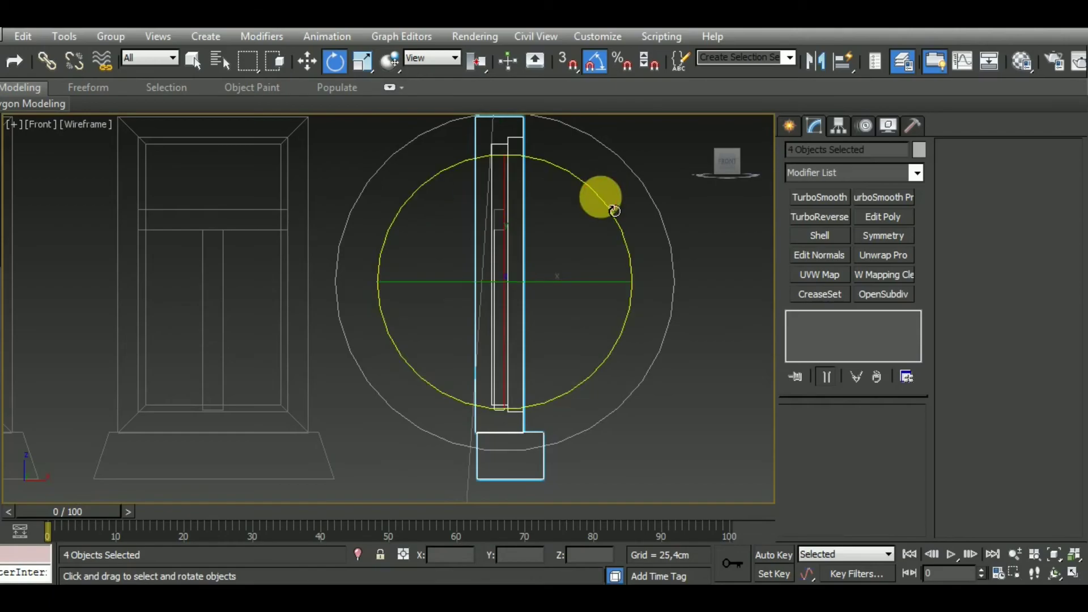
left_click_drag(602, 197, 616, 213)
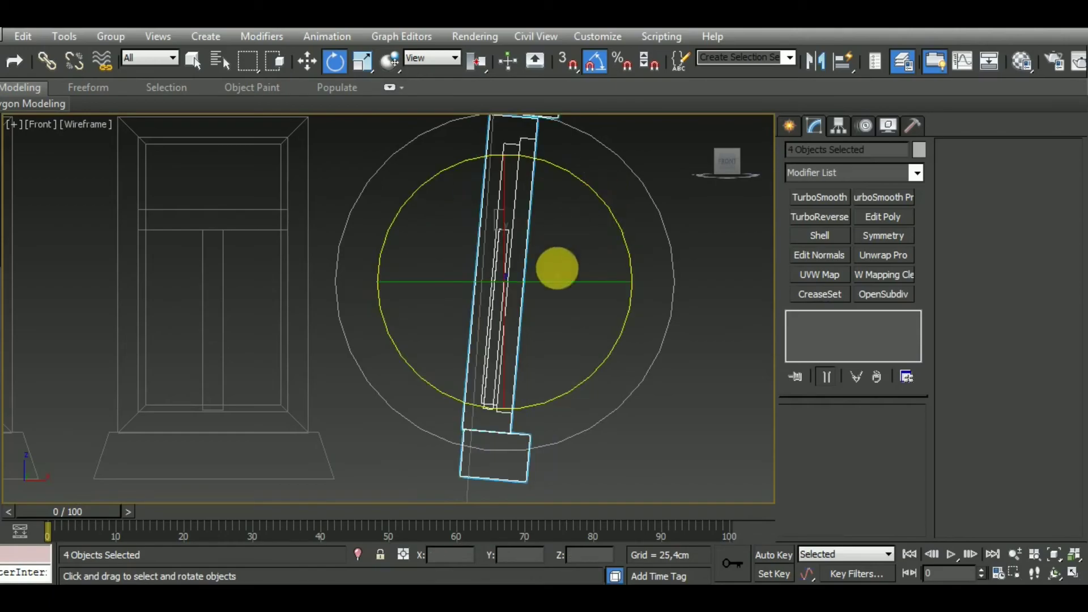
middle_click_drag(556, 265, 552, 334)
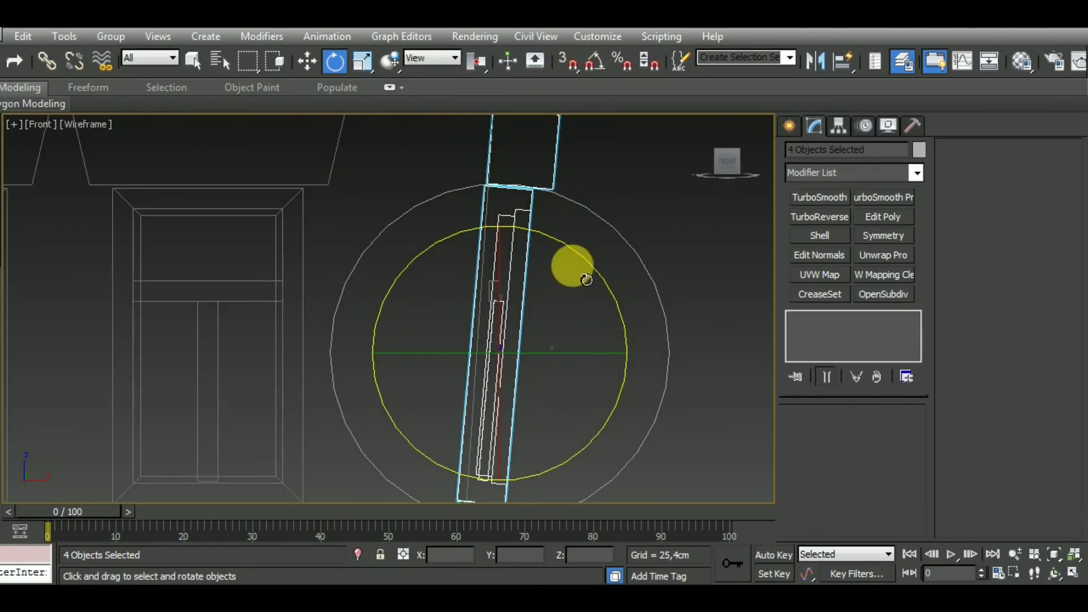
left_click_drag(595, 275, 587, 274)
scroll(587, 273, "down", 3)
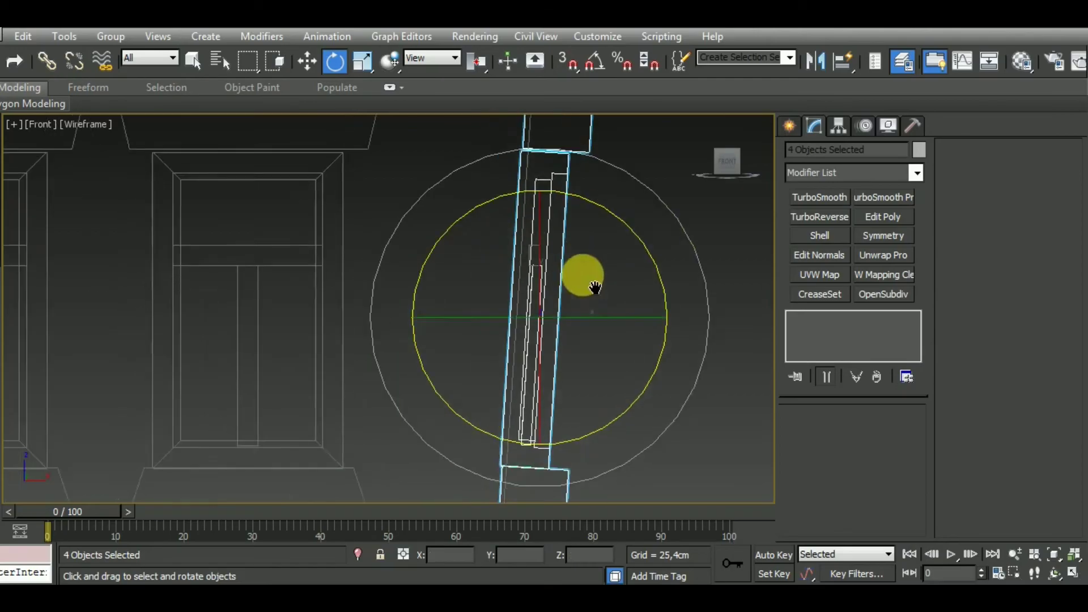
scroll(600, 267, "down", 3)
scroll(303, 303, "up", 2)
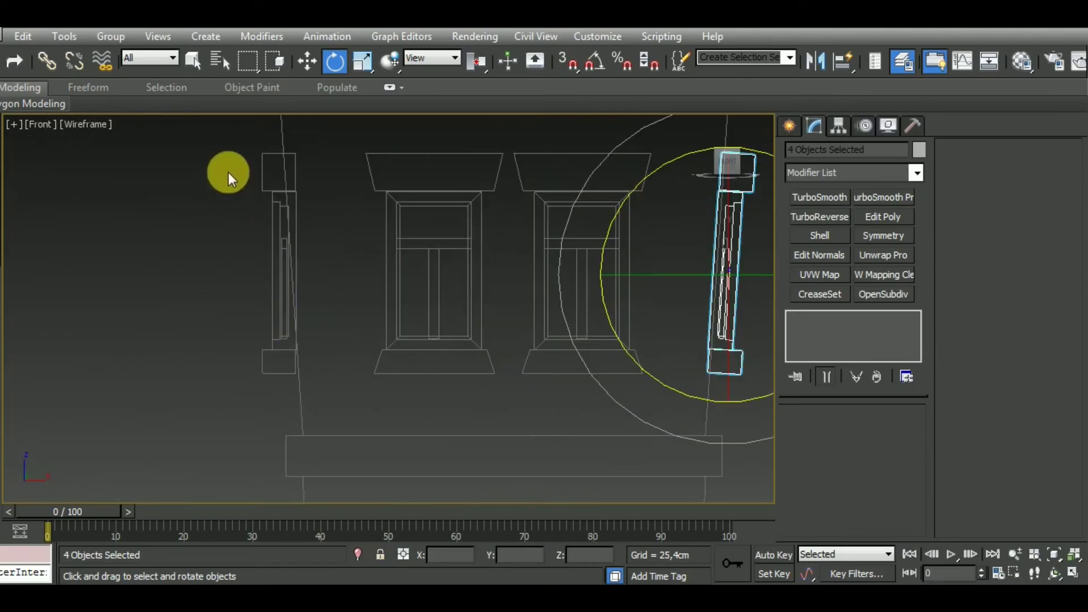
Step: Select the left side window's five pieces
left_click_drag(285, 372, 286, 374)
scroll(294, 321, "down", 2)
scroll(318, 340, "up", 2)
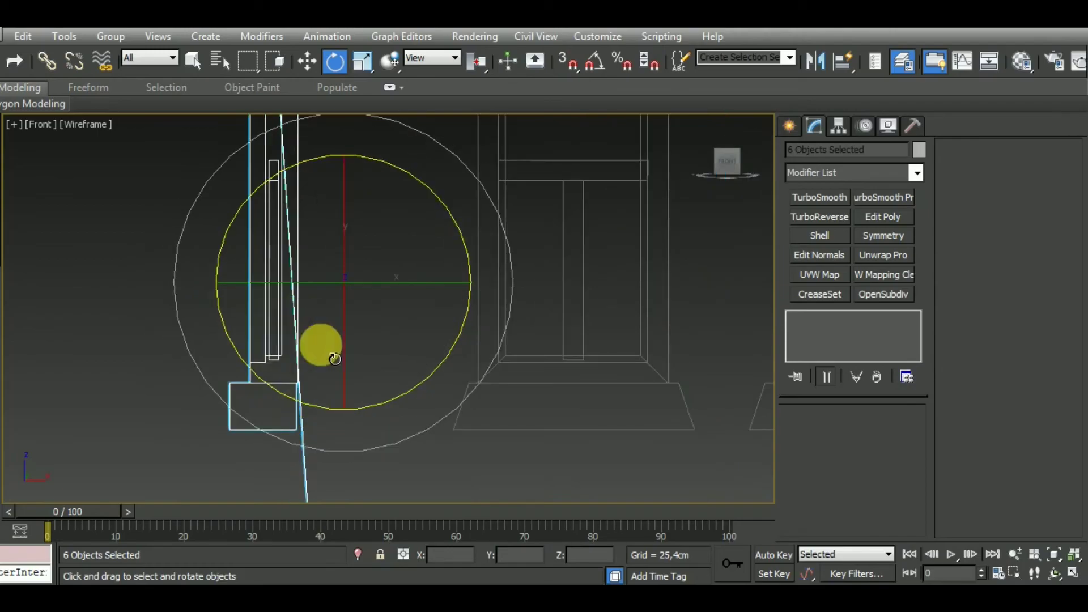
scroll(293, 396, "down", 3)
left_click_drag(430, 476, 420, 471, "alt")
scroll(316, 332, "up", 3)
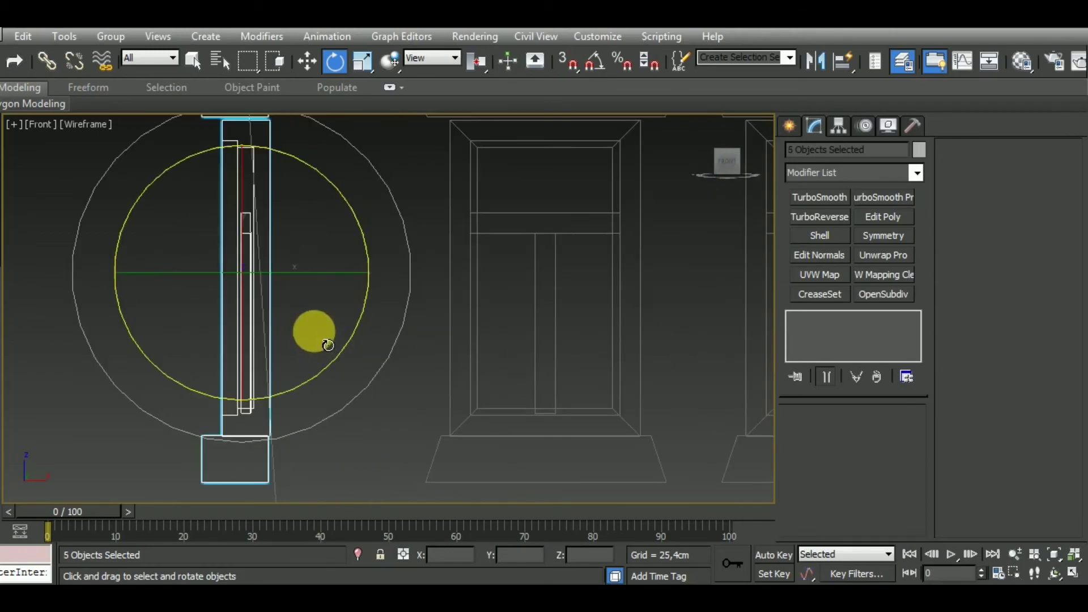
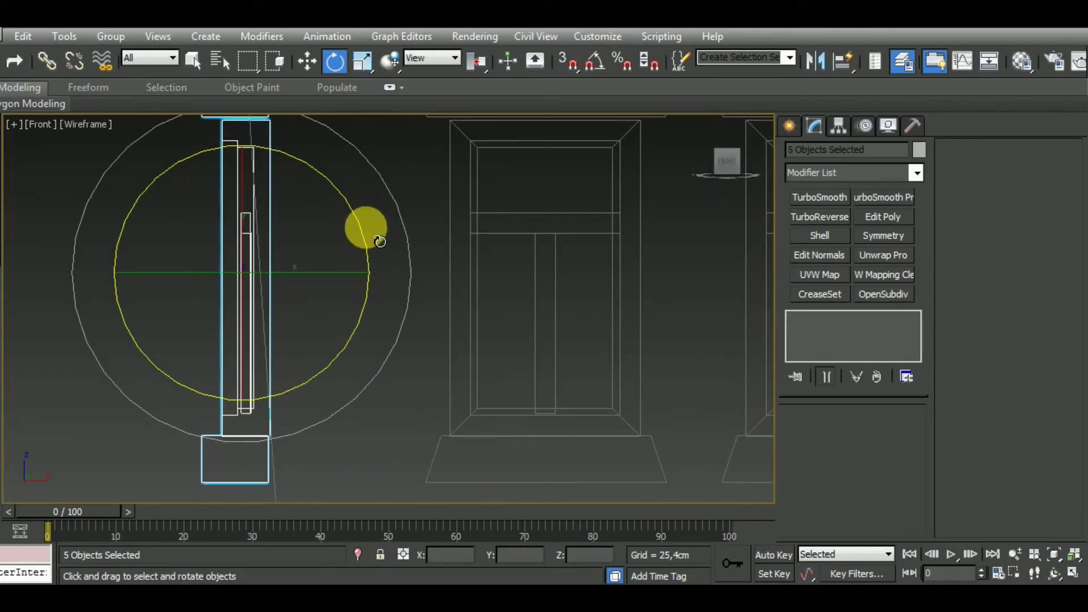
Step: Tilt the five selected side pieces slightly clockwise in the Front wireframe view
left_click_drag(380, 242, 377, 236)
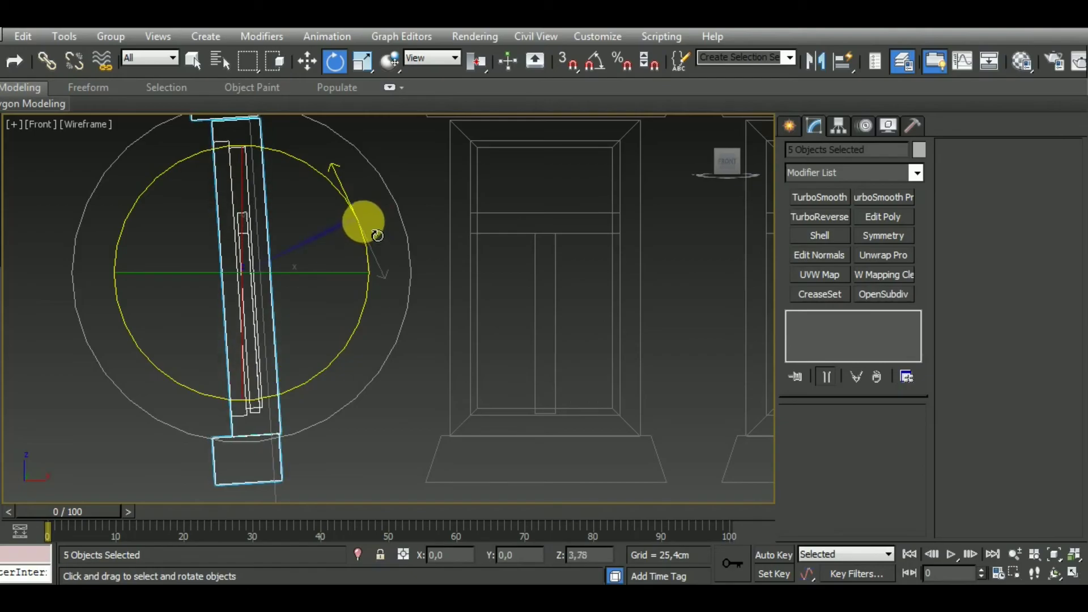
scroll(380, 244, "down", 3)
scroll(381, 250, "down", 2)
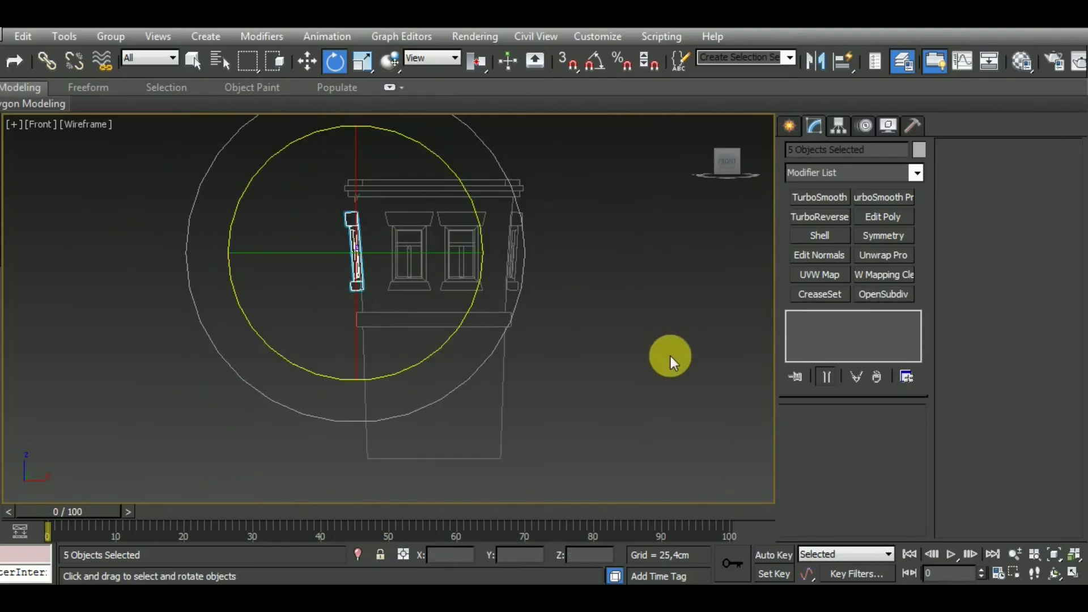
Step: Switch to shaded display and select the tower's main box, Box018
key("F3")
left_click(569, 376)
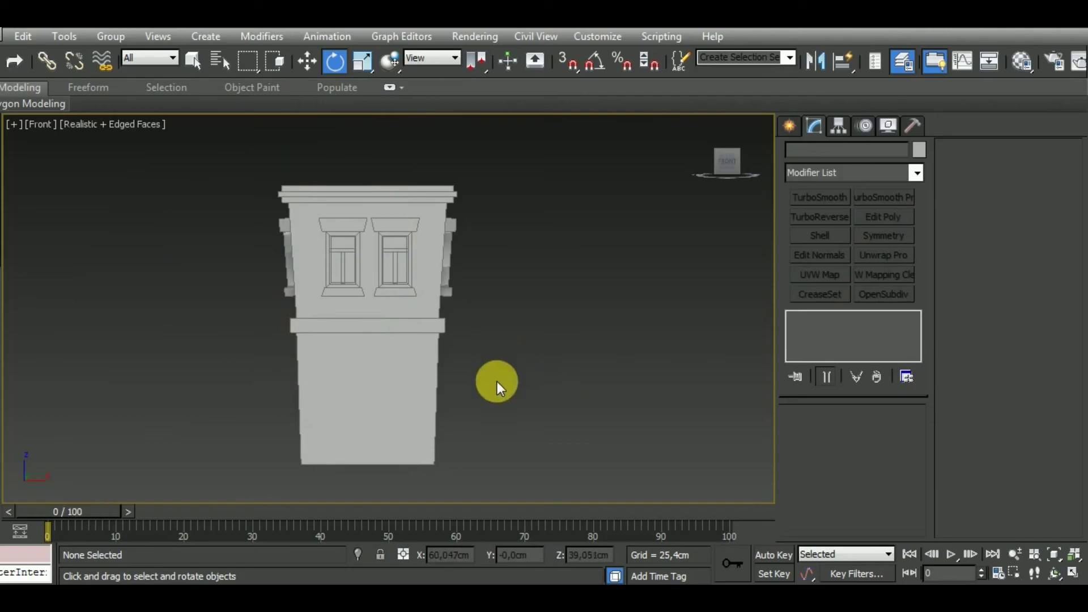
left_click(434, 397)
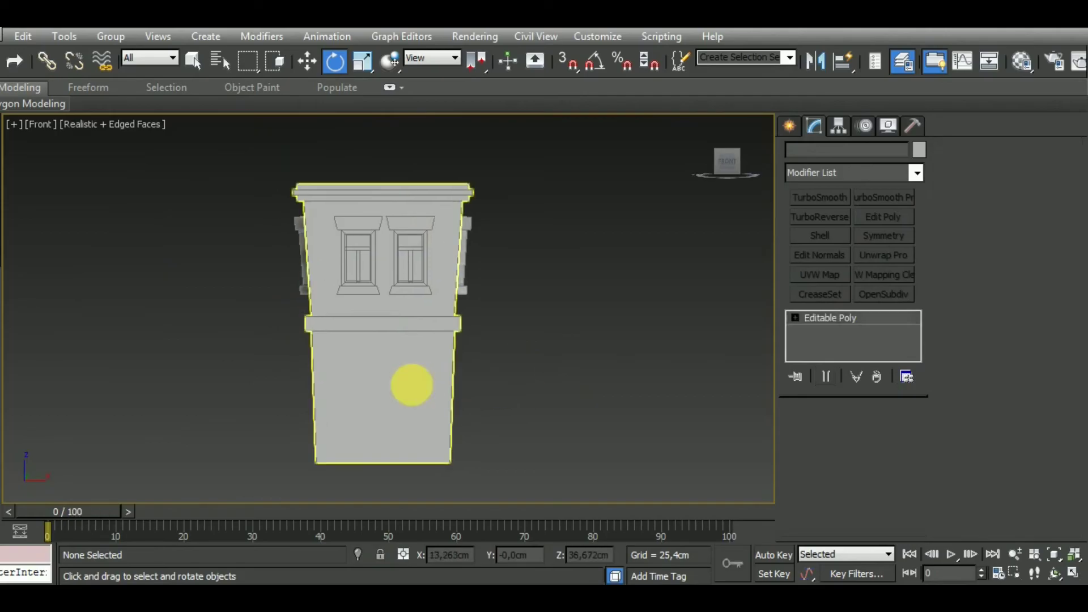
mouse_move(408, 384)
middle_mouse_down("alt")
mouse_move(657, 387)
mouse_move(627, 415)
mouse_move(610, 414)
mouse_move(583, 386)
middle_mouse_up("alt")
Step: Frame the upper wall in the Front view and enter Vertex mode on the box
key("p")
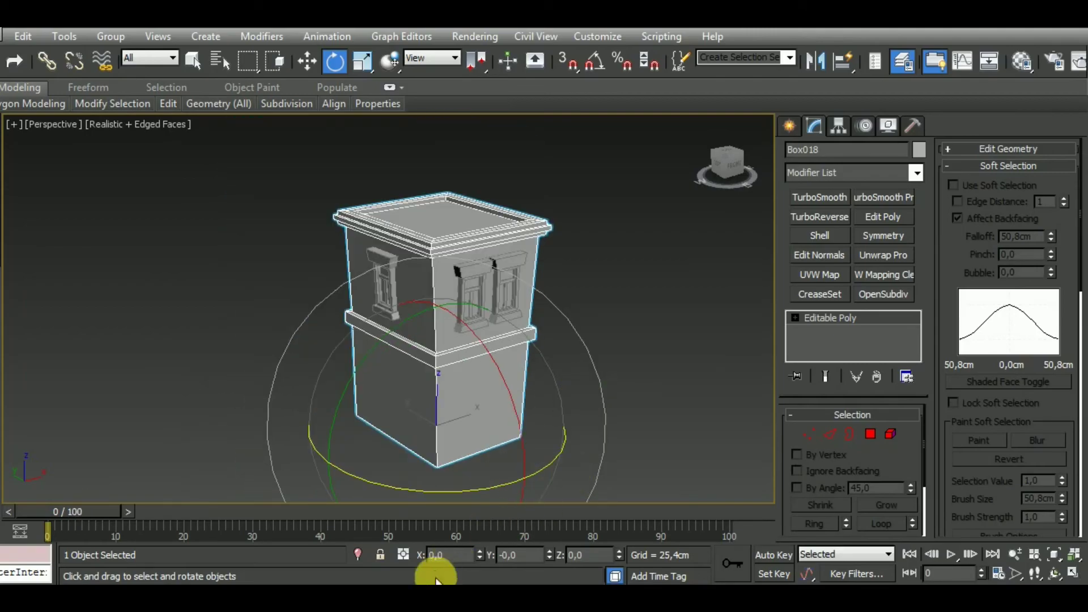
middle_click_drag(575, 473, 661, 407, "alt")
key("f")
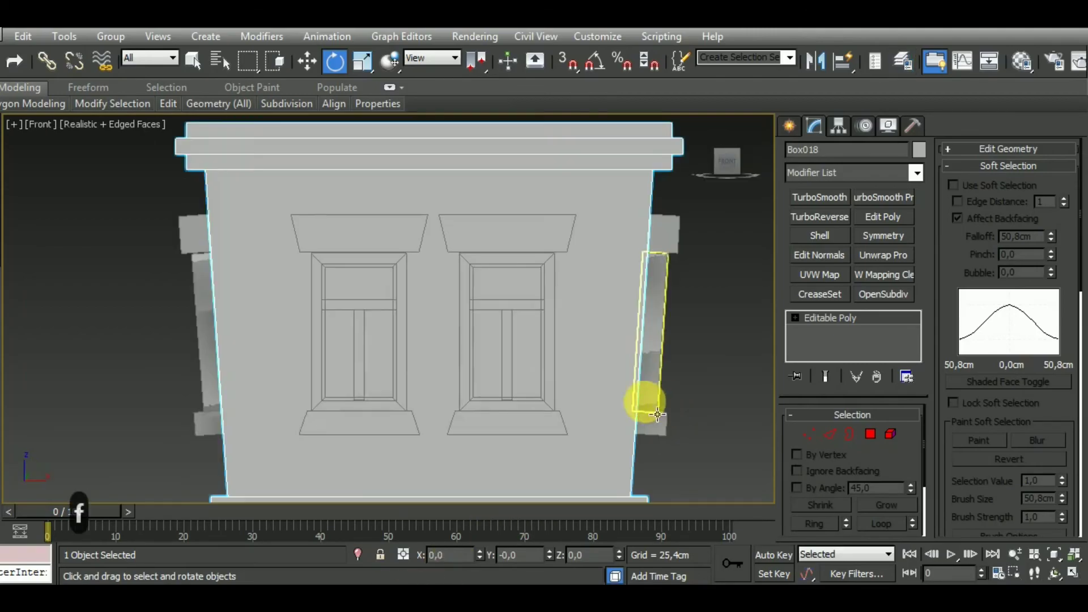
scroll(614, 365, "down", 3)
mouse_move(632, 365)
middle_mouse_down()
mouse_move(595, 323)
mouse_move(634, 412)
middle_mouse_up()
left_click(810, 430)
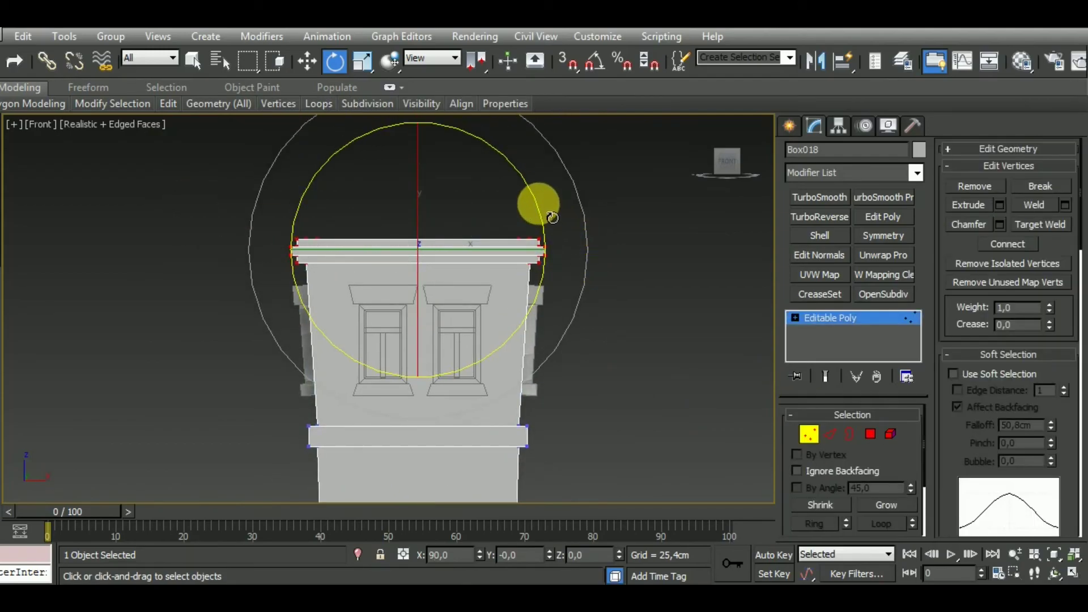
Step: Rotate the top slab vertices slightly, then exit Vertex mode
left_click_drag(553, 215, 553, 215)
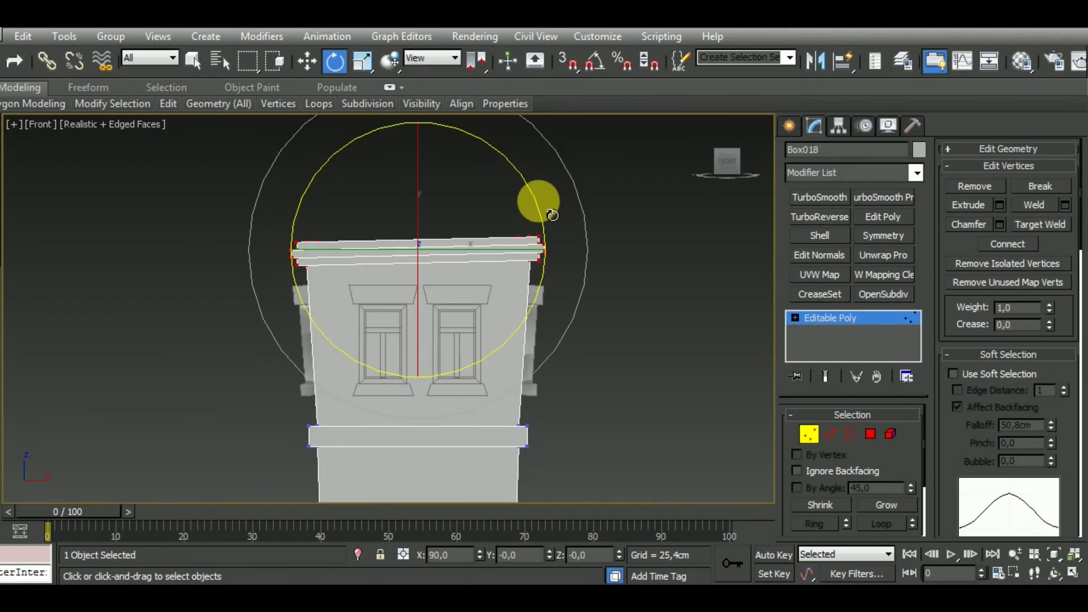
scroll(634, 351, "up", 2)
scroll(634, 348, "down", 4)
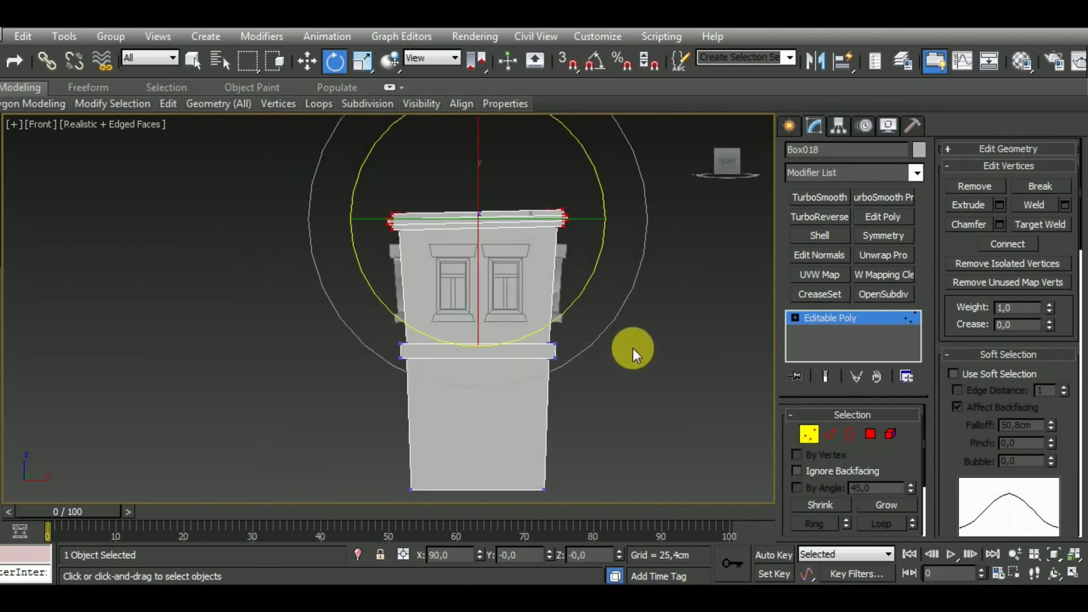
middle_click_drag(633, 412, 619, 403)
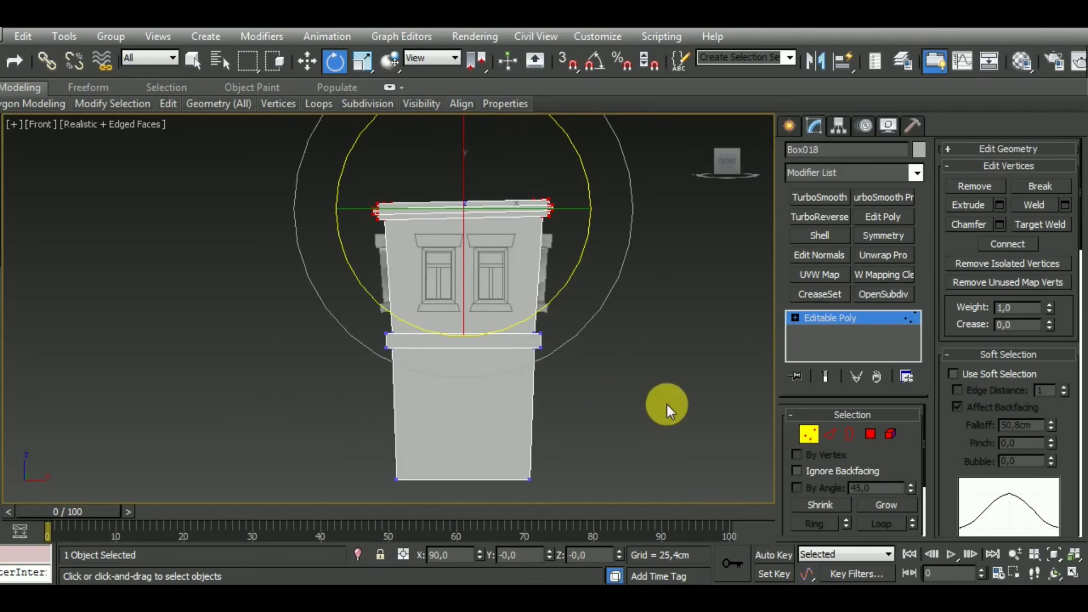
left_click(810, 434)
scroll(644, 406, "down", 1)
scroll(431, 243, "up", 2)
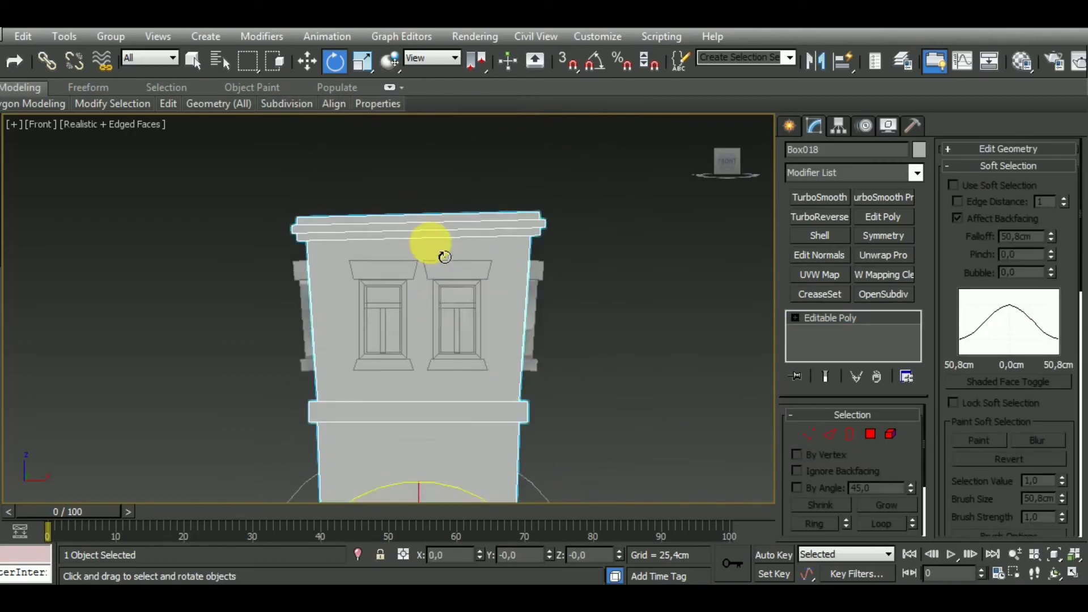
scroll(444, 257, "down", 2)
mouse_move(612, 325)
middle_mouse_down("alt")
mouse_move(723, 353)
mouse_move(820, 349)
mouse_move(664, 362)
mouse_move(554, 325)
mouse_move(646, 335)
mouse_move(662, 269)
mouse_move(624, 338)
mouse_move(469, 312)
middle_mouse_up("alt")
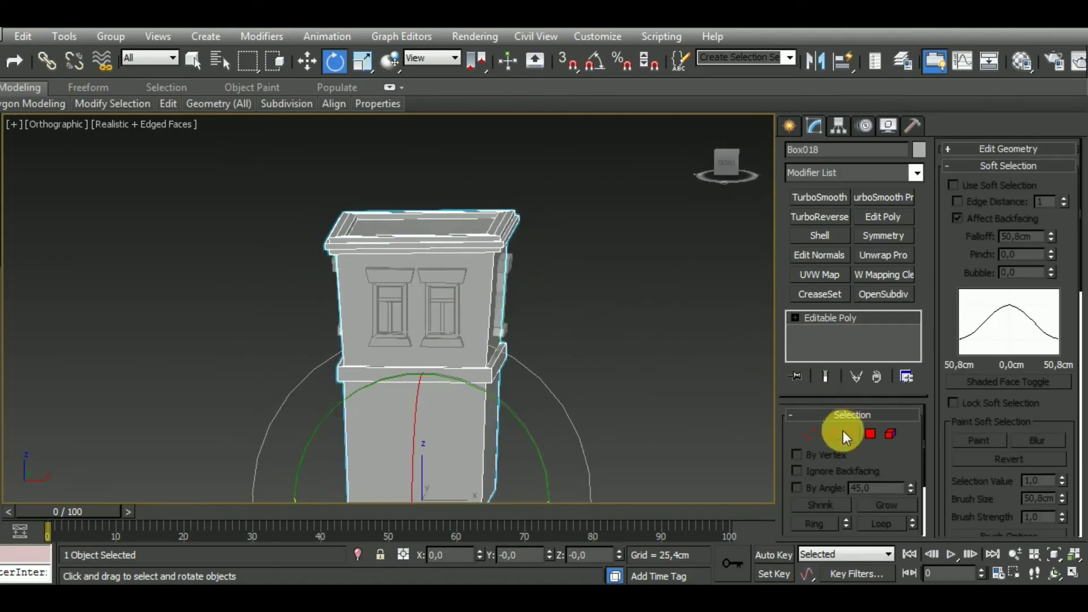
Step: In Edge mode, select the upper wall's vertical side edges in the Front view
left_click(830, 435)
middle_click_drag(644, 386, 649, 395)
key("f")
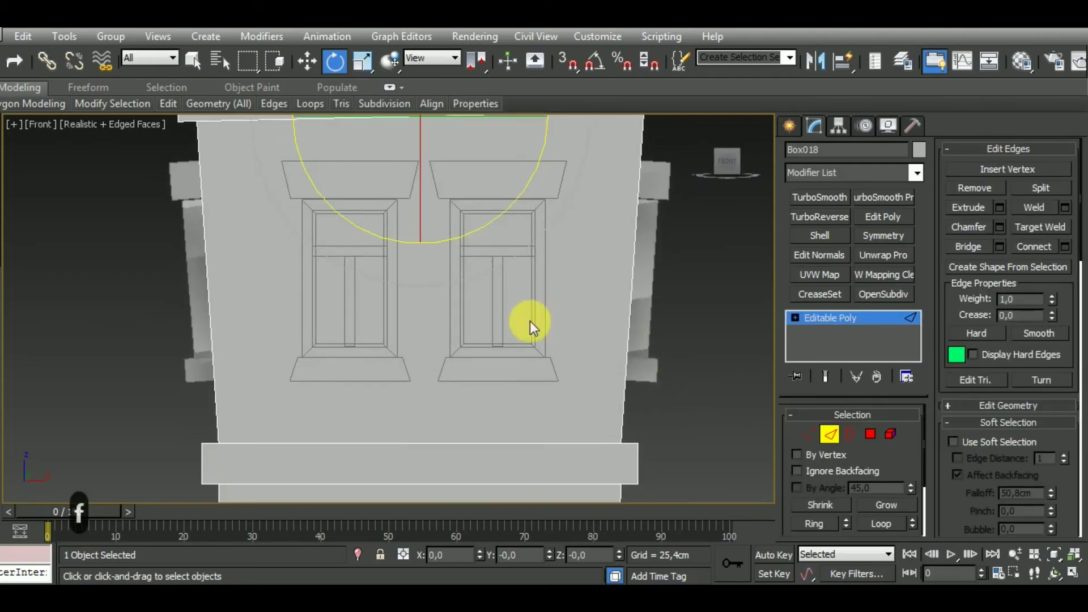
left_click_drag(115, 240, 764, 335)
middle_click_drag(702, 409, 635, 406)
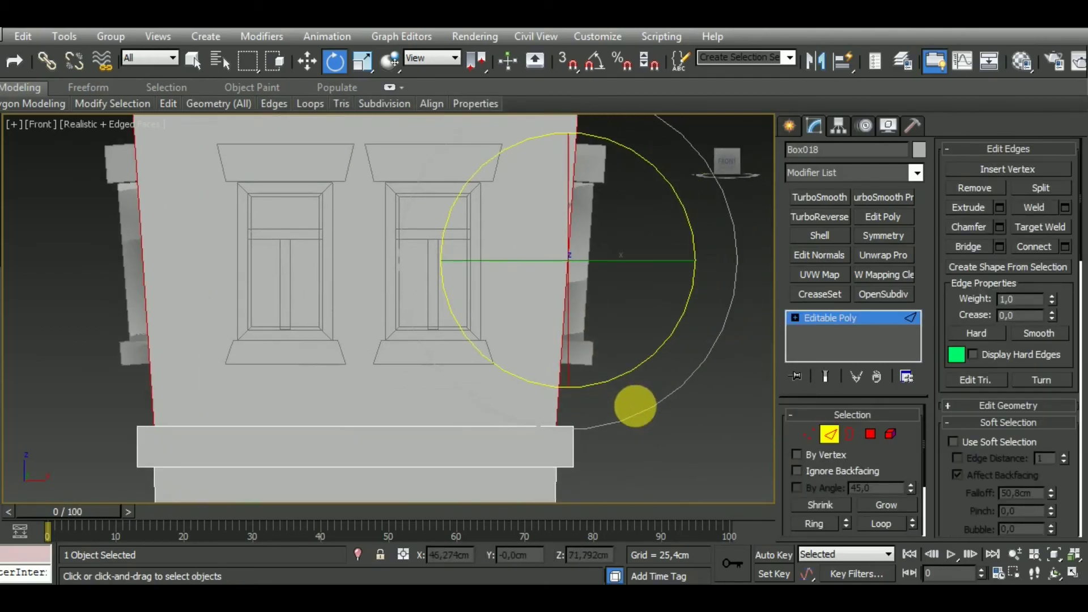
Step: Connect the selected edges with 8 segments and Slide 0
key("ctrl+shift+e")
right_click(399, 367)
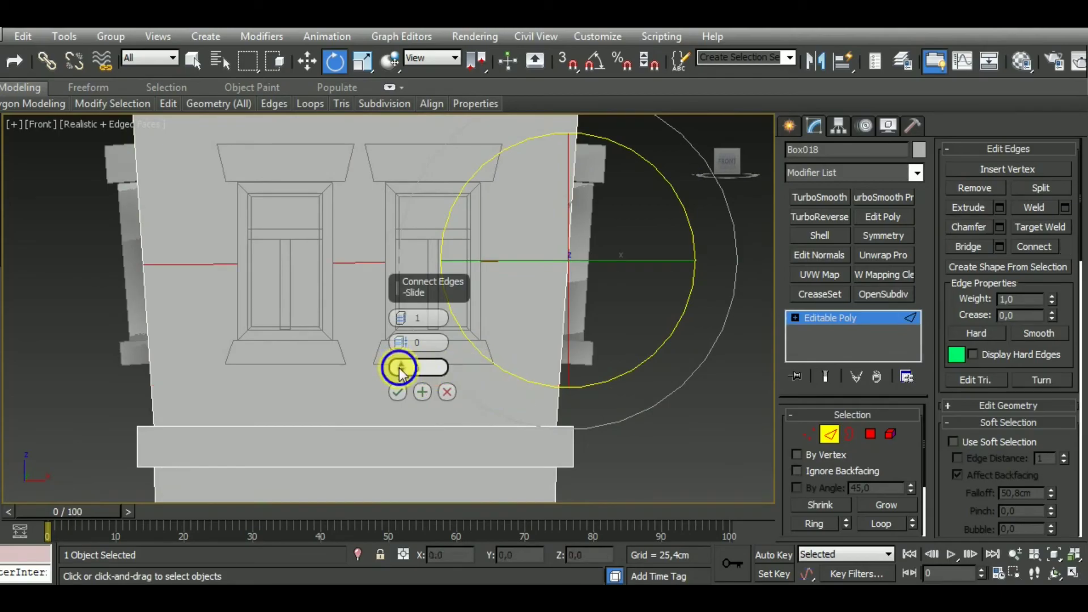
left_click_drag(403, 320, 399, 315)
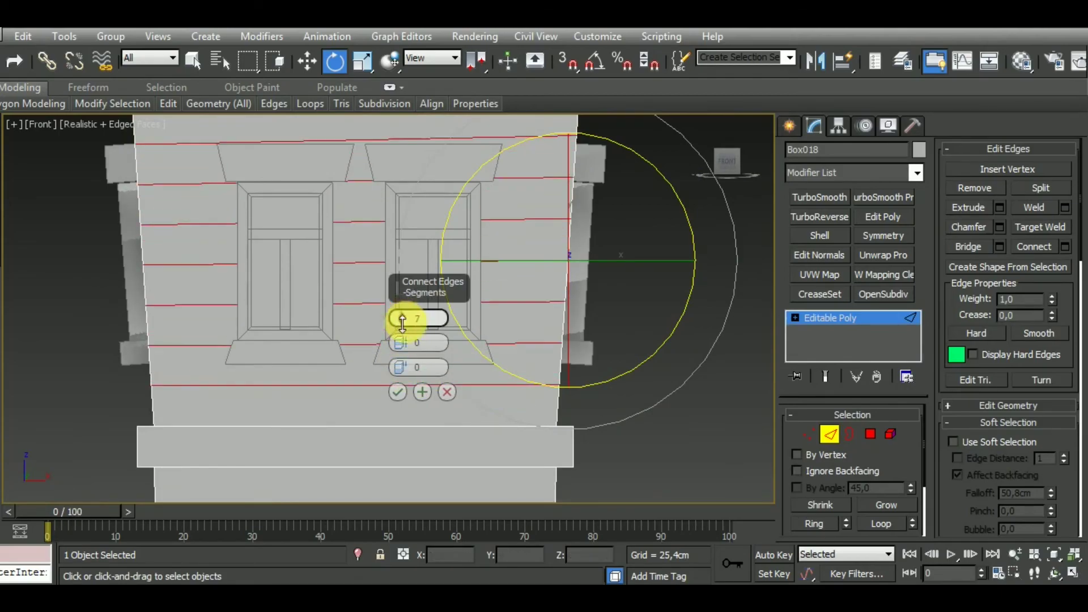
scroll(658, 413, "down", 2)
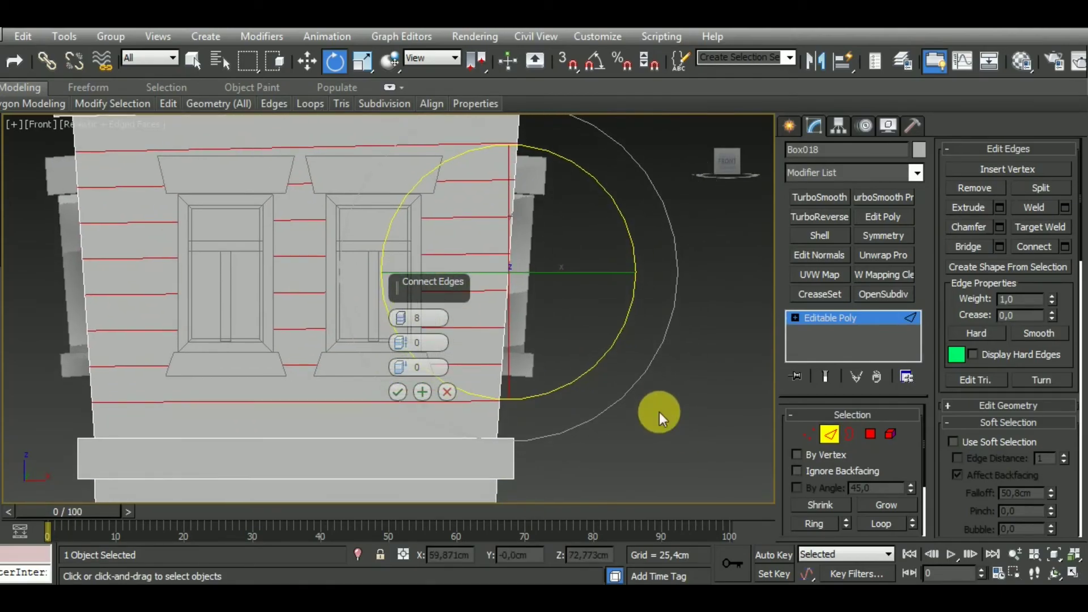
scroll(659, 413, "down", 3)
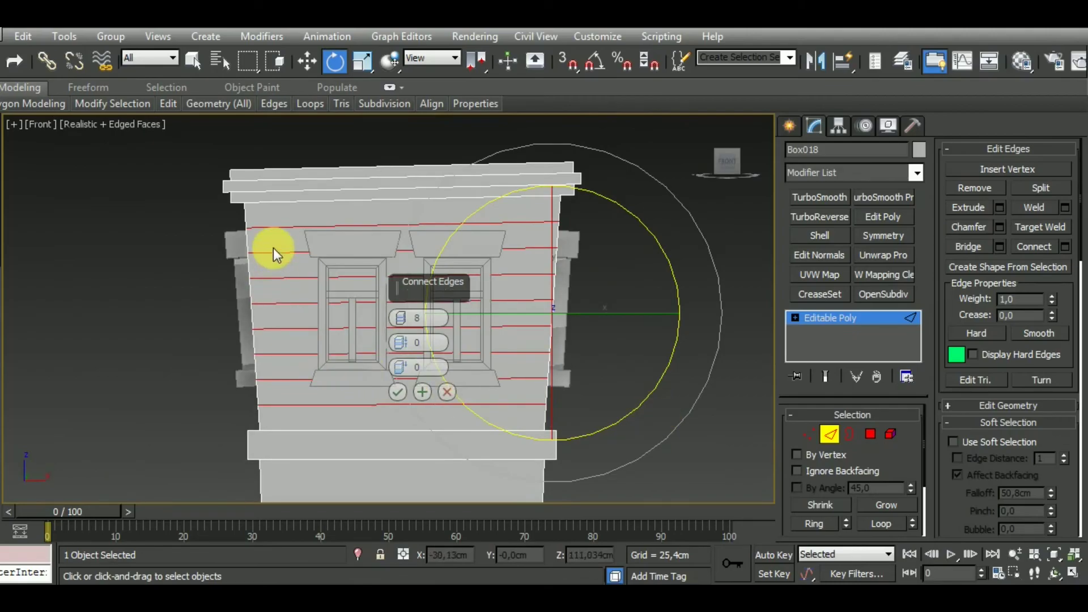
left_click(399, 393)
Step: Insert a Swift Loop edge loop just under the roof cornice
mouse_move(604, 430)
middle_mouse_down()
mouse_move(554, 395)
mouse_move(520, 436)
middle_mouse_up()
scroll(553, 396, "up", 3)
scroll(473, 442, "up", 2)
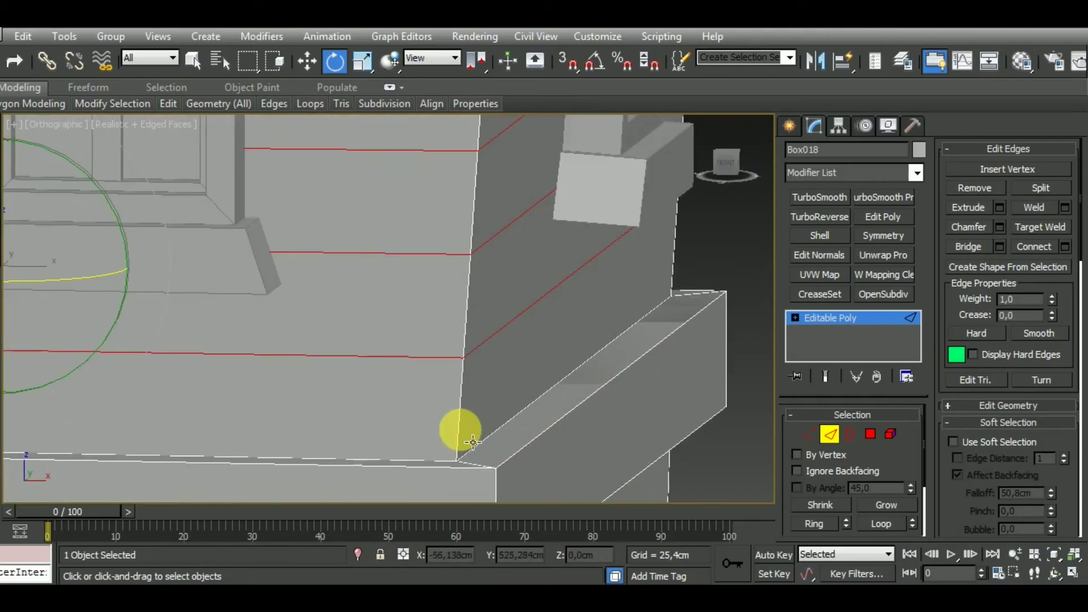
key("shift+alt+w")
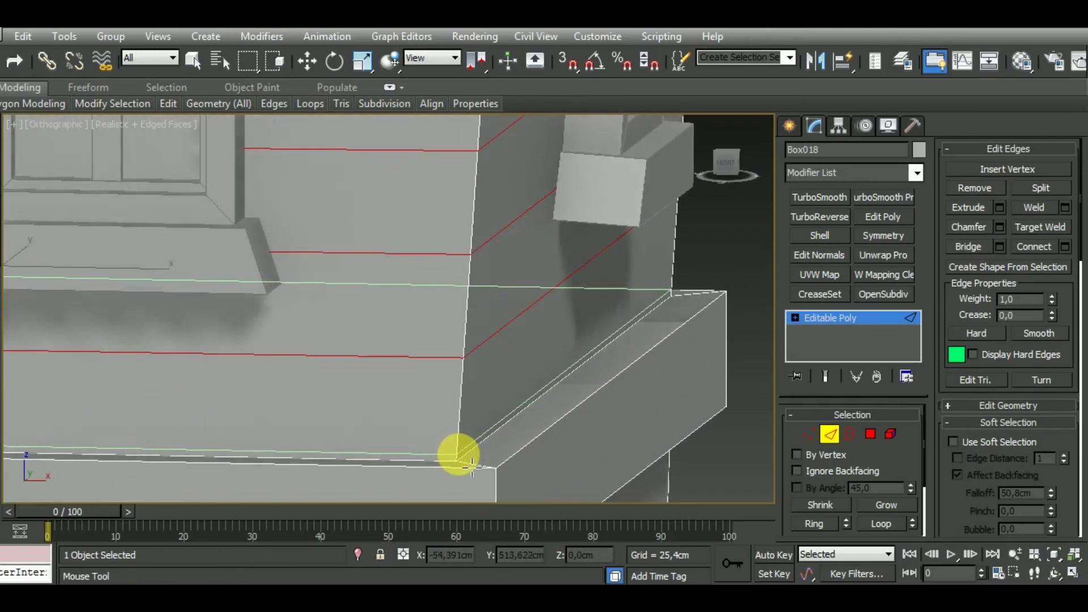
scroll(454, 450, "down", 3)
scroll(527, 462, "down", 2)
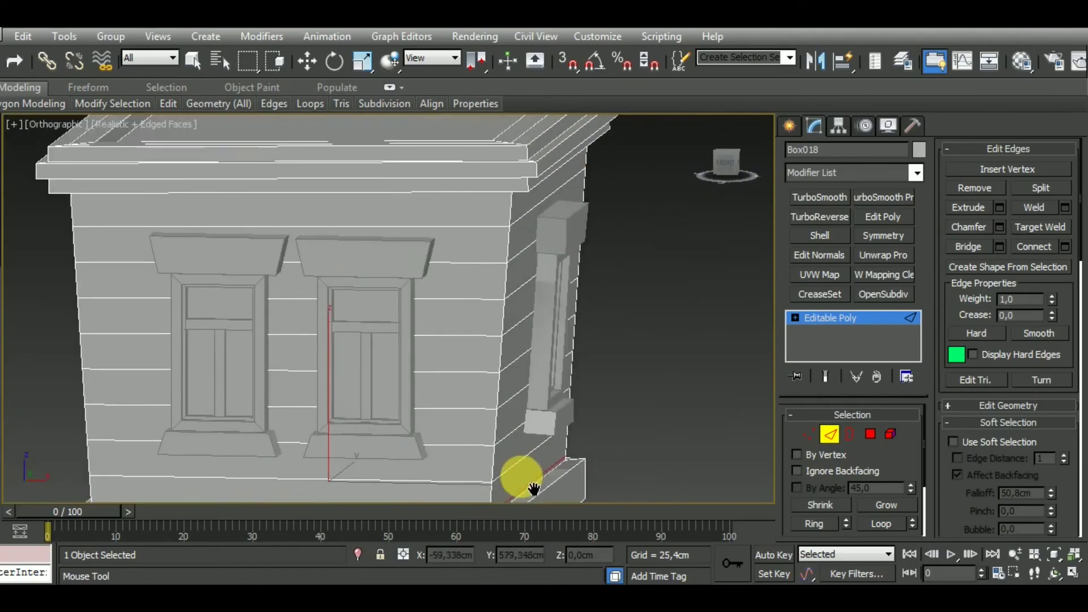
scroll(517, 478, "down", 2)
scroll(497, 303, "up", 2)
scroll(466, 242, "up", 2)
scroll(476, 219, "up", 2)
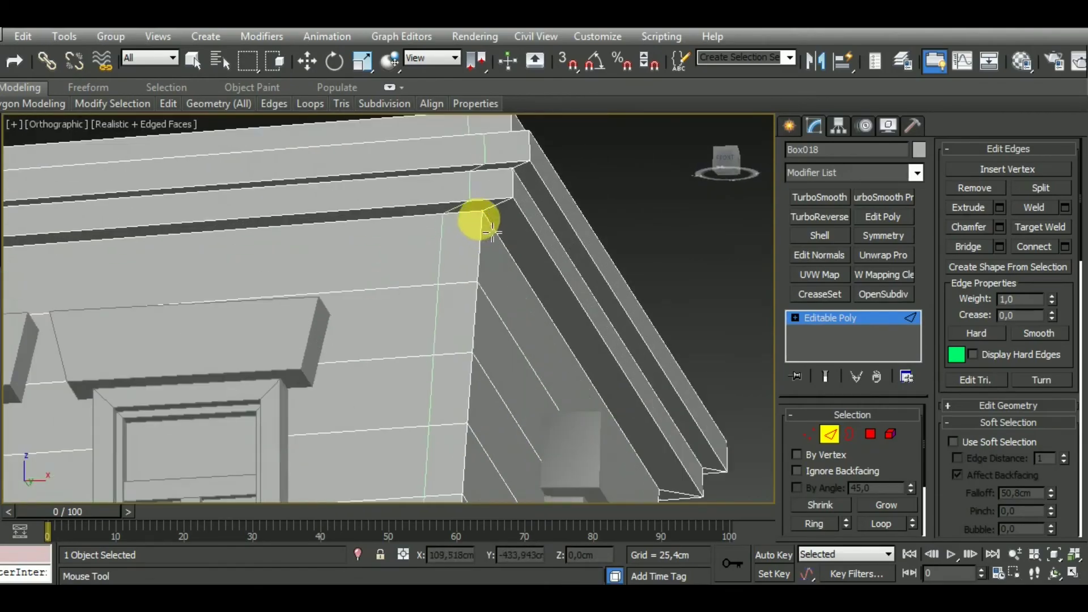
scroll(495, 235, "up", 2)
left_click(479, 220)
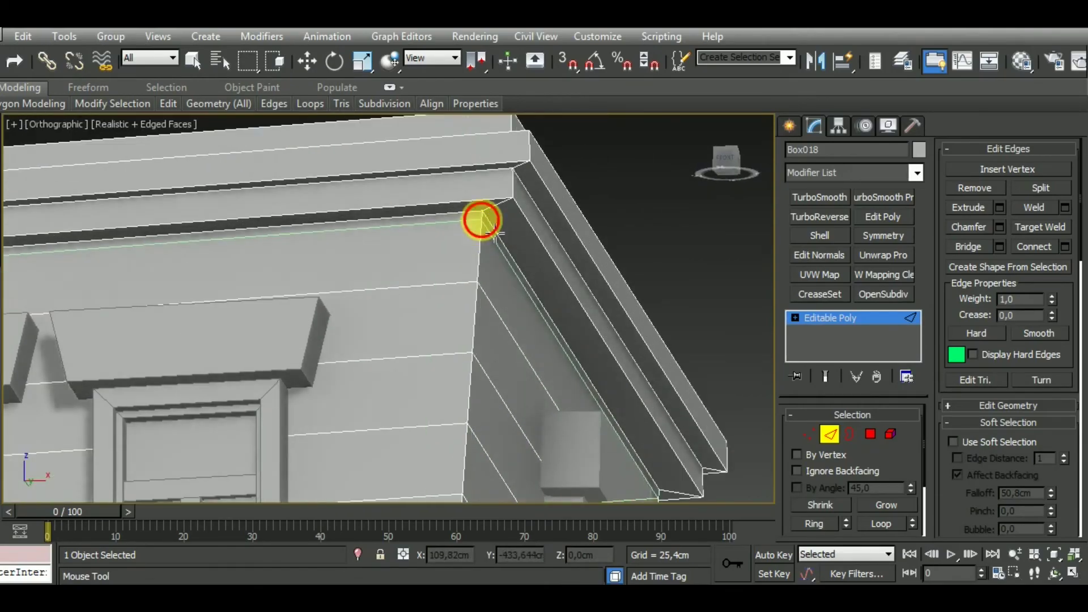
Step: Switch to the Move tool and orbit to show the tower's left side
key("w")
scroll(486, 299, "down", 2)
scroll(503, 212, "down", 3)
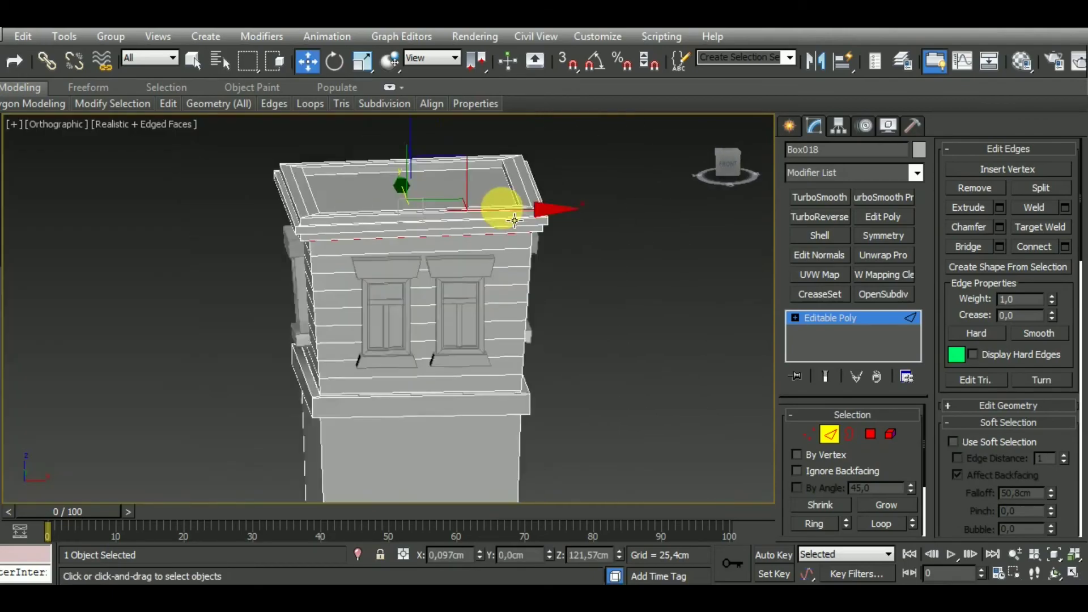
scroll(542, 276, "down", 2)
mouse_move(542, 270)
middle_mouse_down("alt")
mouse_move(577, 253)
mouse_move(620, 260)
mouse_move(505, 260)
mouse_move(568, 301)
mouse_move(572, 356)
mouse_move(556, 348)
middle_mouse_up("alt")
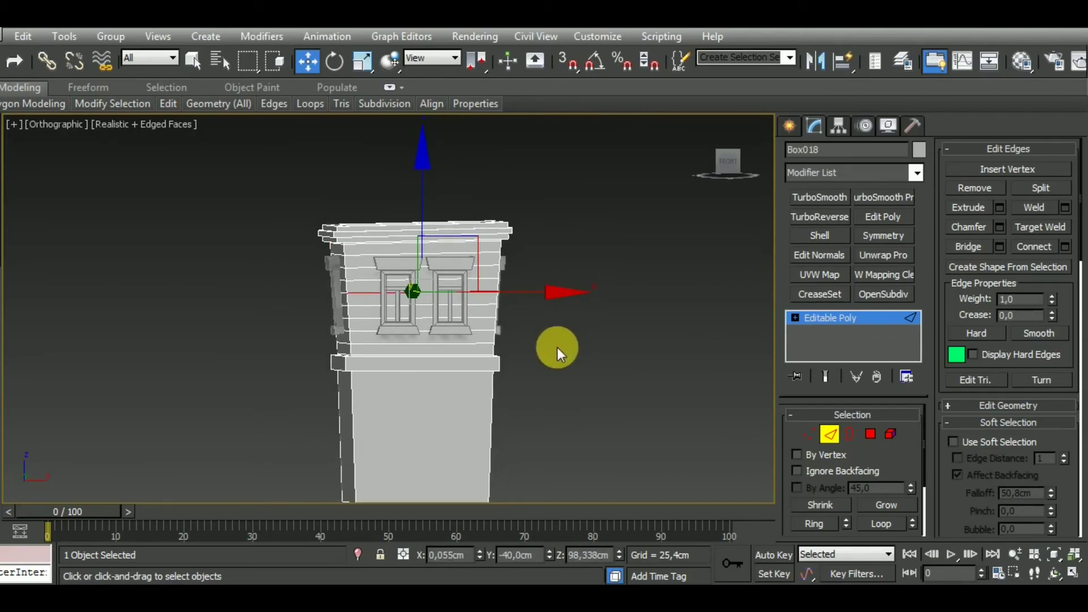
Step: Connect the selected horizontal edge ring with 2 segments pinched about 83 toward the corners
key("ctrl+a")
key("c")
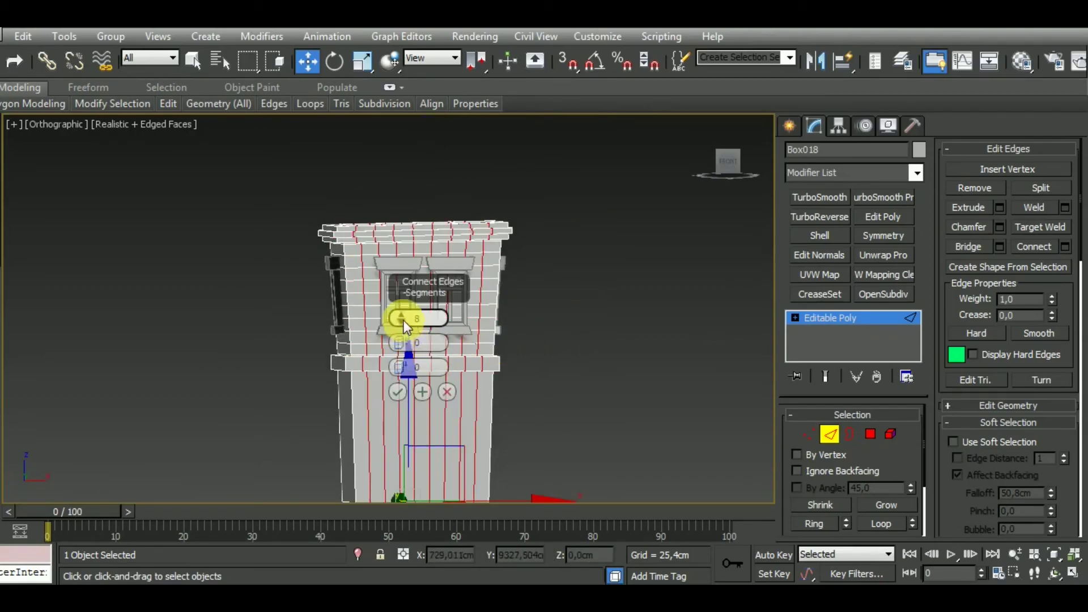
left_click(403, 318)
left_click_drag(400, 340, 367, 89)
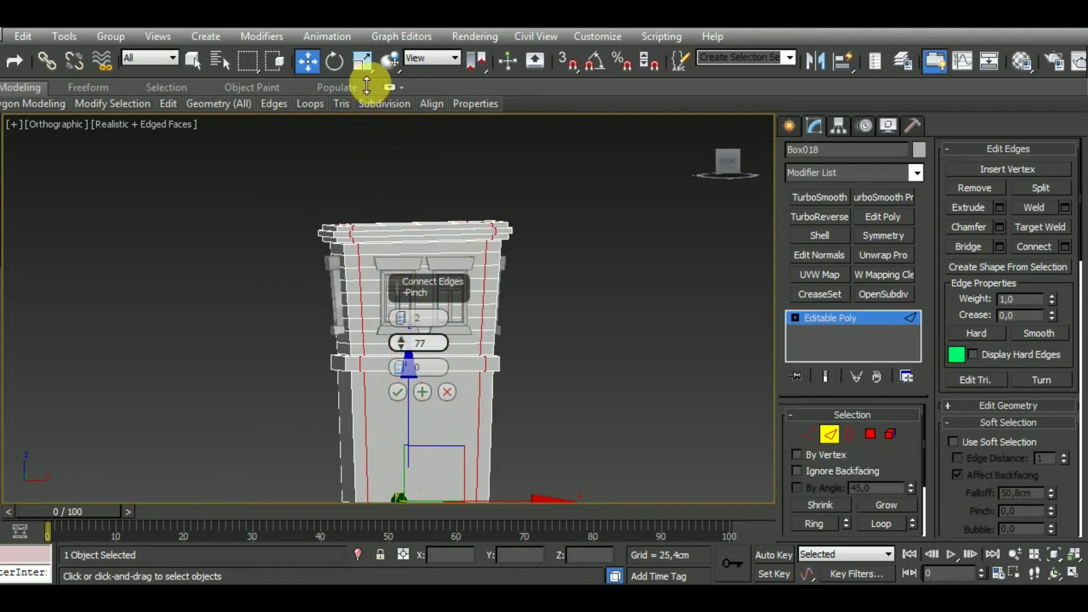
left_click(397, 392)
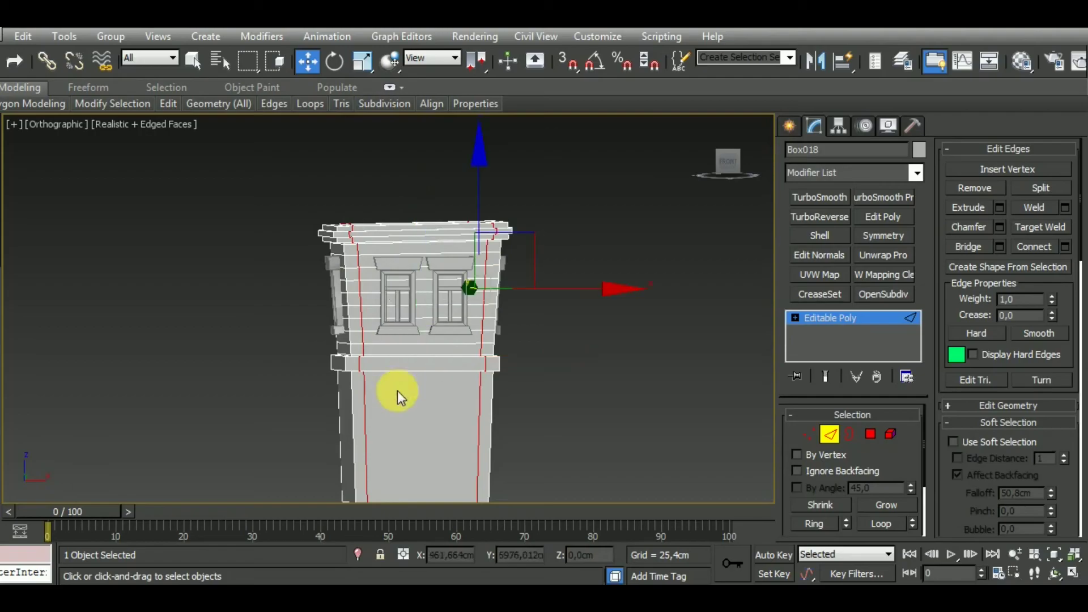
scroll(445, 378, "down", 1)
scroll(438, 393, "down", 1)
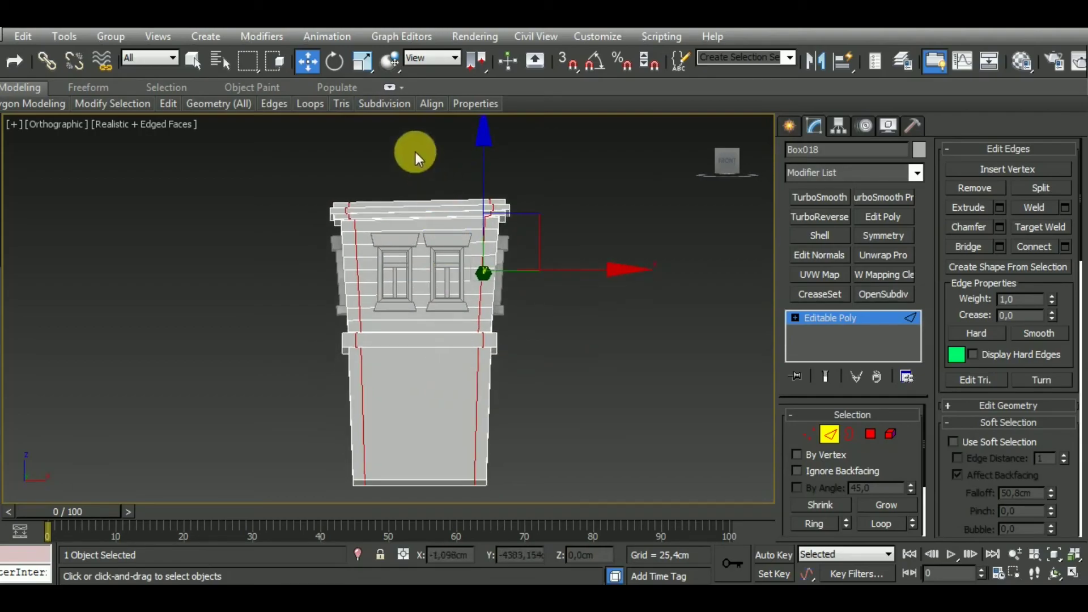
Step: Add another 2-segment pinched connect on a second edge ring
key("alt+r")
key("c")
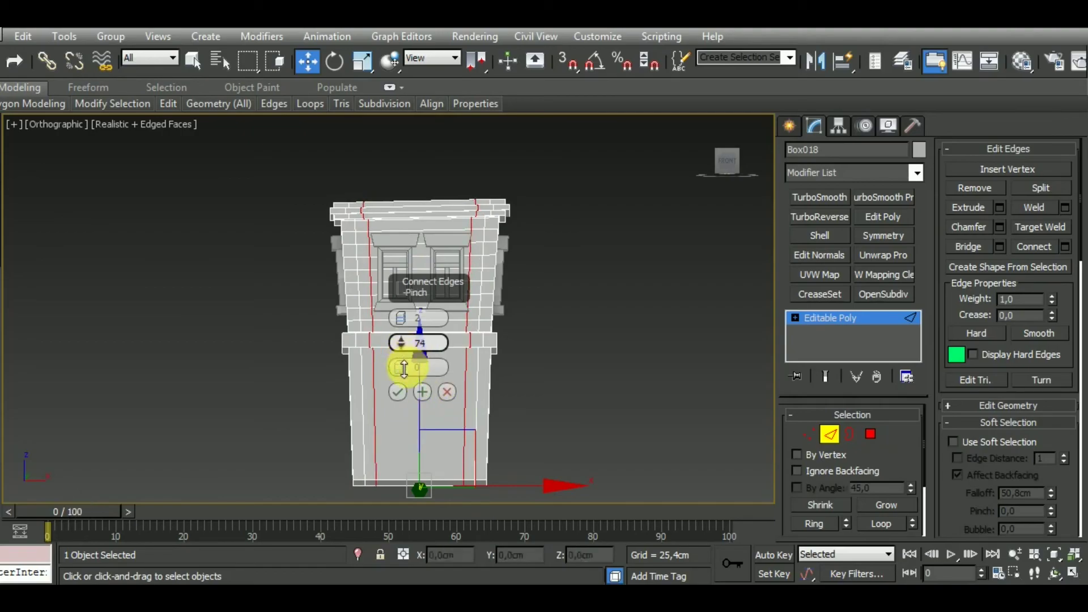
left_click_drag(405, 344, 406, 341)
left_click(398, 392)
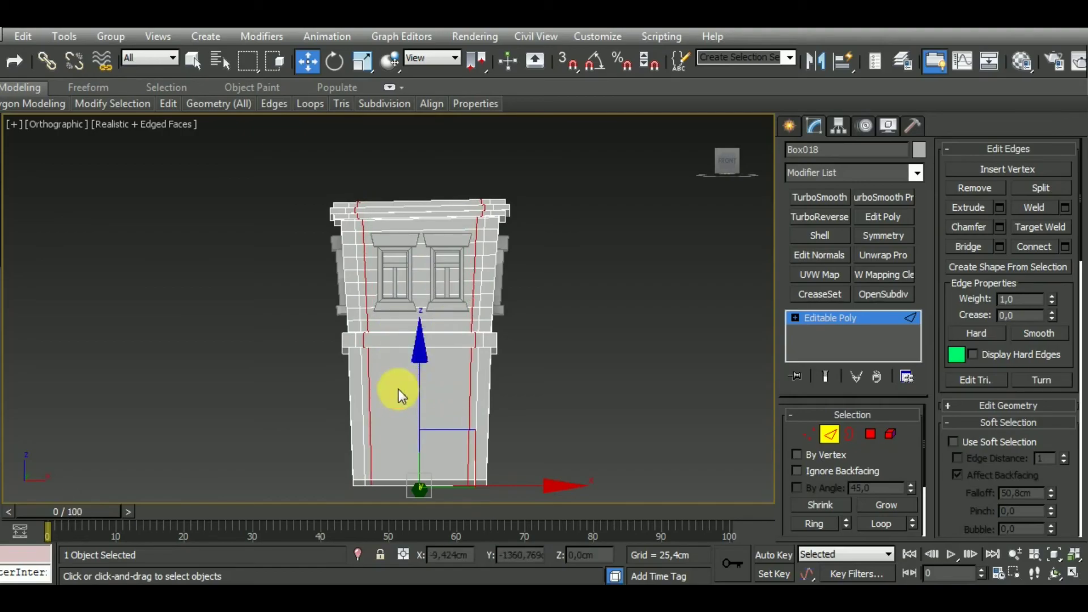
middle_click_drag(510, 420, 683, 442, "alt")
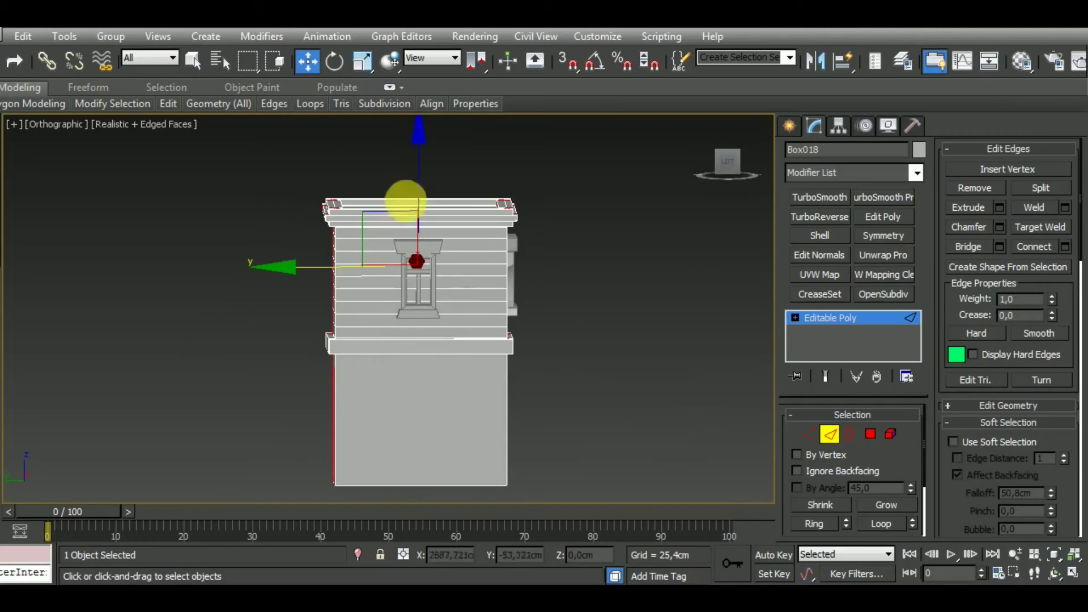
Step: Add pinched 2-segment connects on the side faces' horizontal edge rings
key("c")
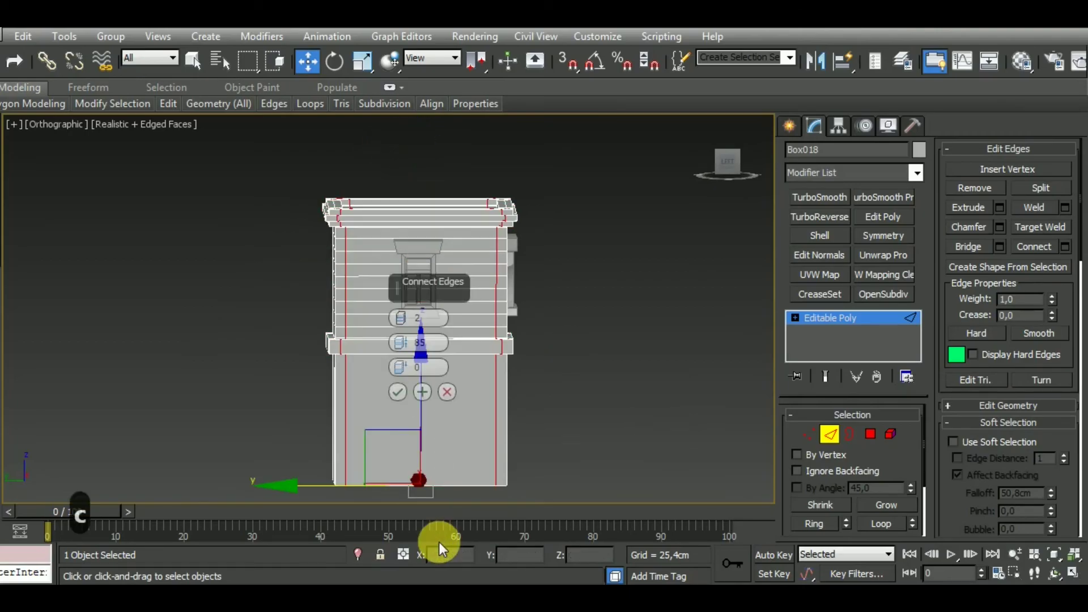
left_click_drag(401, 342, 403, 364)
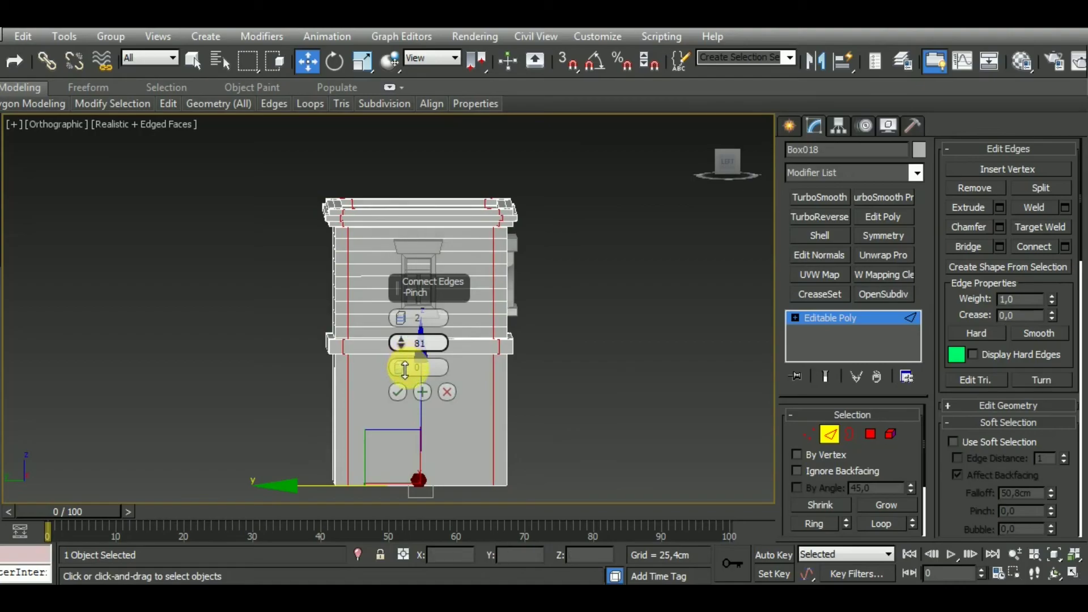
left_click_drag(405, 369, 405, 366)
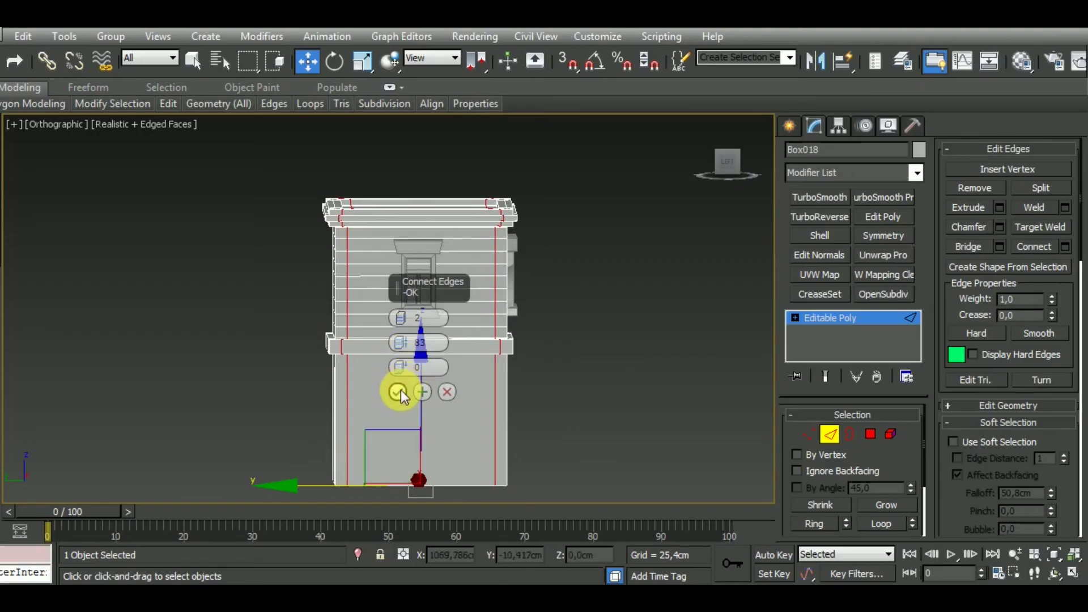
left_click(398, 391)
key("alt+r")
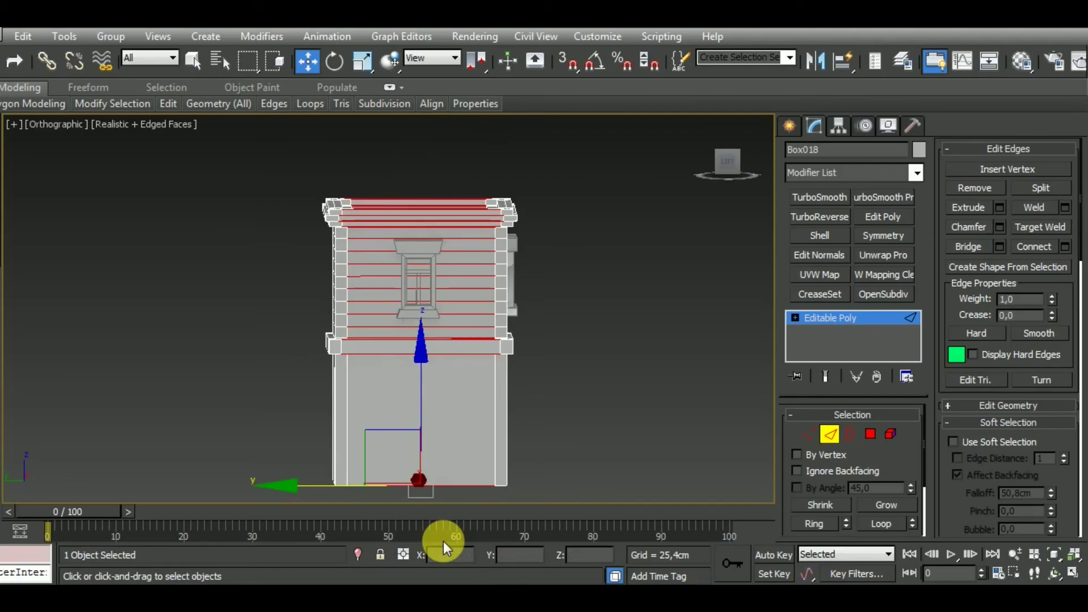
key("c")
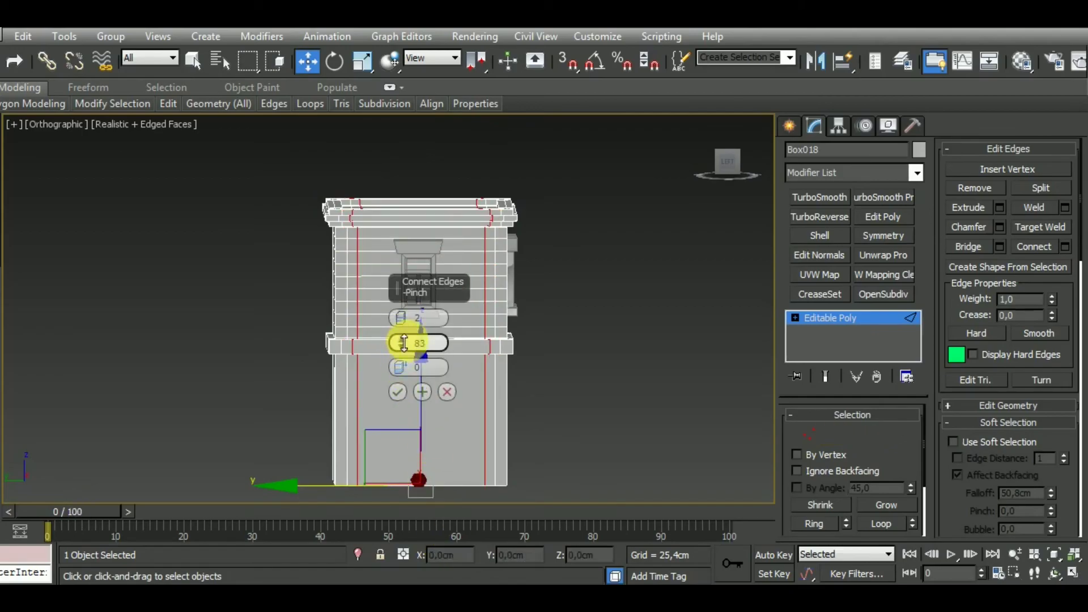
left_click_drag(401, 343, 404, 339)
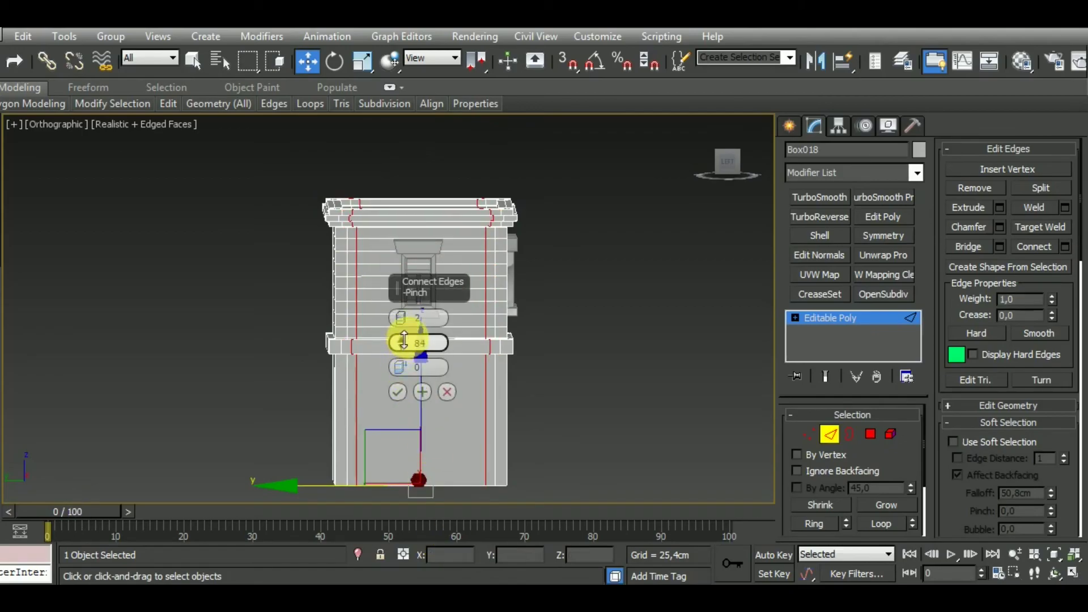
left_click(397, 392)
mouse_move(528, 461)
middle_mouse_down("alt")
mouse_move(531, 475)
mouse_move(455, 478)
middle_mouse_up("alt")
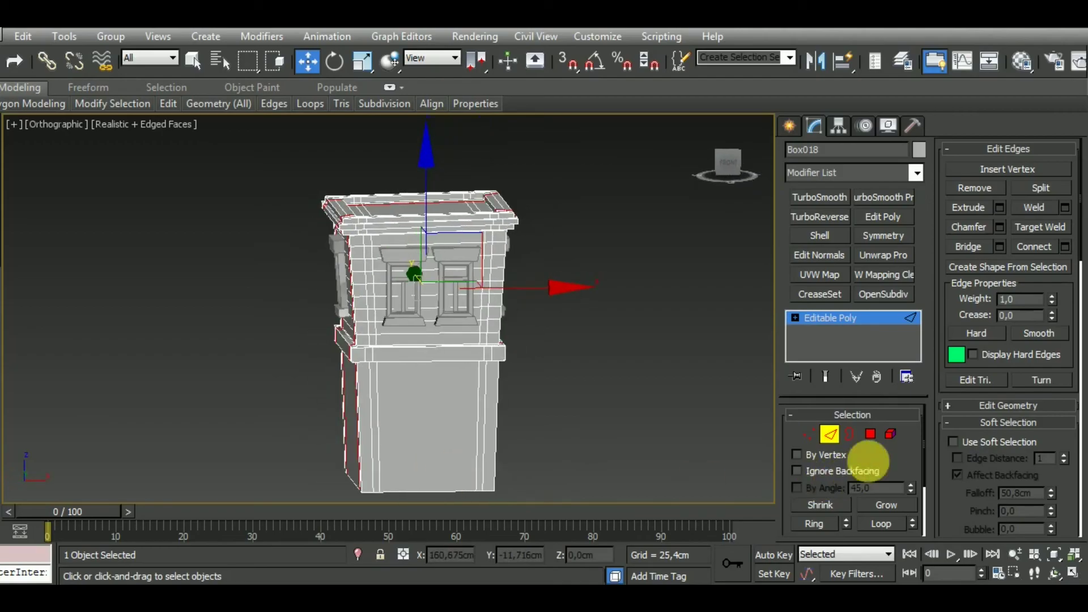
Step: In Polygon mode, select the alternating quoin polygons down the first corner
left_click(871, 434)
scroll(592, 469, "up", 3)
scroll(486, 347, "up", 3)
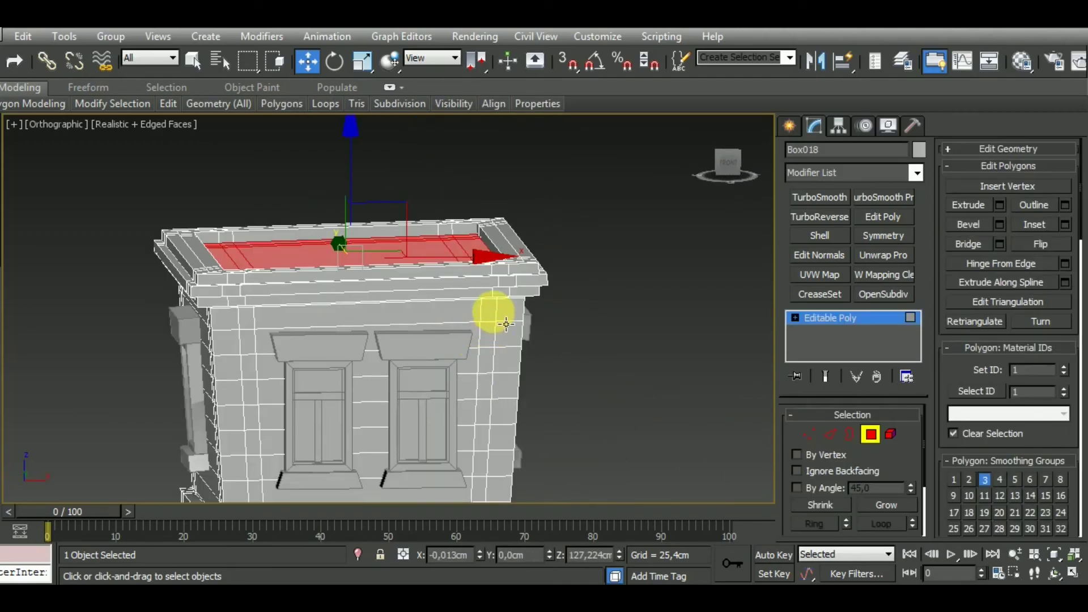
mouse_move(506, 324)
middle_mouse_down("alt")
mouse_move(651, 401)
mouse_move(573, 359)
middle_mouse_up("alt")
left_click(505, 308)
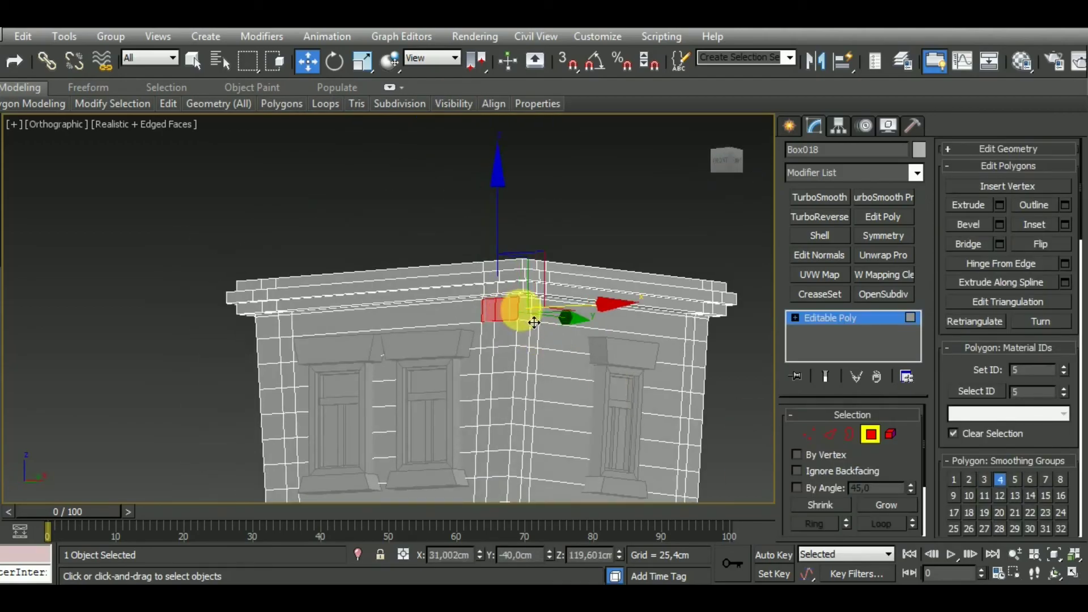
left_click(530, 311, "ctrl")
left_click(513, 334, "ctrl")
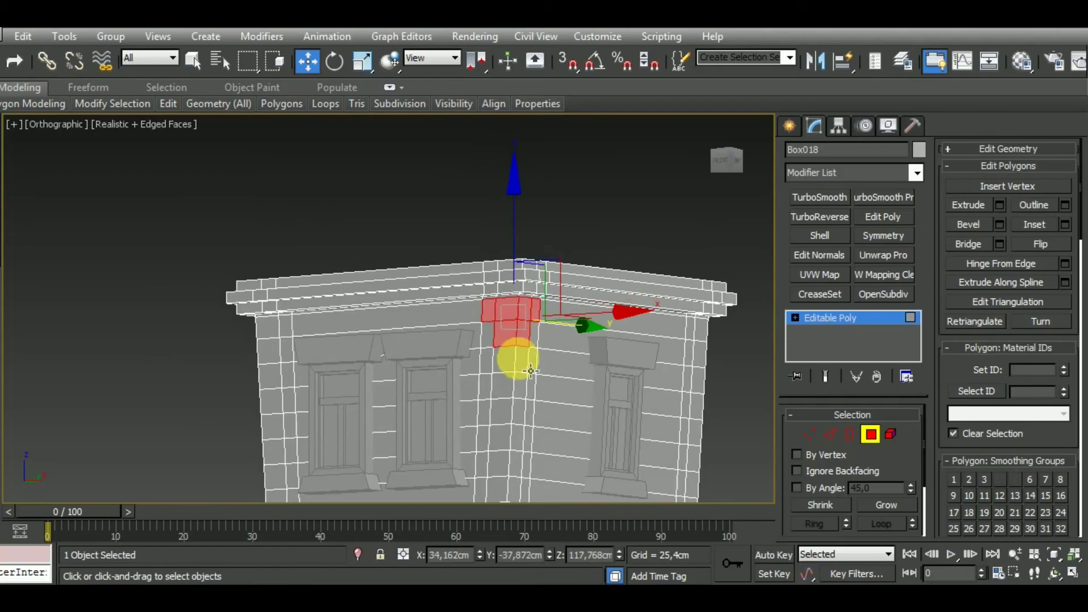
left_click(527, 363, "ctrl")
left_click(522, 390, "ctrl")
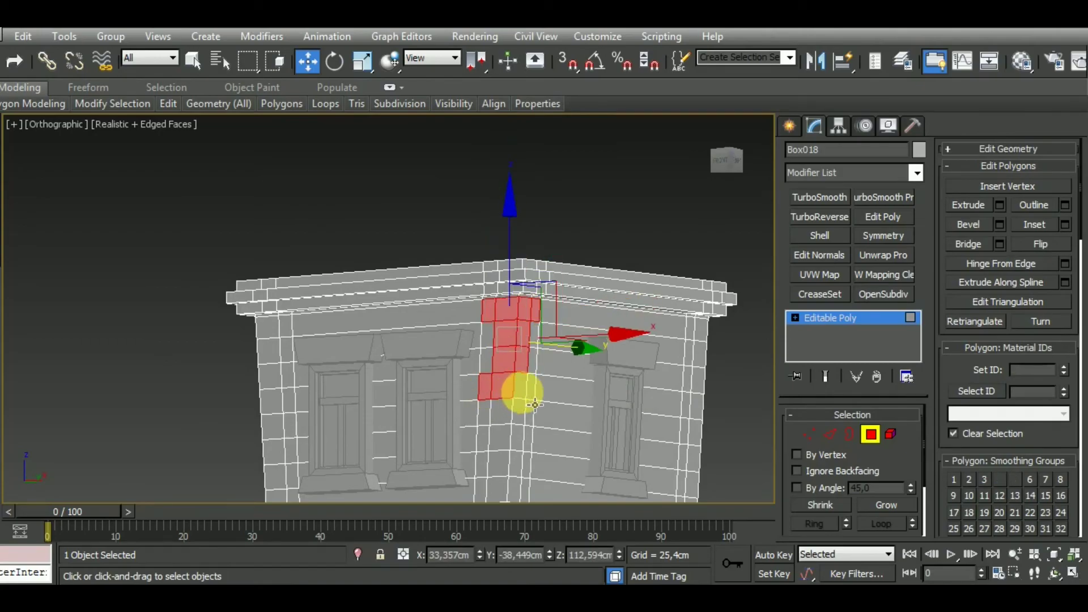
left_click(513, 409, "ctrl")
left_click(517, 433, "ctrl")
Step: Add the lower rows of quoin polygons on the first corner
middle_click_drag(518, 437, 530, 367)
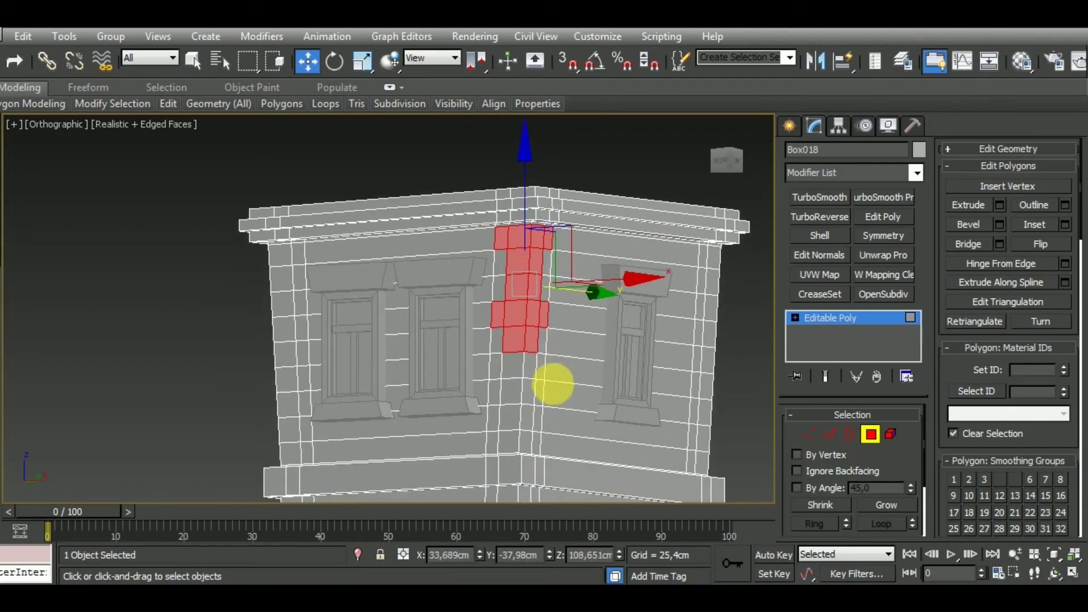
left_click(508, 366, "ctrl")
left_click(529, 369, "ctrl")
left_click(532, 392, "ctrl")
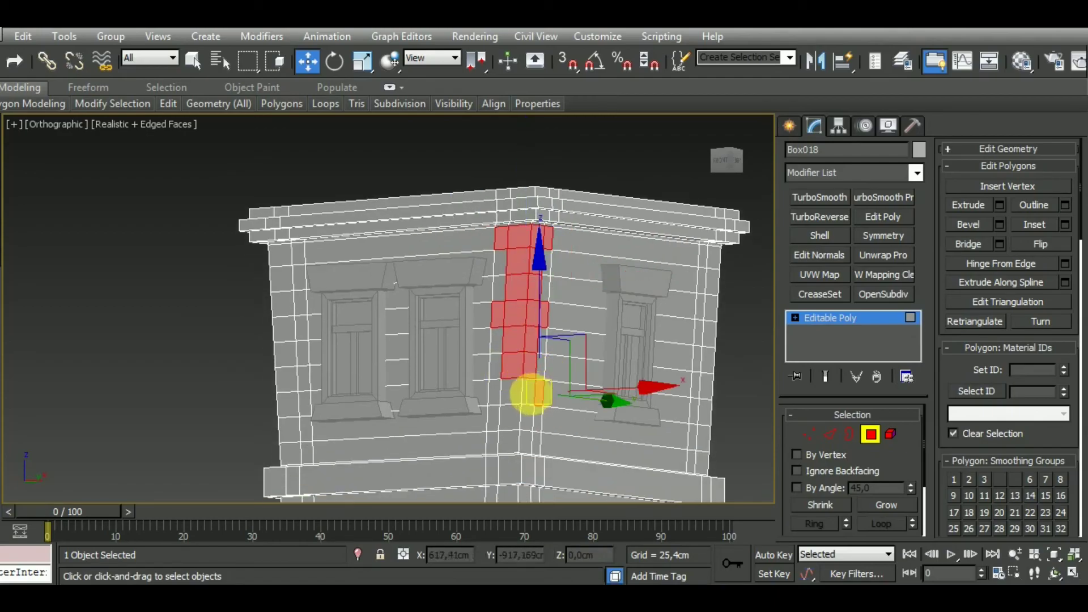
left_click(498, 391, "ctrl")
left_click(504, 419, "ctrl")
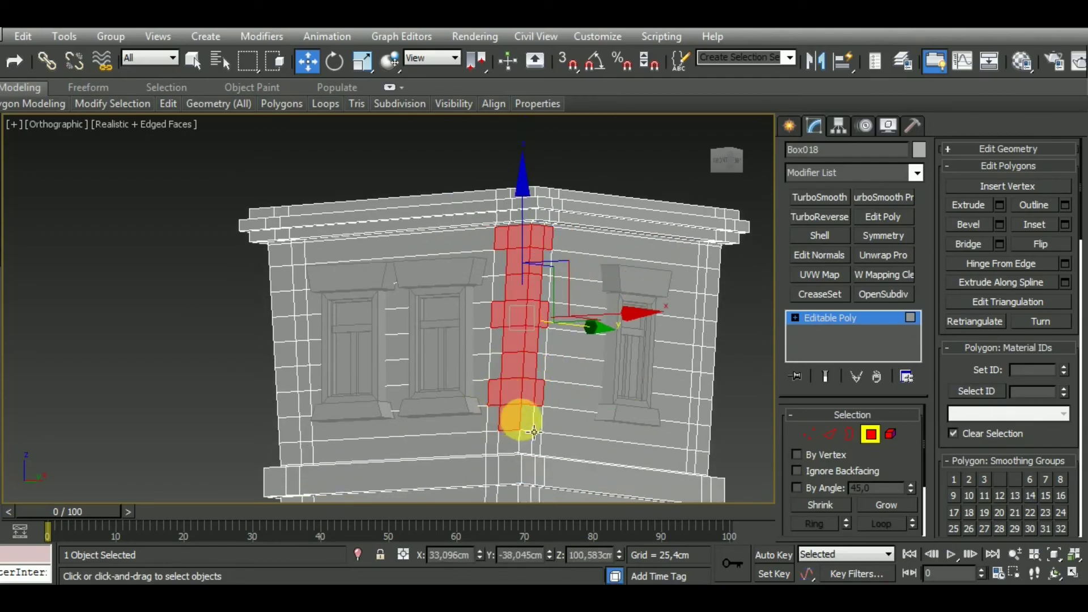
Step: Add the quoin polygons running down the second corner
mouse_move(518, 442)
middle_mouse_down("alt")
mouse_move(501, 460)
mouse_move(534, 444)
mouse_move(409, 393)
mouse_move(503, 413)
mouse_move(518, 400)
middle_mouse_up("alt")
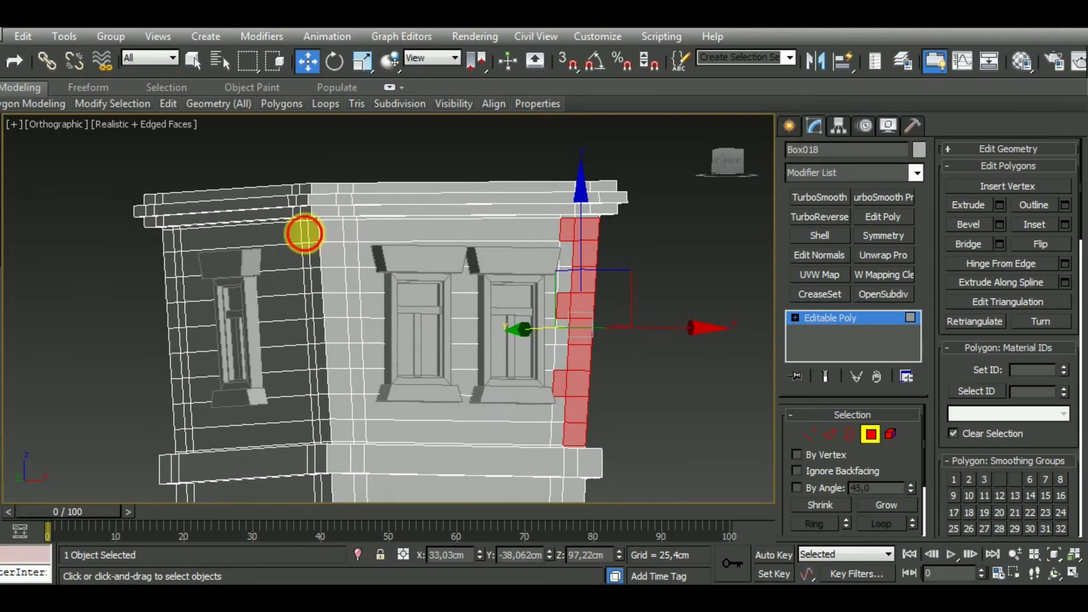
left_click(323, 247, "ctrl")
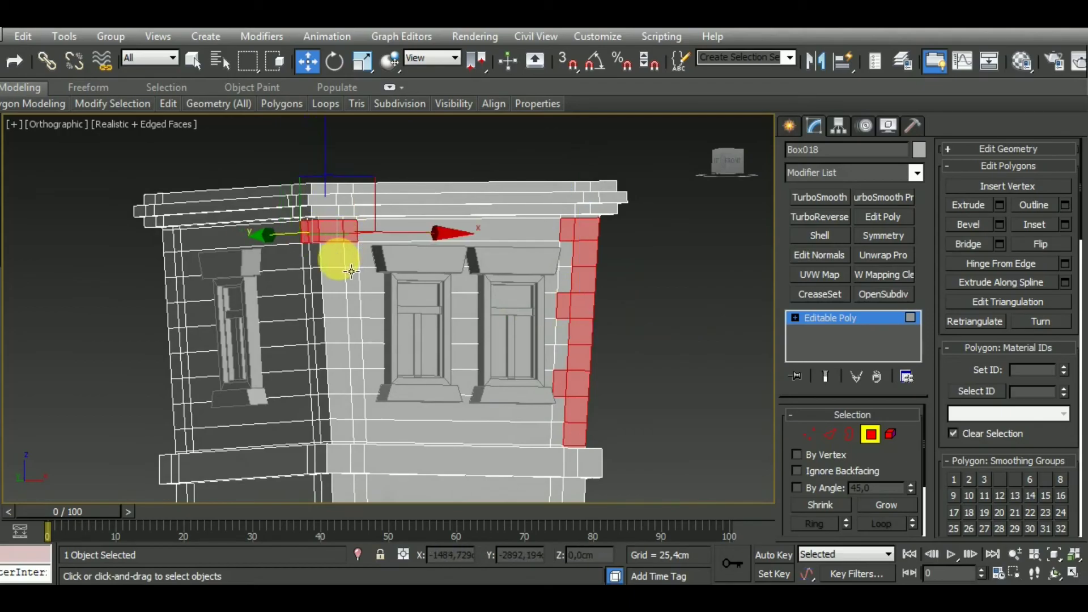
left_click(333, 264, "ctrl")
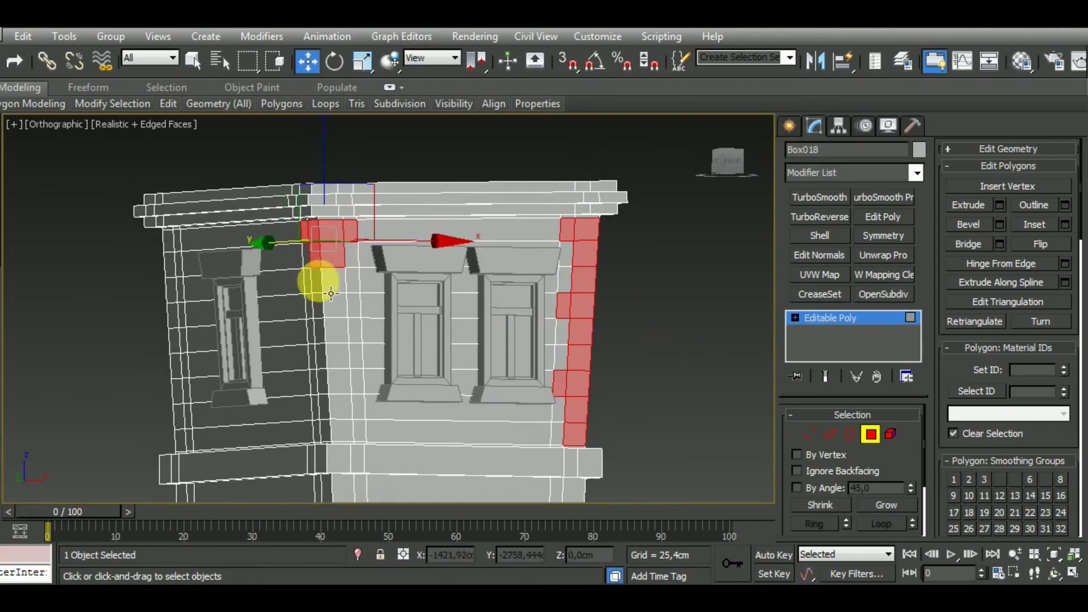
left_click(343, 309, "ctrl")
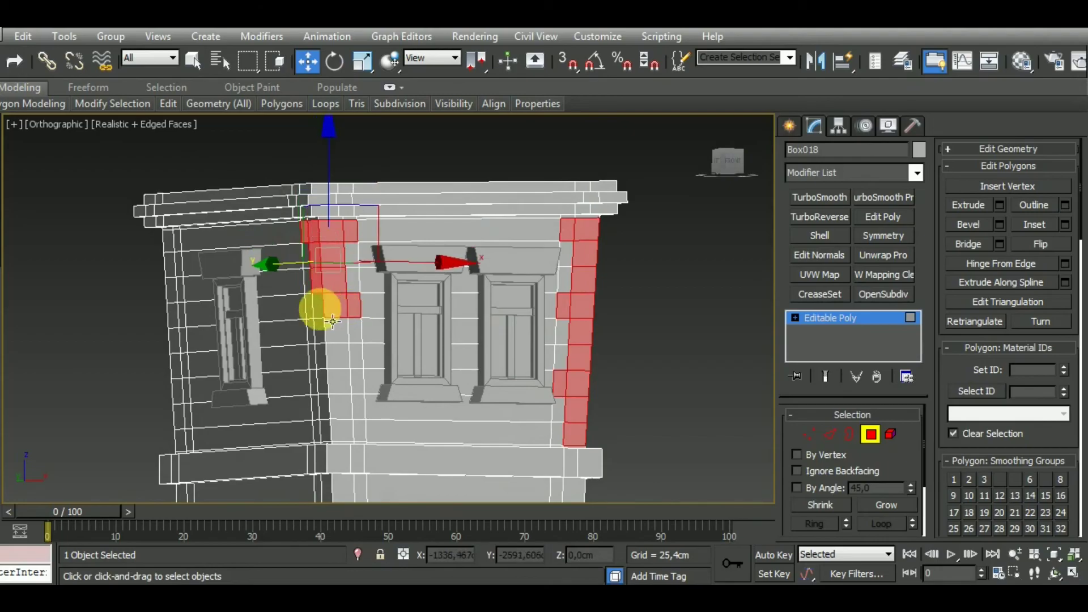
left_click(325, 341, "ctrl")
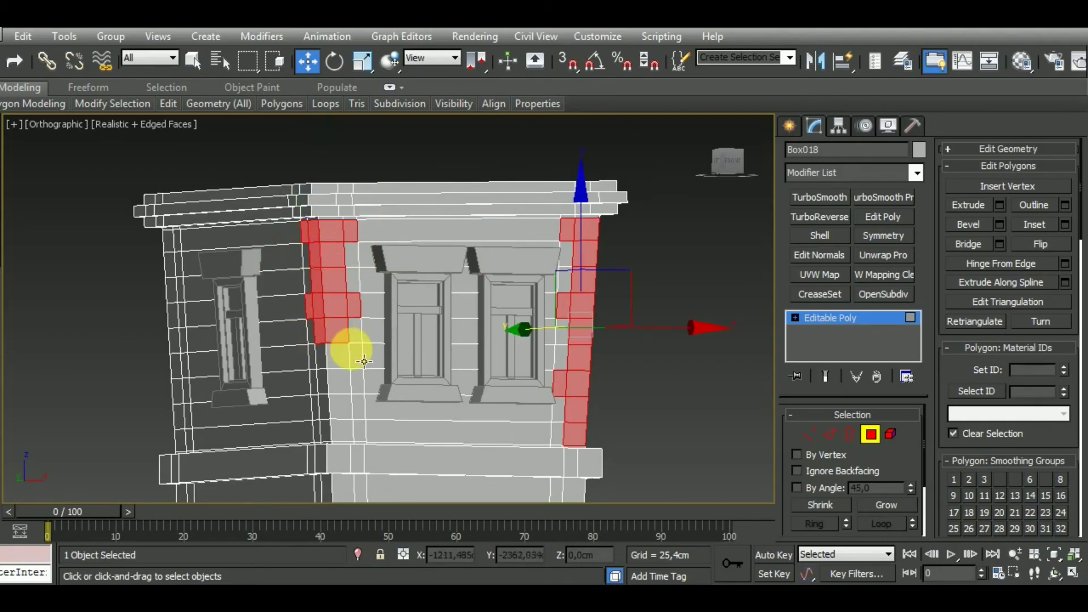
left_click(348, 357, "ctrl")
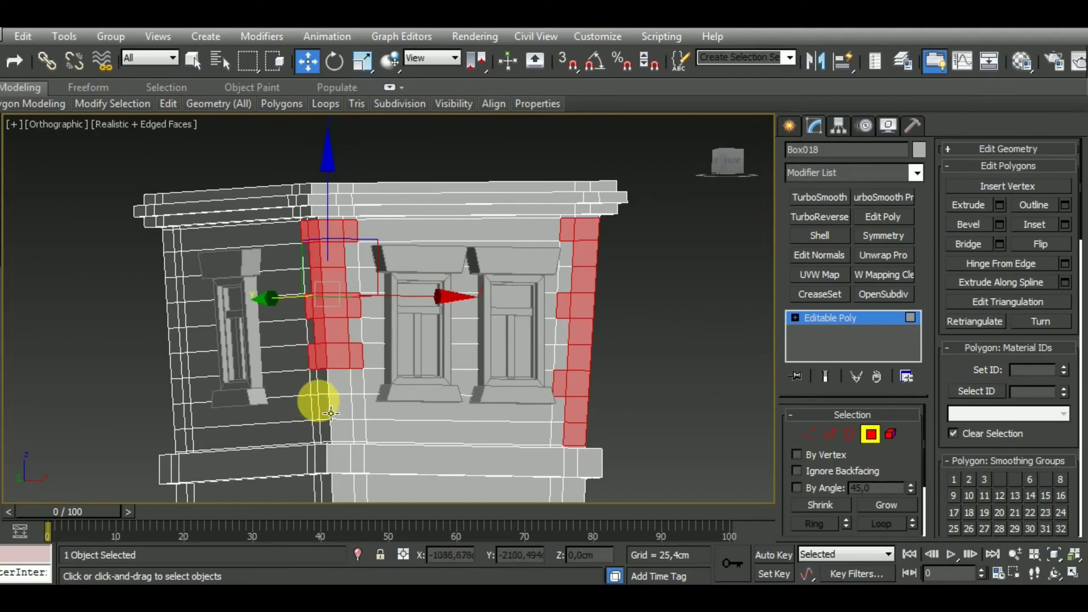
left_click(344, 395, "ctrl")
left_click(340, 408, "ctrl")
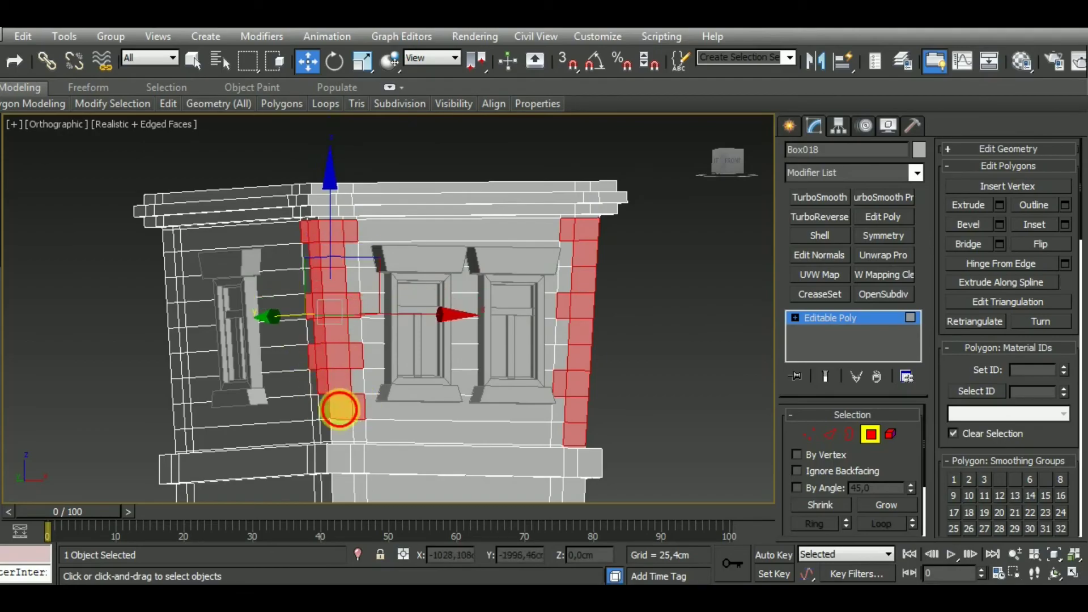
Step: Add the quoin polygons on the left-side corner column
mouse_move(348, 444)
middle_mouse_down("alt")
mouse_move(449, 396)
mouse_move(498, 401)
mouse_move(264, 418)
mouse_move(231, 406)
mouse_move(357, 404)
mouse_move(344, 414)
middle_mouse_up("alt")
mouse_move(343, 414)
left_mouse_down()
mouse_move(378, 422)
mouse_move(357, 388)
left_mouse_up()
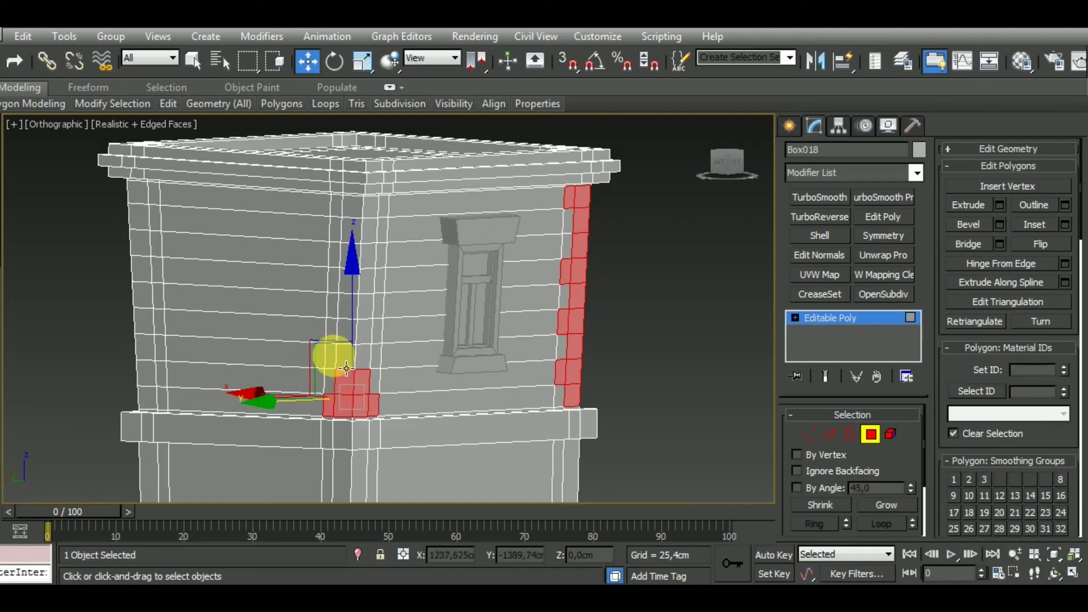
left_click(352, 355, "ctrl")
left_click(374, 334, "ctrl")
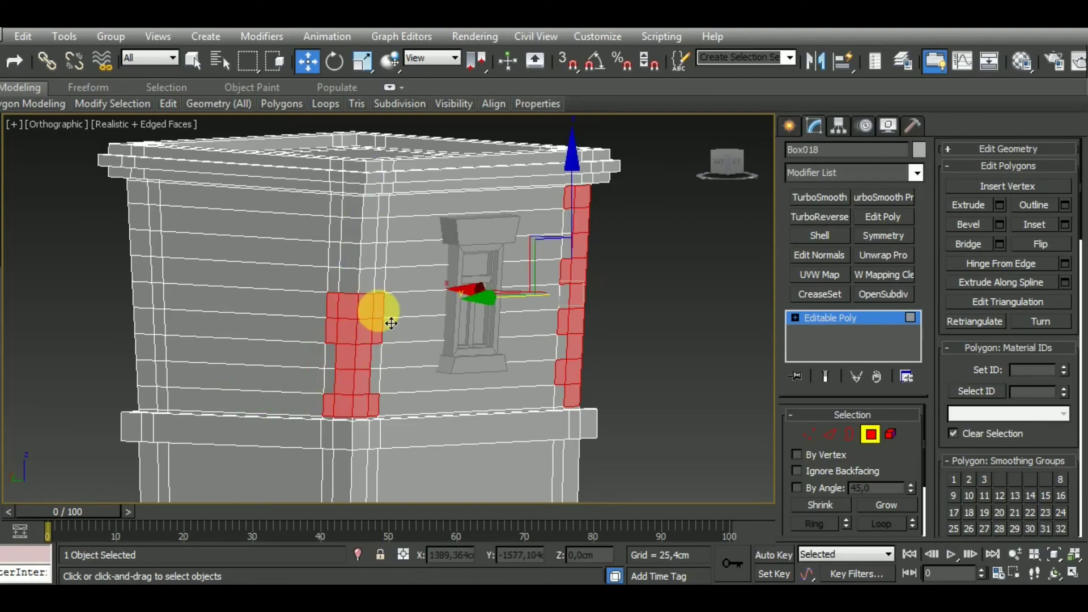
middle_click_drag(364, 296, 360, 322)
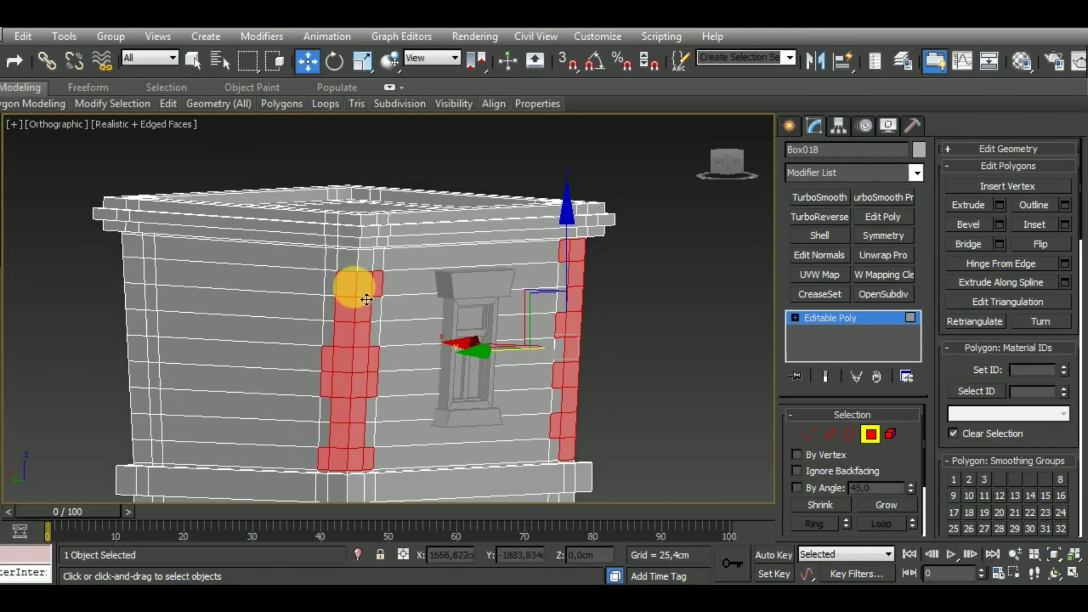
left_click(350, 286, "ctrl")
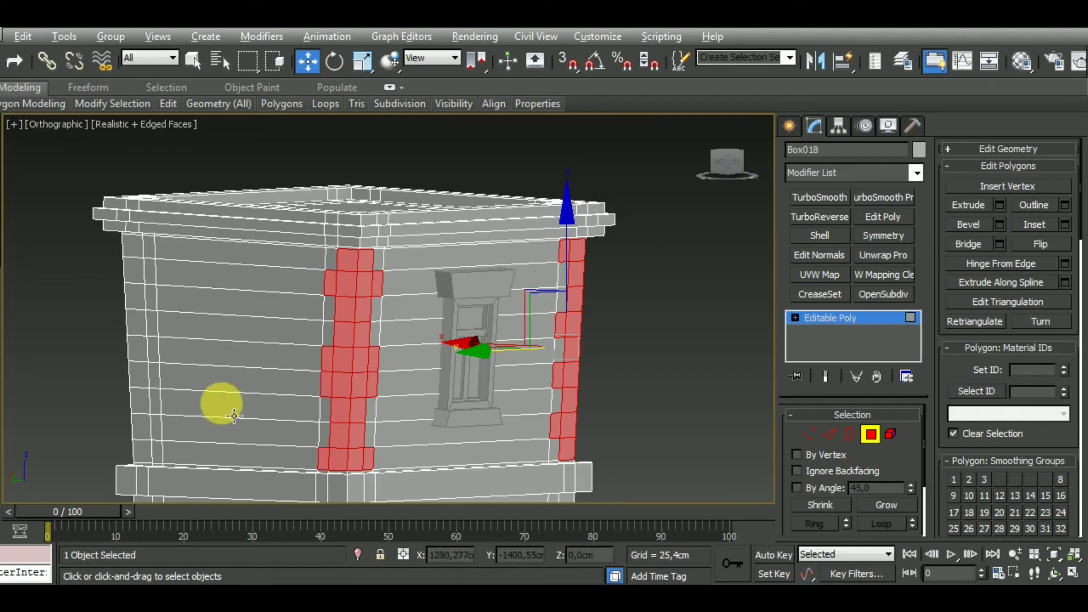
Step: Add the quoin polygons on the next corner, undoing stray lower picks
middle_click_drag(219, 400, 357, 406, "alt")
left_click(377, 267, "ctrl")
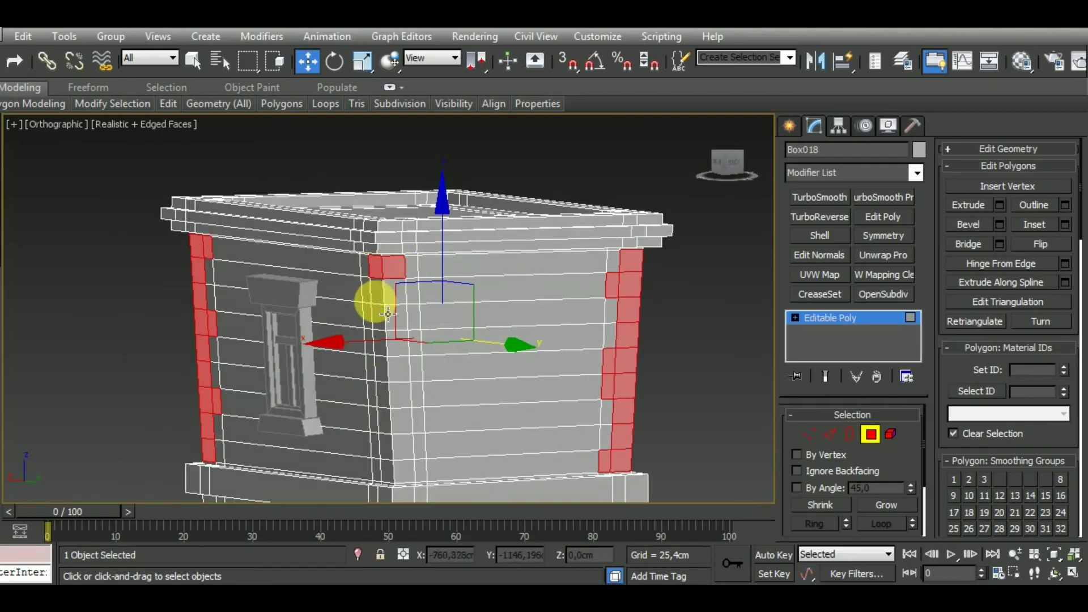
left_click(407, 292, "ctrl")
left_click(371, 290, "ctrl")
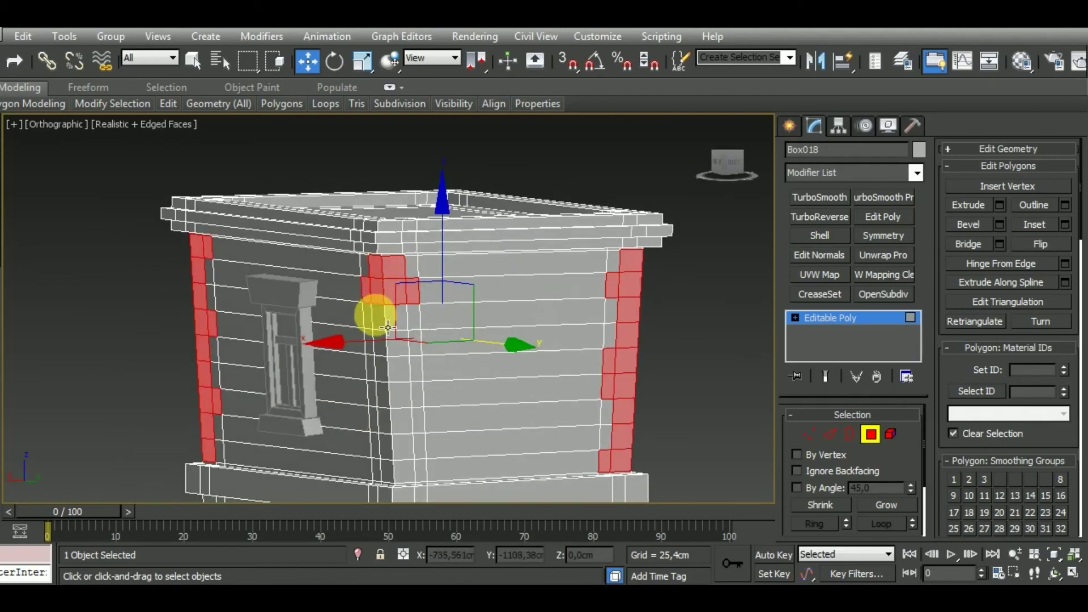
left_click(388, 317, "ctrl")
left_click(386, 342, "ctrl")
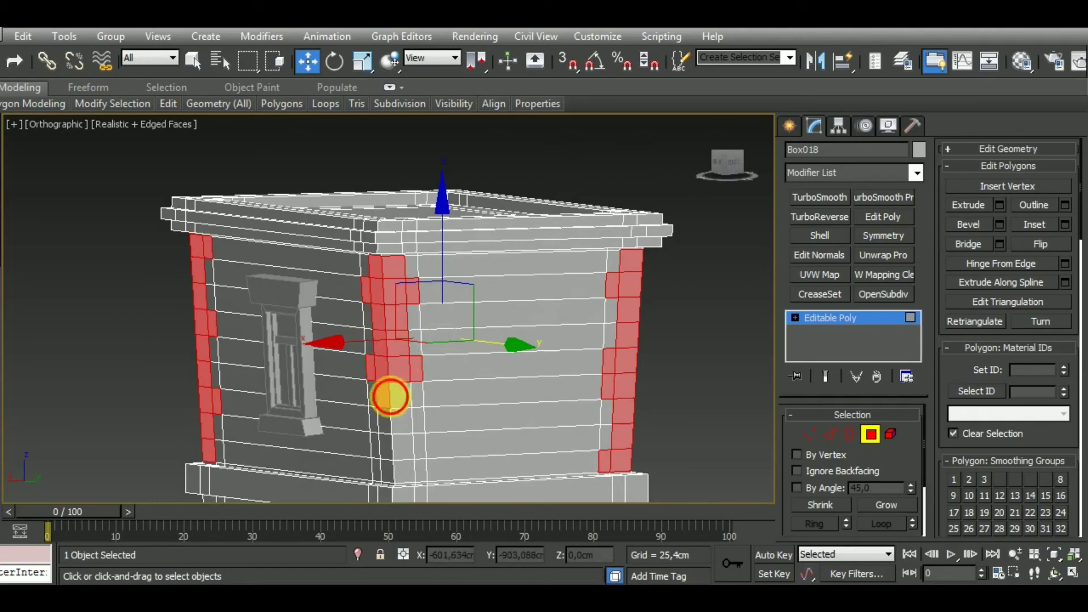
left_click(385, 455)
key("ctrl+z")
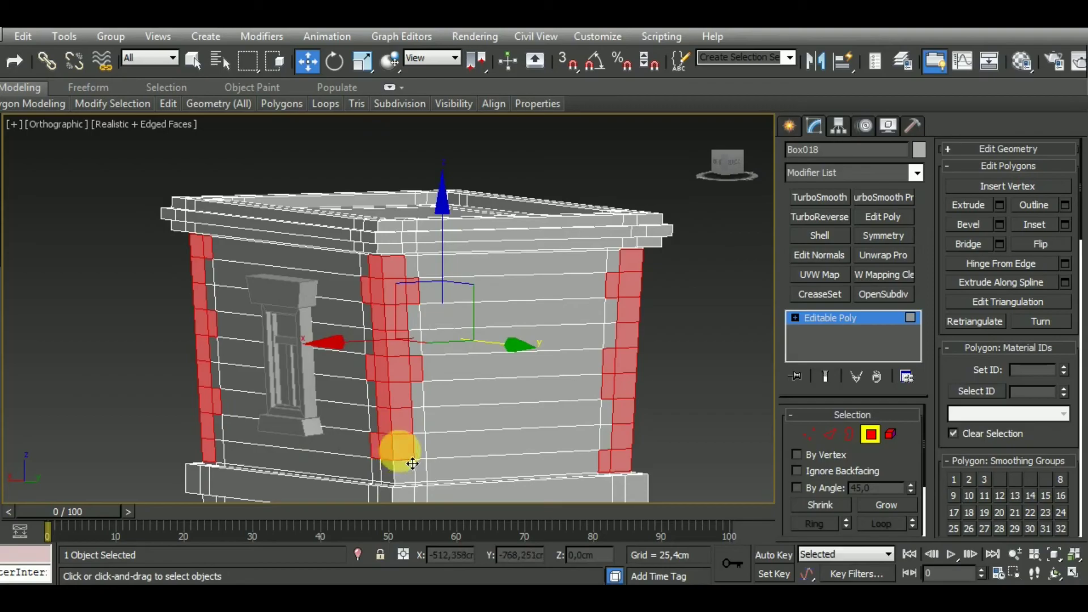
left_click(425, 450)
key("ctrl+z")
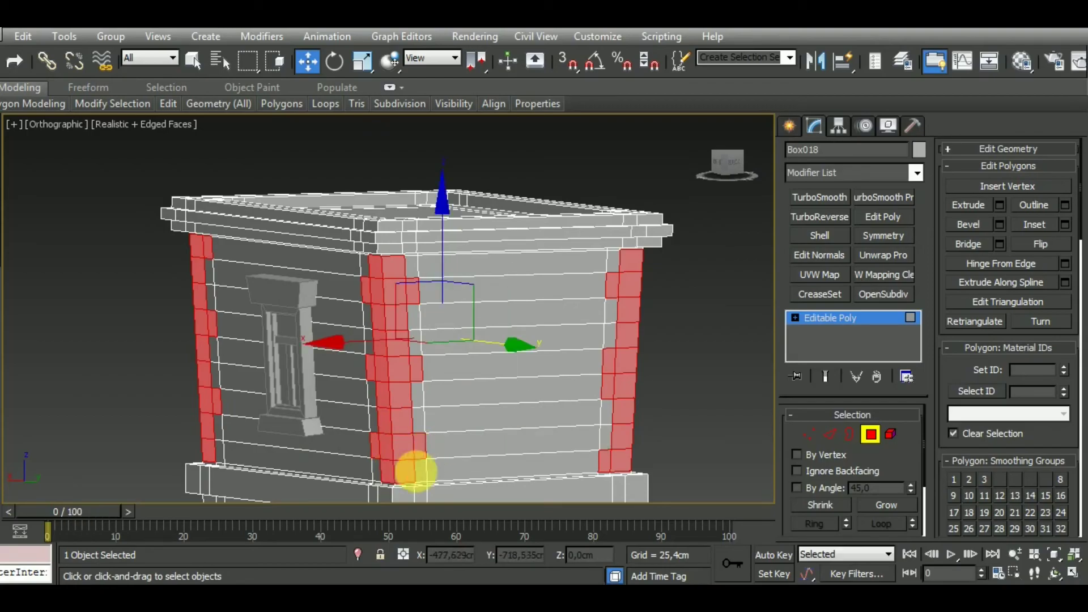
middle_click_drag(413, 474, 767, 356, "alt")
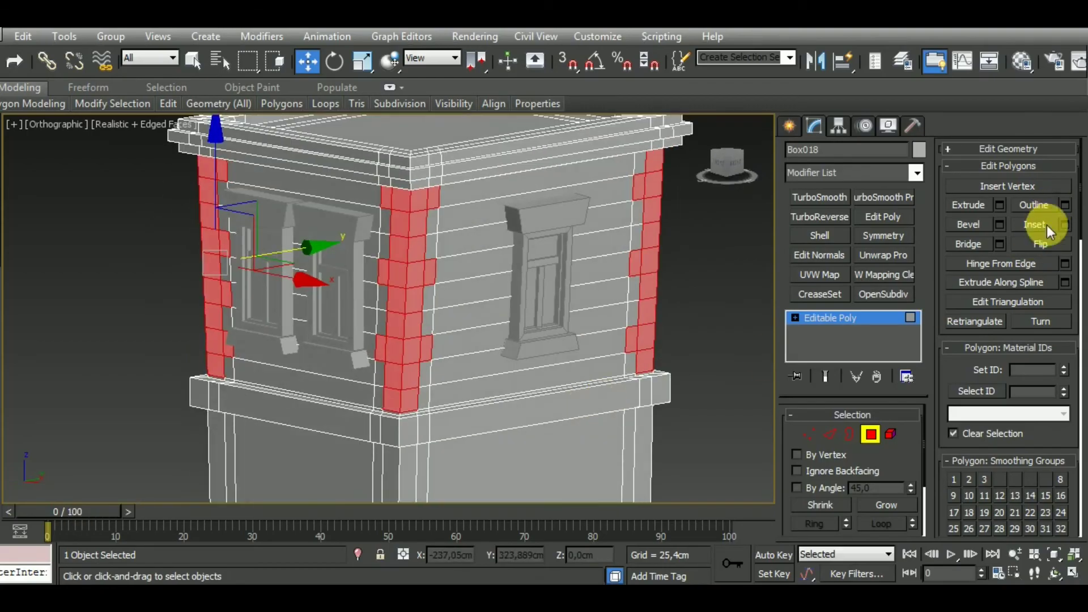
Step: Detach the selected quoin faces as Object023 and select the new object
left_click(1046, 150)
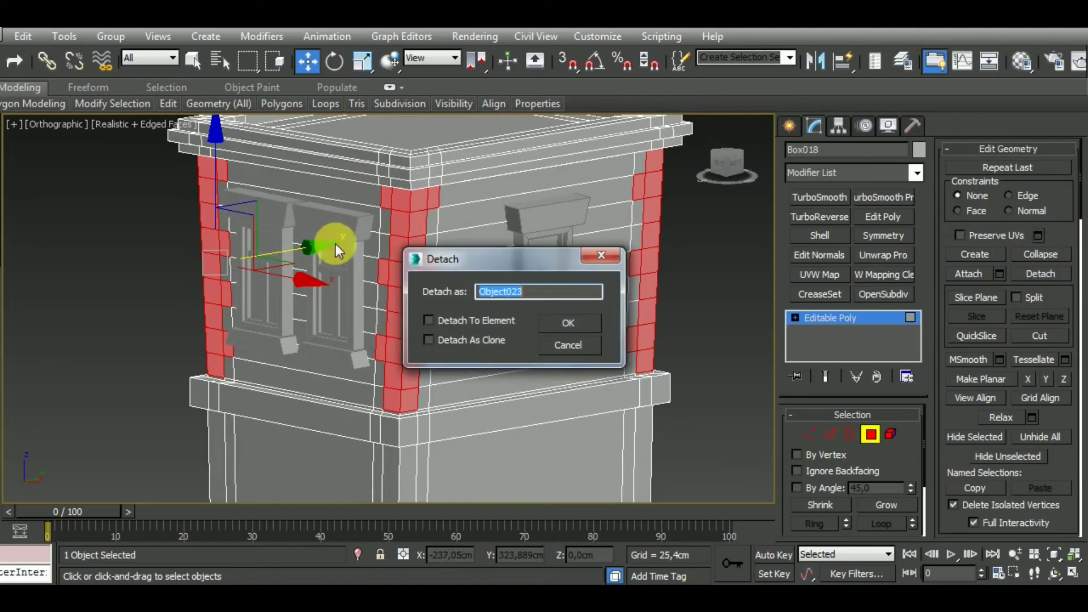
left_click(576, 322)
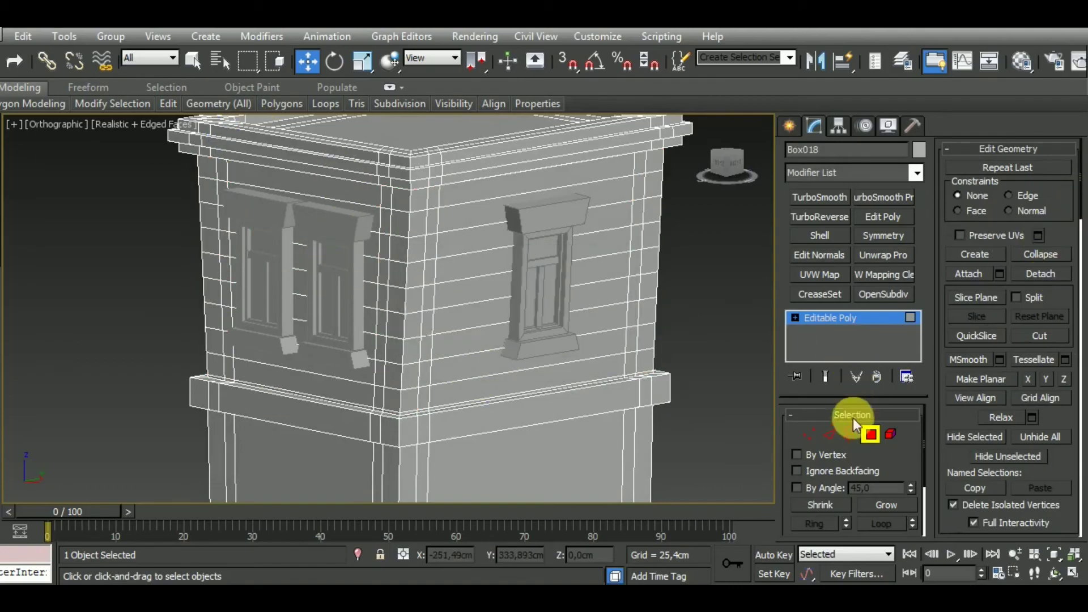
left_click(871, 436)
left_click(397, 340)
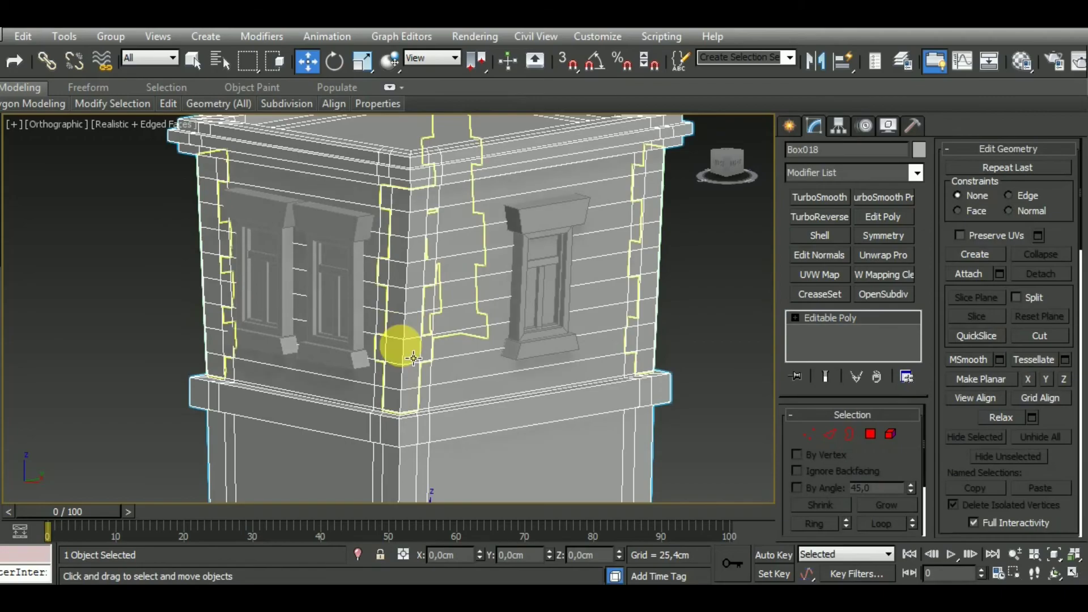
mouse_move(536, 396)
middle_mouse_down()
mouse_move(514, 372)
mouse_move(511, 383)
middle_mouse_up()
Step: Try a roughly 0.991 cm bevel on Object023's quoin faces, then cancel it
left_click(871, 434)
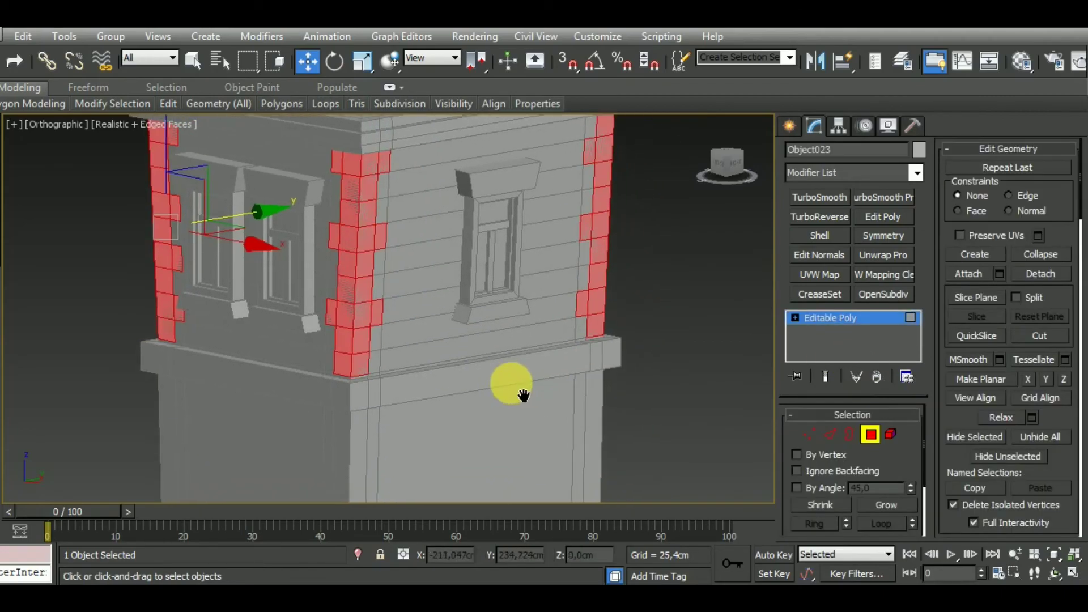
key("b")
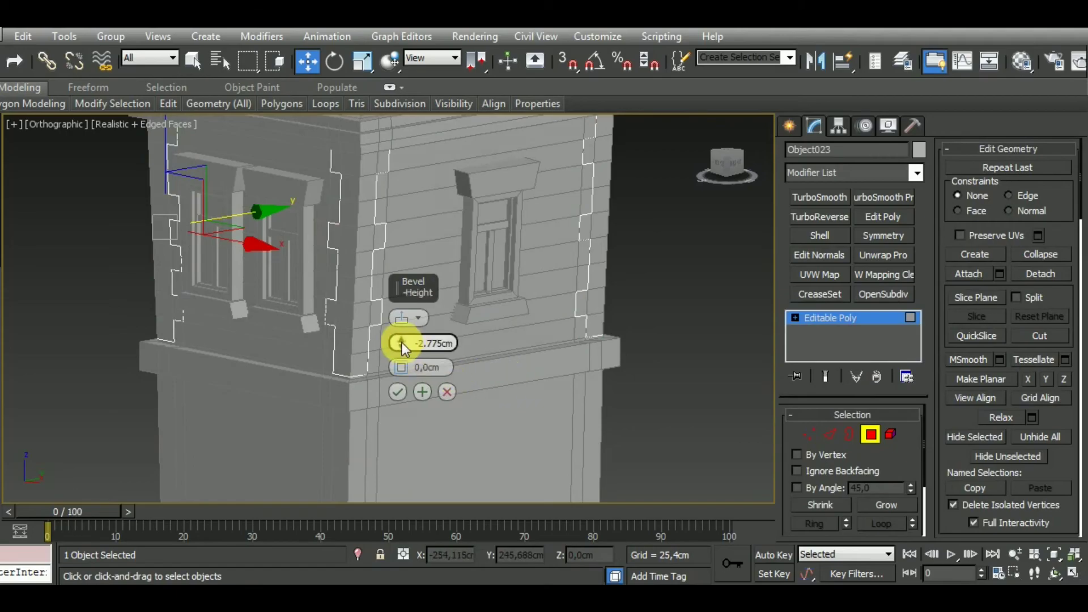
right_click(402, 343)
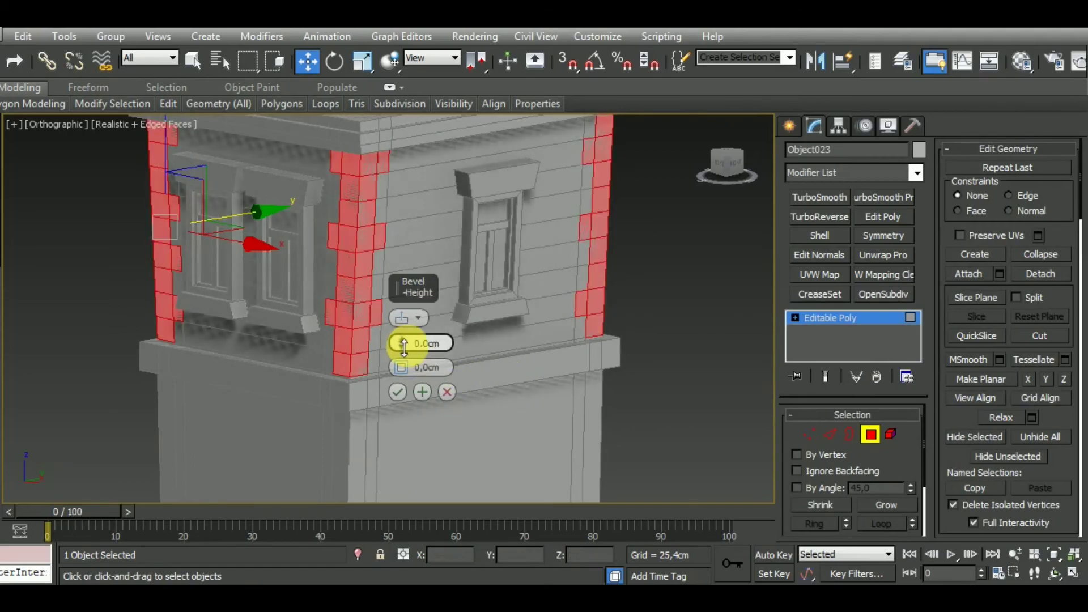
left_click_drag(404, 347, 403, 343)
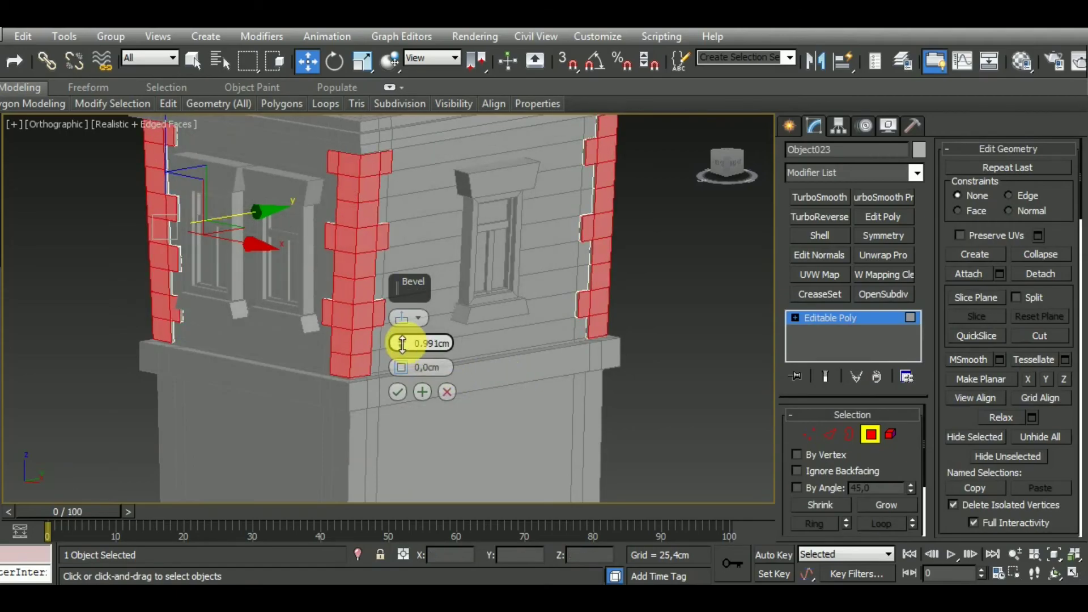
mouse_move(402, 343)
middle_mouse_down("alt")
mouse_move(359, 223)
mouse_move(373, 244)
middle_mouse_up("alt")
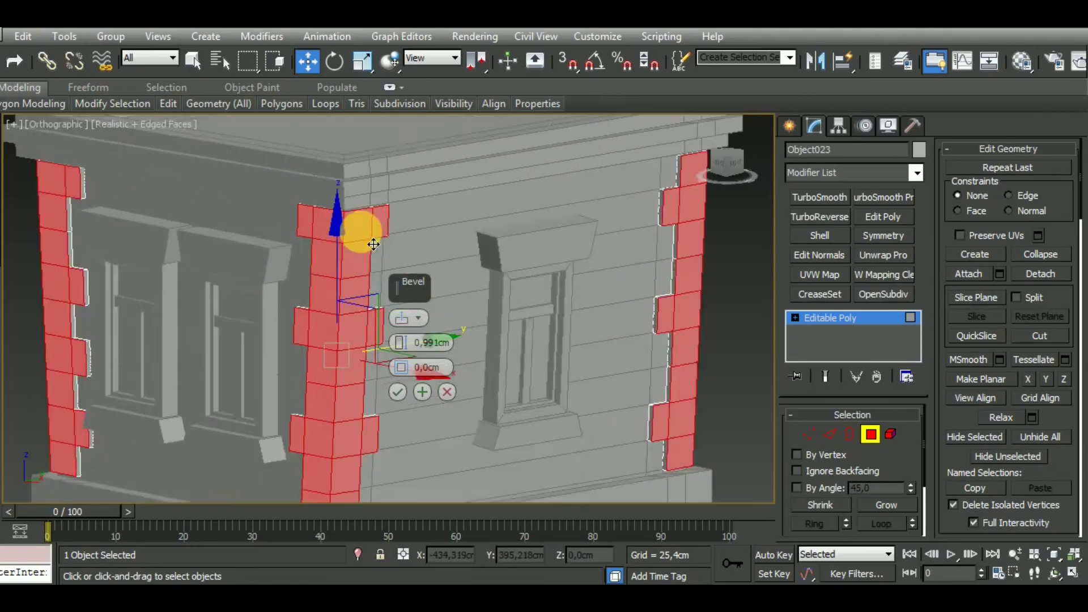
scroll(374, 247, "down", 4)
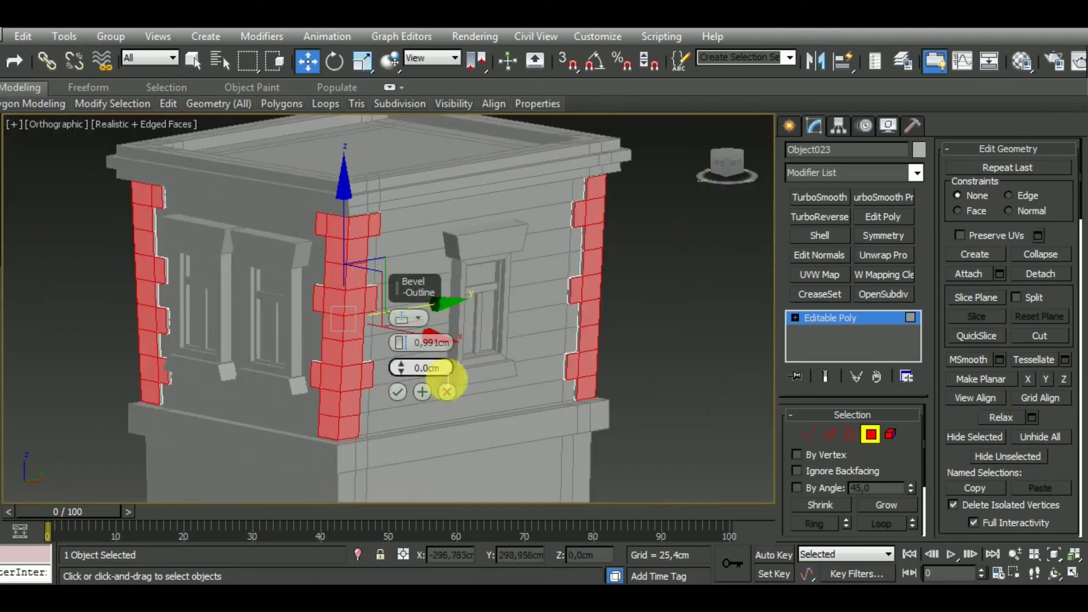
left_click(446, 392)
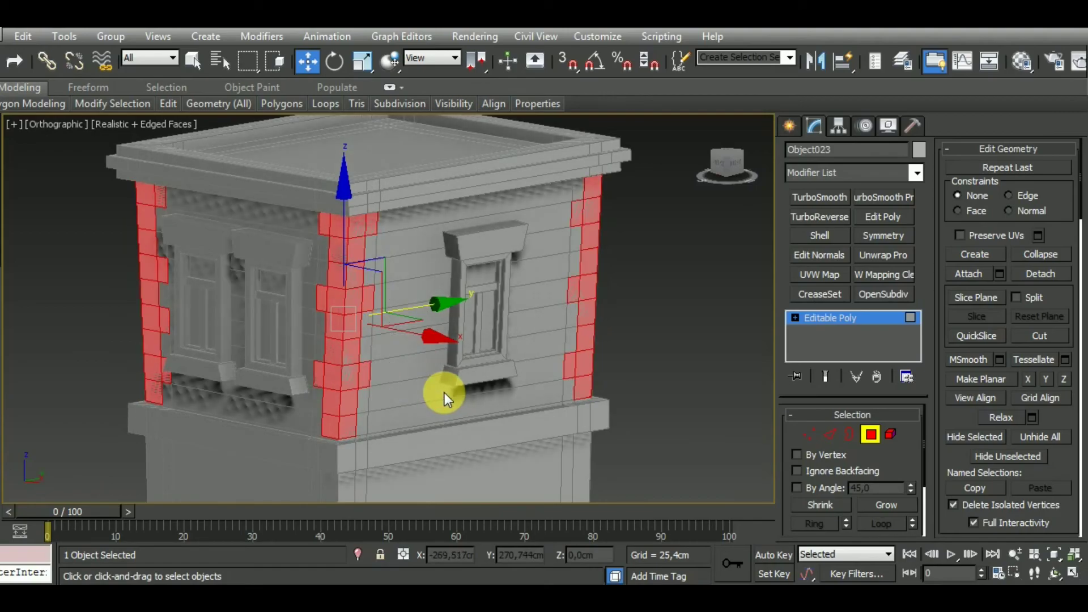
Step: Undo the bevel, face selection and quoin detach on the tower walls
key("ctrl+z")
key("ctrl+z")
key("ctrl+z")
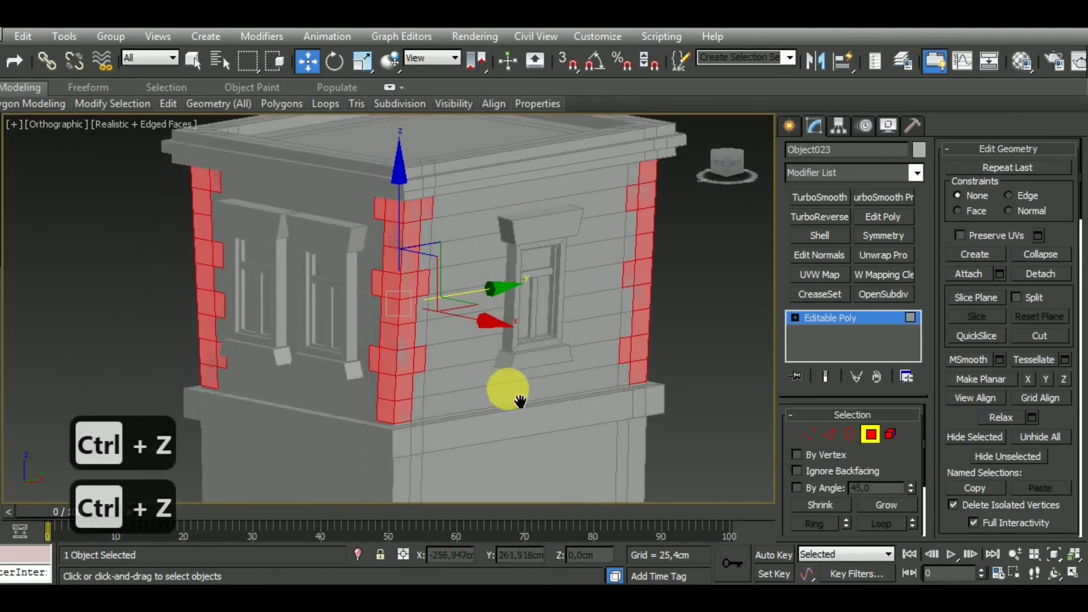
key("ctrl+z")
key("ctrl+z")
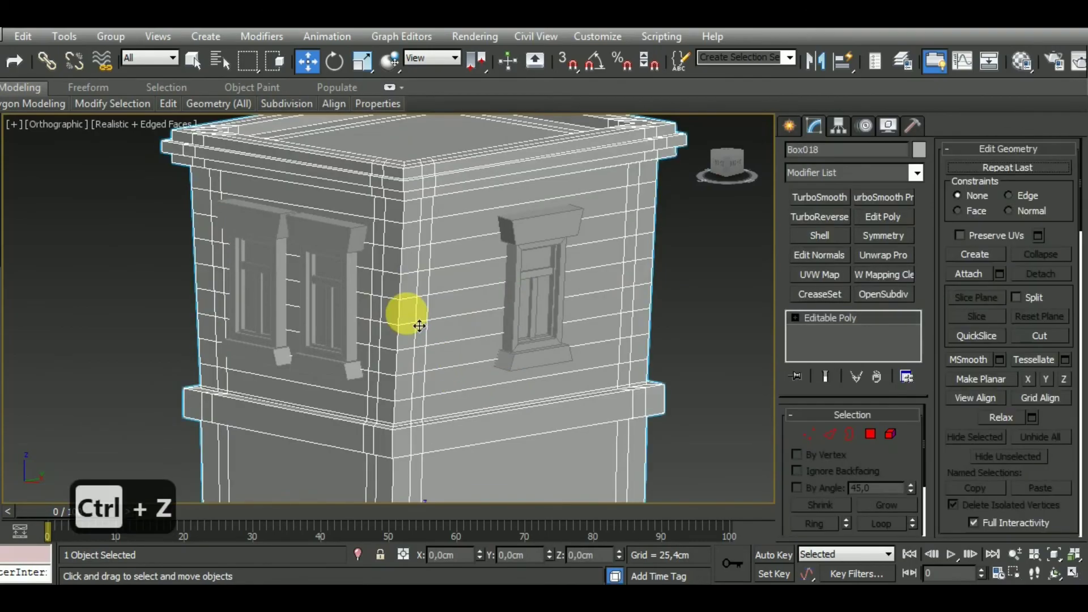
key("ctrl+z")
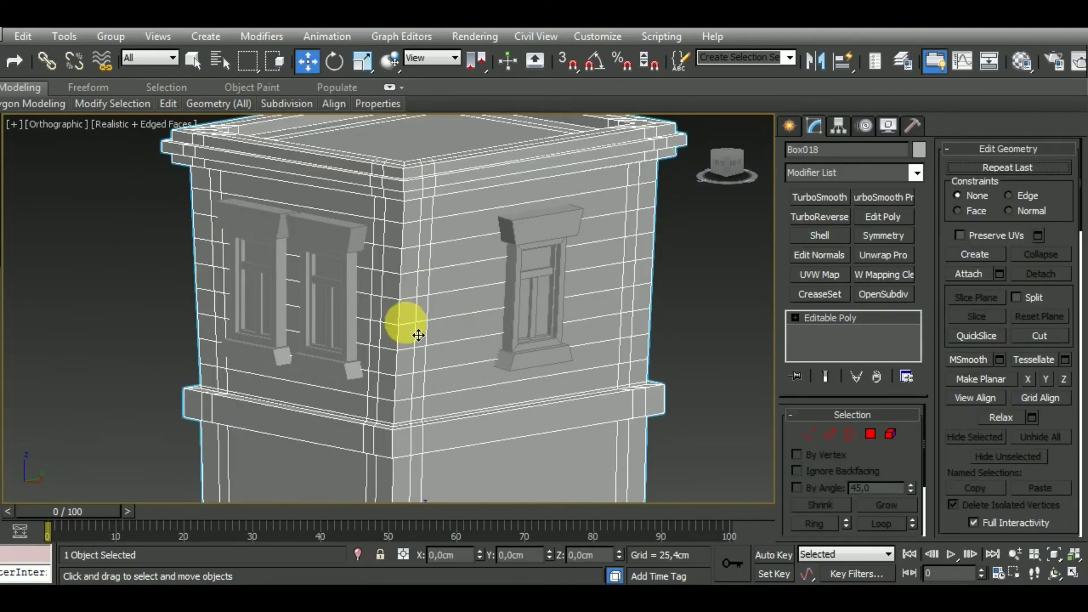
scroll(430, 399, "down", 2)
scroll(417, 321, "down", 3)
Step: Reselect wall object Box018 and undo its accidental sideways move
key("ctrl+a")
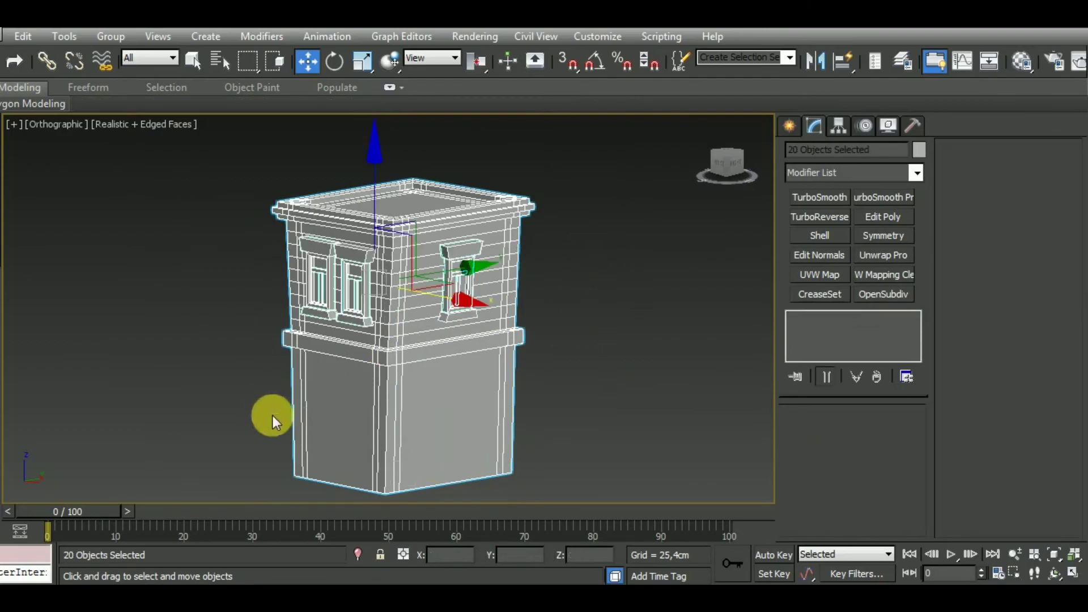
left_click(571, 375)
scroll(474, 291, "up", 5)
left_click(498, 303)
scroll(503, 301, "down", 5)
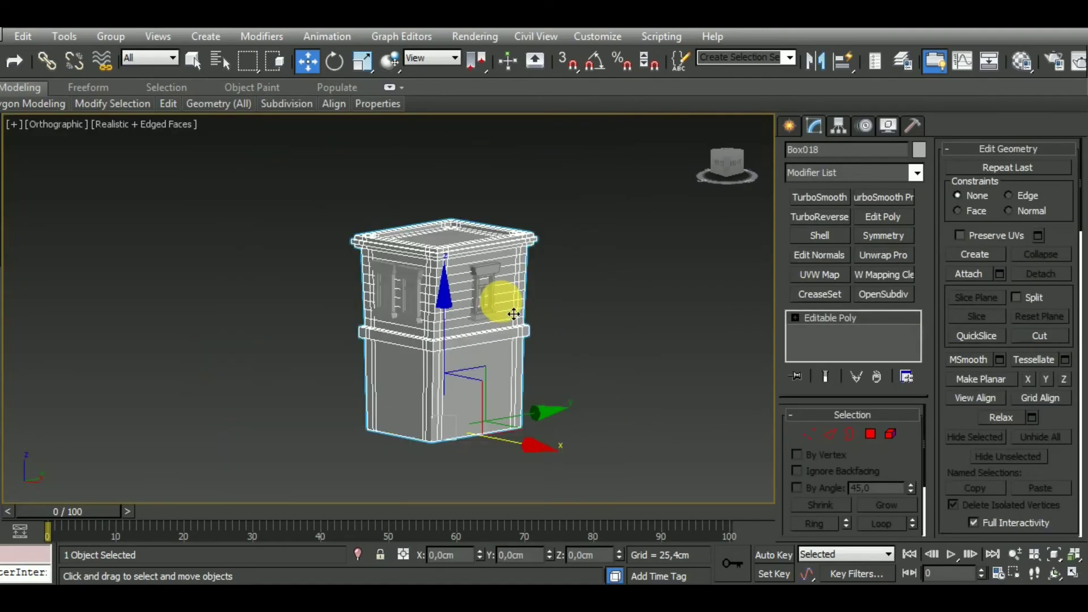
left_click_drag(512, 453, 661, 505)
key("ctrl+z")
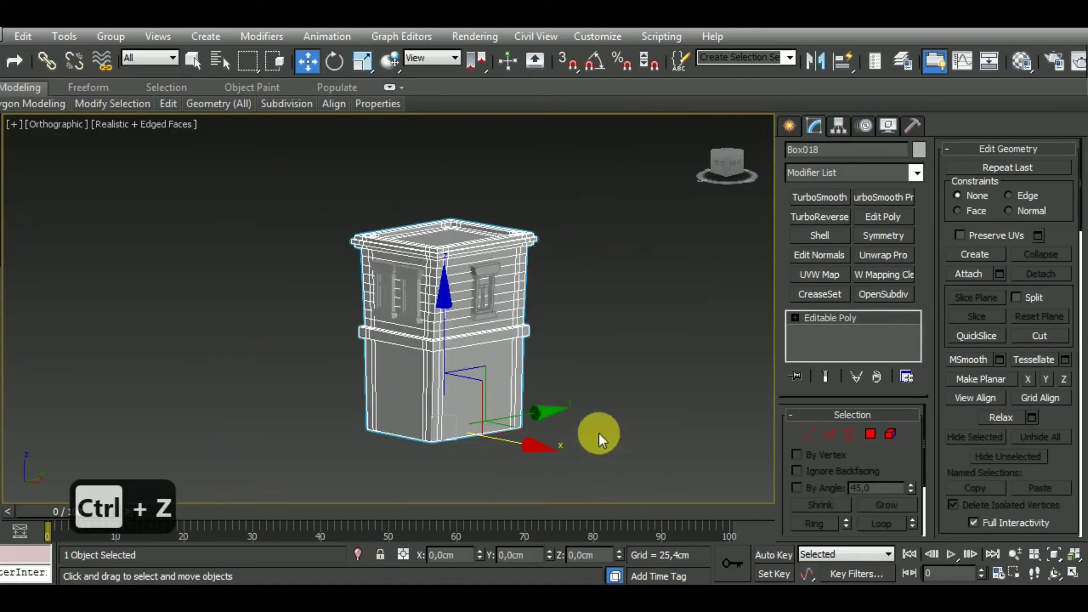
Step: Put Box018 into Edge sub-object mode
scroll(468, 382, "up", 1)
scroll(417, 333, "up", 4)
scroll(408, 320, "up", 2)
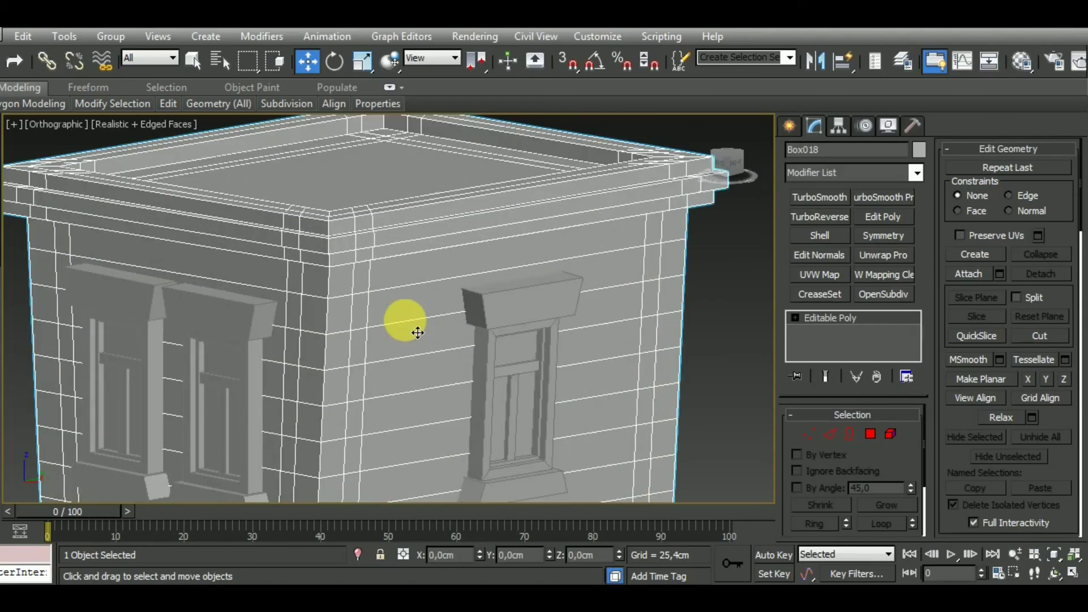
left_click(829, 434)
scroll(448, 318, "up", 3)
scroll(452, 307, "down", 2)
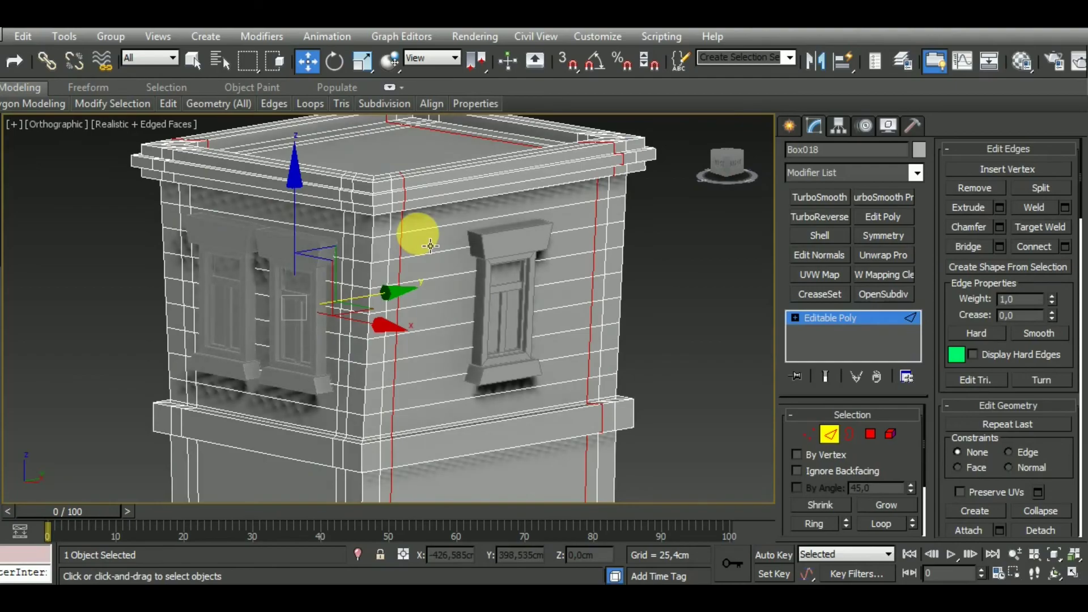
Step: Chamfer the horizontal plank edge loop by a thin 0.25 cm, then return to Polygon mode
double_click(417, 233)
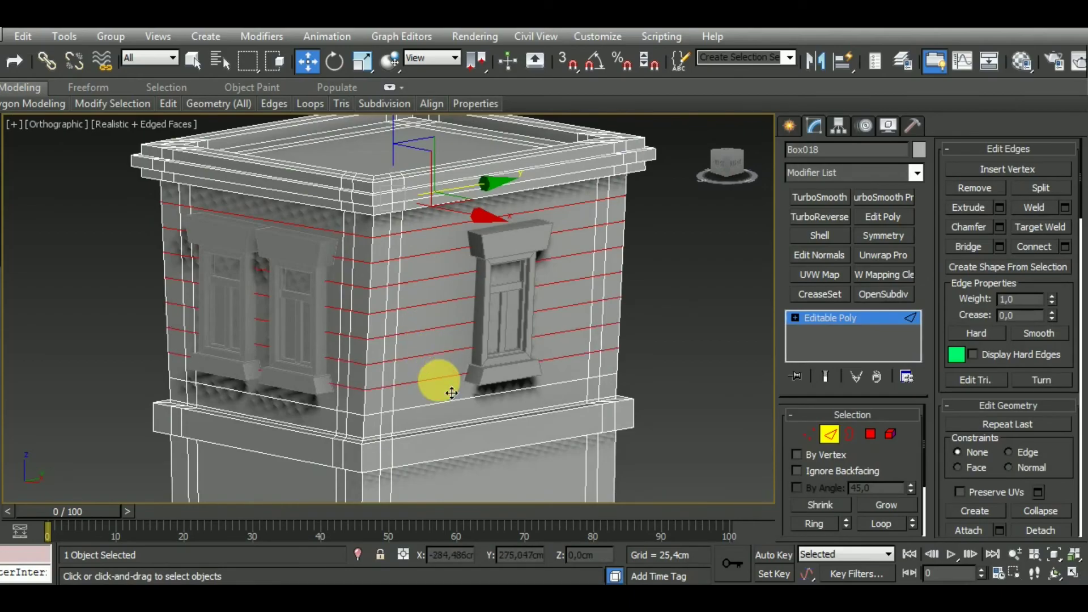
left_click(1000, 226)
left_click_drag(403, 342, 405, 350)
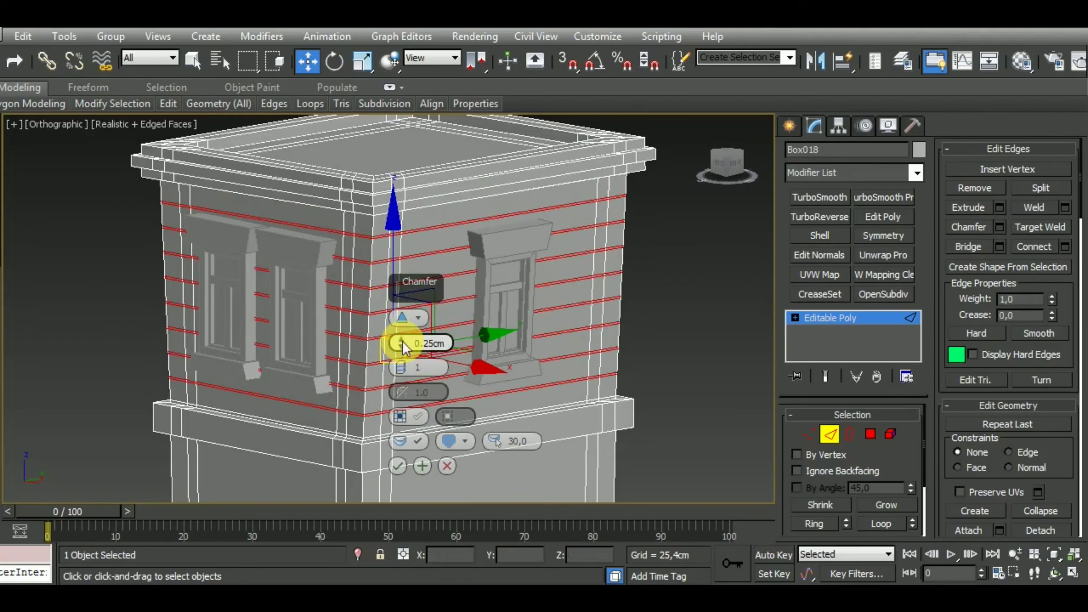
left_click(398, 466)
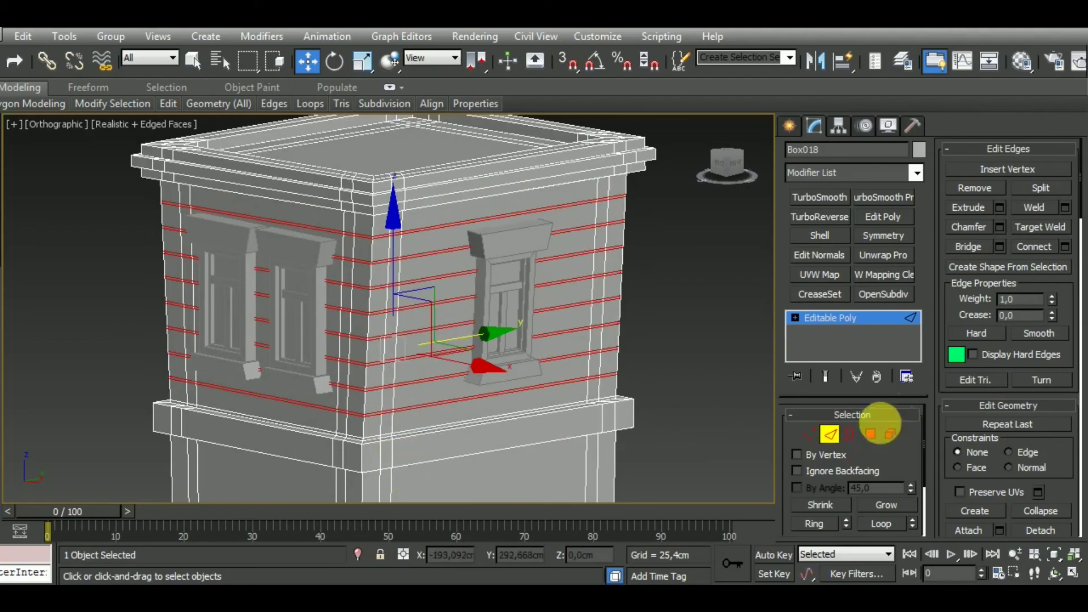
left_click(871, 434)
mouse_move(645, 386)
middle_mouse_down("alt")
mouse_move(621, 350)
mouse_move(628, 379)
mouse_move(573, 385)
mouse_move(613, 370)
mouse_move(461, 364)
mouse_move(507, 263)
mouse_move(508, 340)
middle_mouse_up("alt")
Step: Frame the corner quoin column in a straight front view
scroll(453, 371, "up", 5)
scroll(479, 389, "down", 5)
scroll(480, 233, "up", 5)
scroll(623, 255, "down", 4)
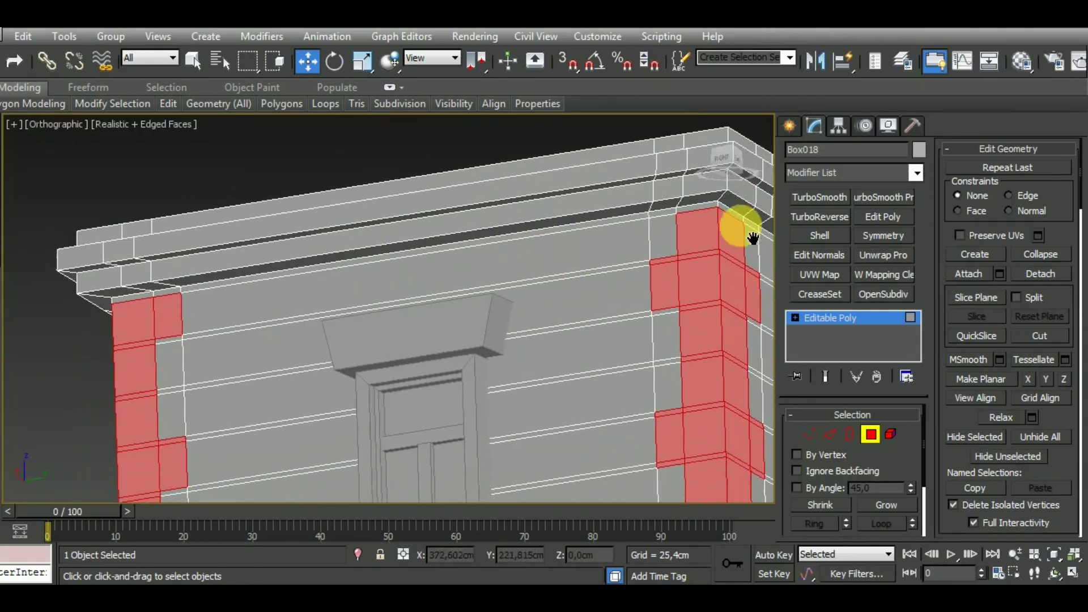
scroll(652, 324, "down", 2)
mouse_move(651, 324)
middle_mouse_down("alt")
mouse_move(397, 182)
mouse_move(624, 357)
mouse_move(447, 396)
mouse_move(439, 376)
mouse_move(352, 323)
mouse_move(363, 418)
mouse_move(386, 310)
middle_mouse_up("alt")
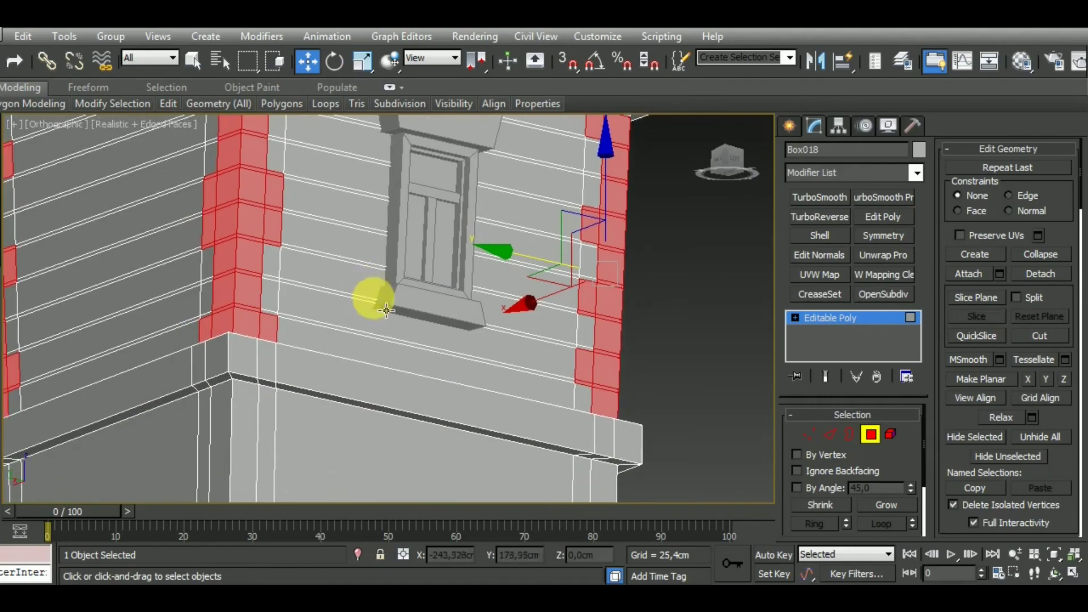
mouse_move(497, 347)
middle_mouse_down("alt")
mouse_move(461, 382)
mouse_move(461, 400)
mouse_move(473, 384)
mouse_move(486, 402)
mouse_move(502, 371)
mouse_move(527, 380)
mouse_move(507, 388)
mouse_move(462, 377)
mouse_move(420, 406)
mouse_move(378, 386)
mouse_move(304, 376)
mouse_move(369, 430)
mouse_move(428, 316)
mouse_move(424, 377)
mouse_move(425, 279)
mouse_move(425, 474)
middle_mouse_up("alt")
mouse_move(447, 371)
middle_mouse_down("alt")
mouse_move(425, 347)
mouse_move(429, 376)
middle_mouse_up("alt")
scroll(401, 224, "up", 4)
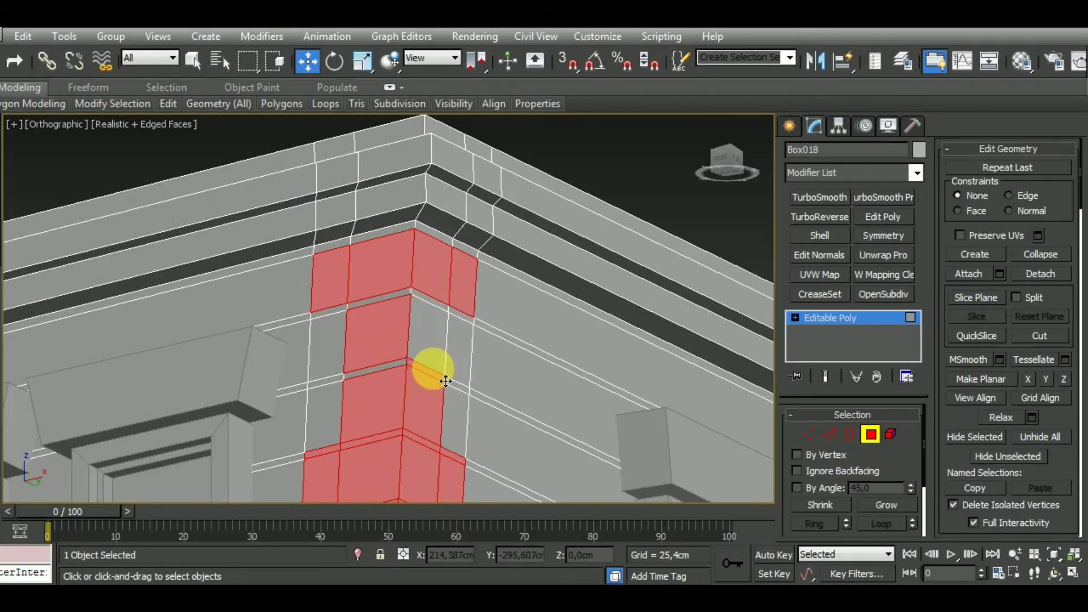
key("ctrl+z")
key("ctrl+z")
key("f")
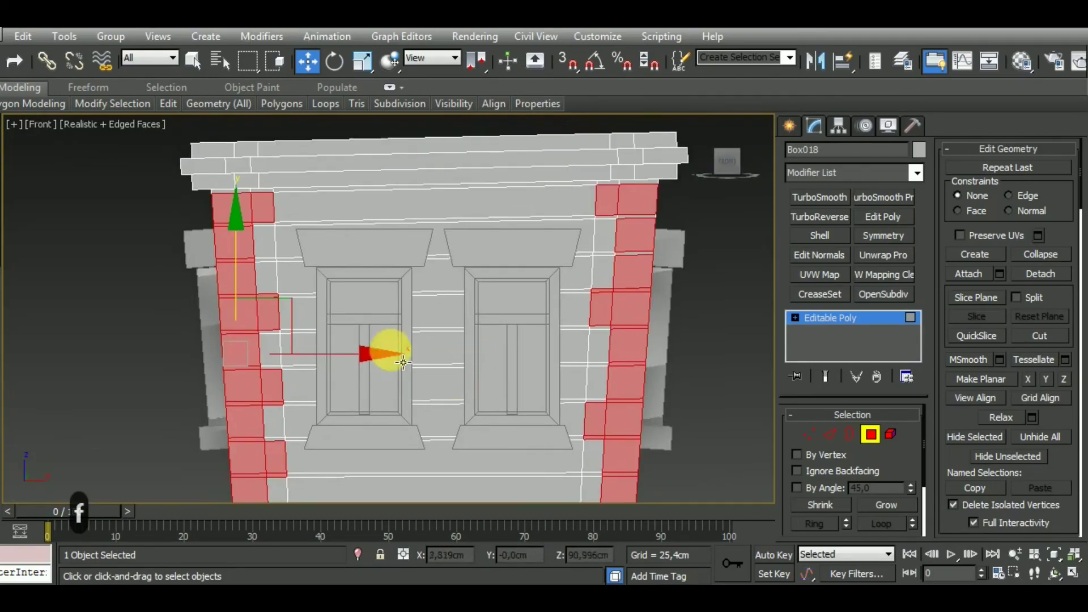
scroll(214, 238, "up", 4)
scroll(250, 232, "up", 2)
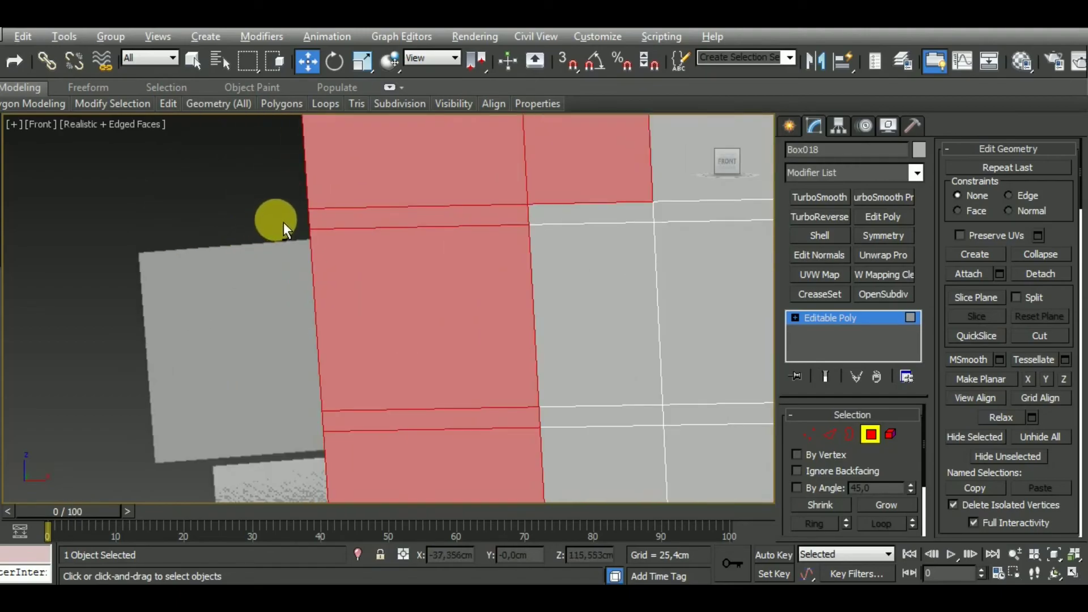
Step: Deselect the first thin gap strips on the corner column
left_click(374, 226, "alt")
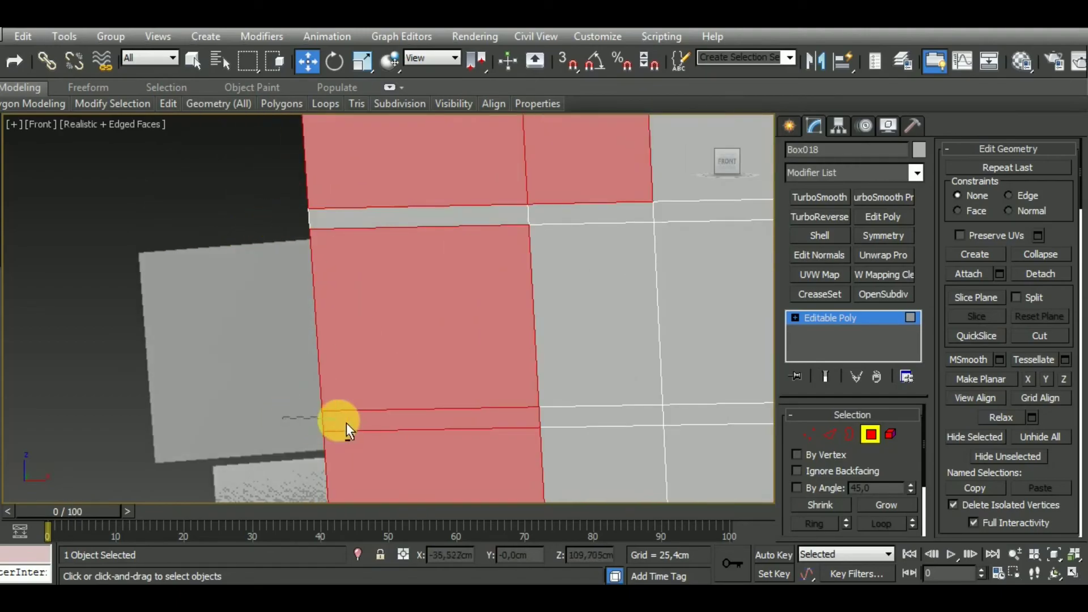
scroll(493, 223, "down", 1)
scroll(449, 289, "down", 3)
scroll(449, 289, "up", 5)
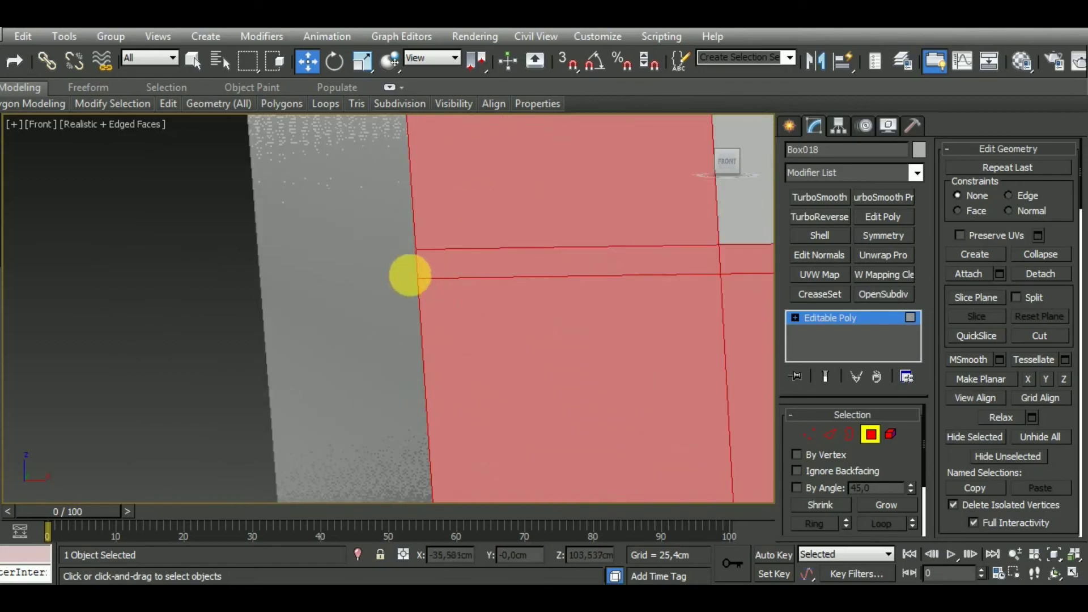
left_click(537, 265, "alt")
scroll(498, 284, "down", 1)
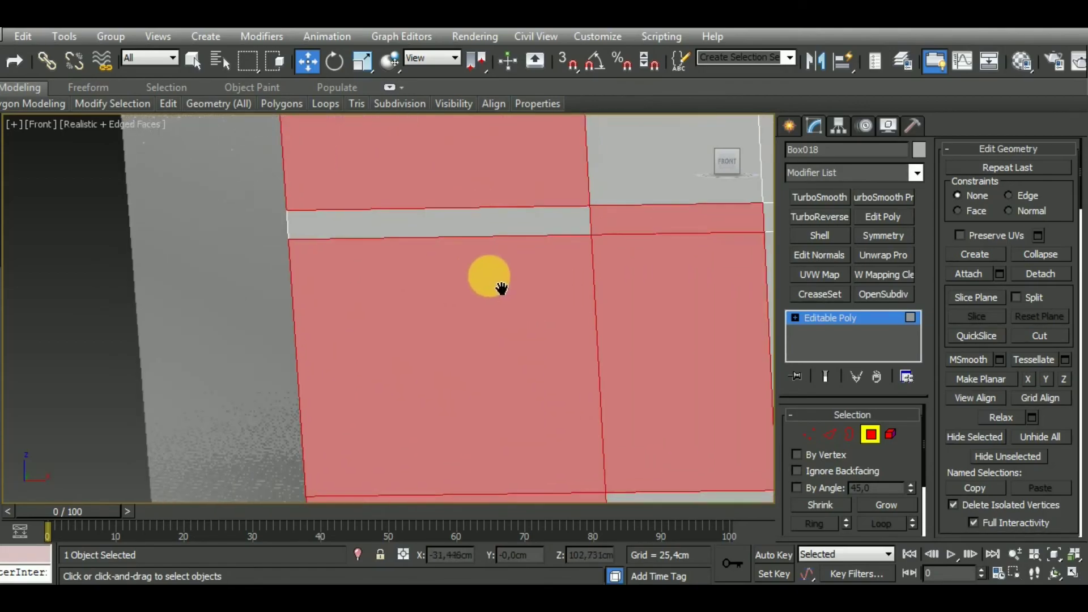
scroll(357, 257, "down", 1)
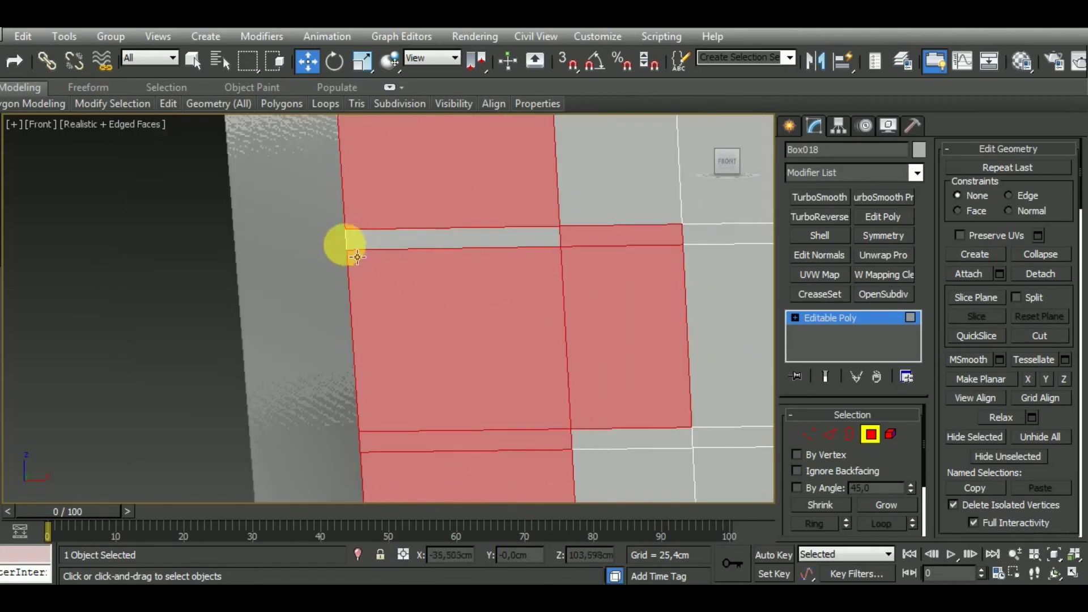
left_click(653, 244, "alt")
middle_click_drag(653, 244, 534, 303)
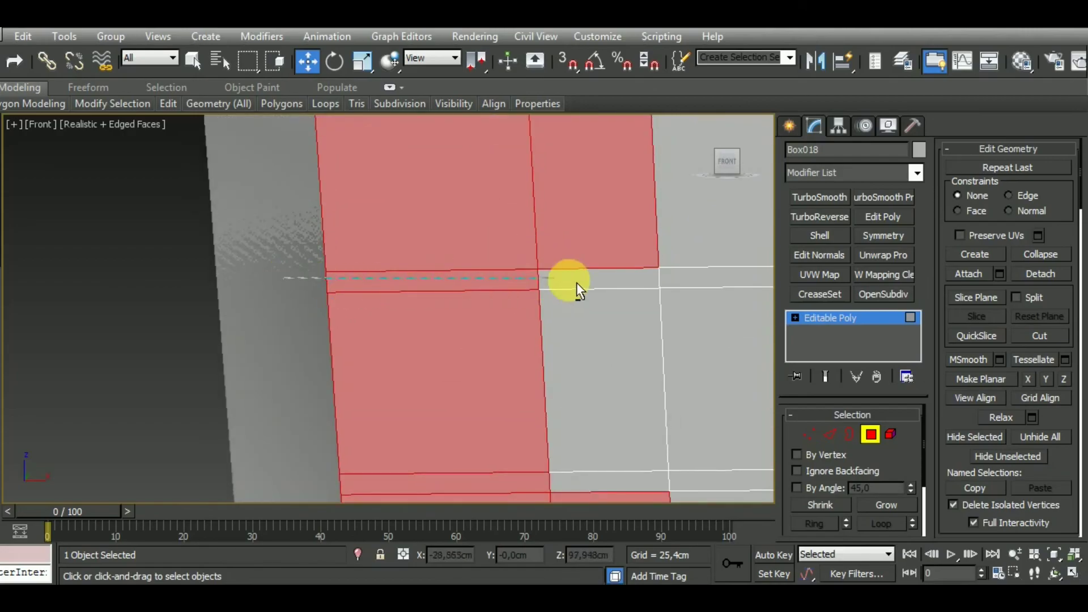
left_click_drag(627, 283, 627, 282, "alt")
Step: Work up the column, deselecting each further gap strip
middle_click_drag(553, 359, 311, 338)
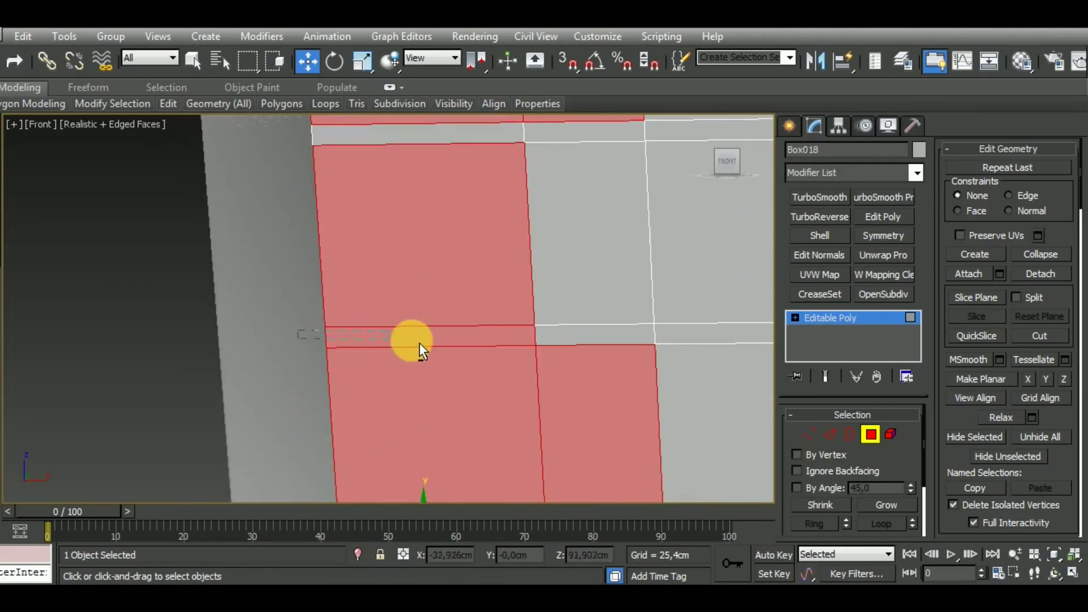
middle_click_drag(568, 389, 522, 175)
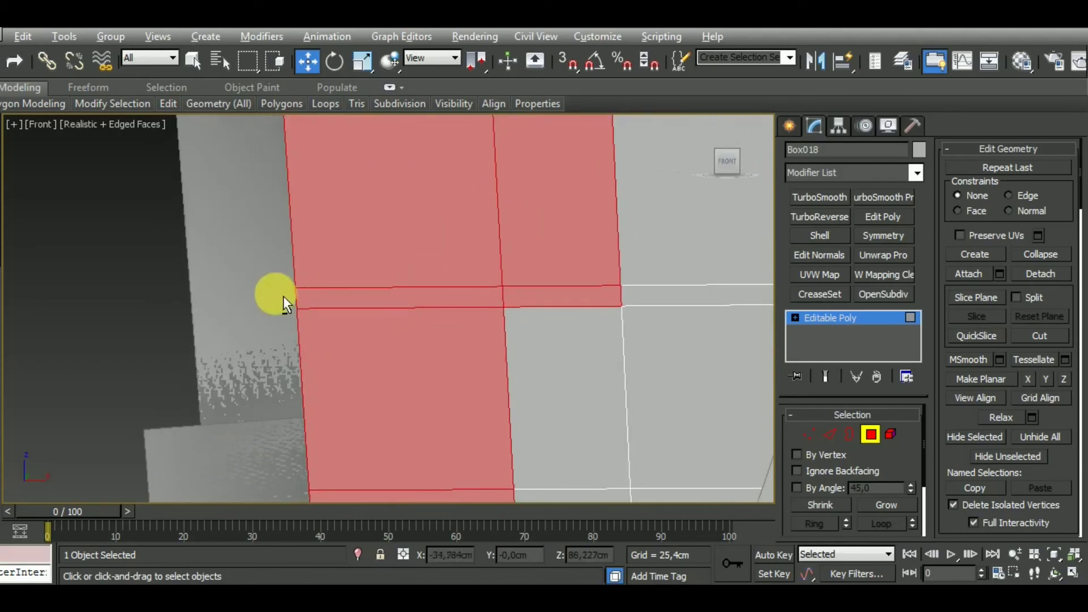
left_click_drag(620, 301, 620, 301, "alt")
middle_click_drag(529, 389, 529, 195)
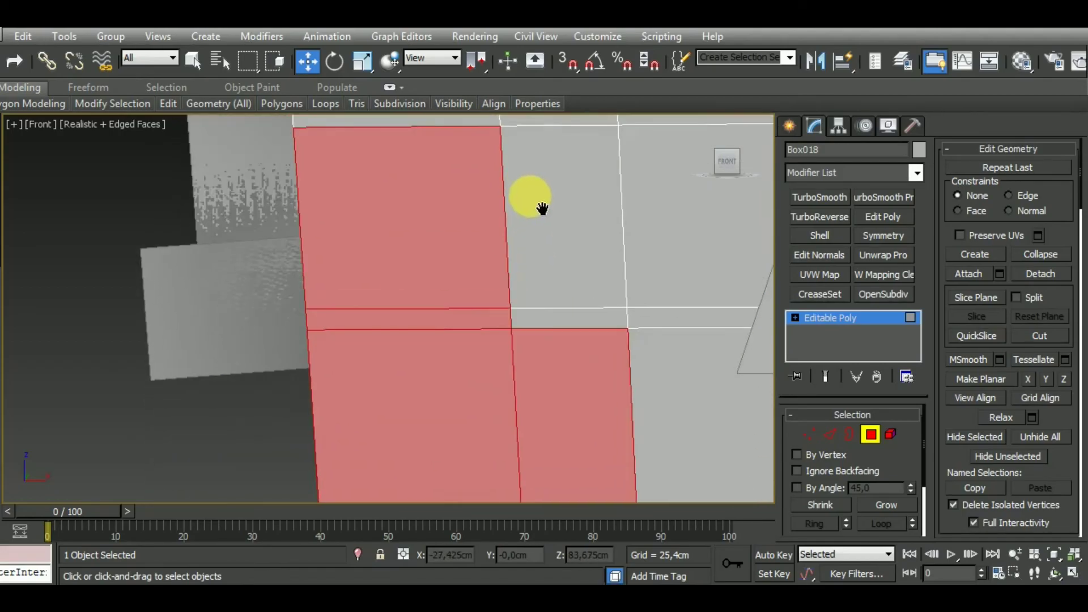
left_click(601, 319, "alt")
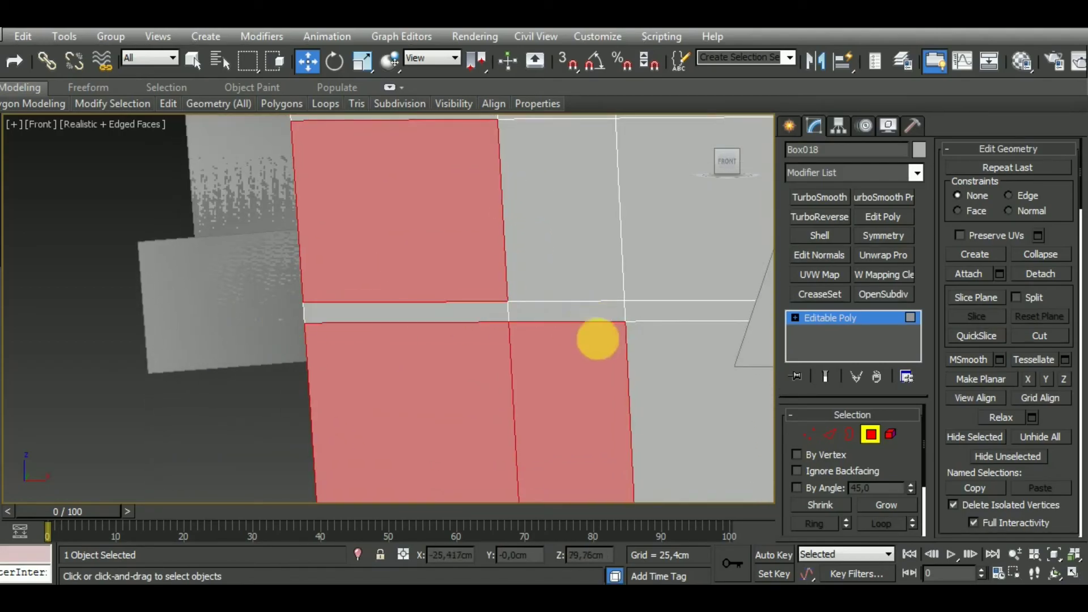
middle_click_drag(566, 405, 510, 224)
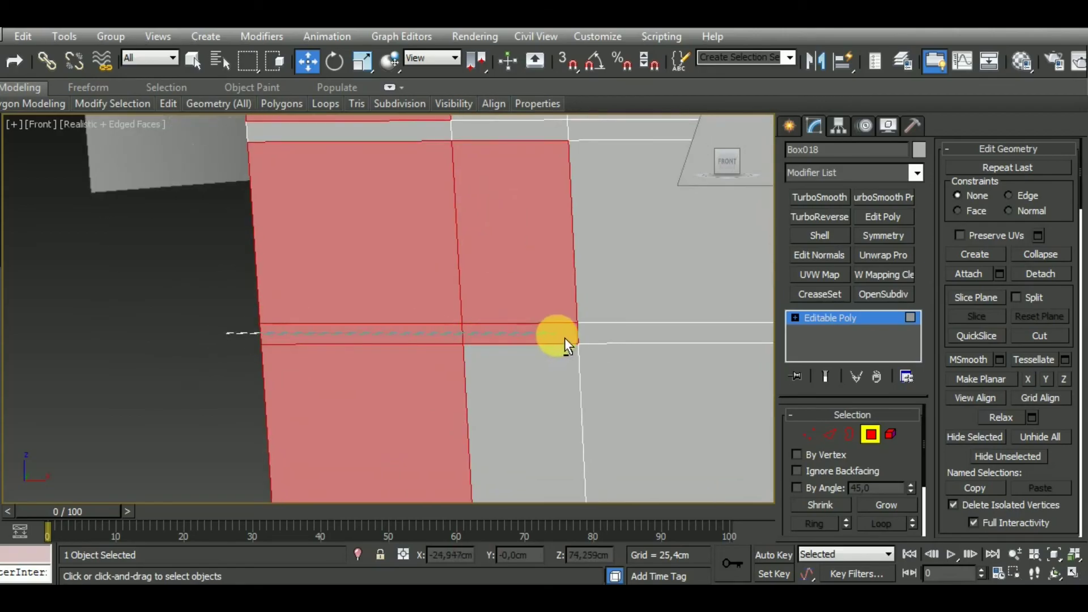
left_click_drag(564, 338, 590, 337, "alt")
mouse_move(590, 338)
middle_mouse_down()
mouse_move(432, 289)
mouse_move(202, 414)
middle_mouse_up()
Step: Deselect the thin gap strips along the other corner column
scroll(418, 297, "down", 5)
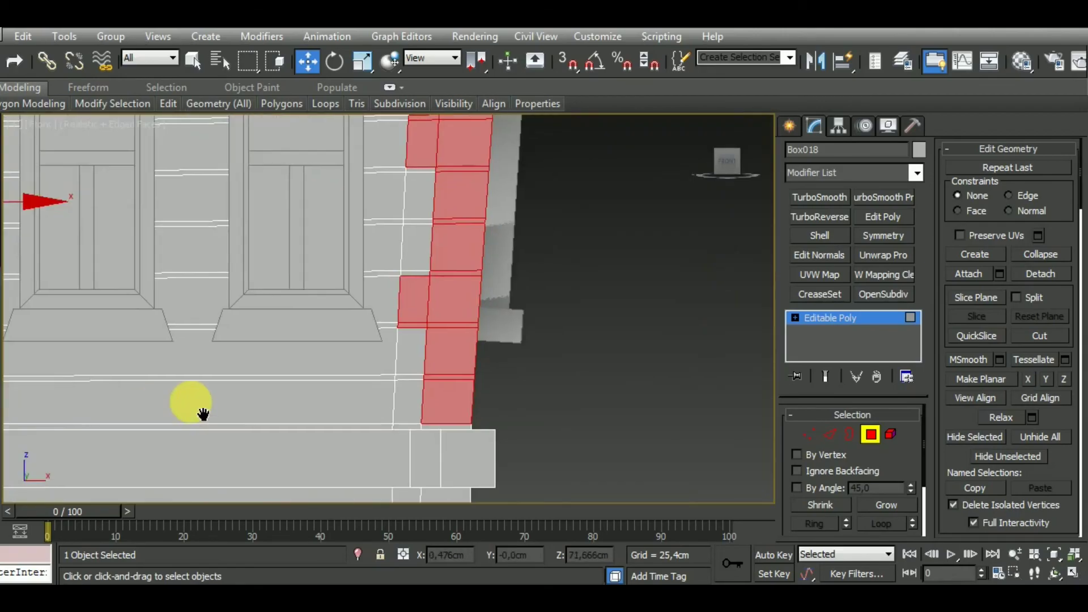
scroll(462, 389, "up", 4)
scroll(461, 389, "up", 1)
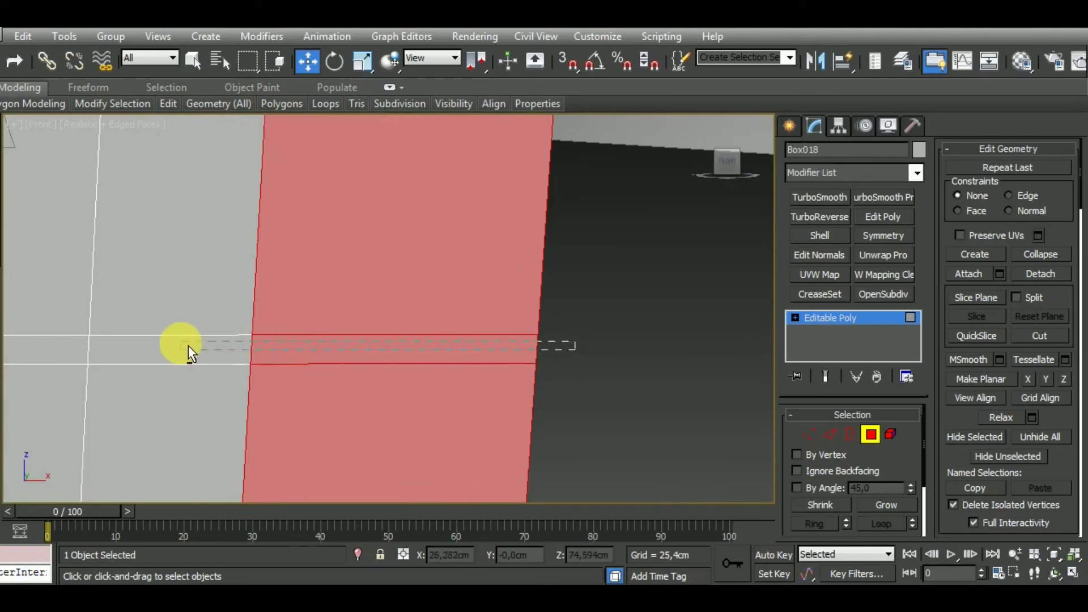
left_click_drag(188, 345, 188, 346, "alt")
mouse_move(437, 280)
middle_mouse_down()
mouse_move(468, 381)
mouse_move(471, 302)
middle_mouse_up()
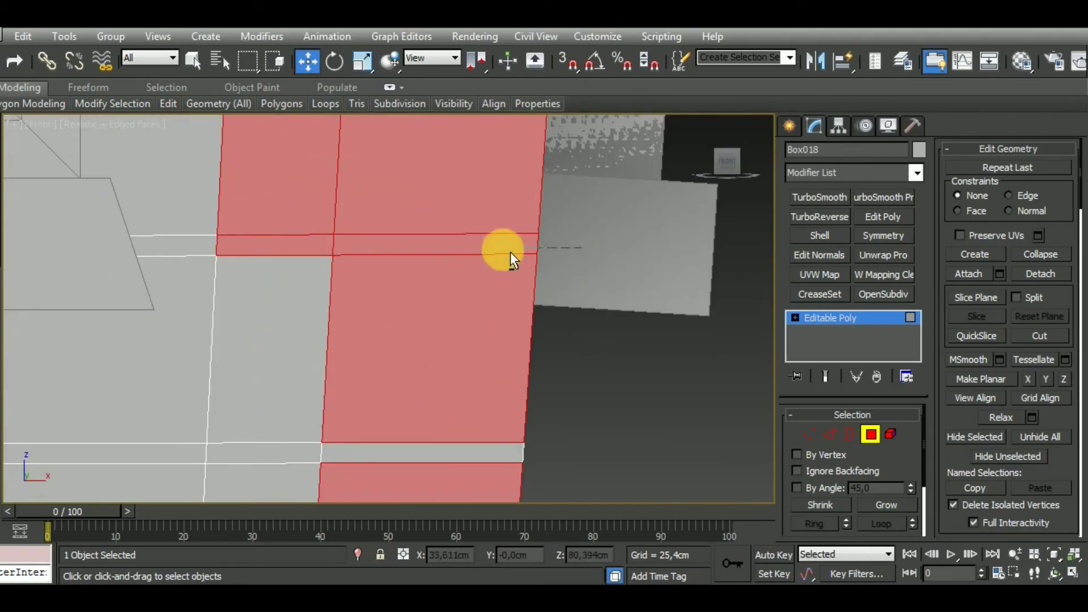
left_click_drag(304, 249, 280, 243, "alt")
mouse_move(279, 243)
middle_mouse_down()
mouse_move(554, 319)
mouse_move(556, 386)
middle_mouse_up()
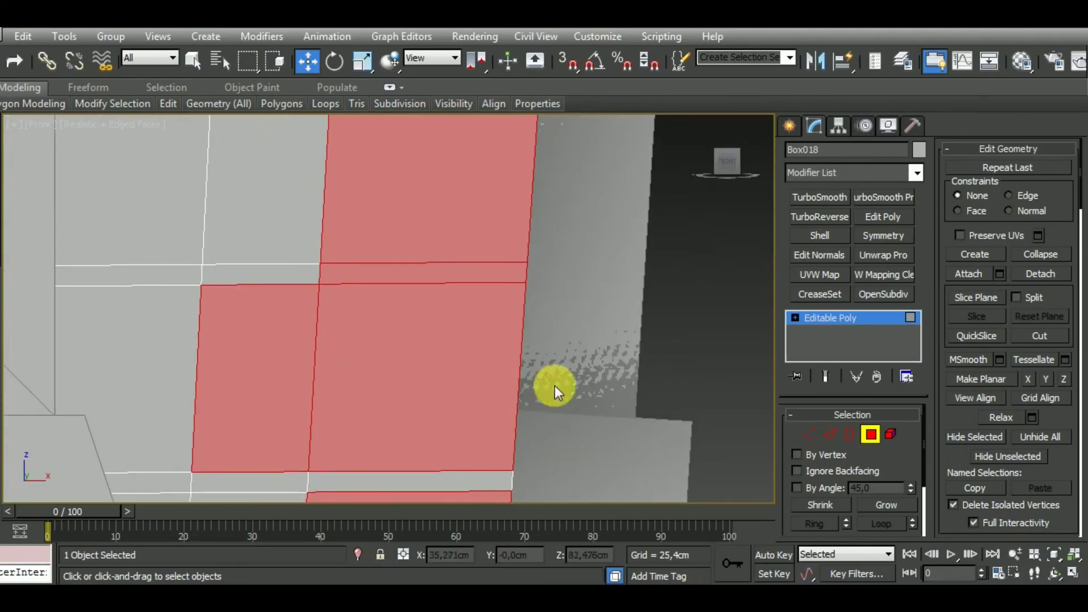
left_click_drag(287, 281, 286, 281, "alt")
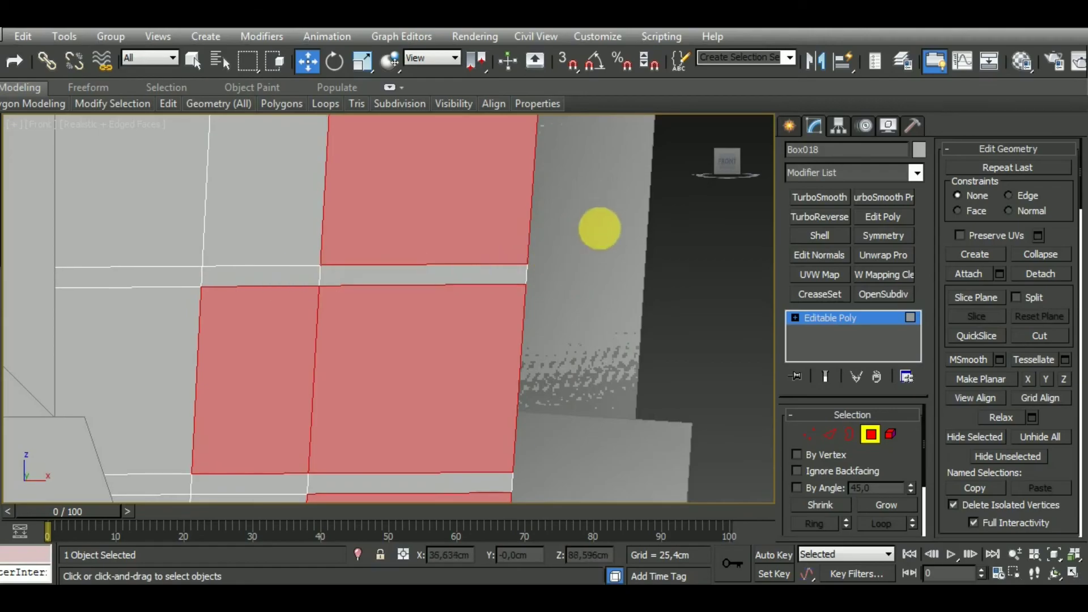
middle_click_drag(595, 226, 553, 467)
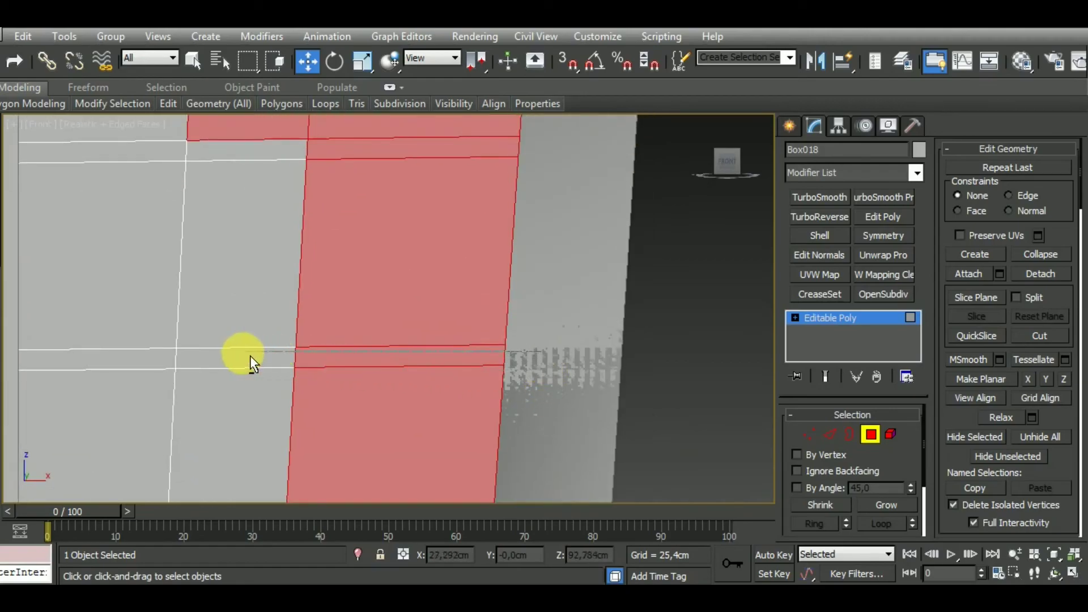
left_click(229, 362, "alt")
Step: Finish the remaining lower strips, redoing one mistaken deselection
middle_click_drag(595, 269, 560, 366)
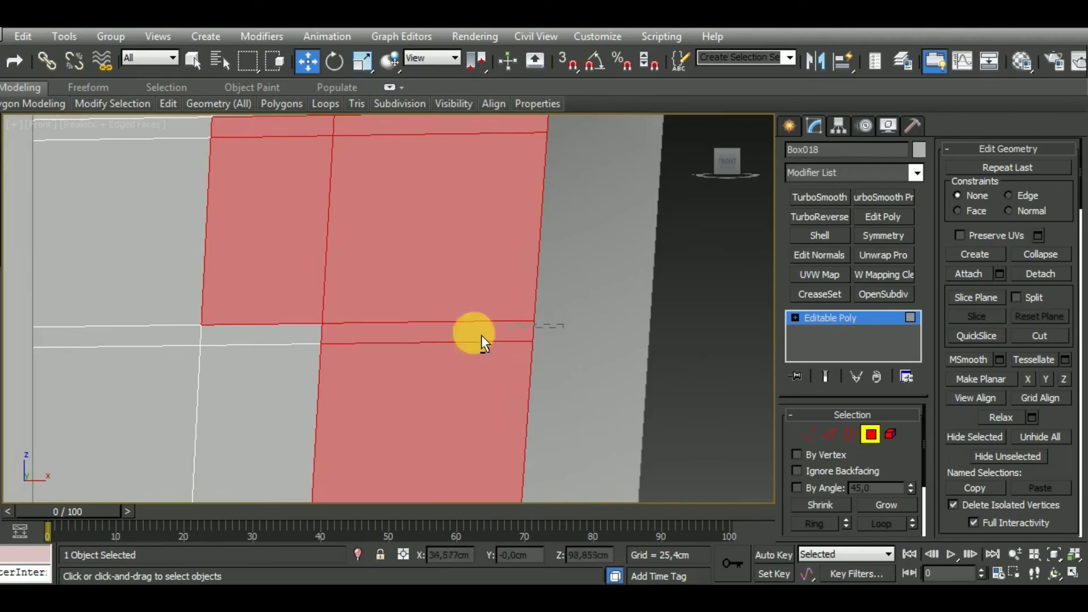
left_click_drag(297, 338, 266, 343, "alt")
middle_click_drag(652, 275, 601, 349)
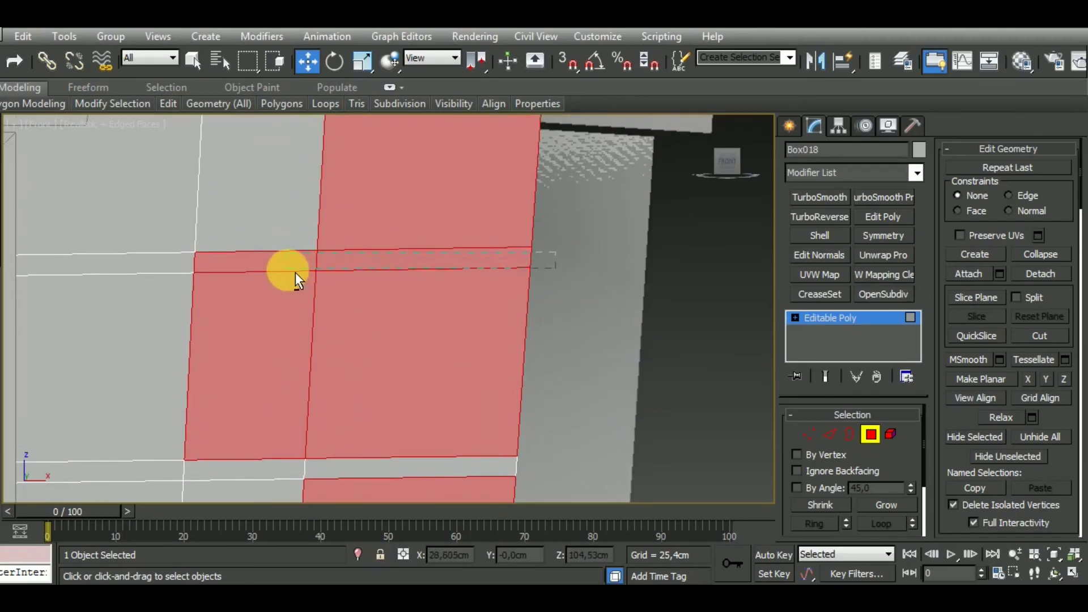
left_click_drag(297, 273, 295, 272, "alt")
middle_click_drag(603, 245, 616, 265)
key("ctrl+z")
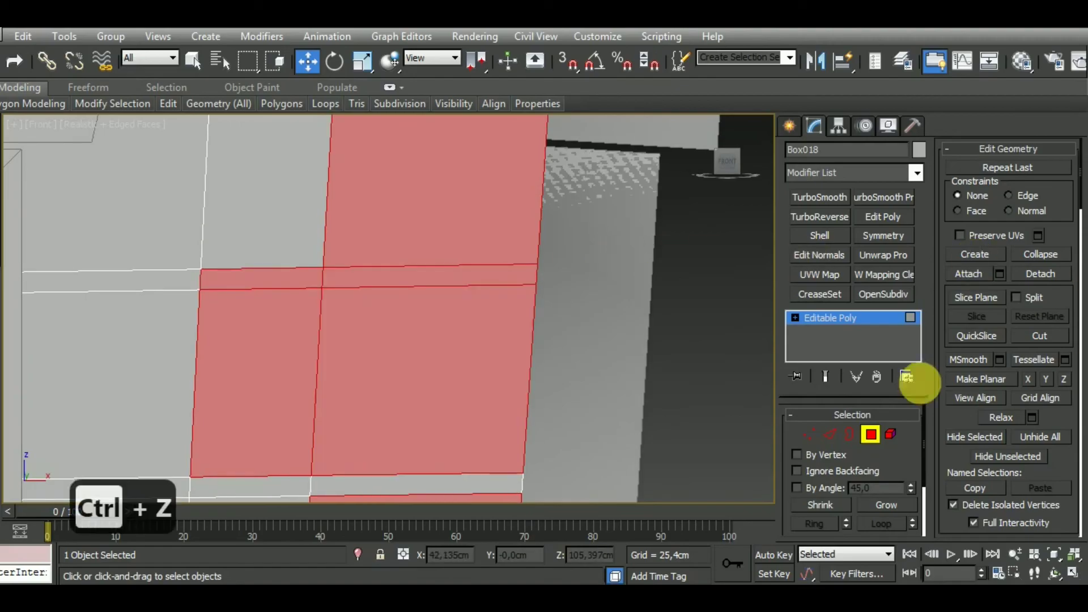
left_click(280, 284, "alt")
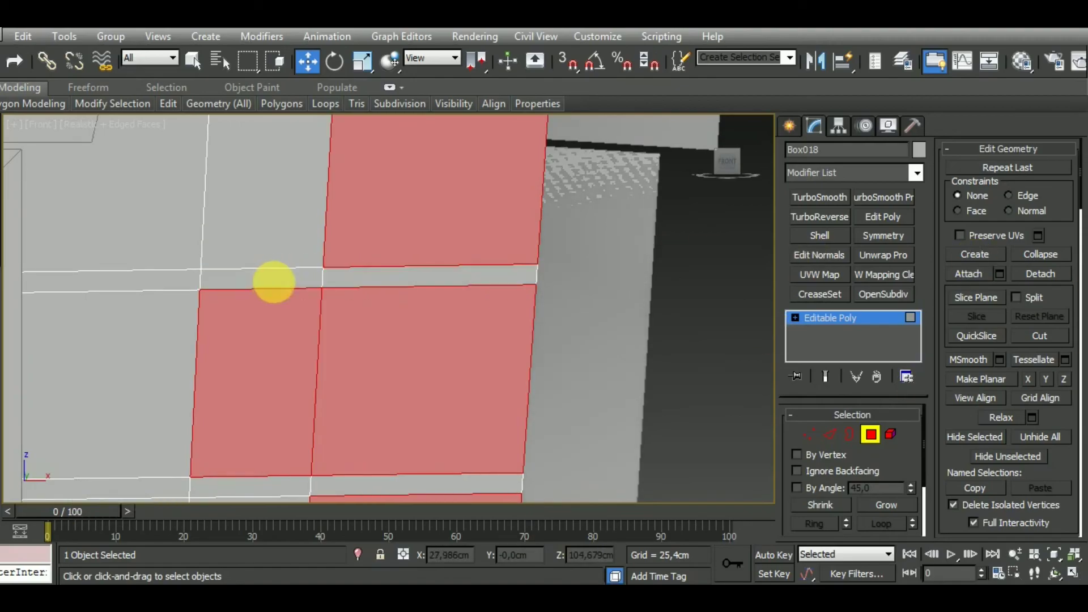
middle_click_drag(272, 281, 558, 389)
scroll(513, 224, "up", 4)
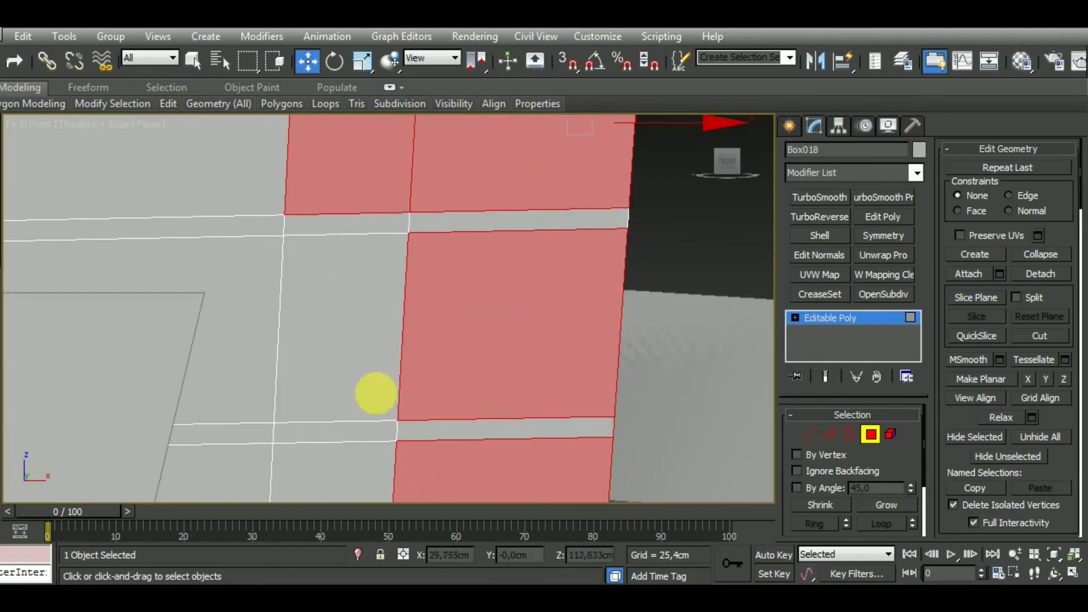
Step: Orbit around the tower to check the quoin selection on both corners
scroll(565, 400, "down", 5)
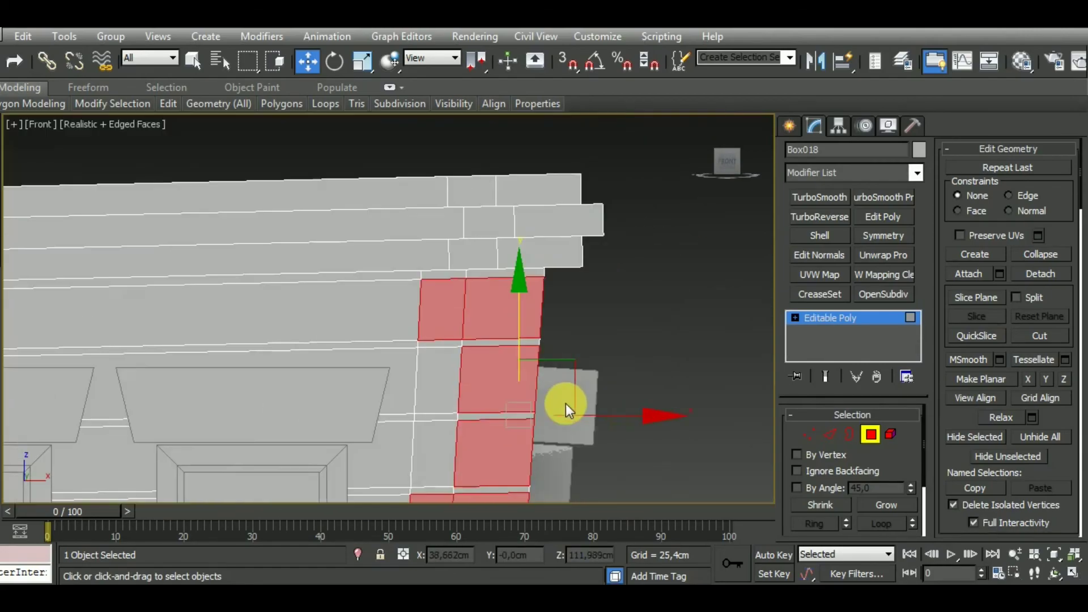
mouse_move(600, 369)
middle_mouse_down("alt")
mouse_move(389, 433)
mouse_move(545, 441)
mouse_move(537, 427)
mouse_move(330, 457)
mouse_move(209, 396)
mouse_move(287, 453)
middle_mouse_up("alt")
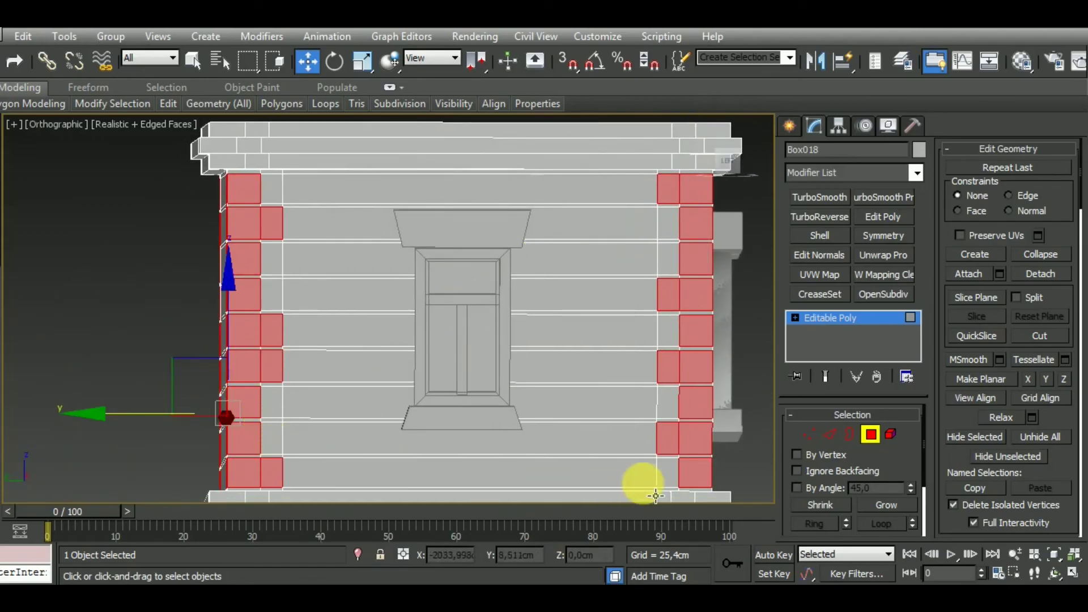
mouse_move(655, 496)
middle_mouse_down("alt")
mouse_move(406, 444)
mouse_move(243, 452)
mouse_move(395, 473)
mouse_move(389, 462)
mouse_move(400, 454)
middle_mouse_up("alt")
scroll(547, 242, "up", 5)
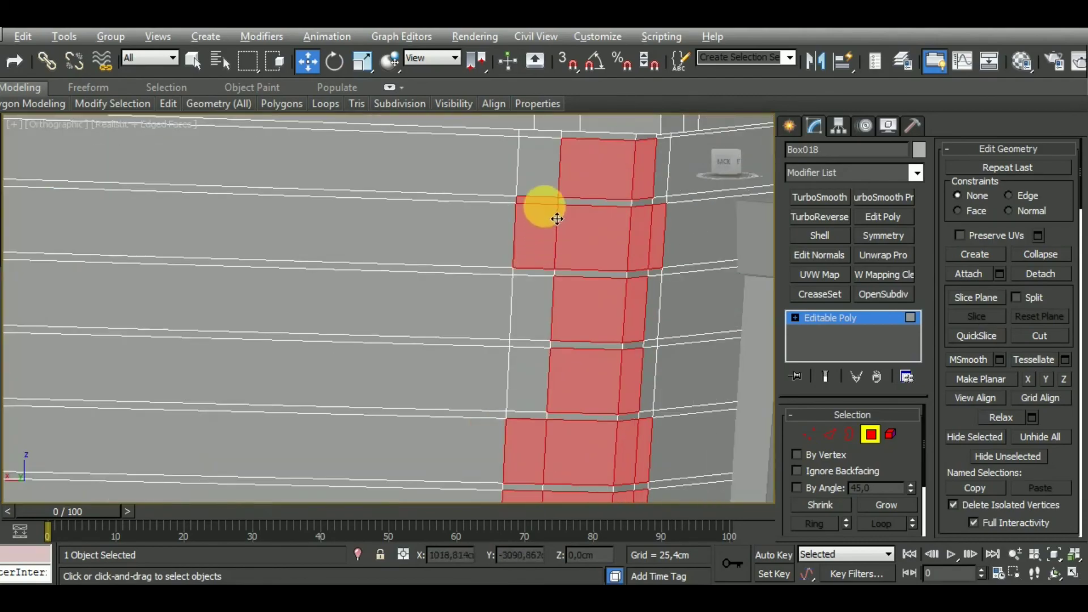
mouse_move(553, 474)
middle_mouse_down()
mouse_move(565, 311)
mouse_move(555, 222)
middle_mouse_up()
scroll(607, 372, "down", 5)
mouse_move(231, 388)
middle_mouse_down("alt")
mouse_move(298, 389)
mouse_move(316, 402)
mouse_move(401, 347)
mouse_move(412, 473)
middle_mouse_up("alt")
scroll(415, 272, "up", 3)
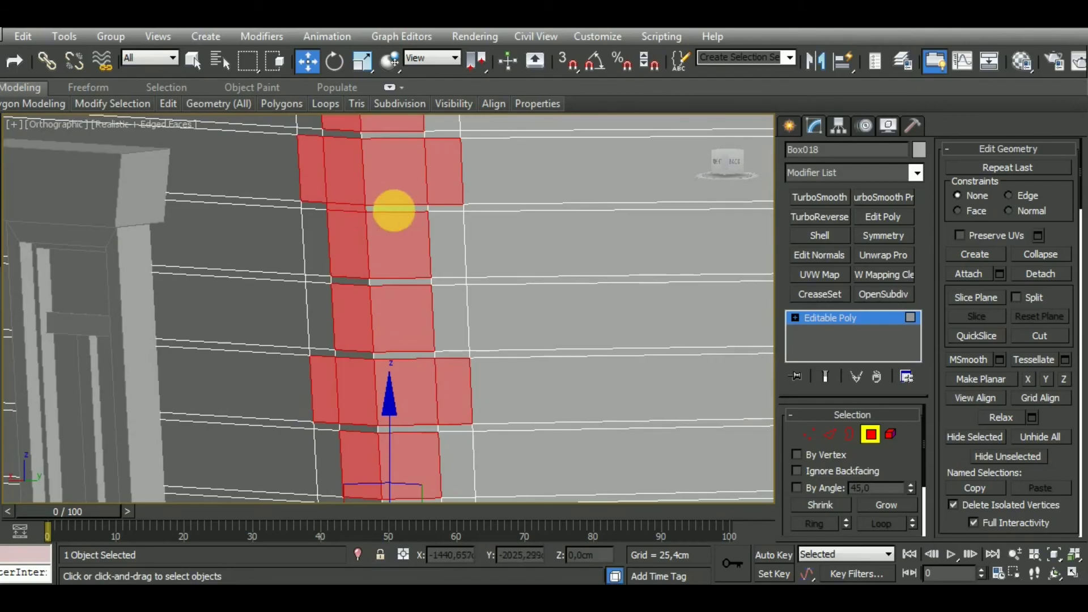
scroll(364, 222, "down", 3)
mouse_move(372, 365)
middle_mouse_down()
mouse_move(503, 369)
mouse_move(517, 359)
middle_mouse_up()
scroll(505, 381, "up", 3)
key("shift+z")
key("shift+z")
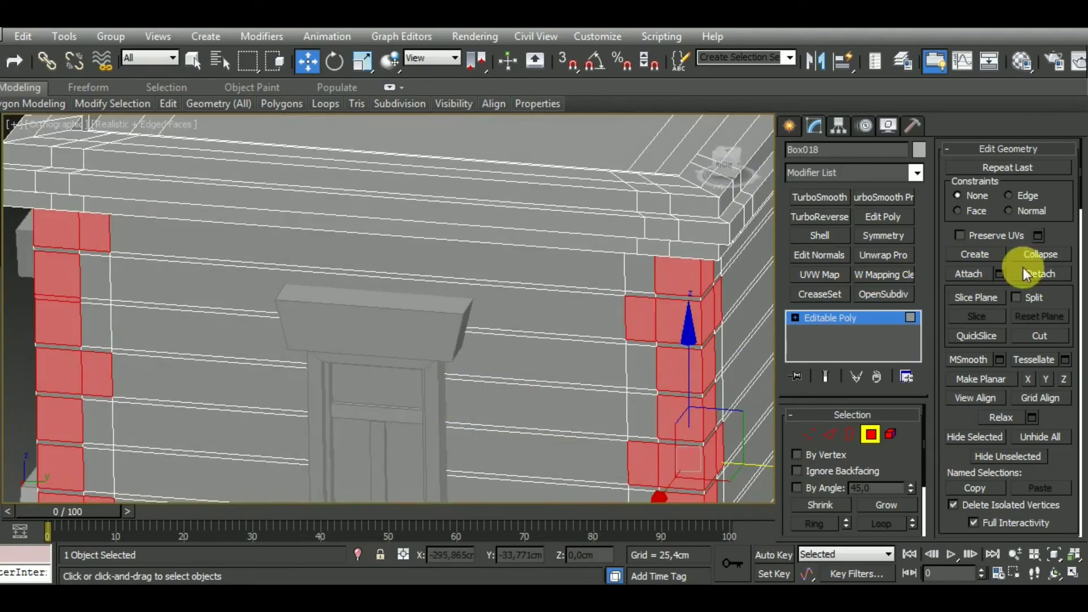
Step: Detach the quoin faces as a clone, Object023, and edit its polygons
left_click(1037, 274)
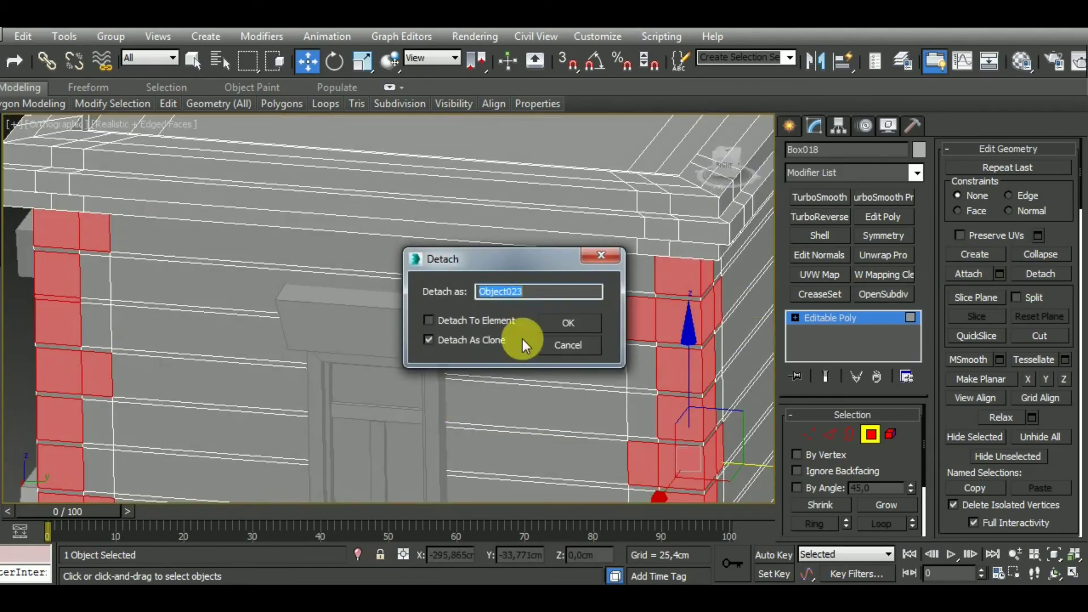
left_click(577, 320)
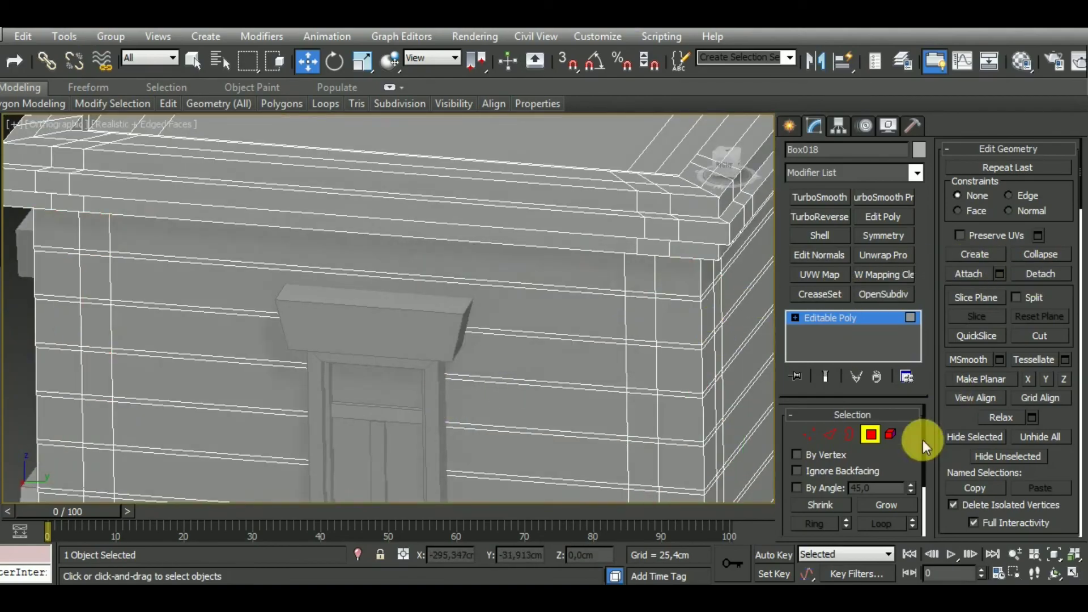
left_click(688, 350)
left_click(871, 432)
Step: Start a bevel on the quoin faces, raising them outward from zero height
middle_click_drag(527, 397, 515, 357)
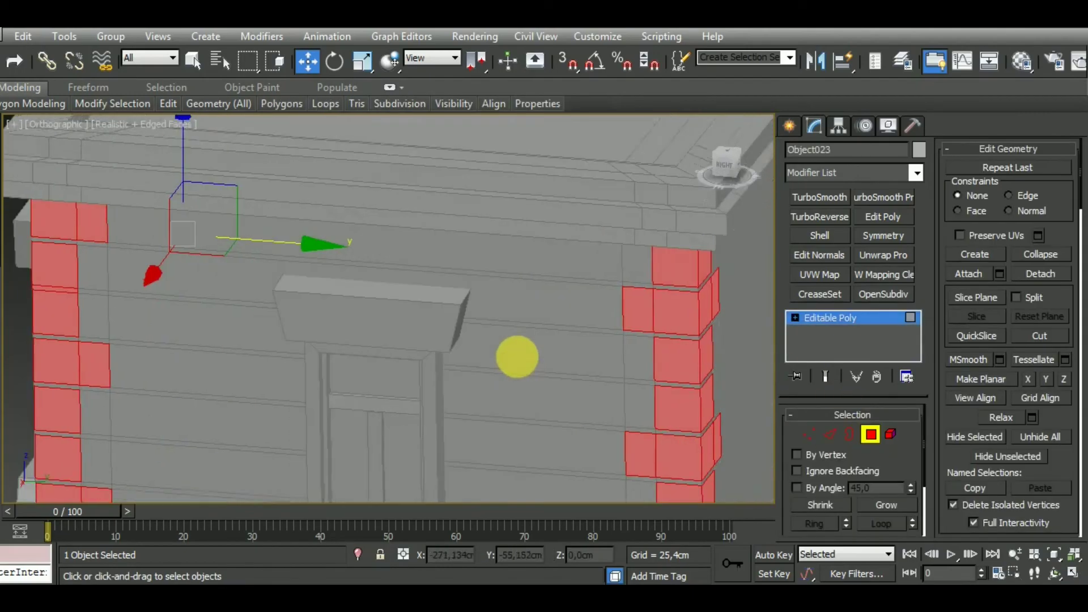
key("b")
right_click(400, 343)
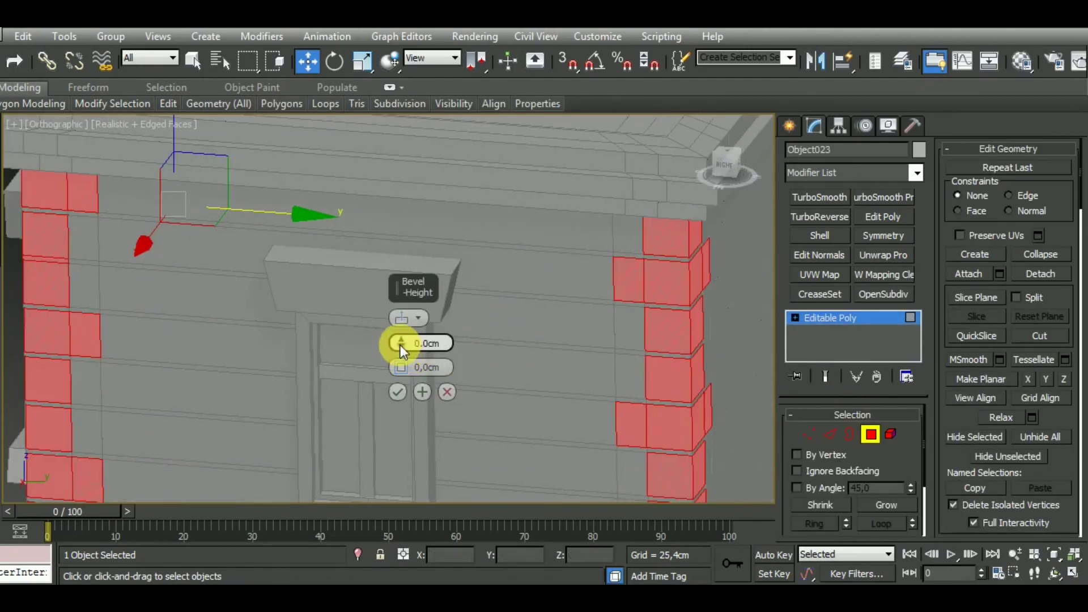
left_click_drag(402, 344, 401, 339)
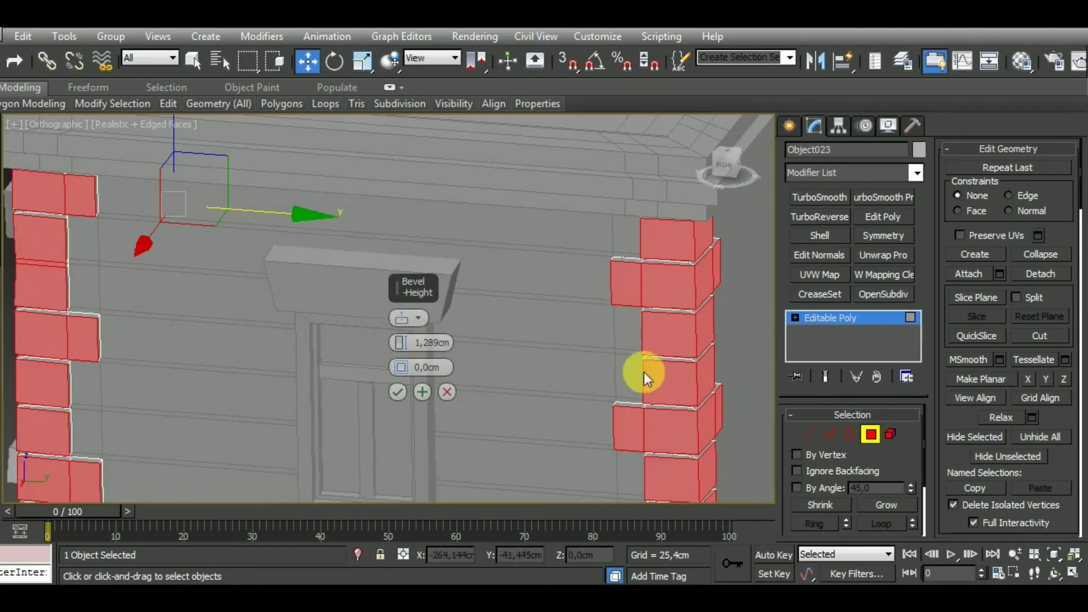
middle_click_drag(644, 372, 576, 389, "alt")
middle_click_drag(462, 434, 486, 389, "alt")
scroll(453, 403, "up", 5)
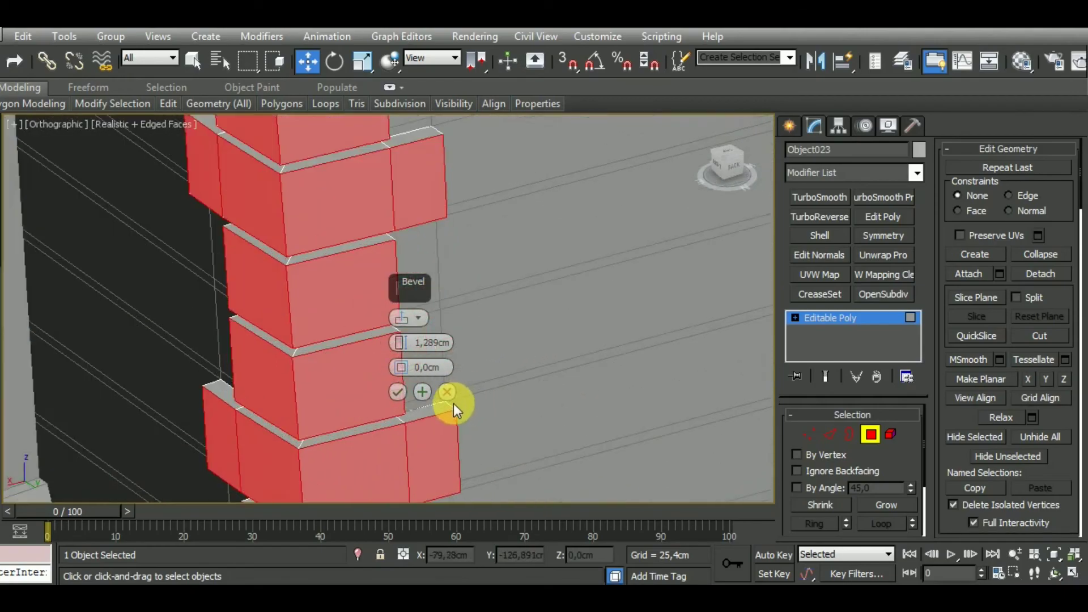
scroll(454, 403, "up", 2)
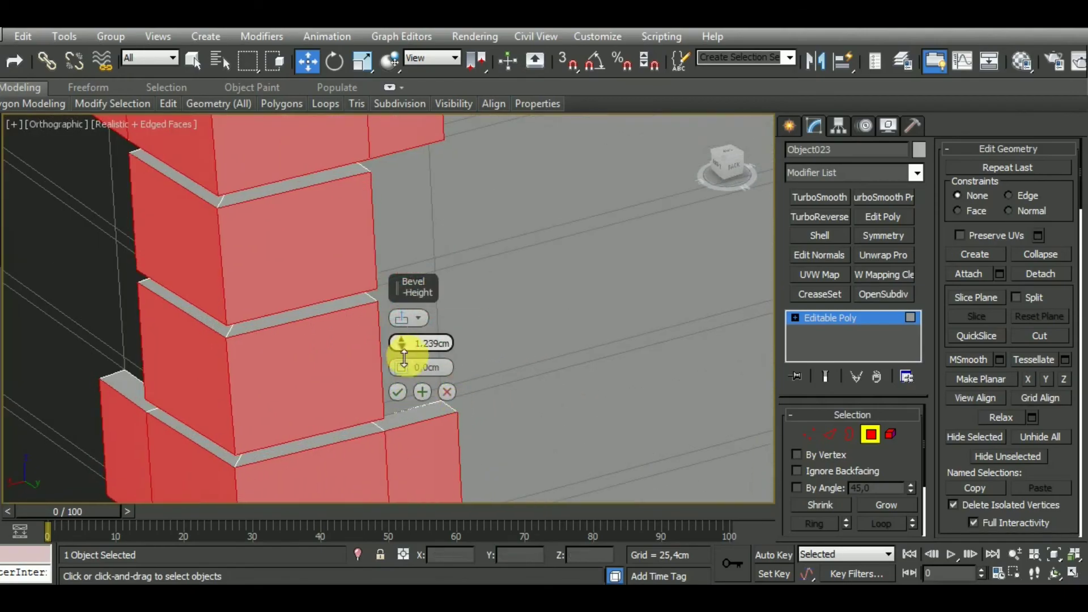
Step: Set the quoin bevel height to 1.2cm, confirm it, and leave Polygon mode
left_click_drag(400, 349, 400, 353)
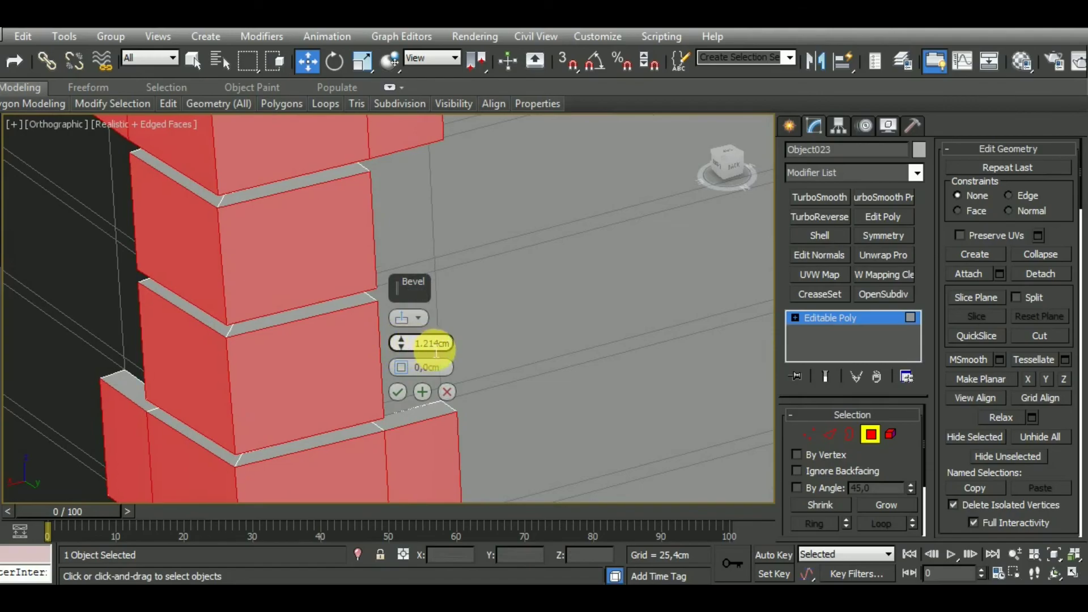
key("Delete")
key("Delete")
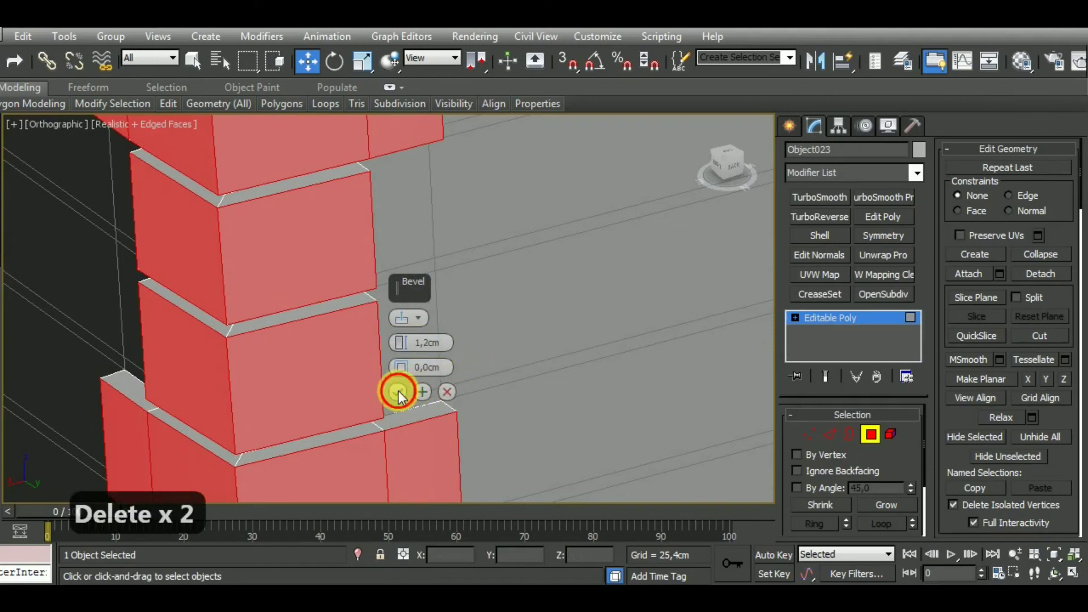
left_click(397, 392)
scroll(450, 426, "down", 5)
middle_click_drag(474, 377, 646, 352, "alt")
left_click(870, 434)
mouse_move(623, 431)
middle_mouse_down("alt")
mouse_move(554, 438)
mouse_move(521, 420)
middle_mouse_up("alt")
Step: Remove the selected horizontal edge loops from Box018
left_click(433, 359)
left_click(827, 434)
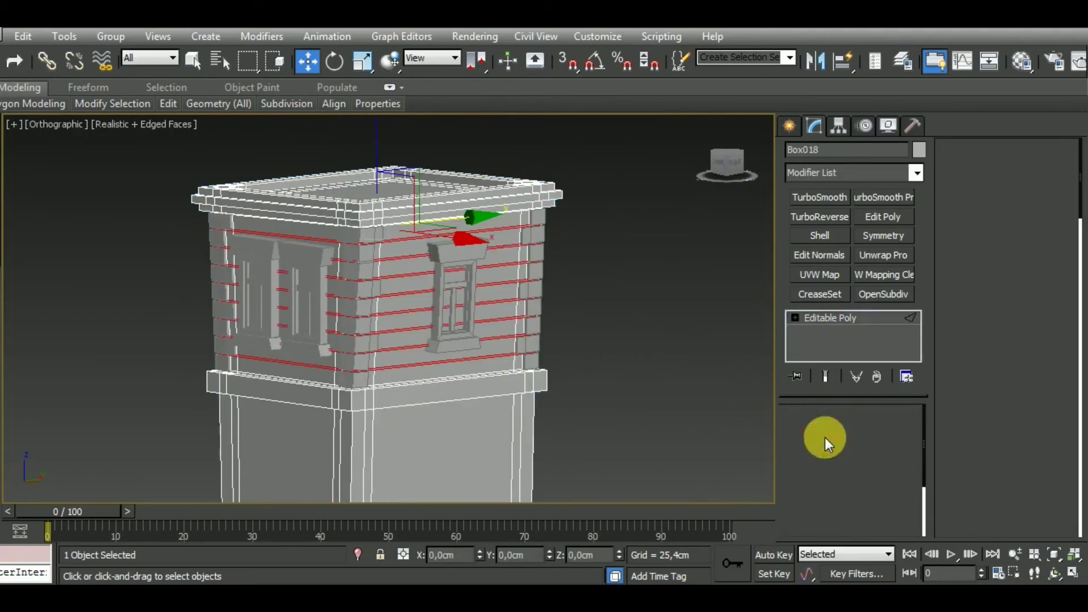
left_click(980, 189)
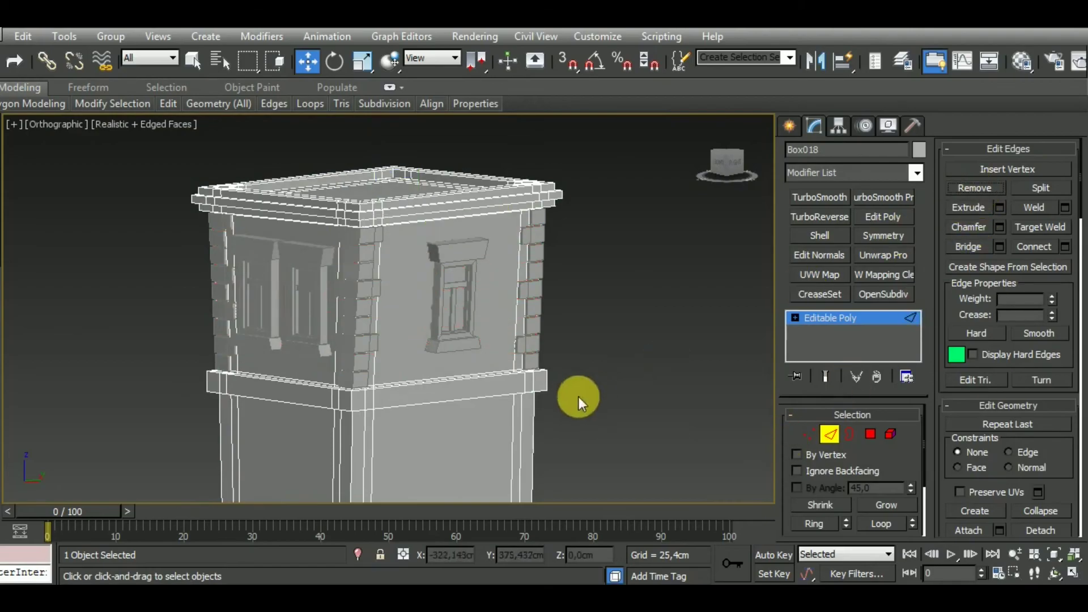
Step: Select the extra vertical edge loops, remove them, and leave Edge mode
double_click(383, 458)
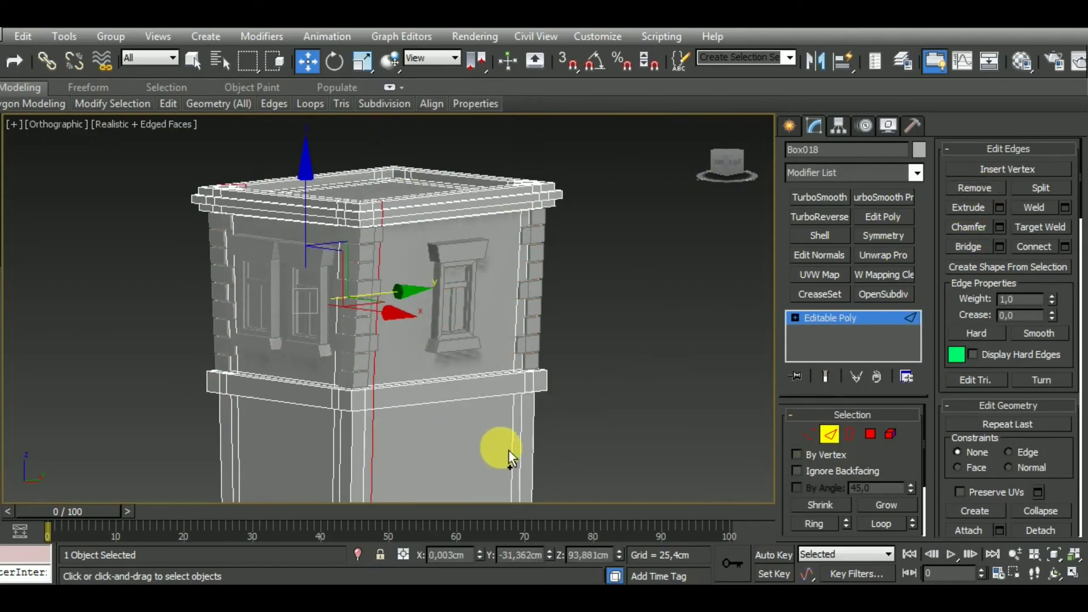
mouse_move(539, 447)
middle_mouse_down("alt")
mouse_move(564, 457)
mouse_move(508, 470)
mouse_move(486, 461)
middle_mouse_up("alt")
middle_click_drag(274, 454, 434, 464, "alt")
left_click(449, 477, "ctrl")
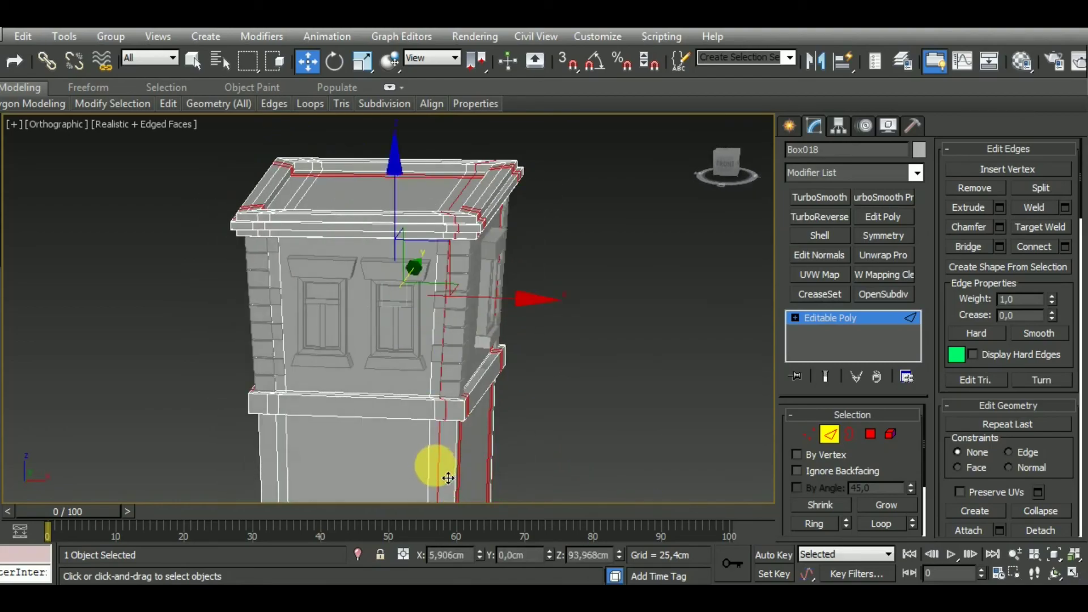
left_click(440, 476, "ctrl")
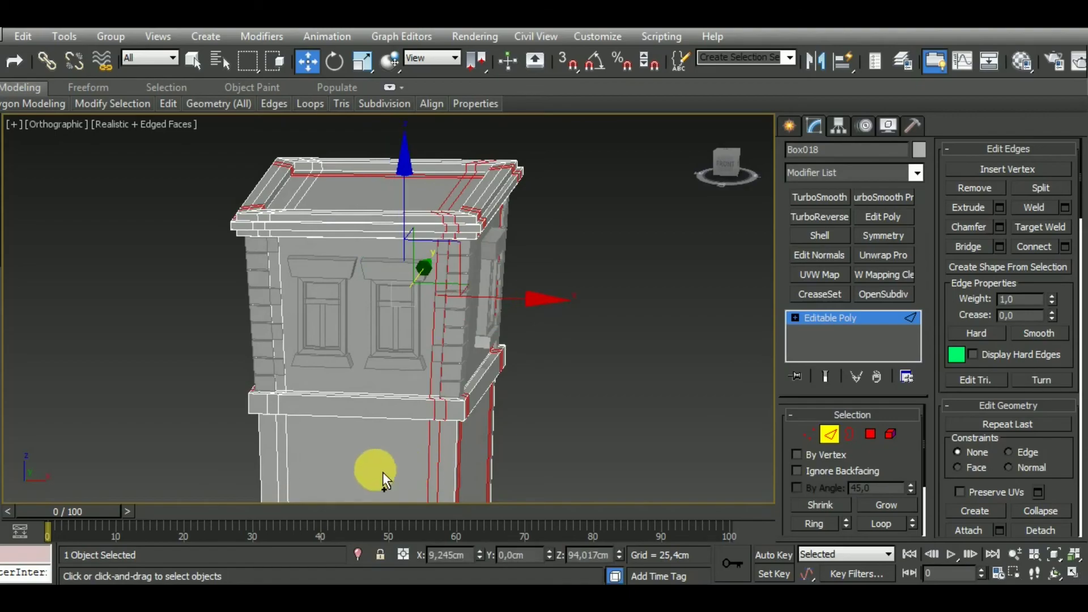
left_click(296, 473, "ctrl")
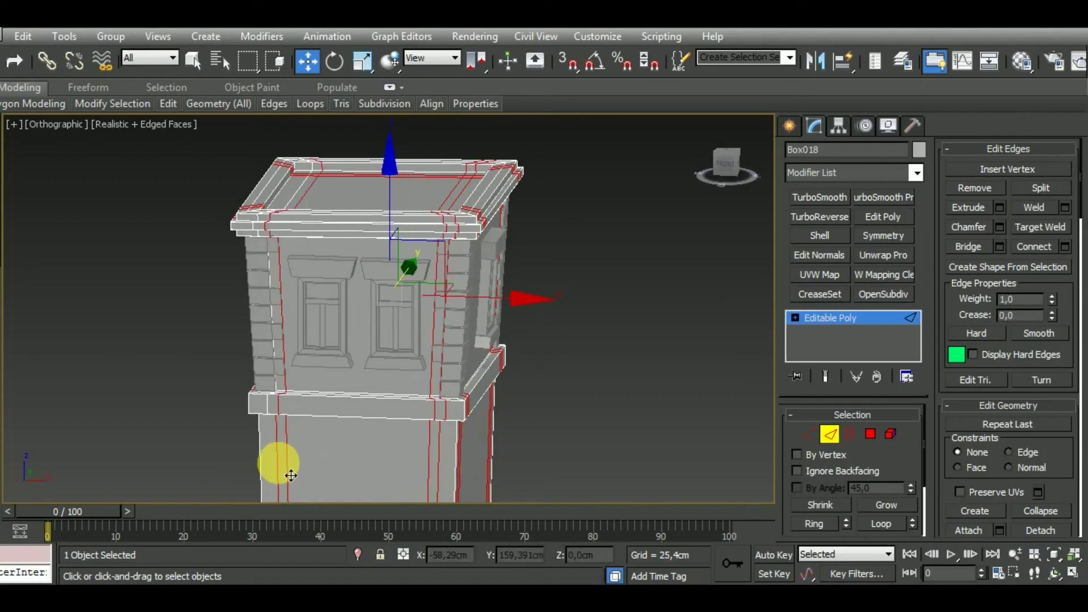
mouse_move(291, 475)
middle_mouse_down("alt")
mouse_move(475, 465)
mouse_move(467, 488)
mouse_move(219, 476)
mouse_move(255, 470)
middle_mouse_up("alt")
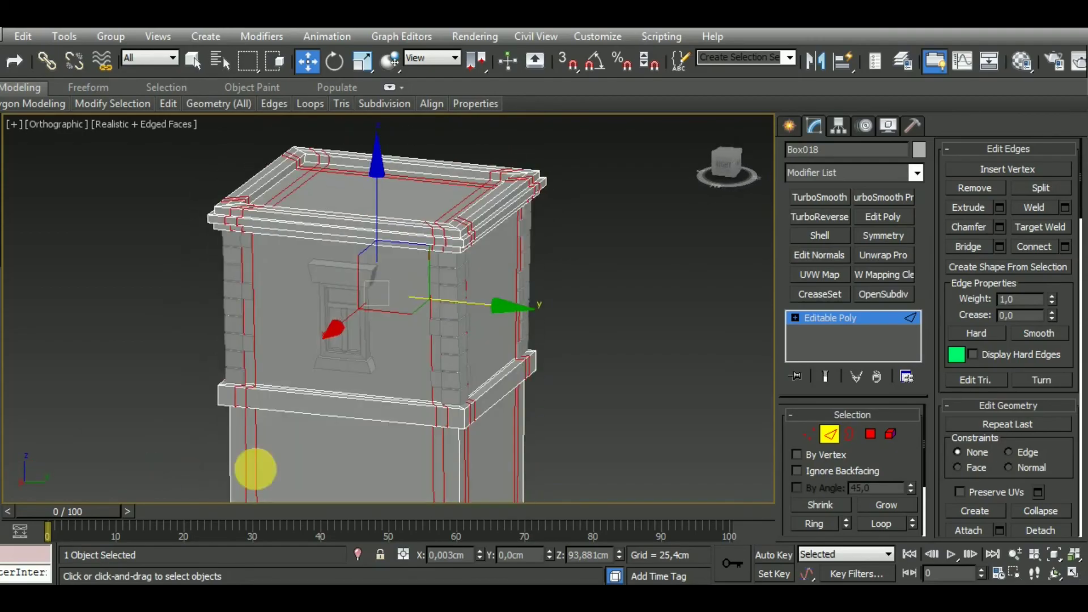
left_click(981, 192)
mouse_move(579, 446)
middle_mouse_down("alt")
mouse_move(622, 407)
mouse_move(362, 413)
mouse_move(373, 385)
middle_mouse_up("alt")
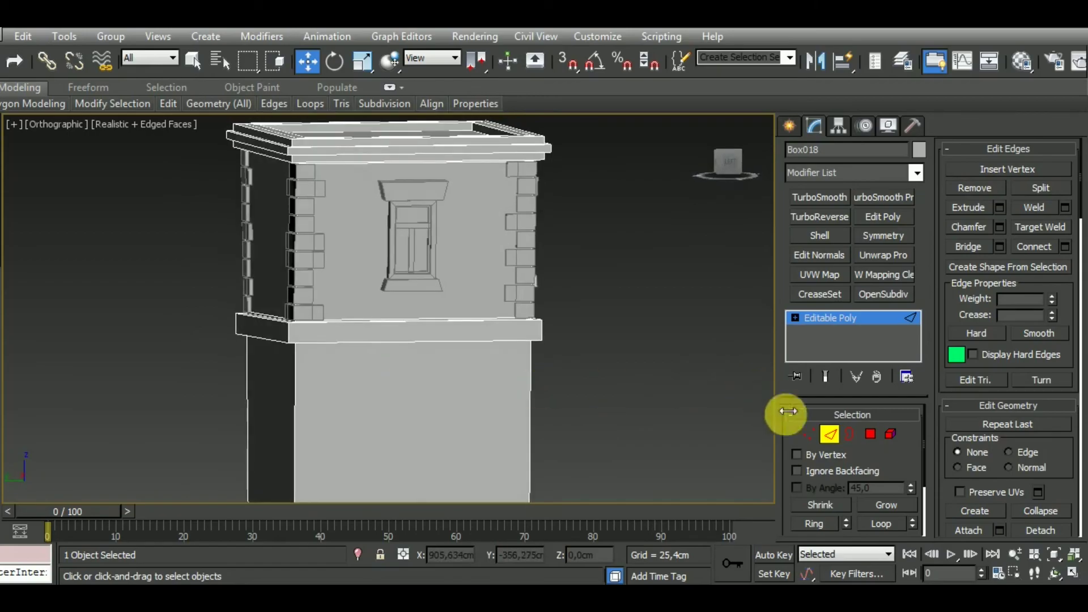
left_click(830, 434)
mouse_move(737, 419)
middle_mouse_down("alt")
mouse_move(624, 401)
mouse_move(771, 428)
middle_mouse_up("alt")
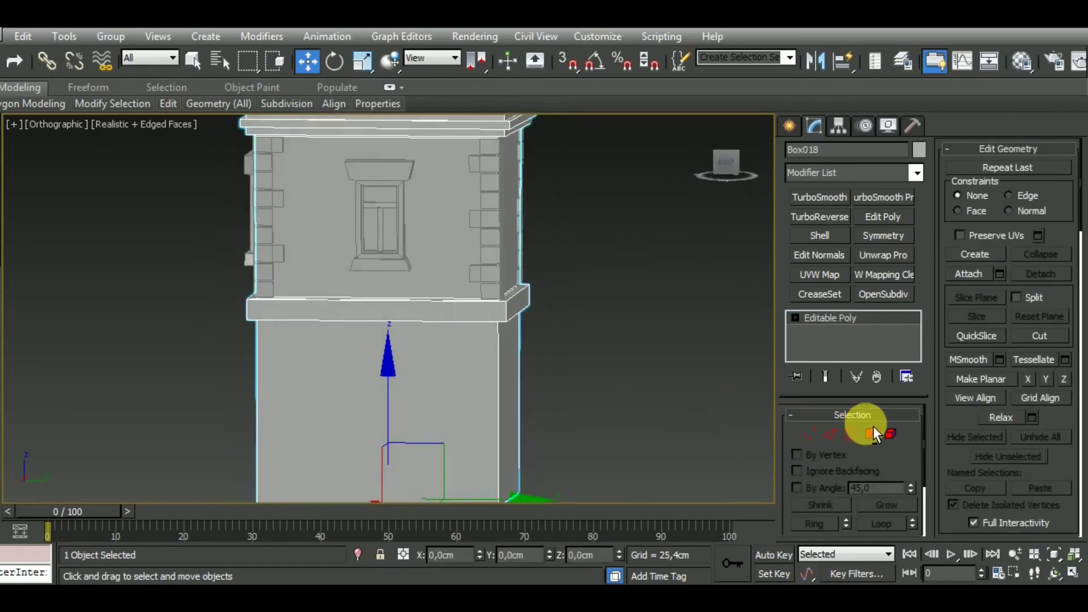
Step: In Front view, inset the lower section's front face by 6.335 cm
mouse_move(372, 382)
middle_mouse_down("alt")
mouse_move(607, 384)
mouse_move(565, 391)
mouse_move(553, 344)
middle_mouse_up("alt")
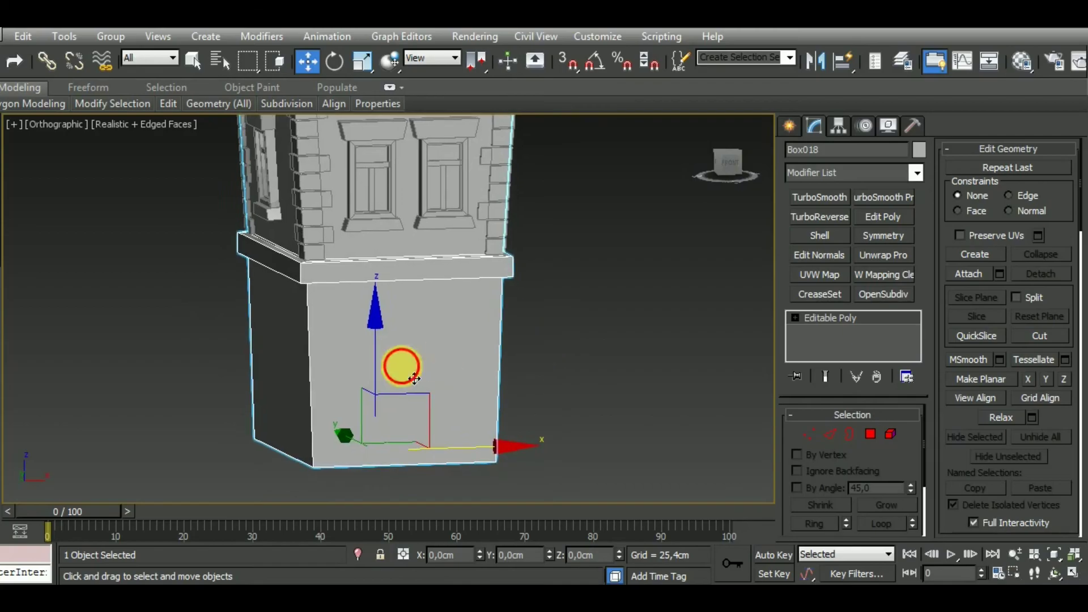
key("f")
scroll(542, 255, "down", 4)
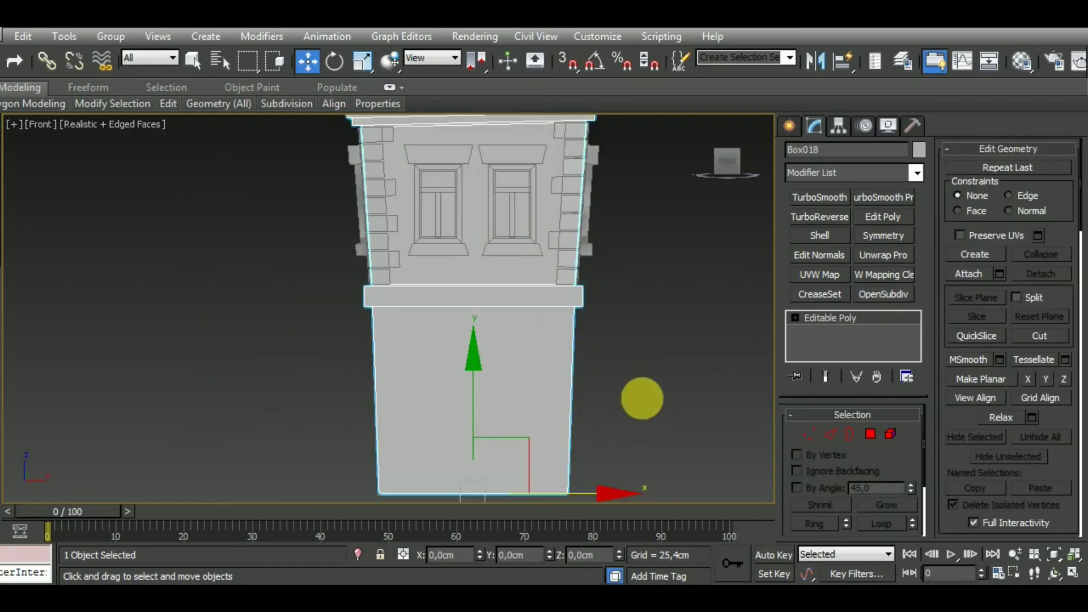
left_click(871, 432)
left_click(486, 360)
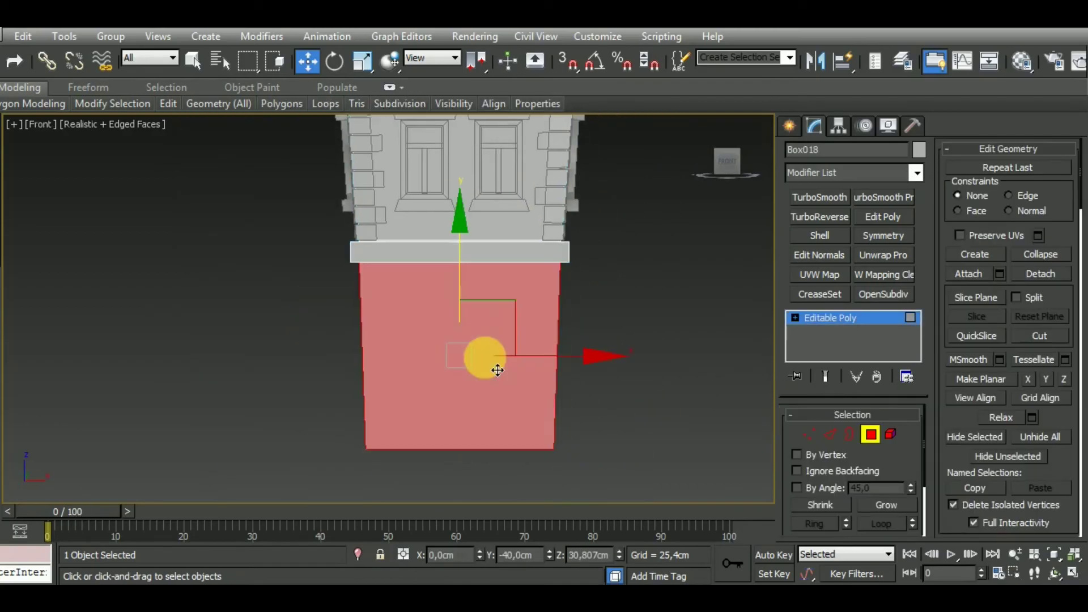
left_click(1054, 148)
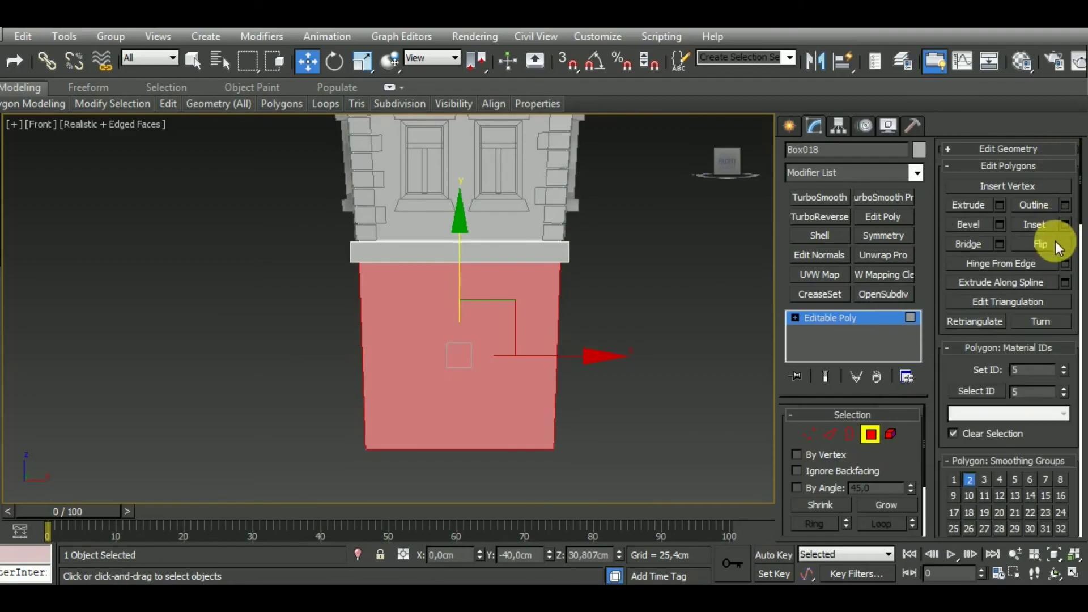
left_click(1065, 224)
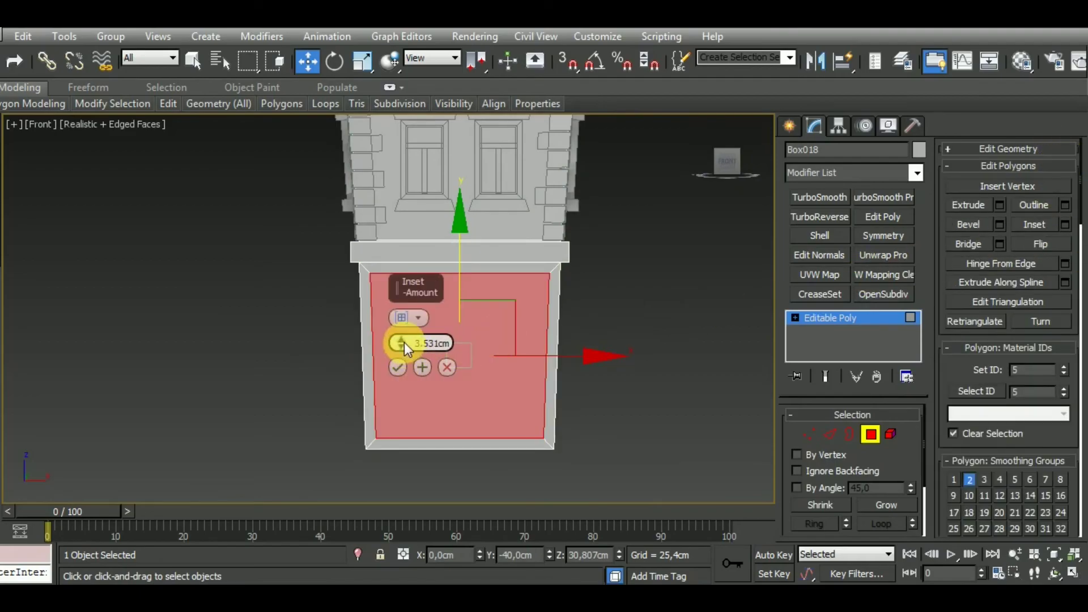
left_click_drag(403, 342, 408, 343)
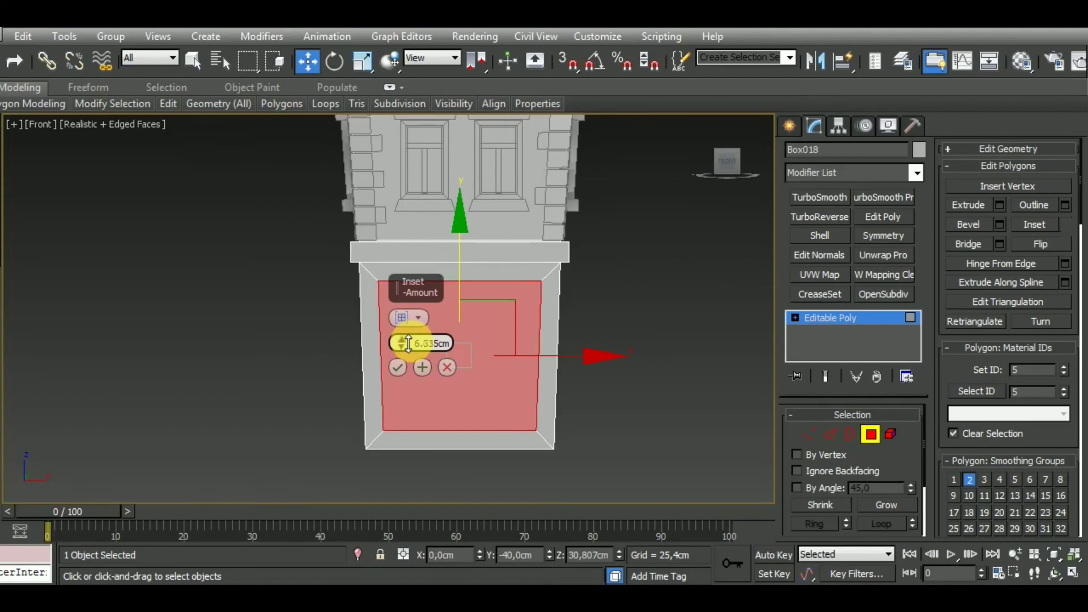
left_click(397, 368)
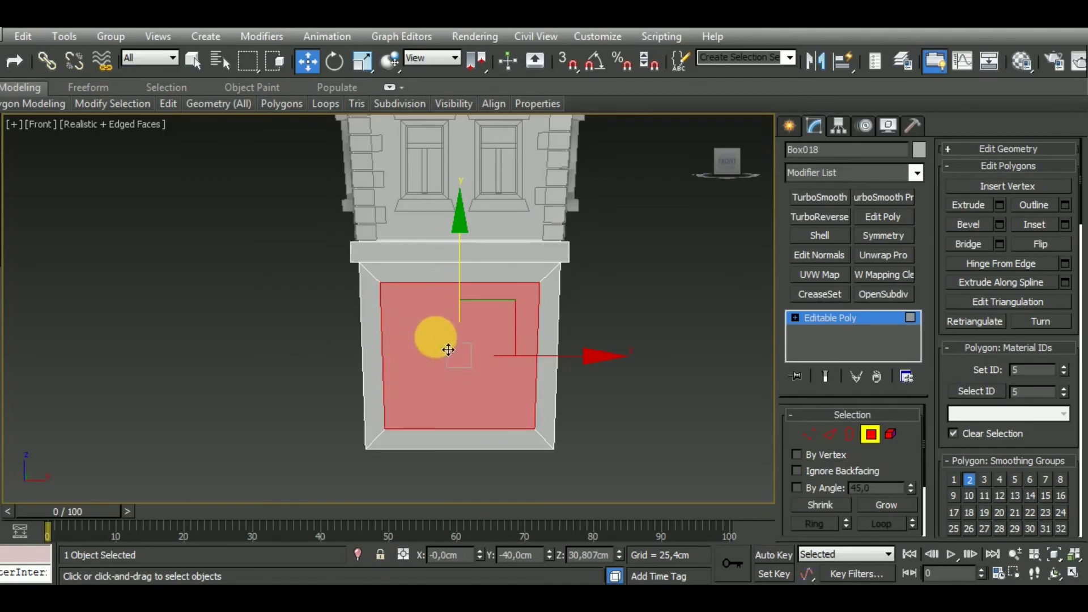
left_click_drag(476, 290, 484, 371)
Step: Bevel the inset panel to a height of about -3.865 cm
scroll(483, 372, "up", 3)
scroll(484, 381, "down", 2)
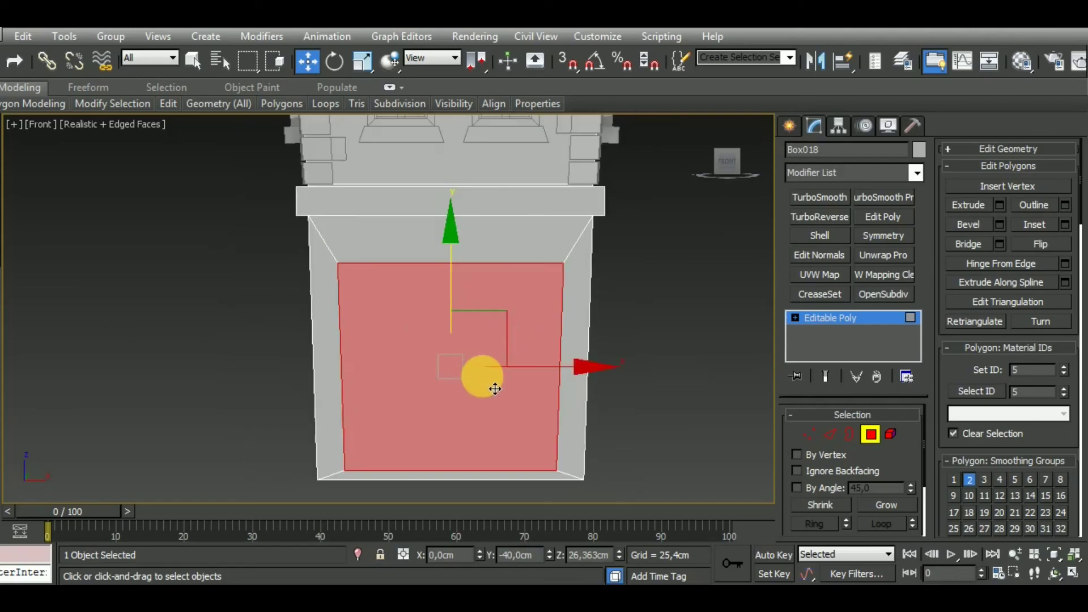
scroll(495, 388, "down", 2)
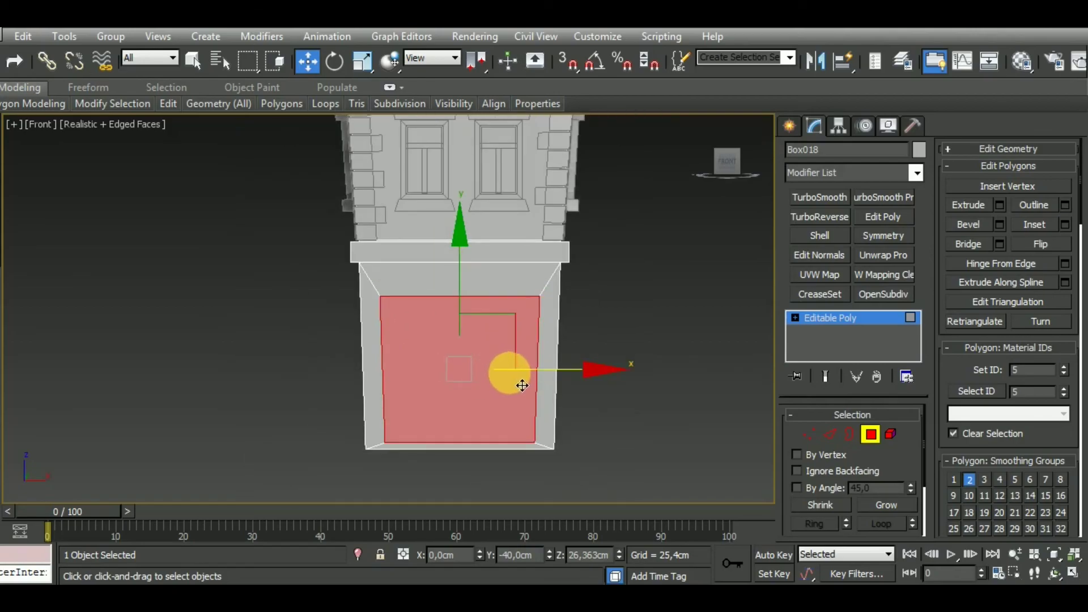
mouse_move(593, 402)
middle_mouse_down("alt")
mouse_move(623, 430)
mouse_move(633, 419)
mouse_move(692, 442)
mouse_move(510, 401)
middle_mouse_up("alt")
key("b")
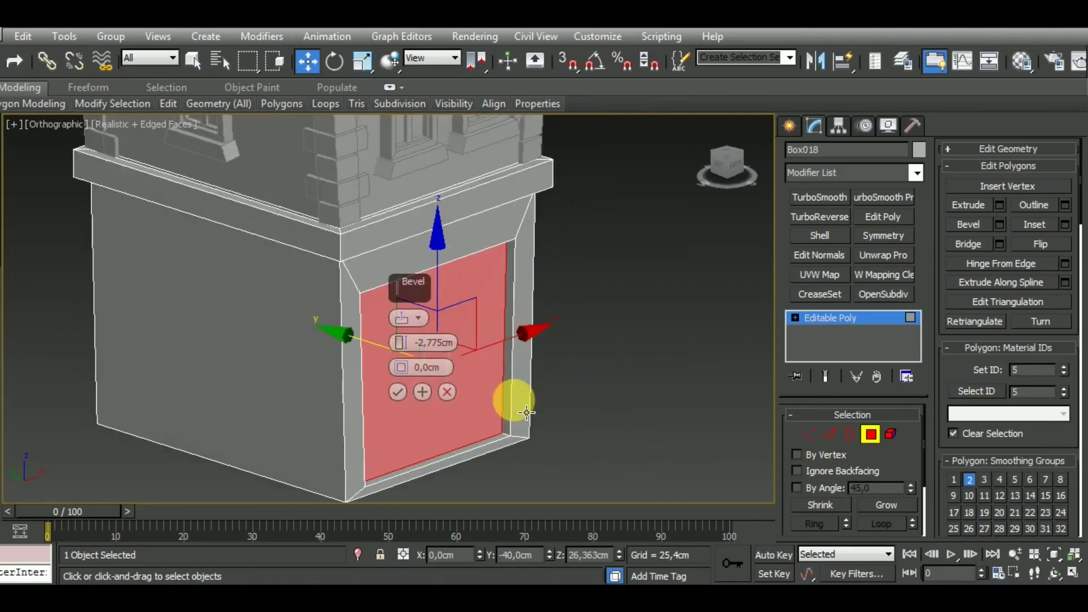
scroll(469, 383, "up", 3)
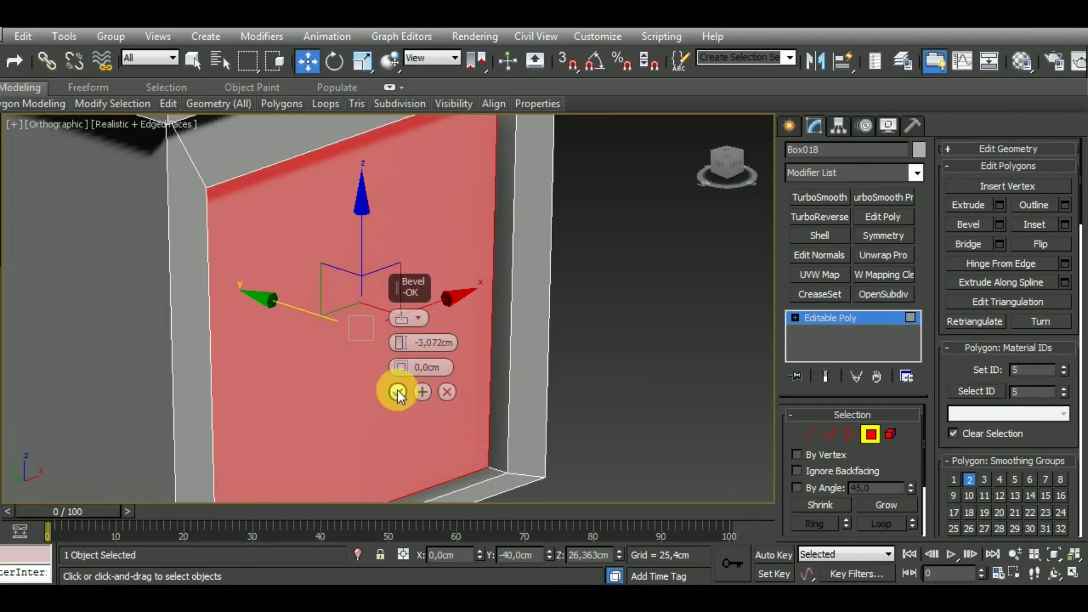
left_click_drag(401, 342, 404, 361)
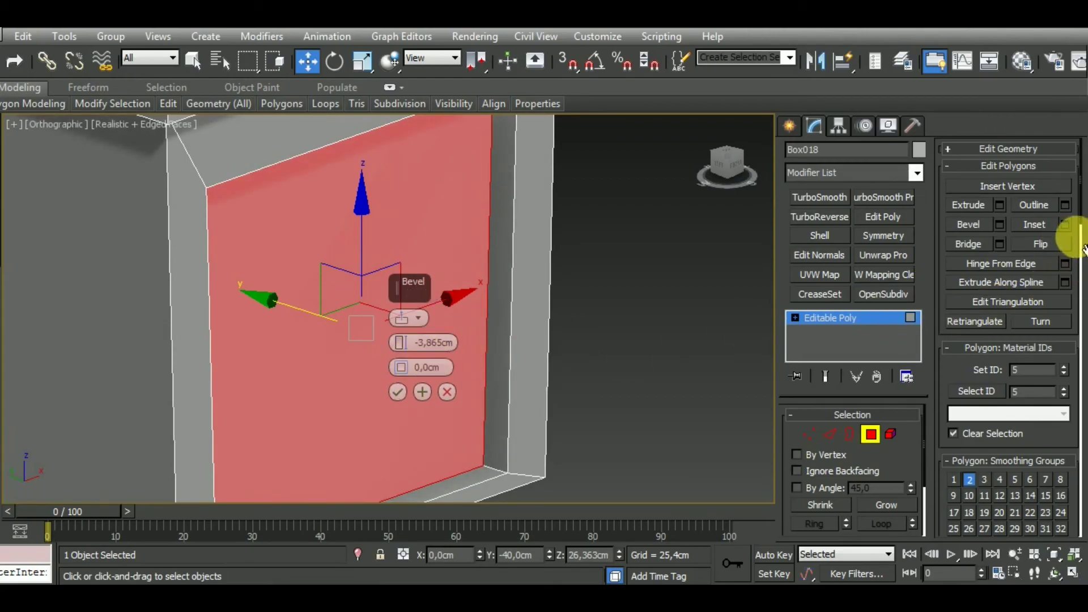
left_click(397, 392)
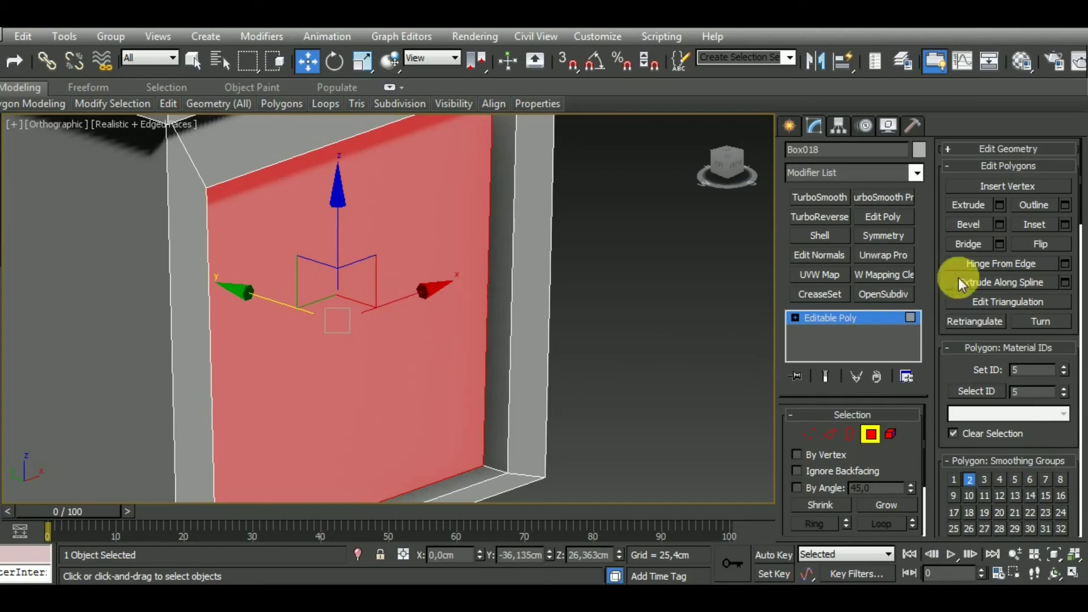
Step: Inset the recessed front panel polygon by a small border of about 0.8 cm
left_click(1065, 223)
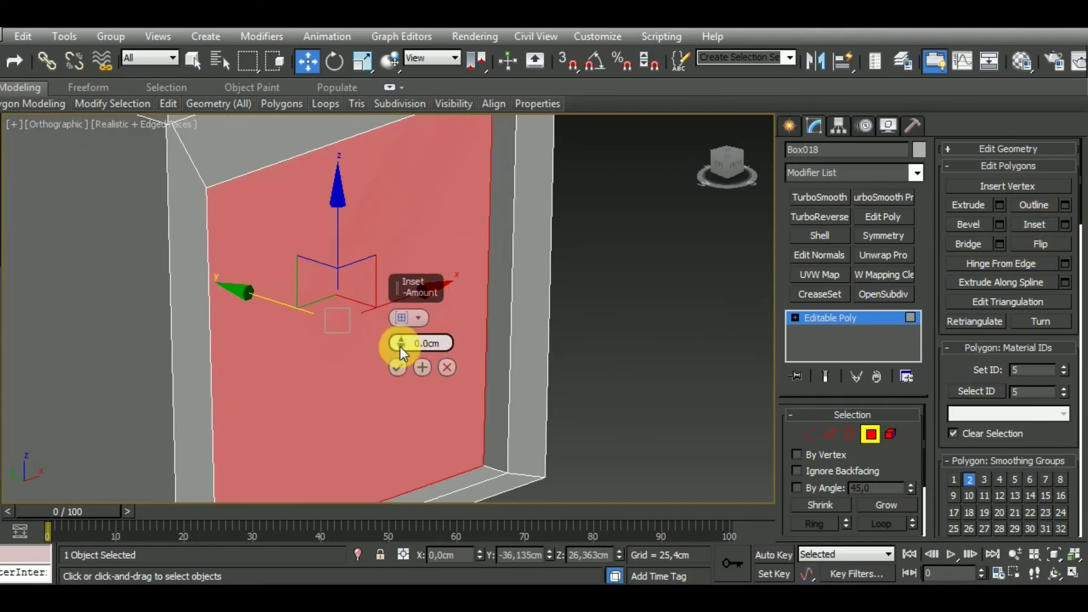
left_click_drag(400, 347, 403, 344)
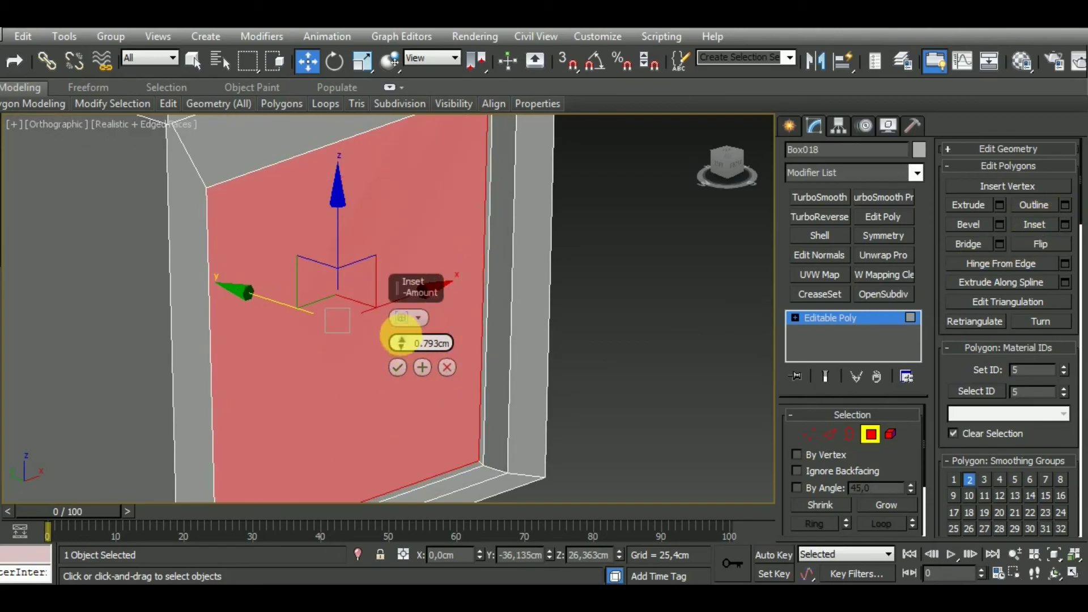
left_click(398, 368)
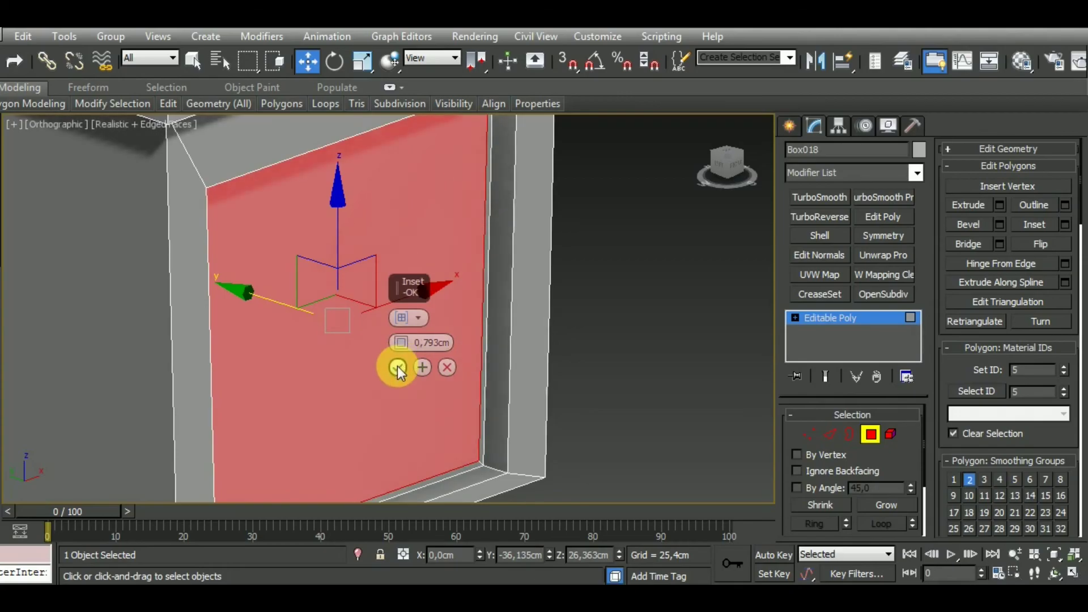
left_click_drag(401, 347, 400, 338)
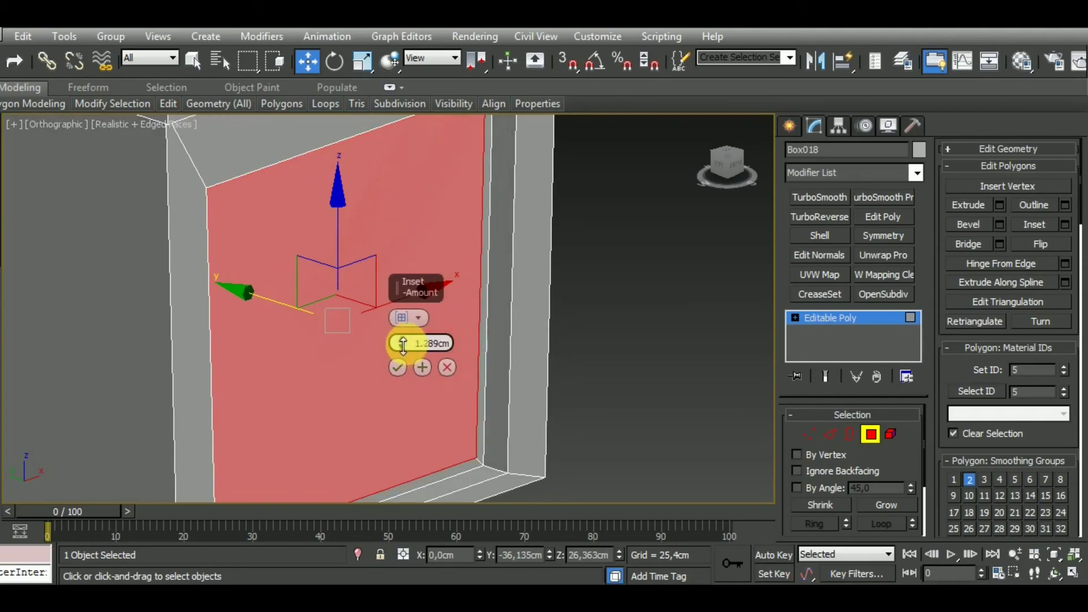
left_click(398, 368)
Step: Bevel the inset face about -1.3 cm deeper into the wall and expand Edit Geometry
mouse_move(396, 369)
middle_mouse_down("alt")
mouse_move(518, 376)
mouse_move(578, 408)
mouse_move(460, 380)
mouse_move(487, 351)
mouse_move(549, 393)
middle_mouse_up("alt")
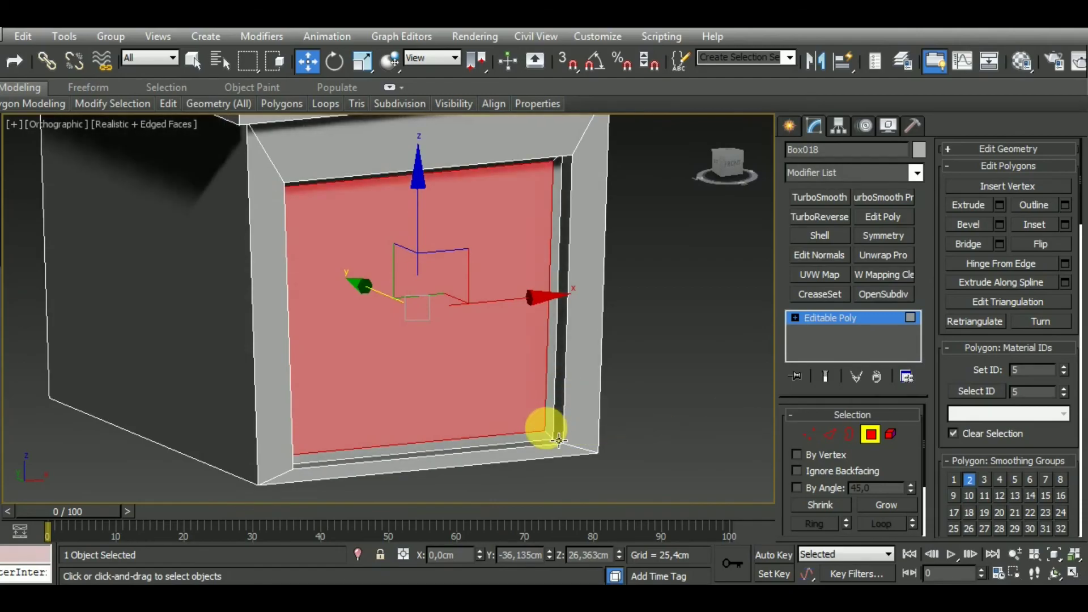
key("b")
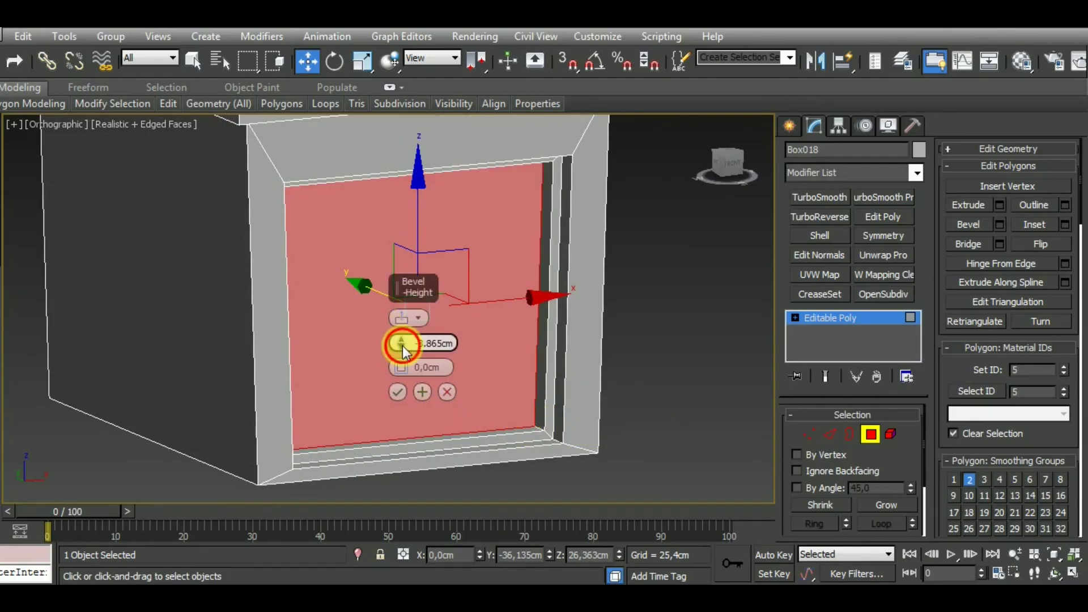
left_click_drag(403, 350, 401, 341)
left_click(399, 391)
mouse_move(514, 396)
middle_mouse_down("alt")
mouse_move(554, 418)
mouse_move(543, 418)
middle_mouse_up("alt")
left_click(1065, 148)
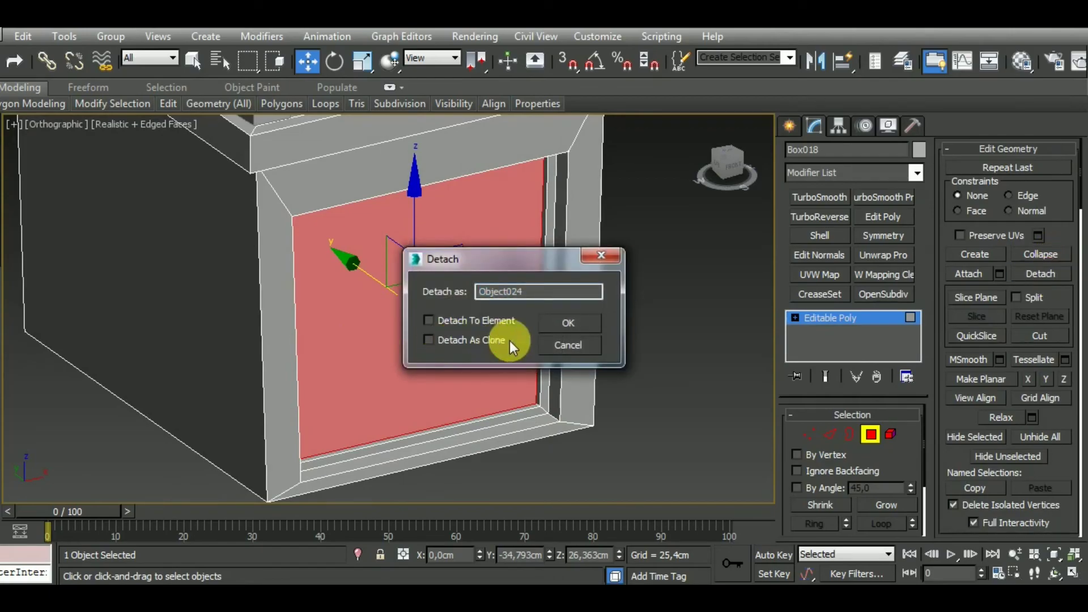
Step: Detach the recessed face as Object024, select it, and switch to Edge mode
left_click(560, 324)
left_click(872, 434)
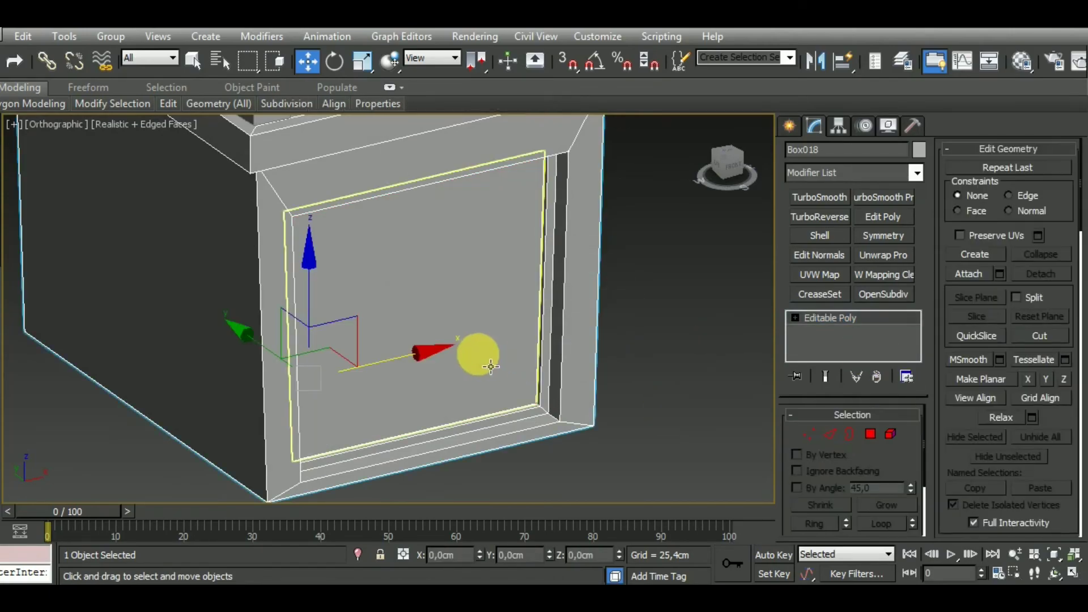
left_click(487, 358)
key("2")
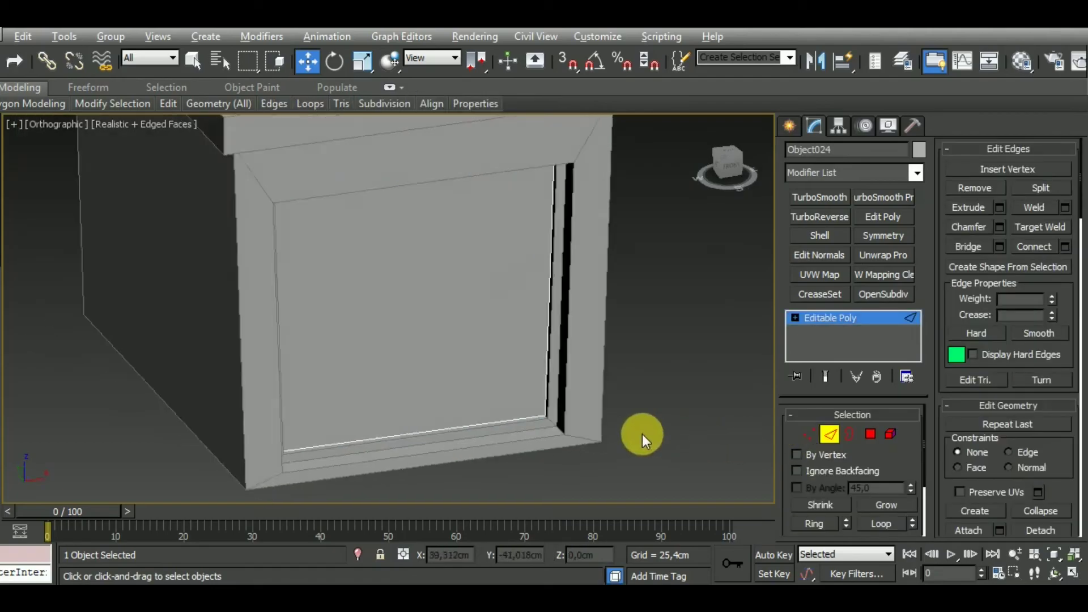
Step: Connect across the panel with 9 evenly spaced horizontal edges at pinch 0
left_click(561, 397)
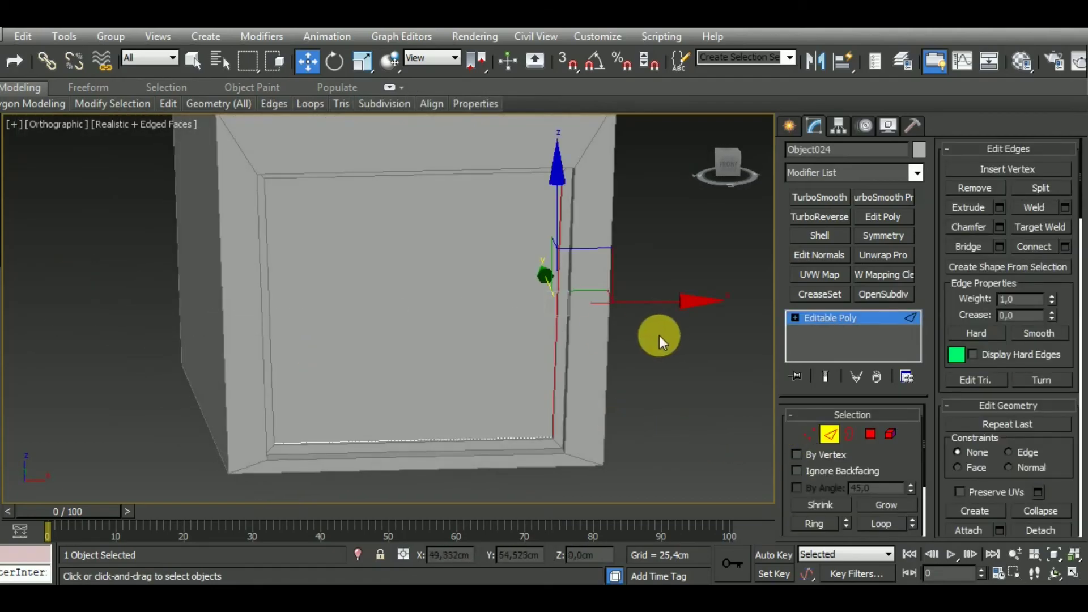
key("c")
right_click(396, 341)
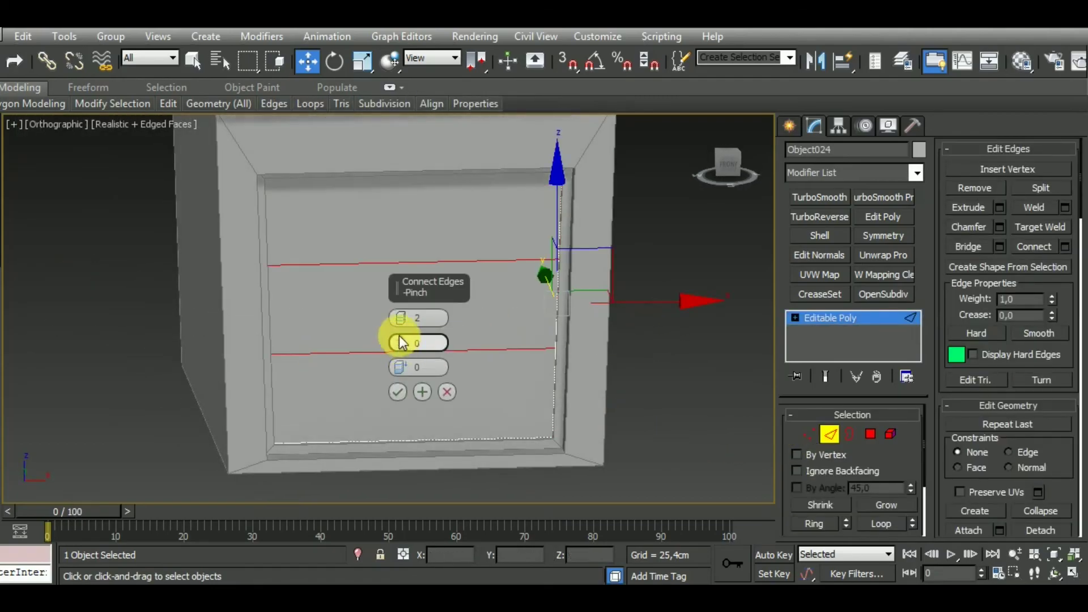
left_click_drag(400, 317, 401, 317)
left_click(401, 315)
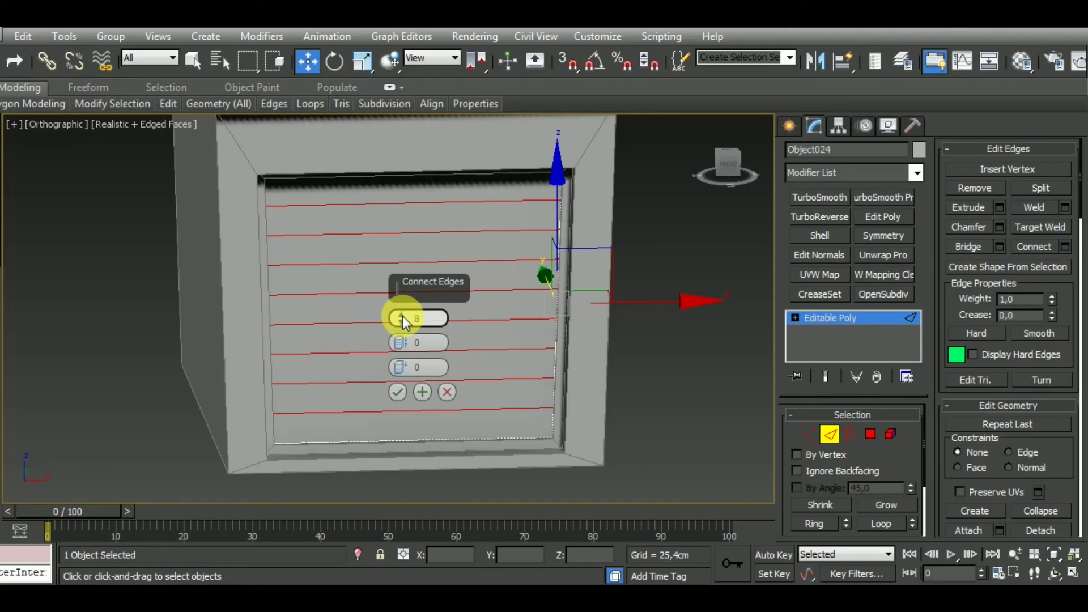
left_click(402, 315)
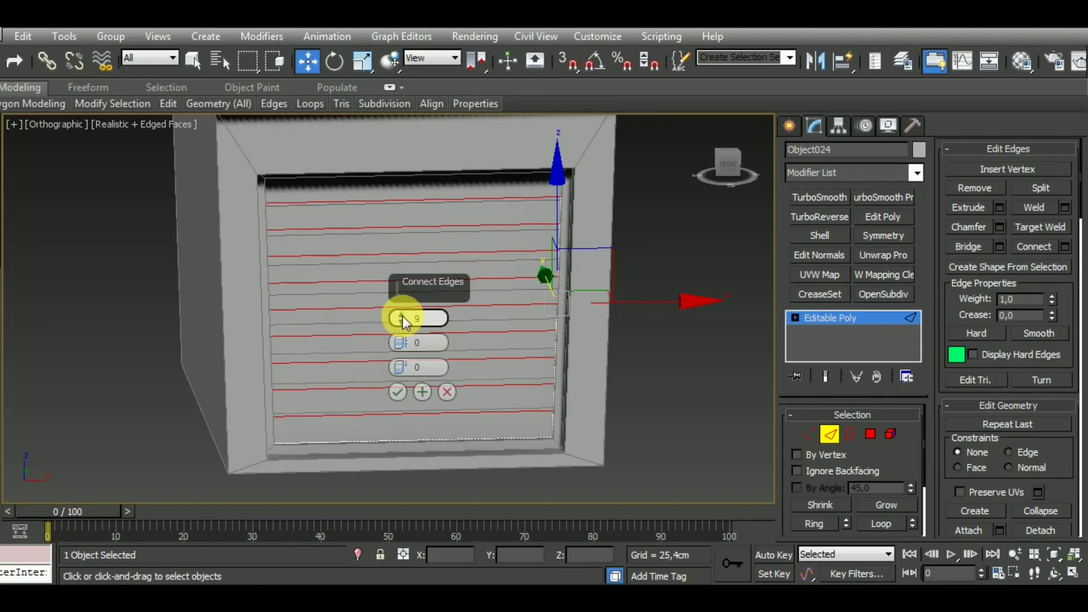
left_click(398, 392)
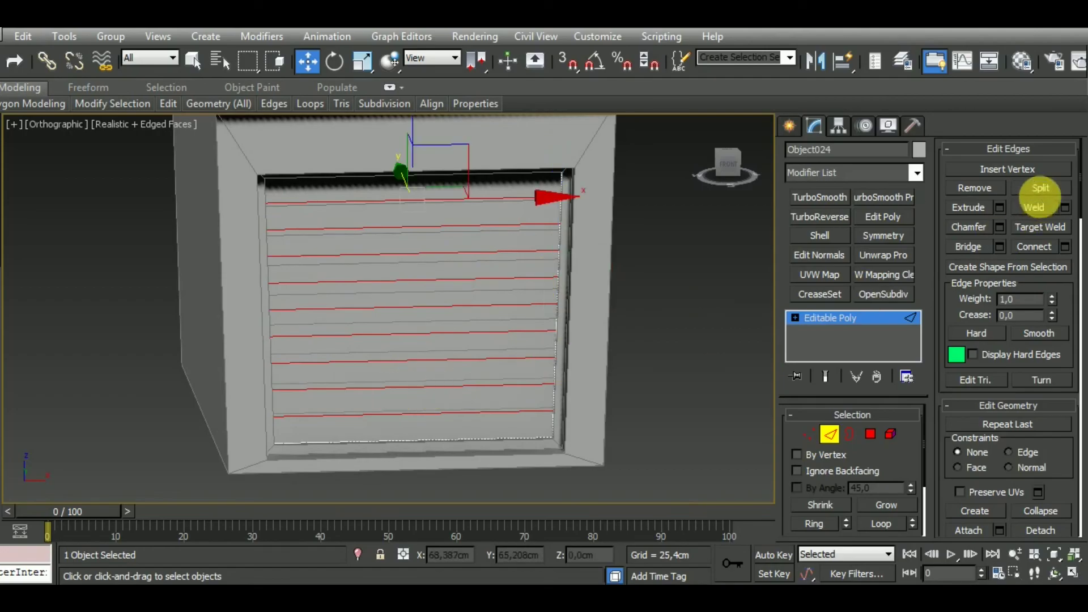
Step: Chamfer the nine horizontal edges to about 0.665 cm, forming thin strips
left_click(999, 227)
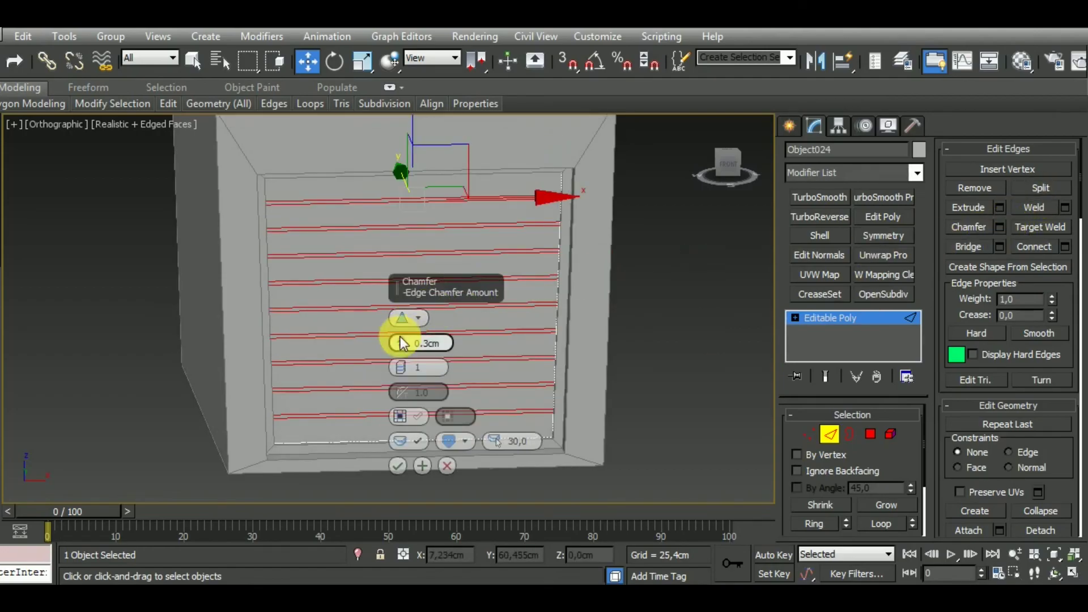
left_click_drag(399, 345, 401, 340)
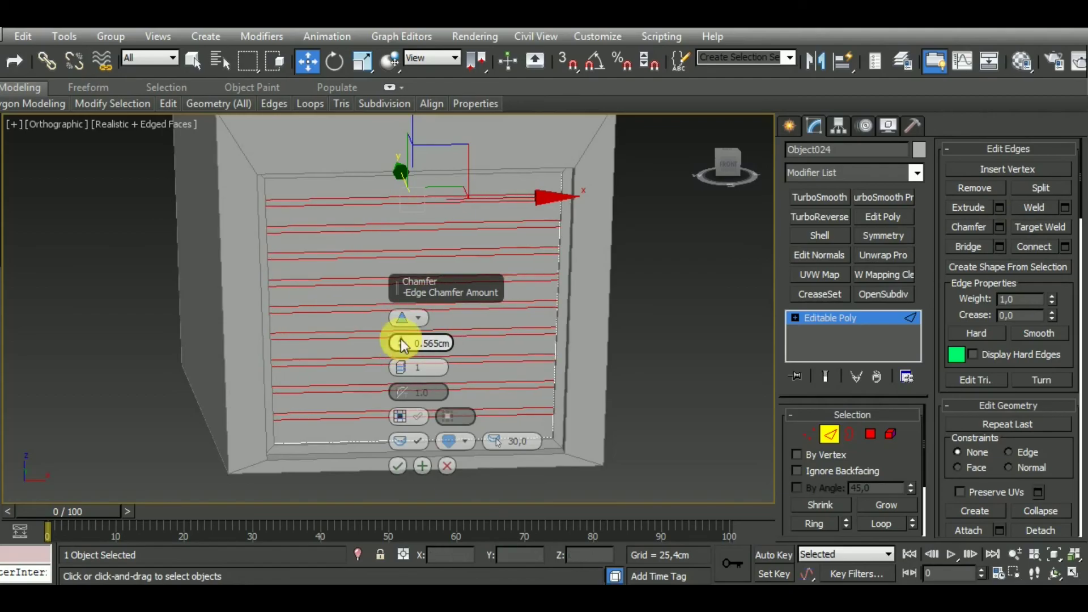
left_click(397, 466)
left_click(870, 435)
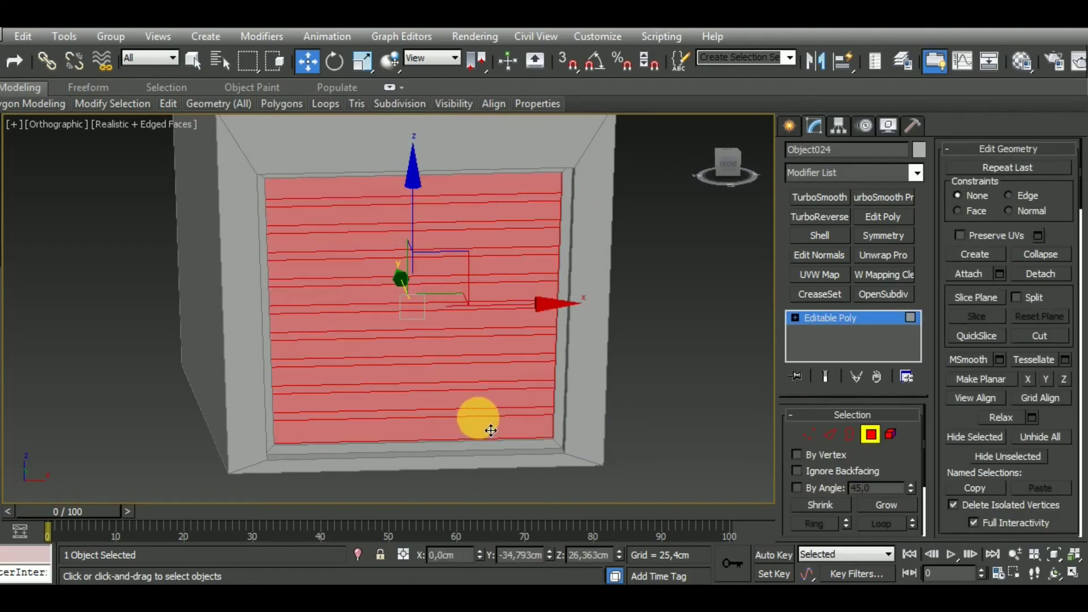
Step: Deselect the eight wide polygon bands so only the thin strips stay selected
left_click(482, 401, "alt")
left_click(497, 377, "alt")
left_click(503, 344, "alt")
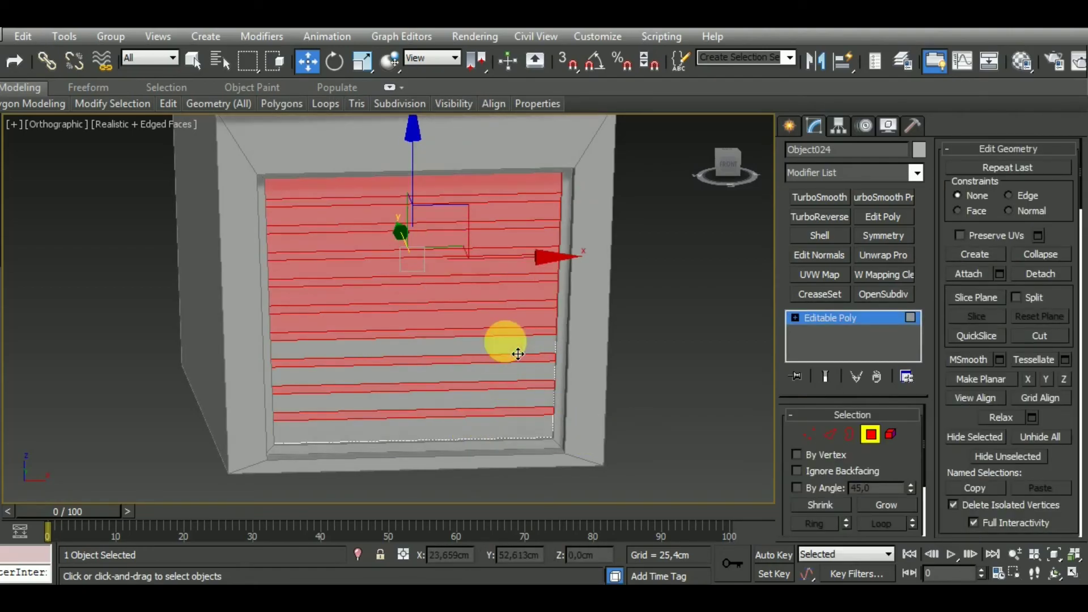
left_click(511, 315, "alt")
left_click(530, 290, "alt")
left_click(534, 268, "alt")
left_click(532, 238, "alt")
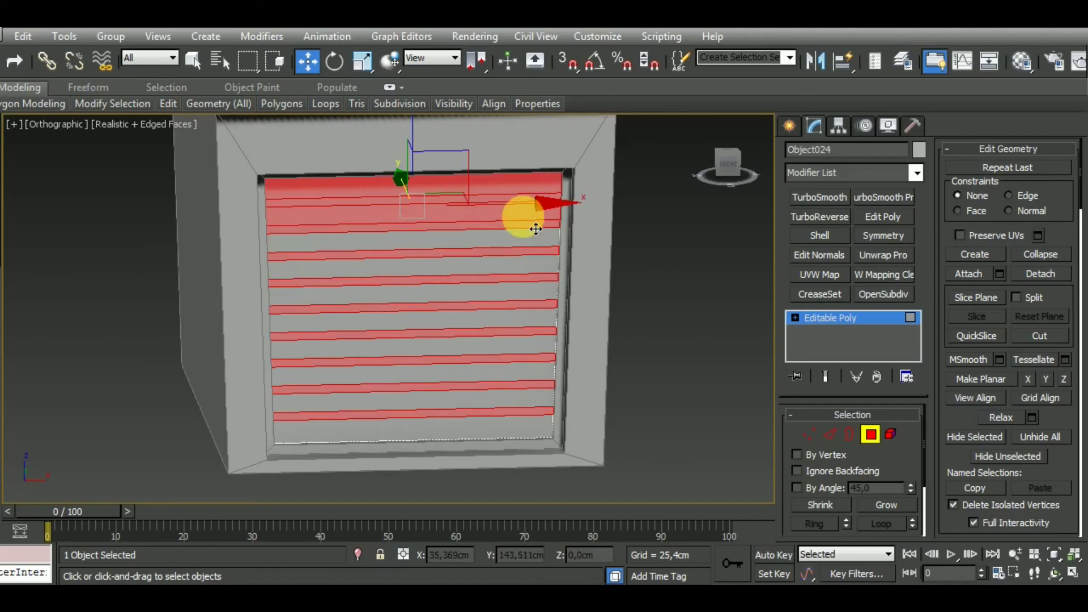
left_click(534, 214, "alt")
Step: Bevel the thin strips outward about 0.892 cm with a -0.149 cm outline
mouse_move(554, 340)
middle_mouse_down("alt")
mouse_move(607, 357)
mouse_move(519, 425)
middle_mouse_up("alt")
scroll(552, 396, "up", 5)
scroll(553, 397, "up", 2)
key("ctrl+shift+b")
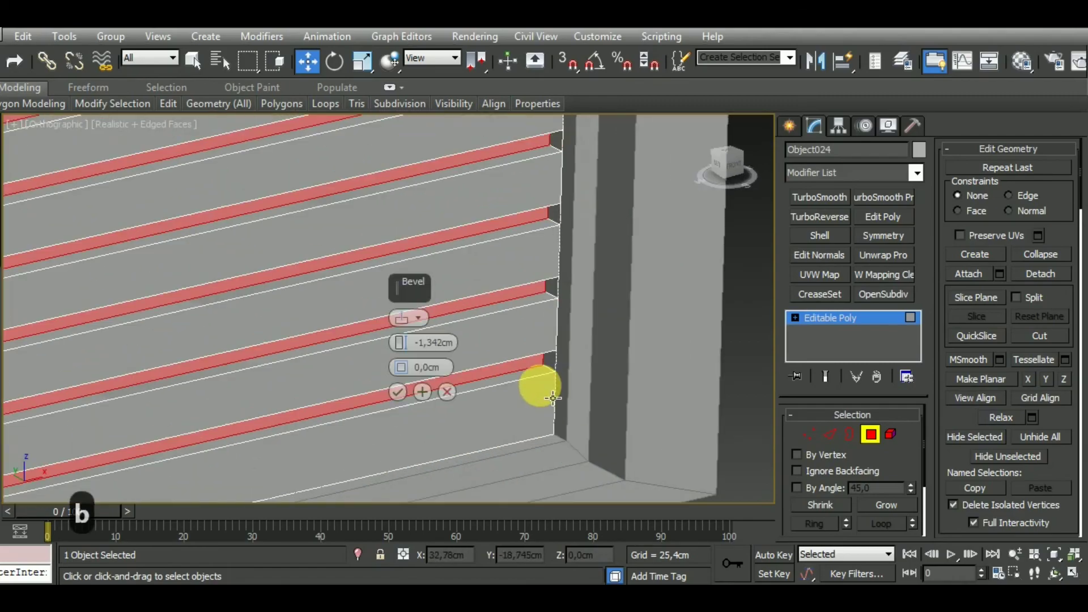
left_click_drag(402, 342, 403, 379)
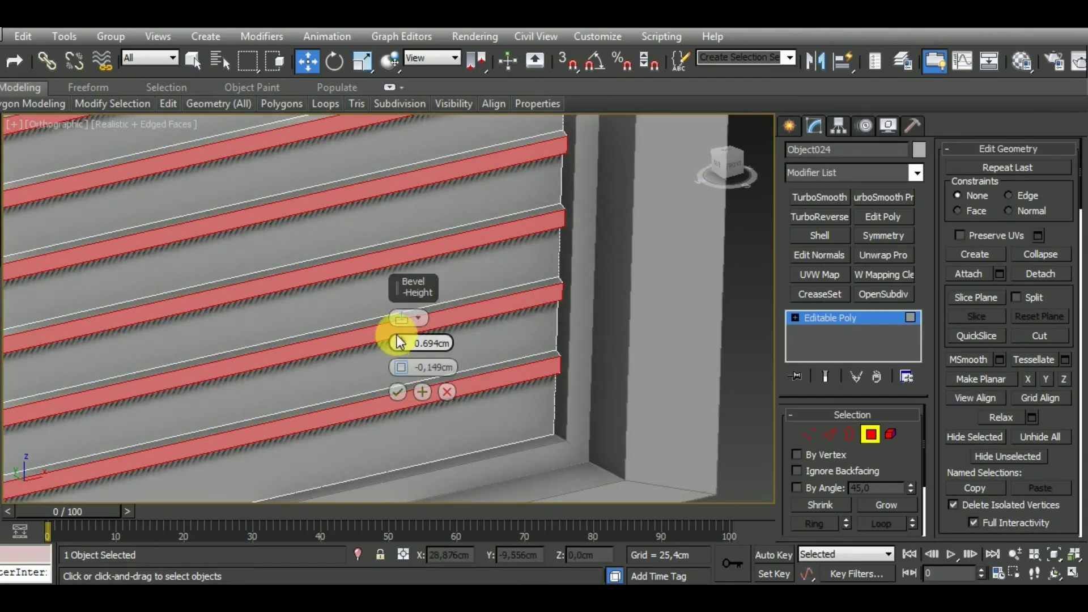
left_click_drag(402, 343, 400, 339)
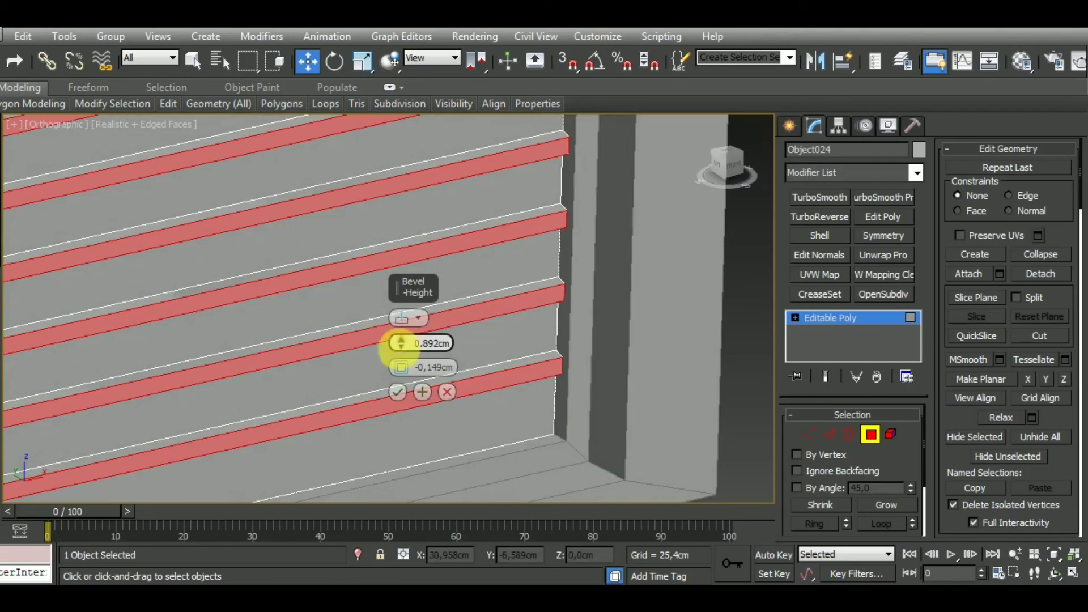
left_click(397, 392)
scroll(533, 396, "down", 5)
middle_click_drag(527, 340, 584, 352, "alt")
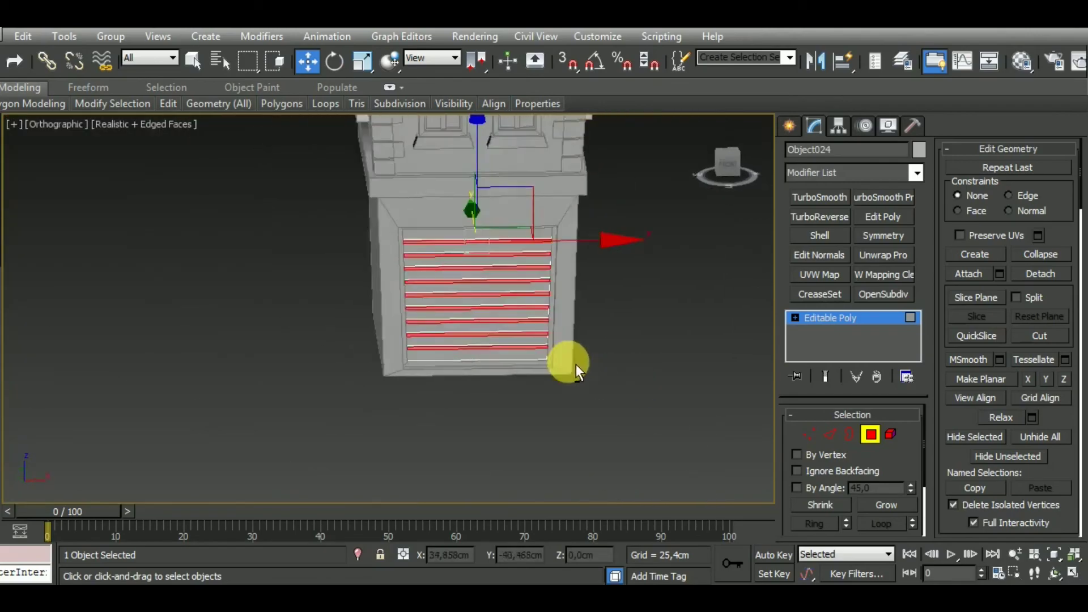
Step: In Front view, move the slatted panel's top vertex row down slightly
left_click(869, 431)
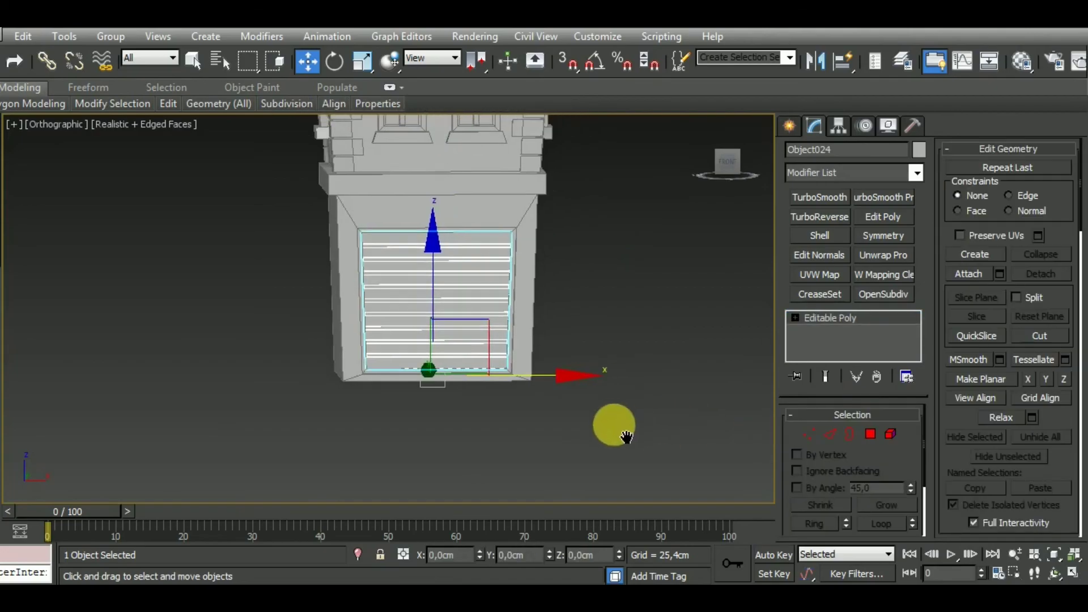
middle_click_drag(609, 425, 510, 311, "alt")
key("f")
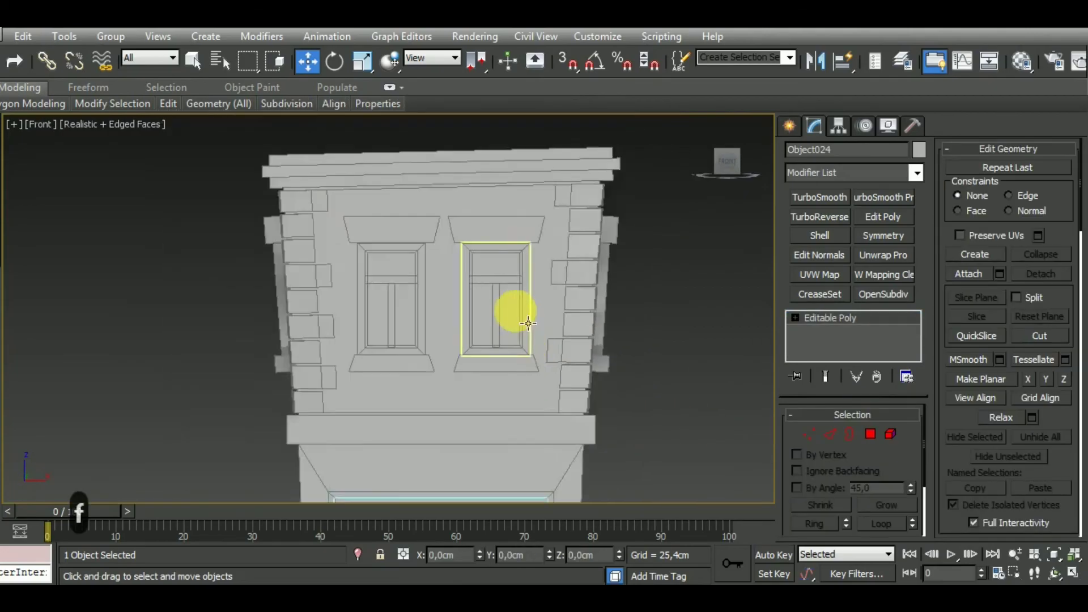
scroll(607, 350, "down", 4)
scroll(506, 311, "up", 4)
scroll(518, 316, "up", 3)
scroll(519, 323, "down", 3)
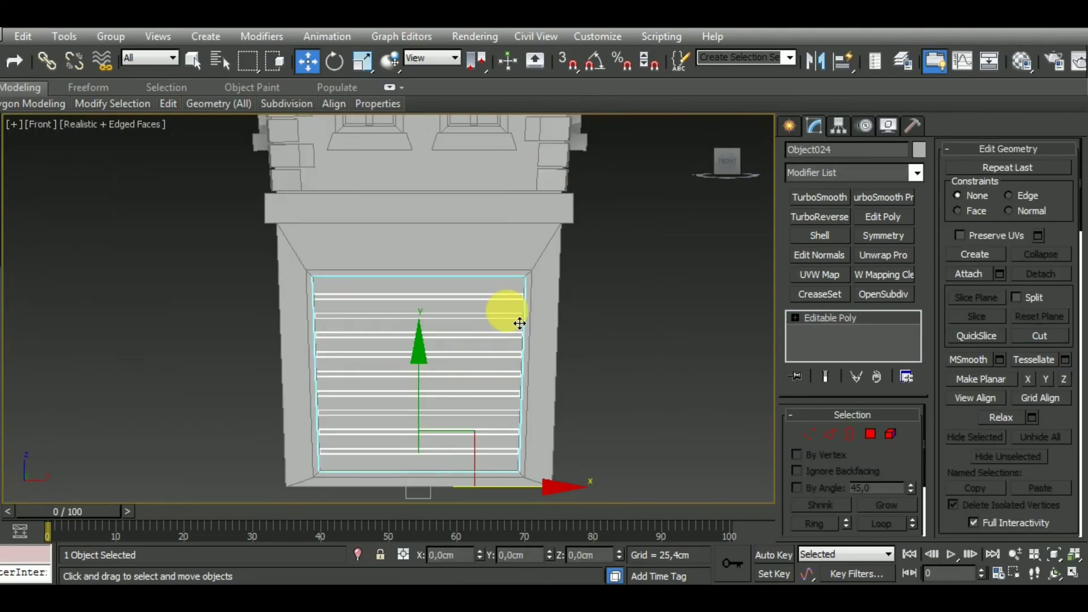
left_click(805, 430)
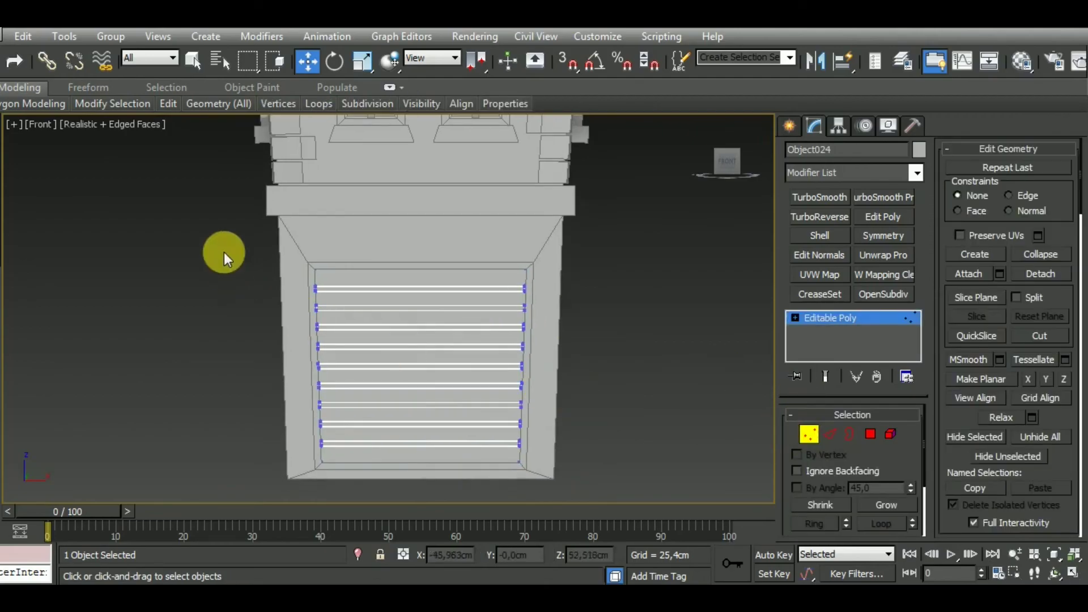
left_click_drag(625, 508, 625, 508)
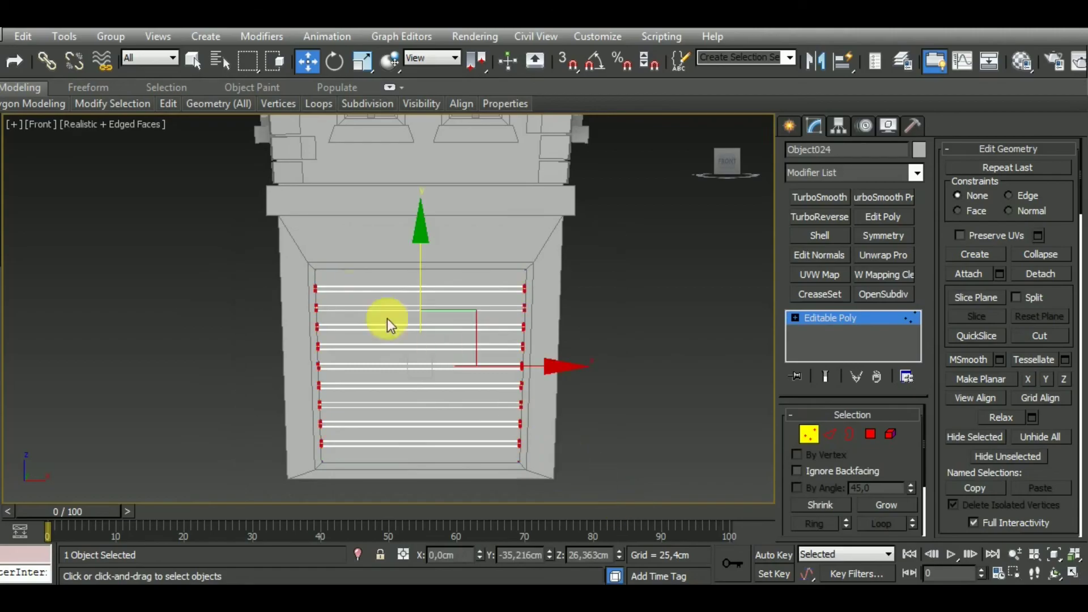
left_click_drag(592, 288, 593, 287)
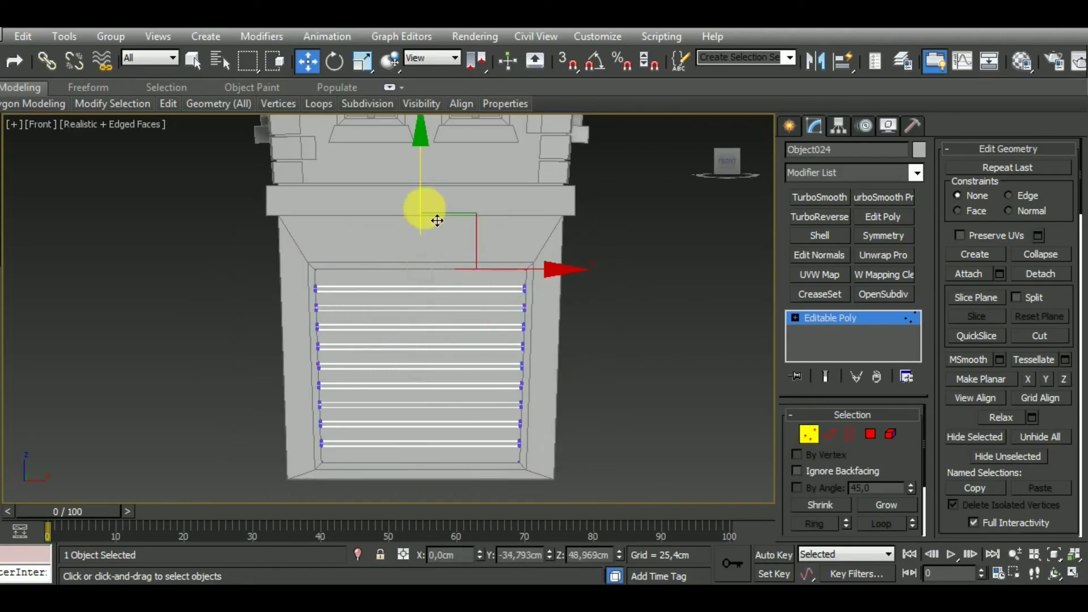
left_click_drag(435, 212, 439, 226)
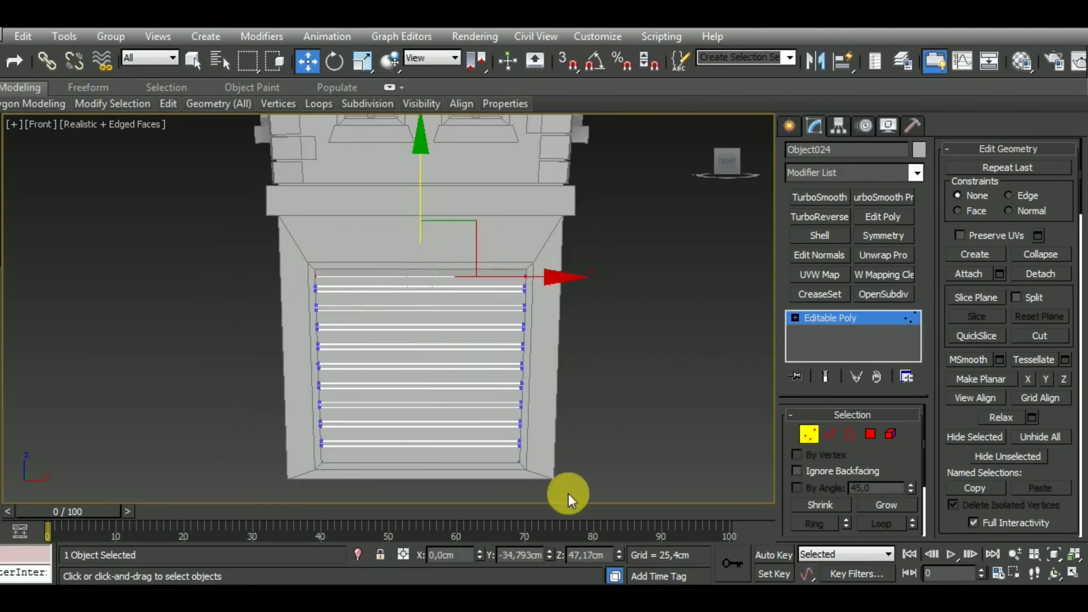
Step: Raise the panel's bottom vertex row, then lower the whole panel slightly
left_click_drag(574, 486, 281, 458)
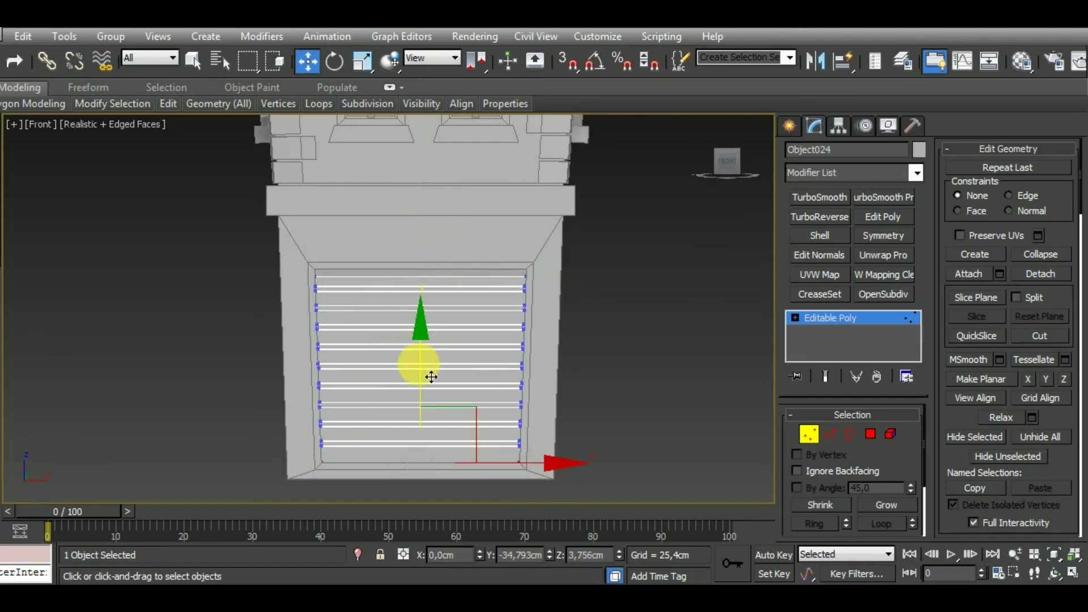
left_click_drag(432, 377, 431, 371)
left_click(809, 435)
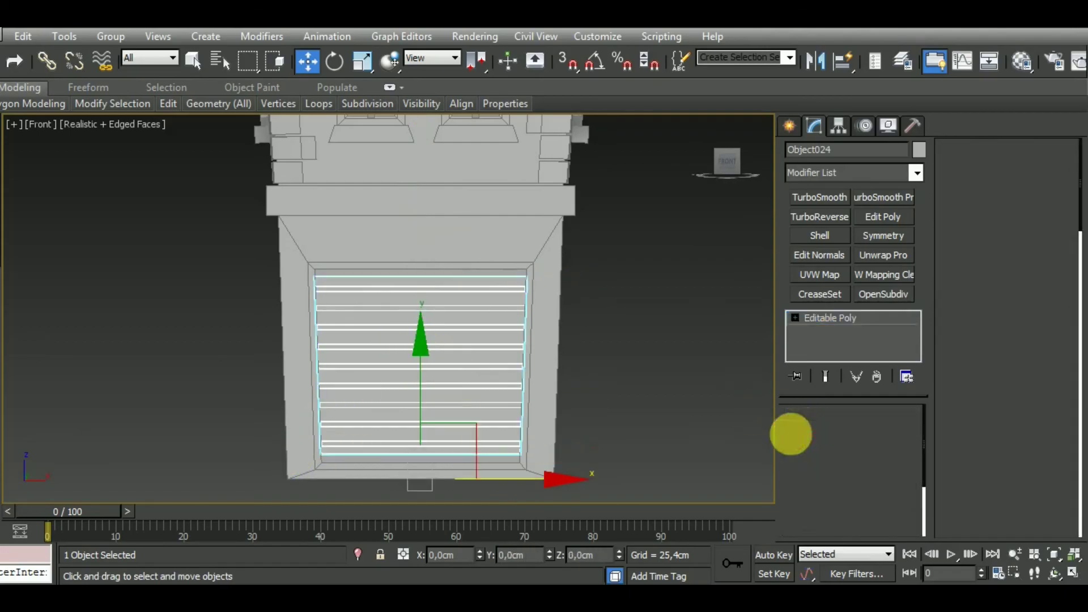
left_click_drag(432, 407, 439, 416)
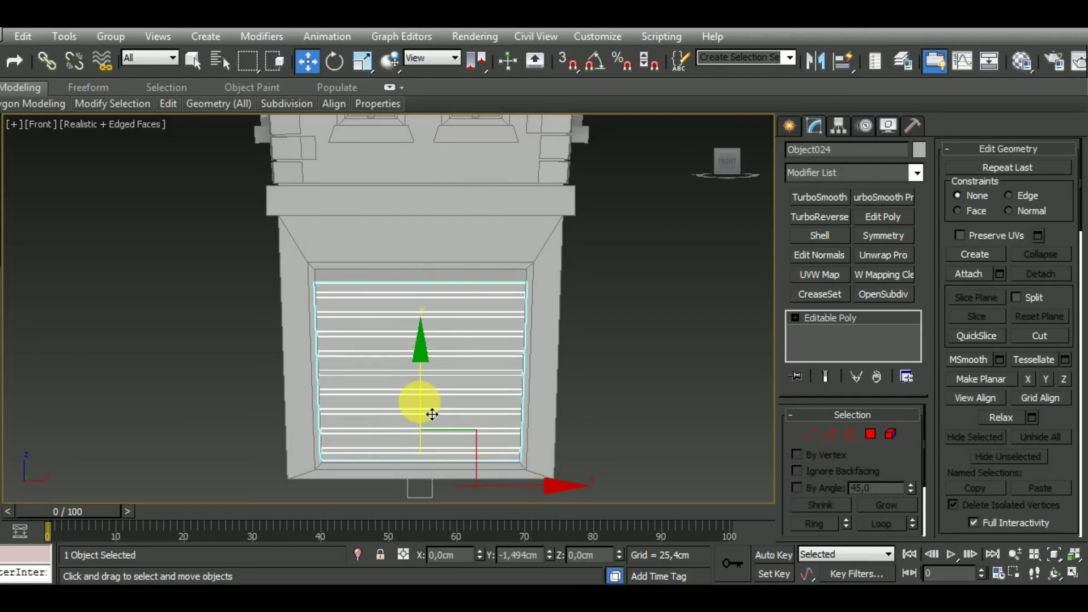
scroll(440, 416, "up", 2)
Step: Lower the top row of vertices on shutter frame Box018 slightly
scroll(474, 388, "up", 3)
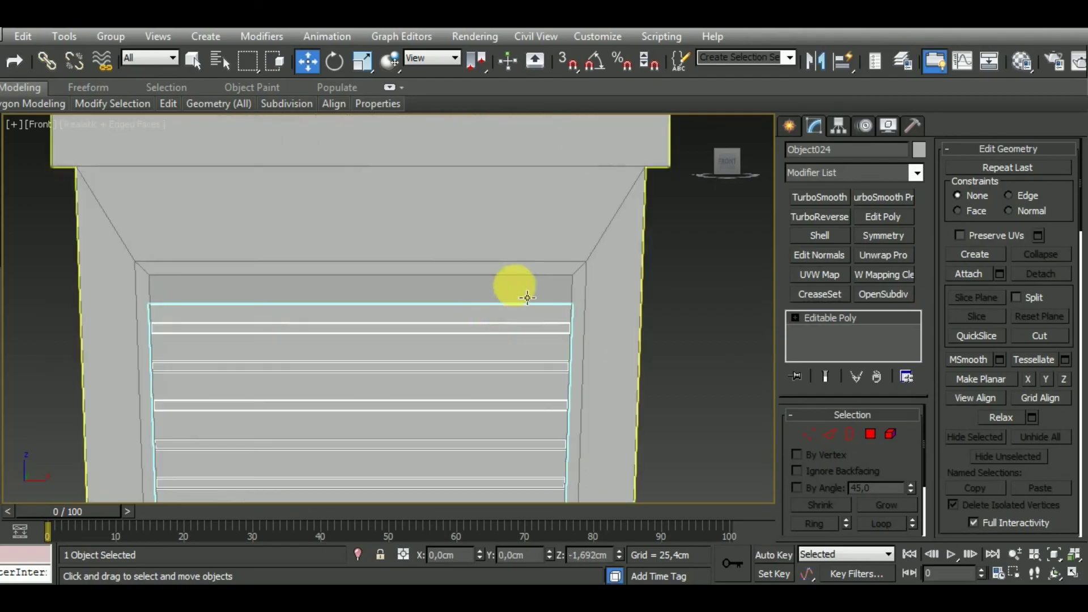
left_click(515, 287)
scroll(584, 301, "up", 3)
left_click(811, 433)
left_click_drag(658, 256, 645, 288)
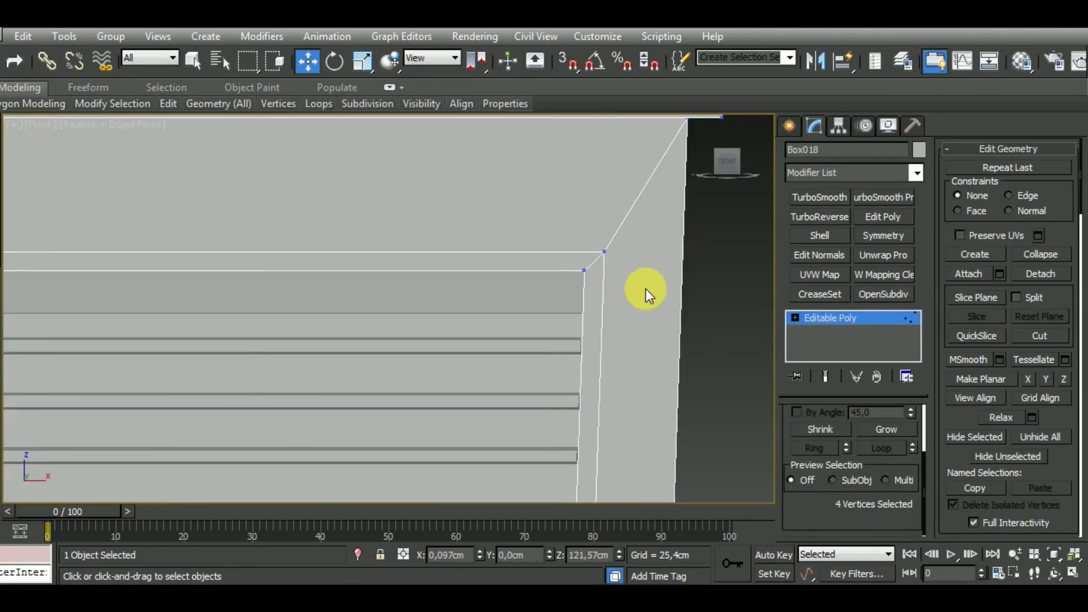
scroll(645, 288, "down", 4)
left_click_drag(235, 208, 729, 279, "ctrl")
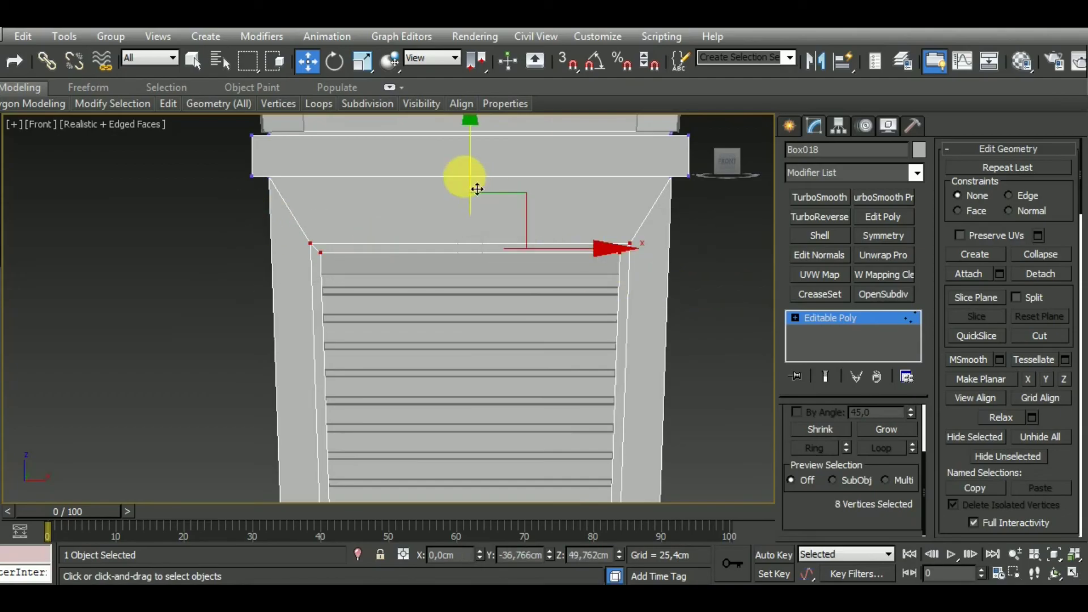
left_click_drag(482, 184, 488, 224)
scroll(630, 279, "up", 5)
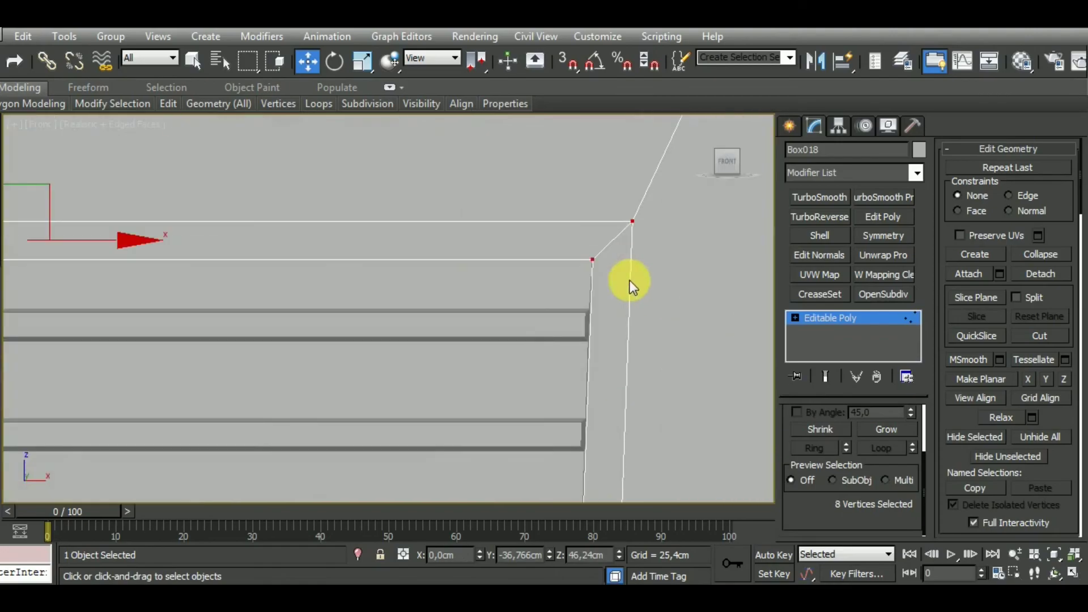
scroll(628, 277, "down", 7)
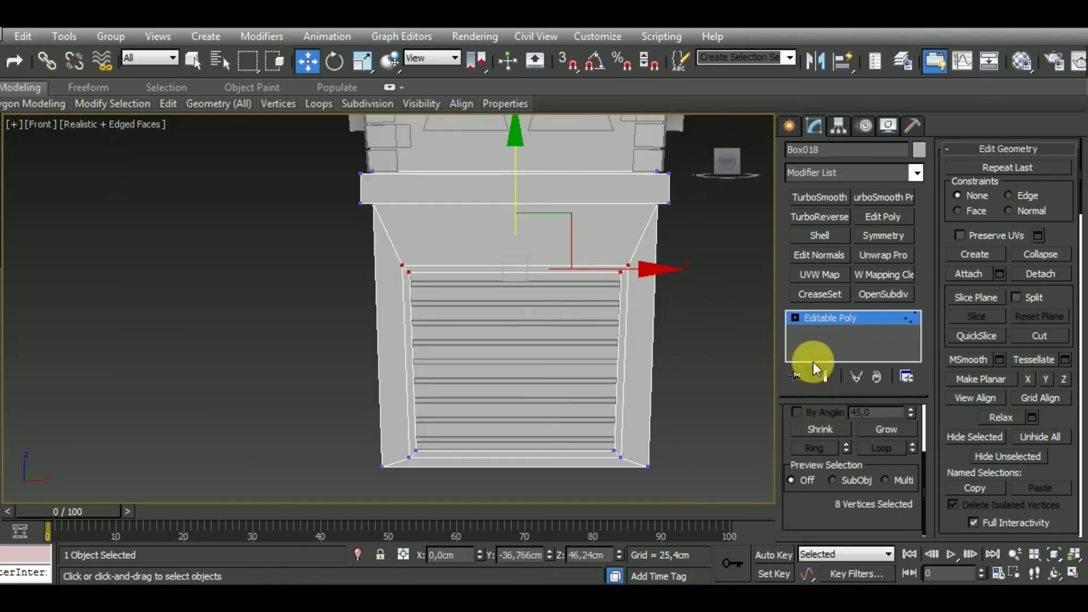
Step: Clone the frame upward under the cornice as Box031
left_click(830, 323)
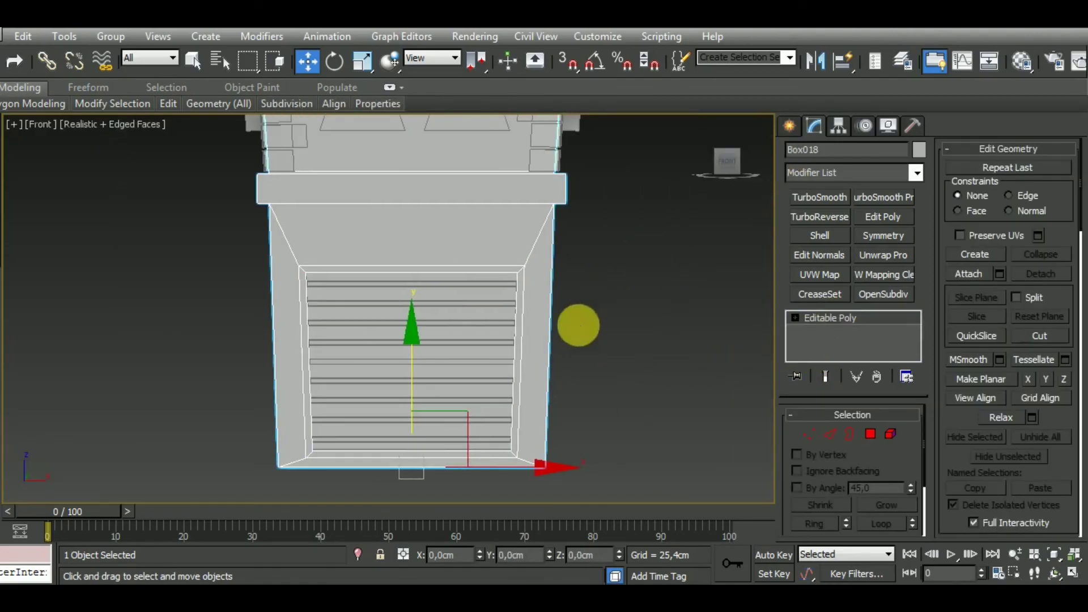
middle_click_drag(576, 323, 578, 393)
scroll(578, 393, "down", 4)
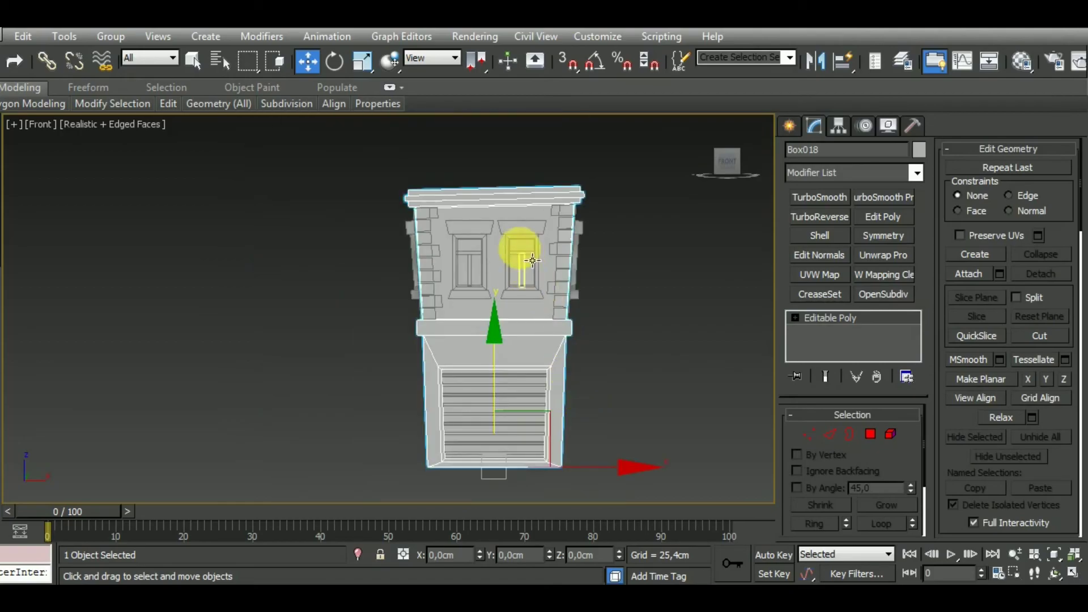
left_click_drag(531, 242, 531, 377, "shift")
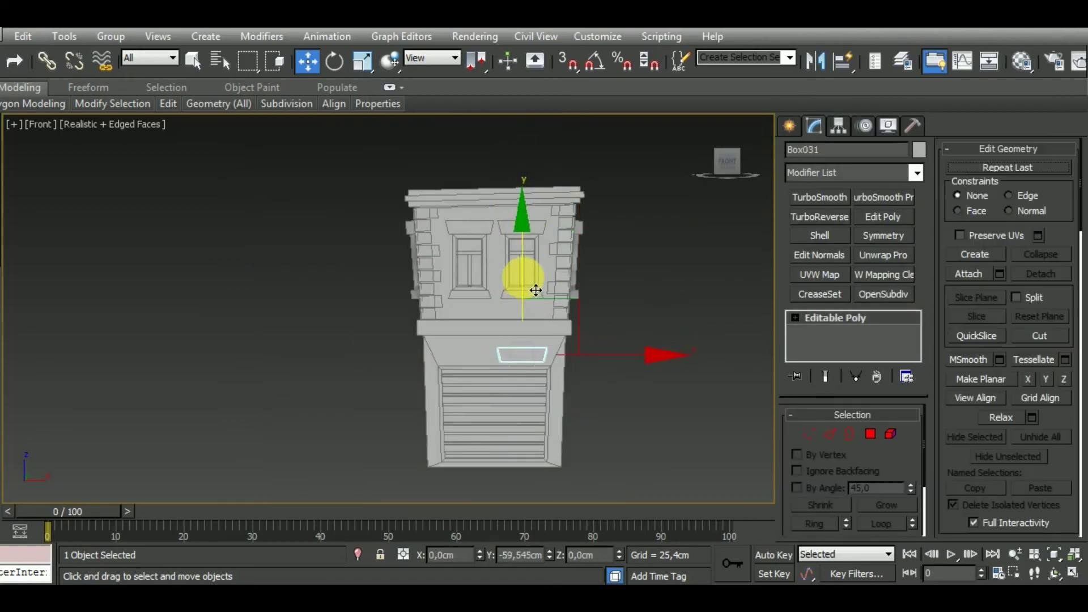
left_click(532, 376)
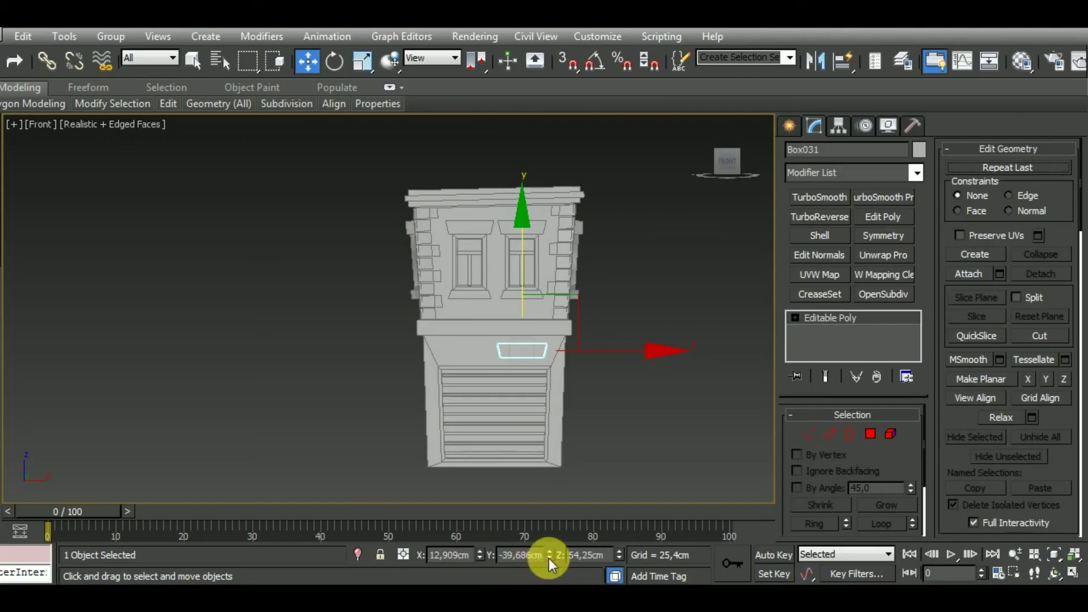
Step: Zero Box031's X and Y position and move it out to the front wall in Left view
right_click(549, 559)
right_click(481, 553)
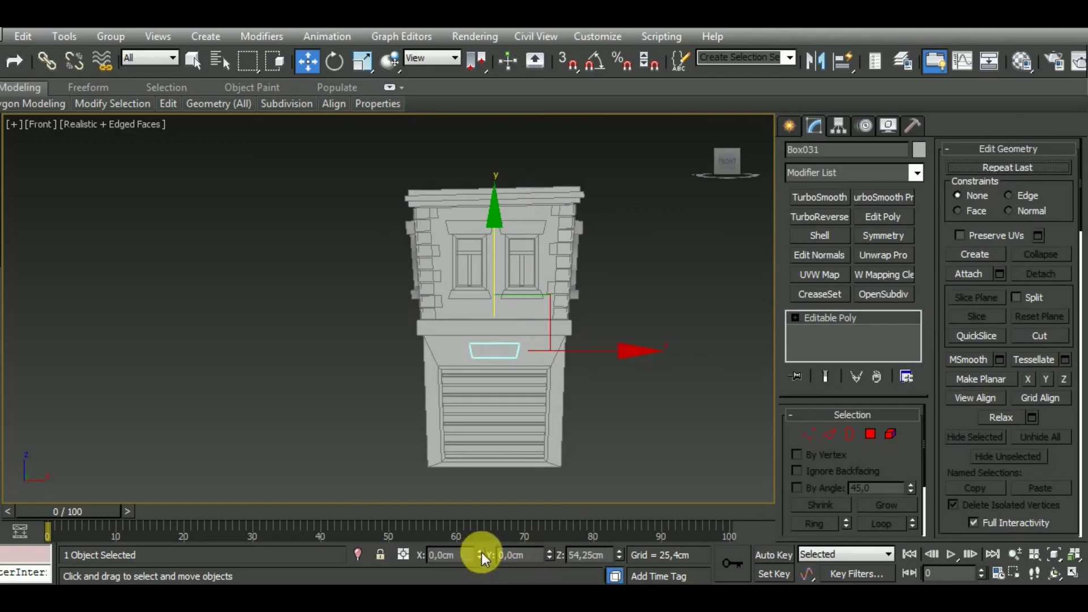
key("l")
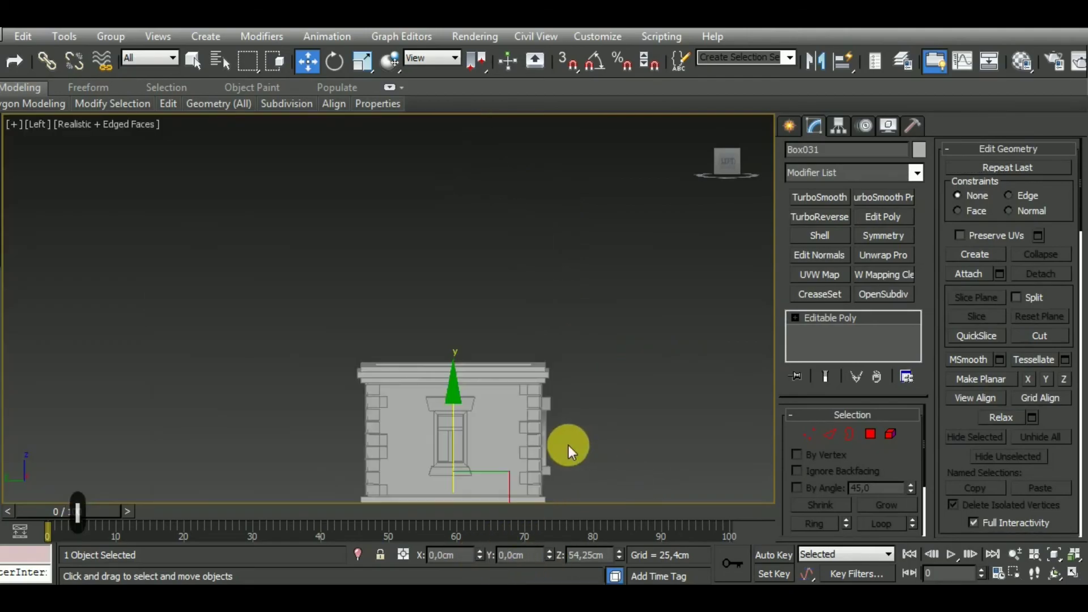
left_click_drag(569, 444, 602, 343)
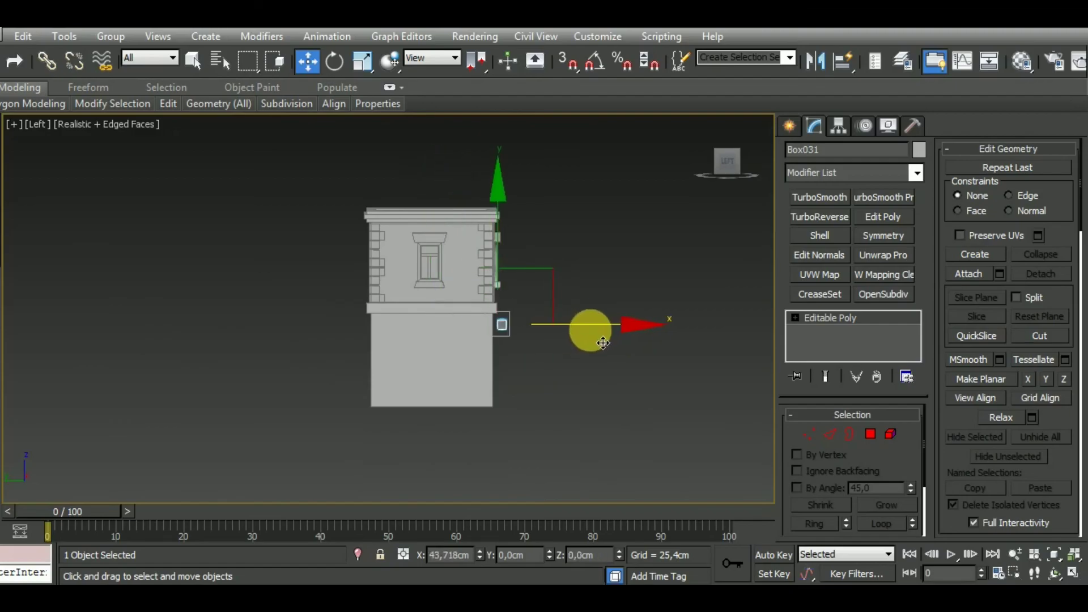
scroll(510, 320, "up", 5)
scroll(529, 343, "down", 1)
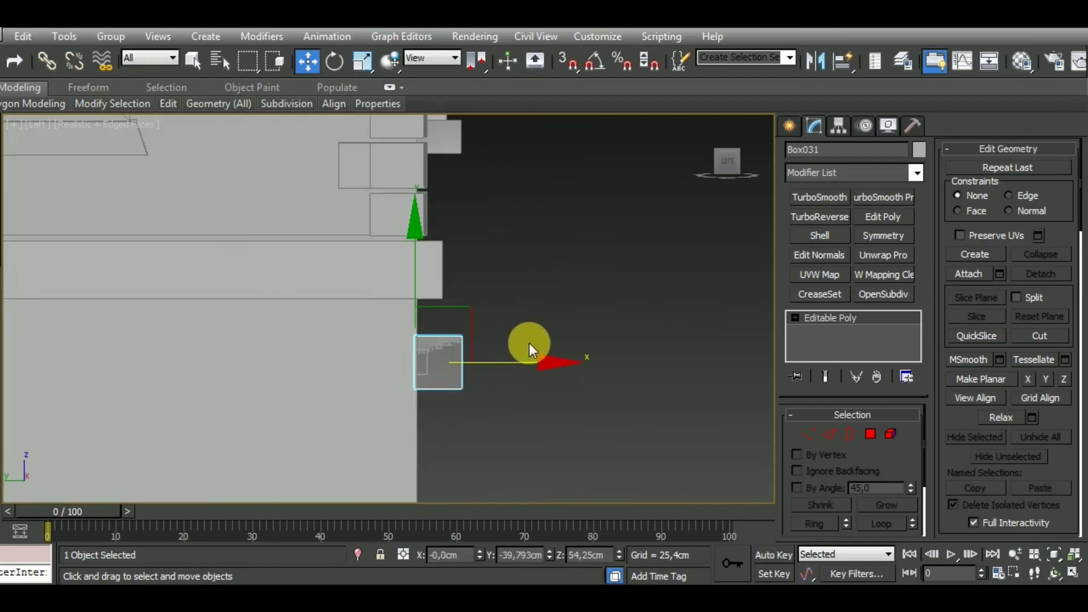
Step: Drag Box031's edge vertices to make a deeper, taller board protruding from the wall
left_click(817, 432)
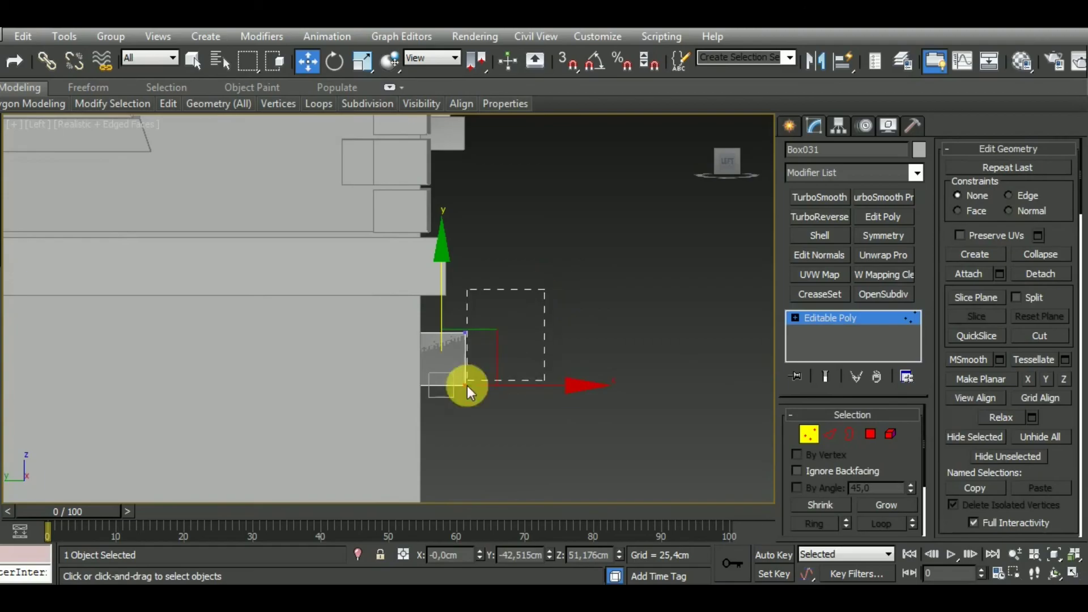
left_click_drag(467, 385, 454, 426)
left_click_drag(539, 362, 569, 371)
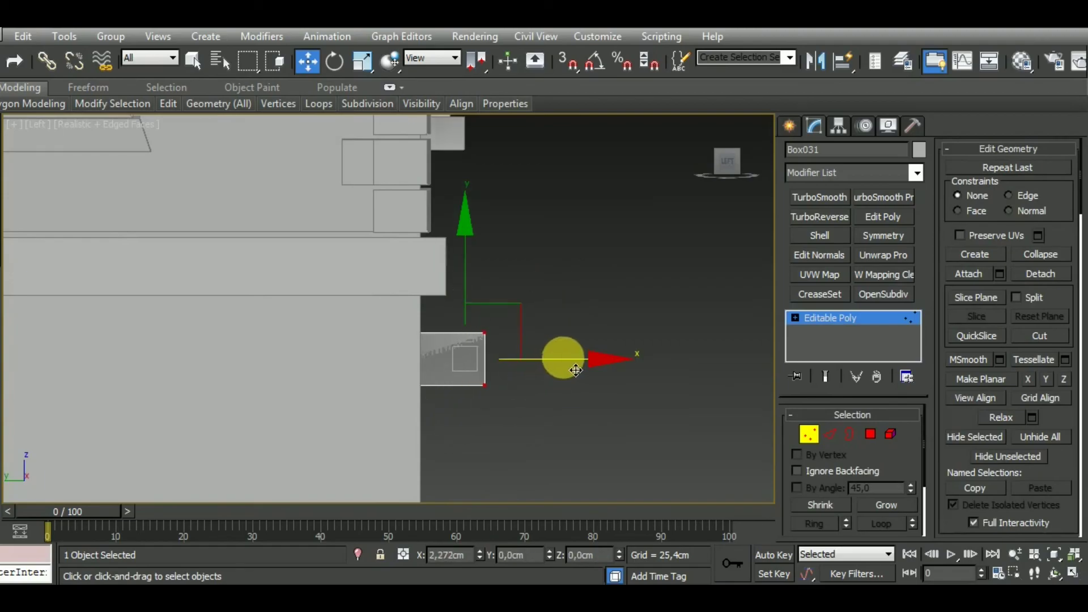
left_click_drag(567, 434, 400, 338)
mouse_move(457, 298)
left_mouse_down()
mouse_move(462, 342)
mouse_move(445, 391)
left_mouse_up()
left_click_drag(570, 298, 307, 366)
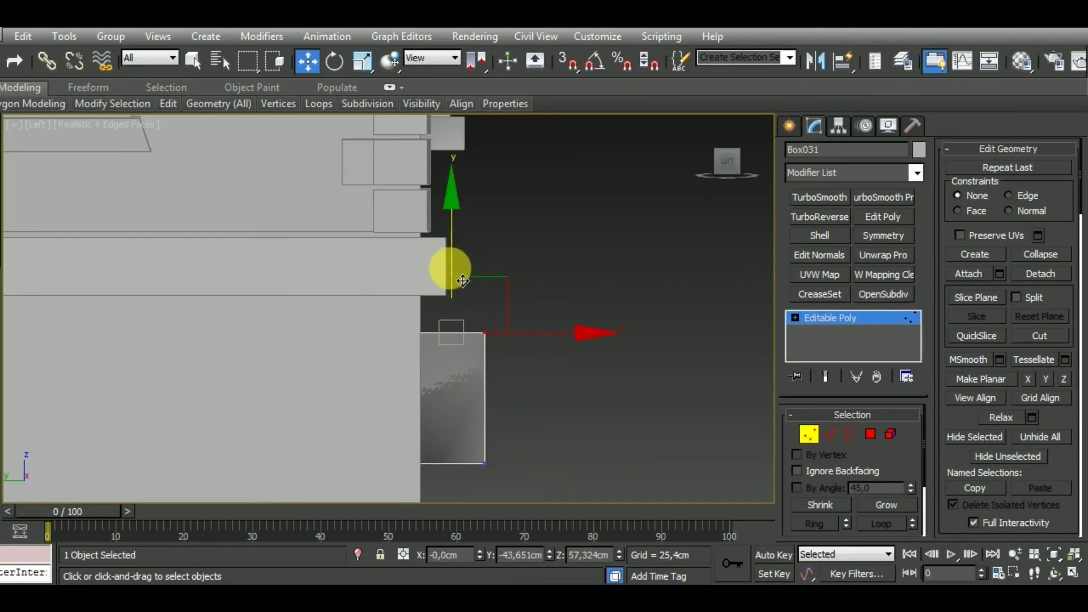
left_click_drag(463, 281, 449, 243)
left_click_drag(567, 249, 448, 468)
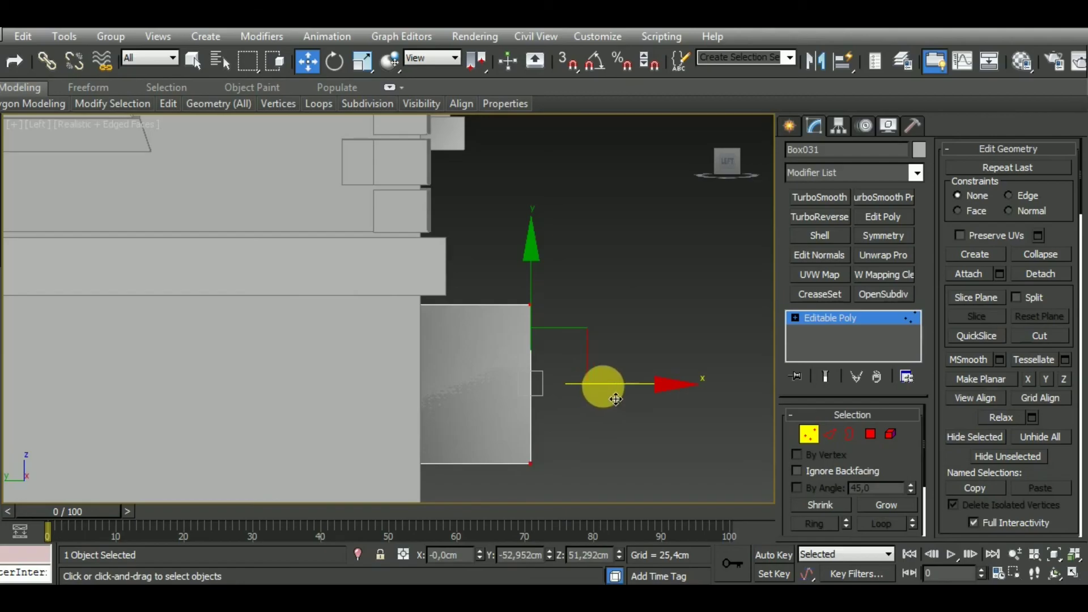
left_click_drag(570, 397, 583, 396)
Step: In Front view, raise the board's bottom edge and scale it wider to span the wall
key("f")
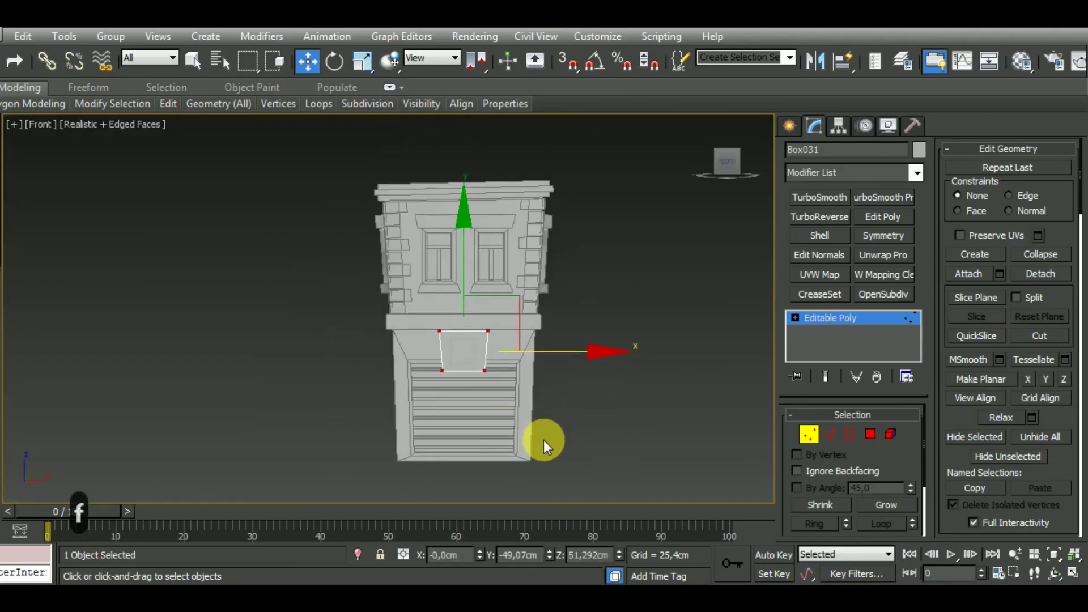
scroll(488, 375, "up", 2)
left_click_drag(378, 353, 545, 413)
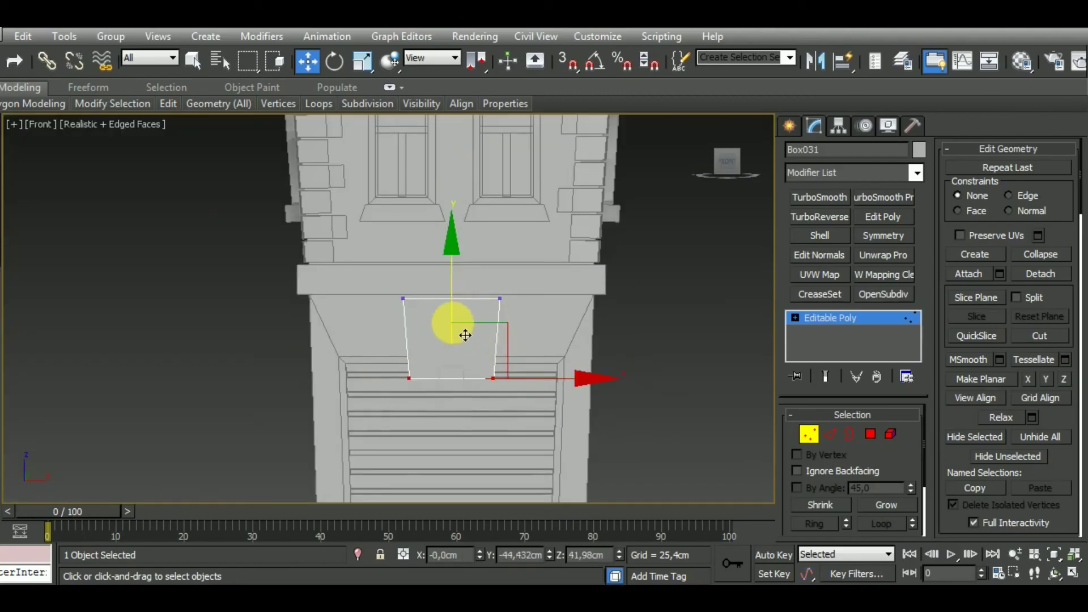
left_click_drag(464, 335, 464, 320)
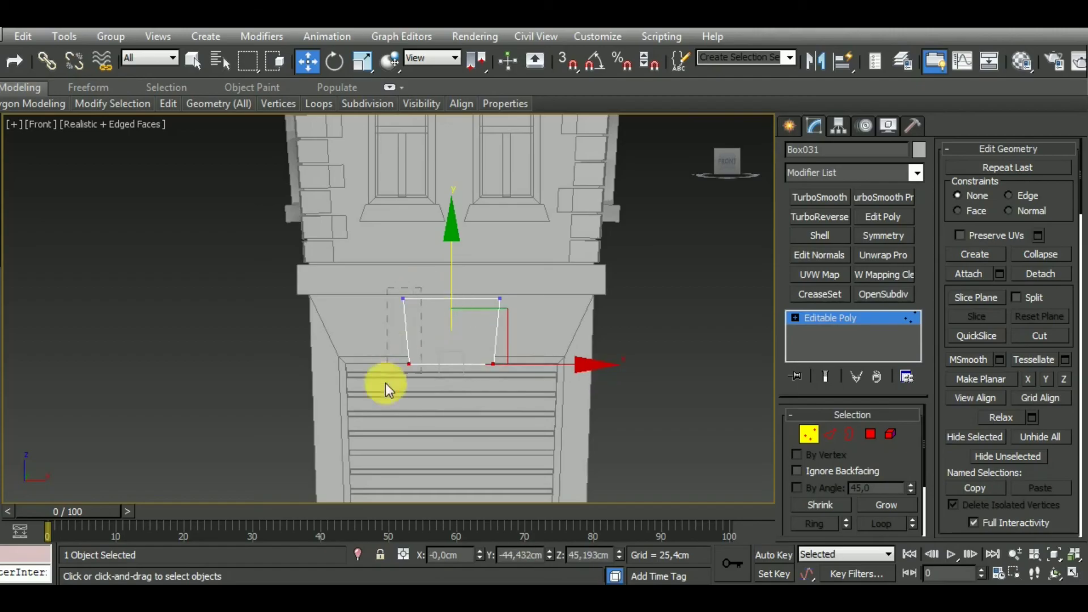
left_click_drag(385, 383, 388, 374)
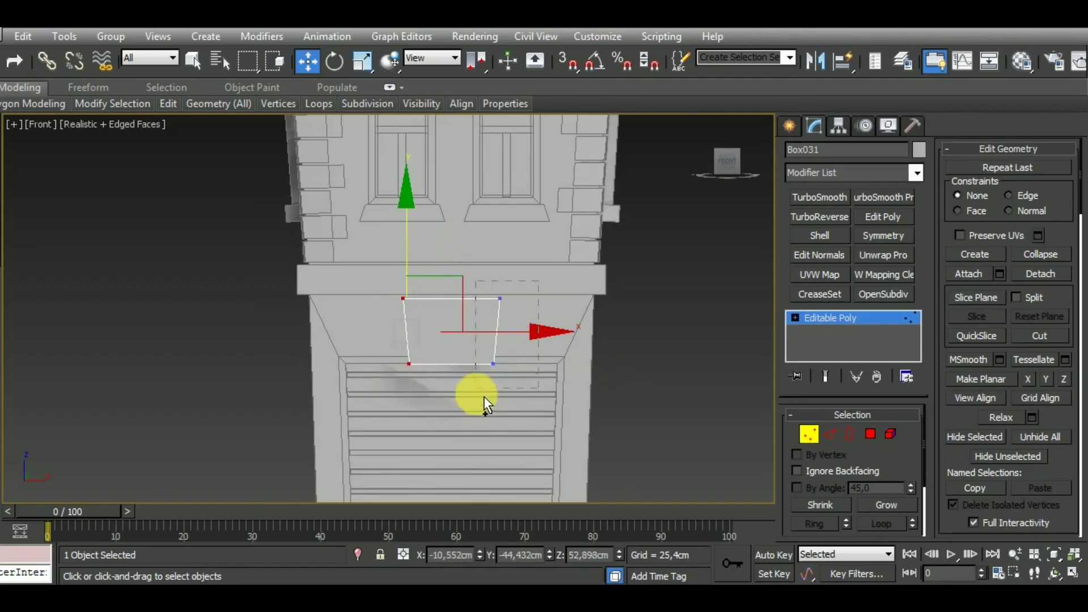
left_click_drag(484, 396, 474, 406, "ctrl")
key("e")
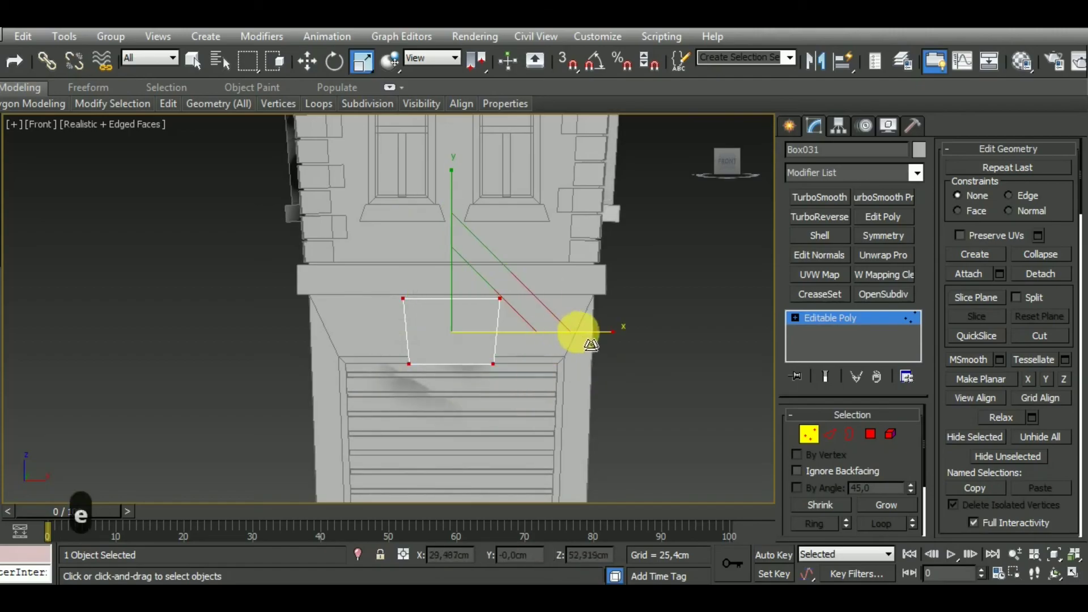
left_click_drag(591, 344, 702, 351)
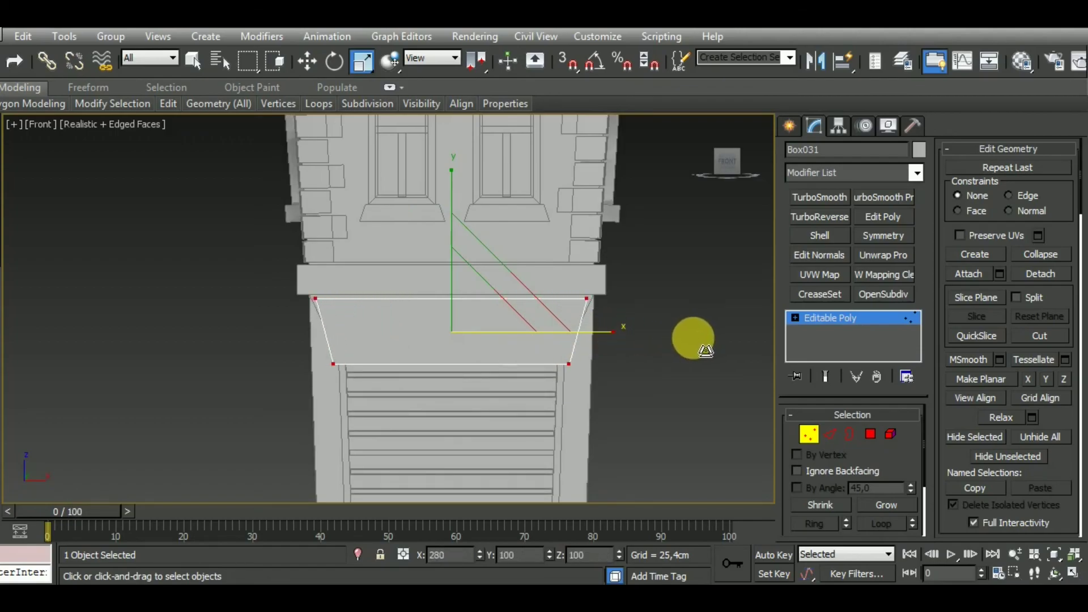
Step: Narrow the board's top edge slightly to taper it, then check it in Front view
left_click_drag(707, 351, 665, 295)
mouse_move(244, 284)
left_mouse_down()
mouse_move(618, 317)
mouse_move(595, 301)
left_mouse_up()
mouse_move(525, 437)
middle_mouse_down("alt")
mouse_move(620, 408)
mouse_move(543, 450)
middle_mouse_up("alt")
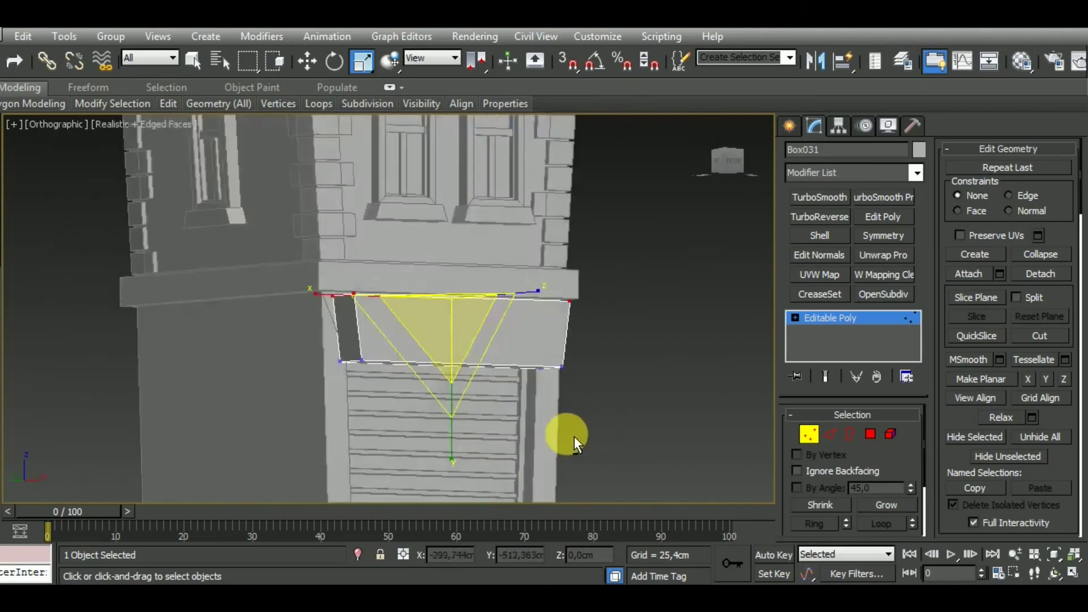
left_click(808, 434)
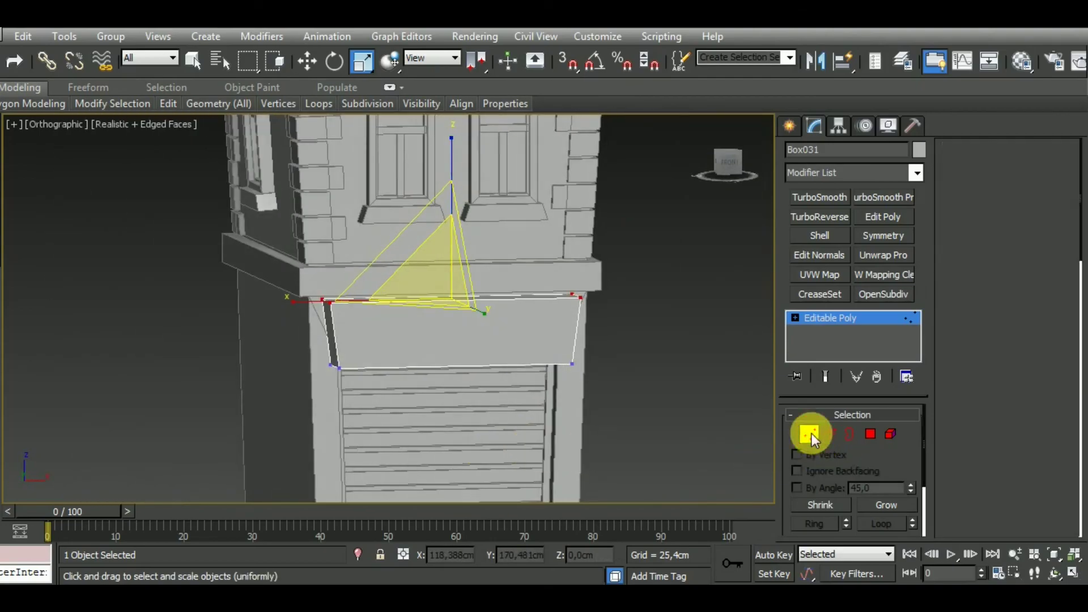
scroll(621, 397, "down", 5)
mouse_move(622, 397)
middle_mouse_down("alt")
mouse_move(590, 373)
mouse_move(617, 392)
middle_mouse_up("alt")
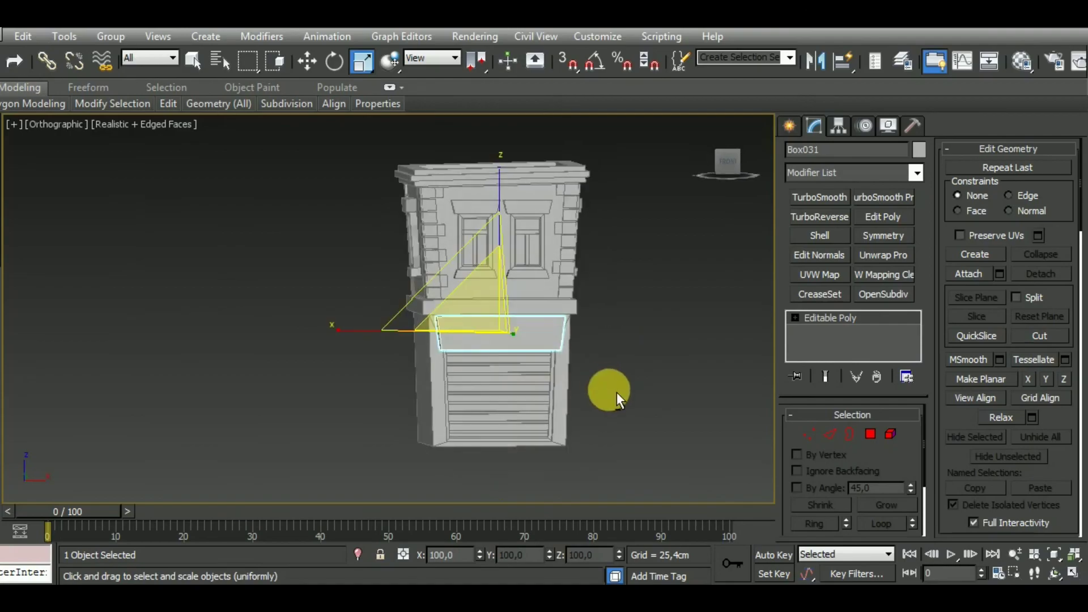
key("f")
scroll(462, 364, "up", 3)
scroll(475, 375, "up", 5)
scroll(465, 397, "down", 3)
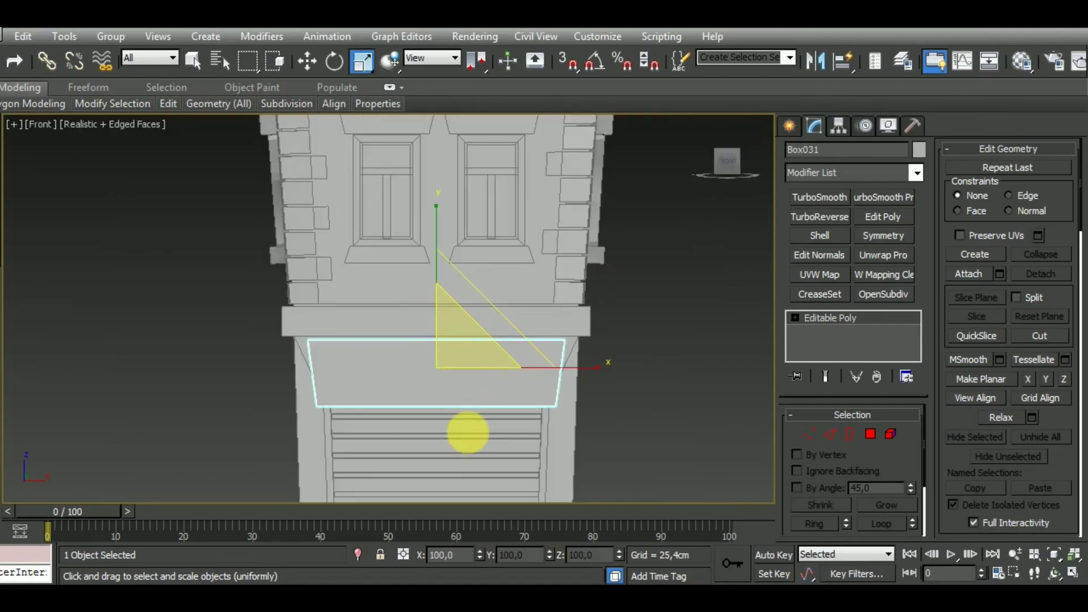
Step: Lower the board's top vertices slightly and view the tower from a three-quarter angle
left_click(807, 434)
key("w")
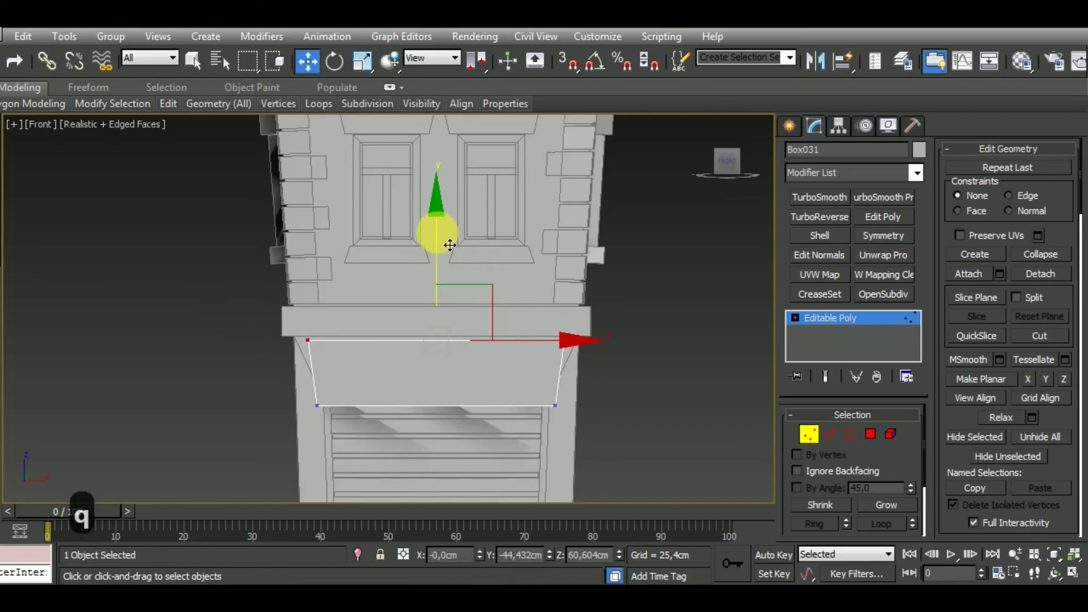
left_click_drag(437, 242, 451, 253)
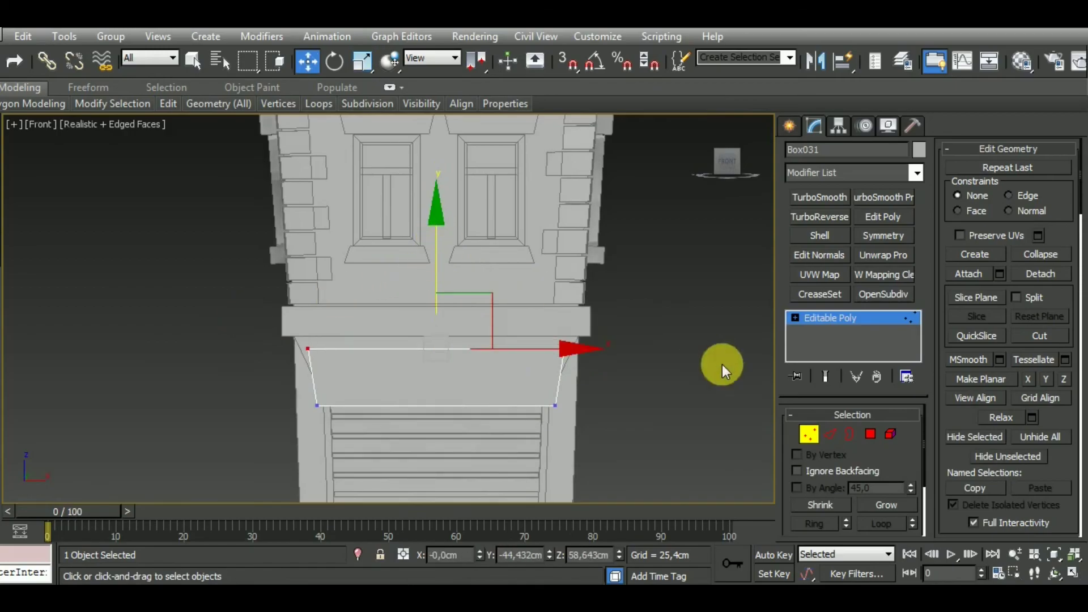
left_click(809, 434)
scroll(656, 406, "down", 2)
scroll(631, 369, "down", 3)
mouse_move(631, 368)
middle_mouse_down("alt")
mouse_move(678, 405)
mouse_move(560, 487)
middle_mouse_up("alt")
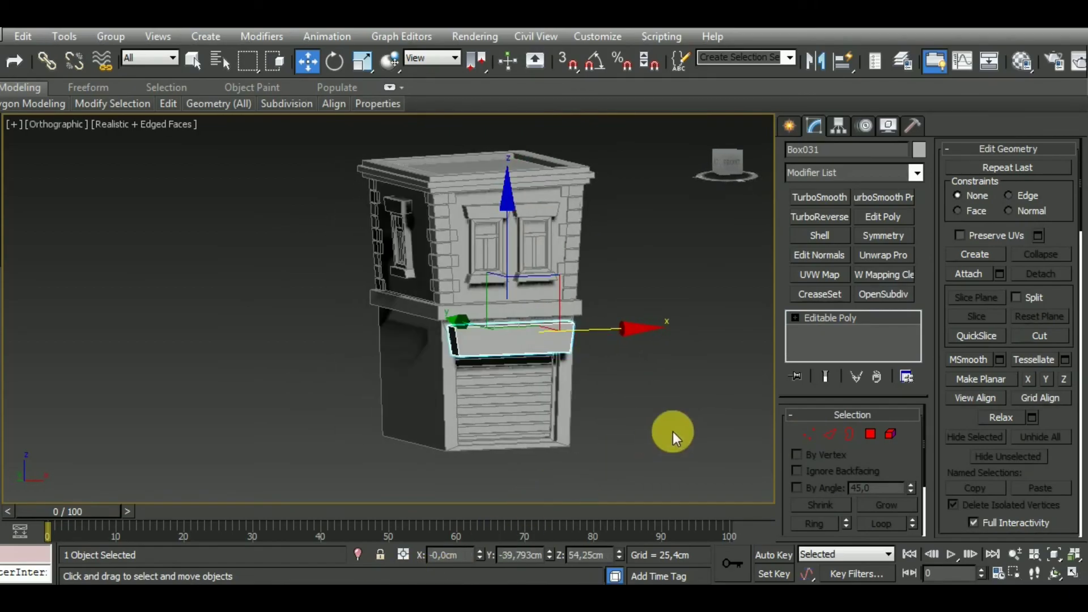
middle_click_drag(673, 432, 631, 454)
Step: Draw a cylinder above the tower in Front view and rotate it upright with angle snap
key("f")
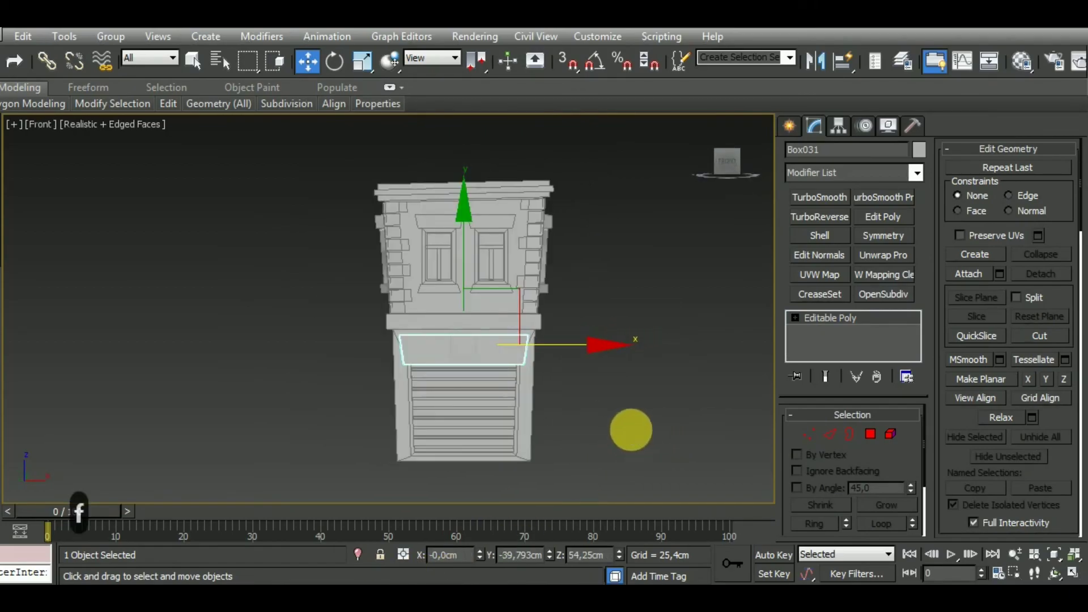
left_click(794, 123)
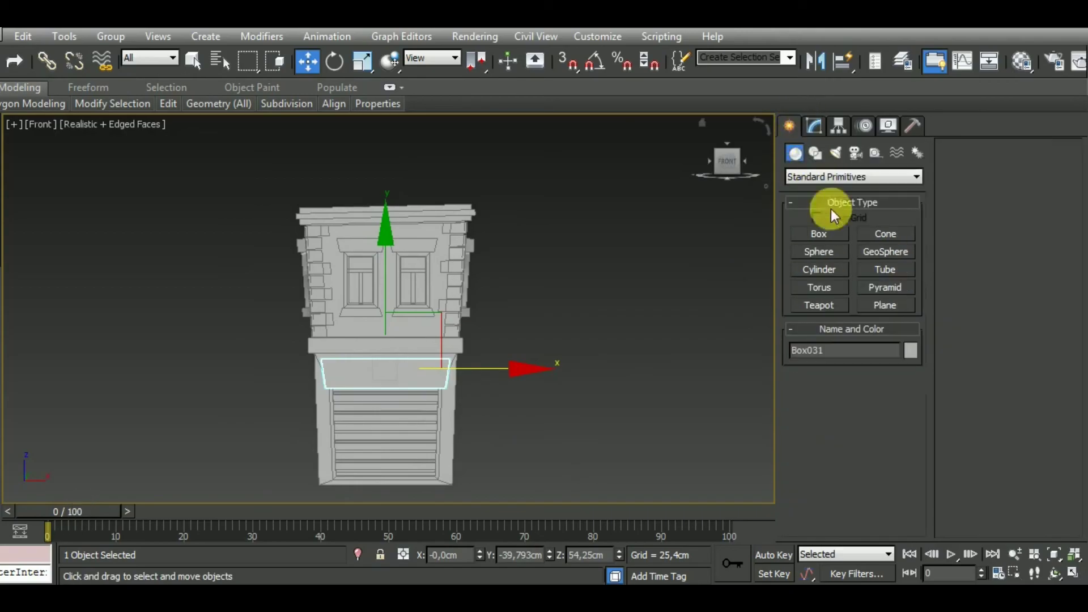
left_click(824, 269)
scroll(462, 207, "up", 1)
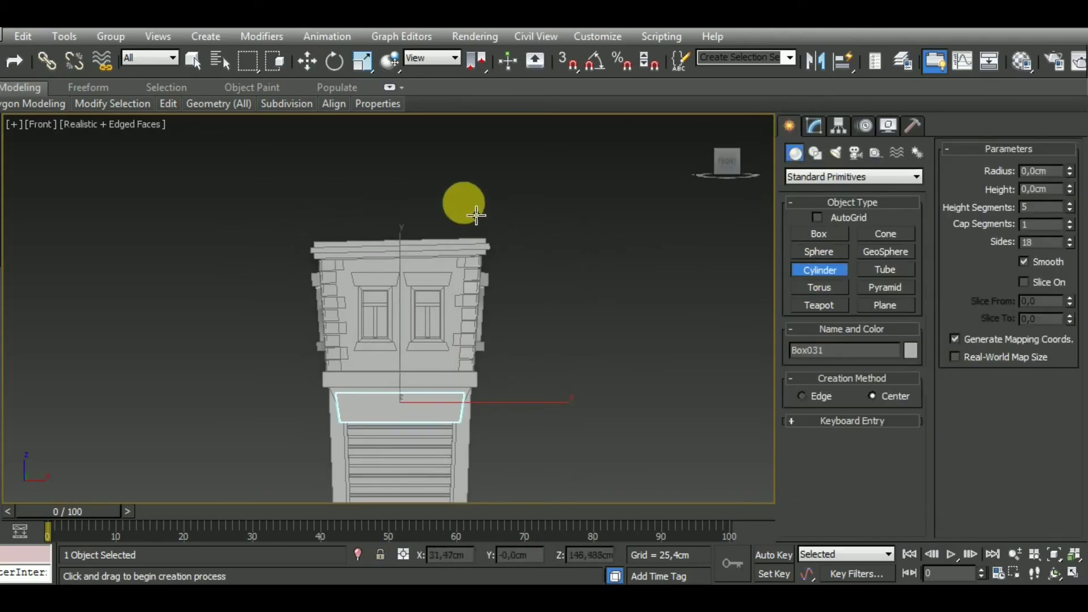
scroll(471, 212, "up", 3)
left_click_drag(471, 212, 473, 228)
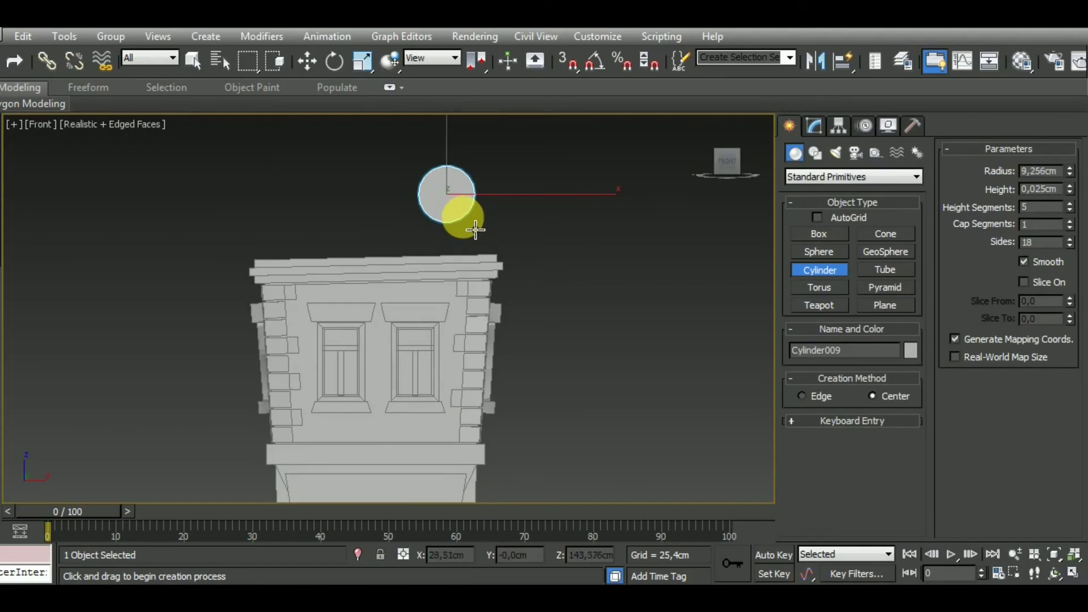
left_click(444, 180)
left_click(334, 60)
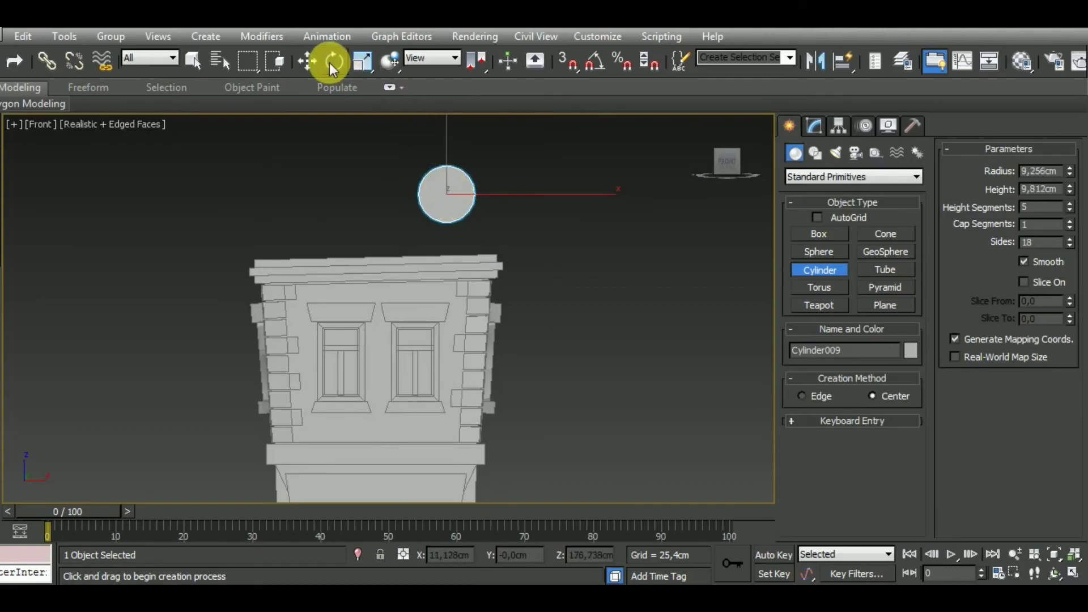
left_click(587, 69)
left_click_drag(461, 267, 466, 211)
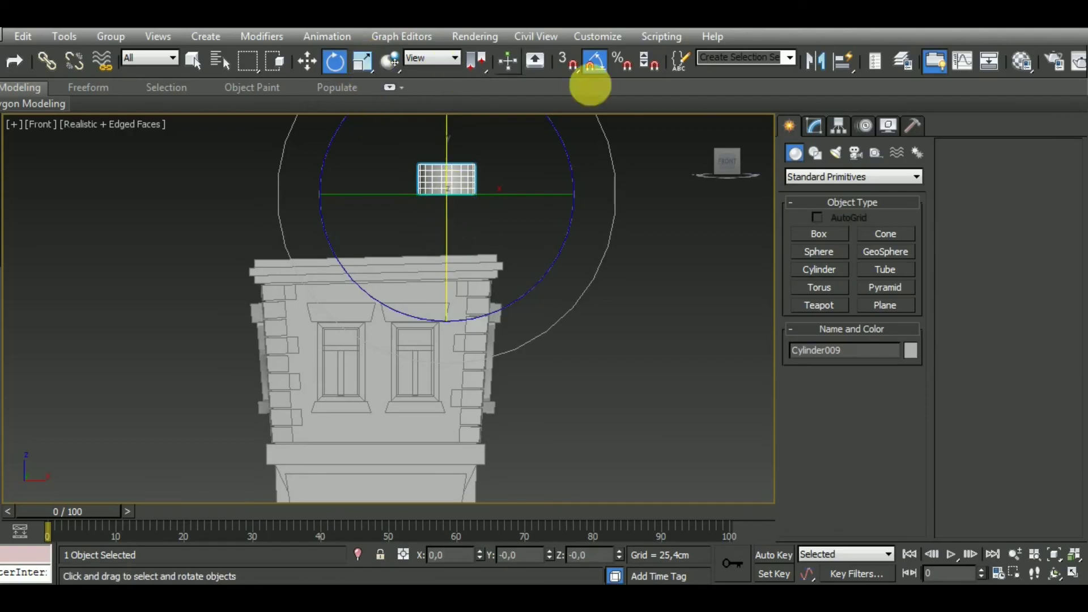
Step: Give the cylinder 1 height segment, 8 sides, and a height of about 17.9 cm
left_click(822, 131)
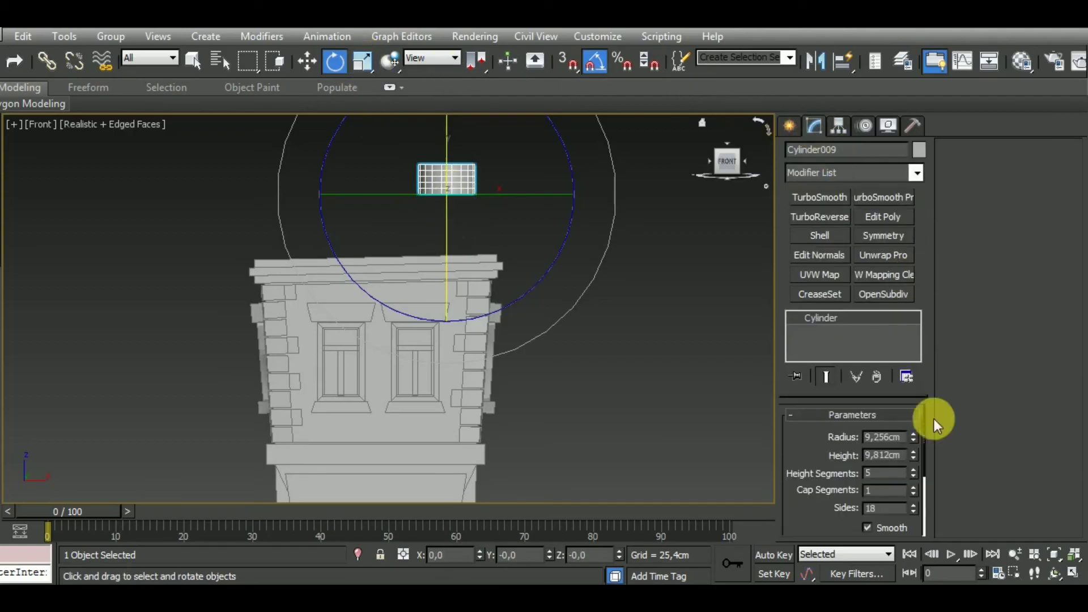
right_click(914, 470)
left_click(898, 507)
type("8")
key("Return")
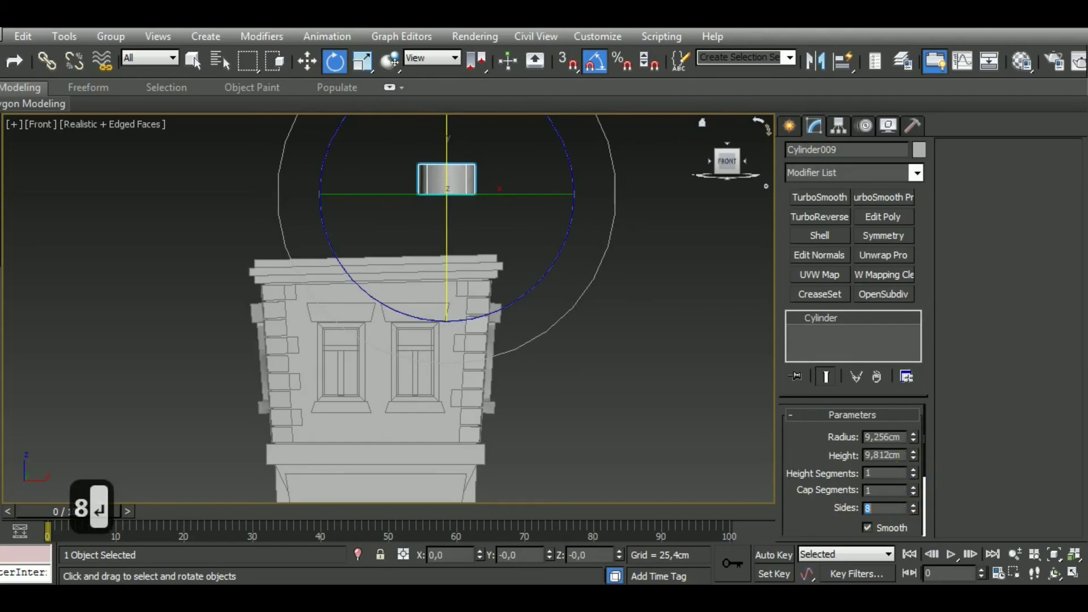
left_click_drag(914, 454, 912, 391)
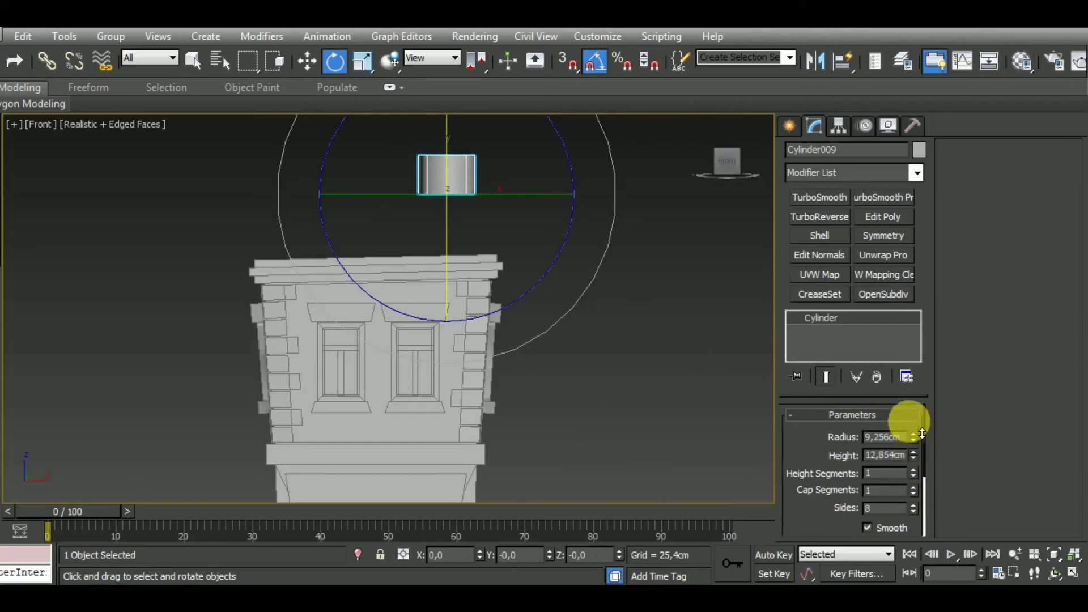
Step: Move the cylinder above the tower's roof and convert it to an editable poly
left_click(307, 60)
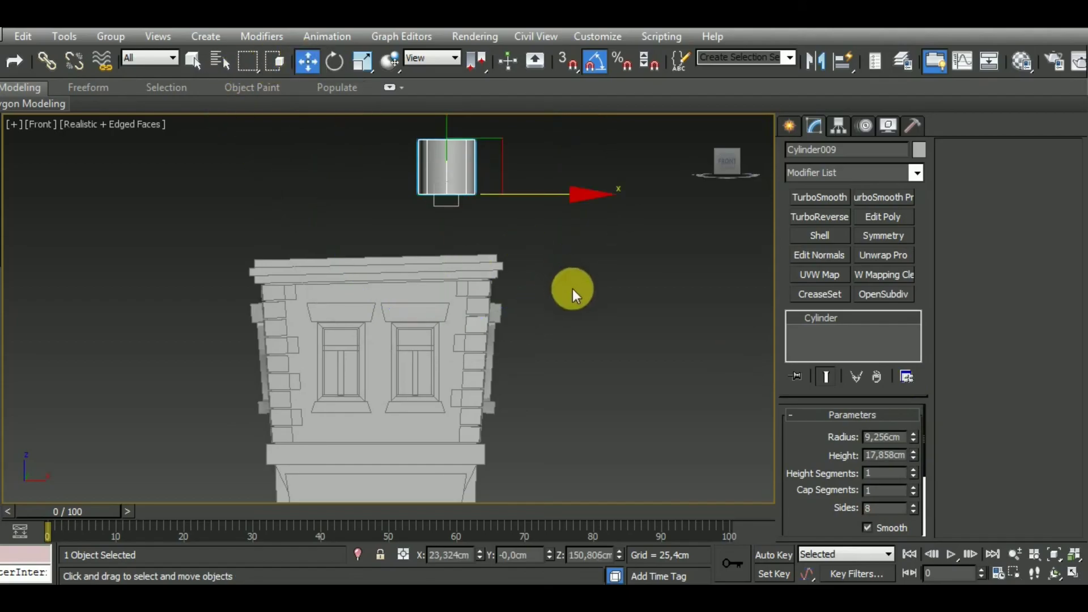
middle_click_drag(569, 292, 636, 381)
left_click_drag(541, 226, 548, 263)
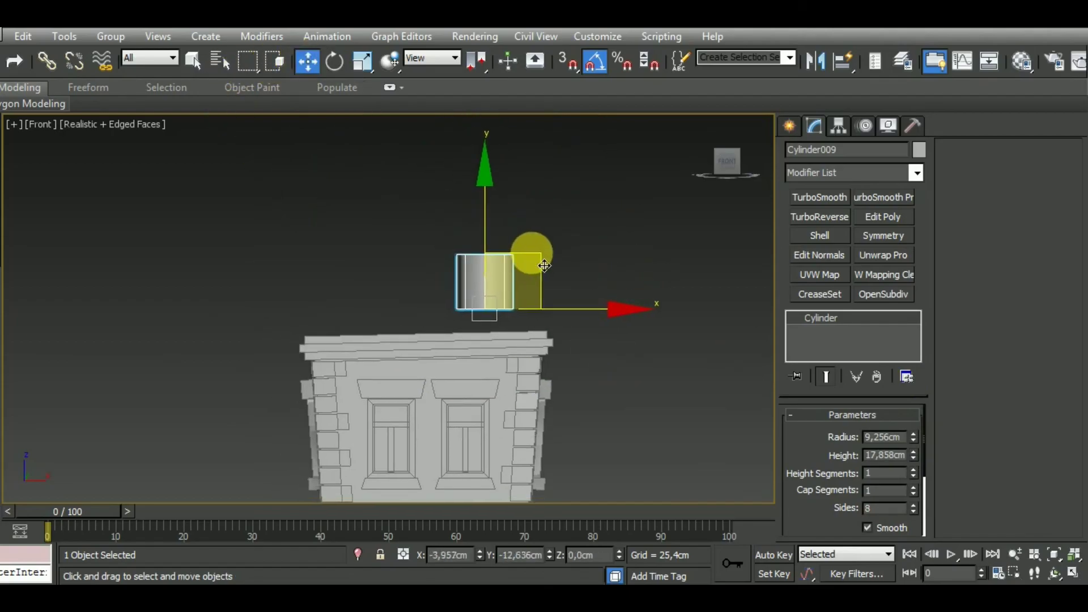
scroll(512, 272, "up", 5)
scroll(512, 282, "down", 2)
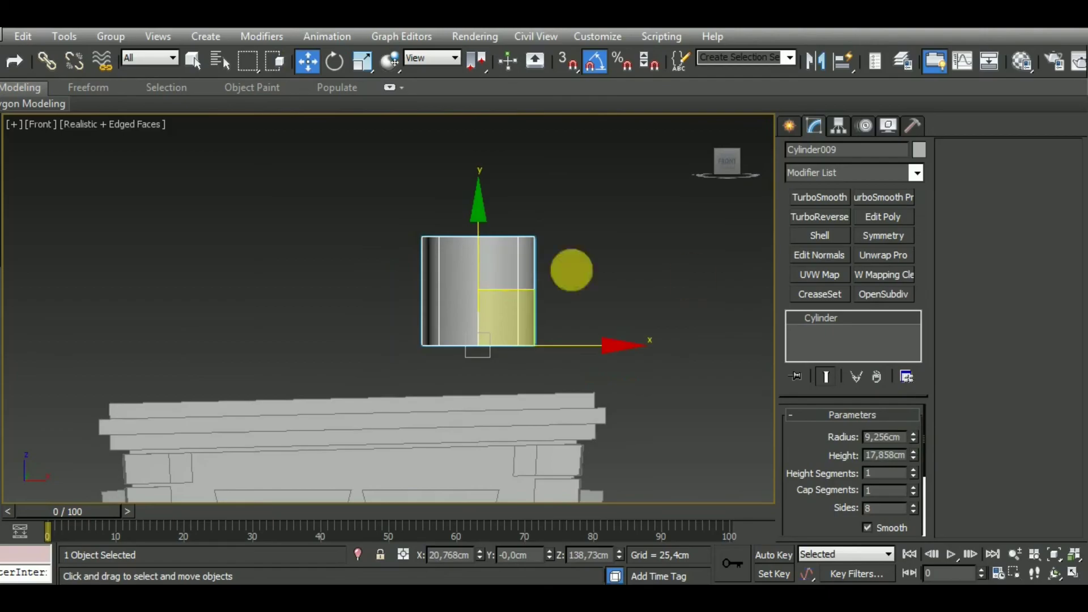
right_click(893, 319)
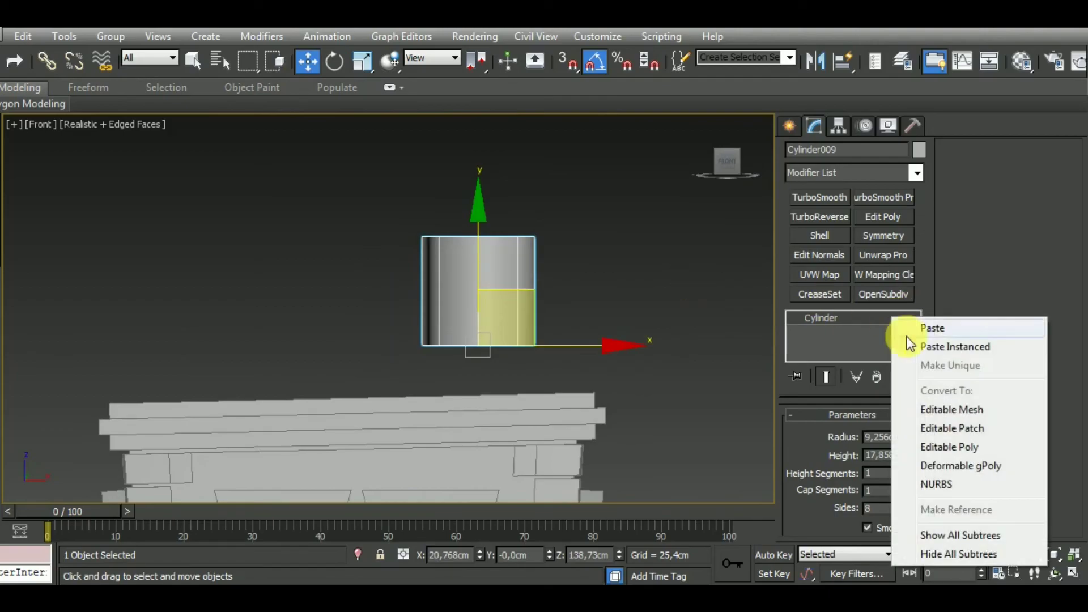
left_click(975, 448)
left_click(809, 434)
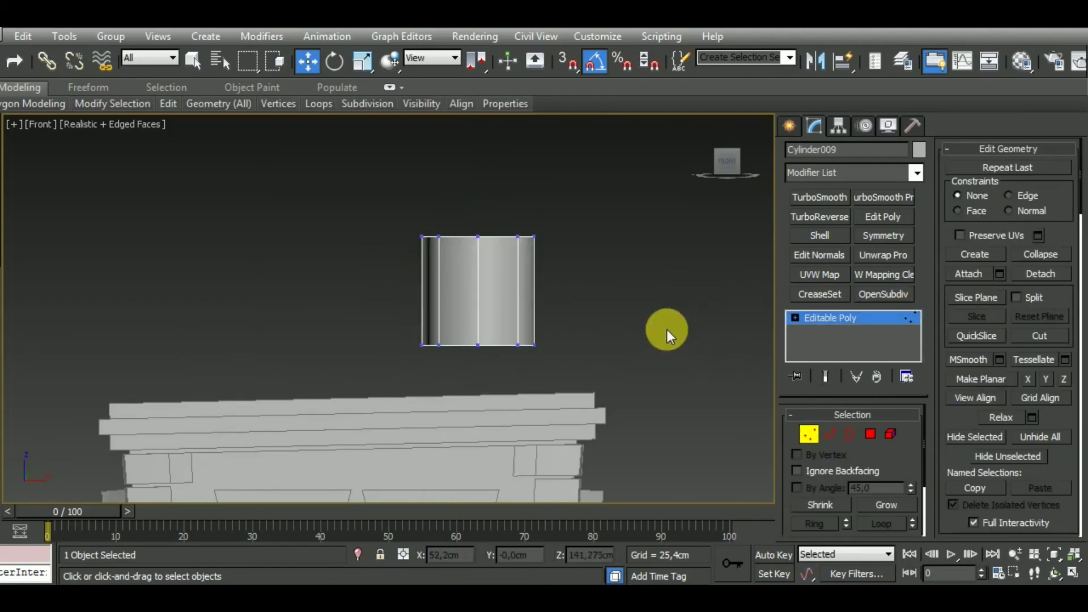
Step: Scale the cylinder's bottom ring of vertices inward to narrow its base
left_click_drag(653, 324, 304, 393)
key("r")
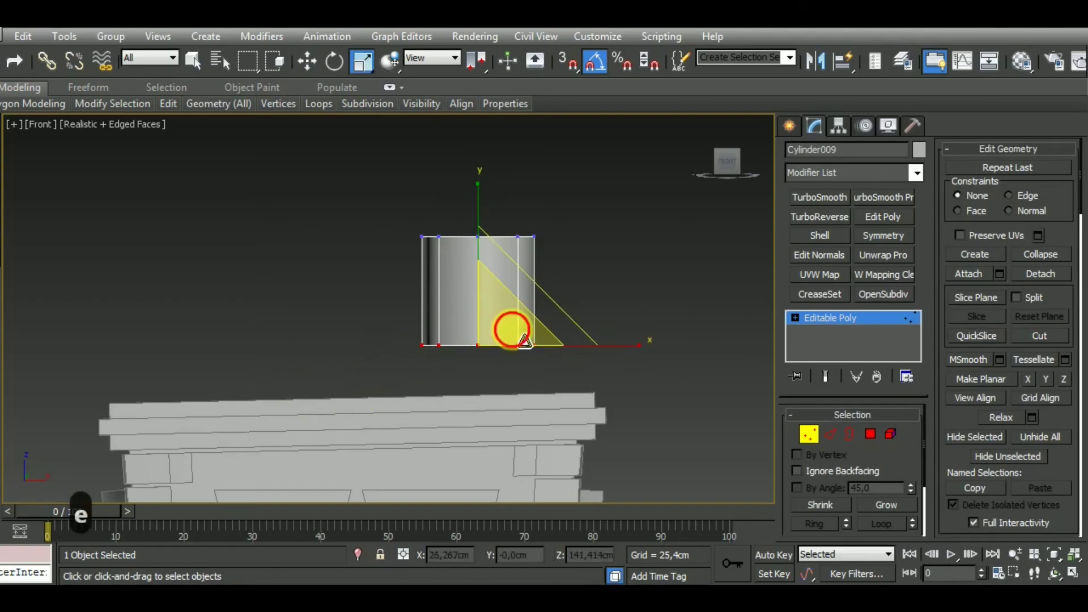
mouse_move(512, 329)
left_mouse_down()
mouse_move(520, 358)
mouse_move(540, 367)
left_mouse_up()
scroll(510, 352, "up", 1)
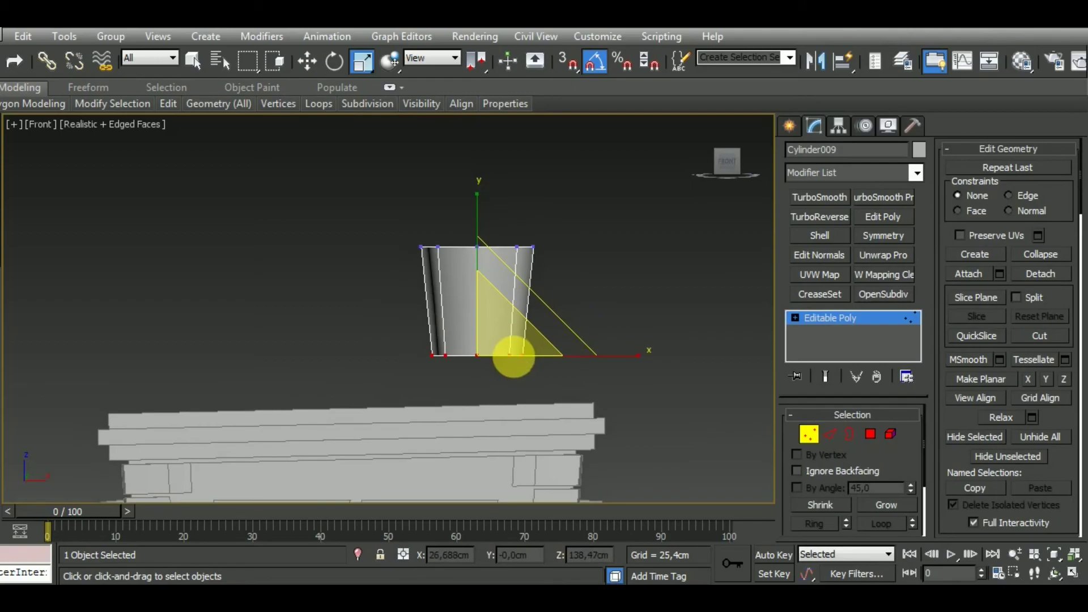
scroll(498, 352, "up", 2)
key("s")
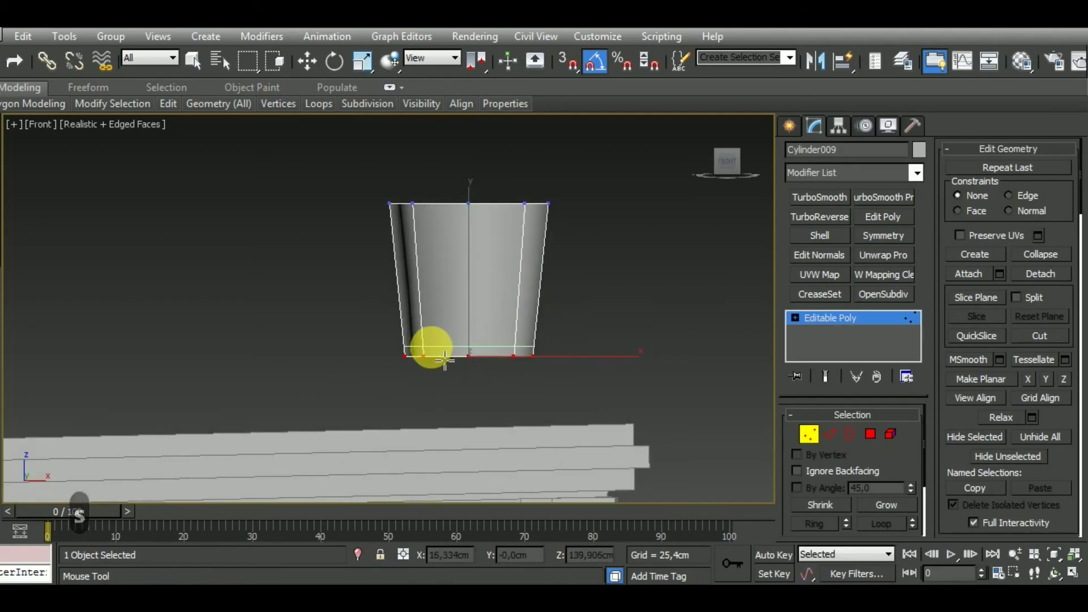
key("w")
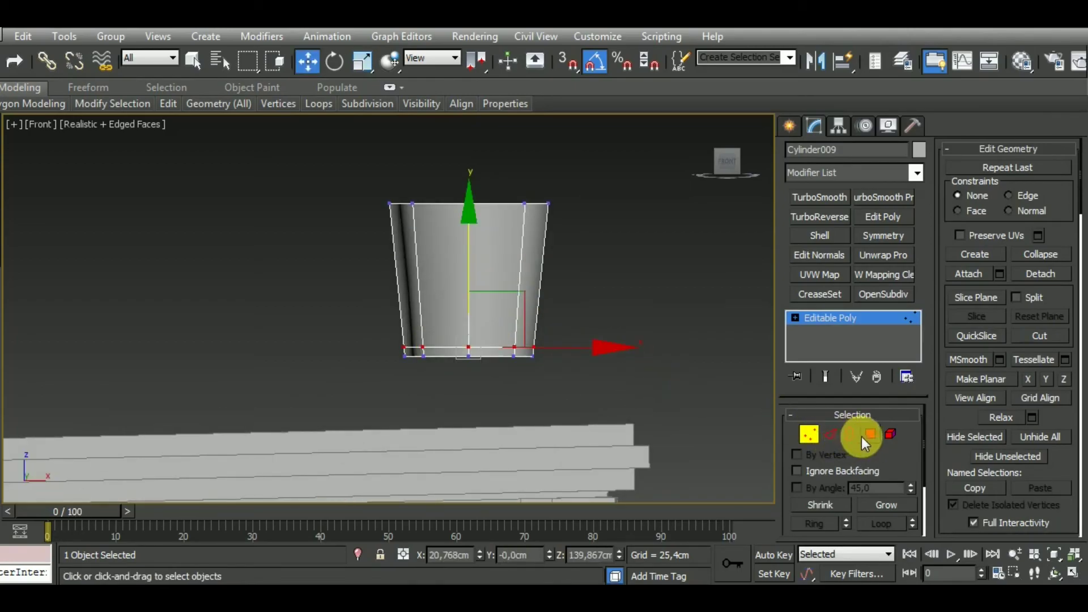
Step: Bevel the bottom-edge polygons along Local Normal with 0.546cm height to form a thin band
left_click(862, 436)
scroll(389, 349, "up", 3)
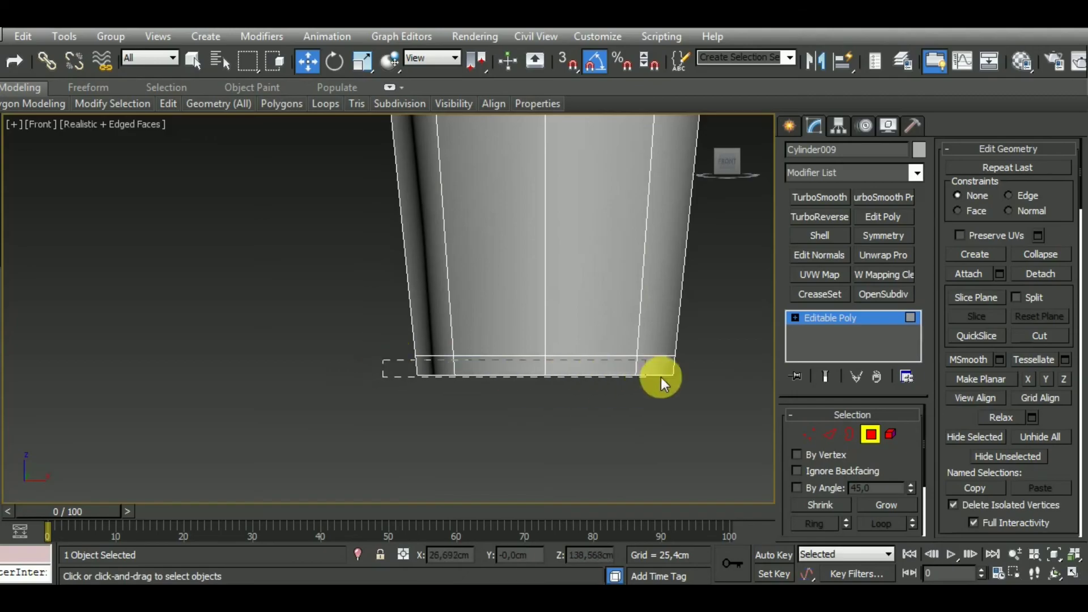
left_click_drag(695, 372, 695, 371)
key("b")
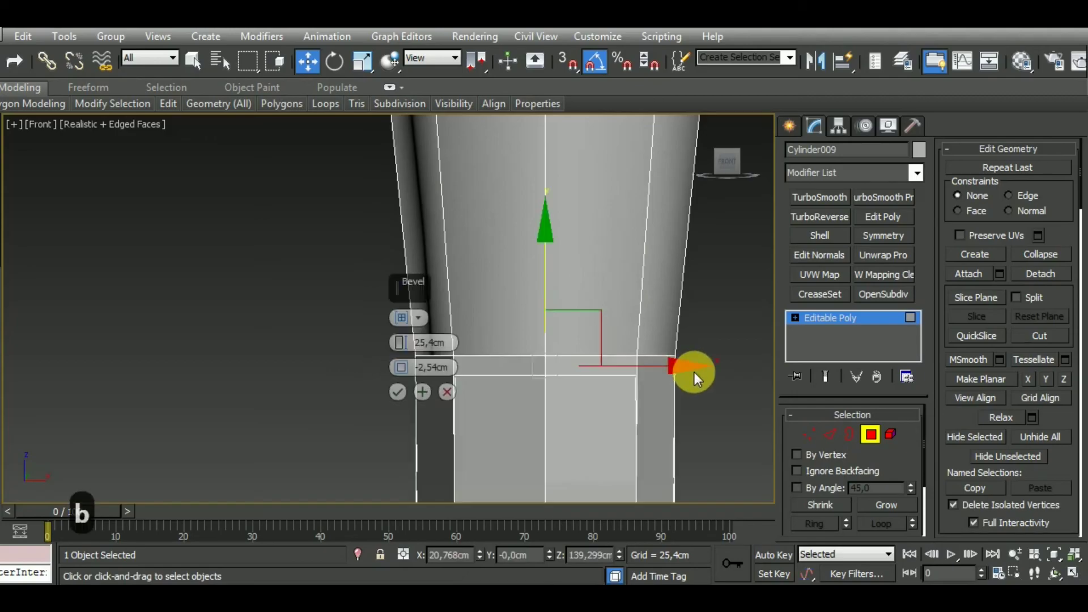
left_click_drag(399, 351, 402, 335)
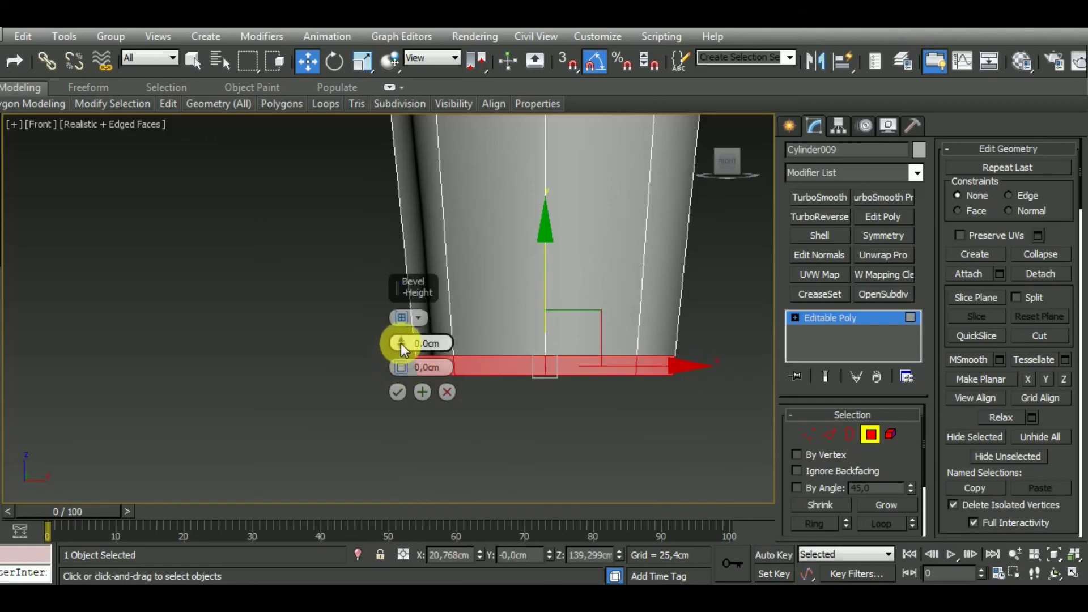
left_click(402, 319)
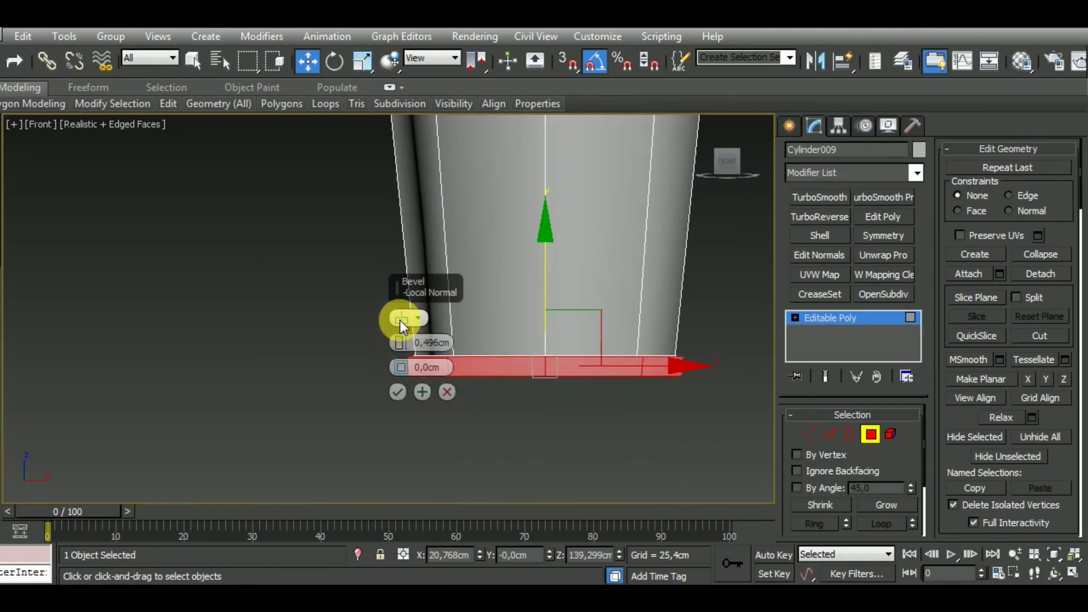
left_click(462, 366)
middle_click_drag(553, 424, 621, 452)
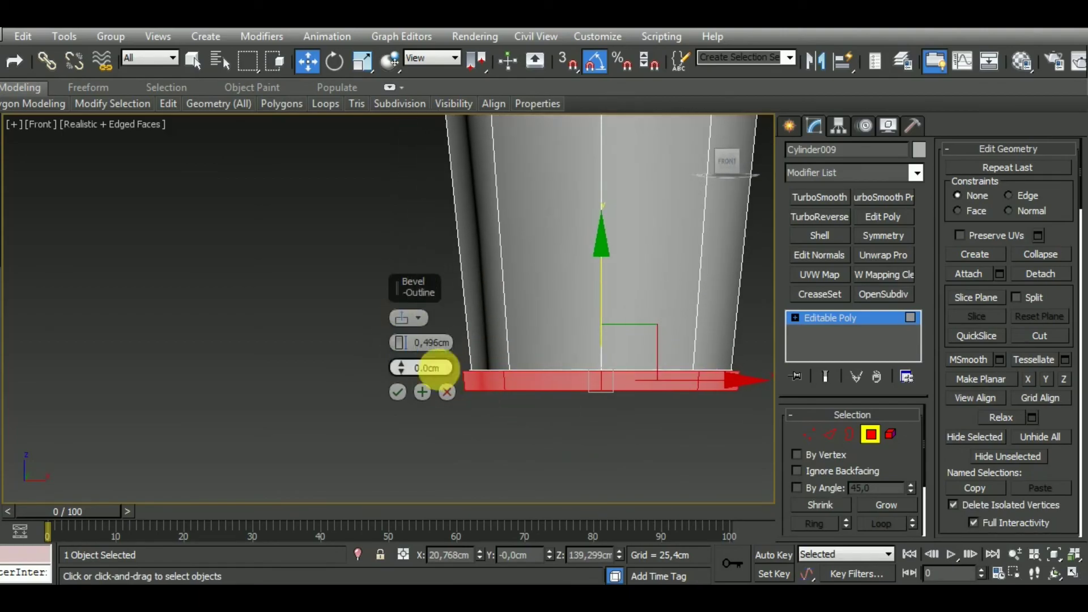
left_click_drag(406, 345, 403, 339)
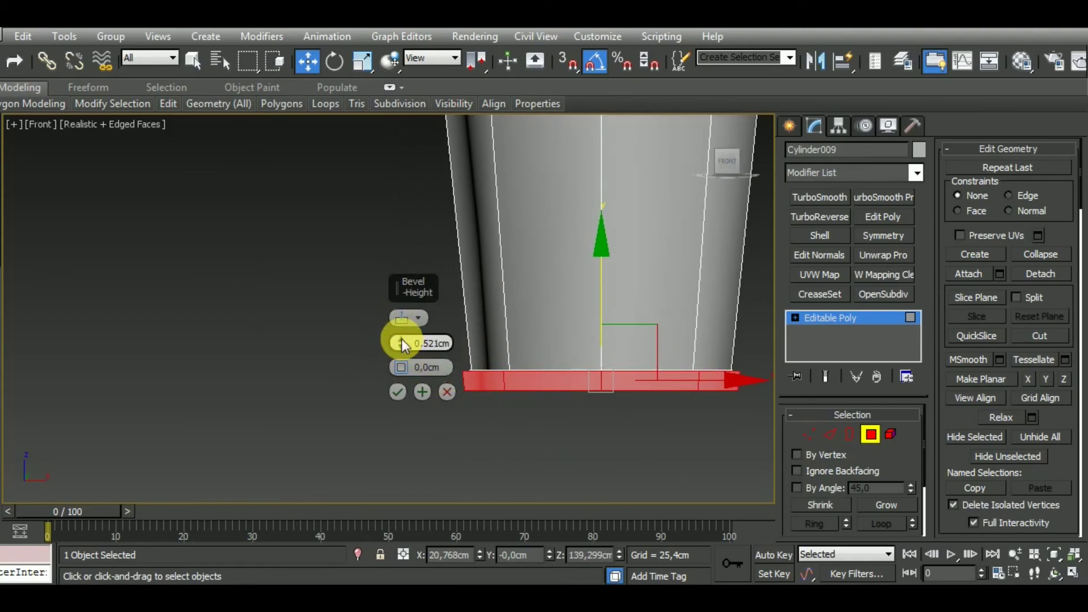
left_click(398, 391)
middle_click_drag(657, 420, 569, 389)
scroll(587, 399, "up", 5)
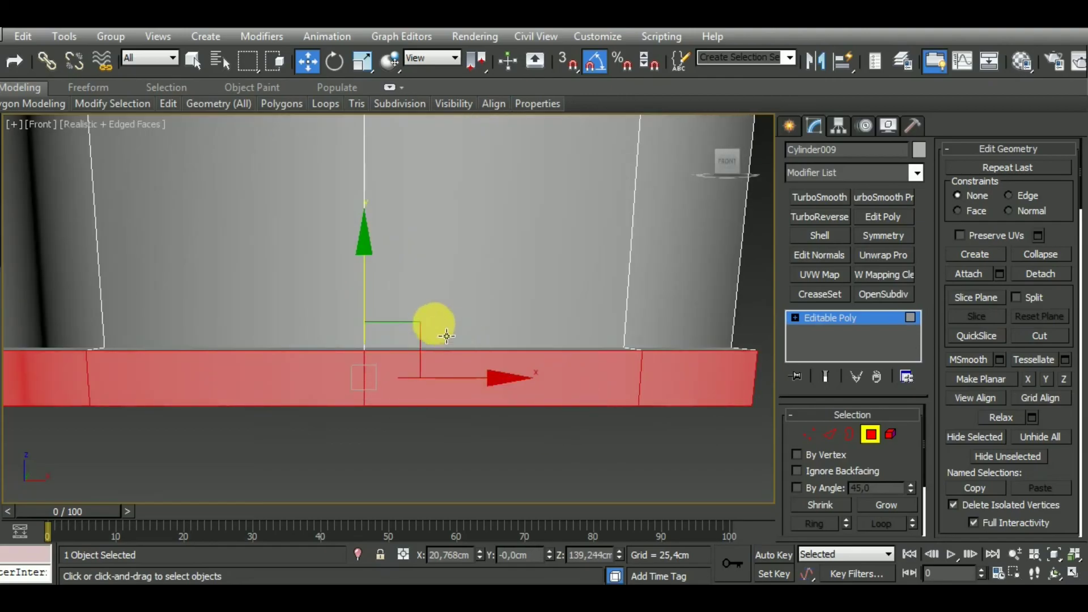
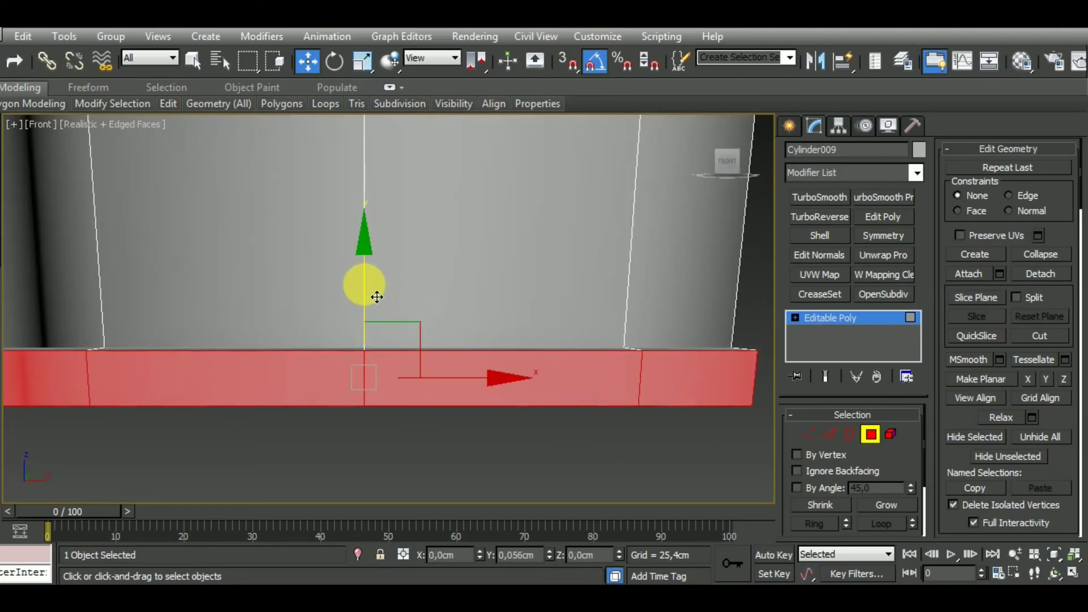
Step: Raise the cylinder's bottom polygon band slightly into a base lip, then return to object level
left_click_drag(377, 297, 377, 295)
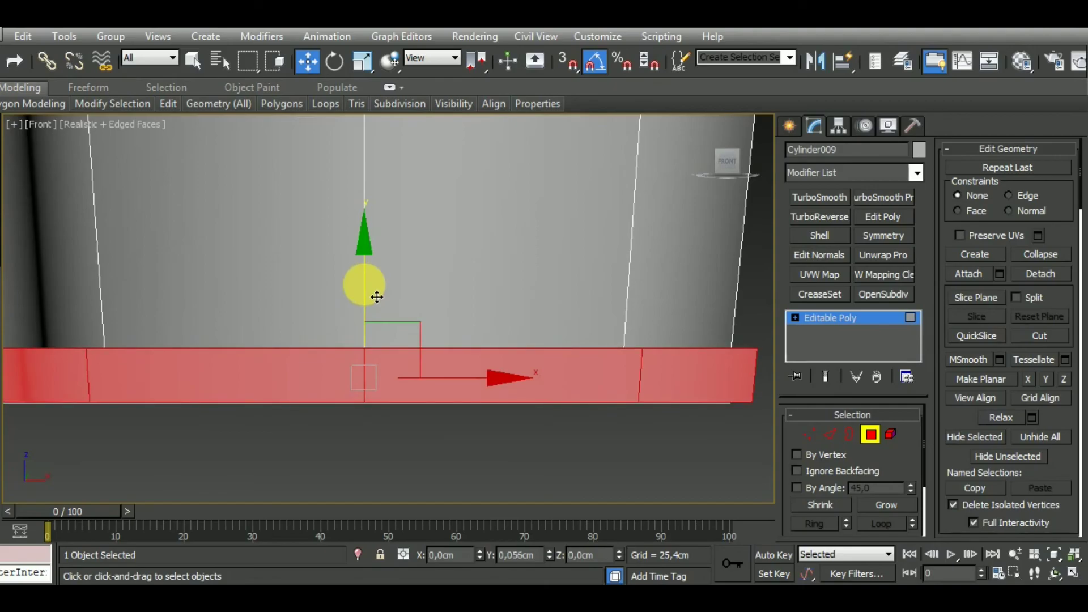
scroll(495, 369, "down", 3)
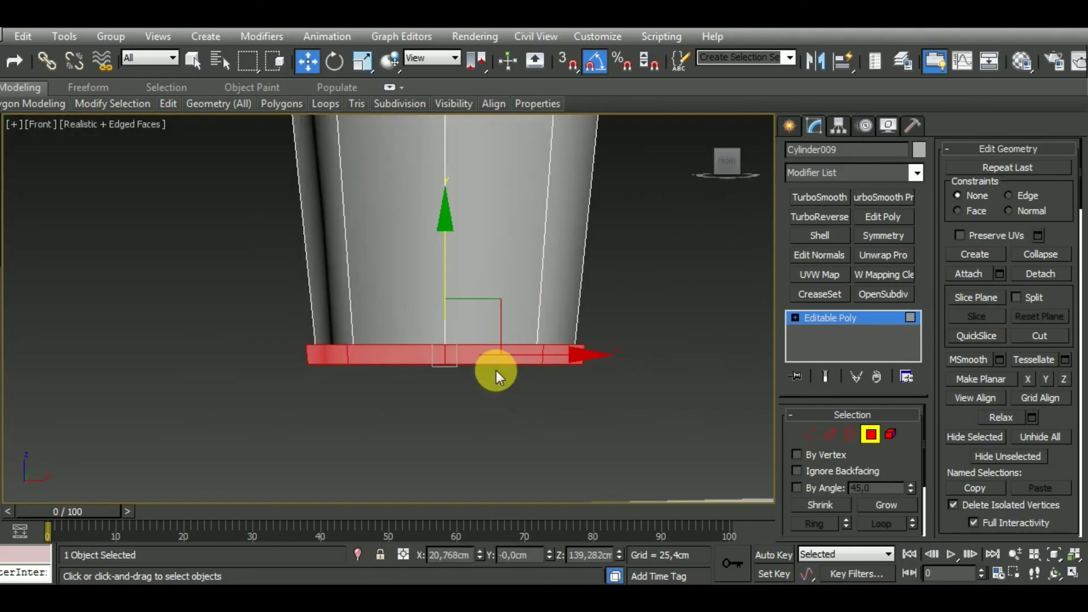
scroll(495, 369, "down", 2)
scroll(495, 369, "down", 2)
left_click(871, 435)
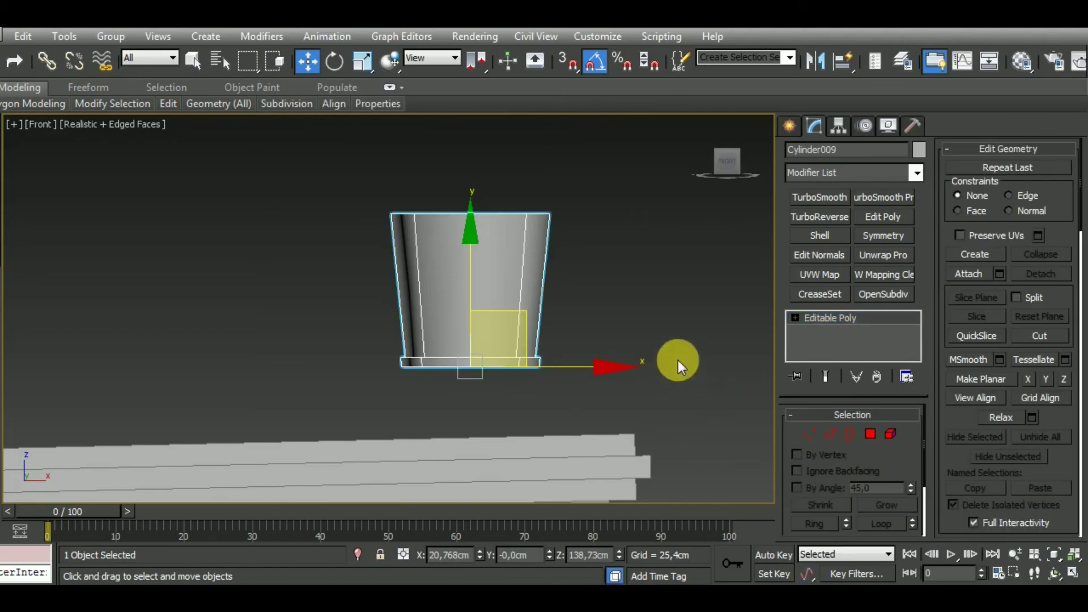
mouse_move(677, 360)
middle_mouse_down()
mouse_move(595, 376)
mouse_move(642, 380)
middle_mouse_up()
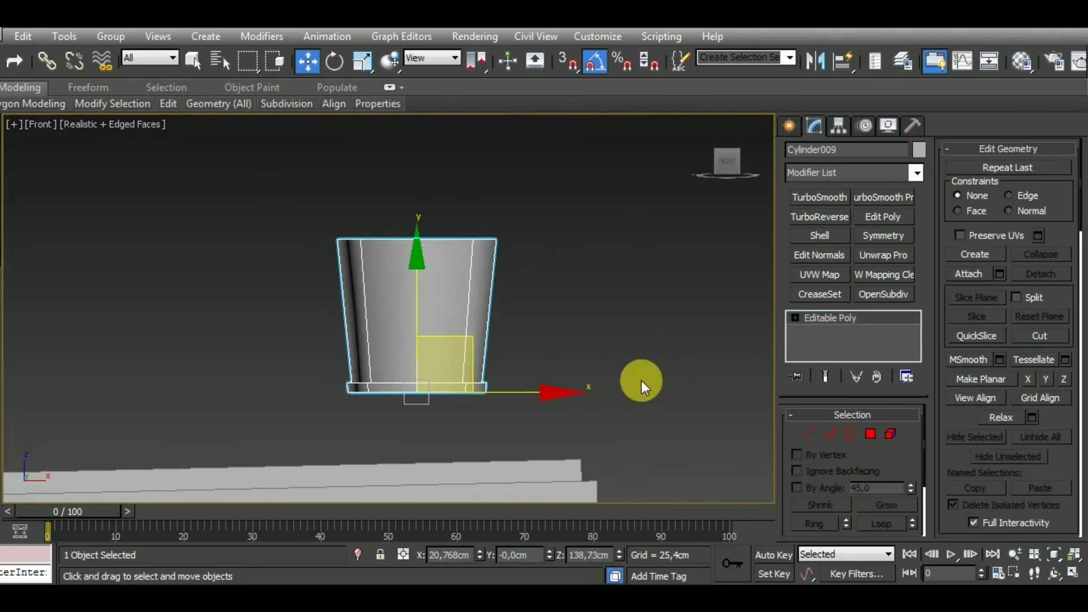
Step: Draw a new cone above the cylinder and rotate it upright
left_click(792, 127)
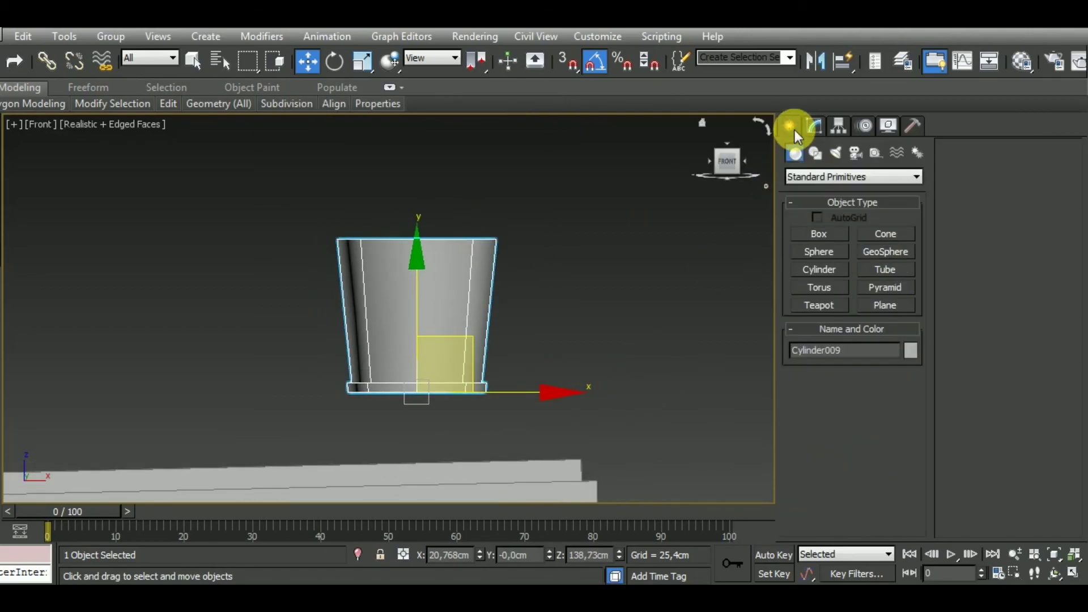
left_click(890, 237)
middle_click_drag(606, 286, 627, 328)
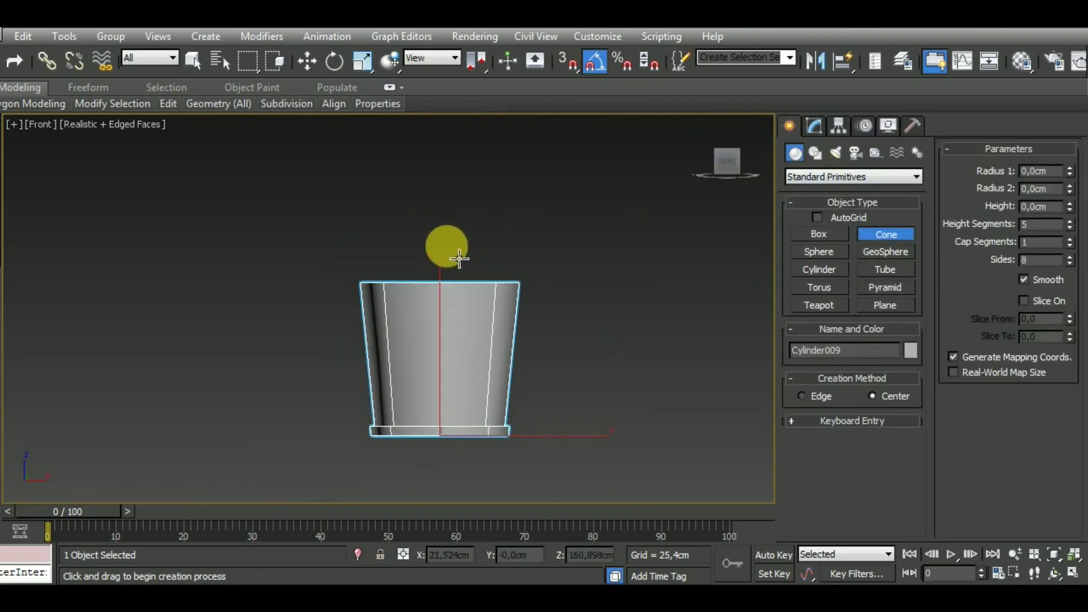
left_click_drag(459, 259, 462, 271)
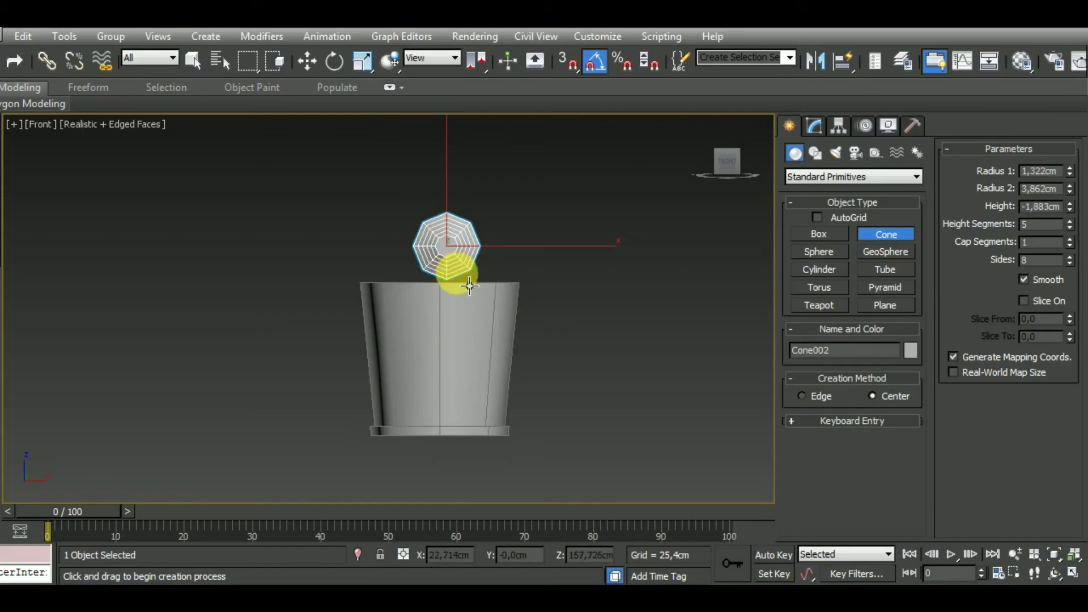
left_click(540, 246)
left_click(335, 61)
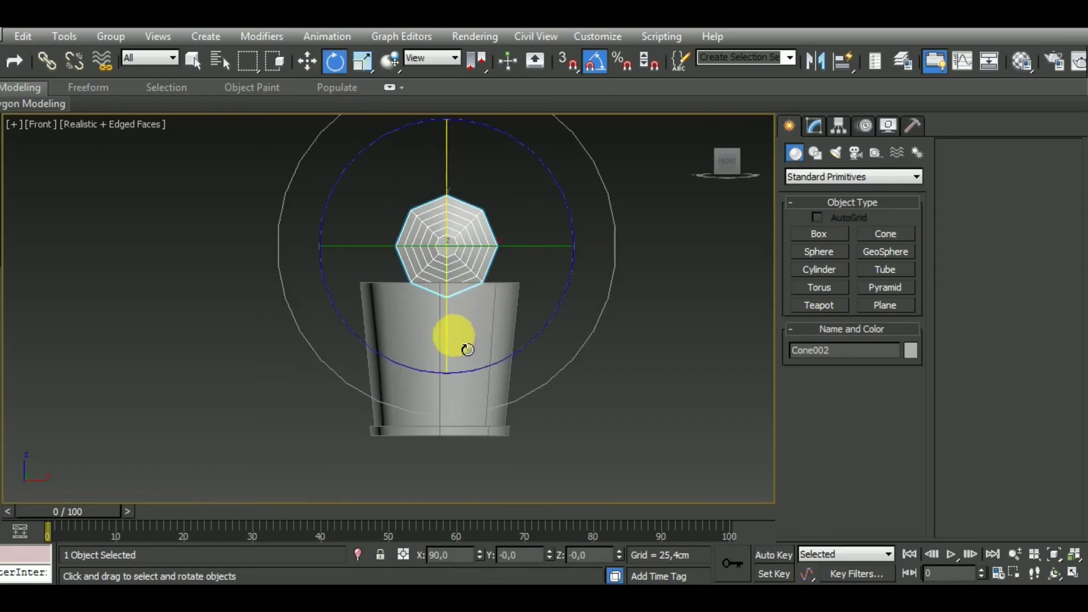
mouse_move(454, 345)
left_mouse_down()
mouse_move(449, 303)
mouse_move(464, 282)
left_mouse_up()
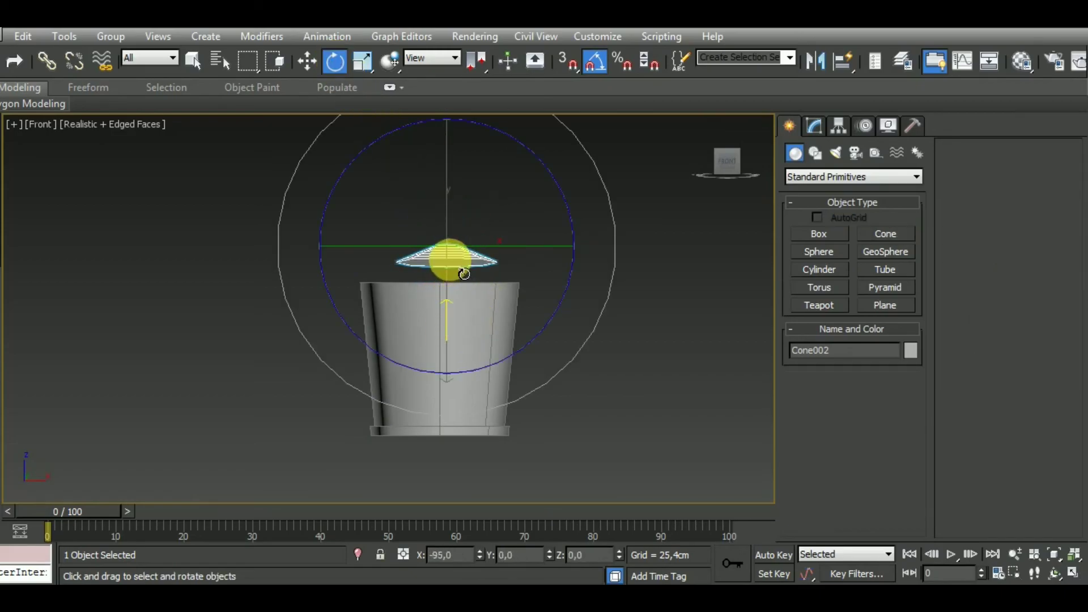
Step: Set the cone to Radius 1 of 0, Radius 2 of 10.352 and Height -9.493
left_click(813, 126)
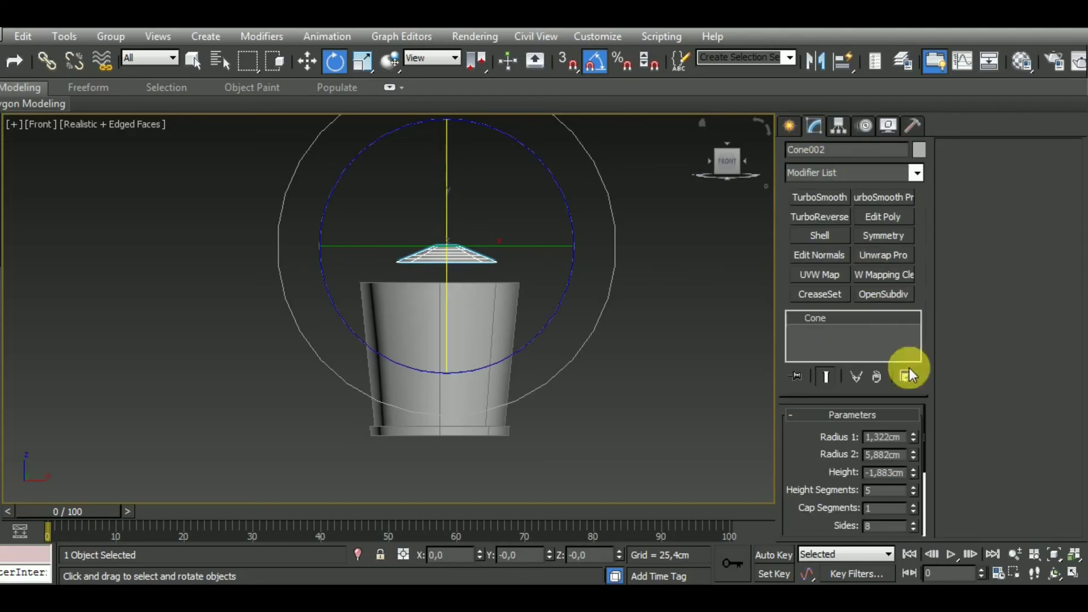
left_click_drag(913, 481, 923, 567)
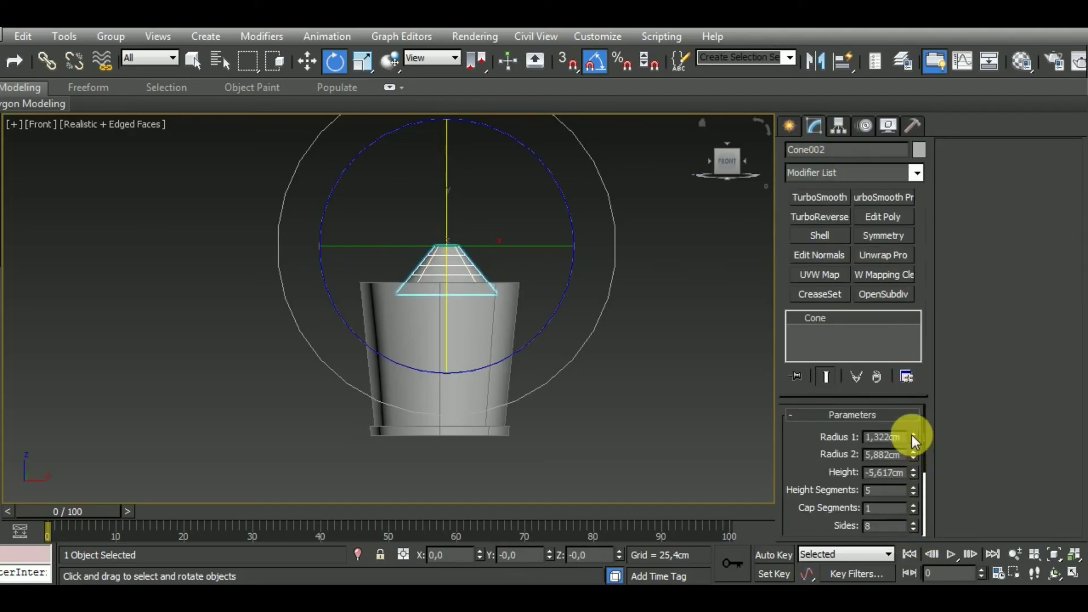
left_click_drag(914, 458, 904, 389)
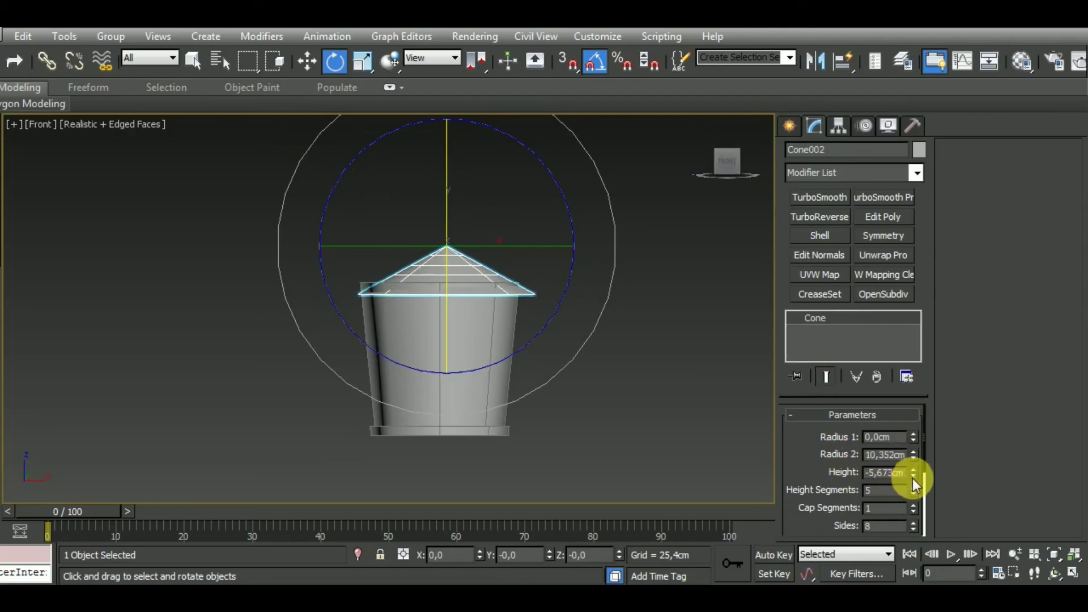
left_click_drag(913, 485, 910, 515)
Step: Move the cone higher above the cylinder
left_click(308, 61)
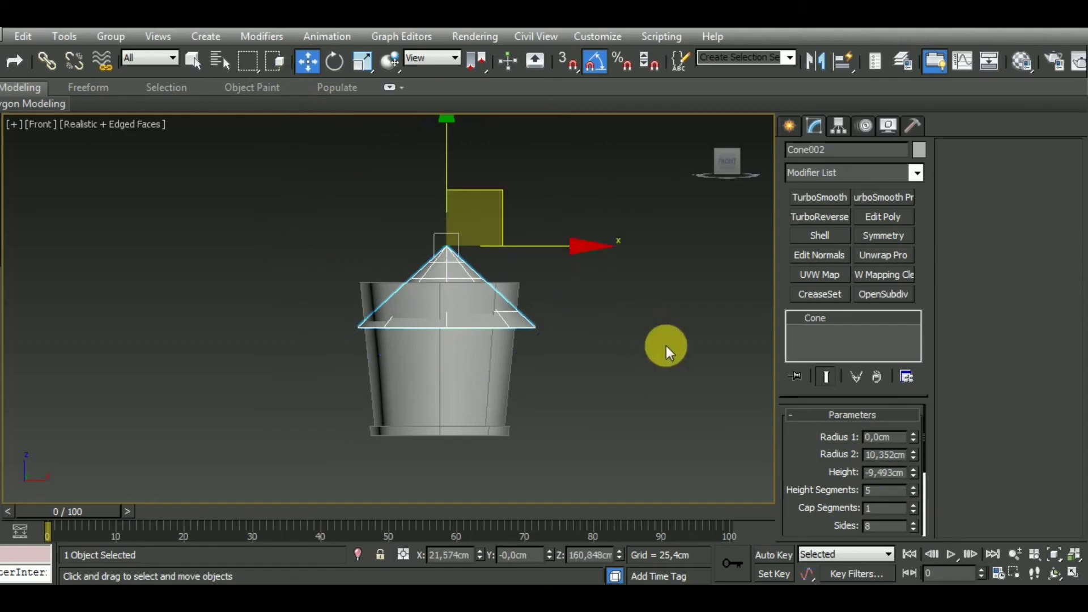
middle_click_drag(665, 345, 680, 358)
left_click_drag(548, 237, 543, 191)
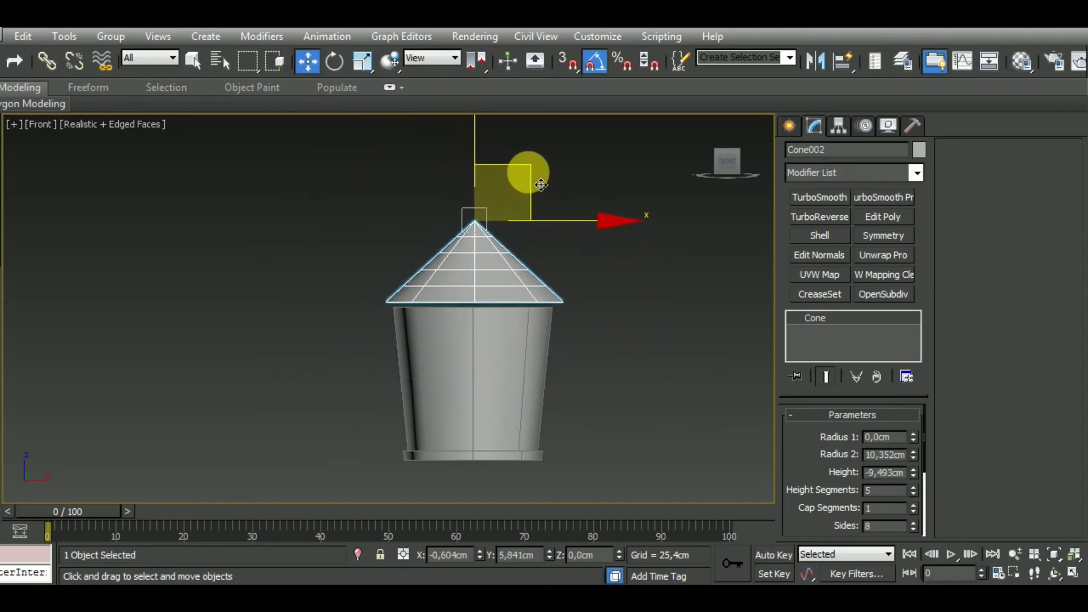
scroll(599, 312, "down", 3)
scroll(586, 293, "down", 1)
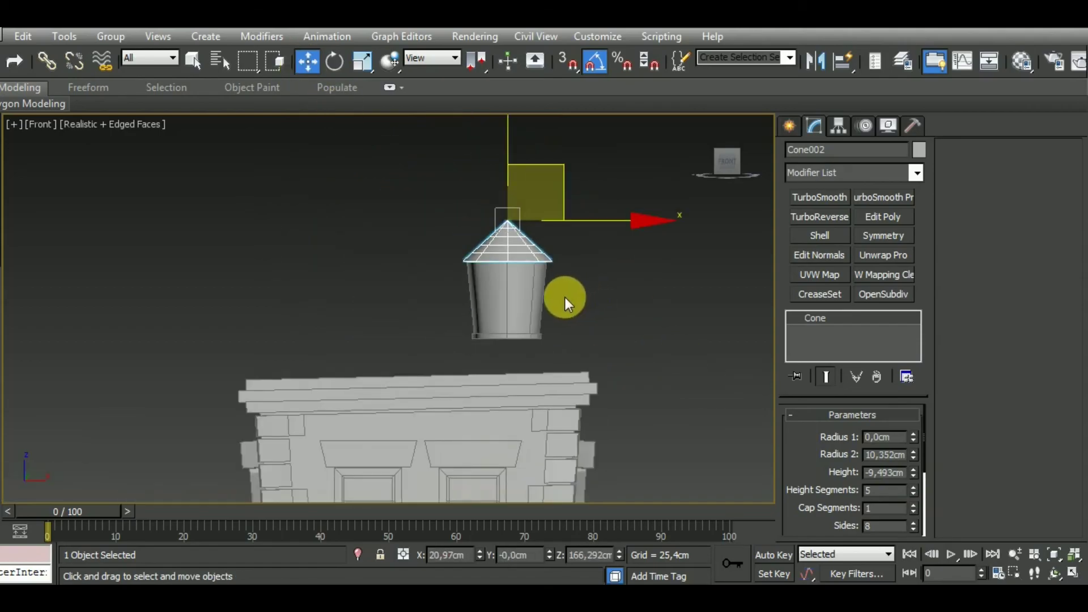
scroll(566, 297, "up", 4)
Step: Taper the cylinder by scaling its bottom and top vertex rings inward
left_click(508, 310)
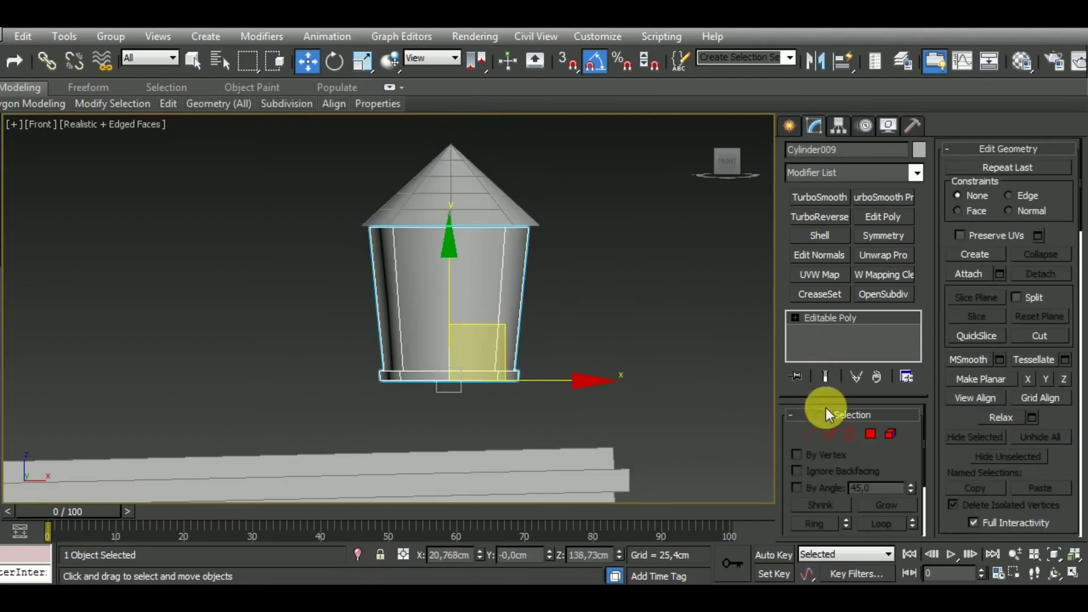
left_click(813, 434)
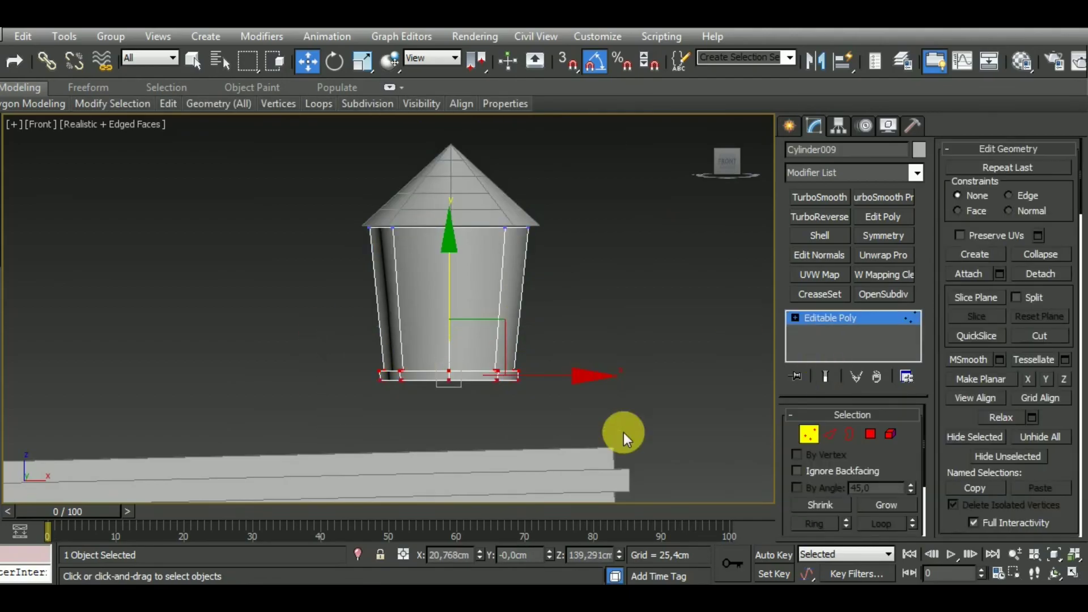
key("r")
left_click_drag(488, 366, 488, 374)
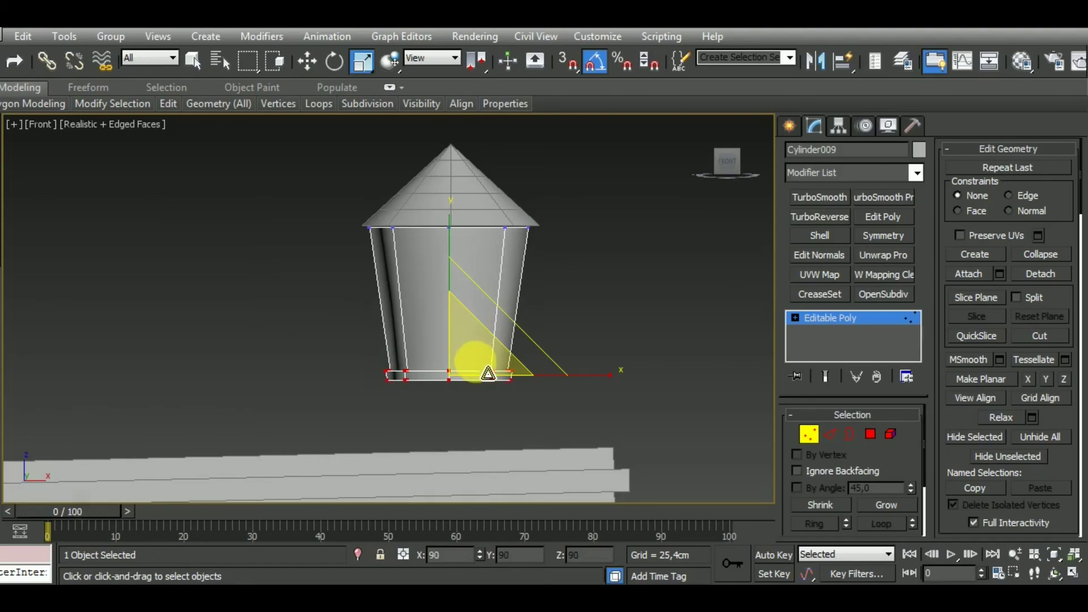
left_click_drag(331, 182, 614, 278)
left_click_drag(499, 217, 505, 224)
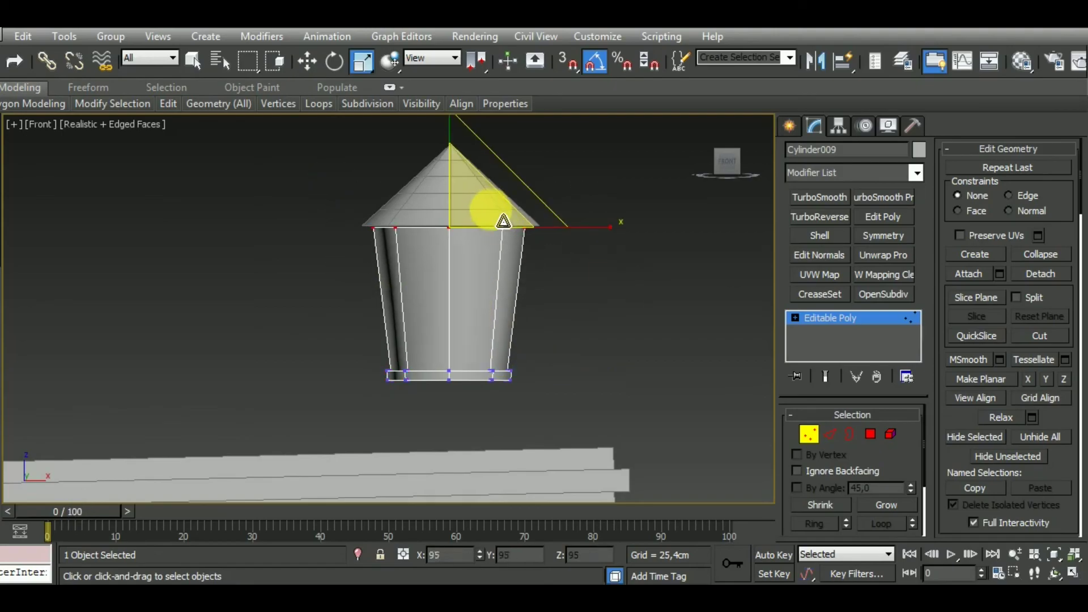
key("q")
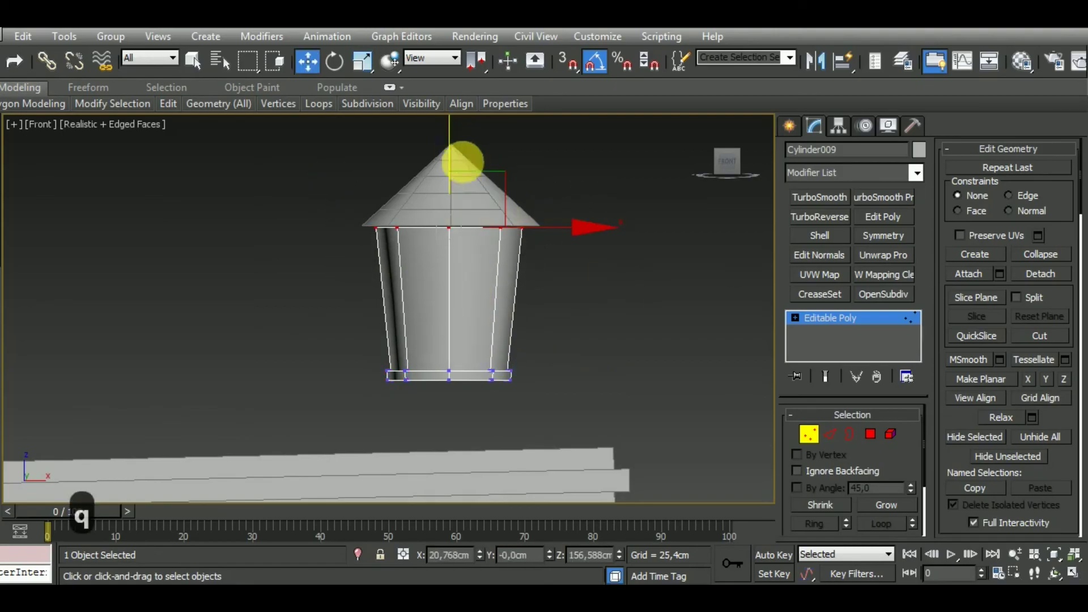
left_click(808, 434)
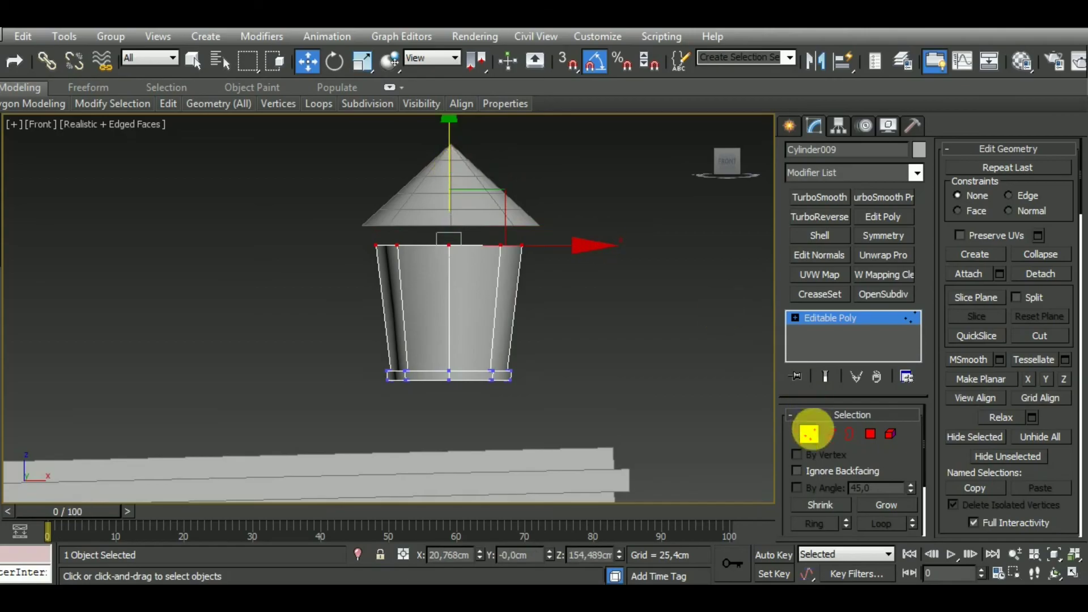
Step: Lower the cone roof down onto the cylinder's top
left_click(510, 250)
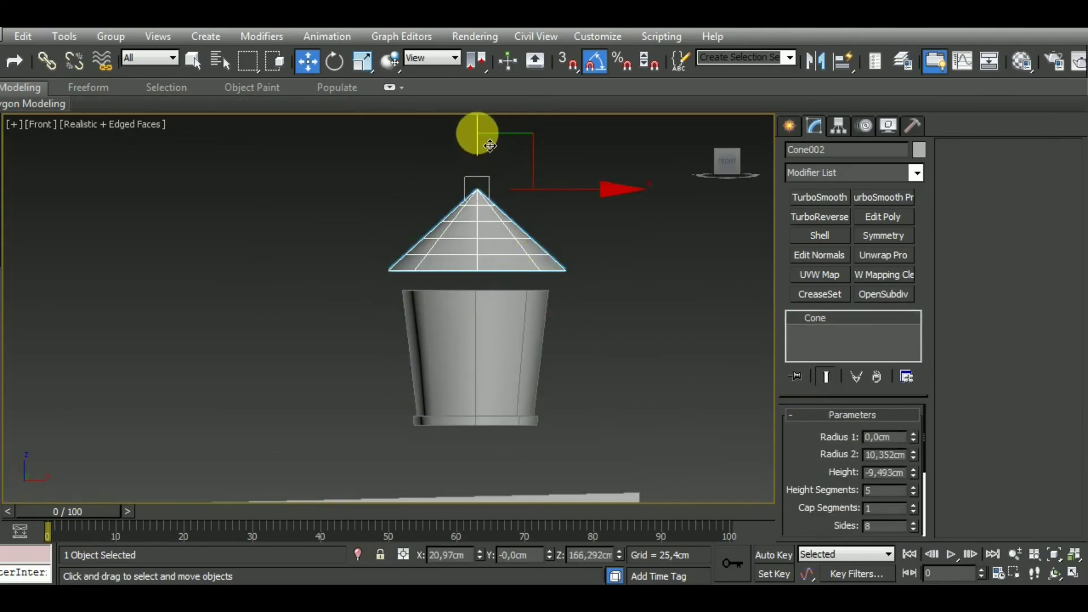
left_click_drag(478, 135, 492, 170)
scroll(527, 315, "up", 3)
scroll(534, 297, "down", 3)
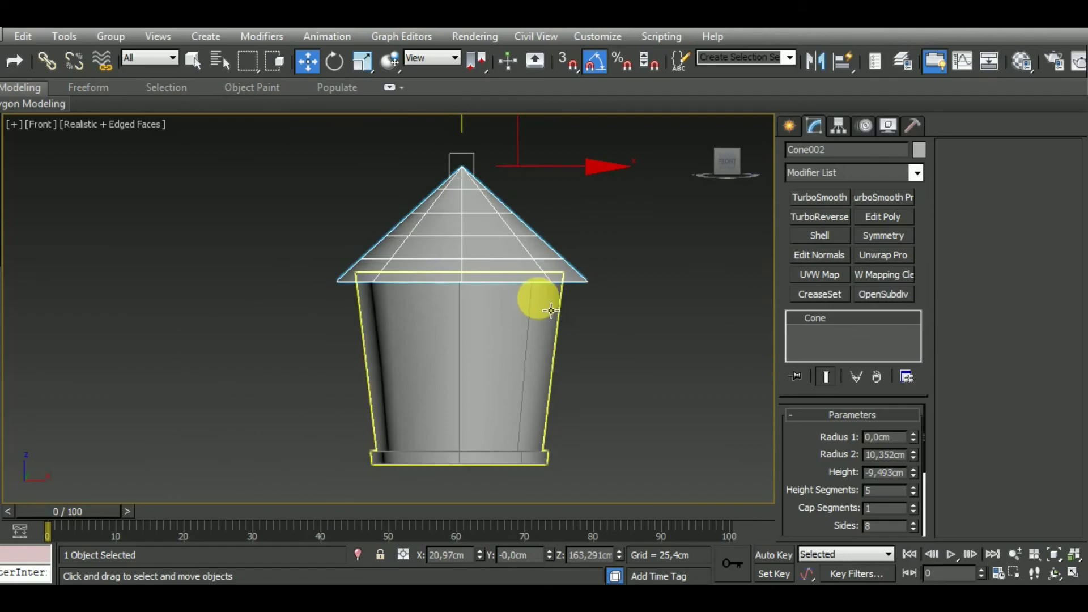
mouse_move(569, 343)
middle_mouse_down("alt")
mouse_move(594, 301)
mouse_move(587, 372)
mouse_move(563, 377)
mouse_move(574, 379)
mouse_move(573, 341)
middle_mouse_up("alt")
scroll(575, 379, "down", 1)
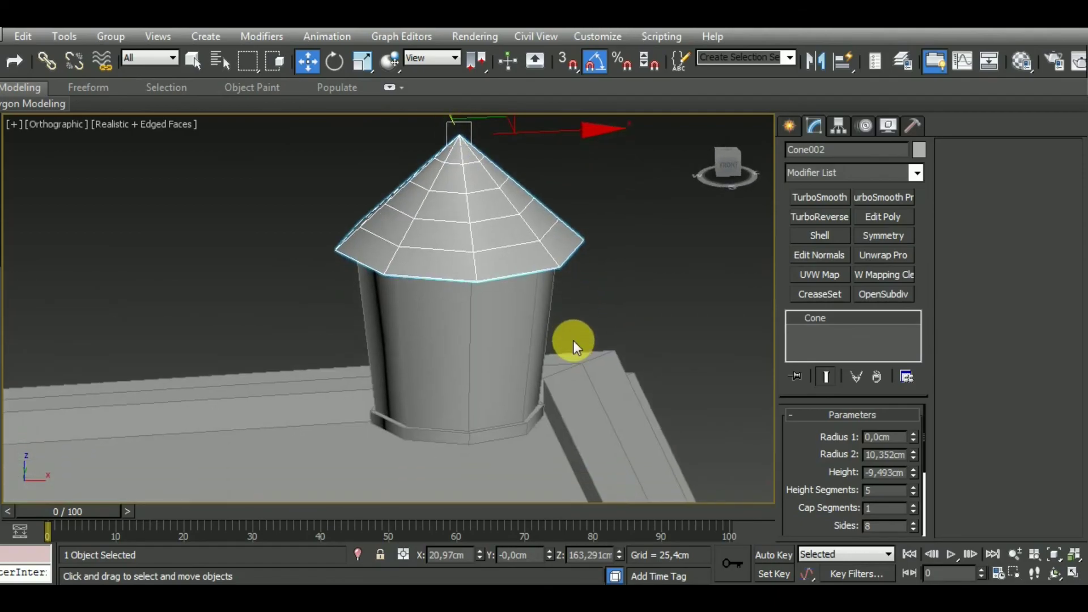
scroll(573, 341, "down", 1)
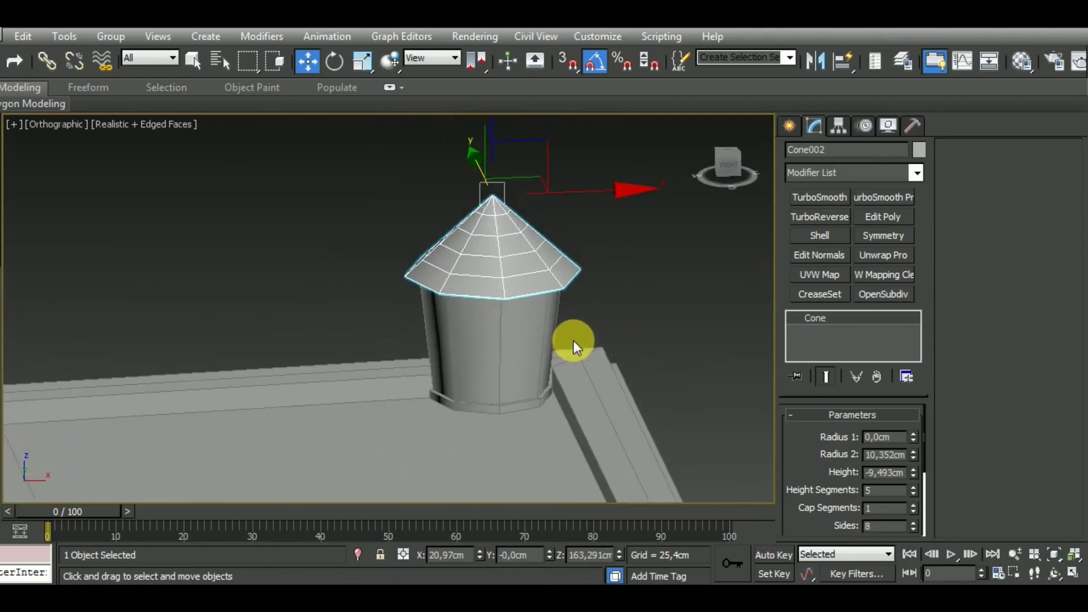
Step: Reduce the cone to 1 height segment and check it in the front view
right_click(913, 491)
mouse_move(675, 426)
middle_mouse_down("alt")
mouse_move(603, 387)
mouse_move(635, 368)
mouse_move(588, 425)
middle_mouse_up("alt")
scroll(603, 387, "down", 1)
key("f")
scroll(506, 236, "up", 5)
scroll(554, 304, "up", 4)
scroll(583, 325, "down", 3)
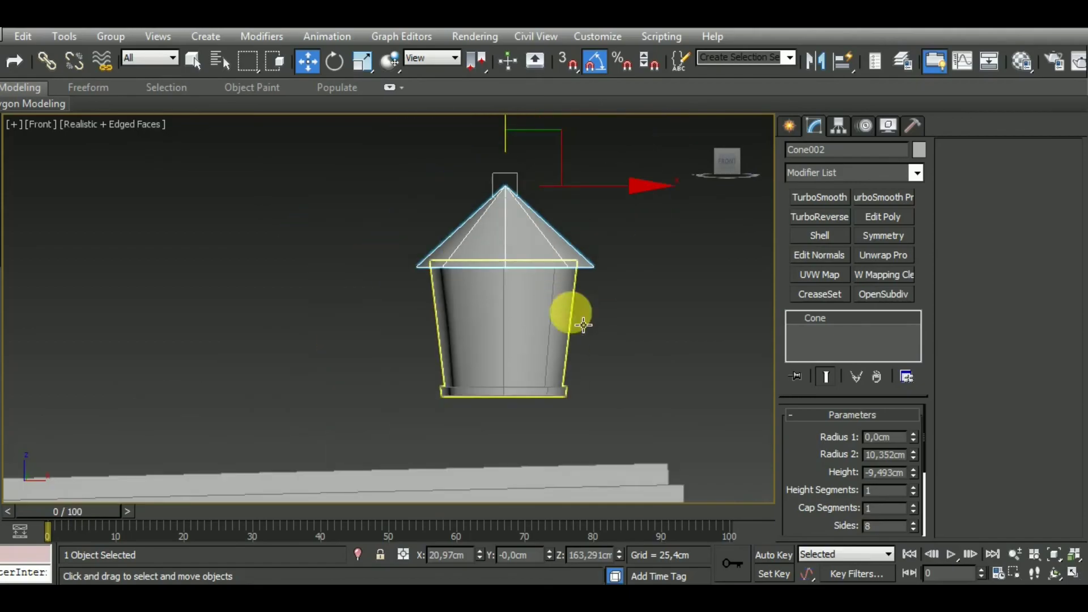
scroll(583, 324, "down", 1)
scroll(595, 298, "down", 1)
Step: Draw a small cylinder and rotate it -90° to stand upright
left_click(791, 125)
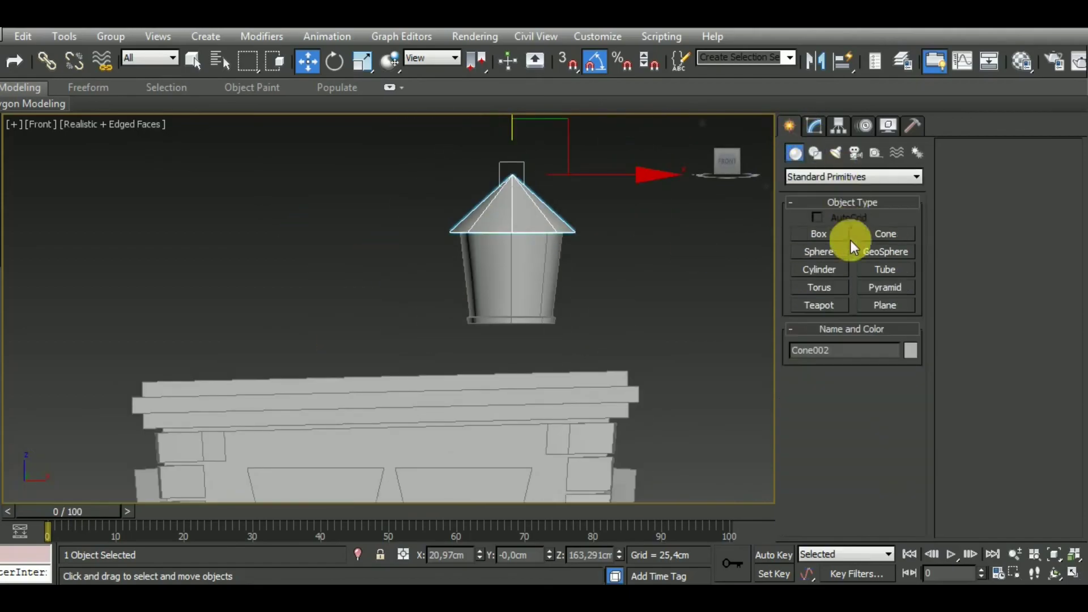
left_click(828, 274)
scroll(544, 283, "up", 4)
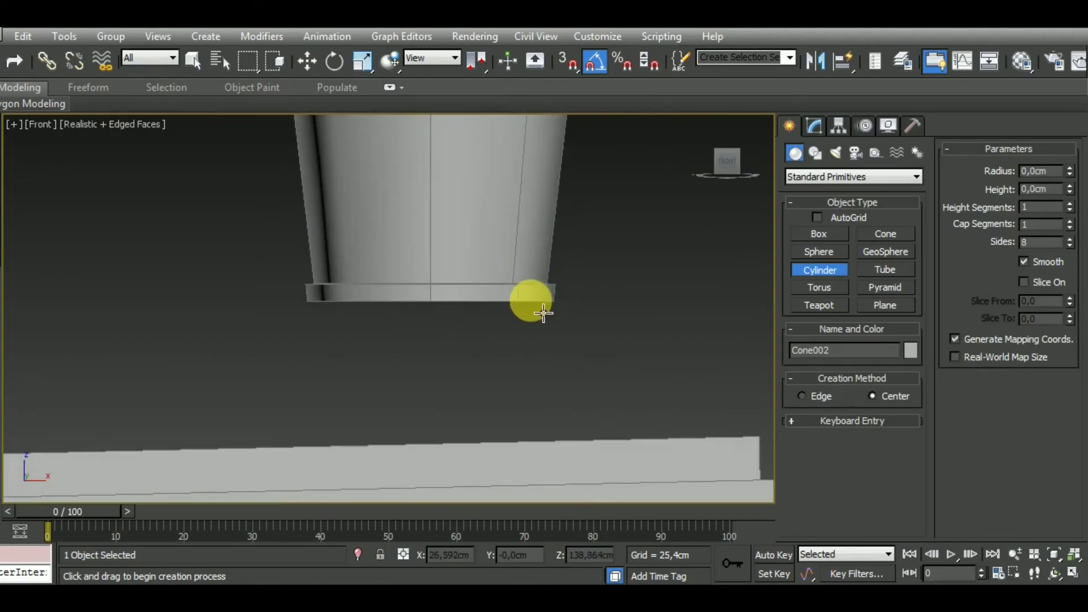
mouse_move(601, 307)
left_mouse_down()
mouse_move(630, 355)
mouse_move(630, 321)
left_mouse_up()
left_click(334, 60)
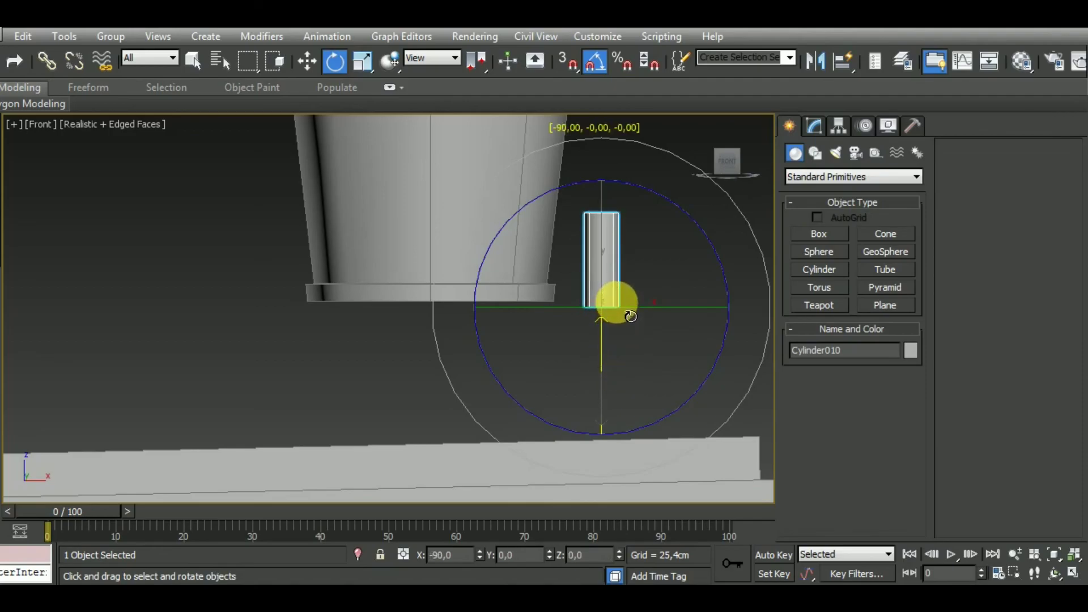
left_click(307, 61)
Step: Move the cylinder down so it sits on the roof beneath the lantern
middle_click_drag(651, 294, 675, 264)
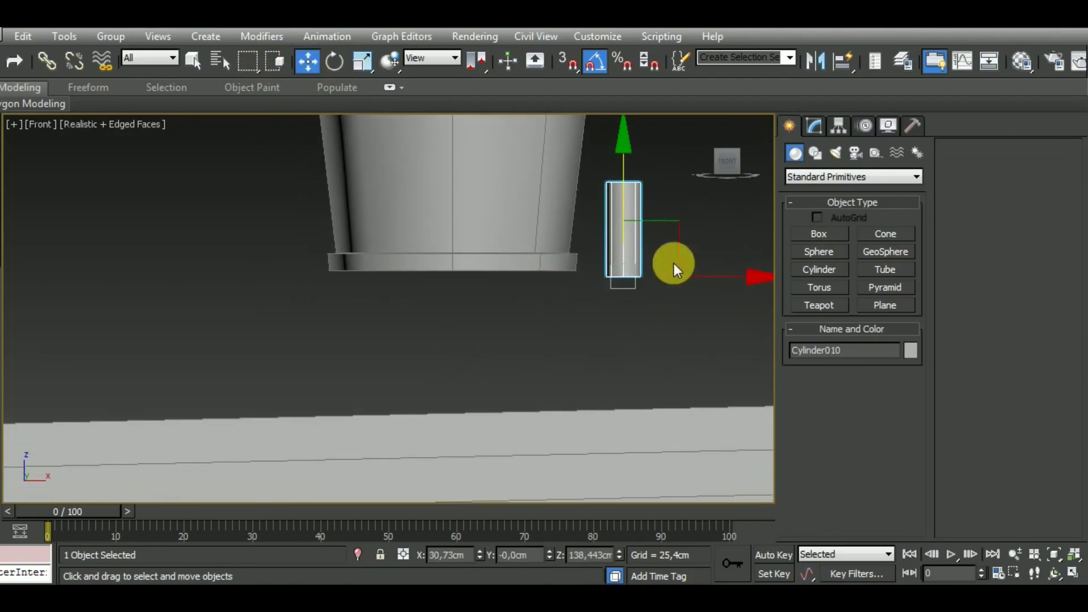
left_click_drag(674, 264, 473, 385)
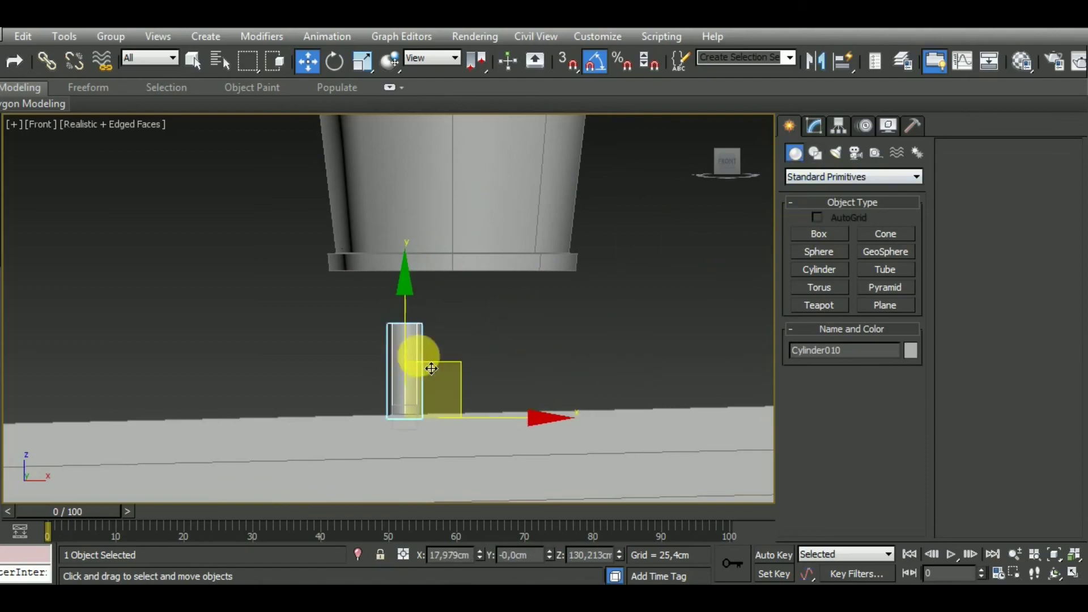
middle_click_drag(425, 359, 485, 308)
key("F3")
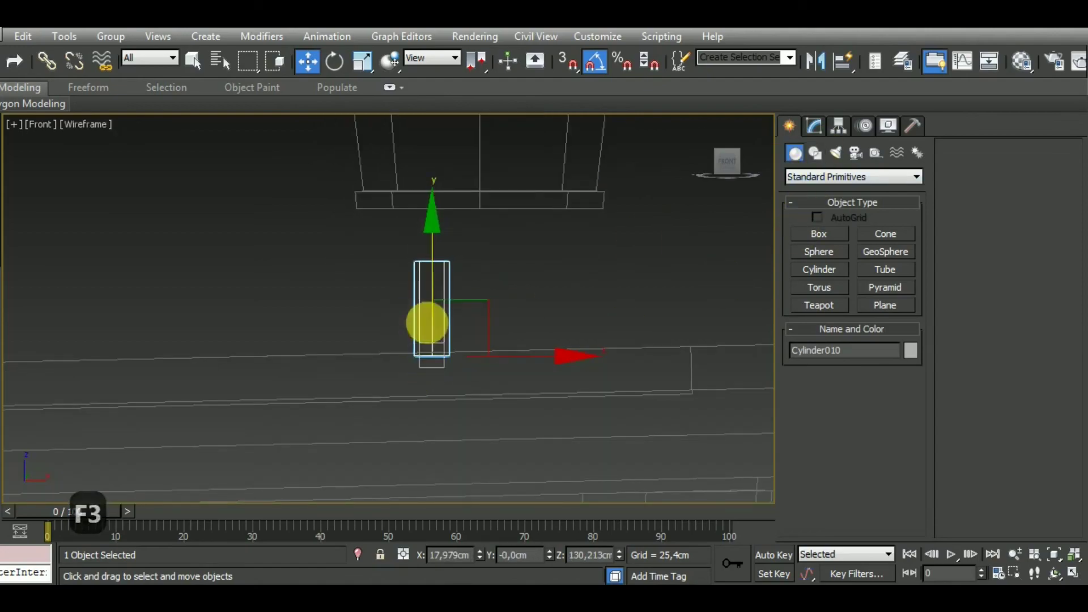
left_click_drag(441, 287, 441, 334)
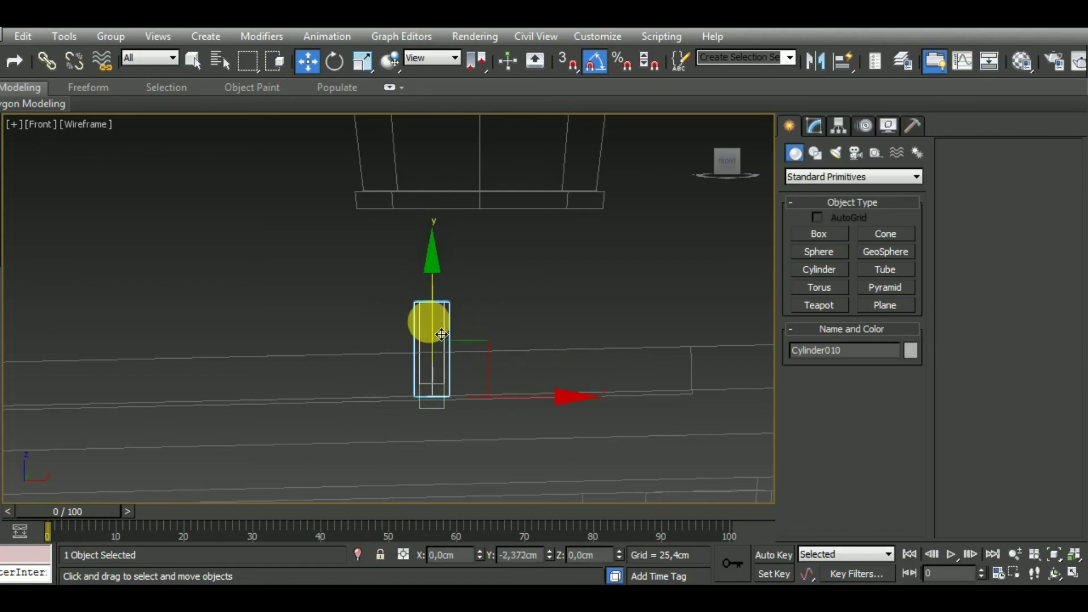
key("F3")
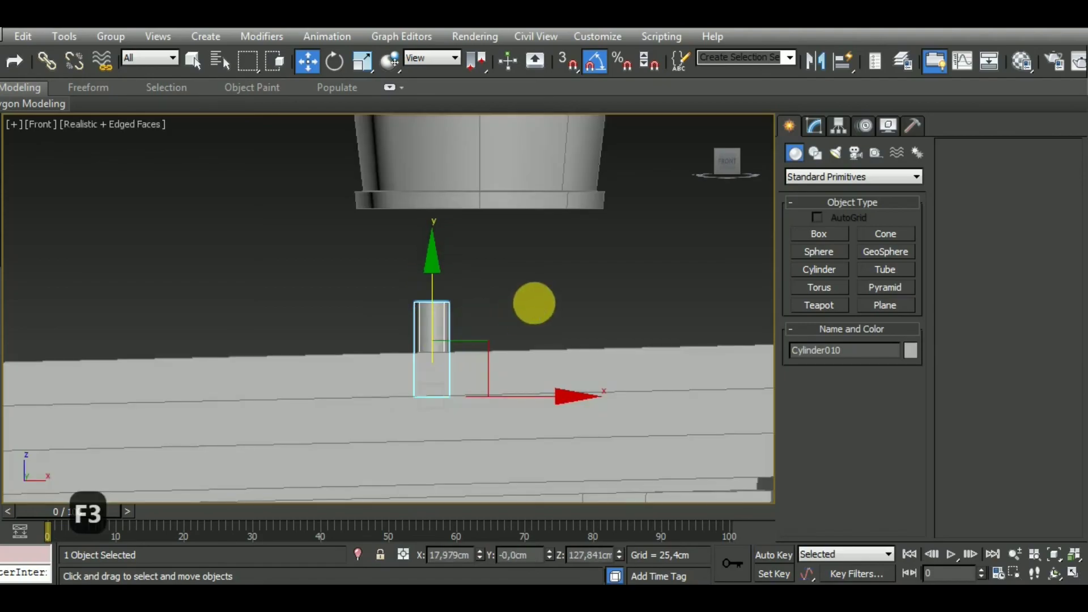
scroll(529, 311, "down", 2)
scroll(529, 312, "down", 3)
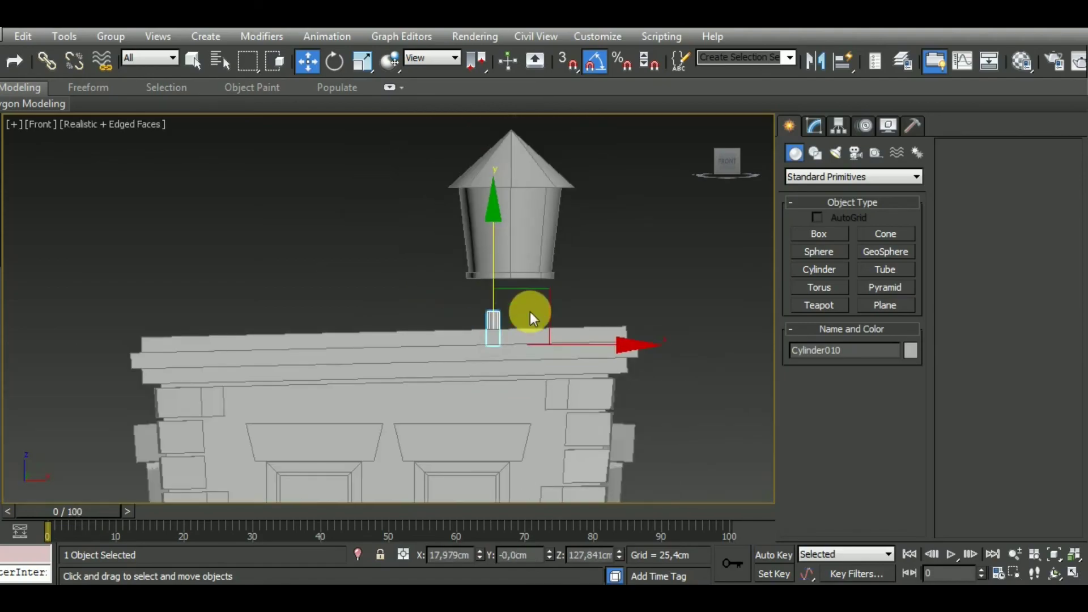
Step: Make the post taller and lower the lantern roof and body onto it
left_click(816, 134)
mouse_move(914, 455)
left_mouse_down()
mouse_move(932, 439)
mouse_move(928, 467)
left_mouse_up()
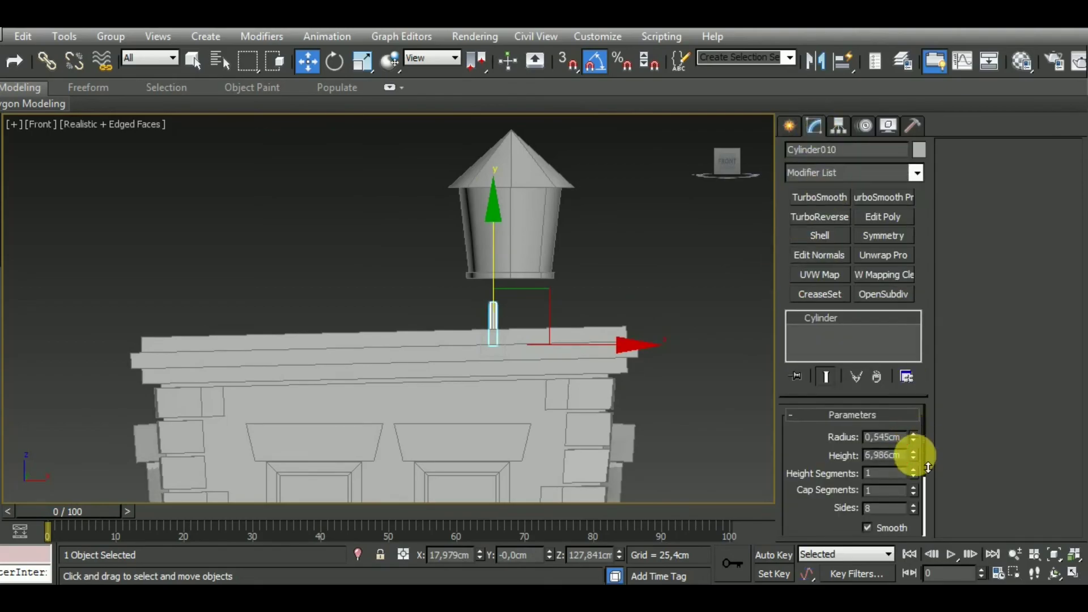
middle_click_drag(704, 396, 703, 410)
left_click_drag(593, 147, 403, 298)
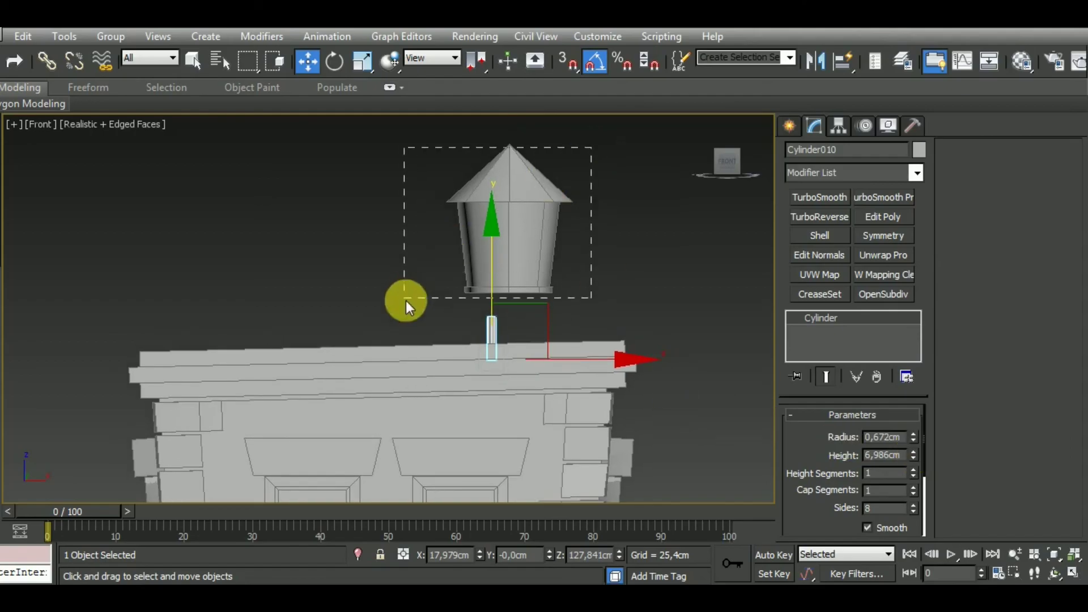
left_click_drag(522, 149, 511, 164)
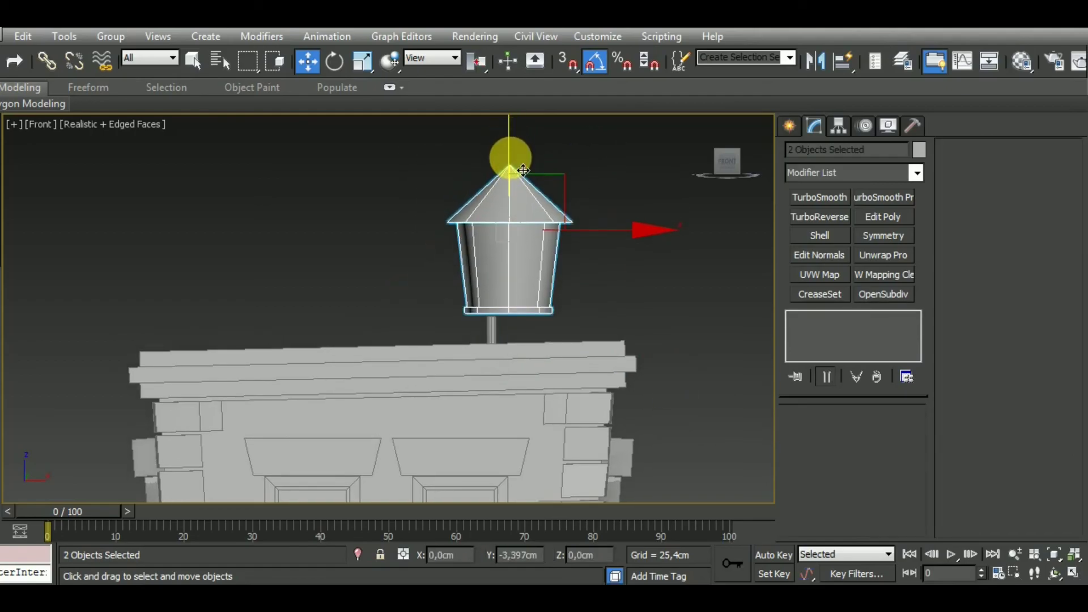
scroll(504, 376, "up", 4)
middle_click_drag(504, 376, 567, 382, "alt")
Step: Nudge the post slightly lower, then reselect the lantern body and roof
left_click(510, 343)
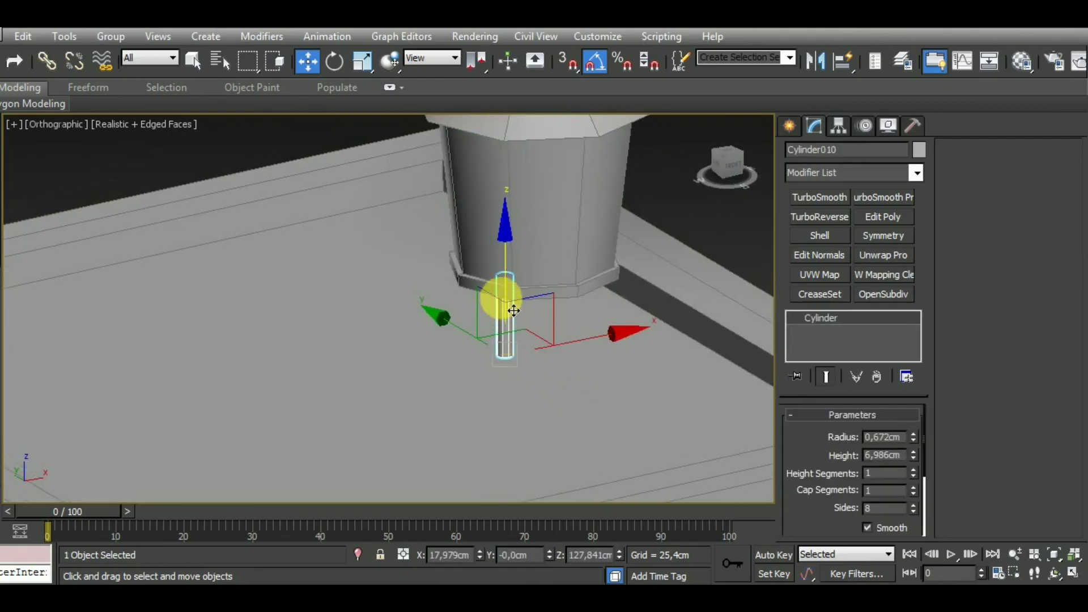
left_click_drag(510, 314, 517, 303)
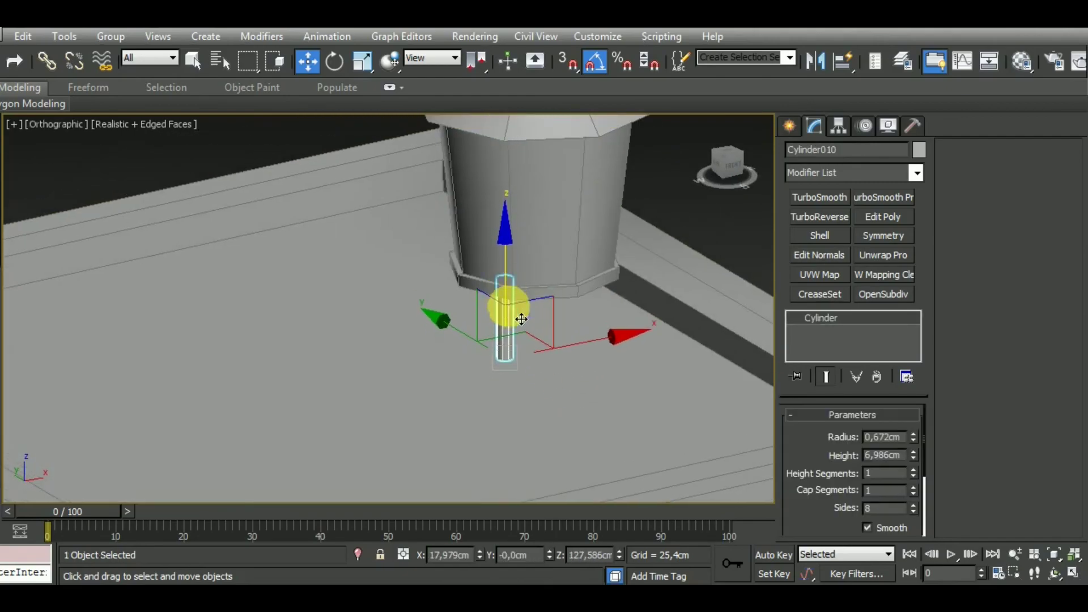
mouse_move(517, 304)
middle_mouse_down("alt")
mouse_move(504, 342)
mouse_move(523, 342)
middle_mouse_up("alt")
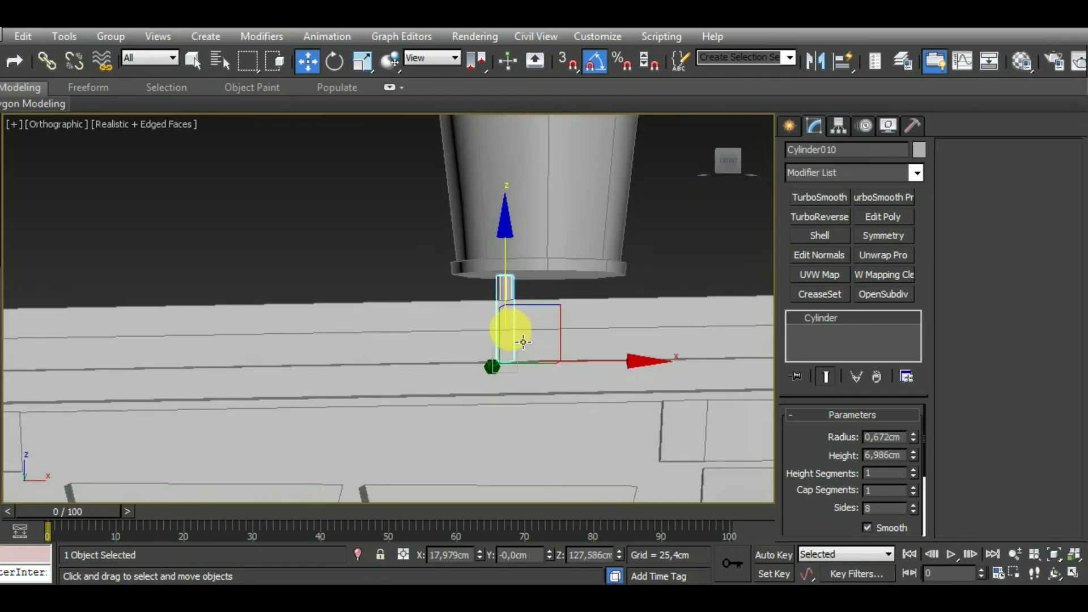
mouse_move(522, 242)
middle_mouse_down("alt")
mouse_move(551, 291)
mouse_move(572, 292)
mouse_move(579, 482)
middle_mouse_up("alt")
left_click(550, 292)
left_click(567, 161, "ctrl")
Step: Isolate the lantern body and post in the front view
key("f")
scroll(522, 255, "up", 3)
scroll(527, 340, "up", 3)
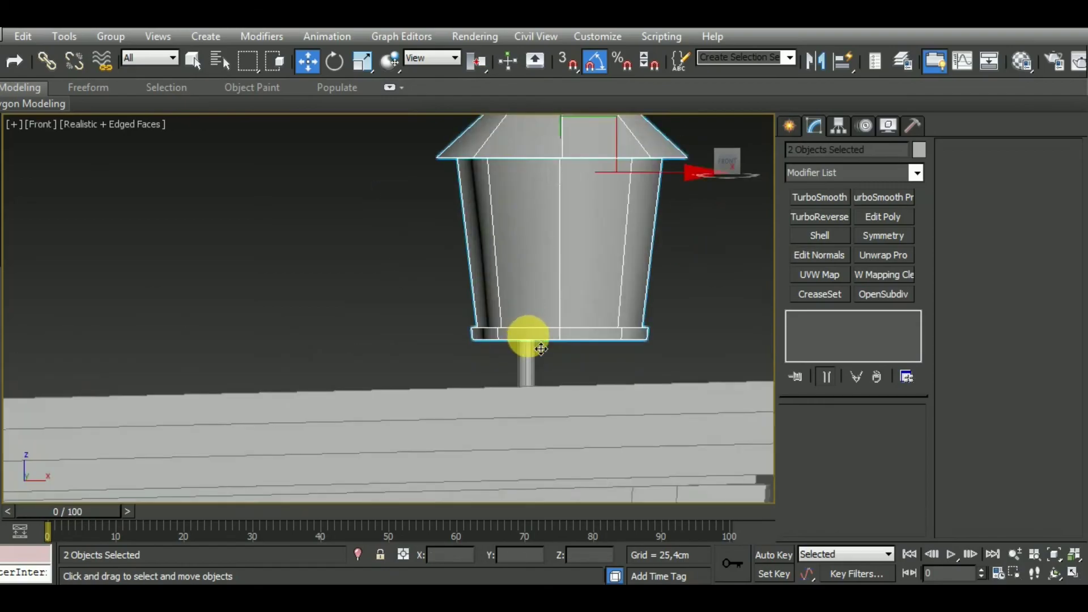
scroll(527, 363, "up", 2)
left_click(527, 369)
middle_click_drag(673, 410, 557, 338)
left_click(513, 264, "ctrl")
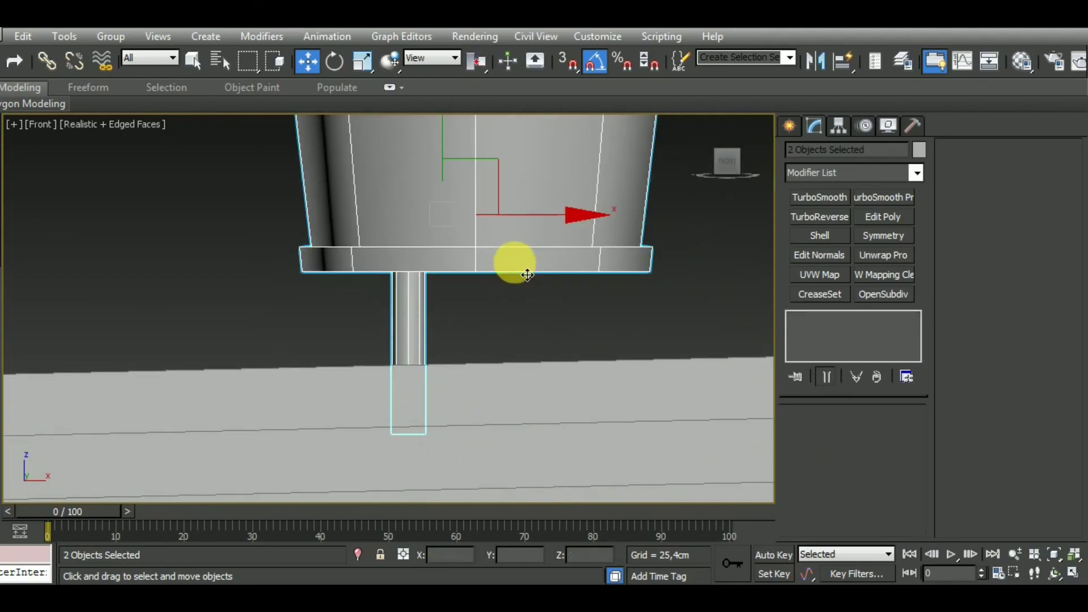
left_click(361, 553)
Step: Slide the post sideways toward the centre of the lantern's base from below
scroll(538, 433, "up", 2)
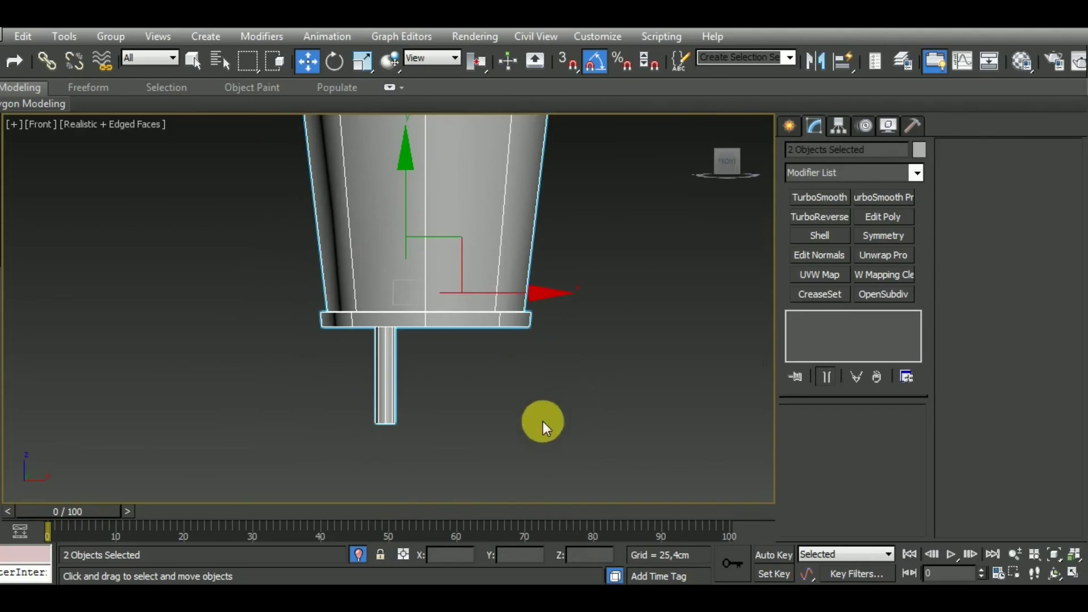
mouse_move(543, 421)
middle_mouse_down("alt")
mouse_move(594, 356)
mouse_move(632, 332)
mouse_move(700, 324)
mouse_move(707, 309)
middle_mouse_up("alt")
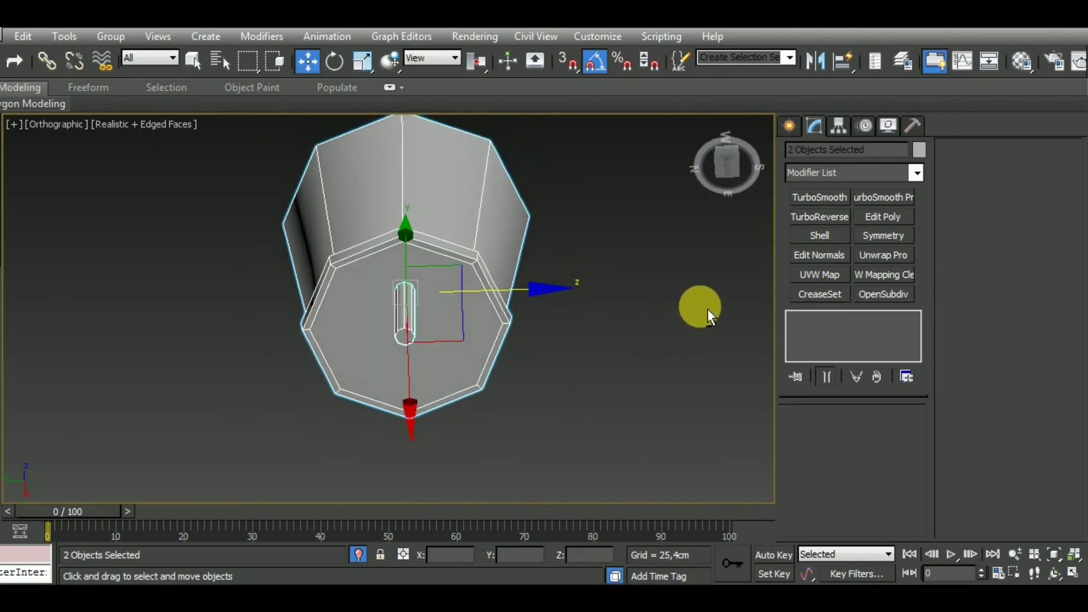
left_click(452, 345)
left_click(401, 316)
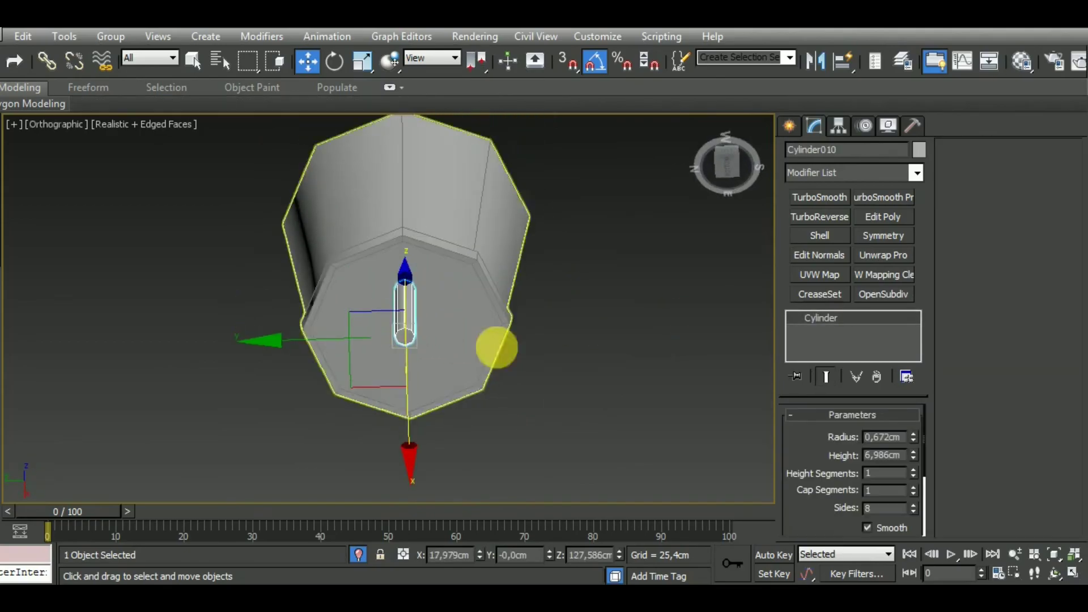
mouse_move(498, 345)
middle_mouse_down("alt")
mouse_move(535, 396)
mouse_move(471, 405)
middle_mouse_up("alt")
left_click_drag(481, 362, 442, 349)
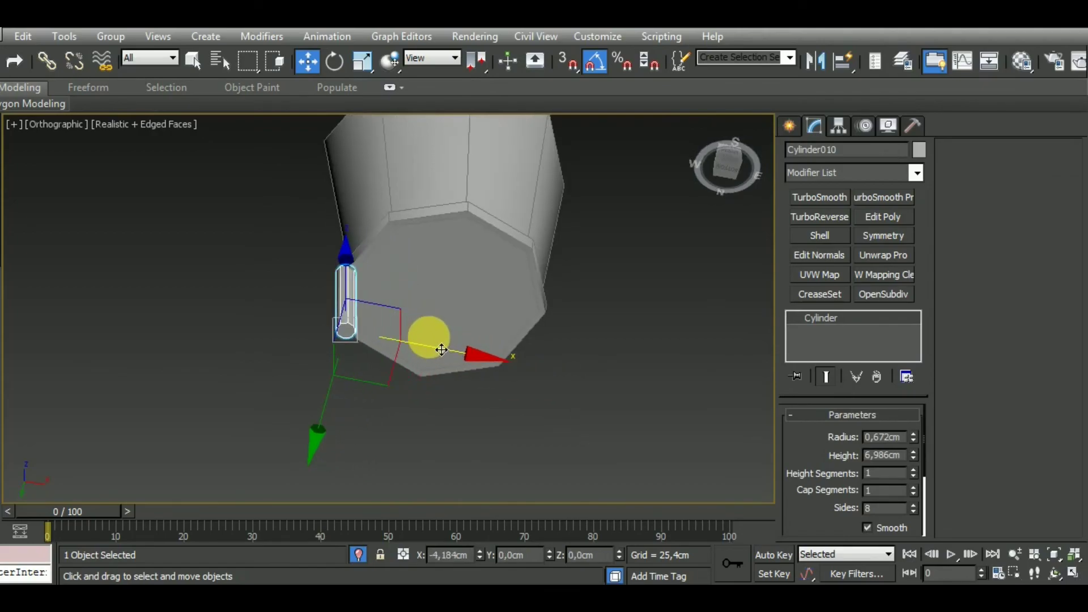
Step: Centre the post front-to-back using the Left view
key("f")
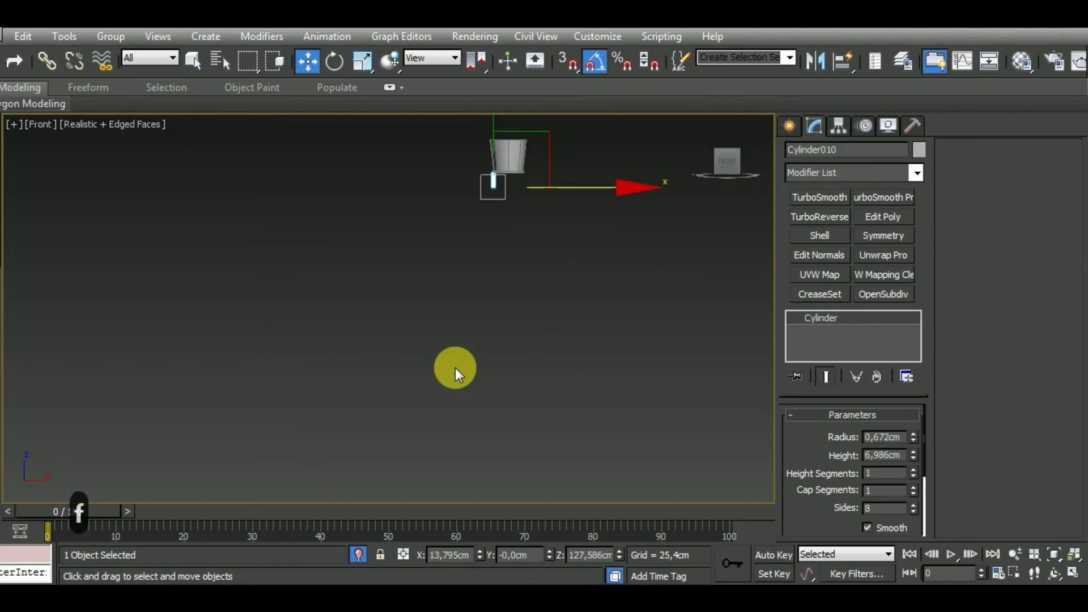
key("z")
middle_click_drag(461, 382, 498, 357)
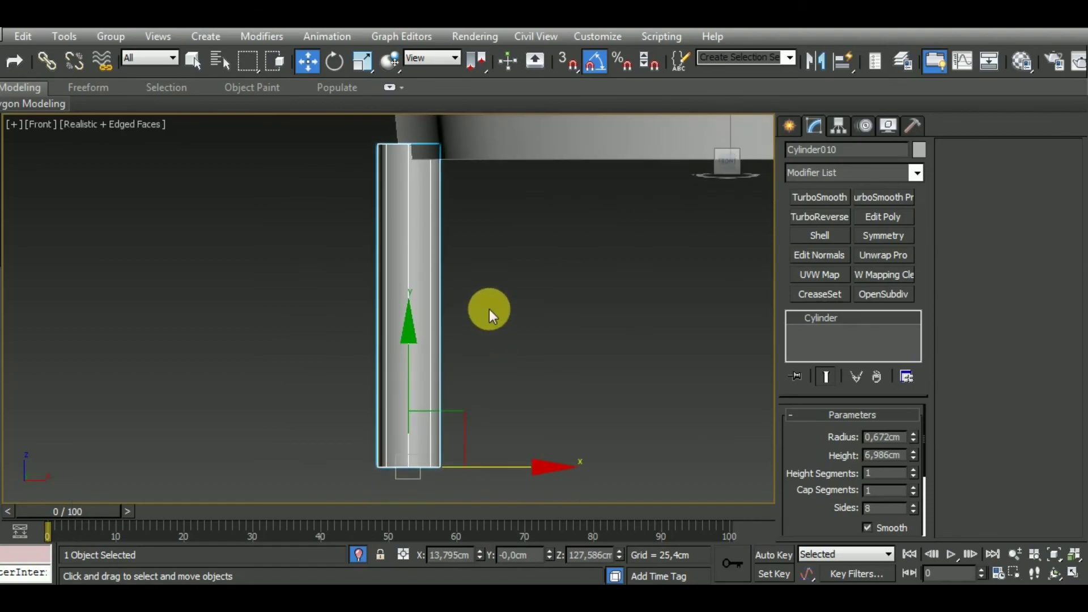
key("l")
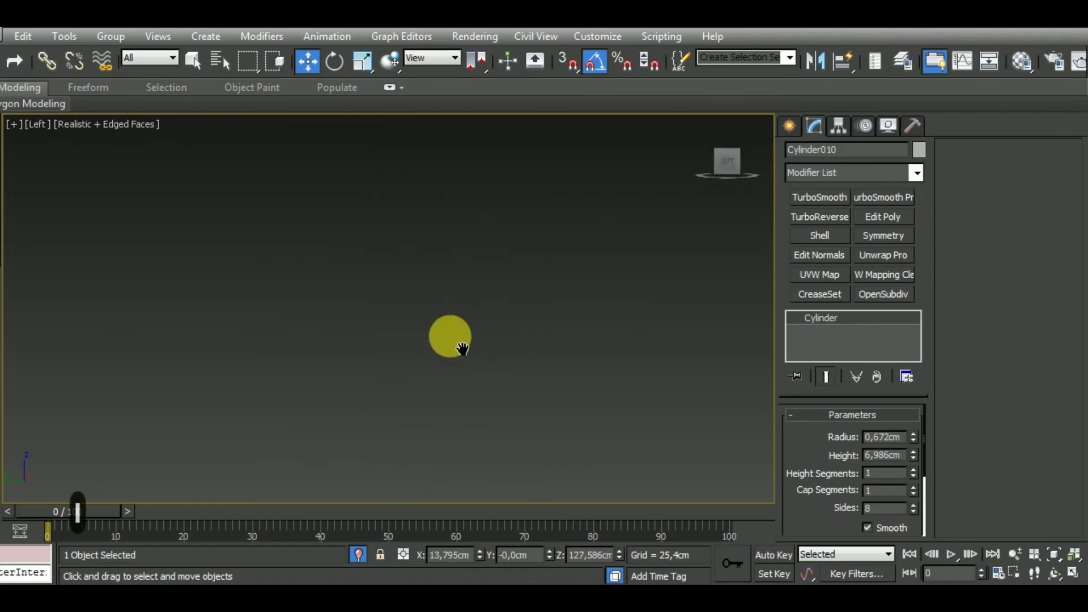
key("z")
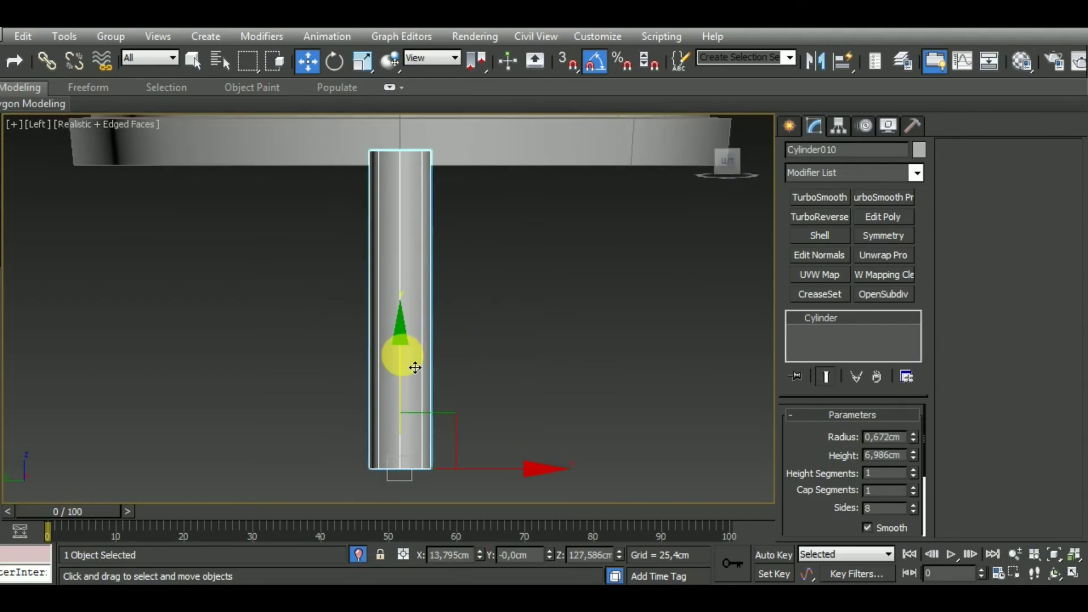
left_click_drag(412, 384, 414, 368)
Step: Centre the post side-to-side under the lantern base in the Front view
key("f")
left_click_drag(486, 464, 590, 479)
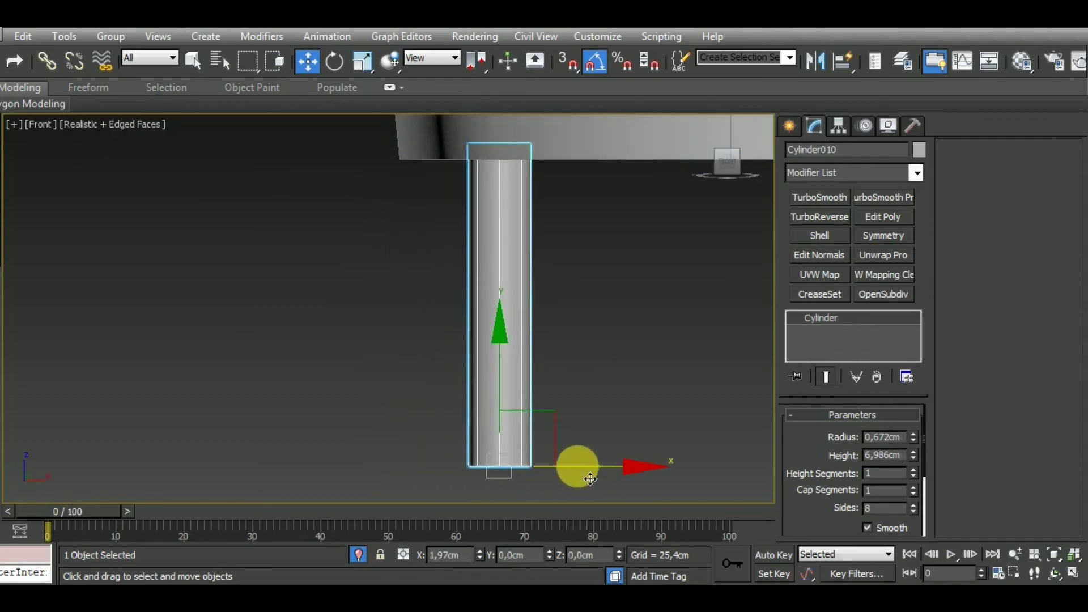
scroll(436, 414, "down", 5)
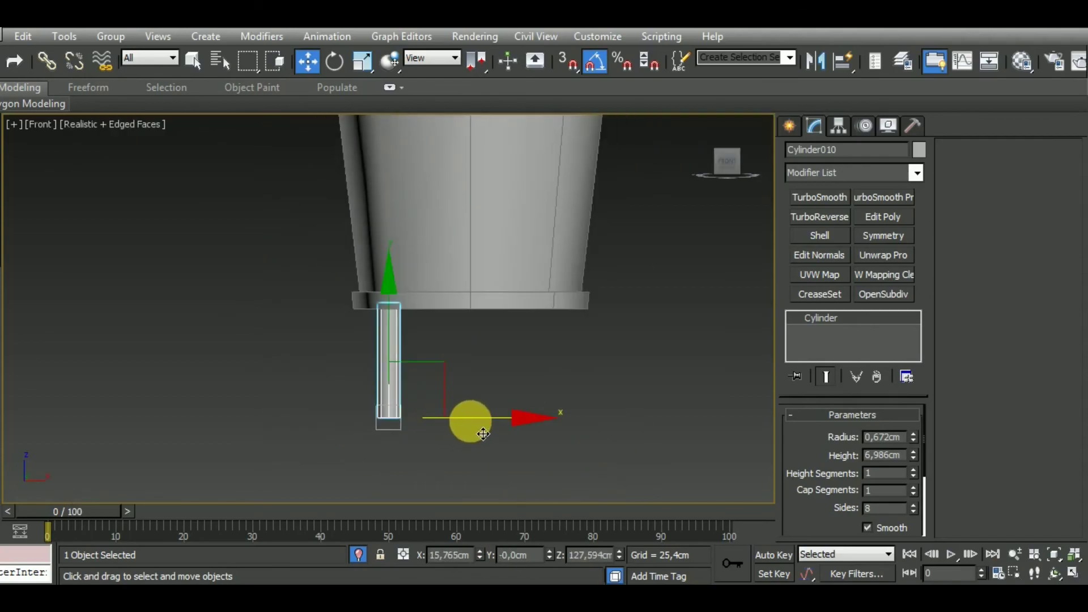
left_click_drag(483, 434, 615, 431)
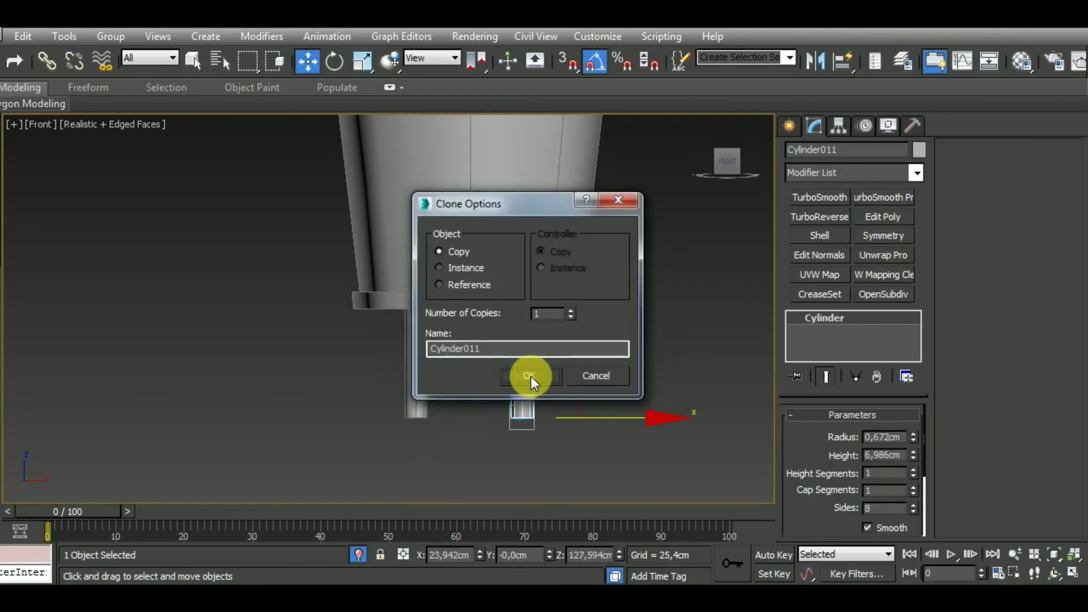
Step: Copy the post, then rotate-clone the pair around the centre in the Left view
left_click(532, 376)
left_click(426, 377, "ctrl")
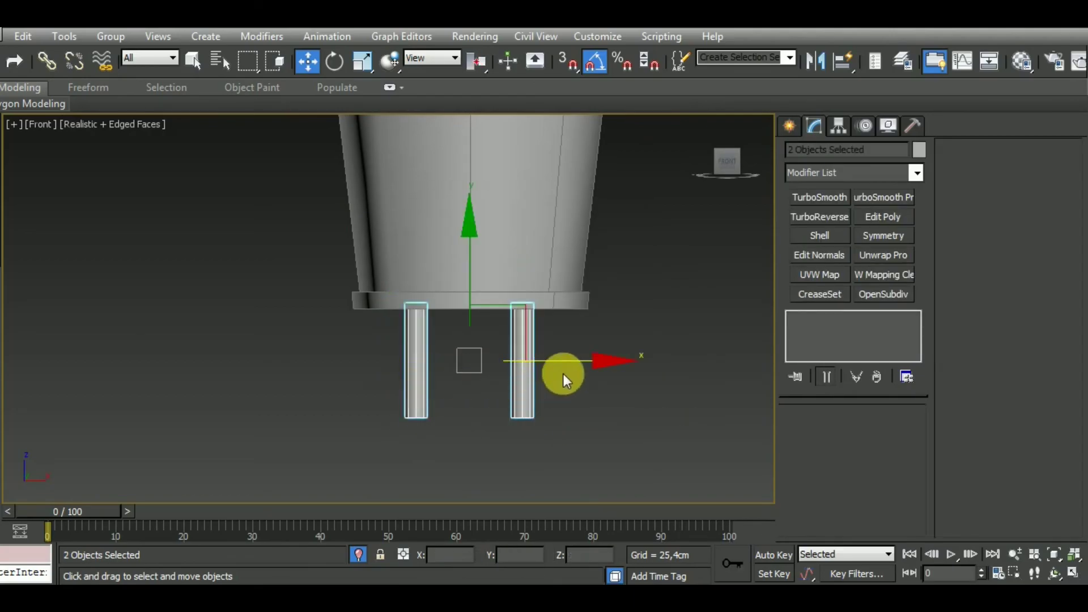
left_click_drag(582, 372, 583, 373)
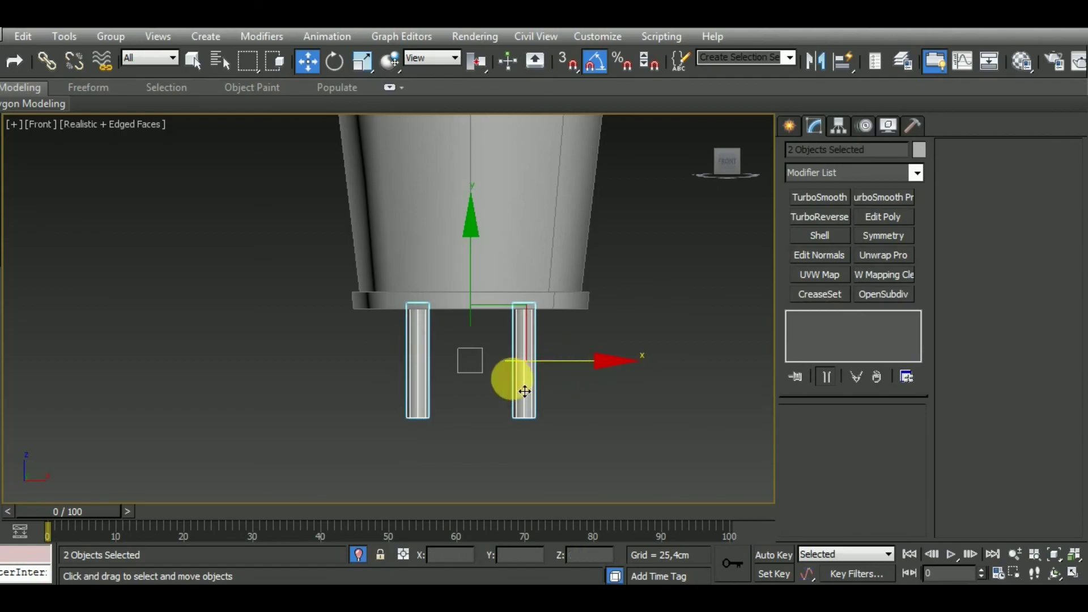
key("l")
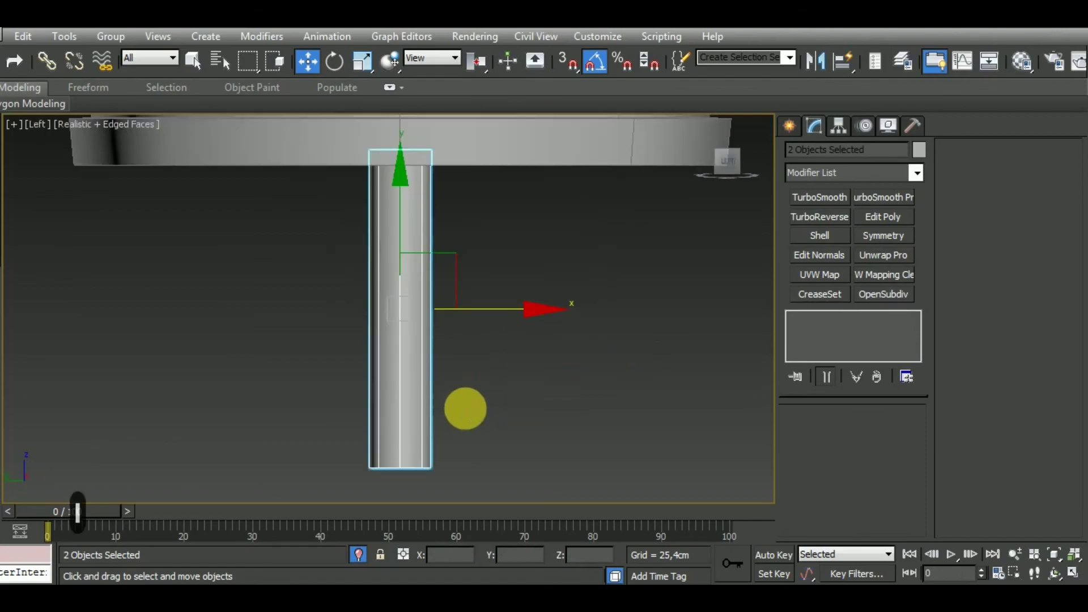
left_click(334, 63)
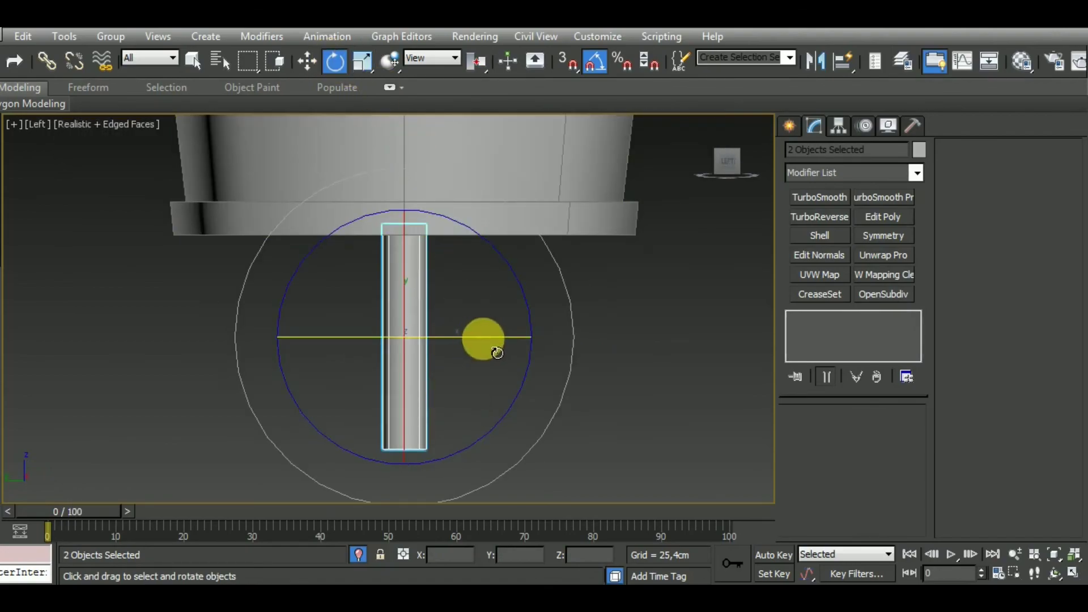
mouse_move(486, 340)
left_mouse_down()
mouse_move(421, 346)
mouse_move(405, 332)
left_mouse_up()
left_click(531, 377)
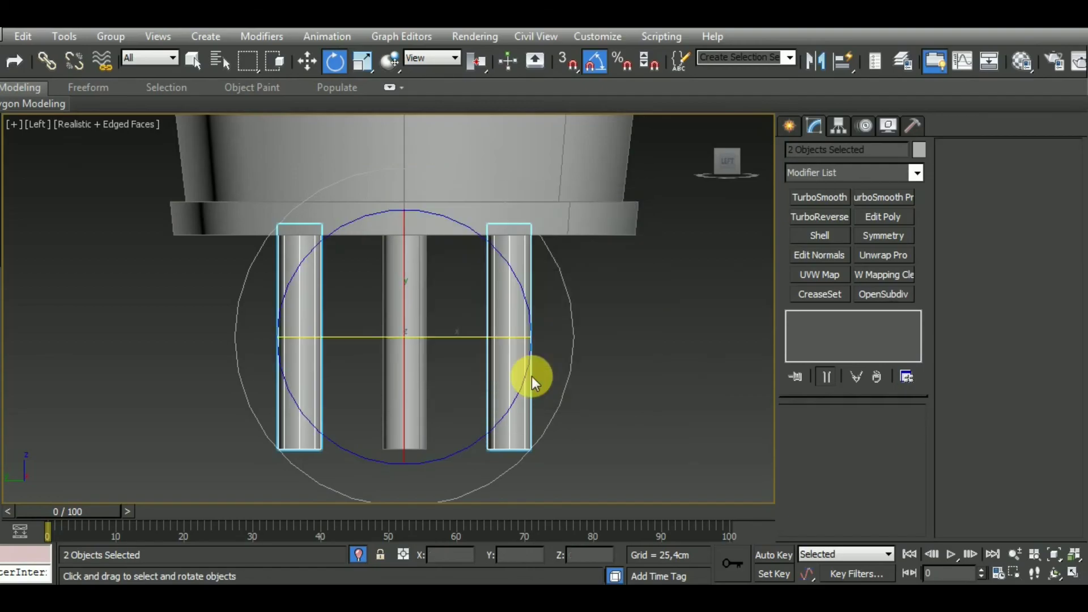
Step: Select all the leg cylinders and convert them to Editable Poly
key("f")
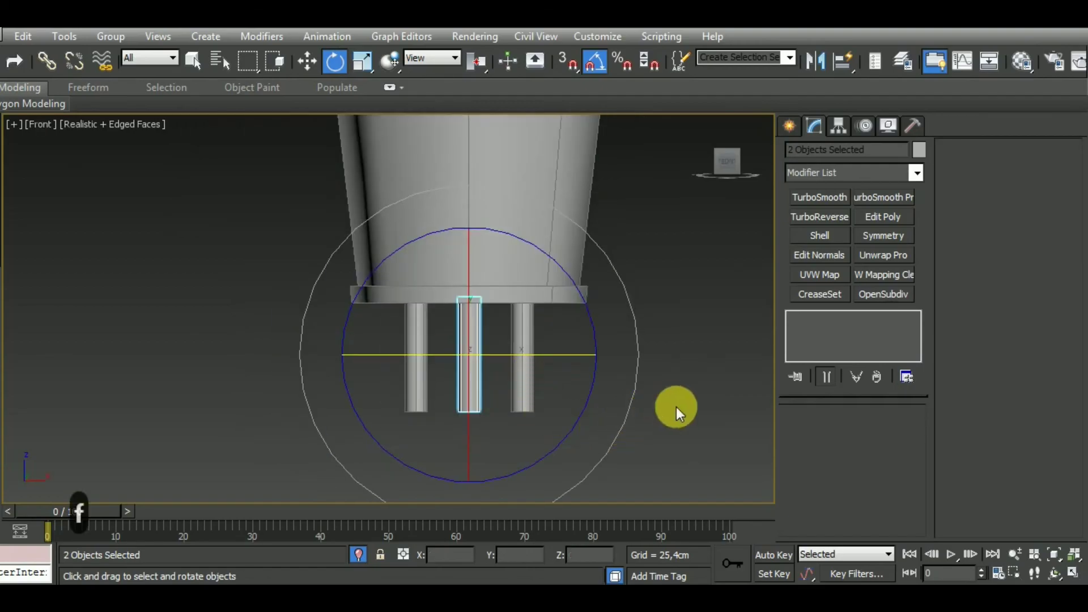
left_click_drag(393, 375, 331, 345)
scroll(503, 362, "up", 3)
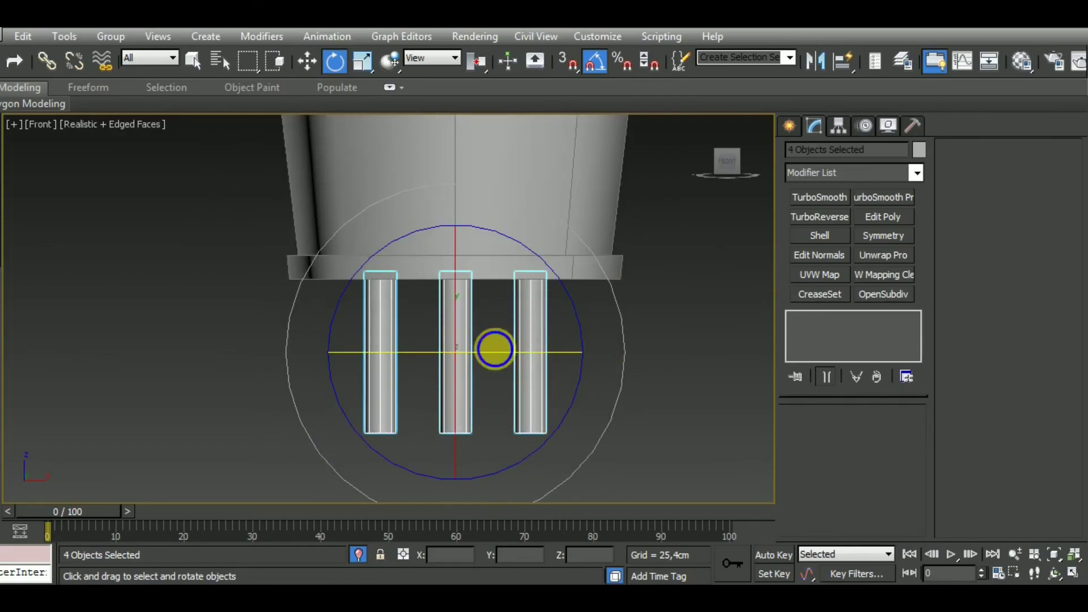
right_click(493, 347)
left_click(698, 529)
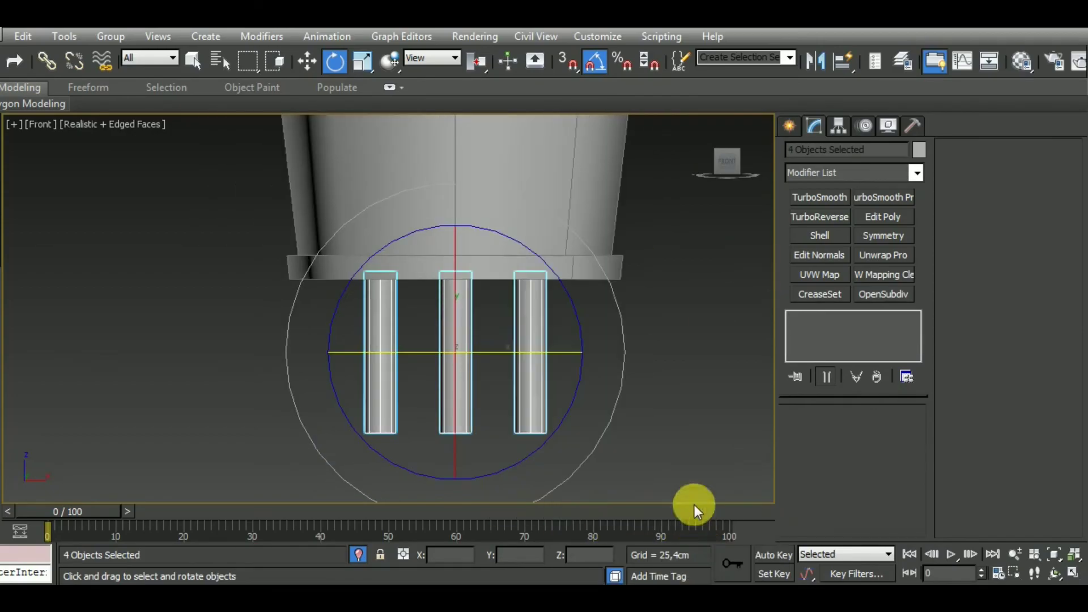
left_click(790, 128)
Step: Attach the middle and left legs to the right leg as one object
left_click(530, 411)
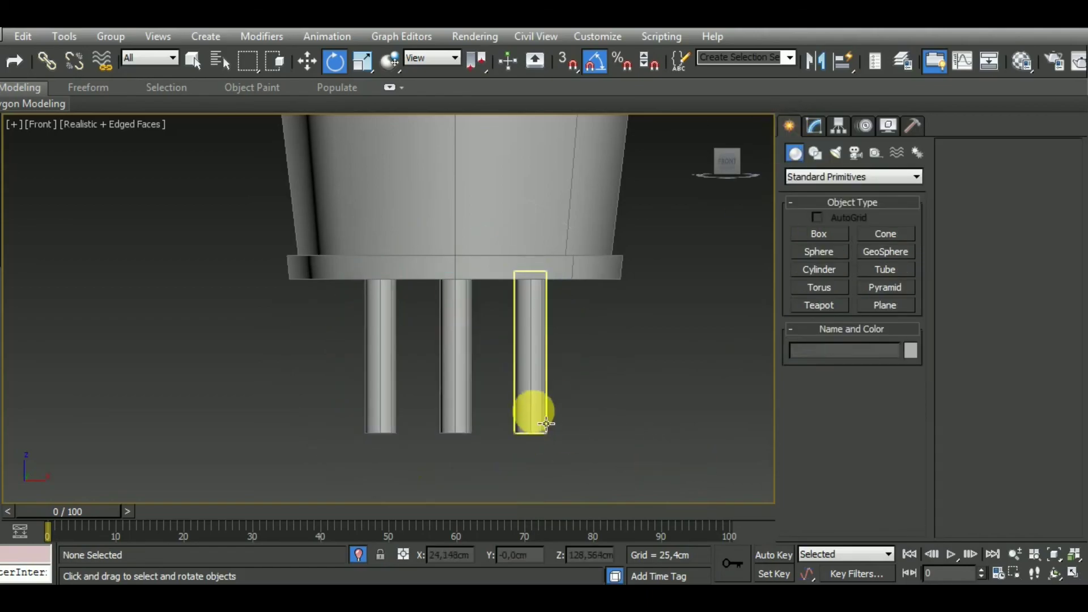
left_click(817, 128)
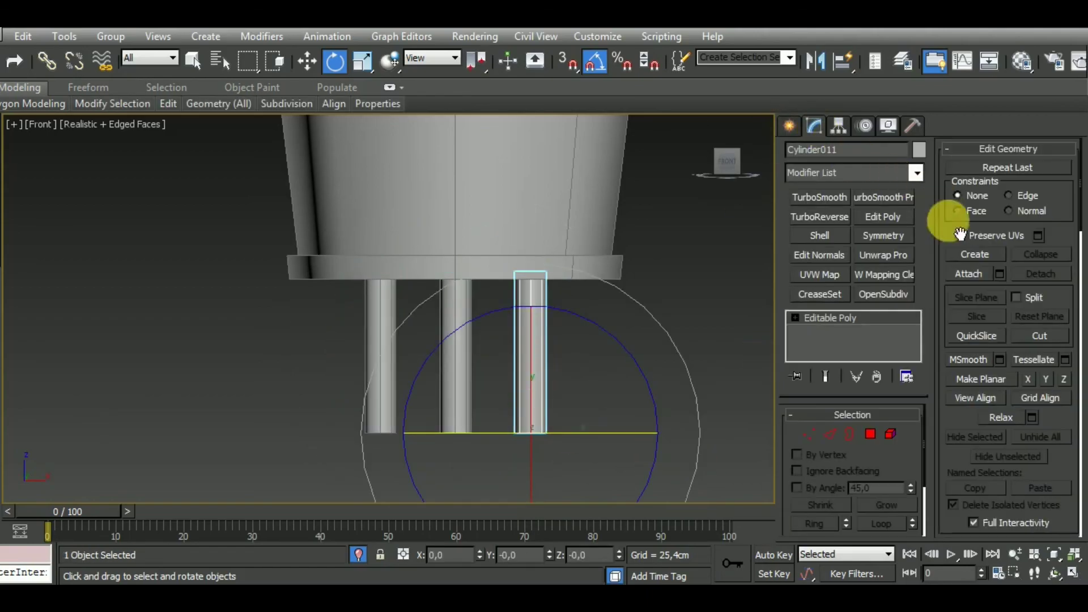
left_click(968, 274)
left_click(454, 340)
left_click(398, 369)
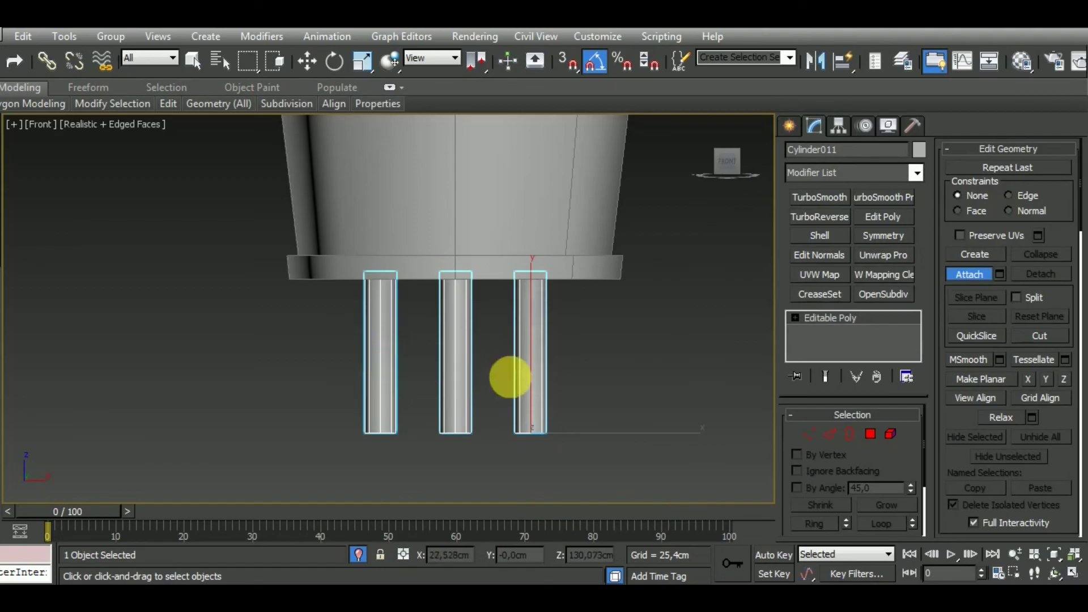
mouse_move(508, 376)
middle_mouse_down("alt")
mouse_move(564, 388)
mouse_move(506, 372)
middle_mouse_up("alt")
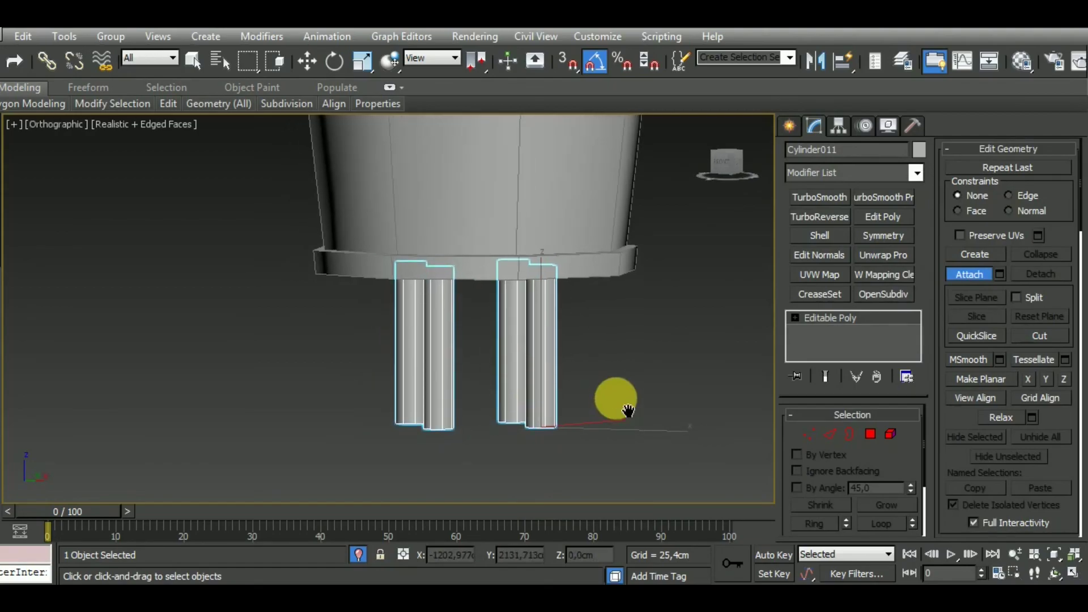
key("f")
key("w")
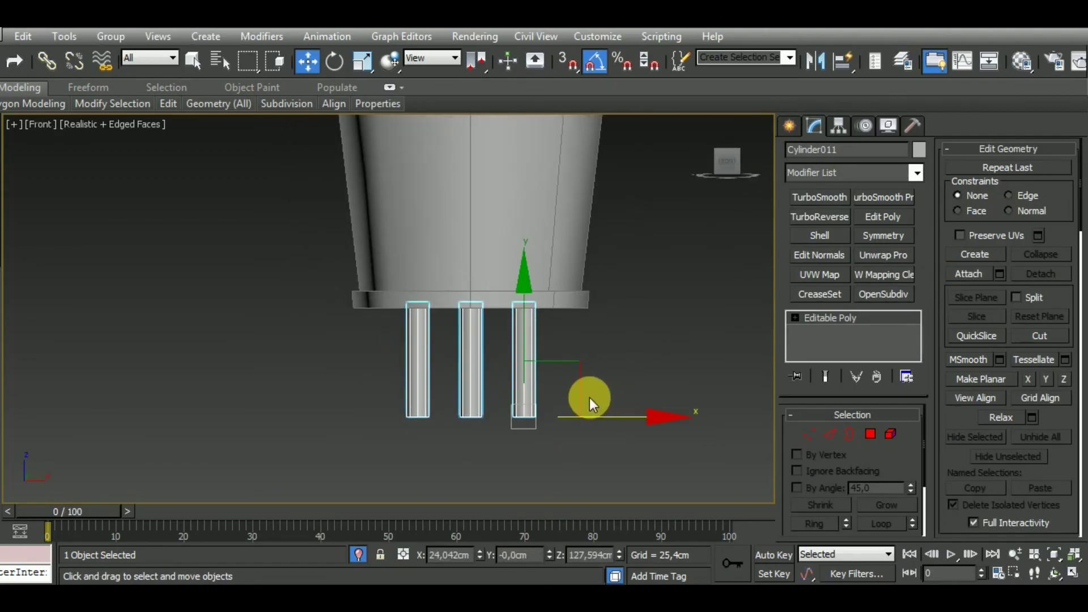
Step: Connect the legs' vertical edges to add a mid-height edge ring
key("s")
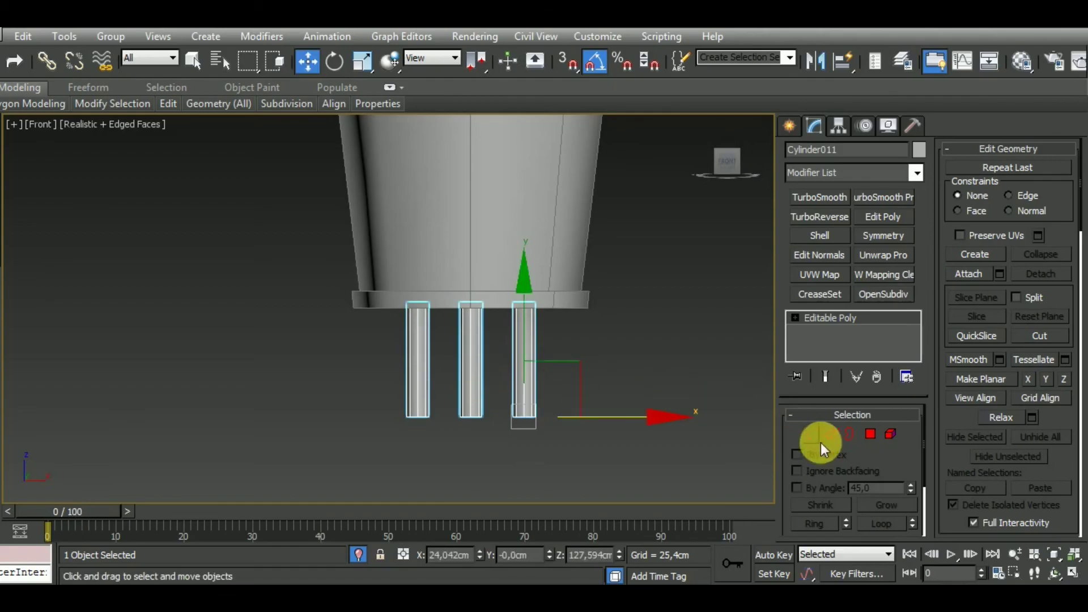
left_click(823, 440)
left_click_drag(335, 348, 651, 376)
key("c")
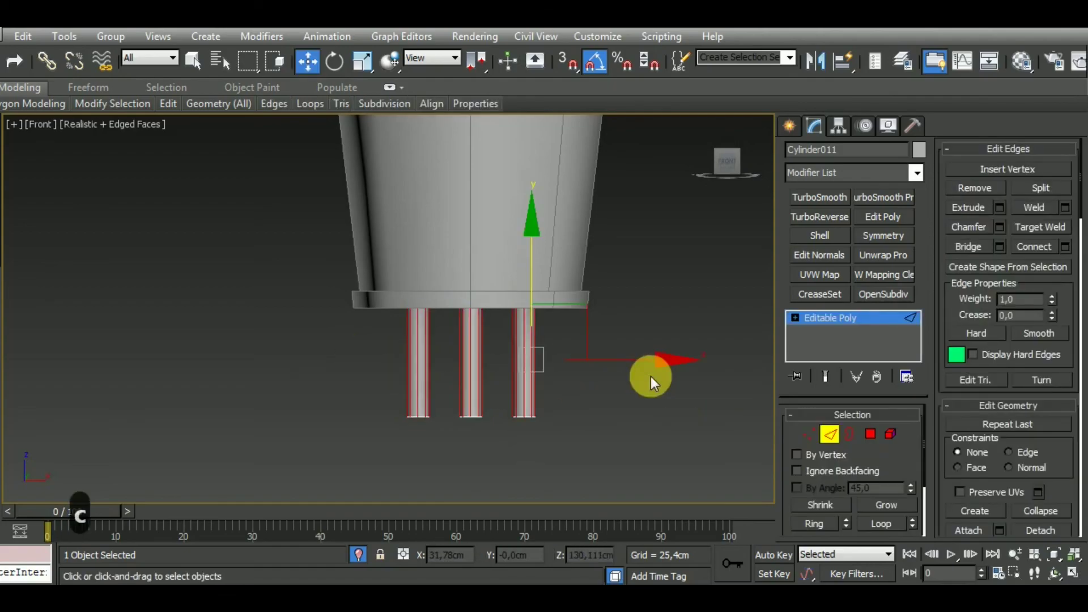
left_click(399, 391)
middle_click_drag(615, 413, 618, 419)
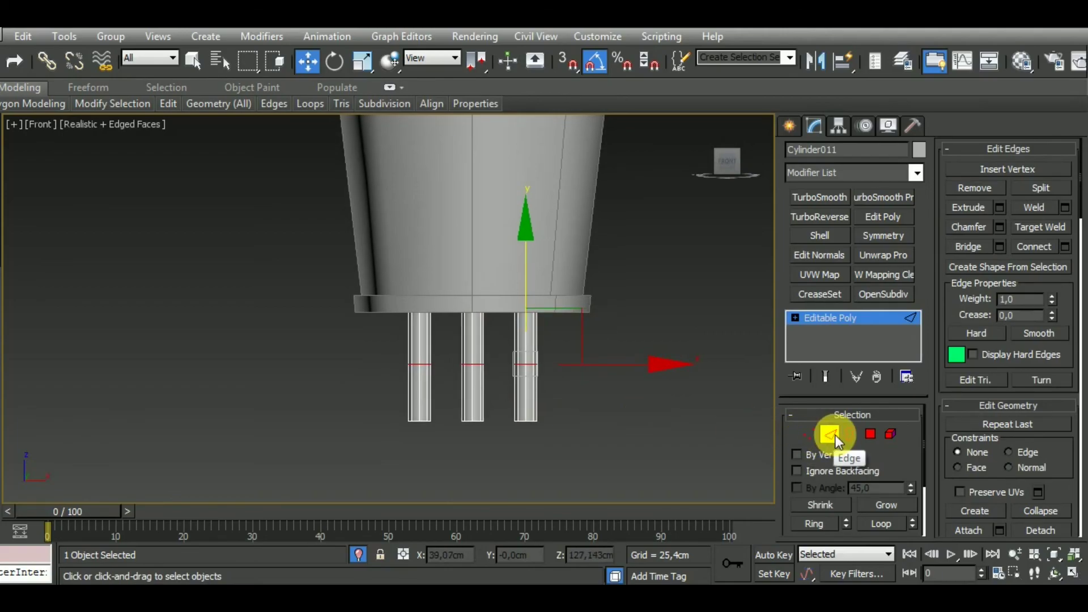
Step: Scale the middle vertices outward and the leg bottoms inward
left_click(810, 434, "ctrl")
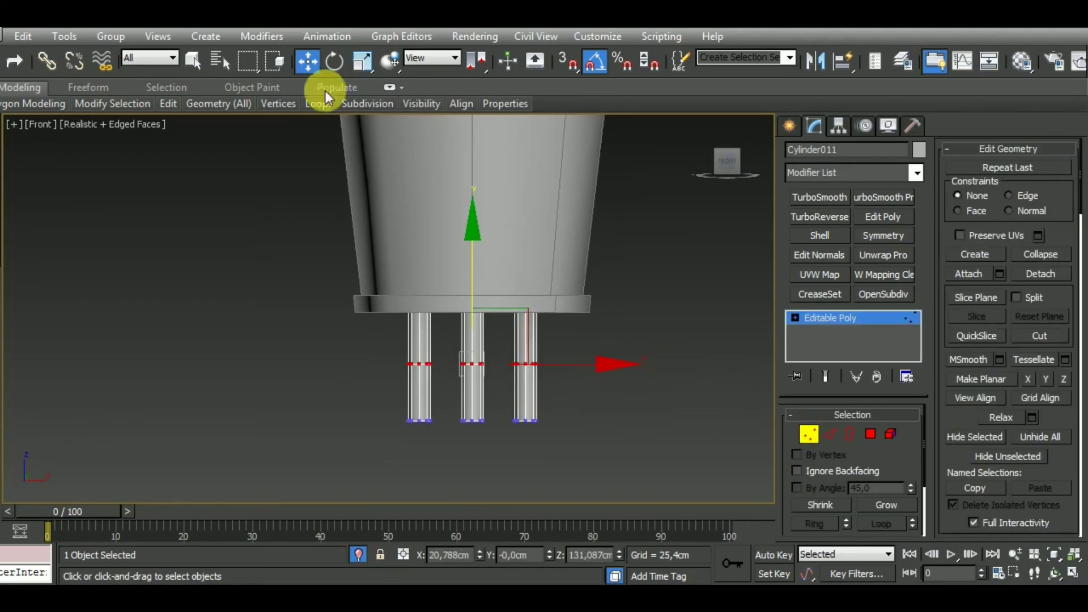
left_click(358, 61)
left_click_drag(499, 347, 501, 358)
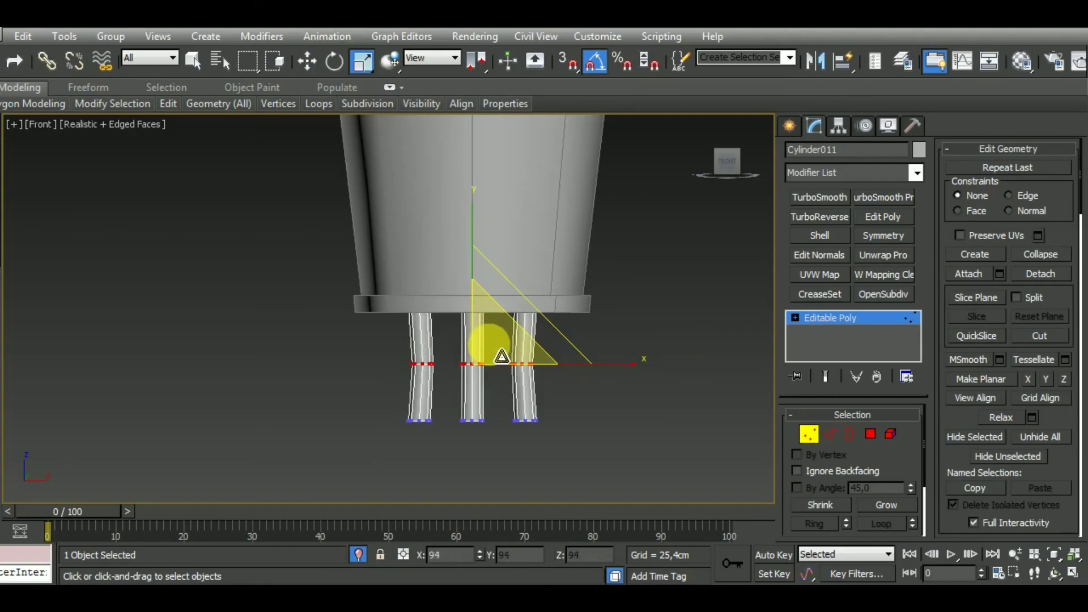
left_click(348, 284)
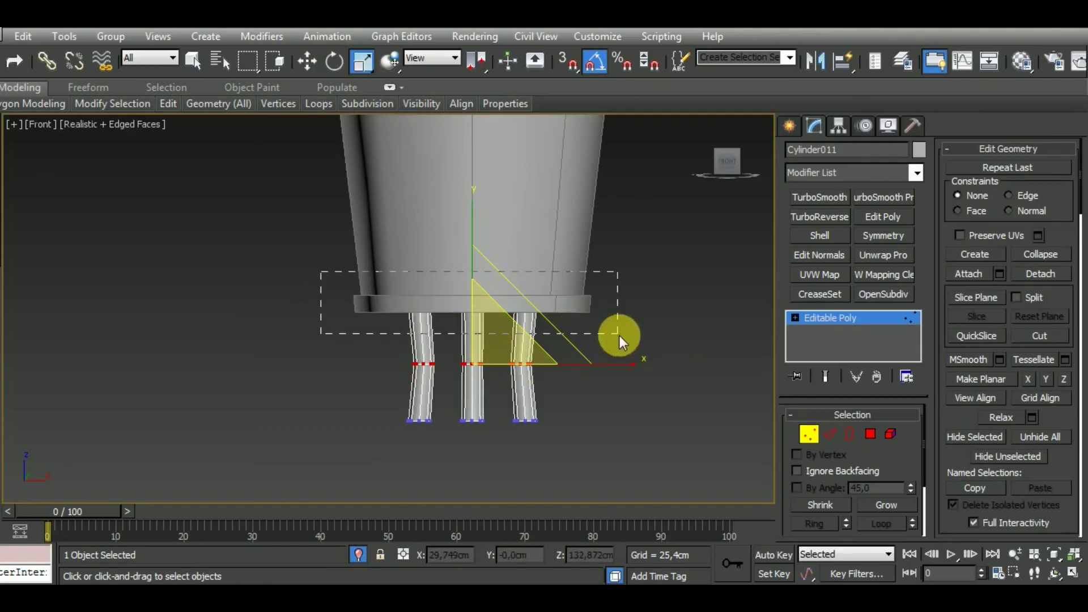
left_click_drag(620, 336, 620, 336)
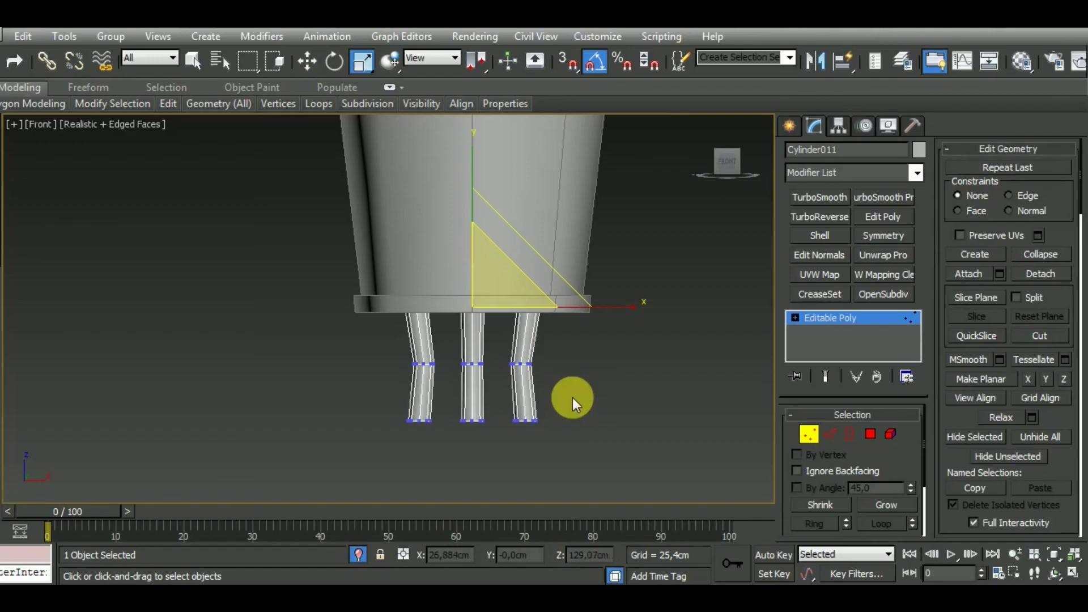
left_click_drag(572, 396, 396, 436)
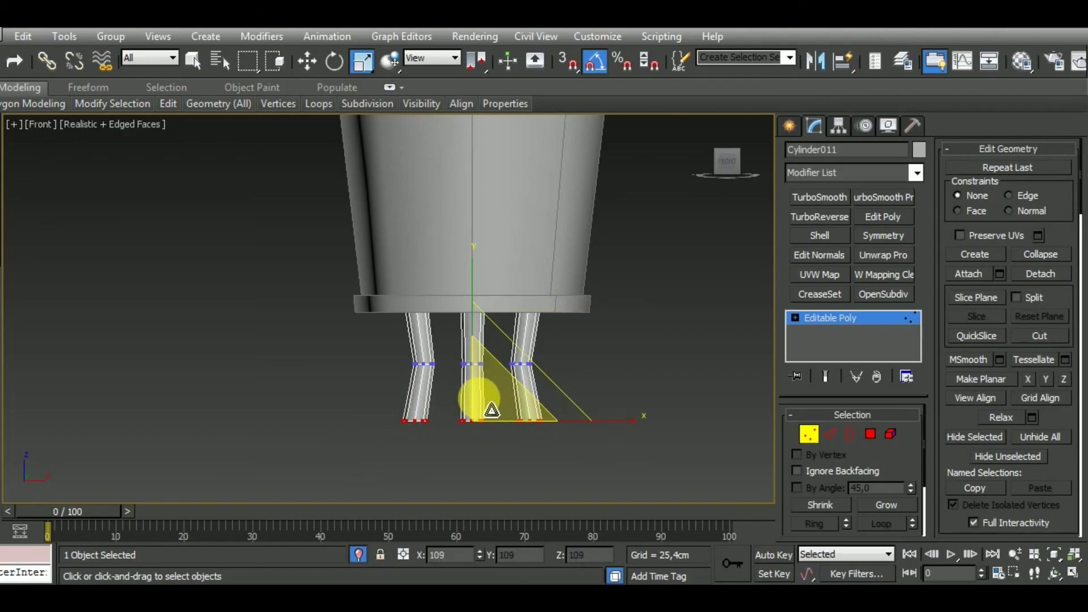
mouse_move(501, 443)
middle_mouse_down("alt")
mouse_move(686, 447)
mouse_move(406, 455)
mouse_move(489, 458)
middle_mouse_up("alt")
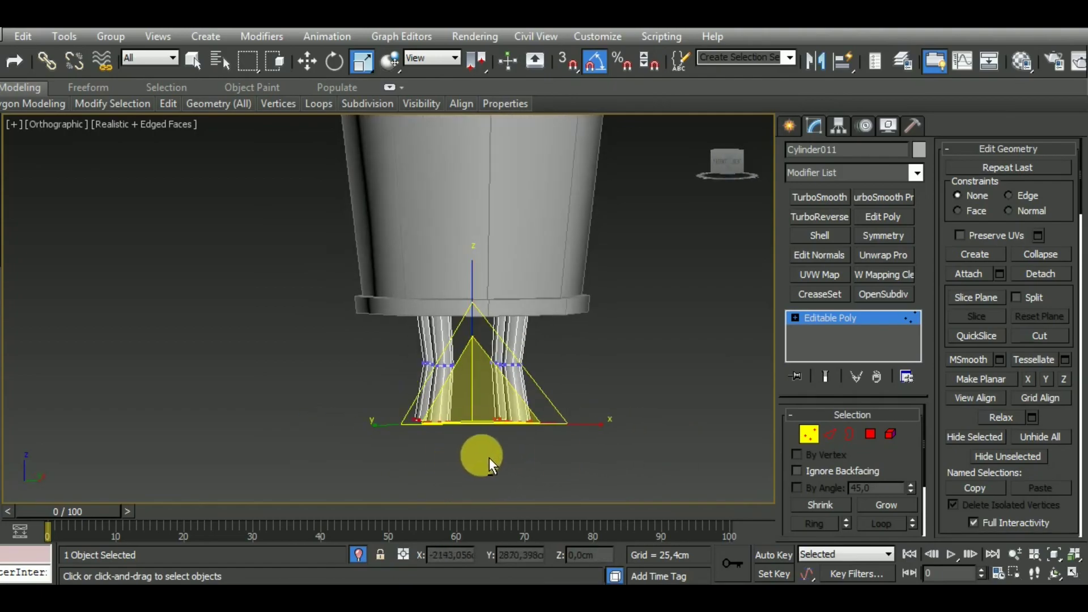
left_click(811, 437)
middle_click_drag(631, 460, 600, 389)
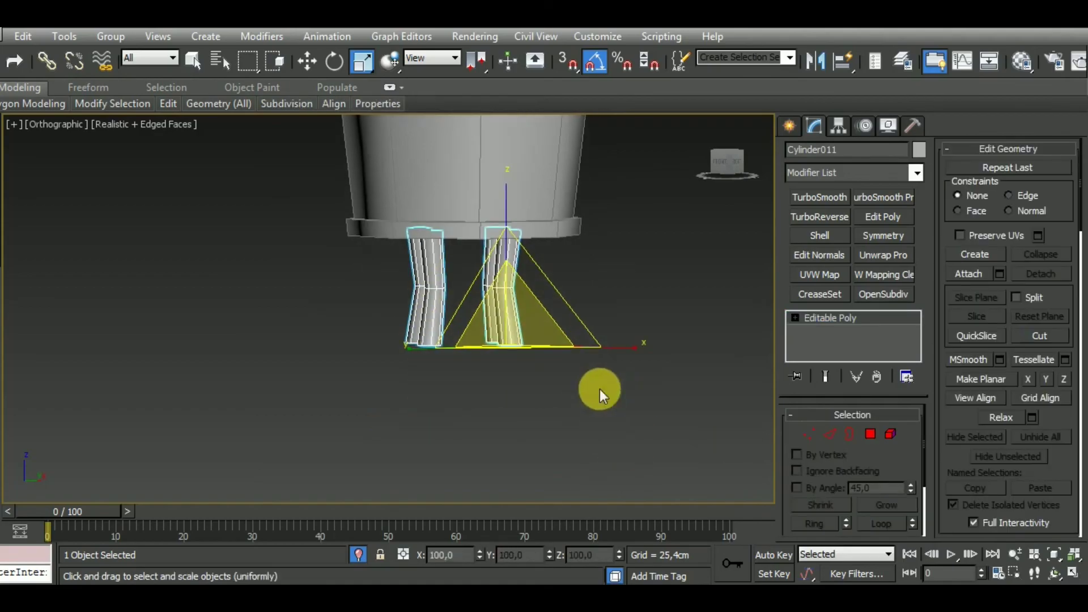
Step: Bring the whole building into view and select the lantern cylinder, cone and legs together
left_click(358, 556)
mouse_move(542, 469)
middle_mouse_down("alt")
mouse_move(469, 442)
mouse_move(569, 495)
mouse_move(479, 461)
middle_mouse_up("alt")
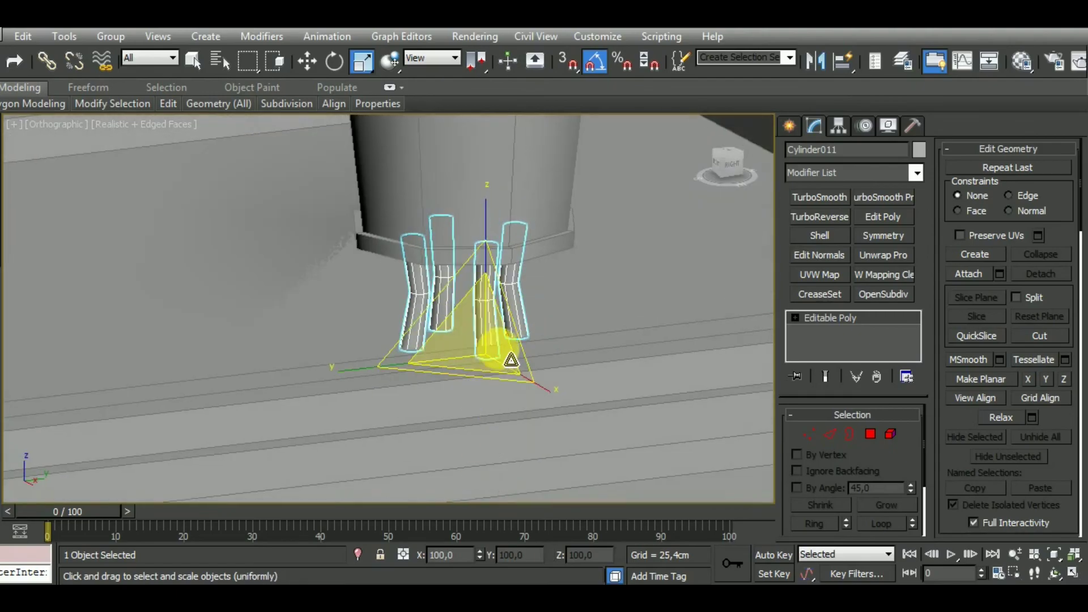
middle_click_drag(510, 359, 522, 291, "alt")
scroll(559, 316, "down", 5)
left_click(661, 346)
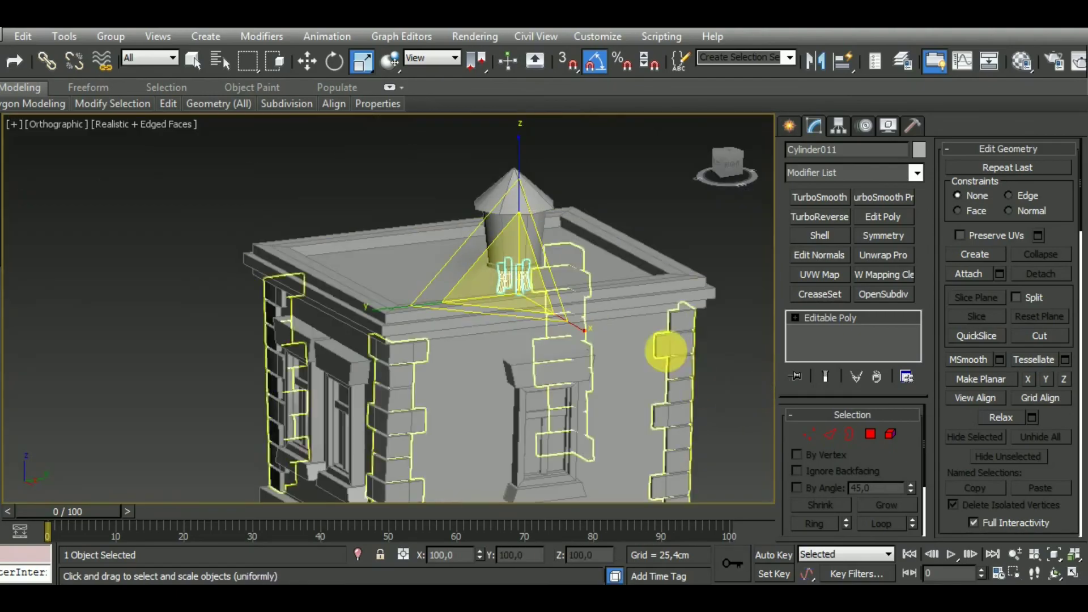
left_click(513, 233)
left_click(537, 219, "ctrl")
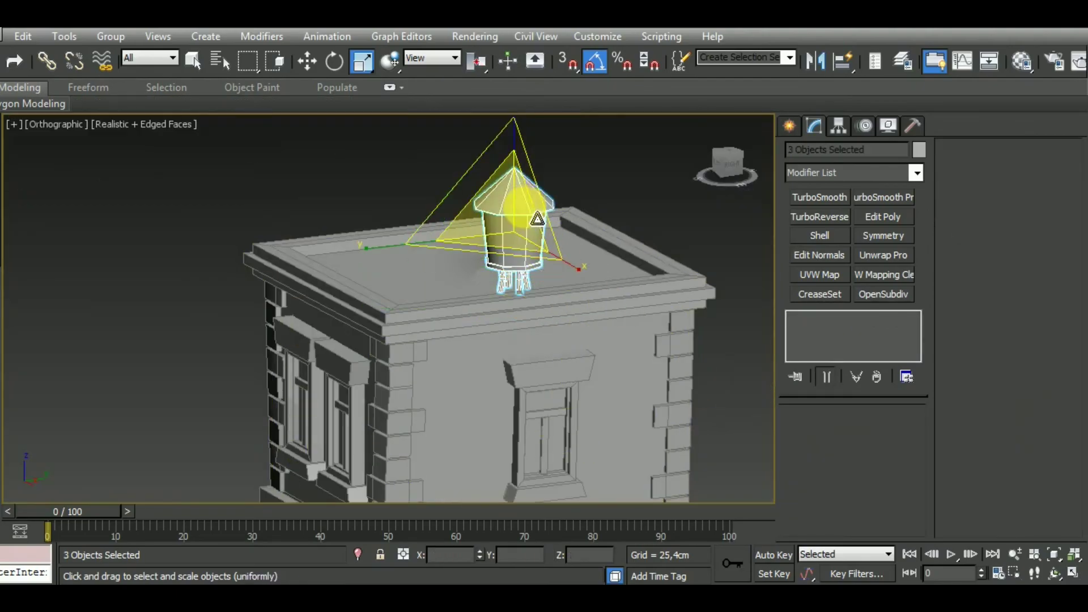
Step: In Top view, move the lantern pieces into position on the roof
key("t")
key("z")
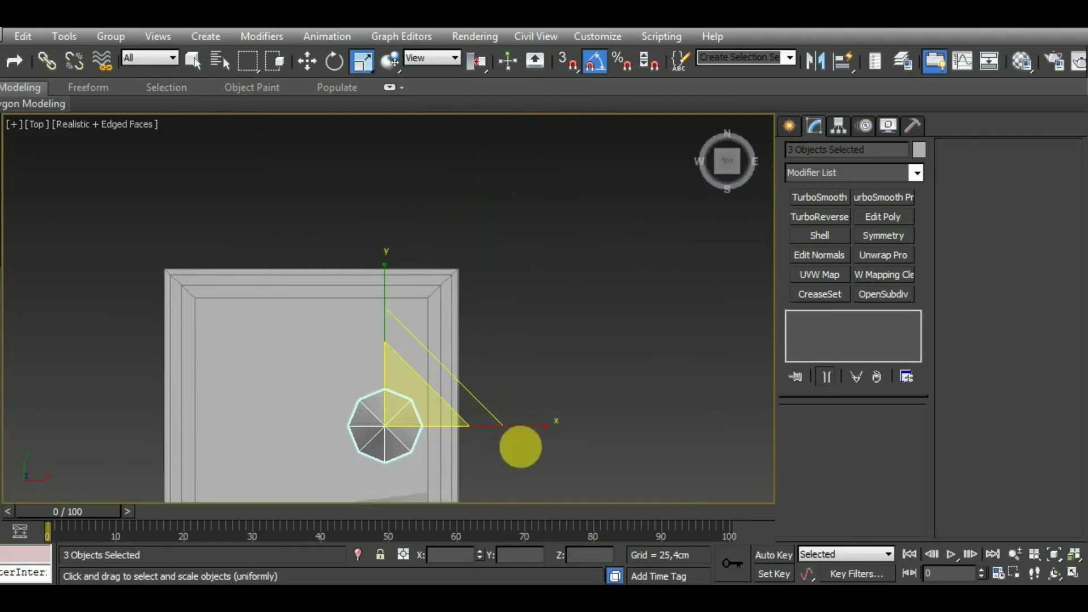
left_click(306, 60)
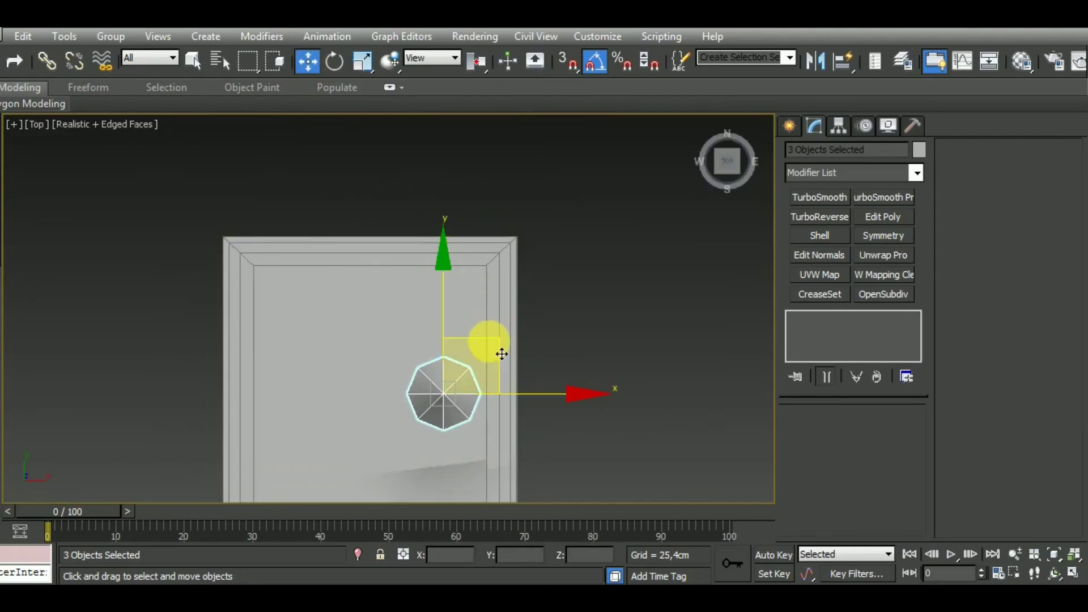
left_click_drag(486, 348, 479, 296)
mouse_move(528, 389)
middle_mouse_down()
mouse_move(577, 335)
mouse_move(550, 269)
mouse_move(600, 278)
mouse_move(534, 309)
middle_mouse_up()
scroll(463, 329, "up", 5)
scroll(446, 367, "up", 3)
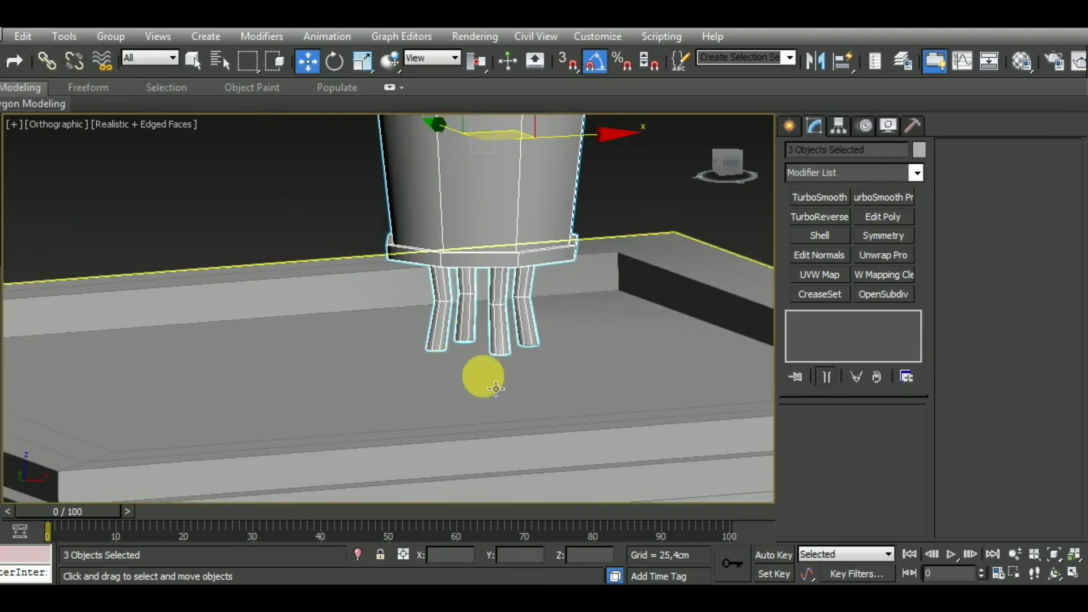
scroll(481, 375, "down", 2)
left_click_drag(493, 146, 493, 146)
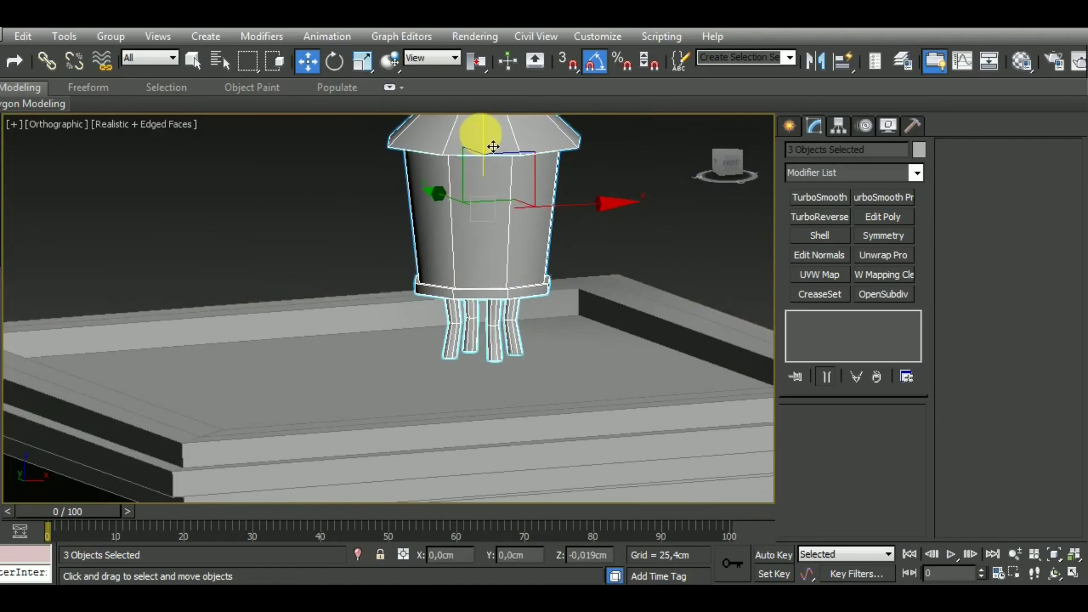
Step: Lower the lantern slightly so its legs meet the roof
scroll(493, 304, "up", 3)
scroll(539, 369, "up", 2)
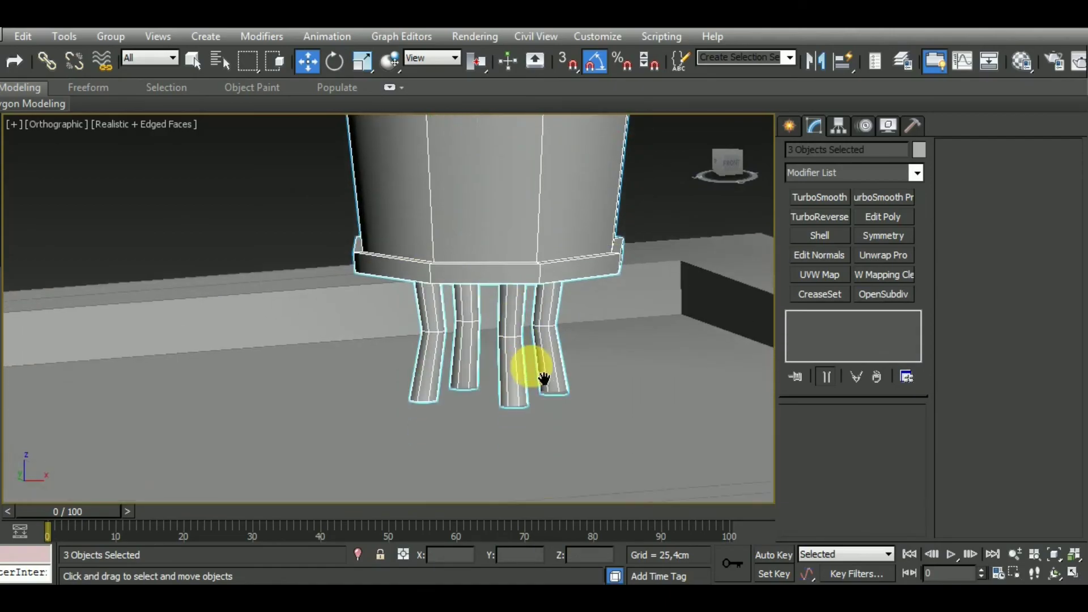
scroll(507, 398, "up", 3)
scroll(506, 398, "up", 2)
scroll(534, 376, "up", 1)
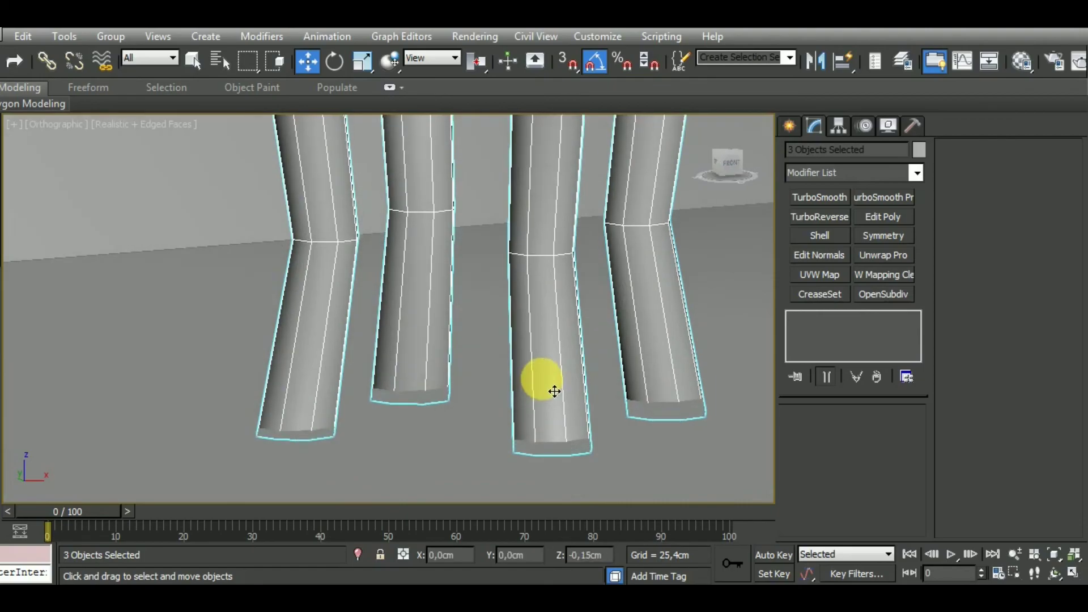
left_click_drag(554, 389, 554, 386)
scroll(554, 386, "down", 1)
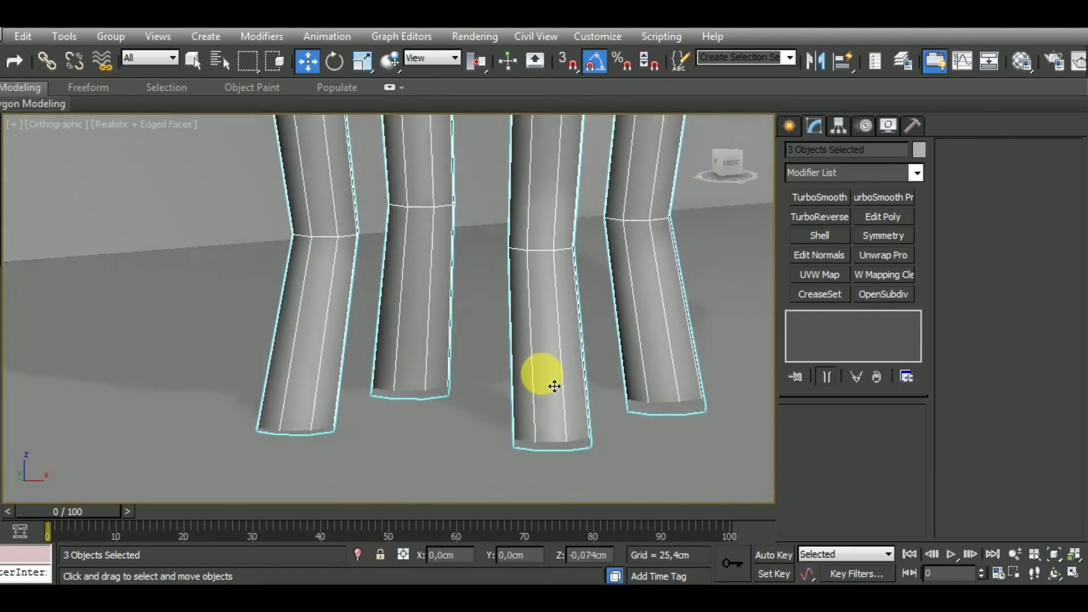
scroll(554, 377, "down", 3)
scroll(557, 380, "down", 2)
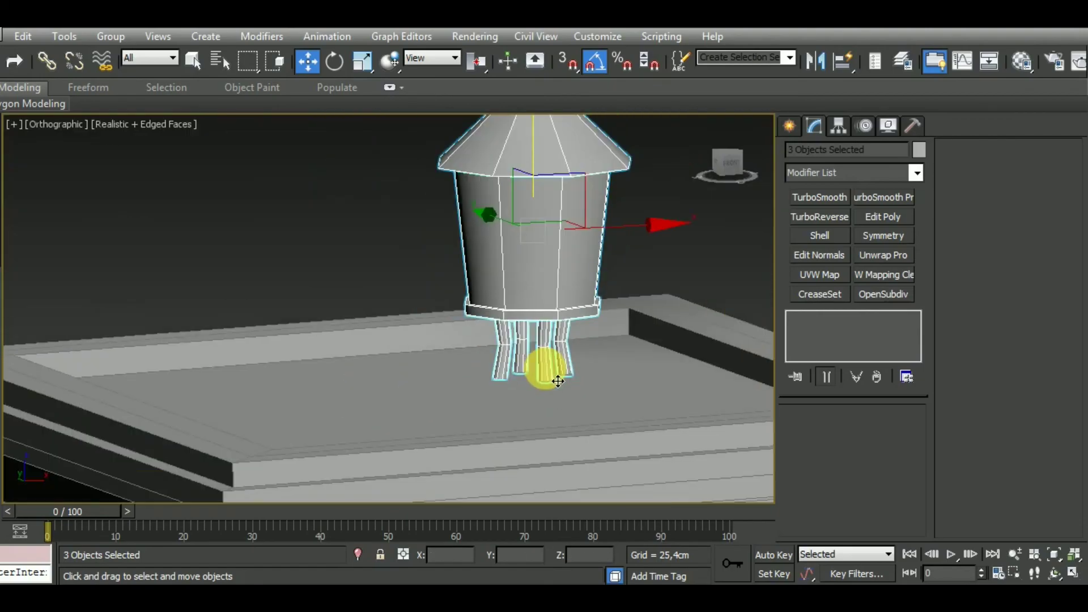
mouse_move(558, 381)
middle_mouse_down()
mouse_move(486, 424)
mouse_move(511, 400)
mouse_move(511, 424)
mouse_move(476, 417)
mouse_move(501, 396)
middle_mouse_up()
scroll(545, 384, "down", 2)
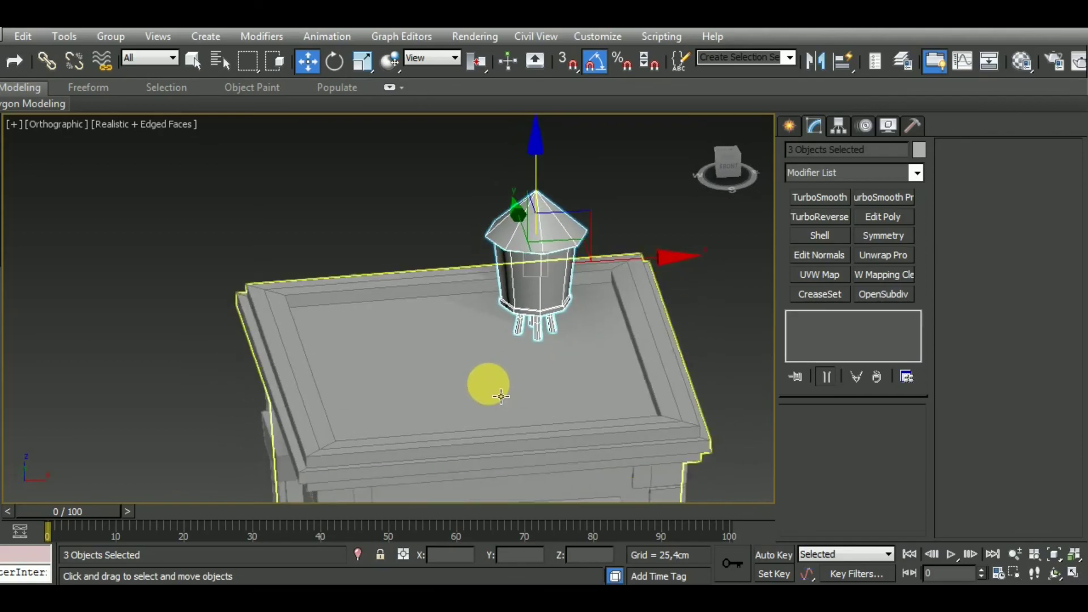
Step: Check the lantern's placement from the Front view with nothing selected
key("f")
scroll(575, 417, "down", 4)
left_click(589, 418)
scroll(608, 325, "up", 2)
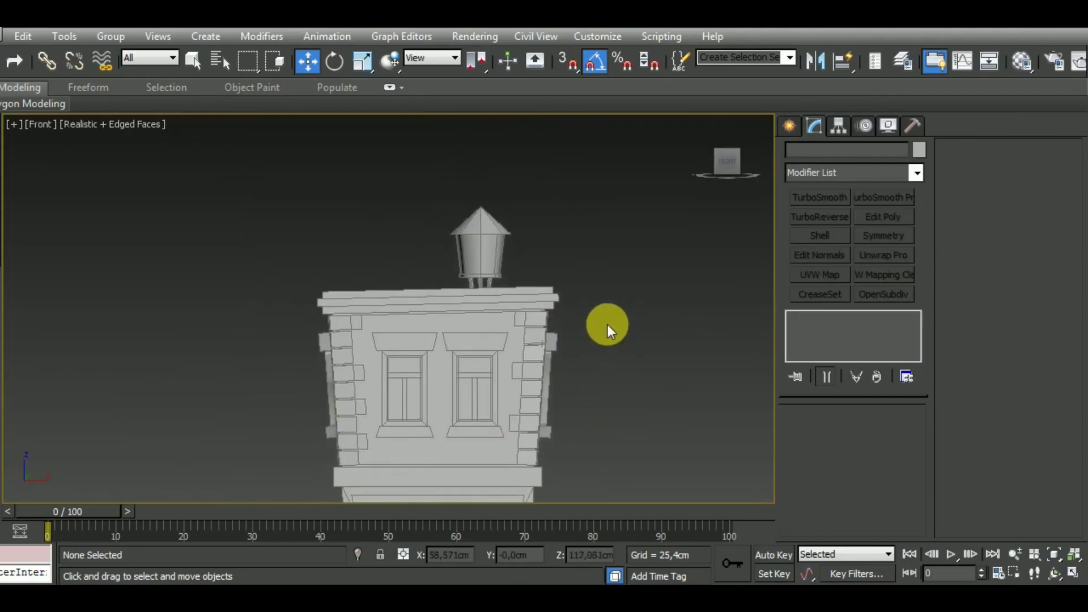
scroll(608, 324, "down", 2)
mouse_move(619, 444)
middle_mouse_down()
mouse_move(612, 338)
mouse_move(631, 384)
middle_mouse_up()
scroll(618, 378, "up", 5)
scroll(470, 224, "up", 3)
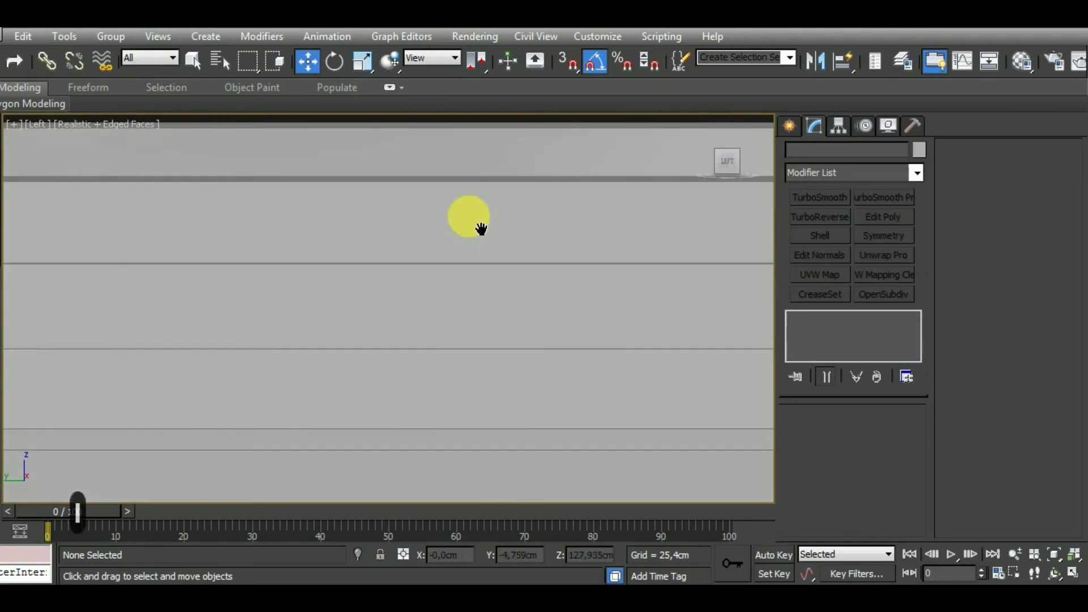
Step: Check the building from the Left view and select the side-wall block Box020
key("l")
middle_click_drag(501, 368, 522, 250)
scroll(517, 250, "down", 3)
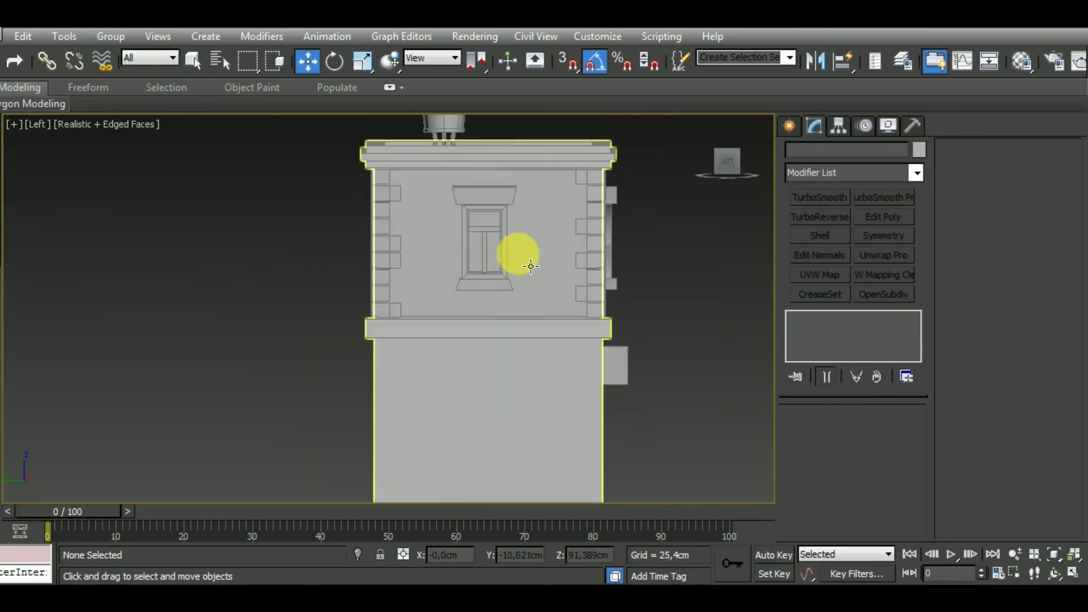
left_click(607, 211)
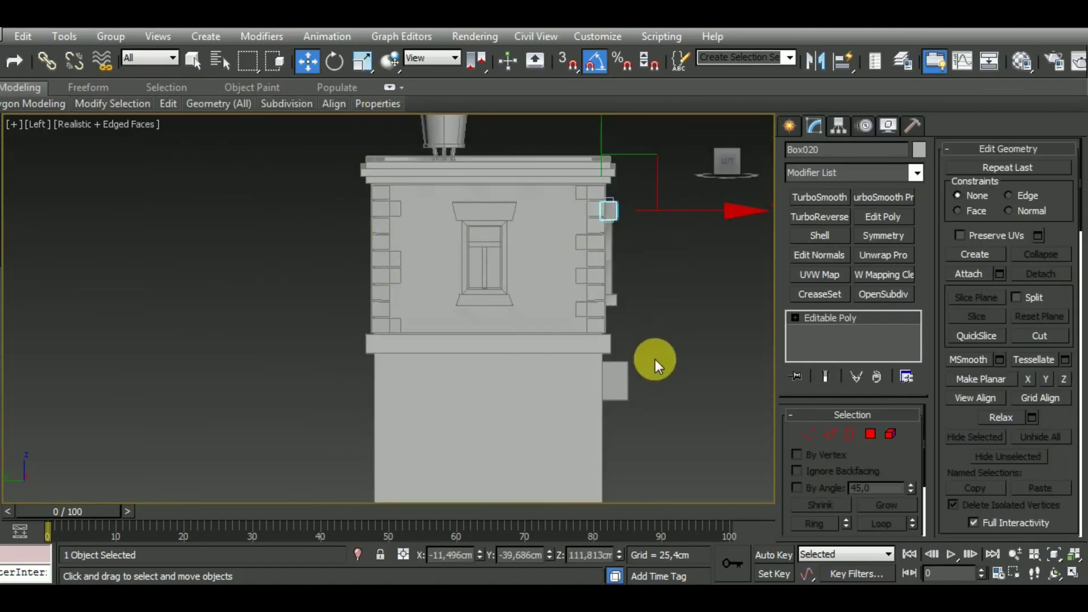
Step: Clone the small wall box with a 90° Shift-rotation as Box032
middle_click_drag(655, 359, 621, 325)
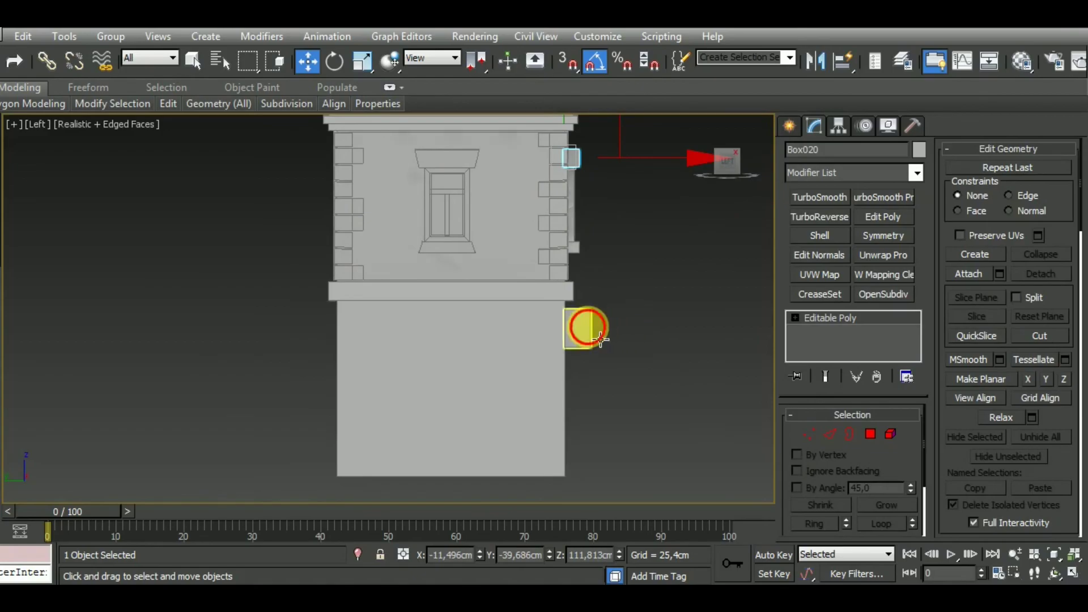
left_click(582, 326)
left_click(334, 61)
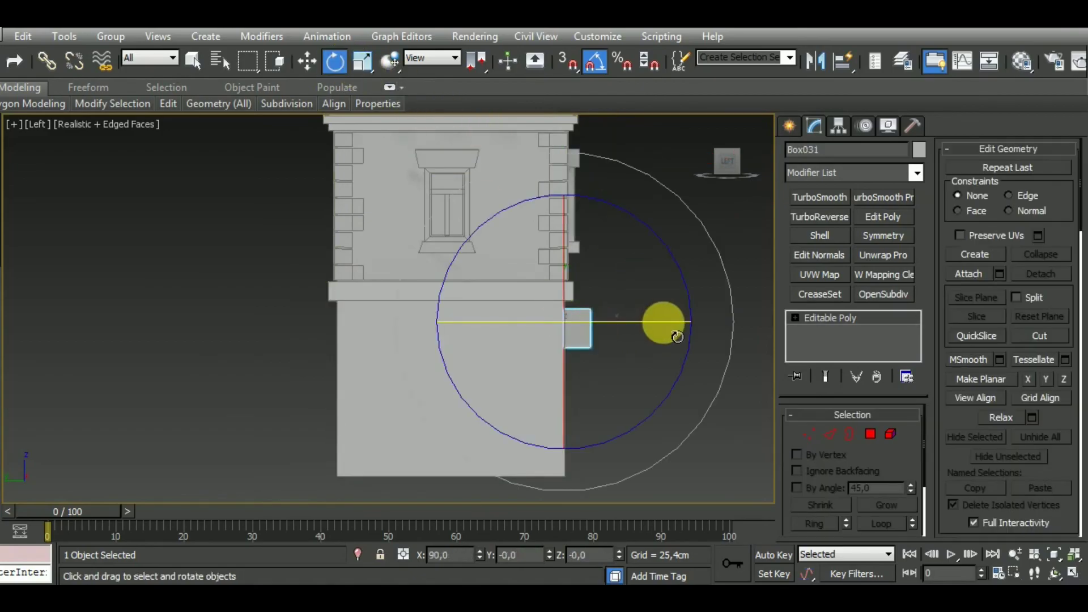
mouse_move(682, 339)
left_mouse_down("shift")
mouse_move(627, 326)
mouse_move(604, 340)
left_mouse_up("shift")
left_click(532, 377)
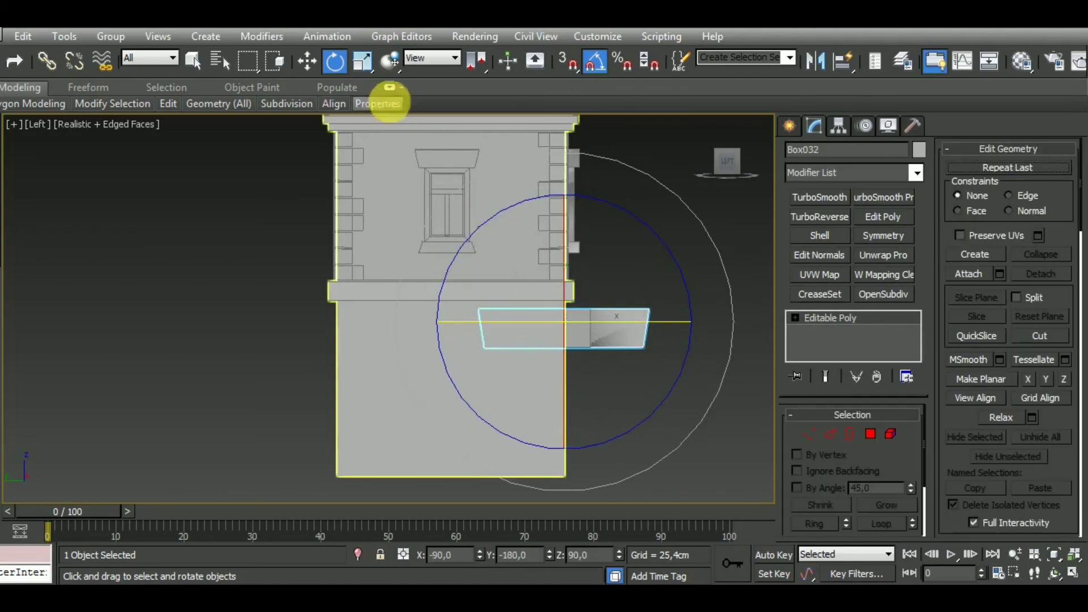
Step: Slide Box032 left onto the wall and narrow it along X to 59%
left_click(307, 61)
left_click_drag(685, 338, 579, 335)
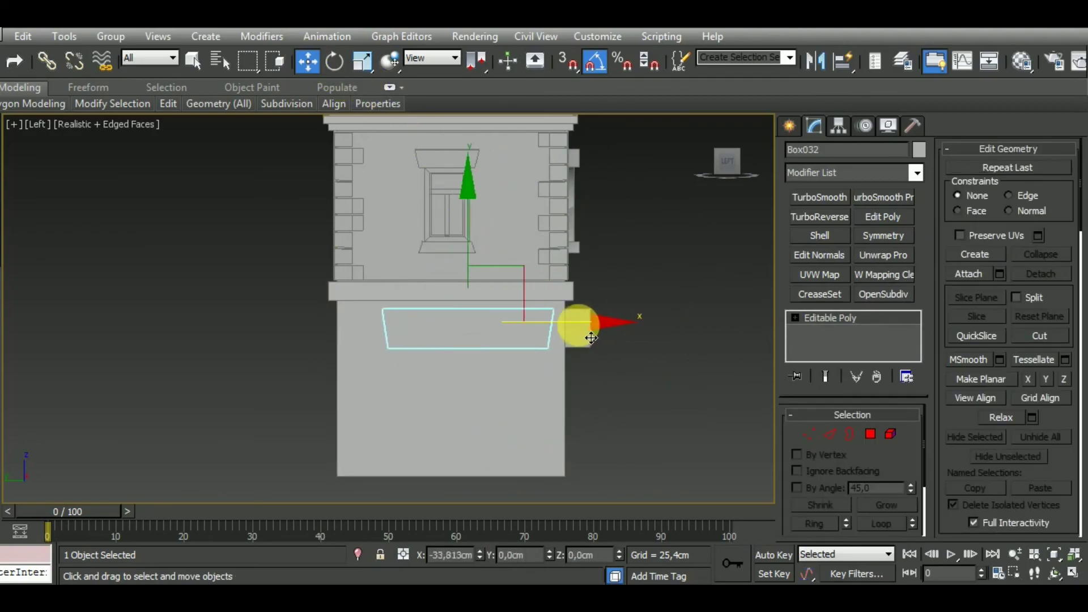
left_click(362, 61)
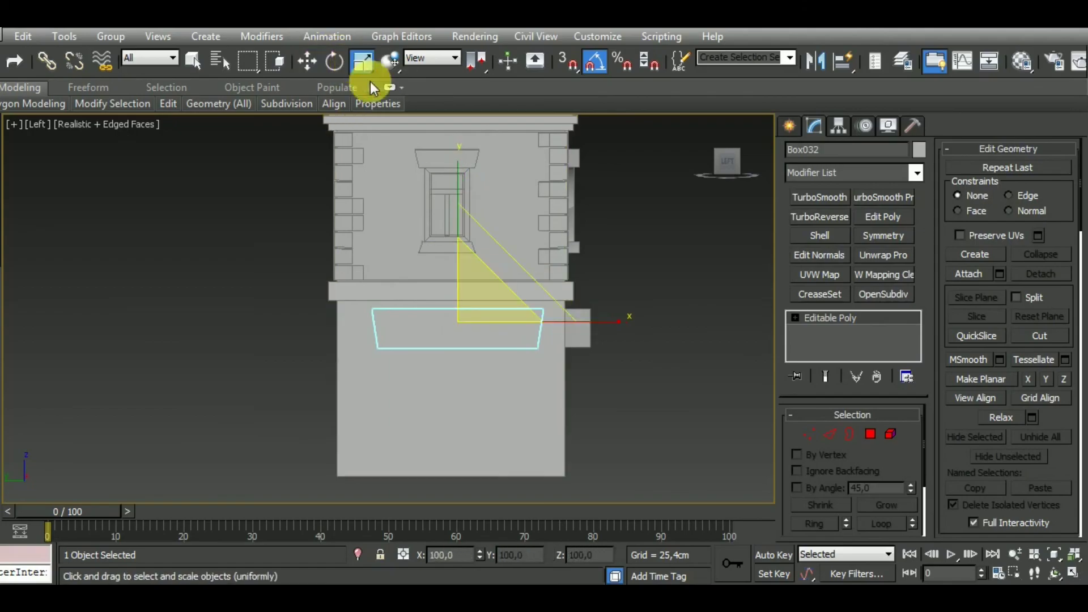
left_click_drag(611, 323, 532, 332)
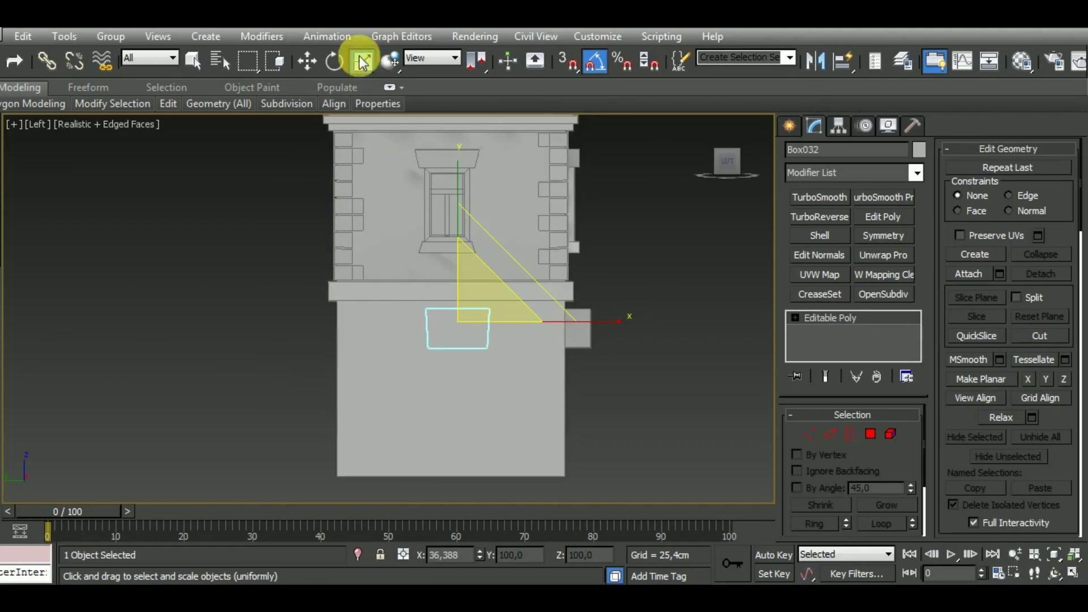
left_click(307, 60)
Step: Position the wall plate on the lower side wall, shifting it left and down
key("f")
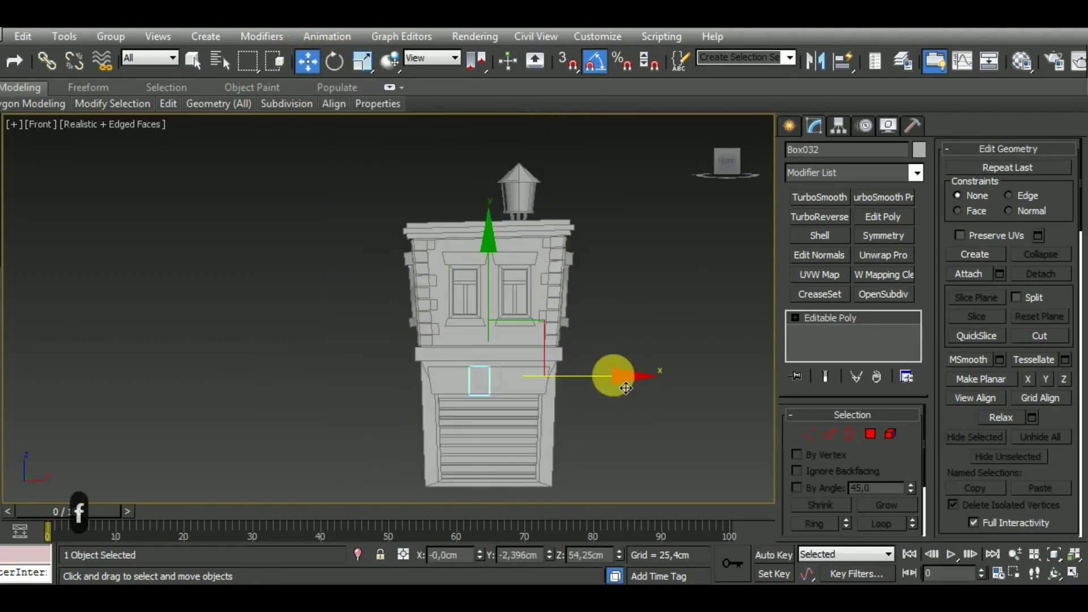
left_click_drag(611, 375, 564, 386)
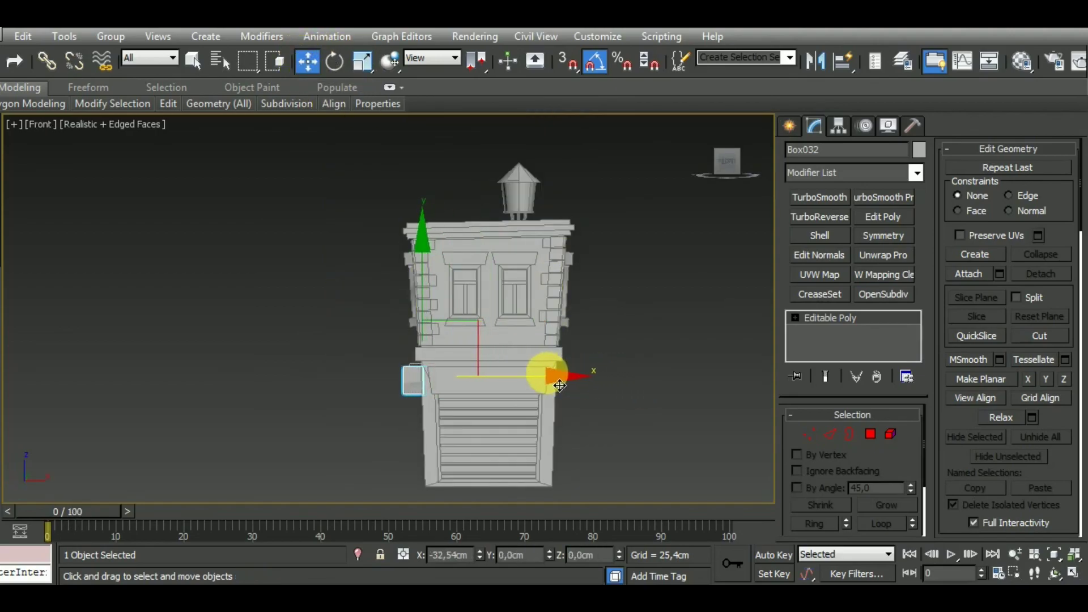
scroll(423, 381, "up", 5)
scroll(438, 381, "up", 3)
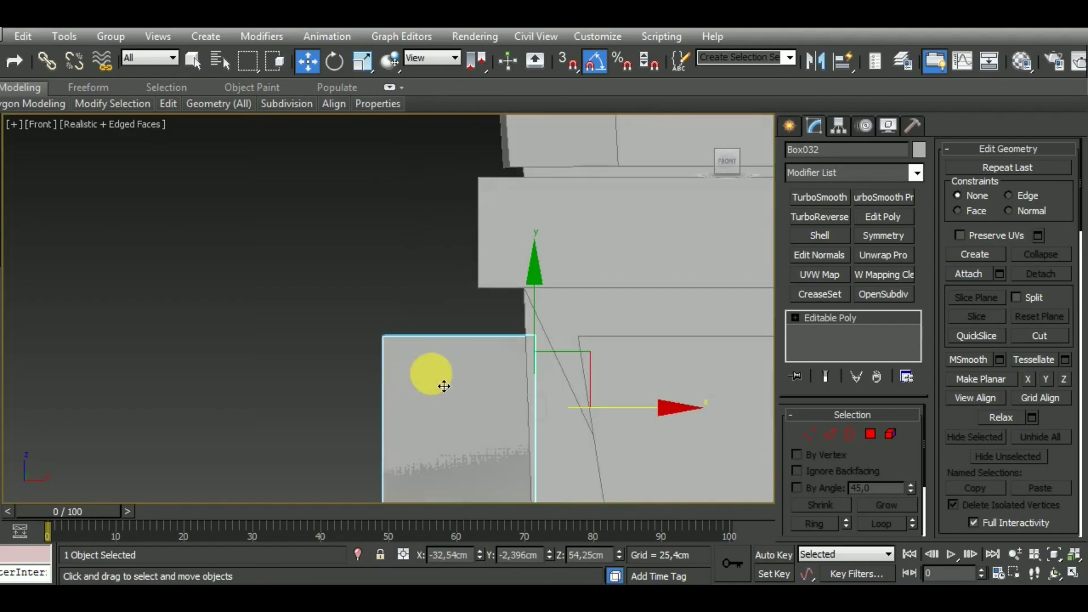
scroll(452, 376, "down", 2)
middle_click_drag(452, 377, 531, 424, "alt")
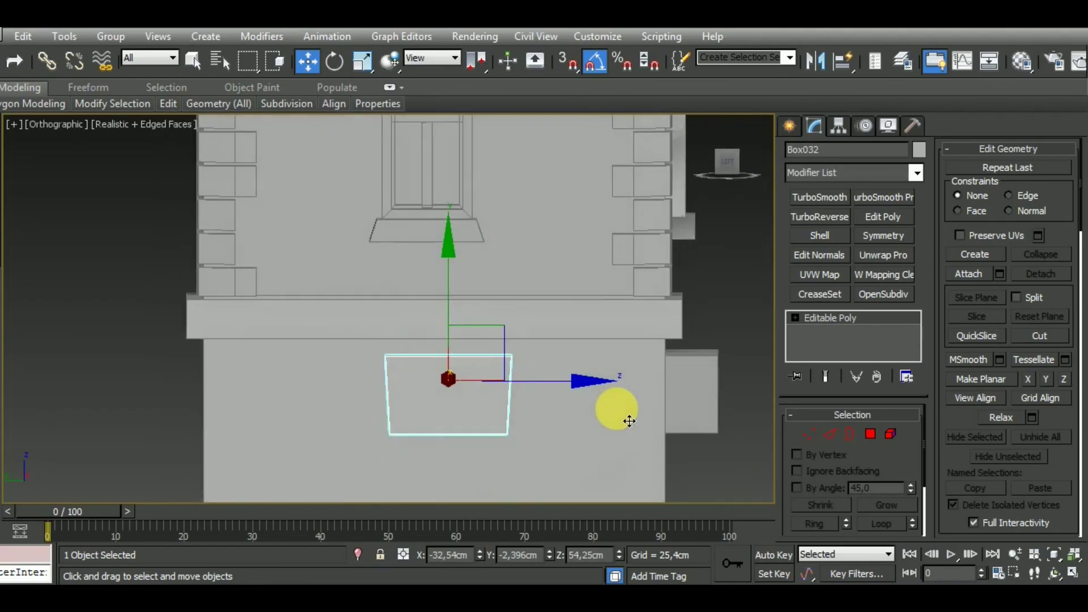
key("l")
middle_click_drag(605, 423, 615, 435)
scroll(512, 351, "up", 3)
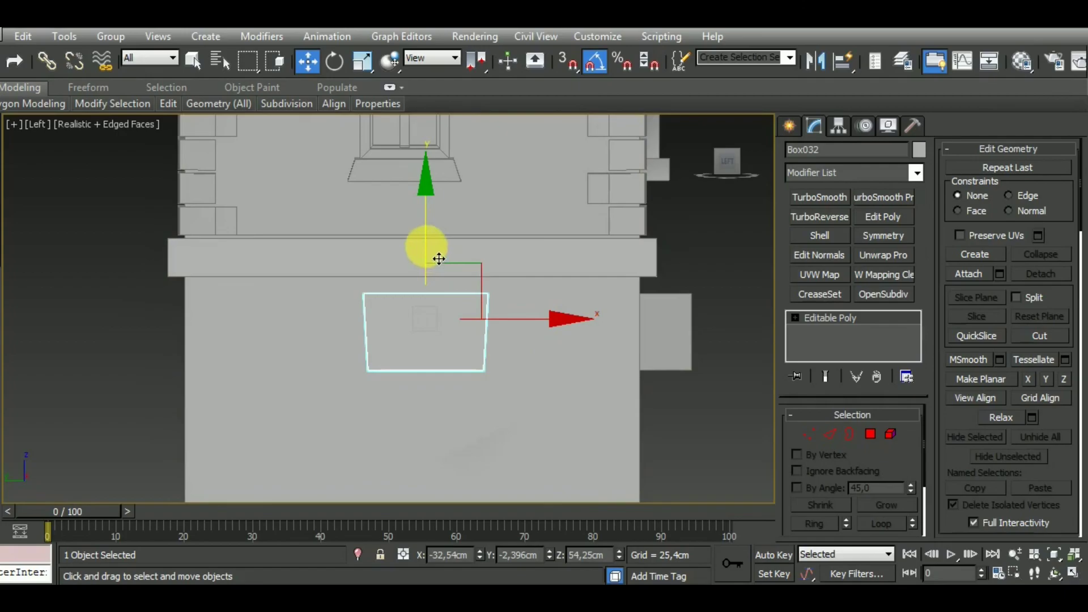
left_click_drag(432, 255, 432, 279)
left_click_drag(529, 348, 524, 354)
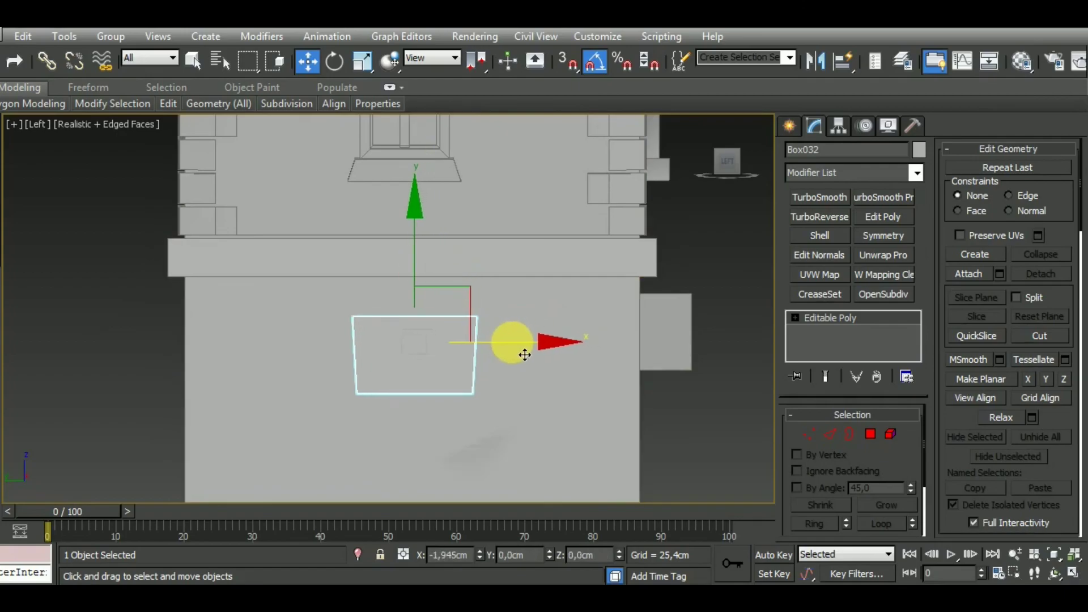
middle_click_drag(513, 354, 545, 297)
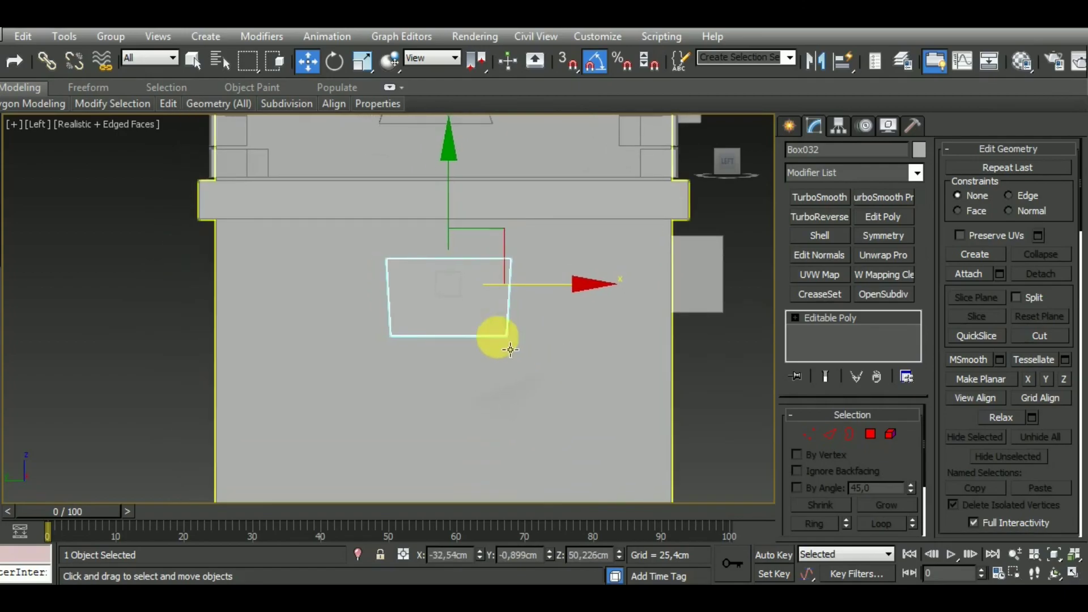
Step: Pull the plate's bottom vertices down to lengthen it, then leave vertex mode
left_click(810, 434)
left_click_drag(634, 405, 328, 311)
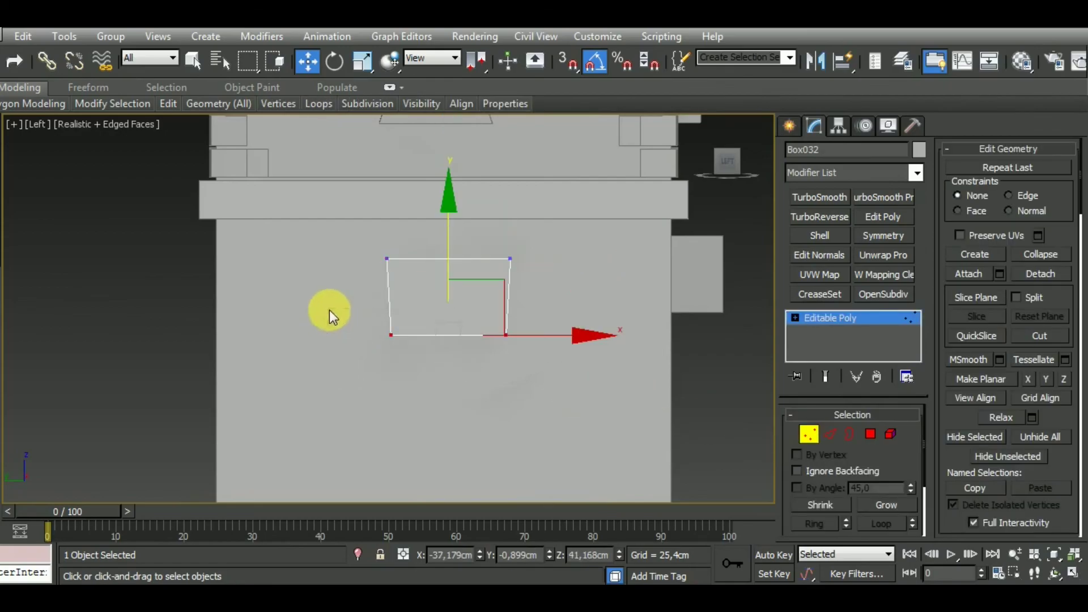
left_click_drag(460, 268, 458, 281)
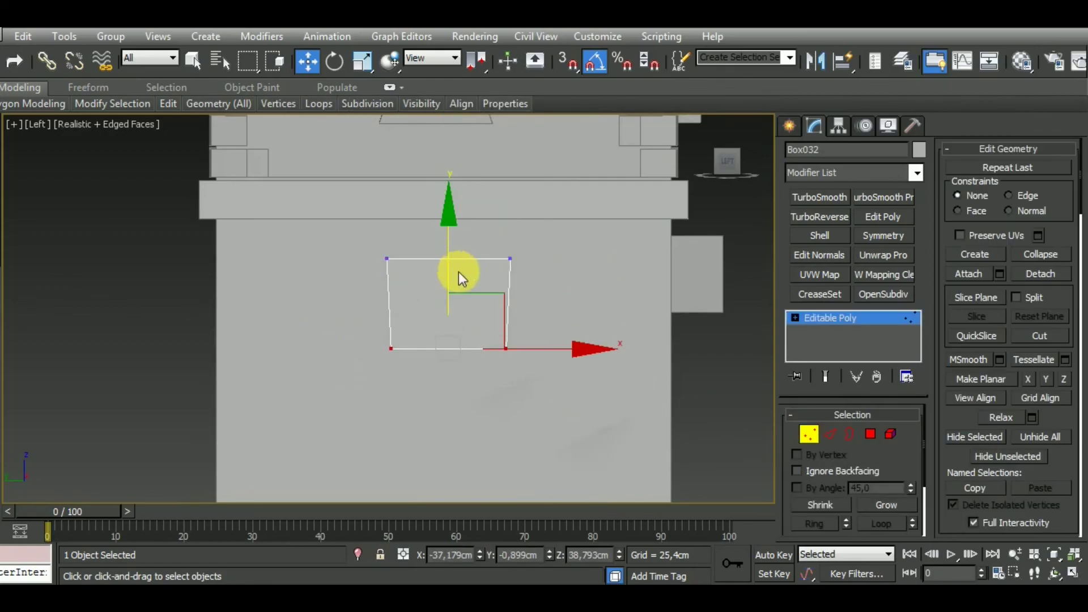
left_click(814, 436)
mouse_move(544, 369)
middle_mouse_down("alt")
mouse_move(622, 394)
mouse_move(684, 391)
mouse_move(521, 316)
mouse_move(457, 304)
mouse_move(477, 316)
middle_mouse_up("alt")
Step: Draw a cylinder on the wall plate in the Left view
key("l")
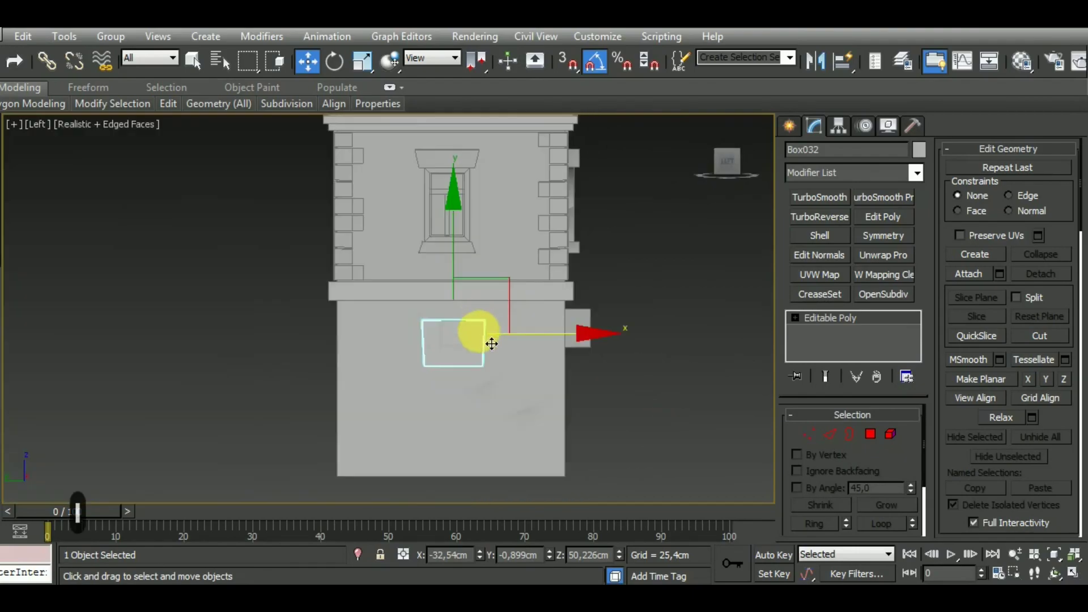
left_click(795, 127)
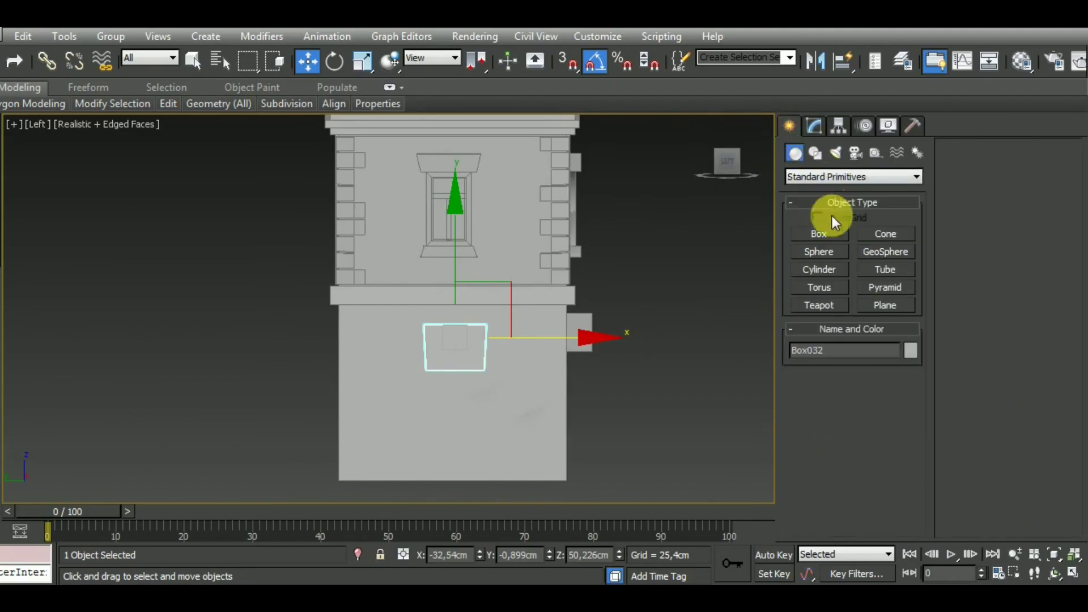
left_click(826, 269)
scroll(620, 320, "up", 1)
scroll(450, 315, "up", 3)
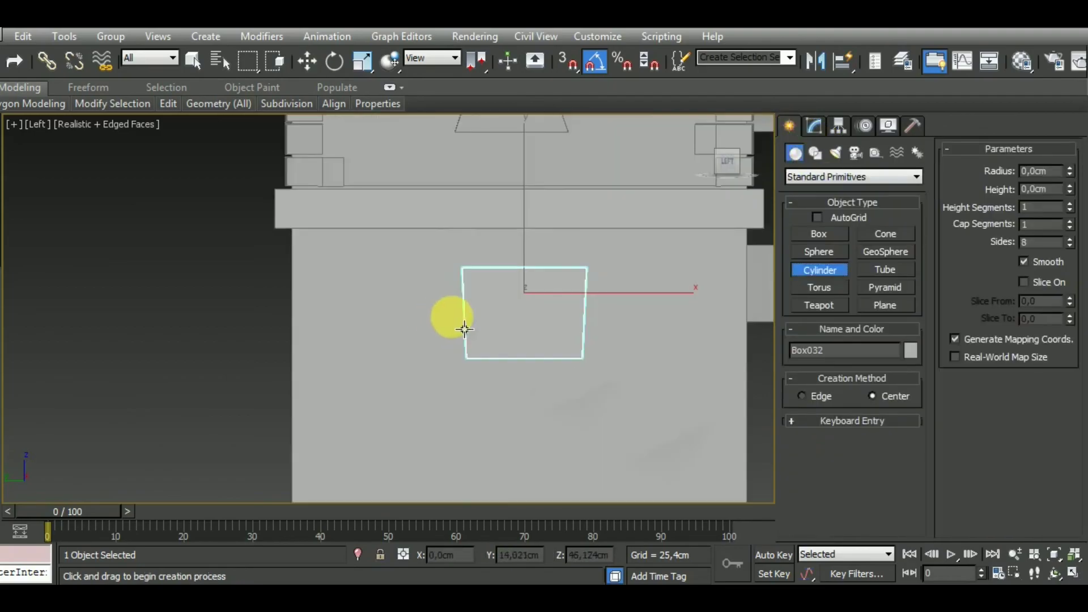
scroll(510, 294, "up", 3)
left_click_drag(508, 288, 537, 351)
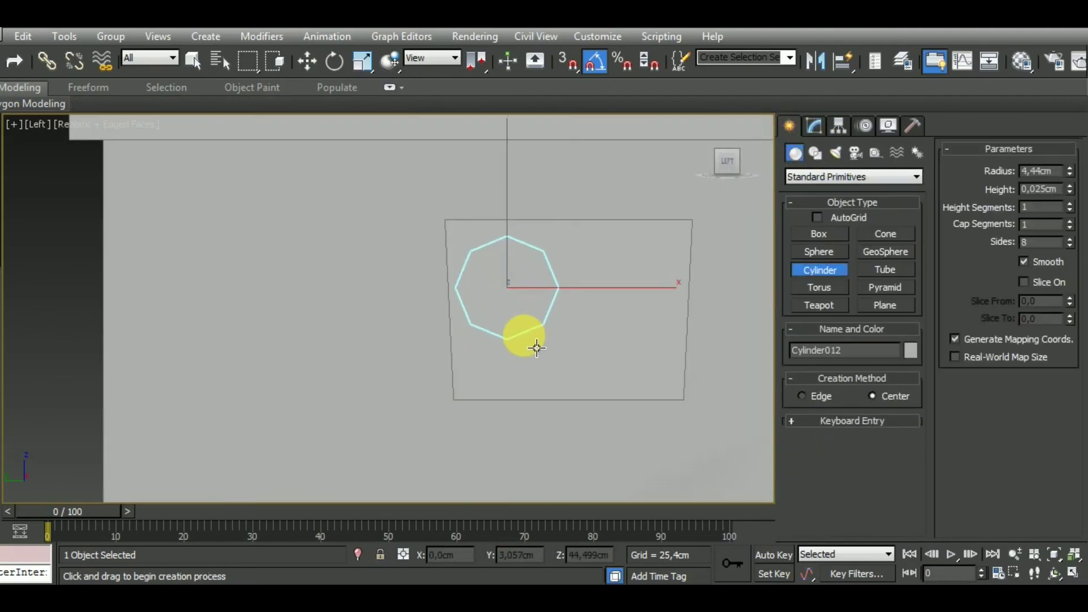
left_click(308, 62)
Step: Move the cylinder against the plate's outer face and set its height to 1,725cm
key("f")
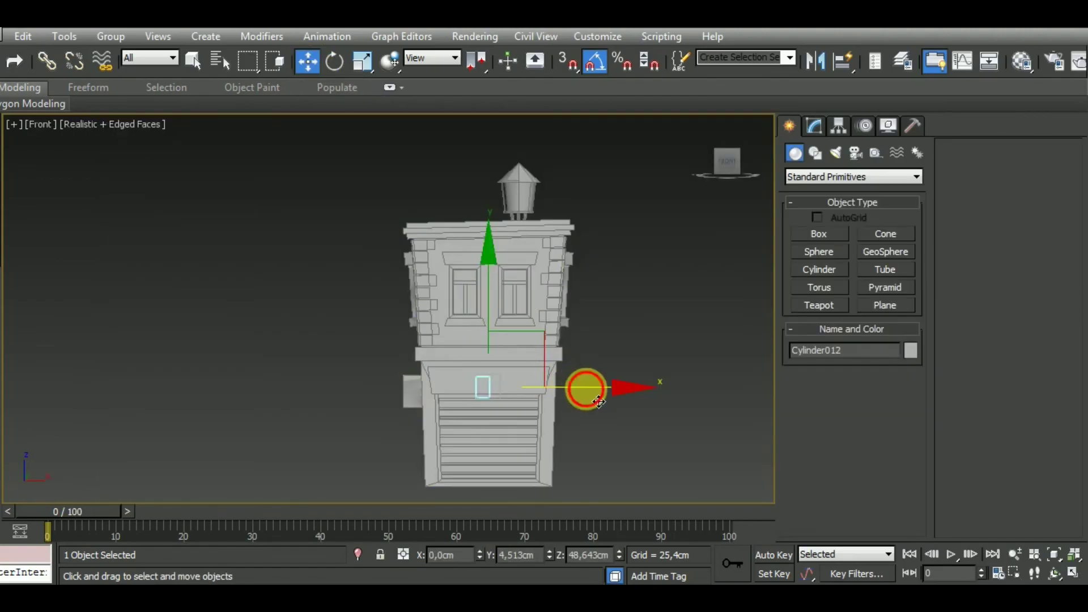
left_click_drag(599, 401, 522, 401)
scroll(520, 402, "up", 5)
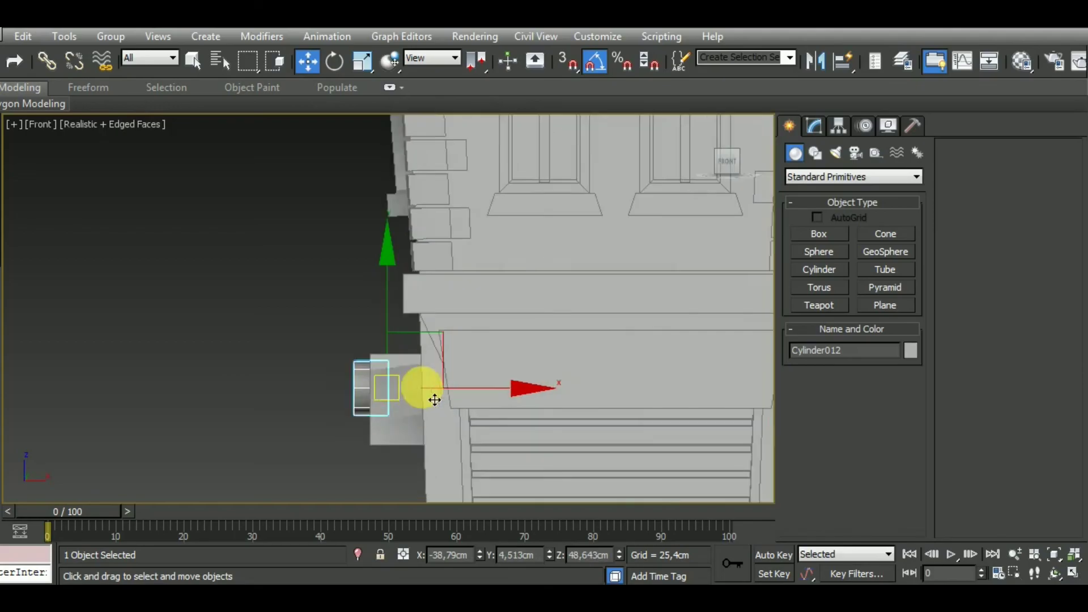
scroll(429, 395, "up", 3)
left_click_drag(430, 396, 391, 404)
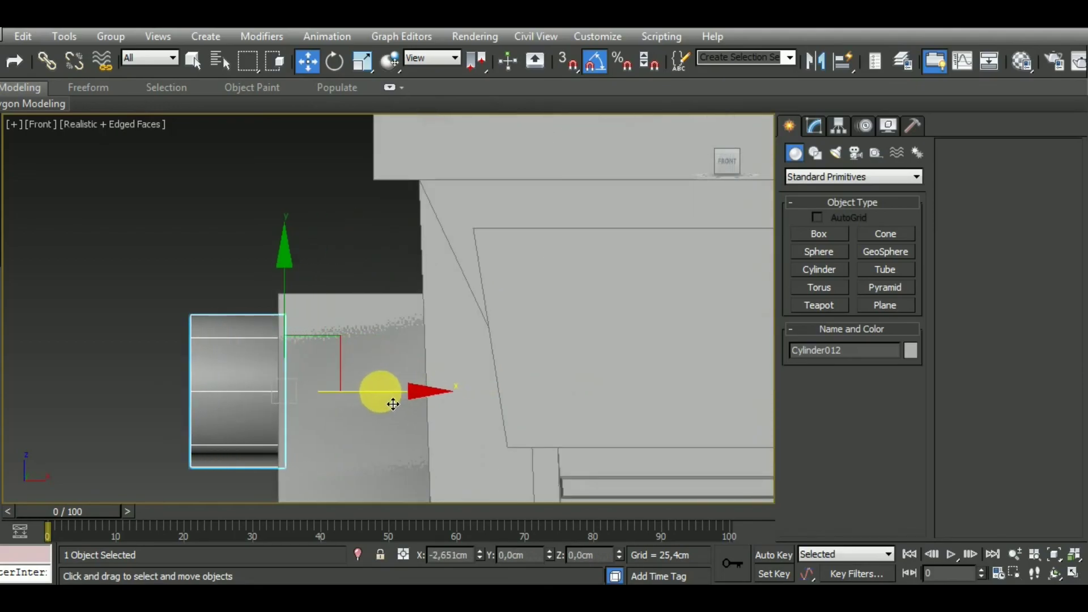
left_click(812, 132)
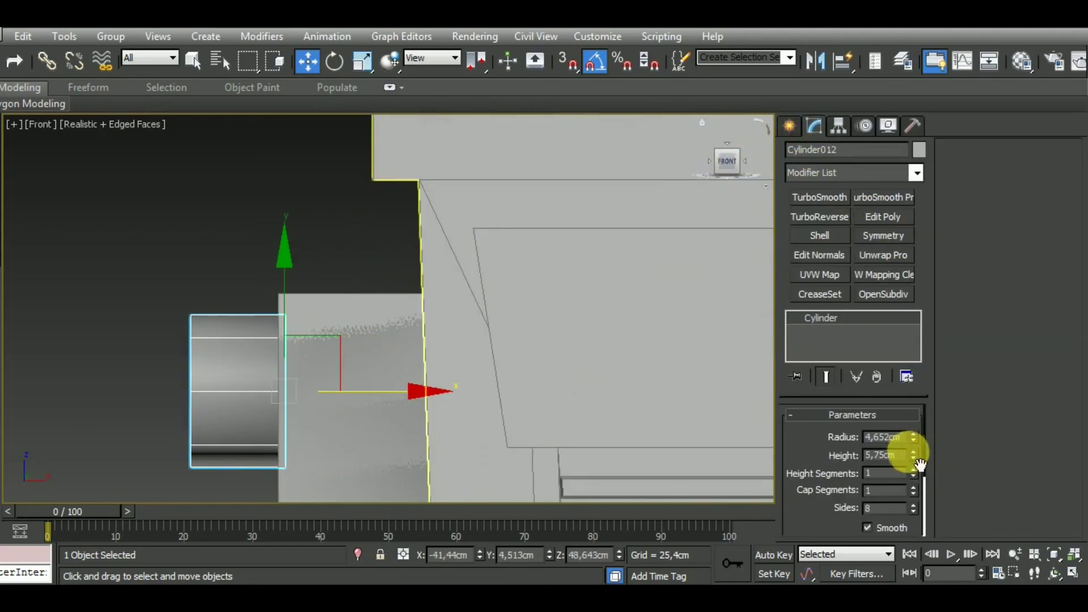
left_click_drag(913, 466, 923, 503)
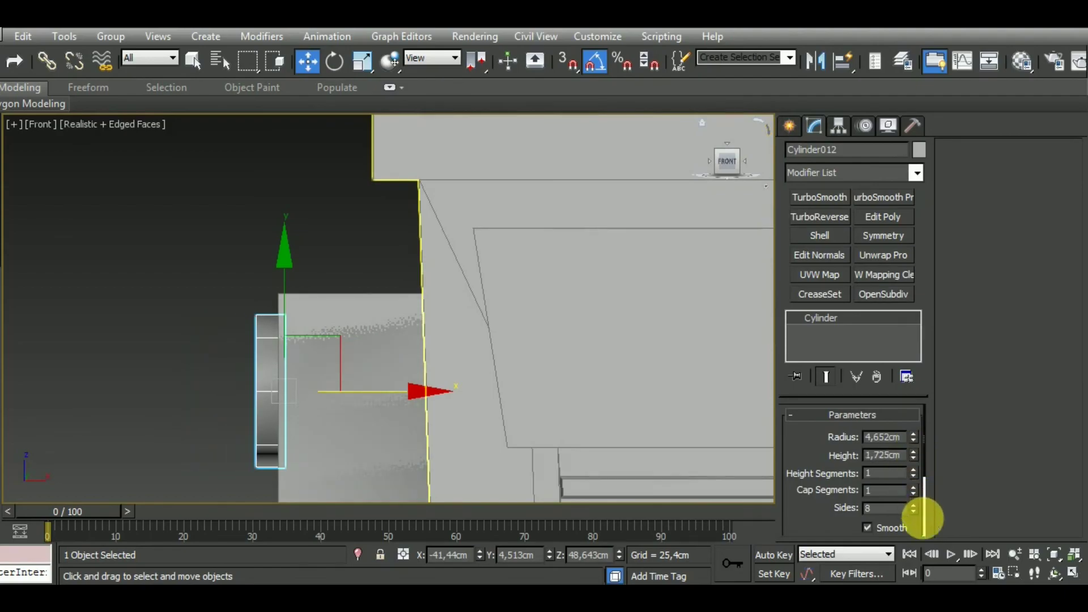
Step: Centre the cylinder horizontally on the plate and give it 12 sides
key("l")
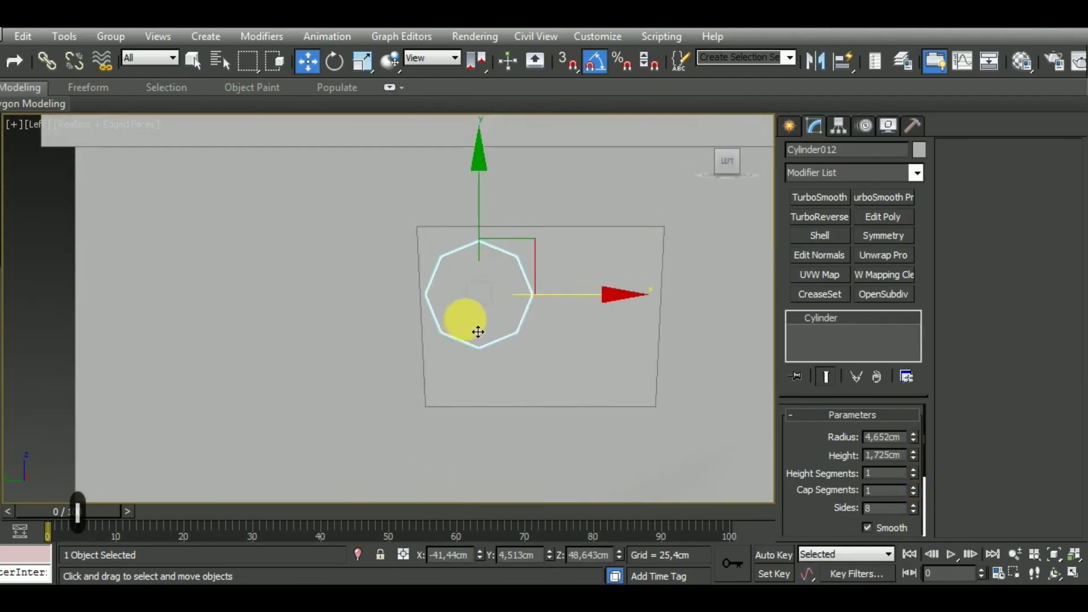
scroll(567, 307, "up", 3)
left_click_drag(595, 285, 619, 279)
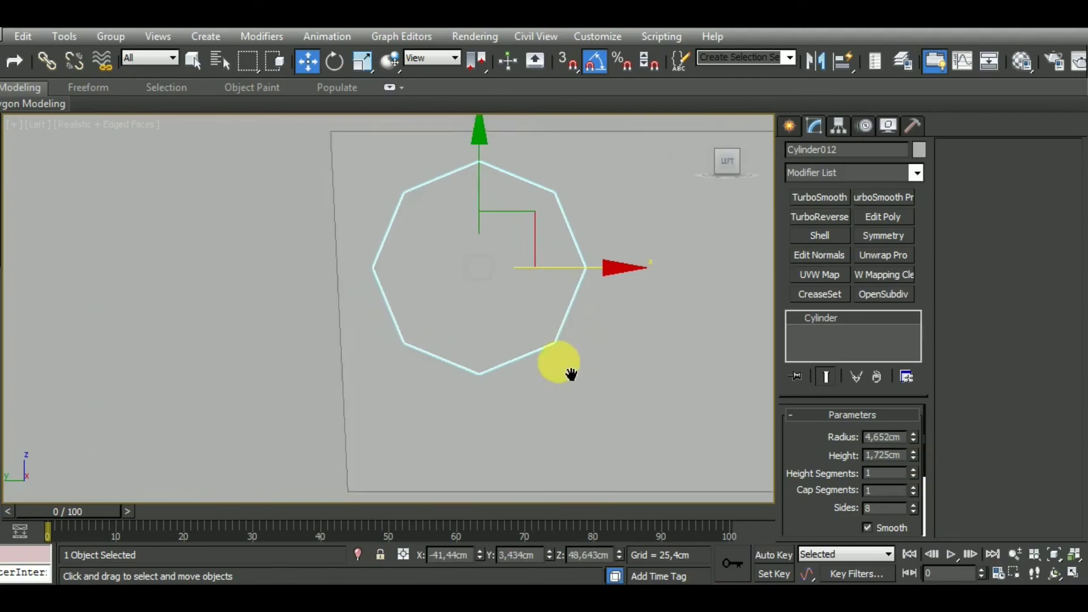
scroll(527, 346, "down", 2)
double_click(884, 508)
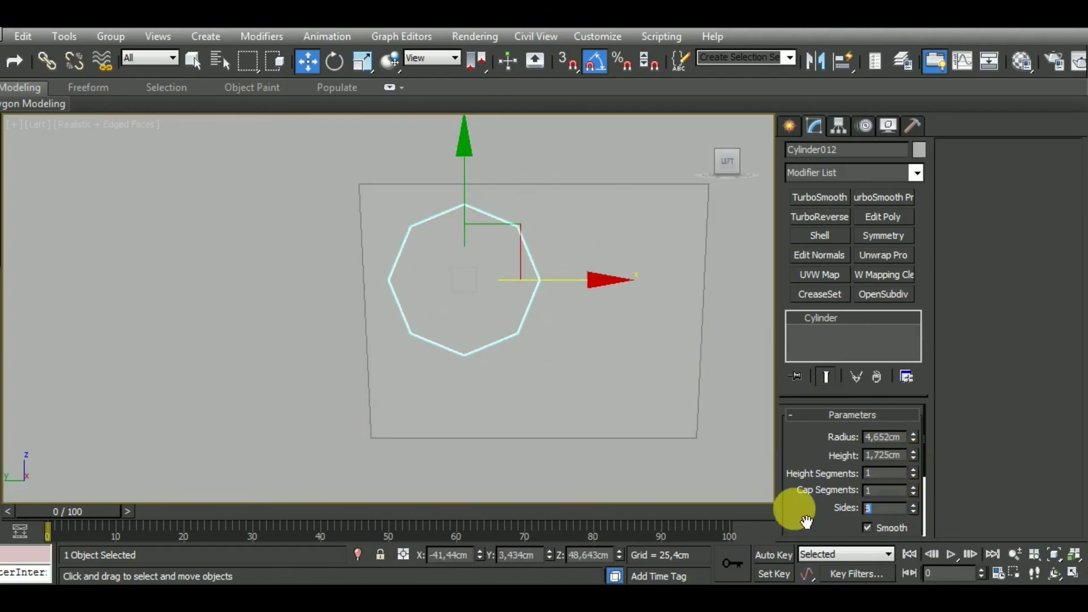
type("12")
key("Return")
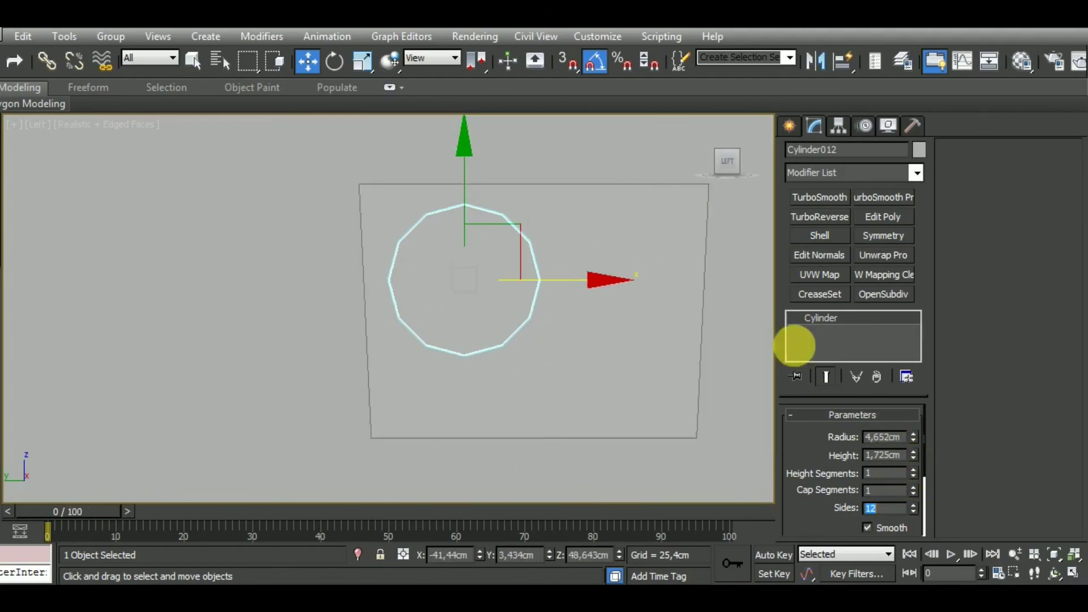
Step: Convert Cylinder012 to an Editable Poly
right_click(861, 324)
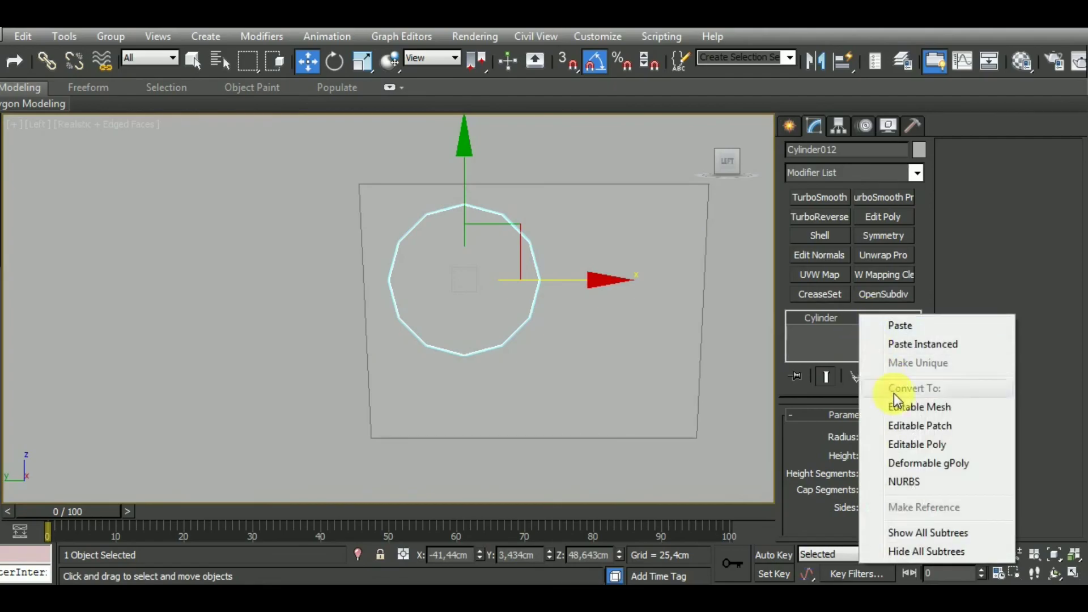
left_click(919, 445)
left_click(809, 434)
middle_click_drag(584, 378, 584, 394)
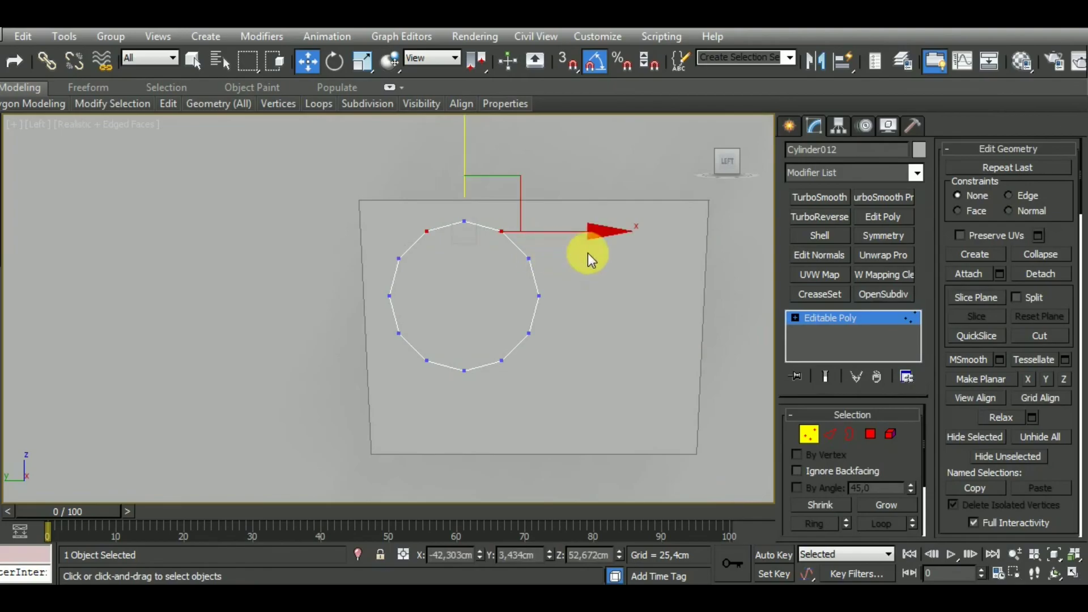
left_click(1000, 149)
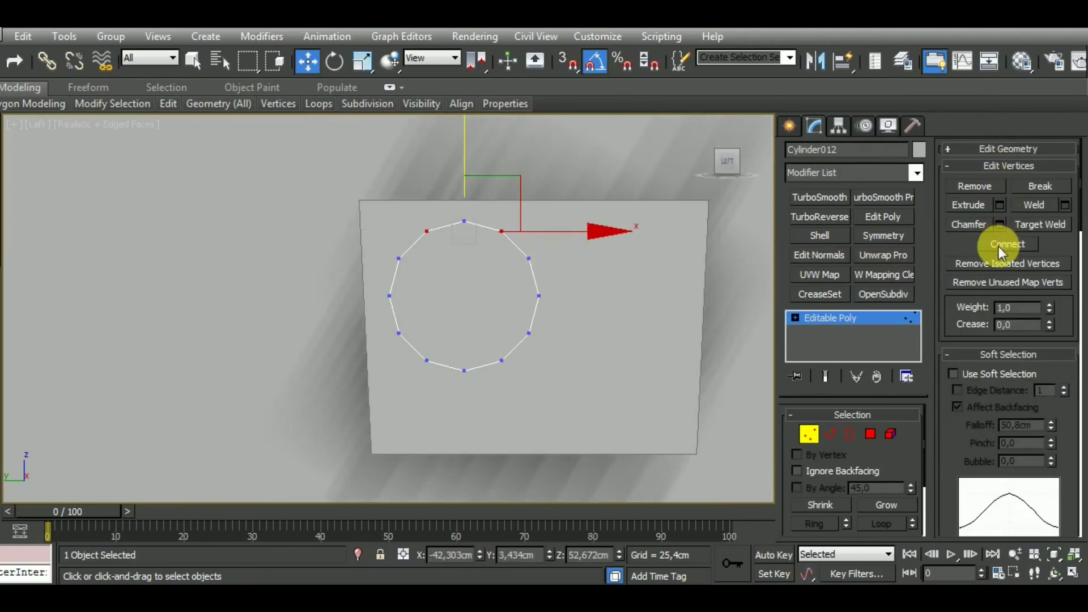
Step: Inset the cylinder's circular front face by 0,792cm
left_click(870, 434)
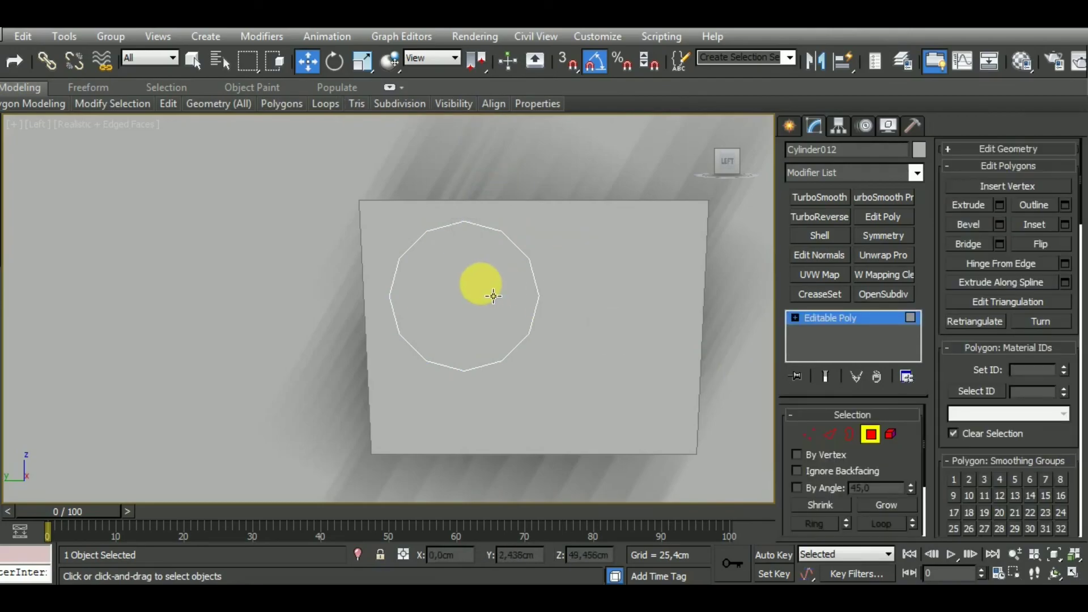
left_click(481, 285)
left_click(1065, 225)
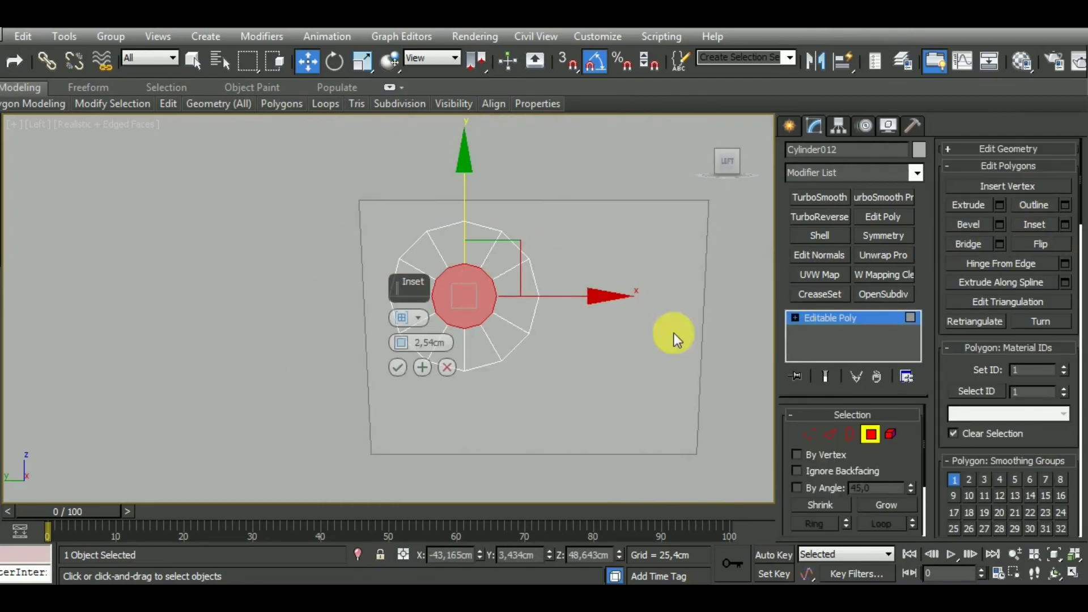
left_click_drag(403, 341, 405, 341)
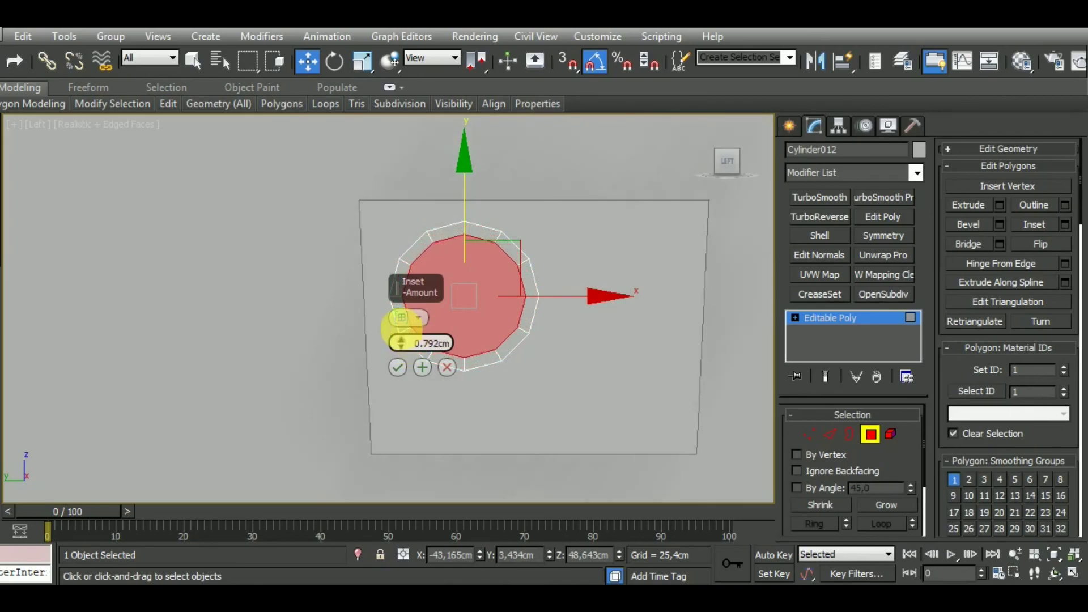
left_click(397, 367)
Step: Select matching left and right vertex pairs on the inset ring's rows
left_click(816, 432)
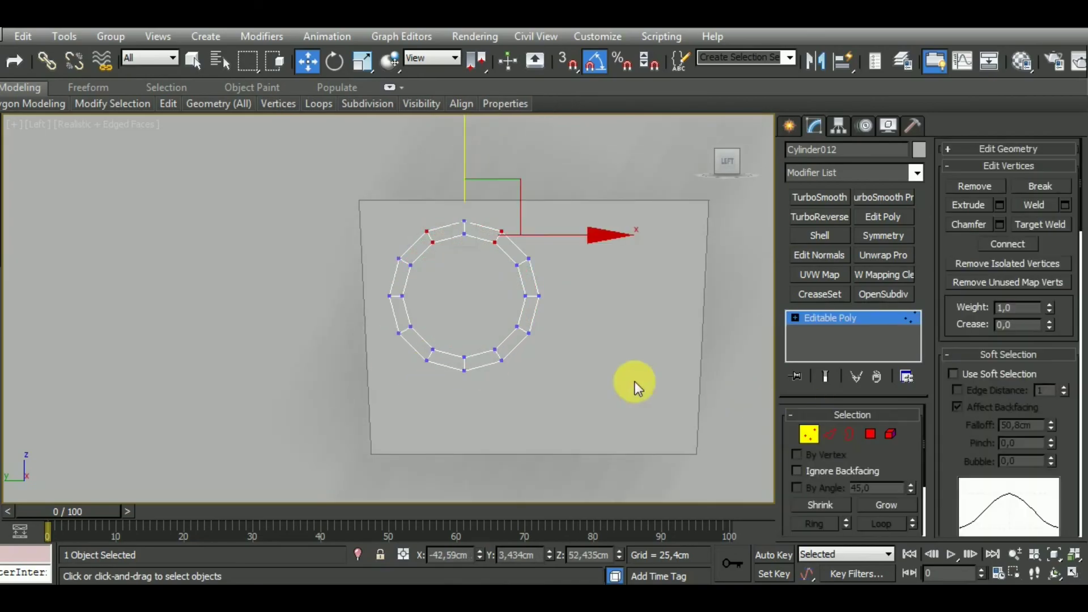
middle_click_drag(623, 377, 622, 385)
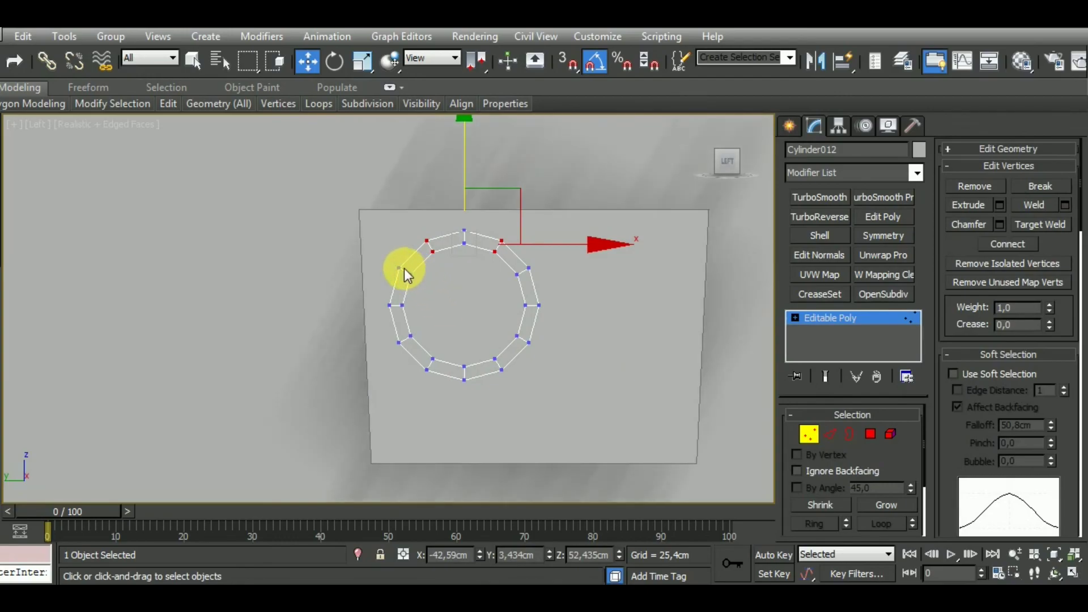
left_click(497, 266)
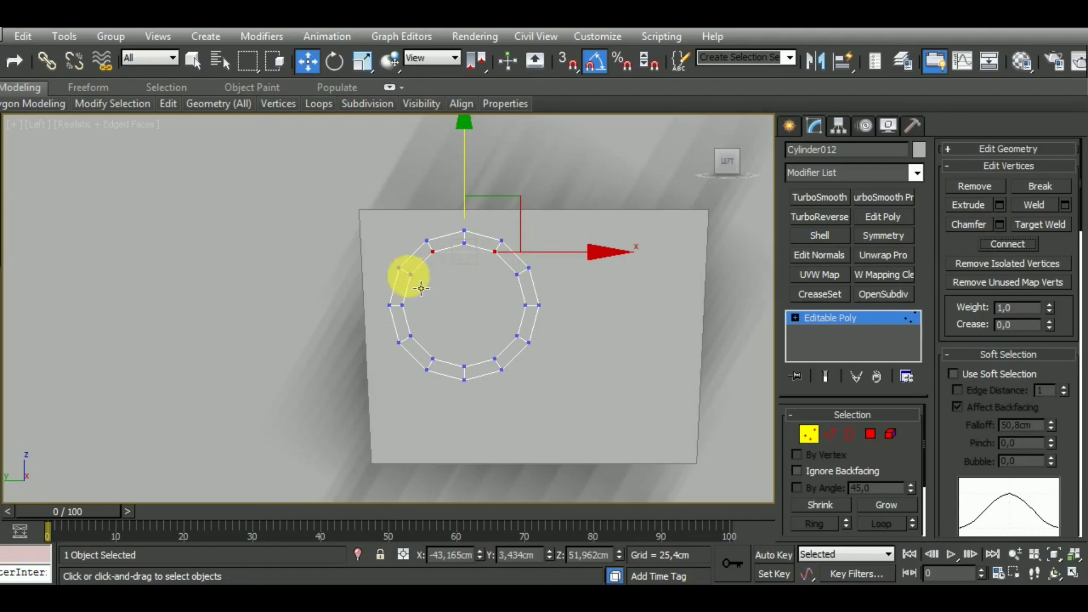
left_click(411, 276)
left_click(517, 276, "ctrl")
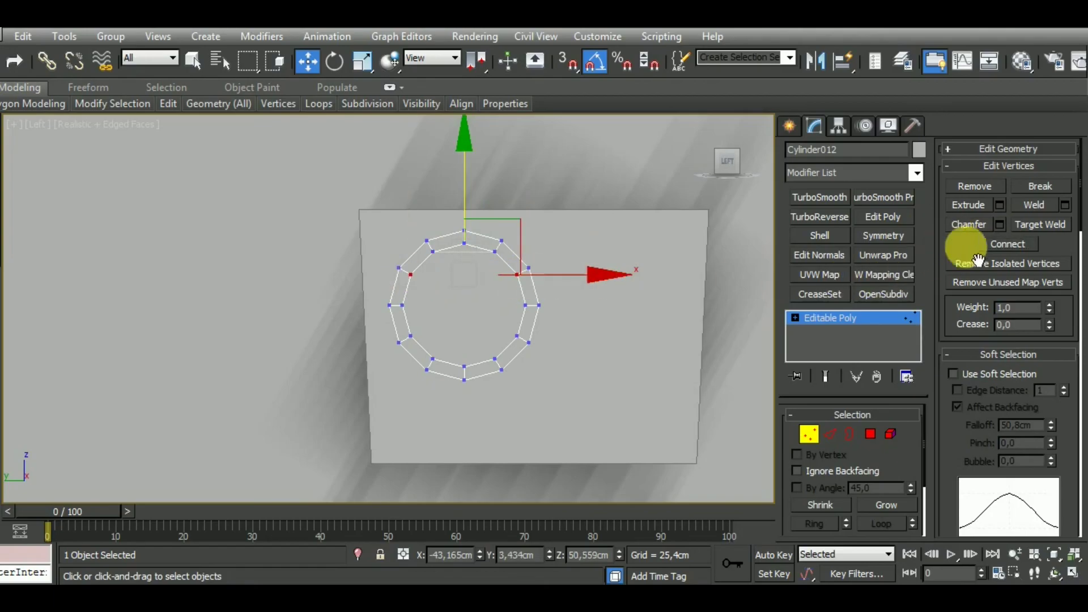
left_click(525, 306)
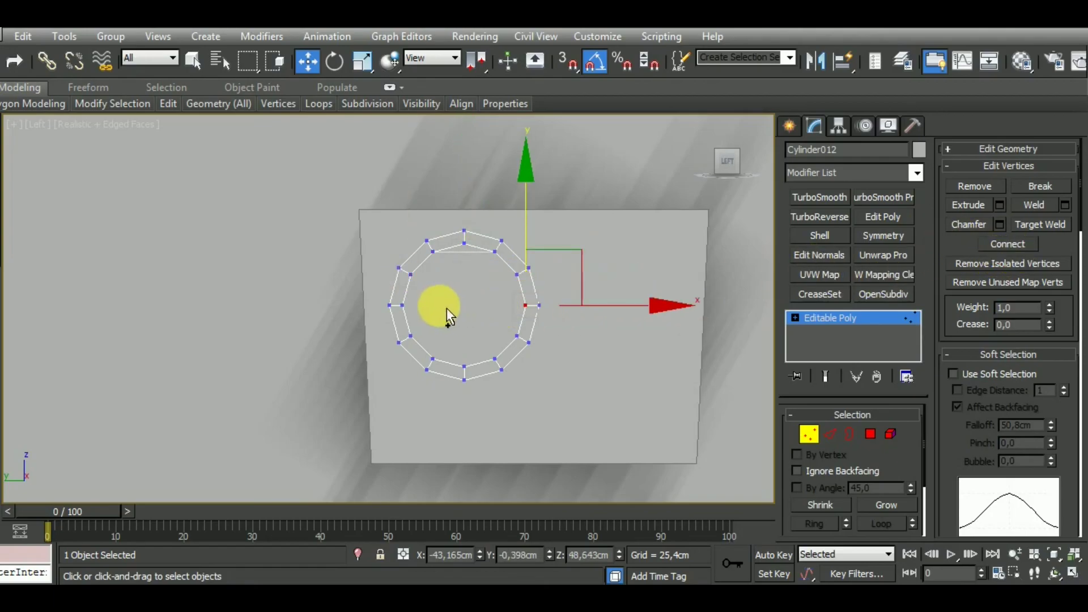
left_click(402, 305, "ctrl")
key("r")
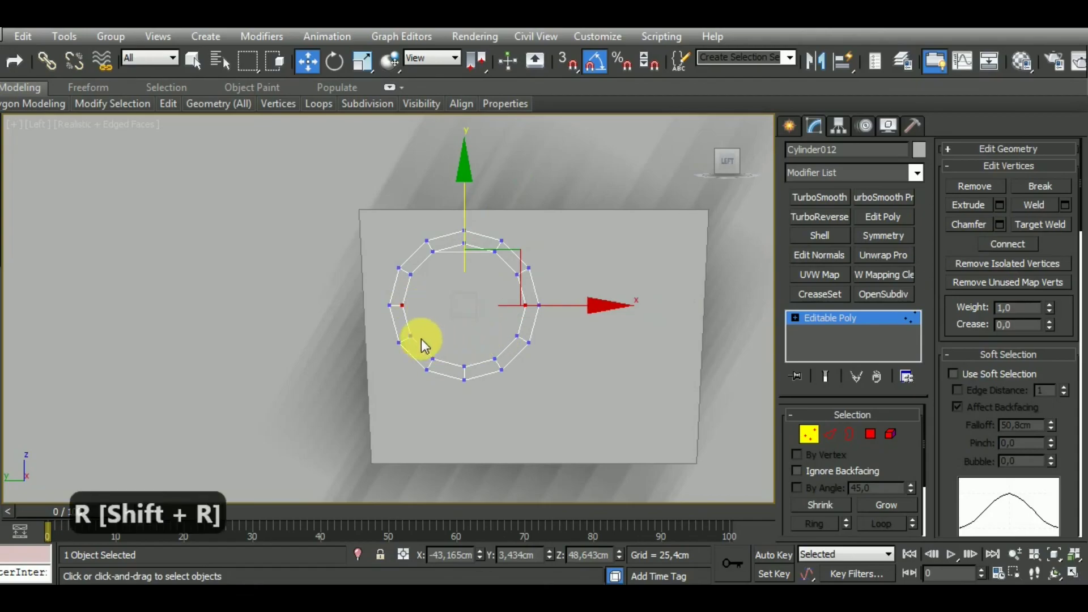
left_click(410, 336)
left_click(517, 336, "ctrl")
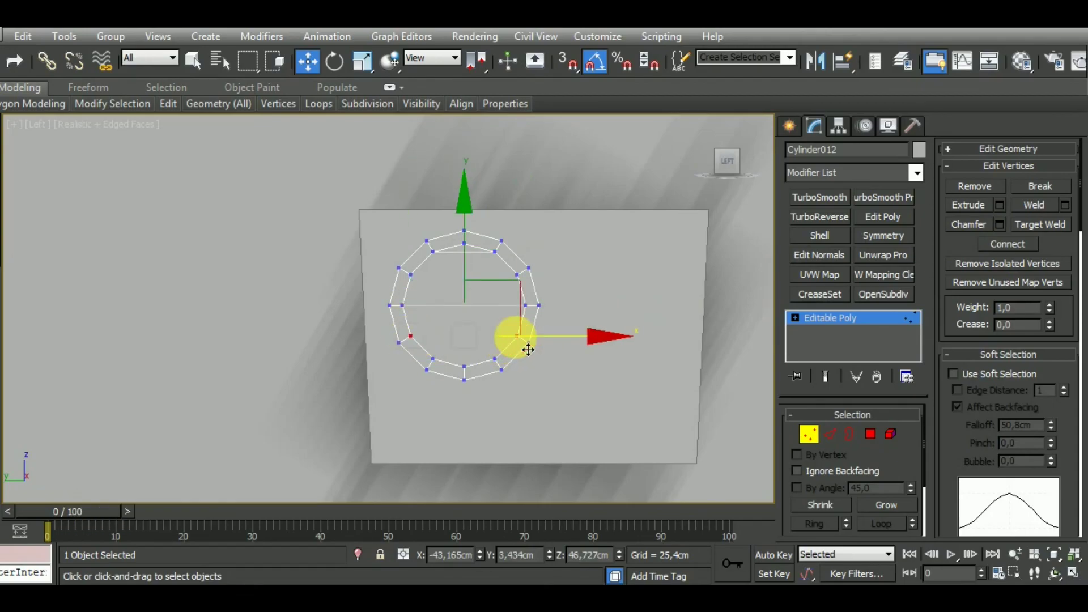
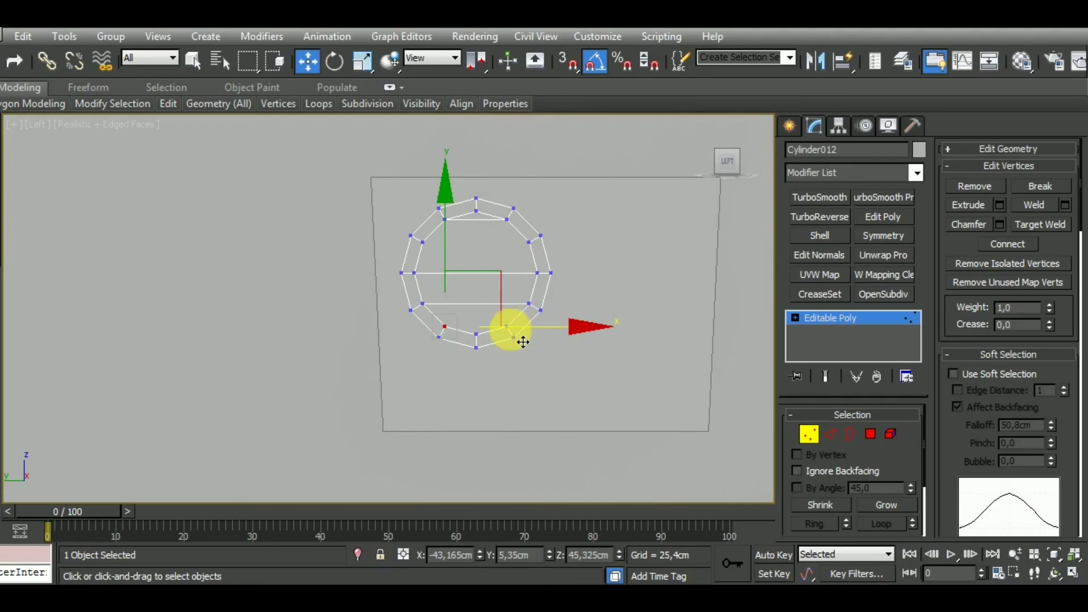
Step: Try extruding the disc face, undo it, and return to vertex editing
left_click(519, 340, "ctrl")
key("shift+e")
key("shift+d")
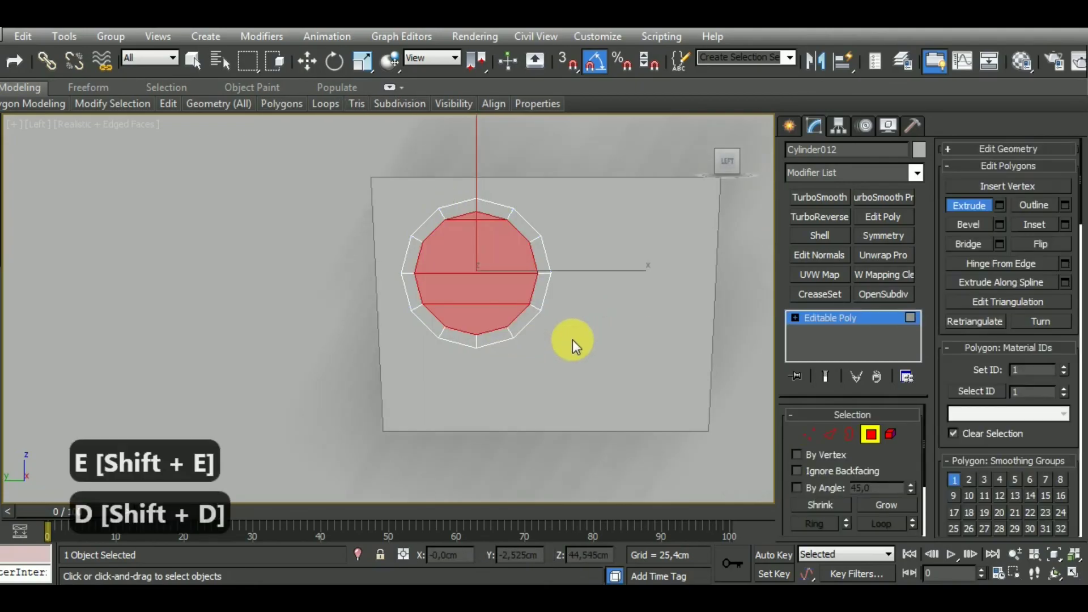
key("ctrl+z")
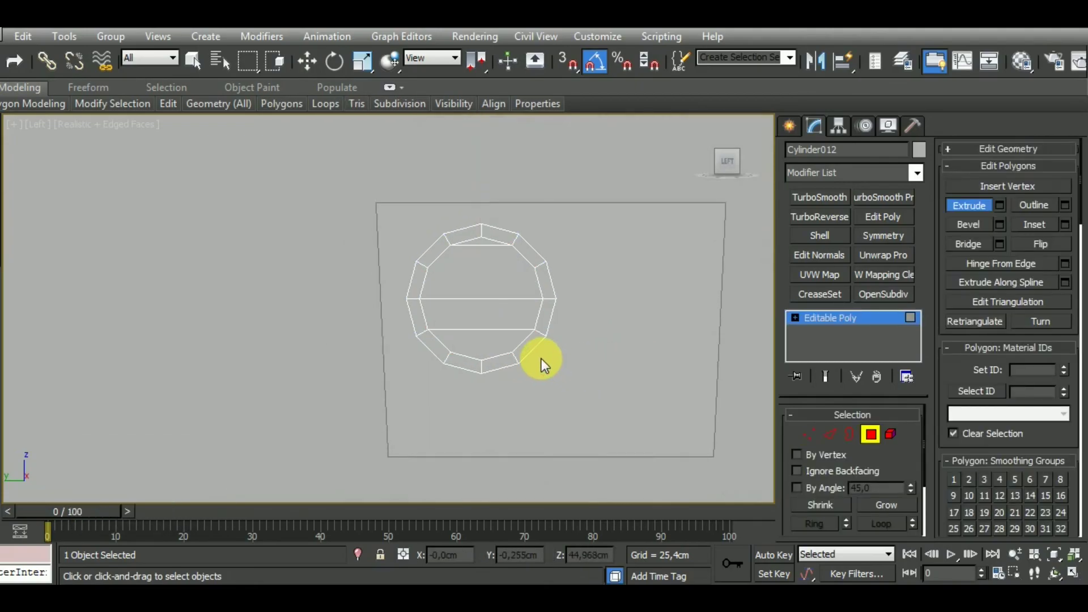
key("ctrl+z")
key("ctrl+z")
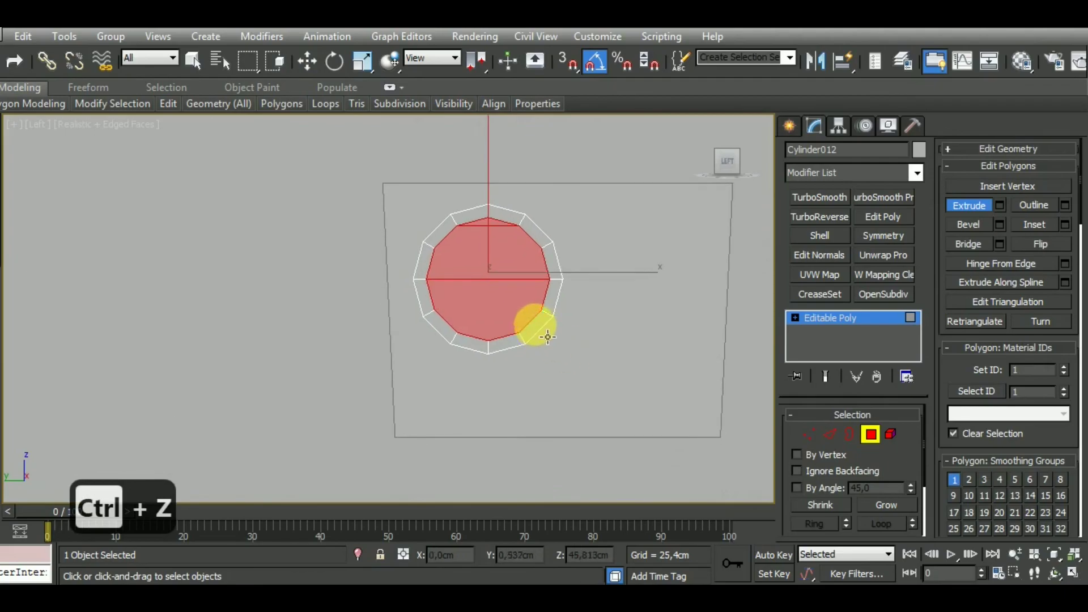
left_click(936, 211)
left_click(586, 336)
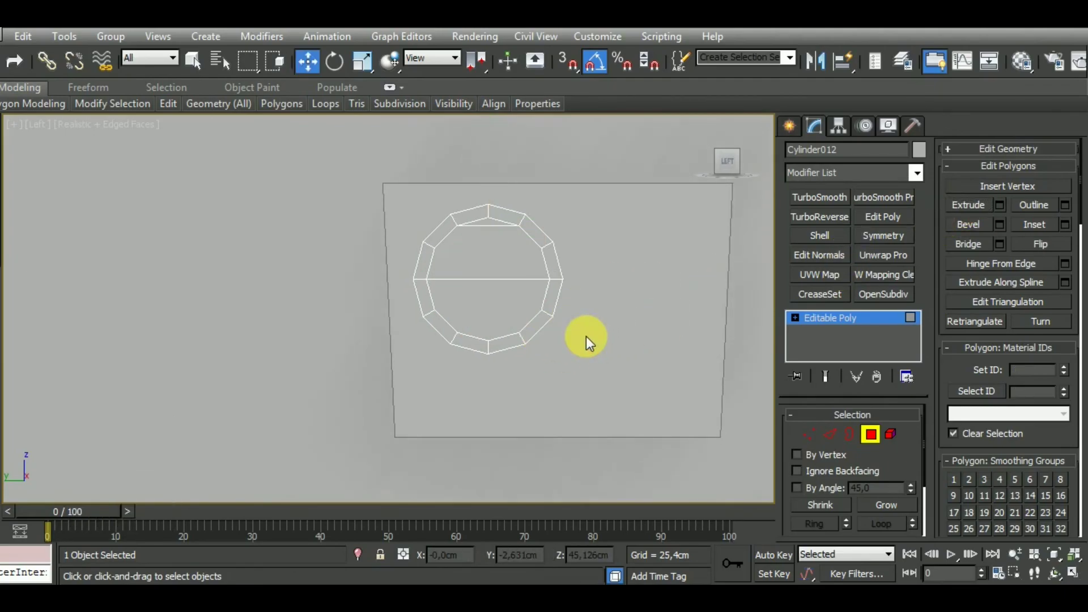
left_click(806, 435)
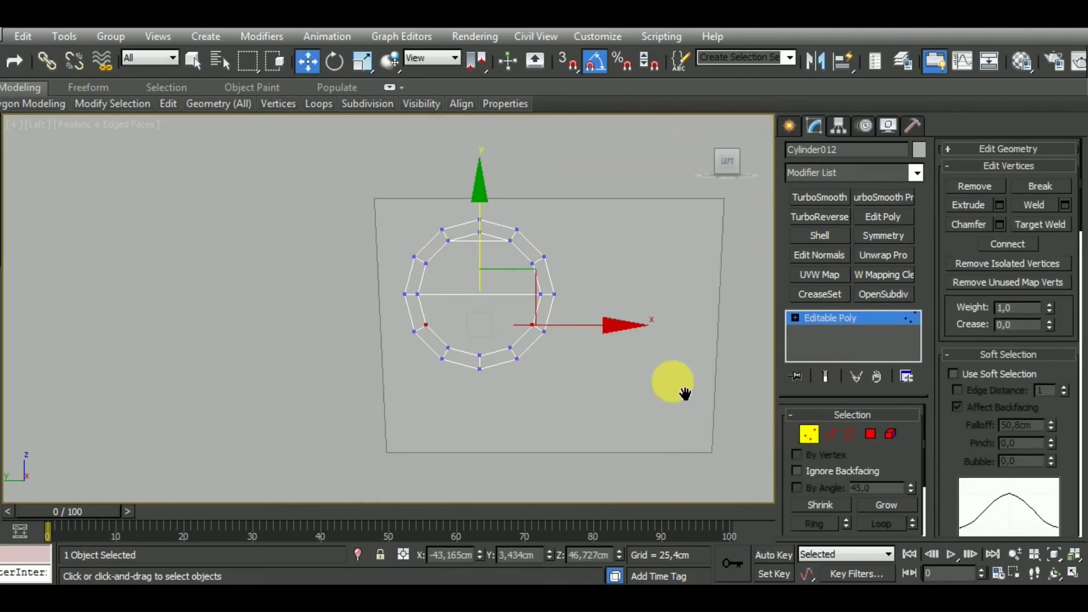
scroll(499, 308, "up", 2)
Step: Connect two opposite rim vertices with a new edge and raise it toward the disc's top
left_click(427, 370)
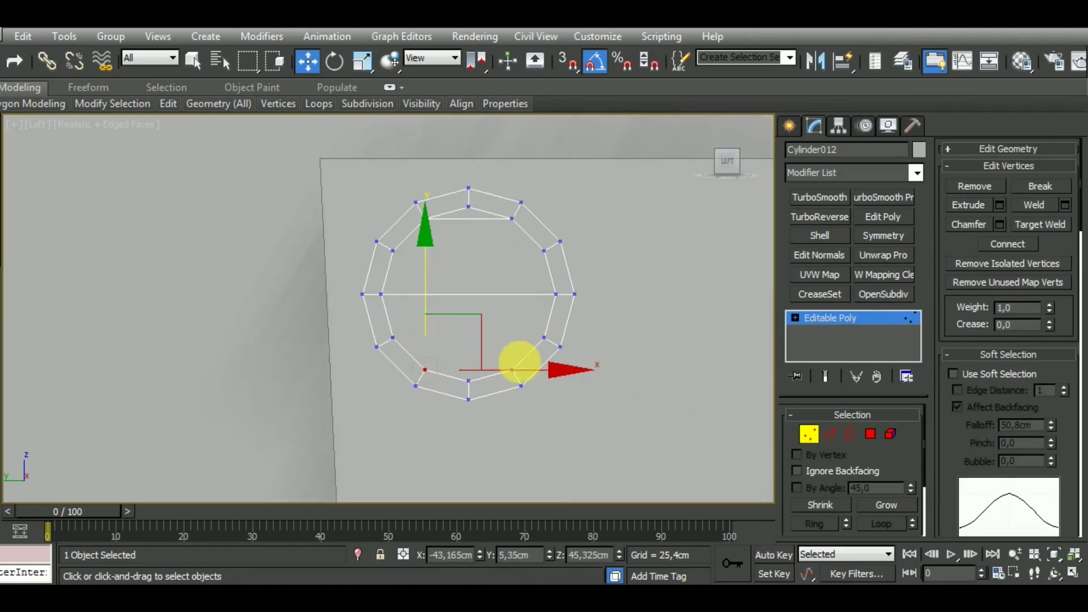
left_click(512, 369, "ctrl")
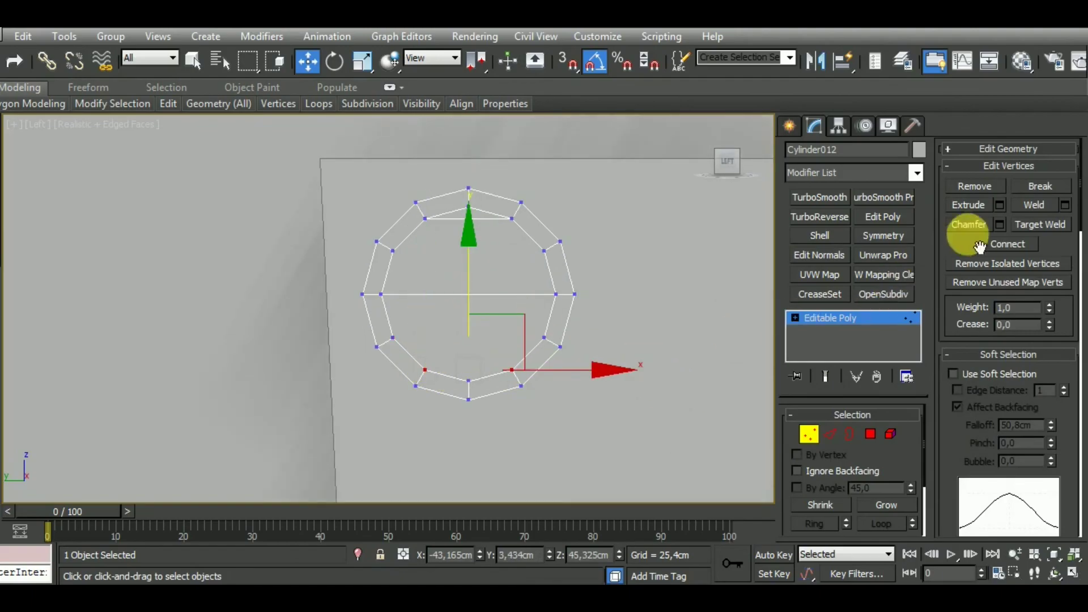
left_click(544, 338)
left_click(393, 339, "ctrl")
key("r")
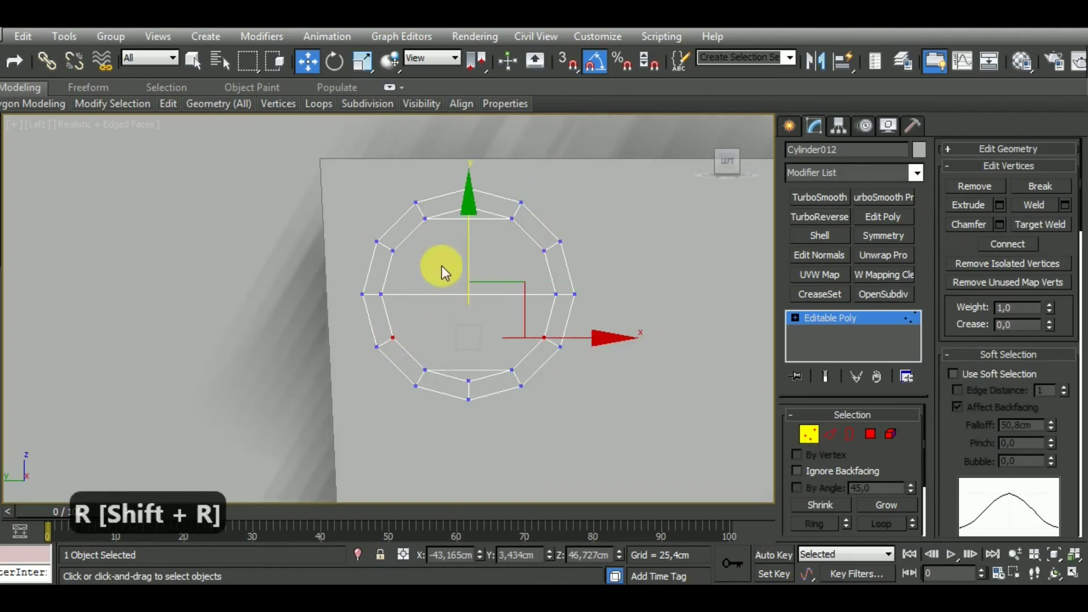
left_click_drag(527, 339, 529, 251)
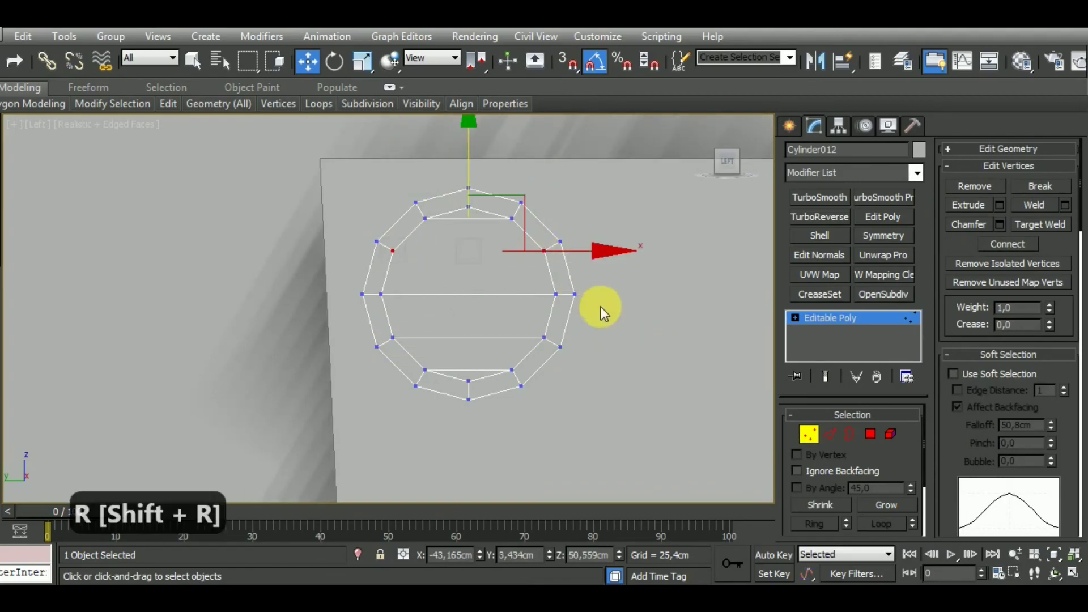
middle_click_drag(600, 307, 611, 320)
Step: Chamfer the three horizontal edges across the cap at 0.425 cm
left_click(830, 434)
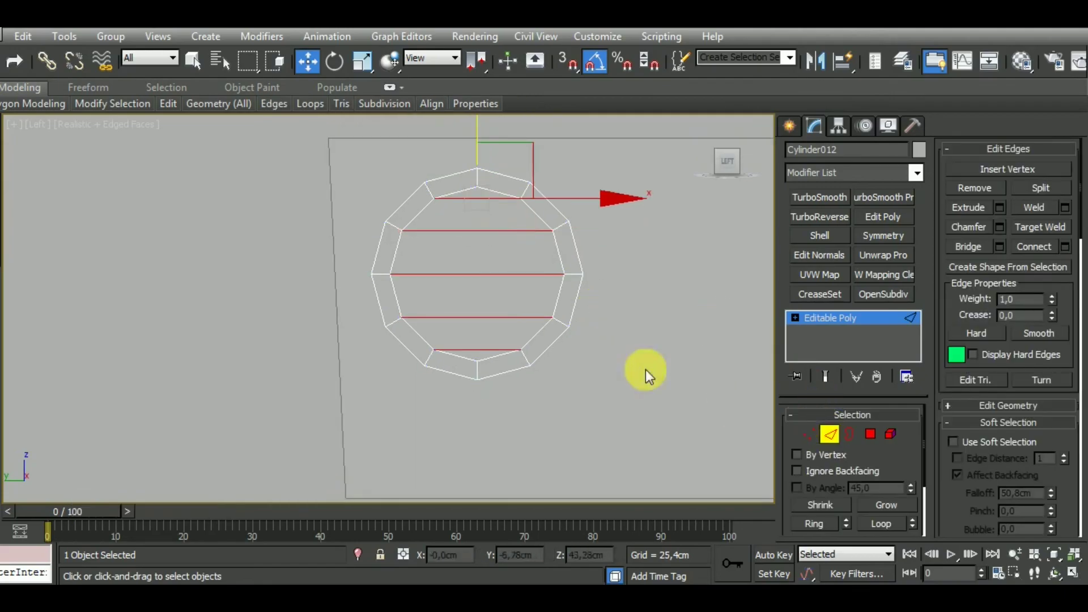
left_click(469, 317)
left_click(461, 274, "ctrl")
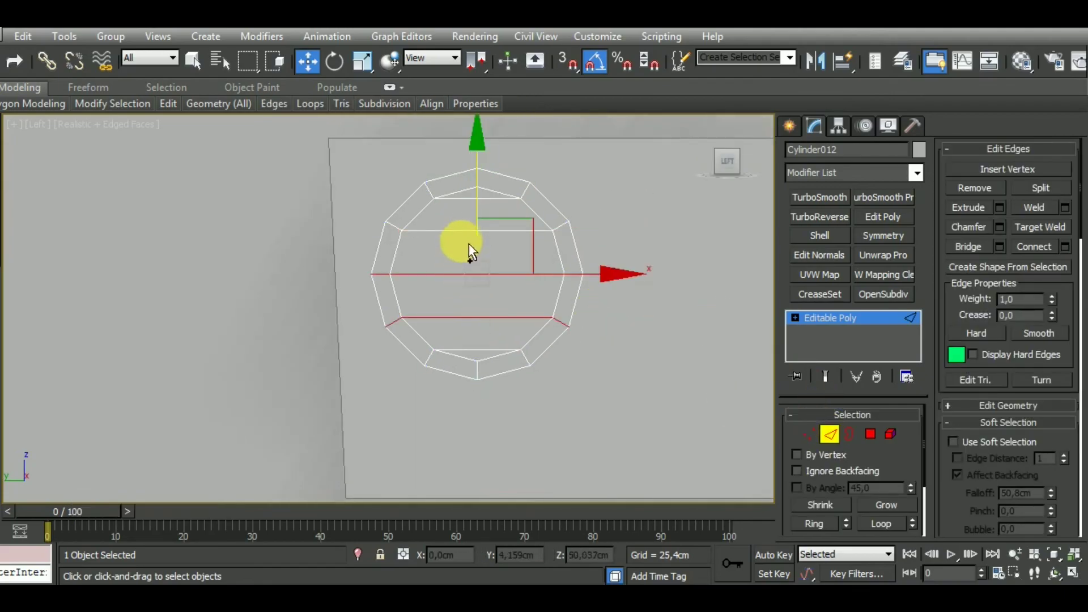
left_click(462, 230, "ctrl")
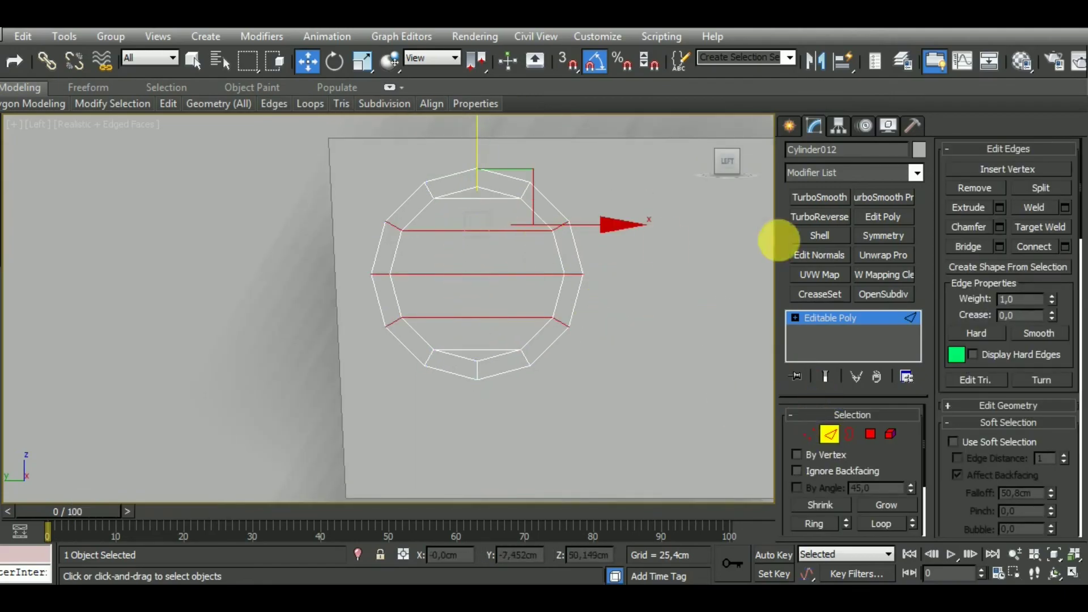
left_click(1000, 225)
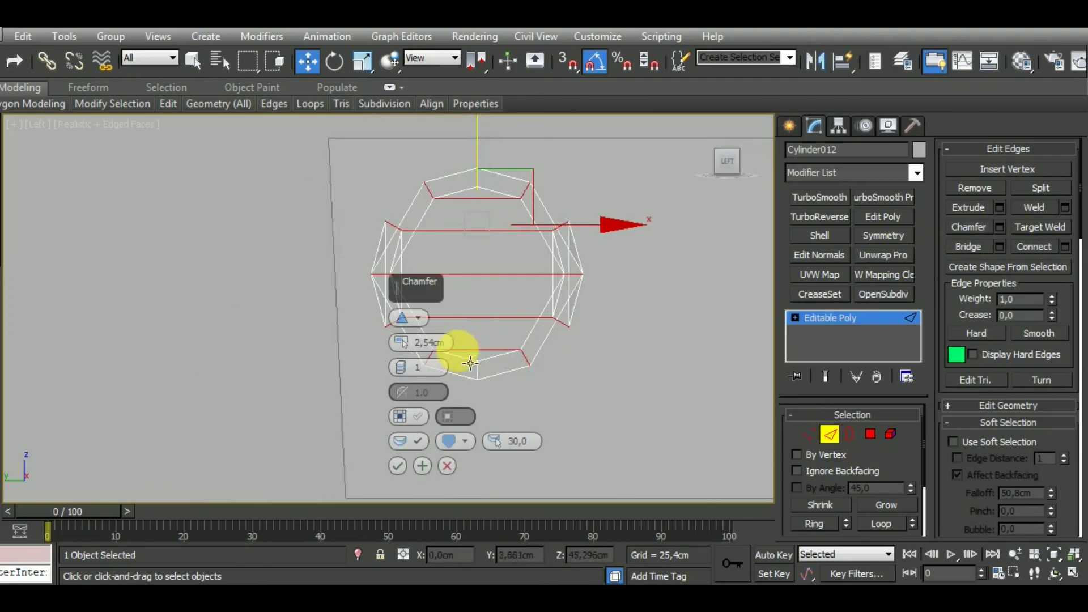
left_click_drag(397, 348, 401, 338)
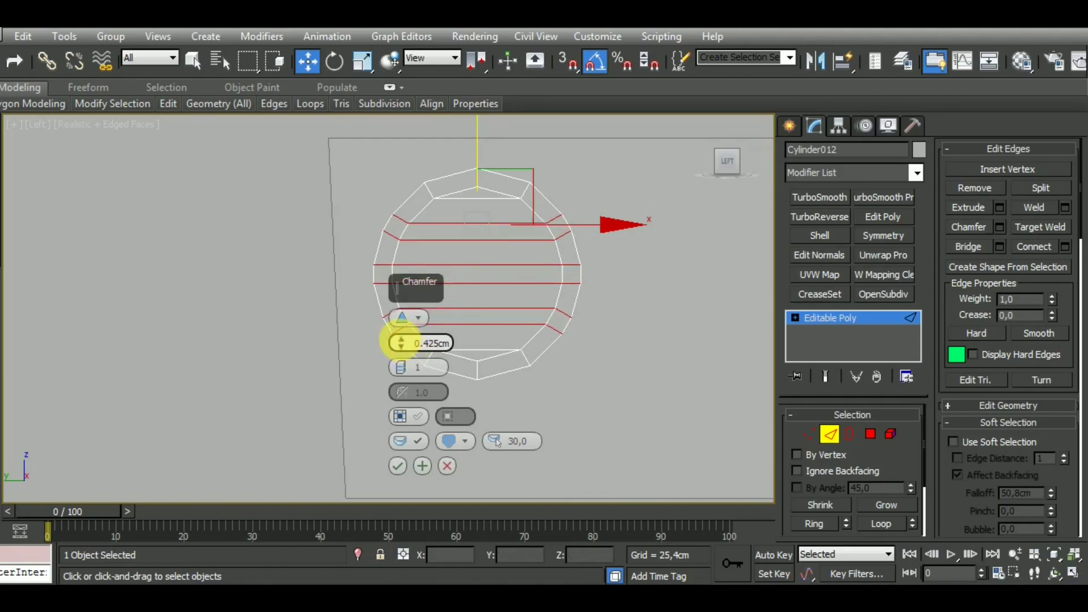
left_click(397, 466)
Step: Bevel the three thin strips inward by -0.373 cm with zero outline, then leave polygon mode
left_click(870, 434)
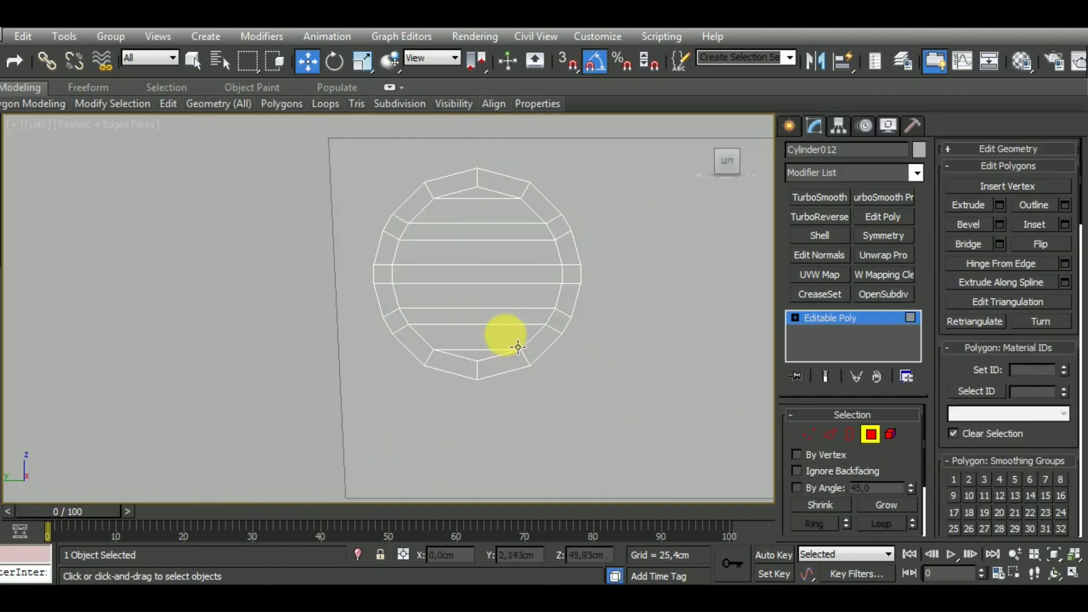
left_click(498, 316)
left_click(498, 274, "ctrl")
left_click(498, 231, "ctrl")
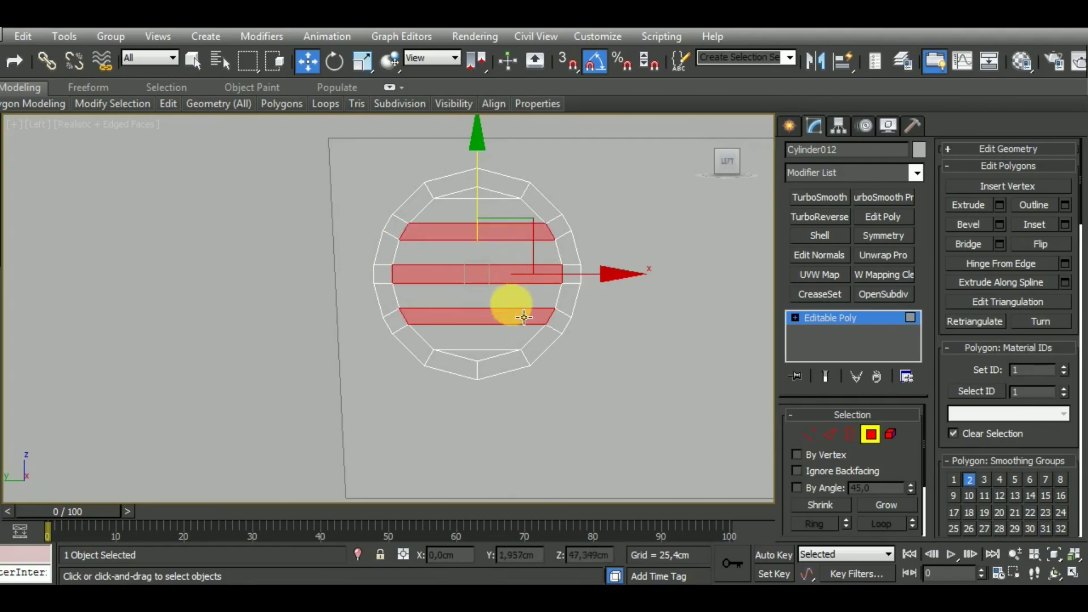
mouse_move(559, 340)
middle_mouse_down("alt")
mouse_move(626, 369)
mouse_move(505, 327)
middle_mouse_up("alt")
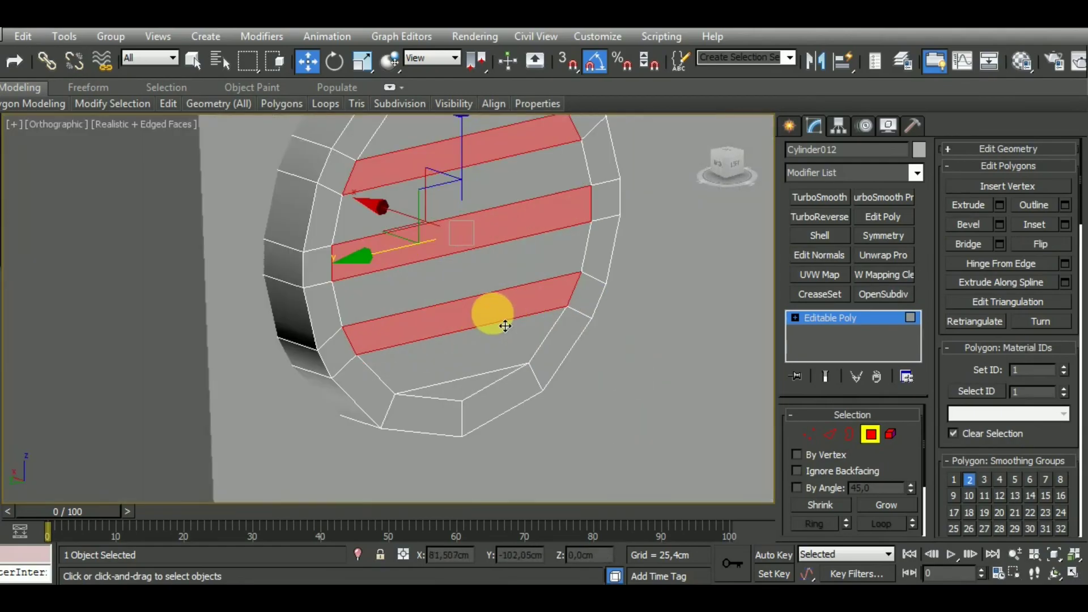
key("b")
left_click_drag(401, 368, 405, 370)
right_click(402, 367)
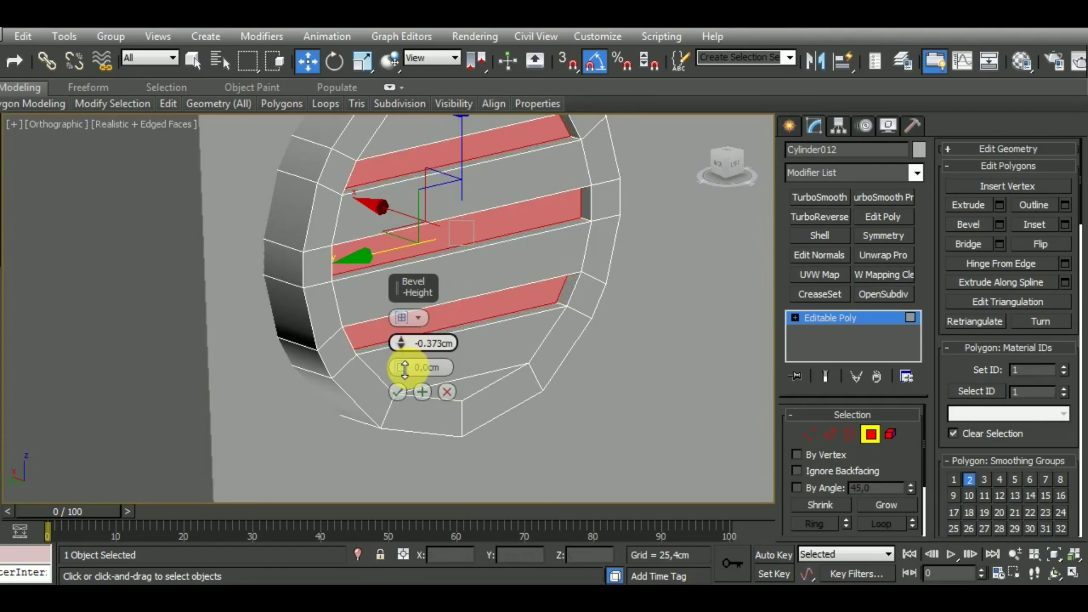
left_click(397, 391)
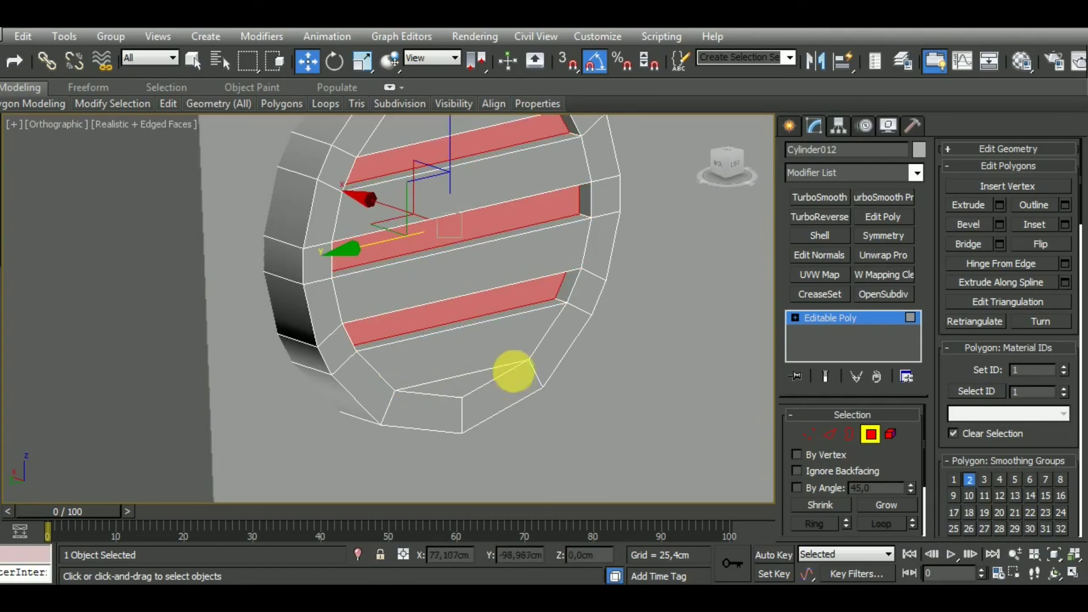
scroll(513, 370, "down", 2)
middle_click_drag(513, 369, 507, 322)
left_click(871, 434)
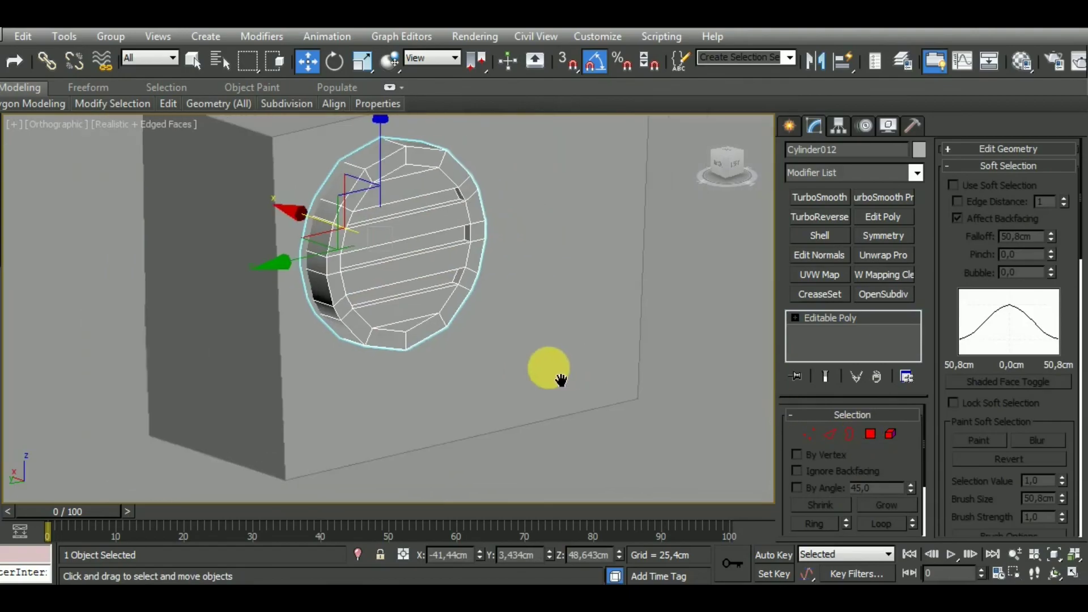
Step: Draw a small test cylinder beside the disc, then undo it
key("l")
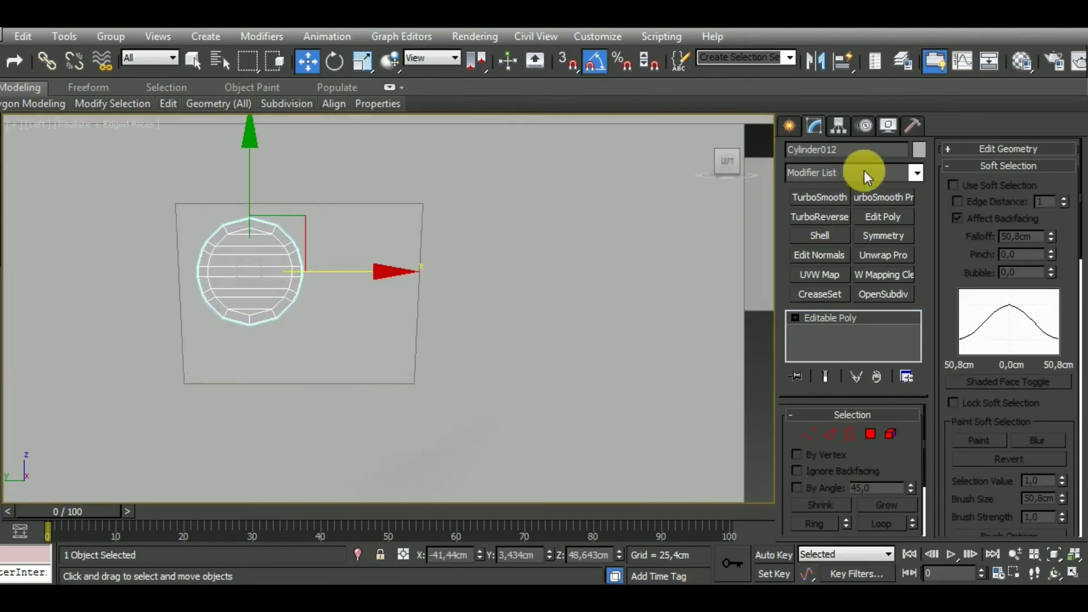
left_click(794, 135)
left_click(821, 269)
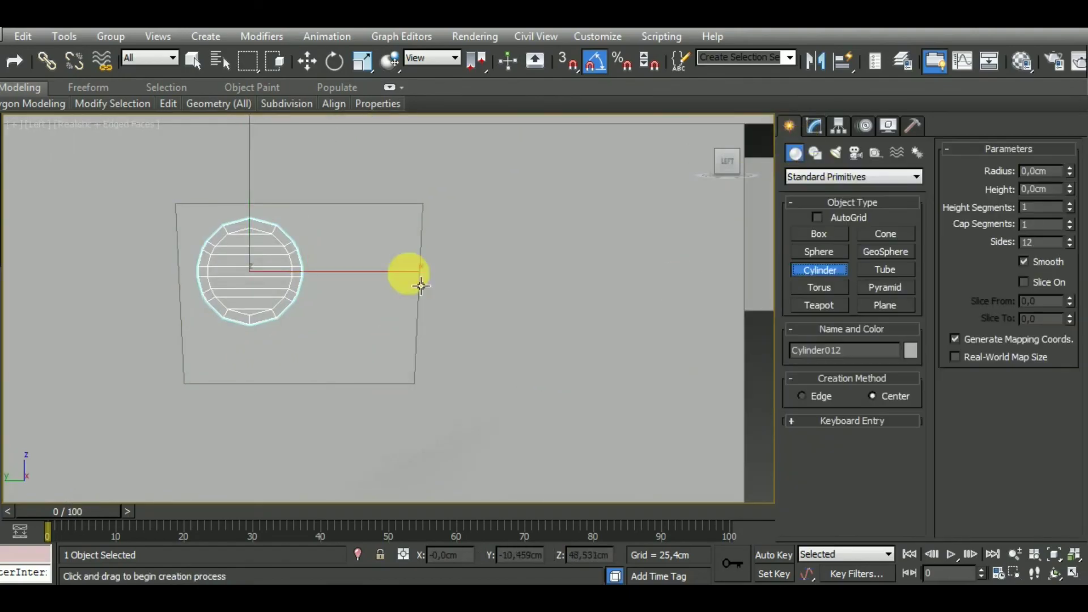
left_click_drag(414, 246, 429, 255)
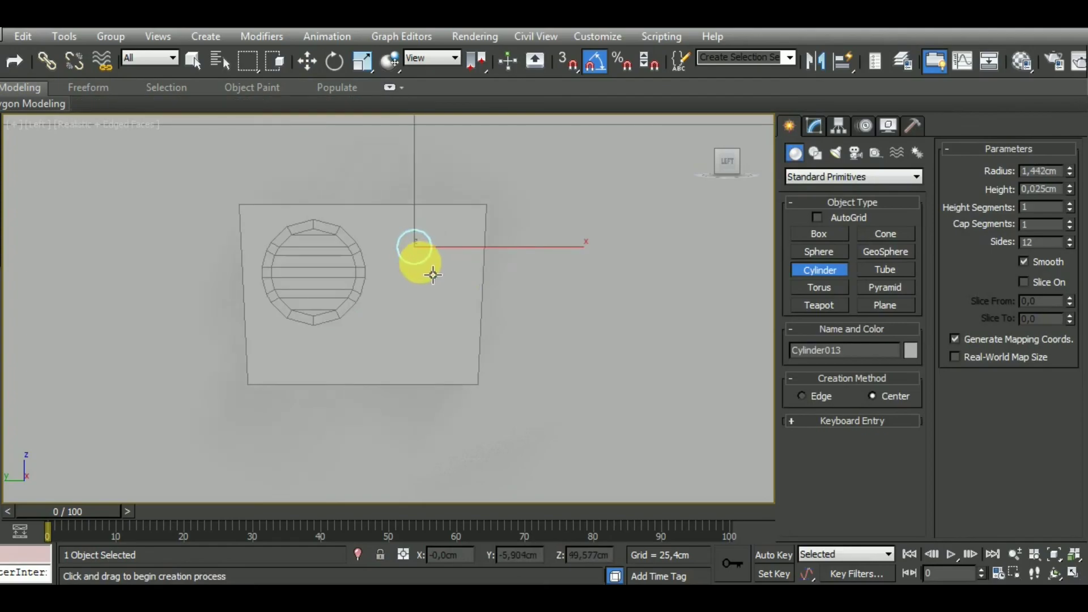
key("ctrl+z")
left_click(307, 60)
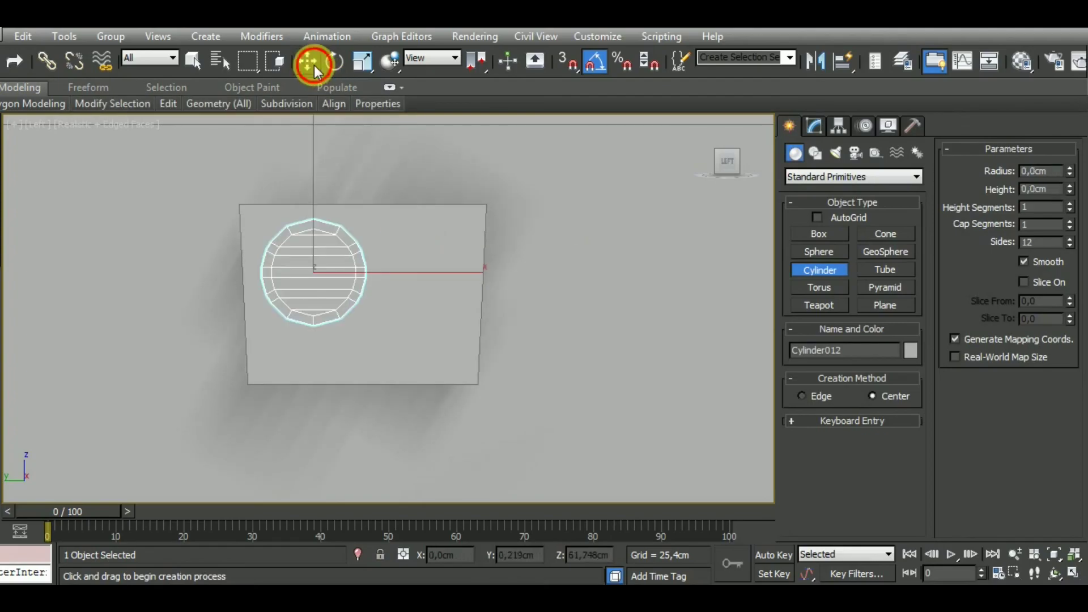
Step: Switch the viewport to wireframe and settle on the Left view
key("f")
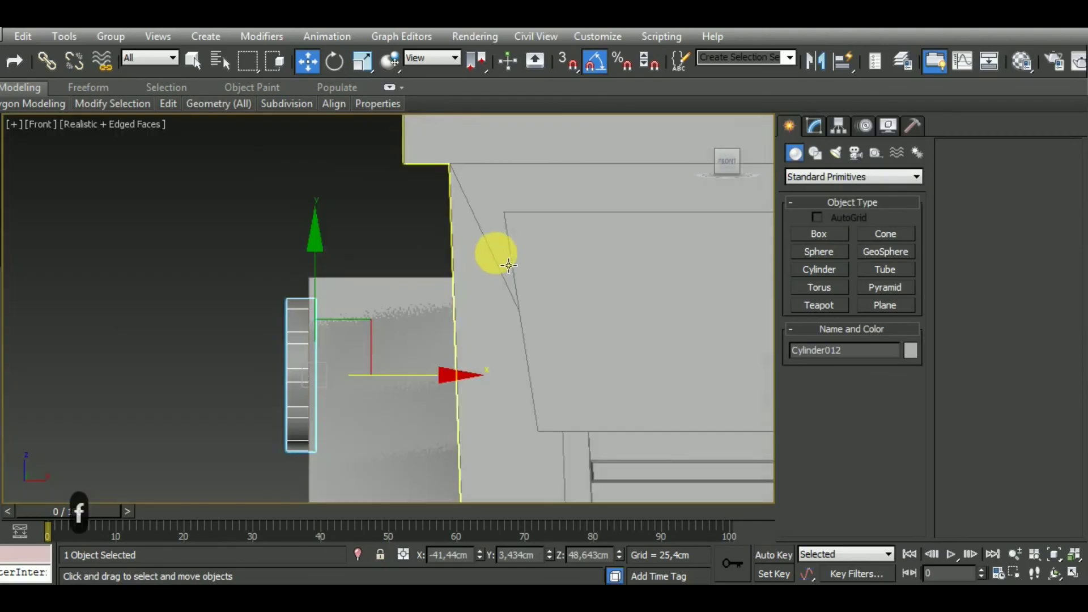
scroll(496, 252, "up", 2)
scroll(454, 280, "up", 2)
key("F3")
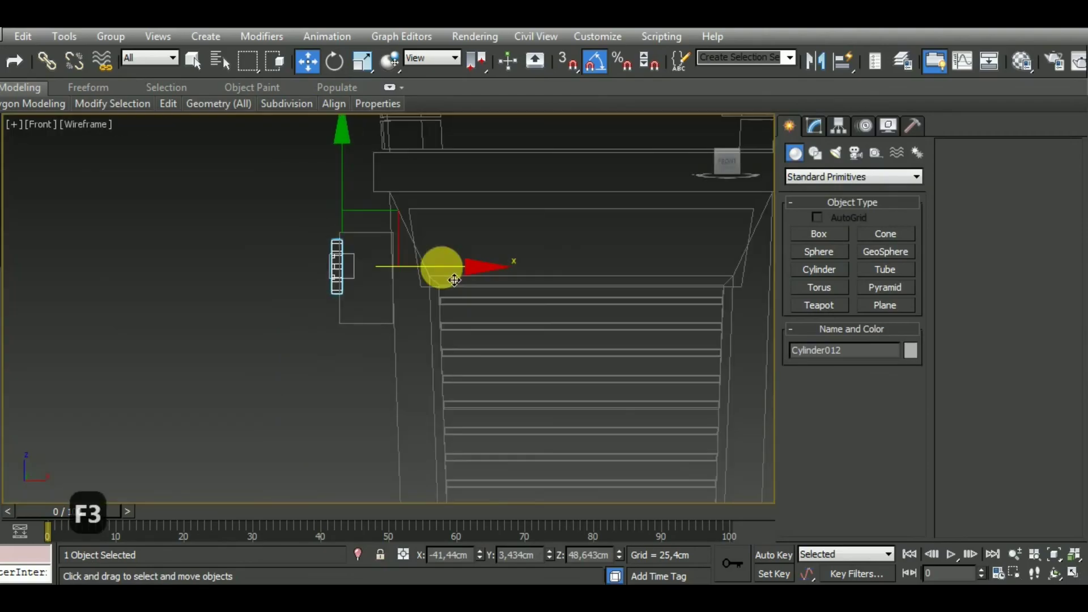
scroll(453, 282, "up", 2)
scroll(452, 287, "up", 2)
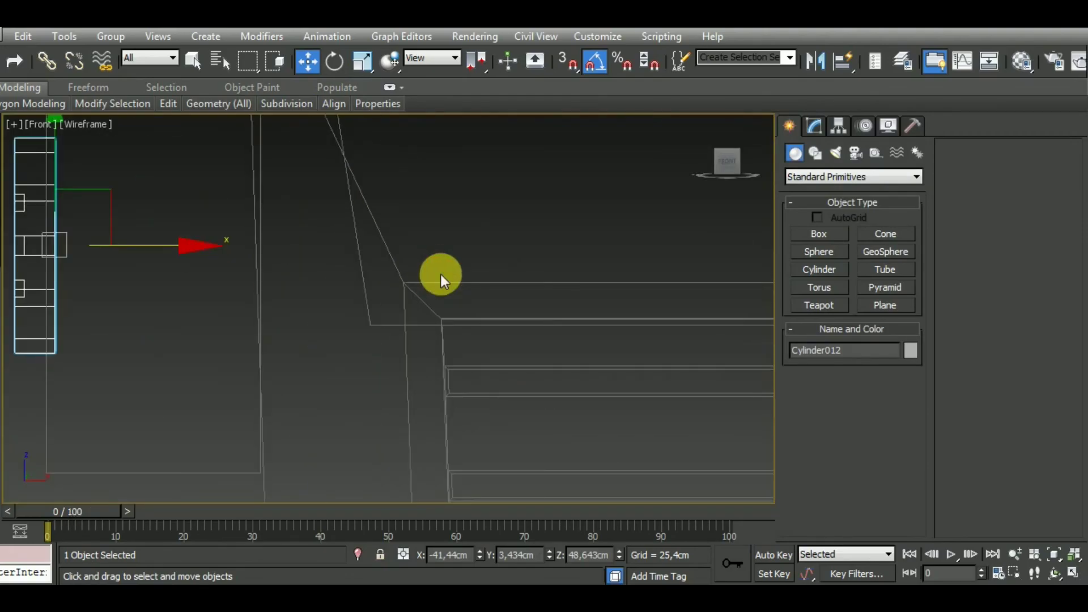
scroll(441, 274, "down", 2)
scroll(443, 273, "down", 3)
scroll(445, 273, "down", 1)
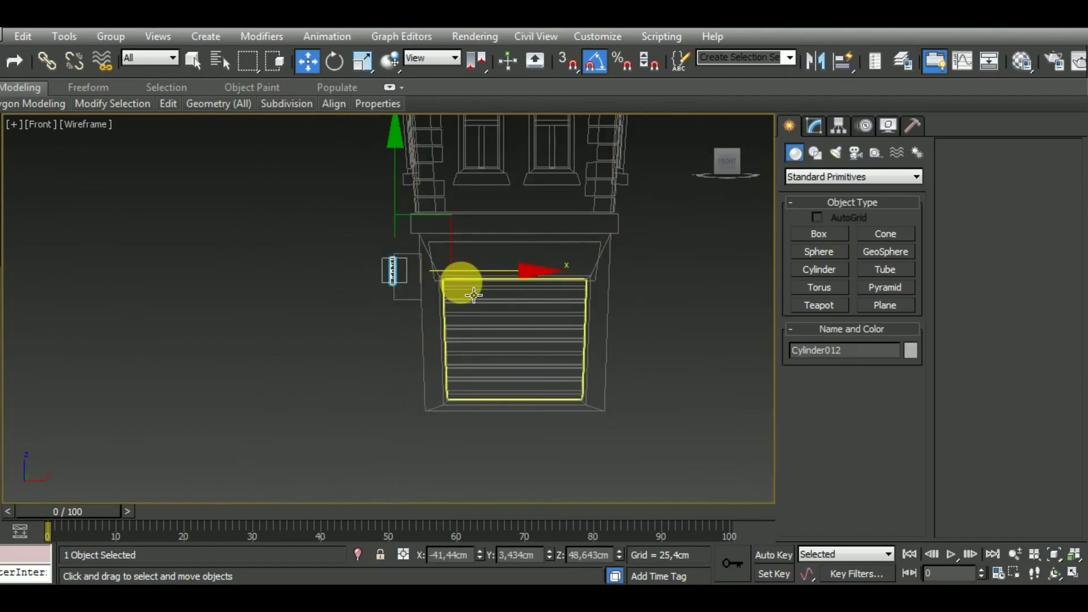
key("l")
scroll(359, 287, "up", 3)
scroll(362, 286, "down", 3)
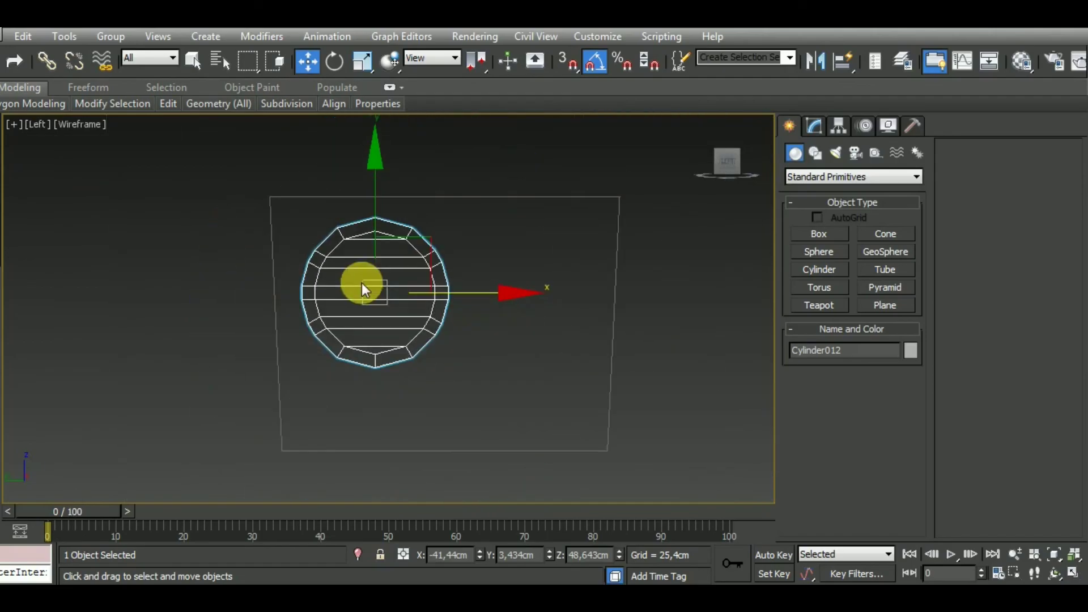
Step: Draw a small cylinder on the box front and slide it flush against the box face
left_click(820, 272)
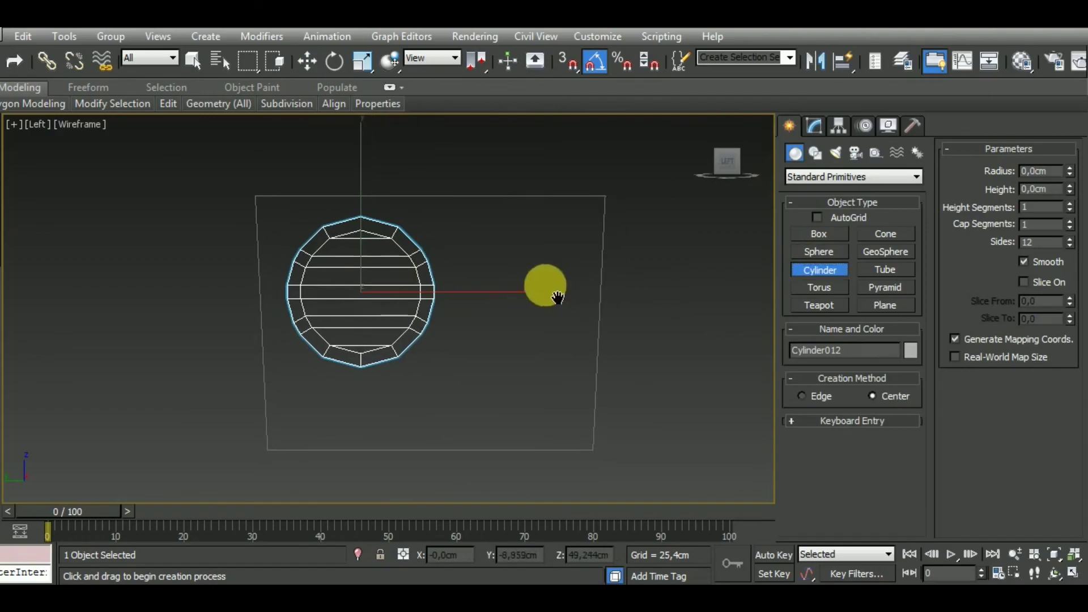
middle_click_drag(558, 284, 510, 275)
left_click_drag(469, 261, 489, 283)
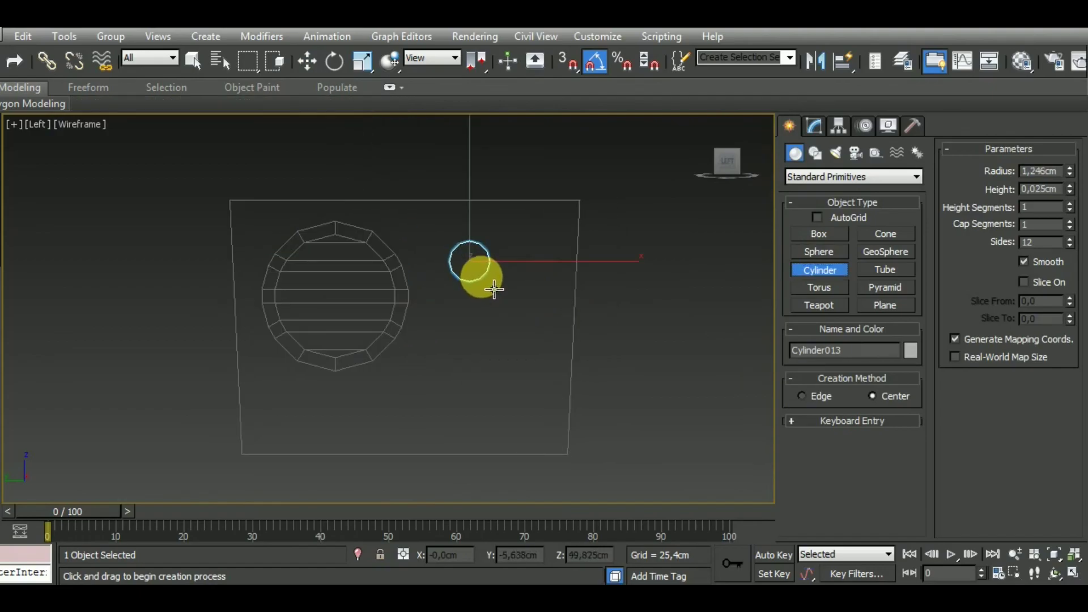
left_click(311, 63)
key("f")
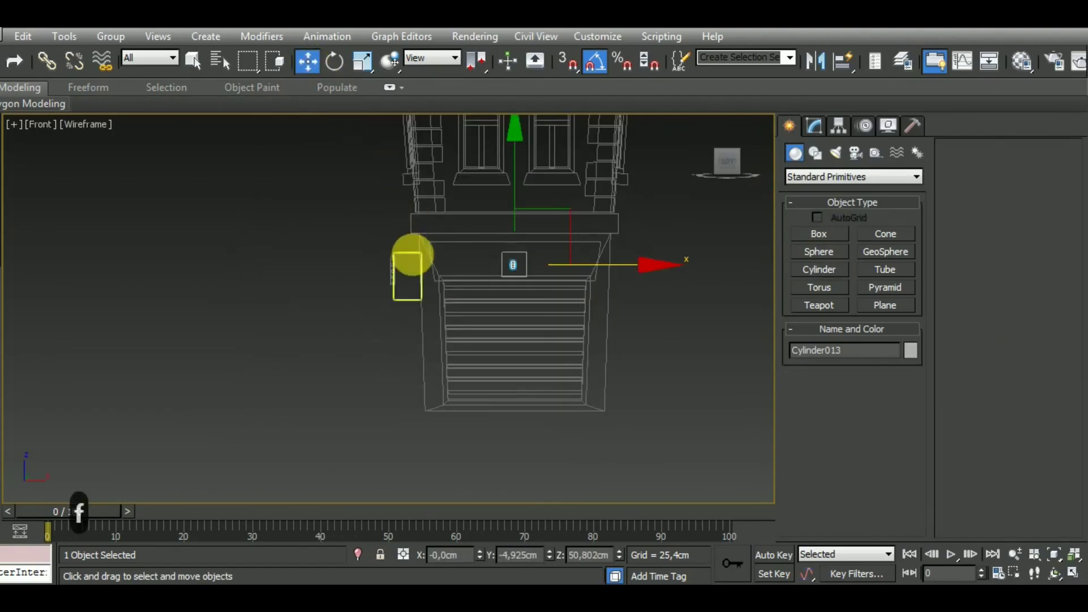
middle_click_drag(408, 253, 421, 259)
left_click_drag(577, 279, 408, 266)
scroll(408, 267, "up", 5)
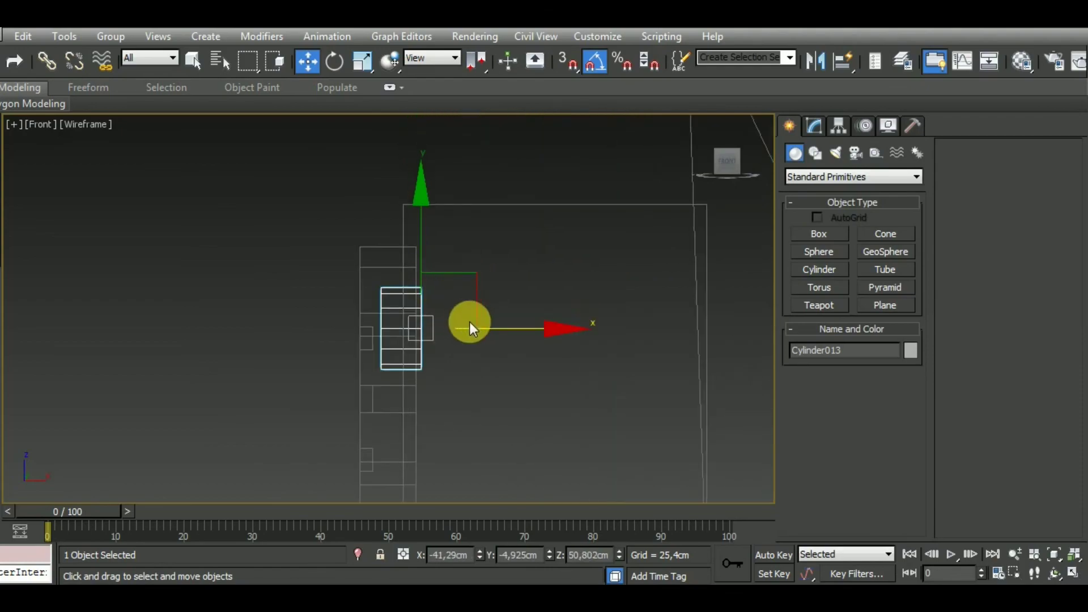
left_click_drag(504, 343, 492, 340)
Step: Set the cylinder's height to 0,783cm in the Modify panel
left_click(843, 177)
left_click(816, 128)
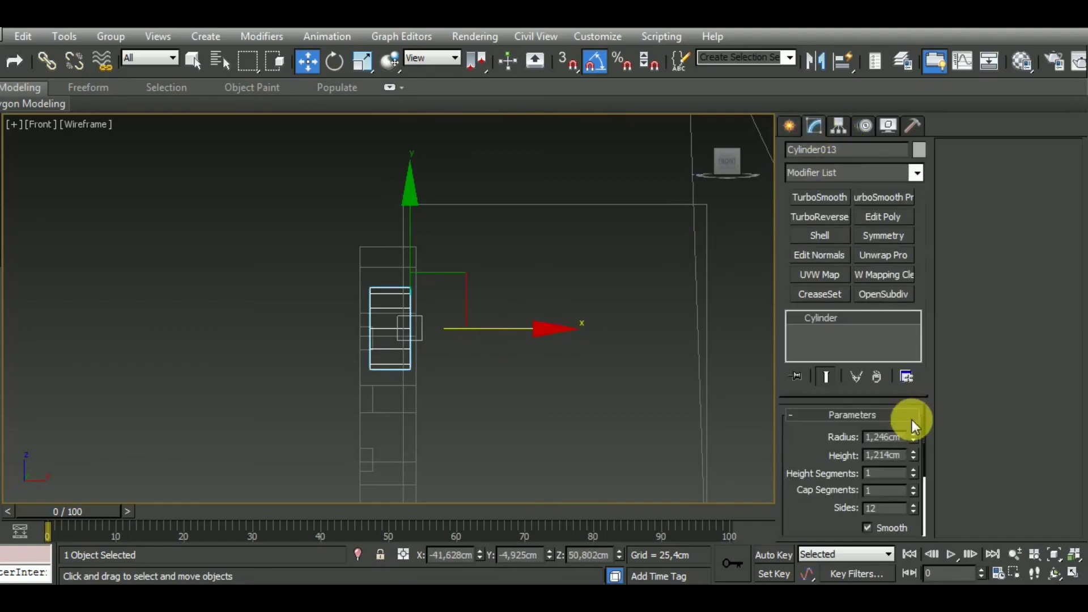
left_click_drag(912, 456, 914, 479)
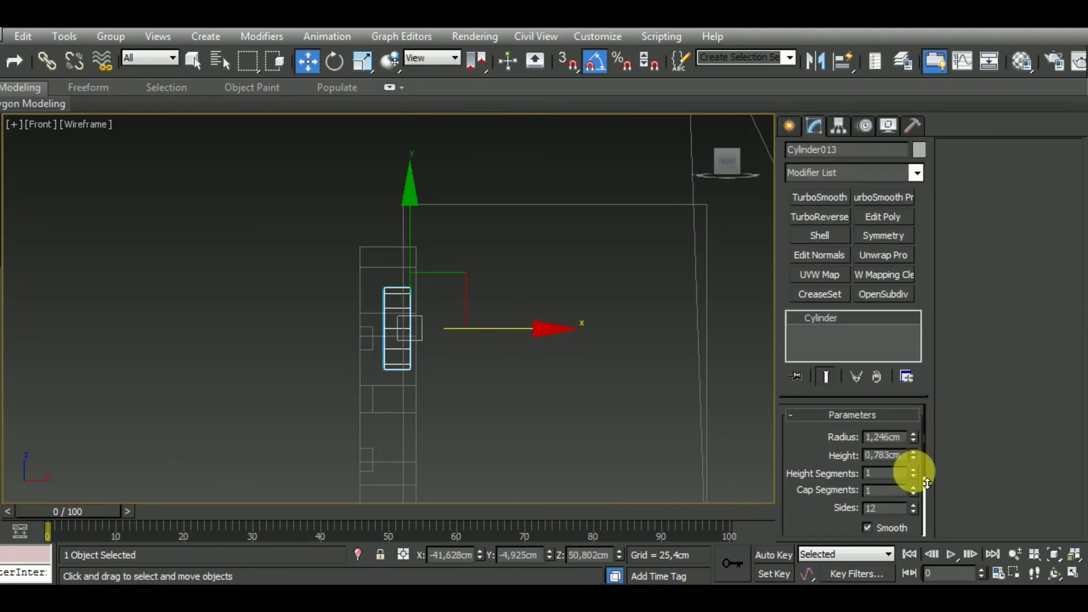
middle_click_drag(578, 370, 573, 342)
Step: Shift-drag a copy of the knob to the right and check both knobs from the Left view
key("l")
key("F3")
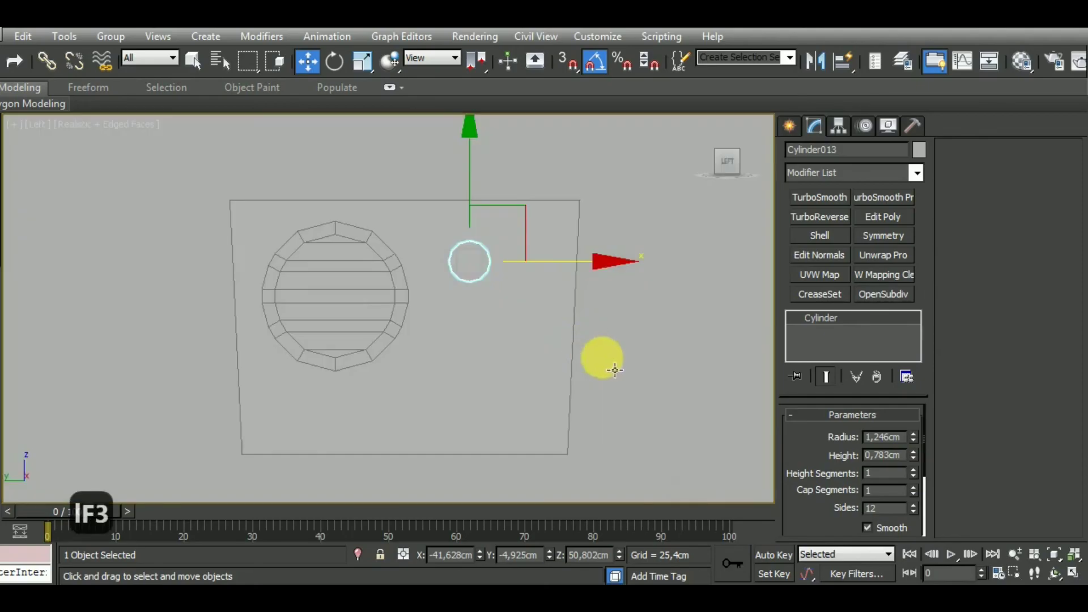
left_click_drag(564, 285, 630, 284, "shift")
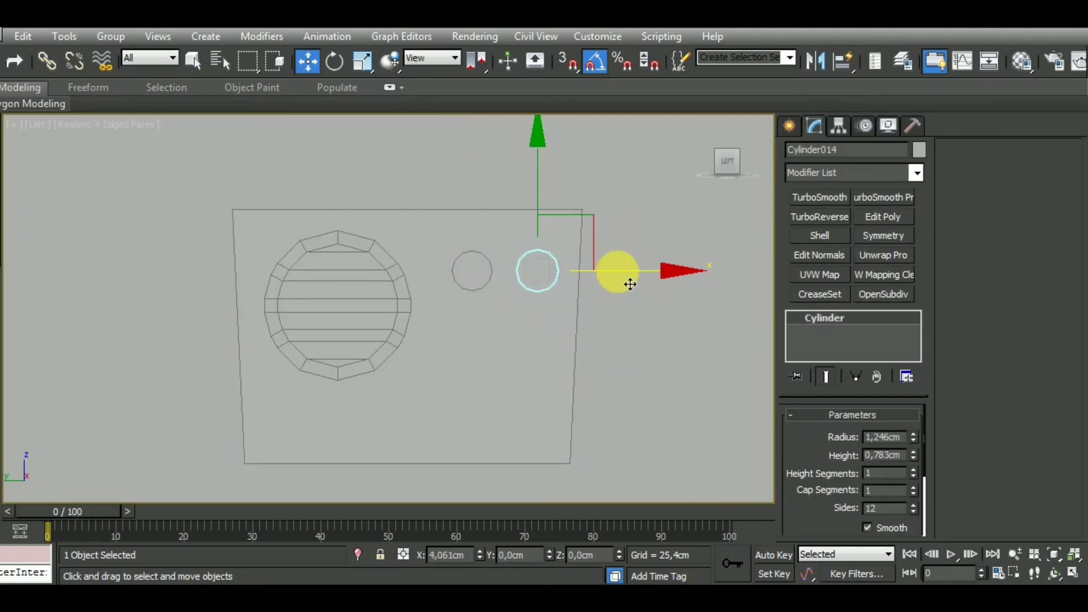
left_click(532, 376)
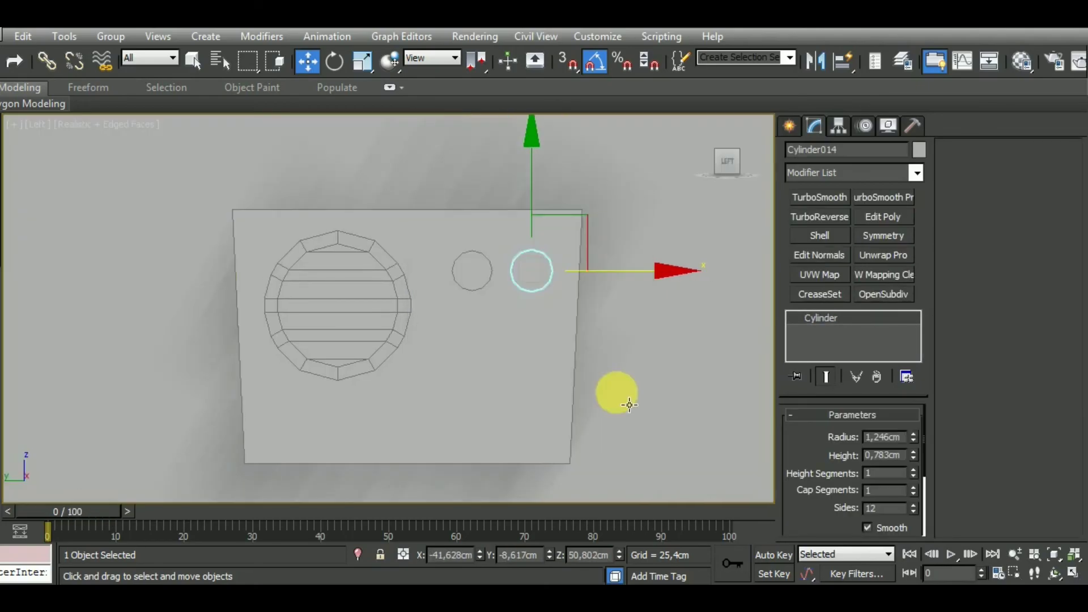
mouse_move(615, 388)
middle_mouse_down("alt")
mouse_move(549, 418)
mouse_move(544, 434)
middle_mouse_up("alt")
key("l")
key("F3")
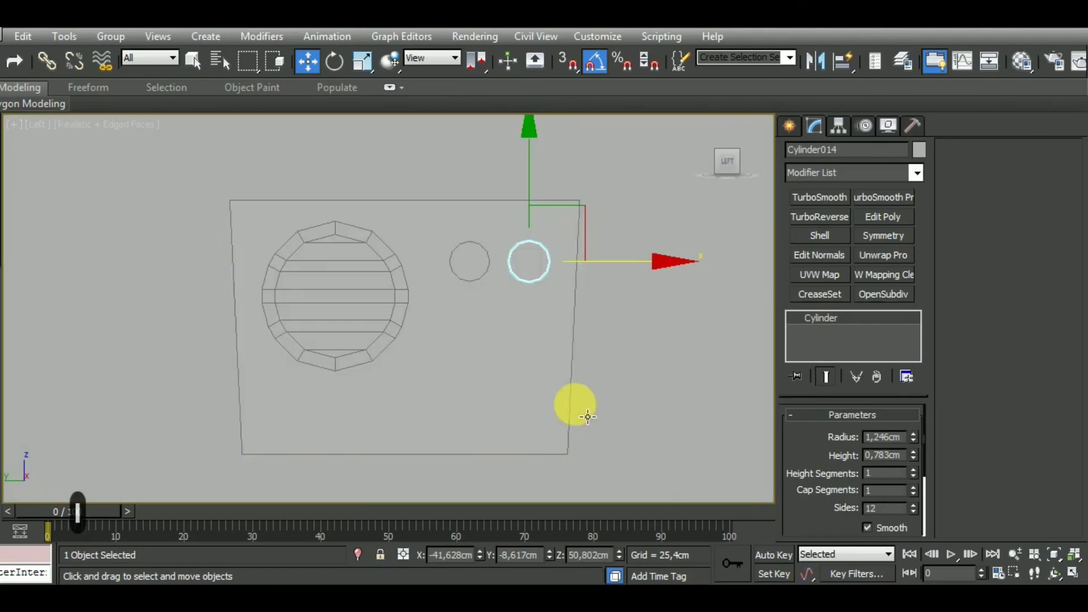
scroll(501, 389, "down", 3)
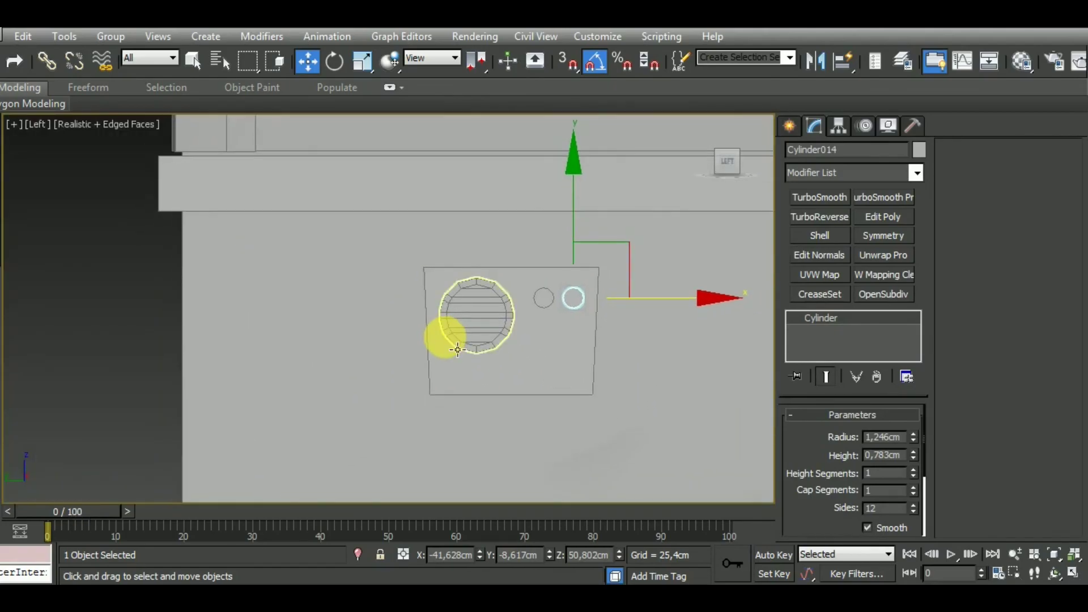
scroll(417, 283, "up", 2)
scroll(426, 316, "down", 2)
scroll(426, 315, "down", 4)
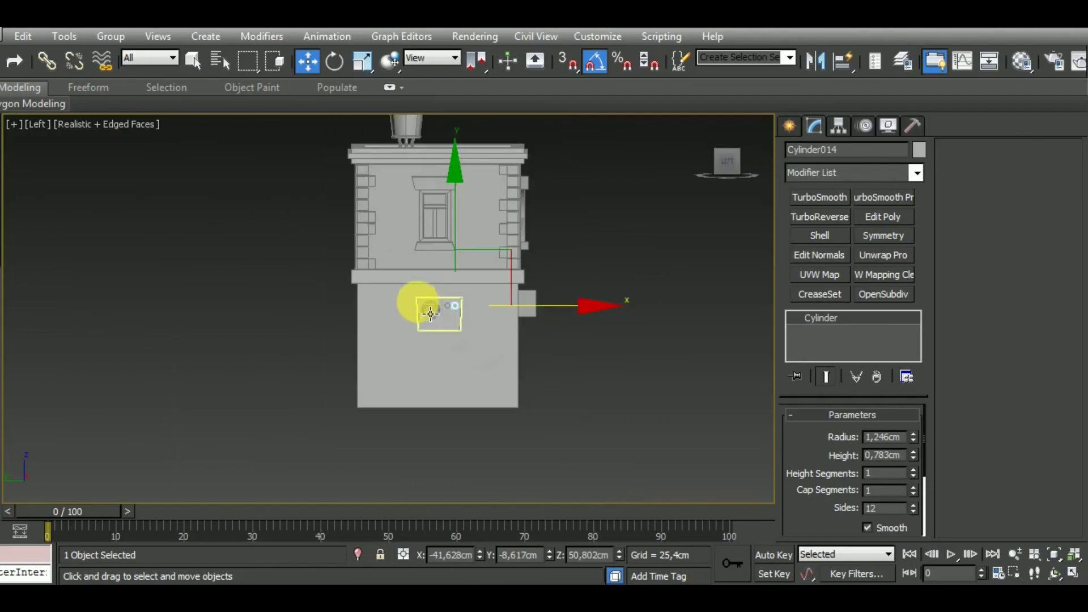
scroll(426, 304, "up", 2)
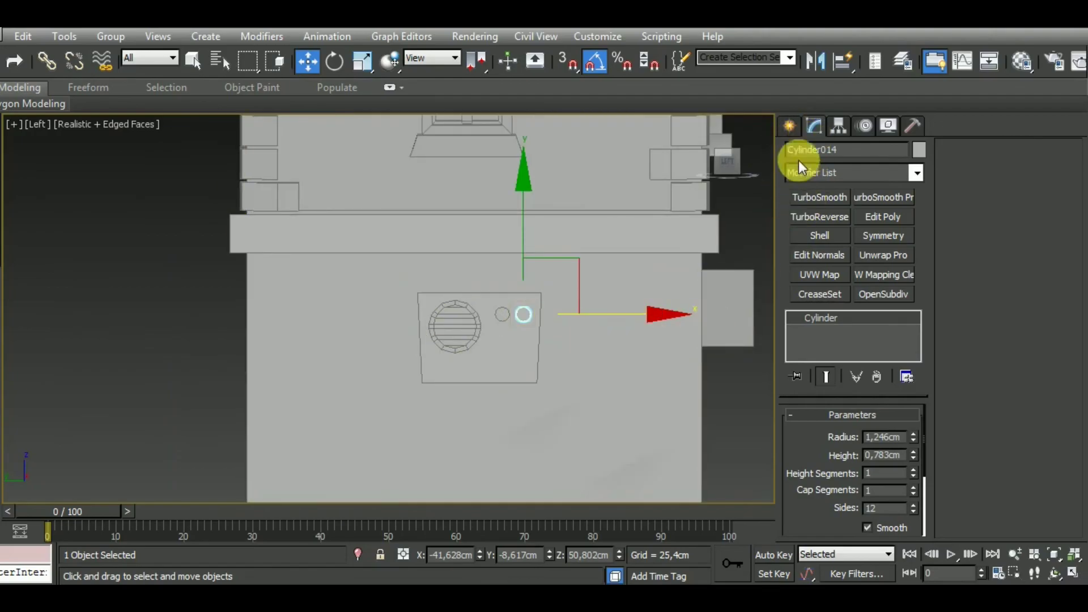
Step: Draw a Line spline from the box's left side across and up to the ledge
left_click(790, 125)
left_click(816, 159)
left_click(819, 248)
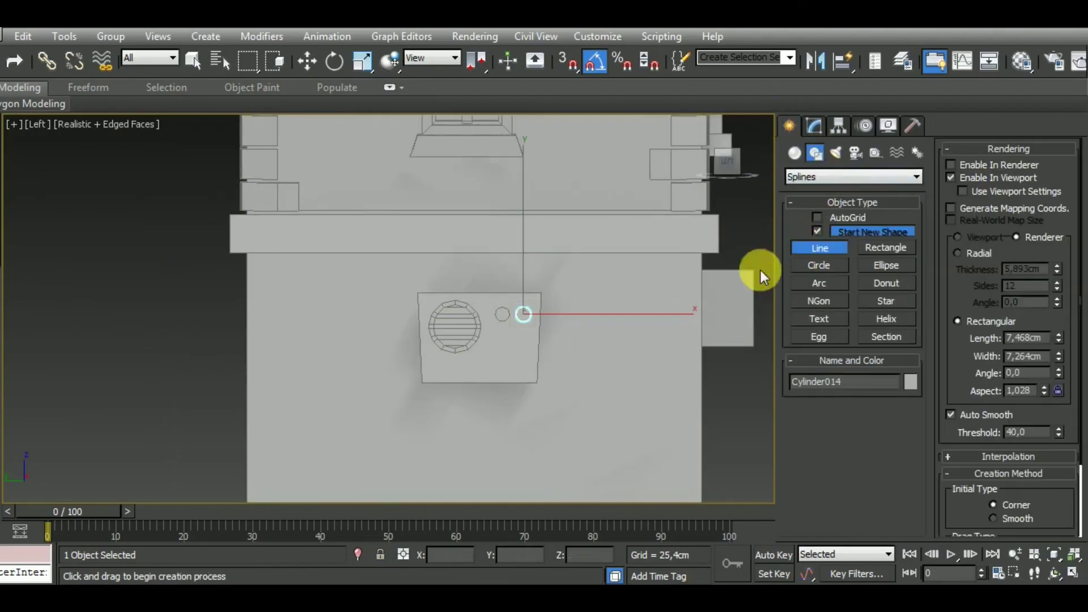
middle_click_drag(385, 352, 493, 385)
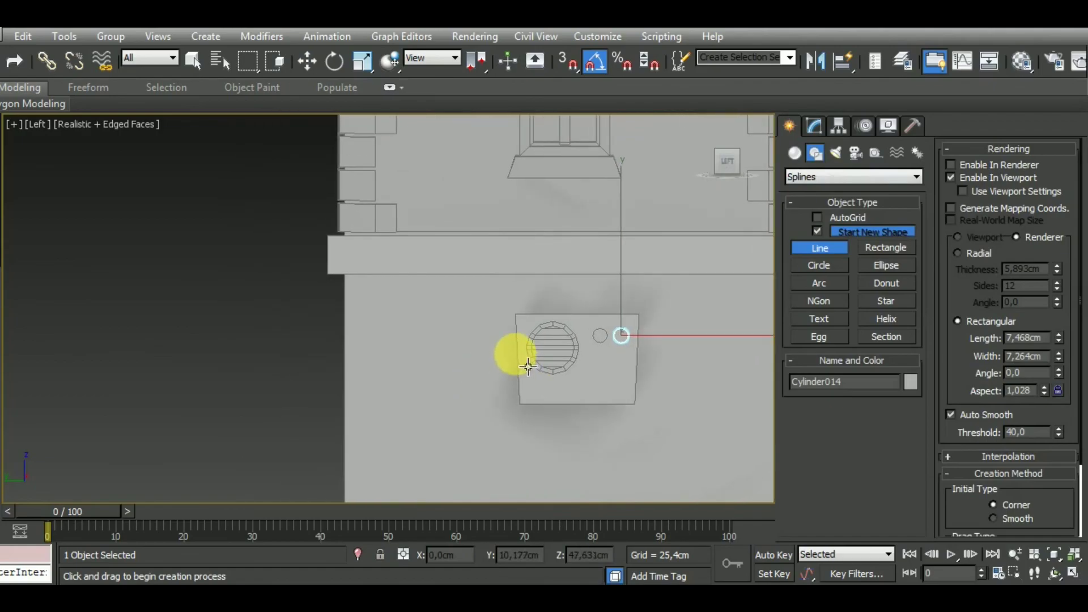
left_click(527, 368)
left_click(498, 357)
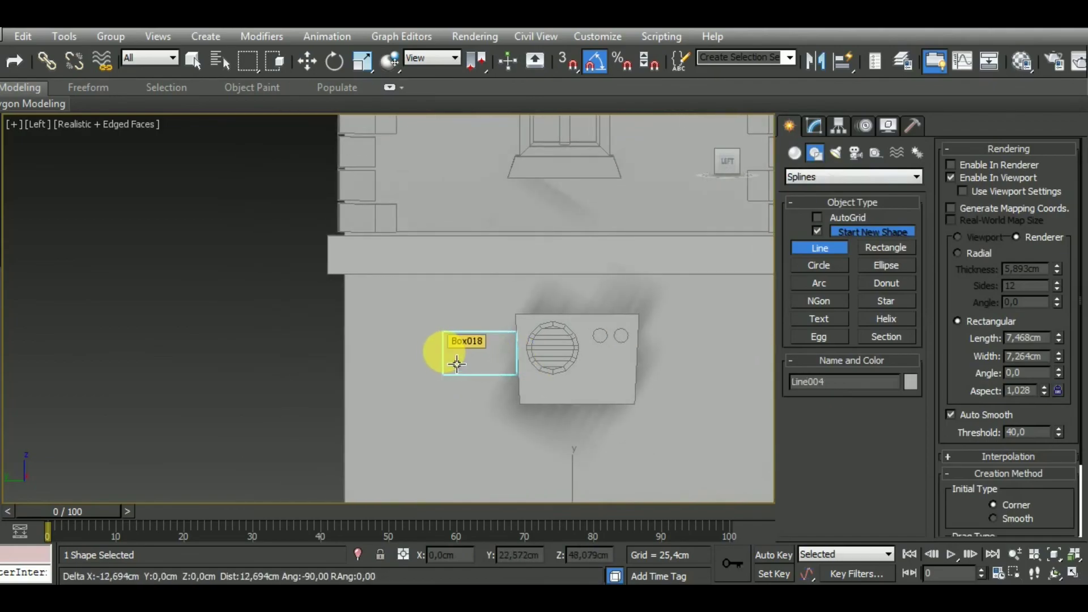
left_click(457, 364)
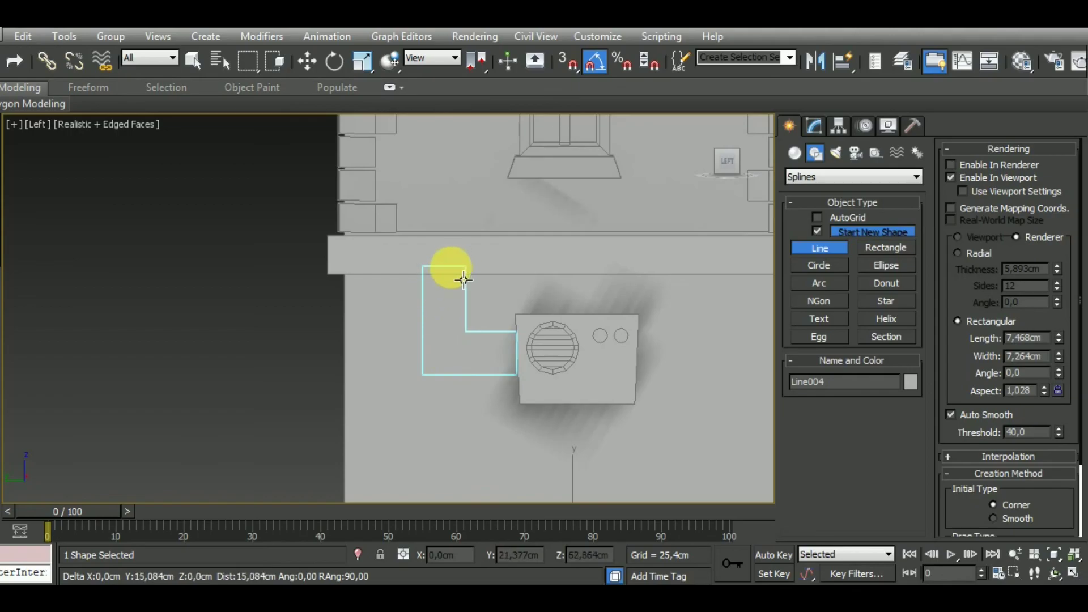
left_click(463, 273)
right_click(578, 335)
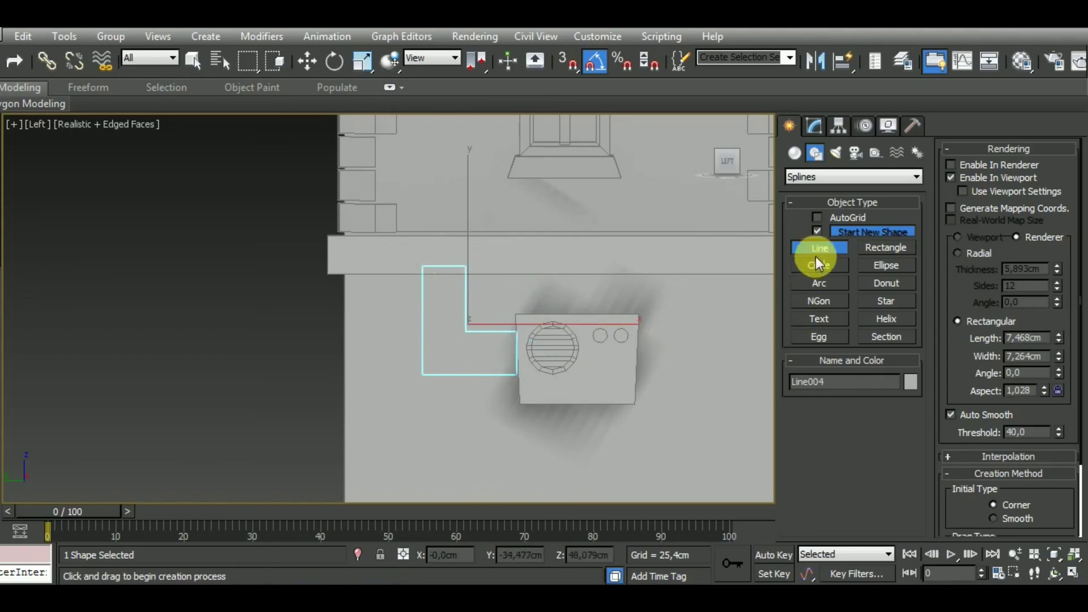
left_click(812, 133)
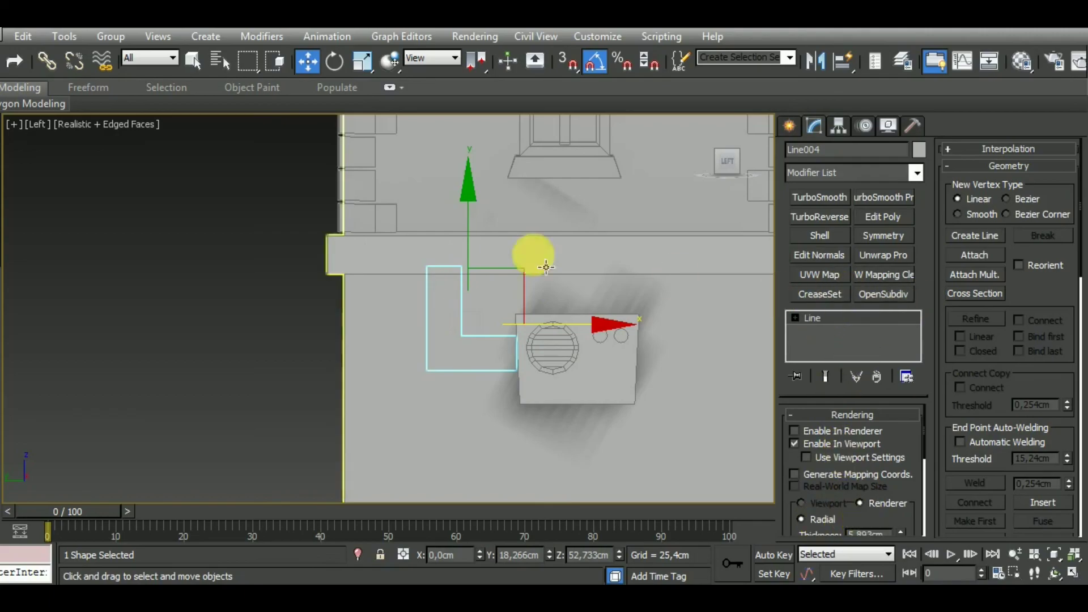
Step: Lower the line's rendering radial thickness to 1,179cm
left_click(897, 481)
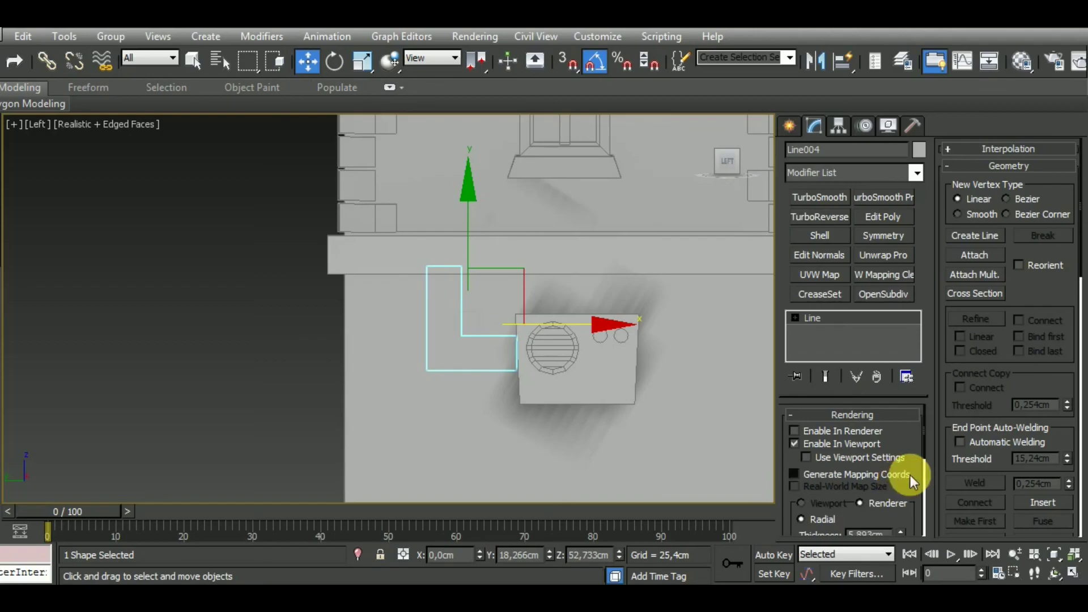
left_click(896, 477)
left_click_drag(927, 463, 911, 381)
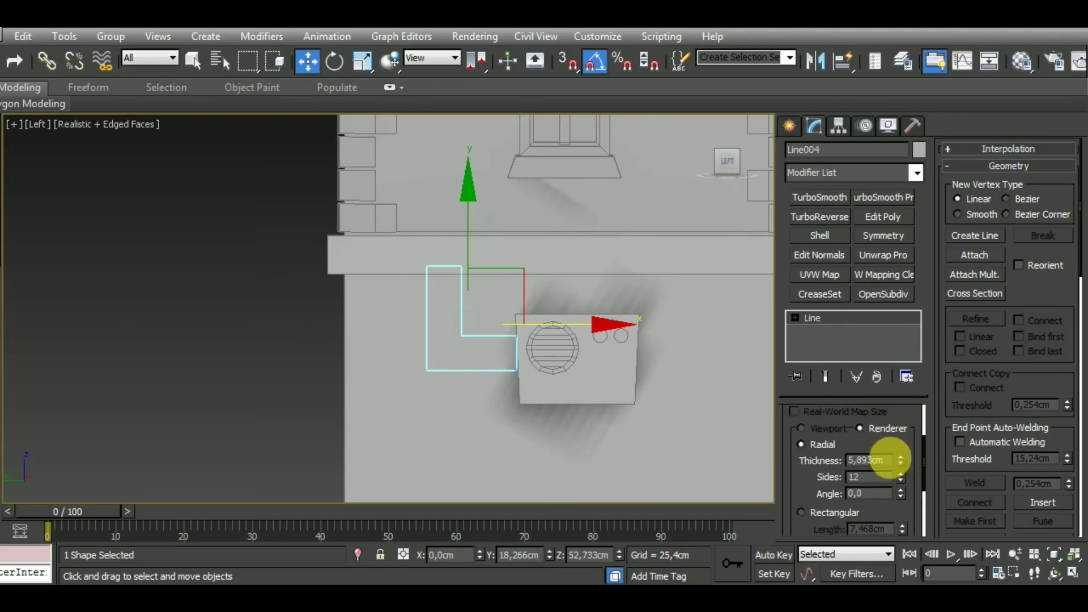
mouse_move(901, 473)
left_mouse_down()
mouse_move(898, 503)
mouse_move(918, 533)
left_mouse_up()
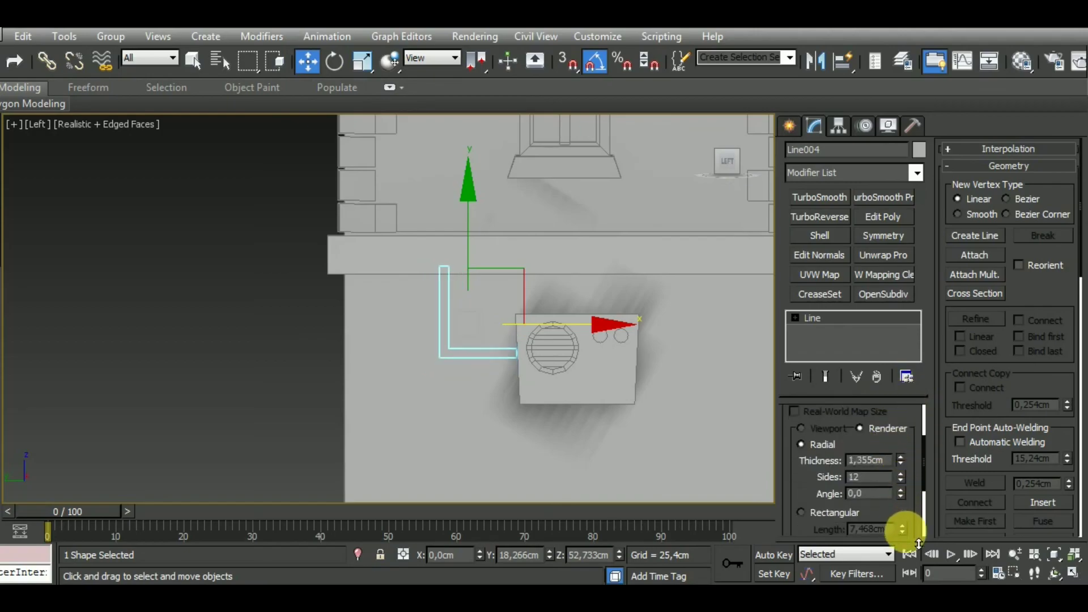
Step: Position the pipe against the box's side and select its corner vertex
middle_click_drag(590, 381, 539, 316, "alt")
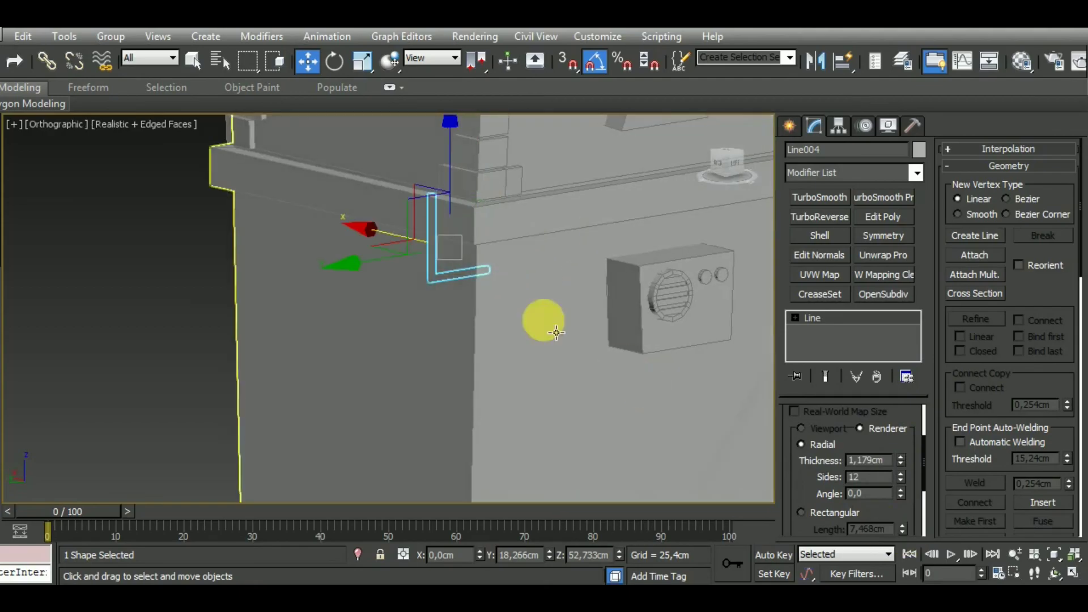
left_click_drag(400, 249, 517, 297)
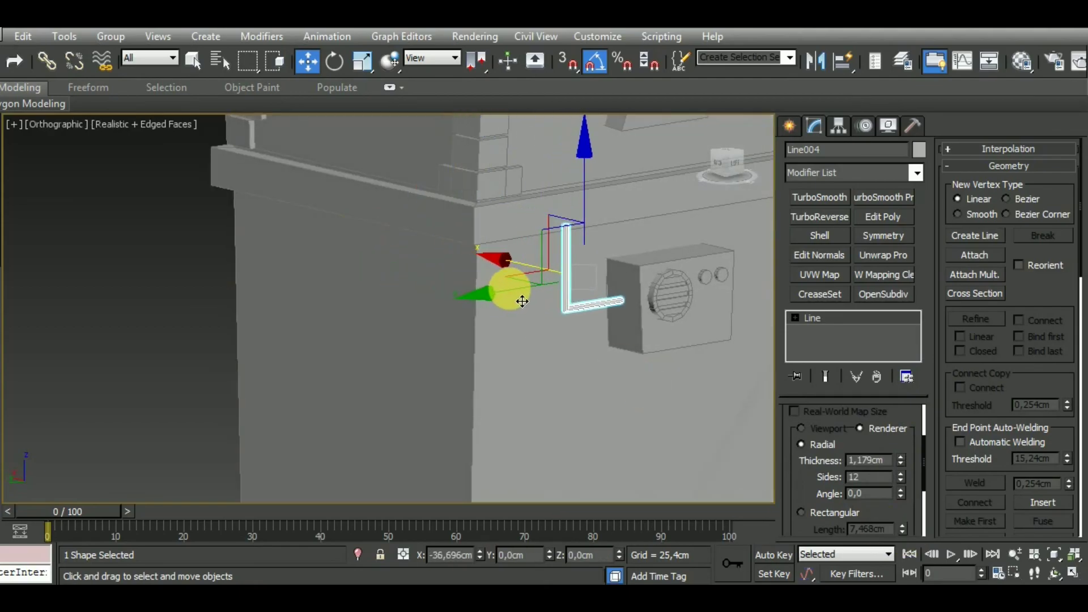
mouse_move(519, 305)
middle_mouse_down("alt")
mouse_move(661, 321)
mouse_move(661, 297)
mouse_move(684, 317)
middle_mouse_up("alt")
scroll(538, 242, "up", 5)
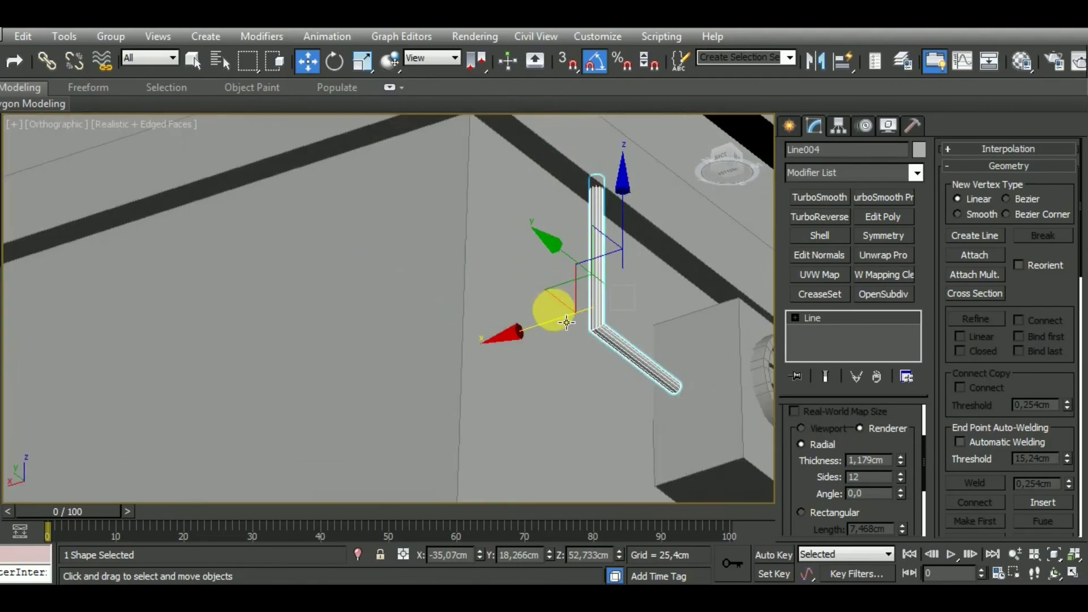
left_click_drag(565, 332, 547, 316)
mouse_move(699, 360)
middle_mouse_down("alt")
mouse_move(640, 401)
mouse_move(784, 355)
middle_mouse_up("alt")
left_click(831, 318)
left_click_drag(612, 340, 511, 414)
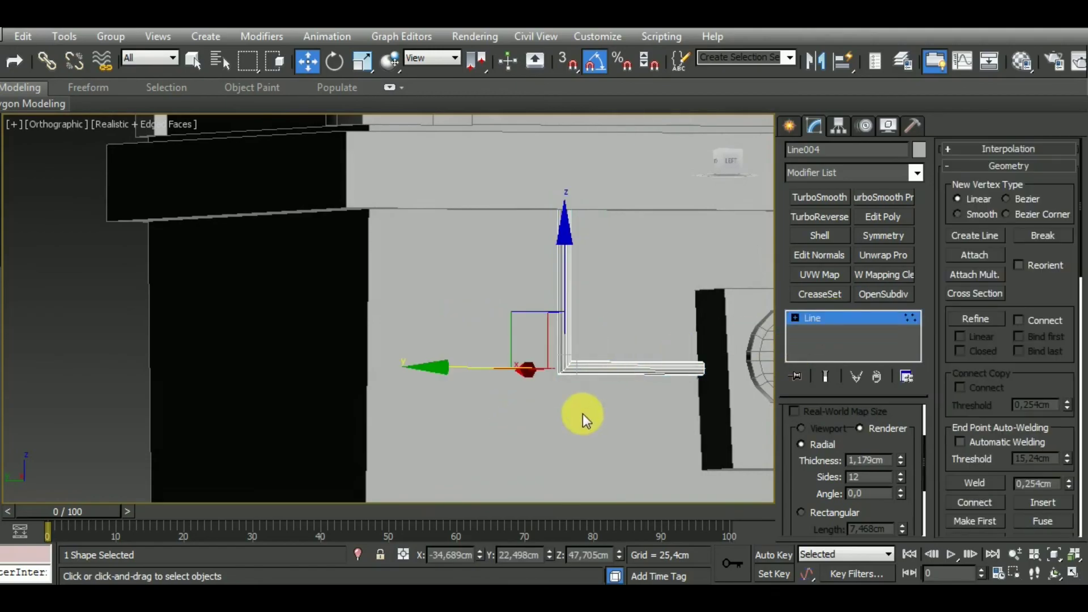
mouse_move(1027, 317)
left_mouse_down()
mouse_move(1058, 384)
mouse_move(1059, 249)
left_mouse_up()
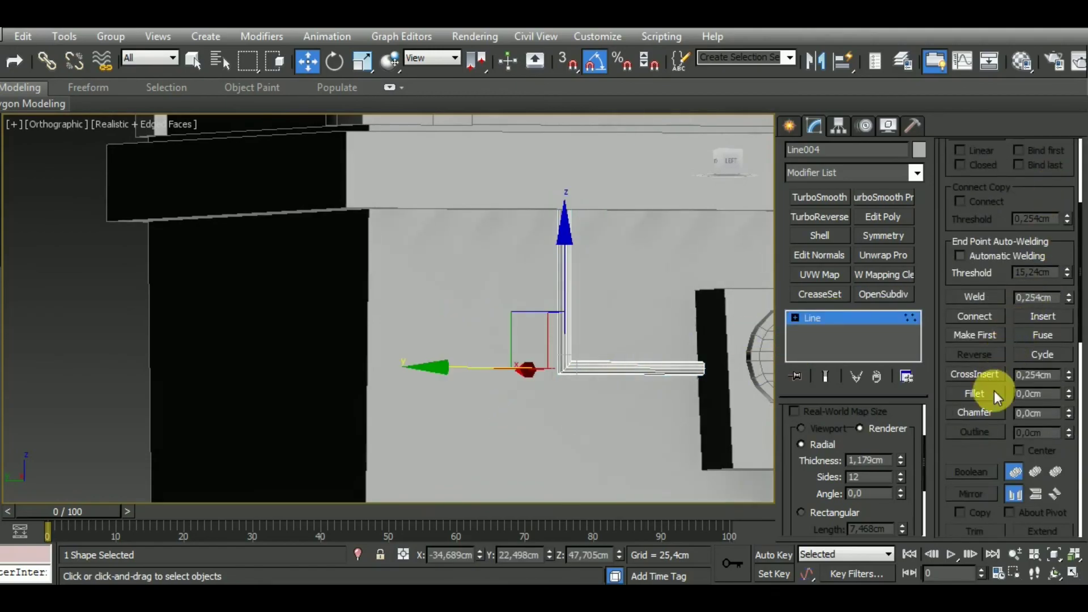
Step: Round the pipe's corner into a curve and set interpolation steps to 2
left_click(975, 394)
left_click_drag(564, 367, 559, 347)
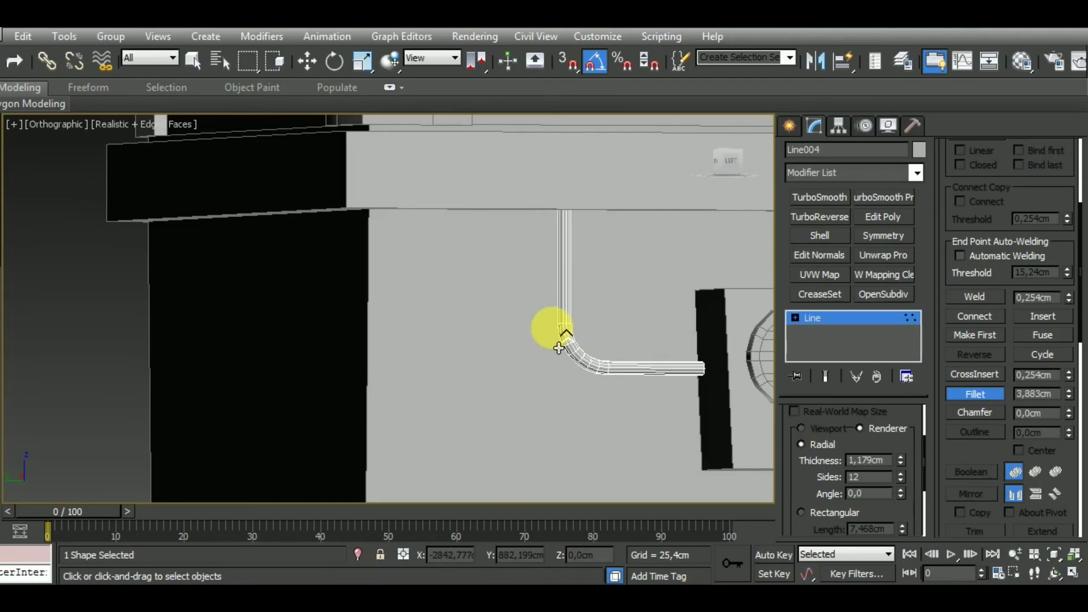
left_click_drag(1039, 170, 1076, 448)
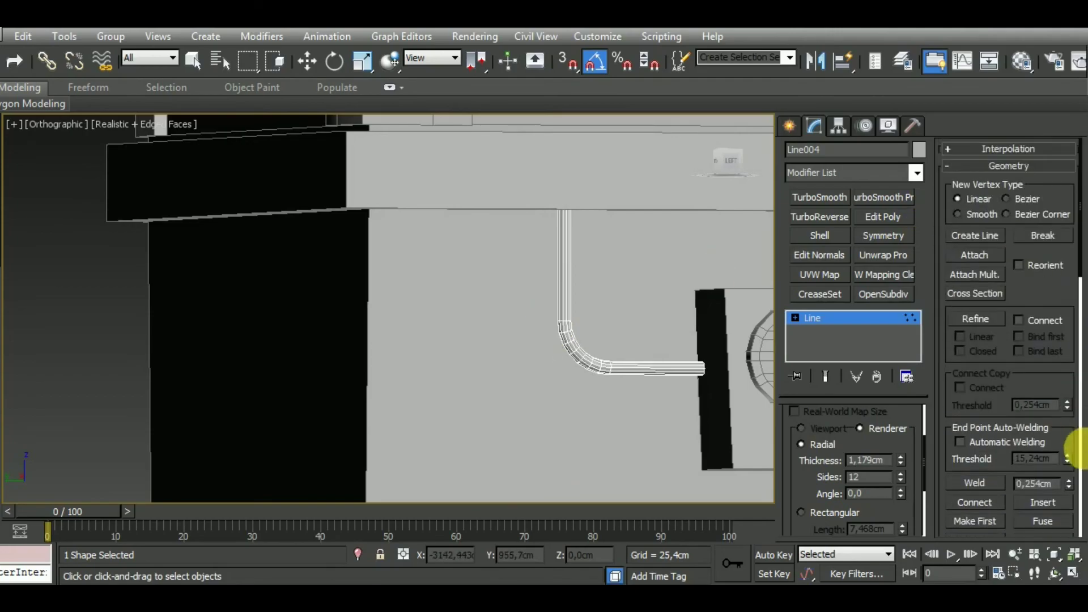
left_click(1018, 150)
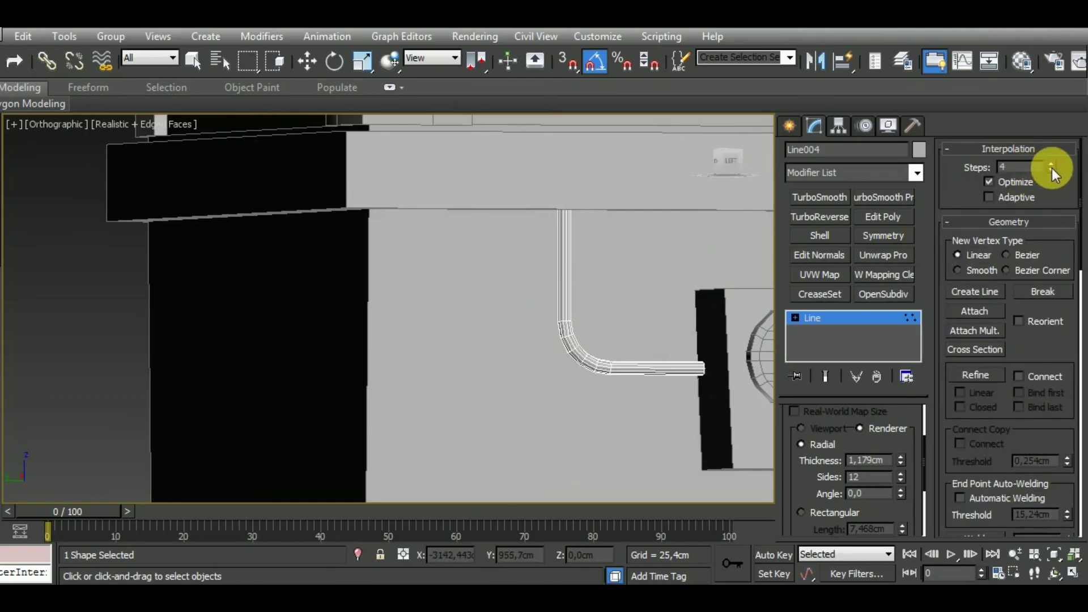
left_click(1051, 169)
left_click(1051, 169)
Step: Push the pipe's end vertex further into the vent and turn on Refine
key("w")
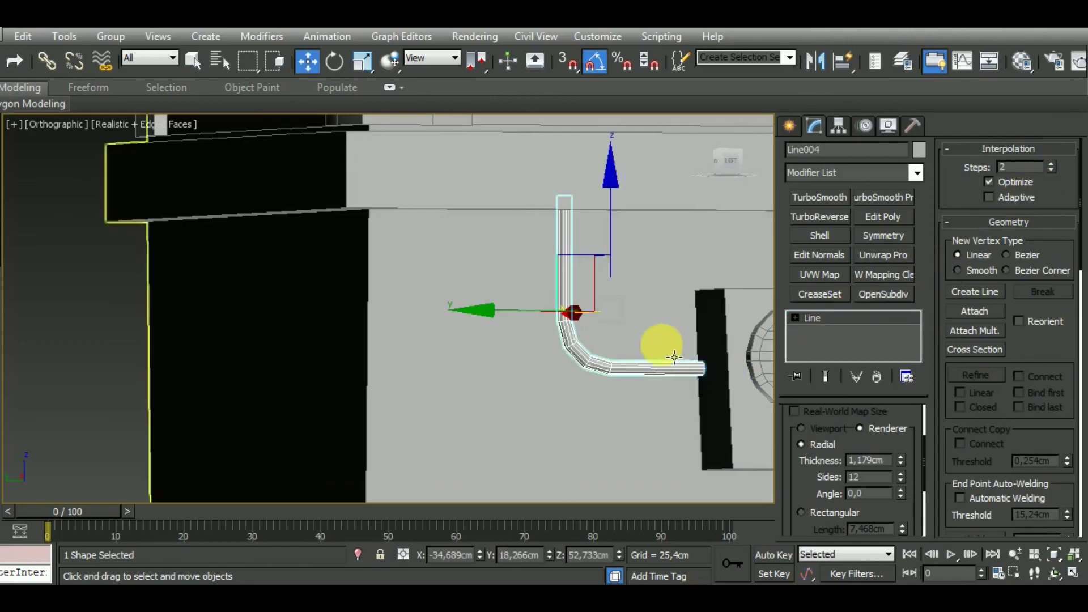
scroll(663, 348, "up", 2)
scroll(634, 317, "up", 2)
scroll(649, 352, "up", 2)
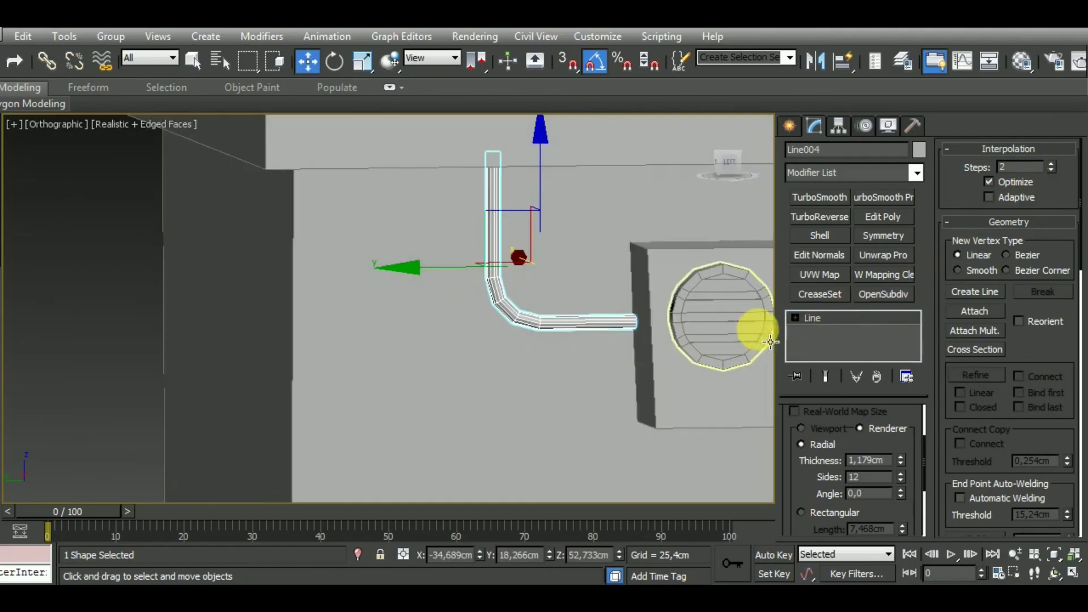
left_click(825, 322)
left_click_drag(657, 293, 655, 328)
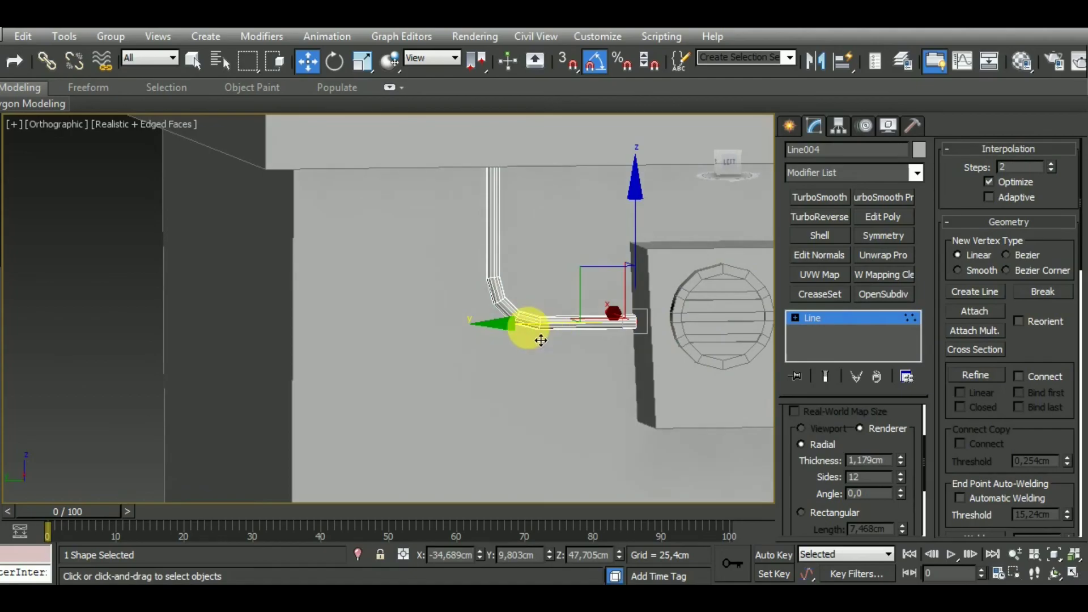
left_click_drag(543, 337, 558, 337)
left_click(849, 324)
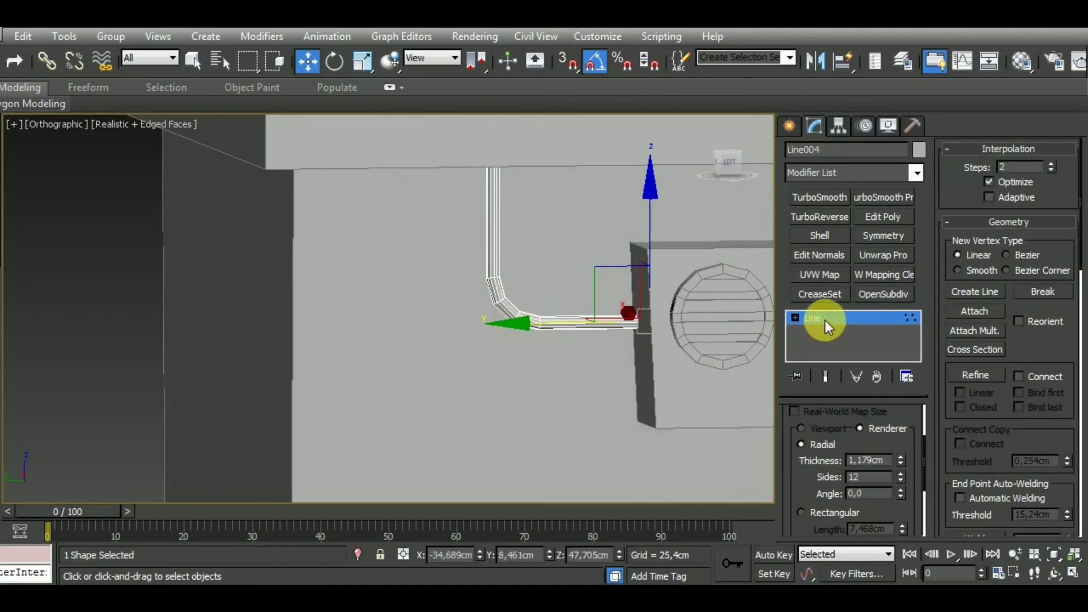
left_click(975, 375)
mouse_move(583, 353)
middle_mouse_down("alt")
mouse_move(579, 414)
mouse_move(603, 425)
middle_mouse_up("alt")
mouse_move(612, 360)
middle_mouse_down("alt")
mouse_move(539, 308)
mouse_move(496, 229)
middle_mouse_up("alt")
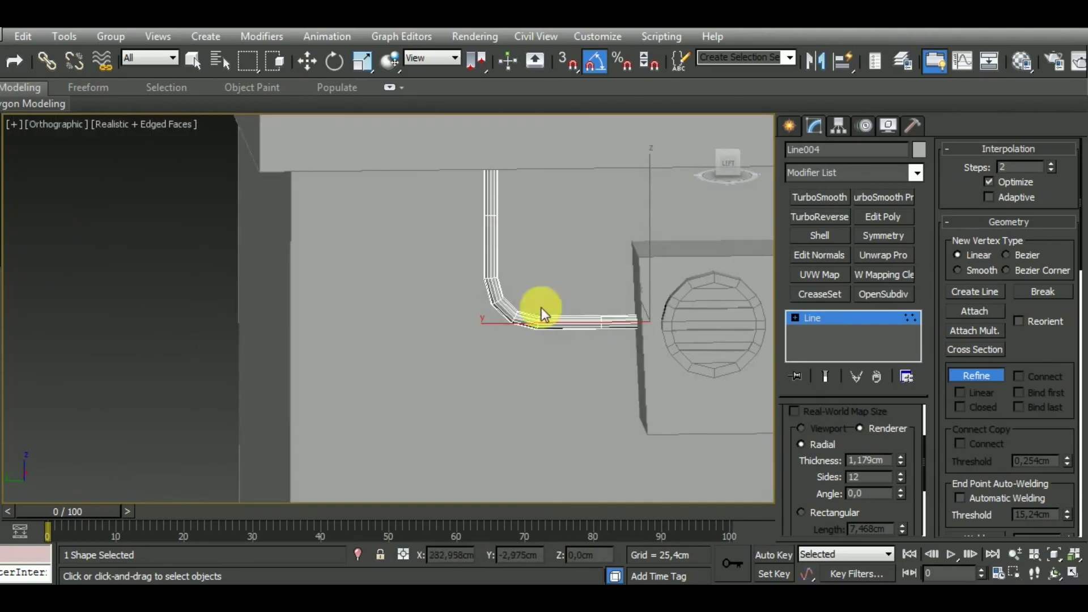
Step: Shift the pipe's bend and lower vertices to tidy its run along the wall
key("w")
middle_click_drag(520, 338, 602, 386, "alt")
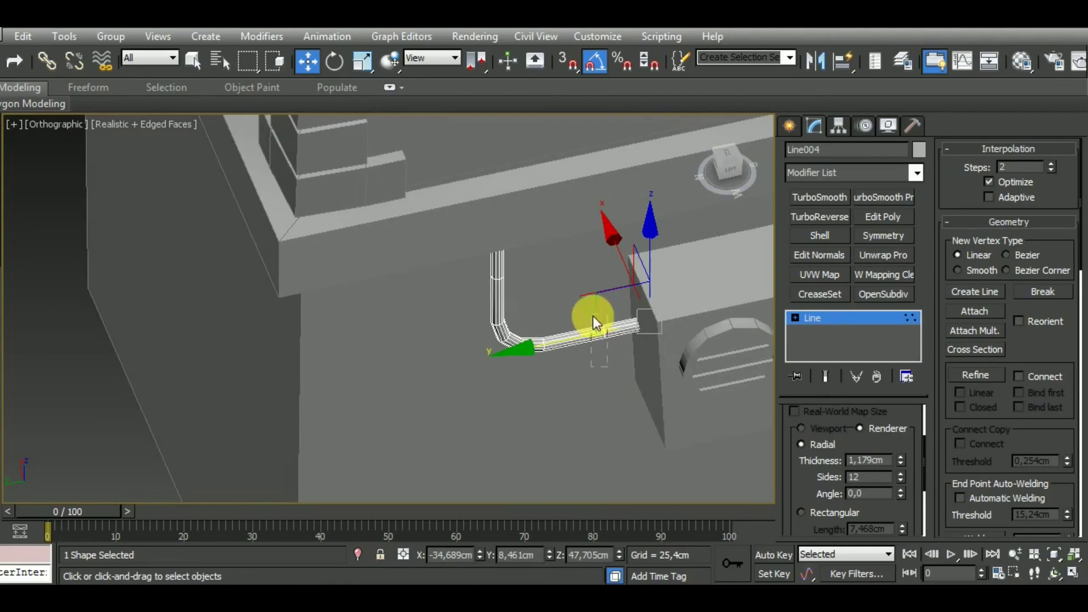
mouse_move(590, 312)
middle_mouse_down("alt")
mouse_move(622, 401)
mouse_move(575, 278)
middle_mouse_up("alt")
left_click_drag(592, 299, 579, 292)
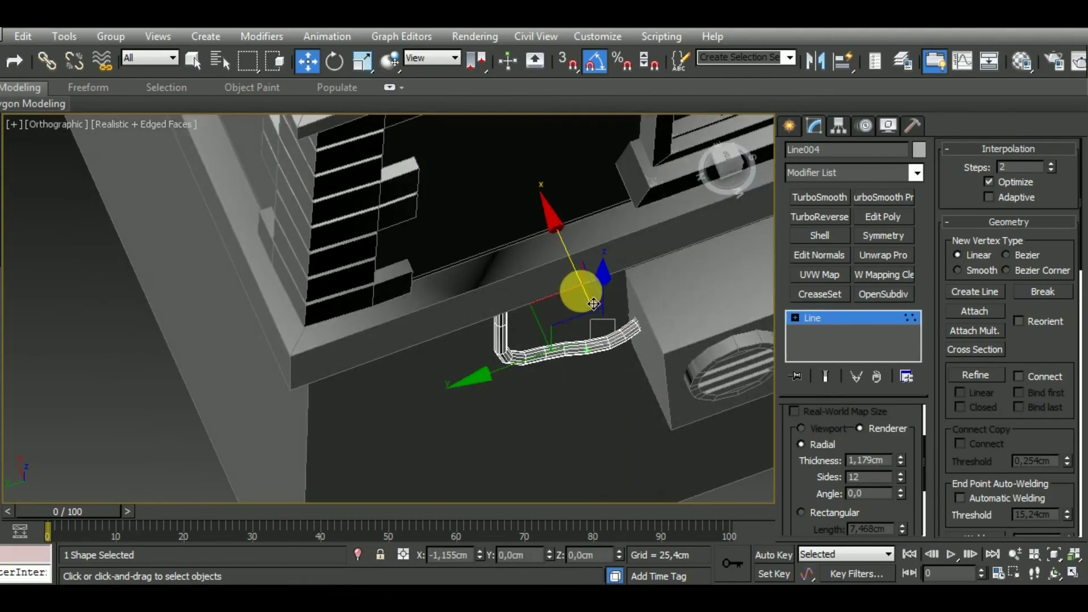
mouse_move(535, 389)
left_mouse_down()
mouse_move(488, 350)
mouse_move(498, 312)
mouse_move(539, 357)
left_mouse_up()
mouse_move(539, 357)
middle_mouse_down("alt")
mouse_move(492, 314)
mouse_move(611, 236)
mouse_move(613, 254)
middle_mouse_up("alt")
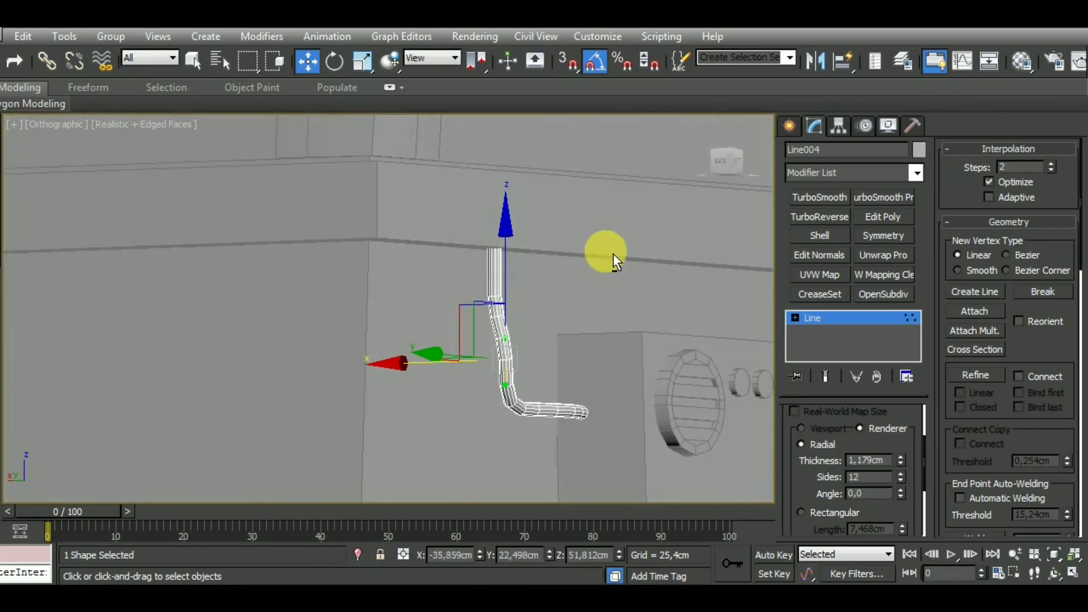
left_click_drag(435, 372, 446, 378)
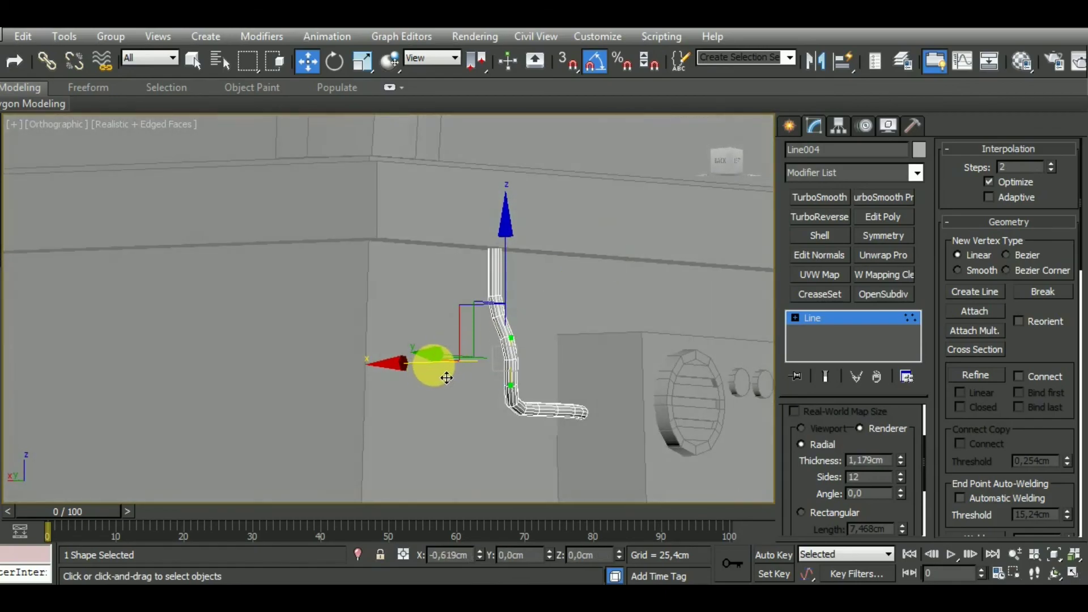
mouse_move(447, 378)
middle_mouse_down("alt")
mouse_move(627, 359)
mouse_move(619, 364)
middle_mouse_up("alt")
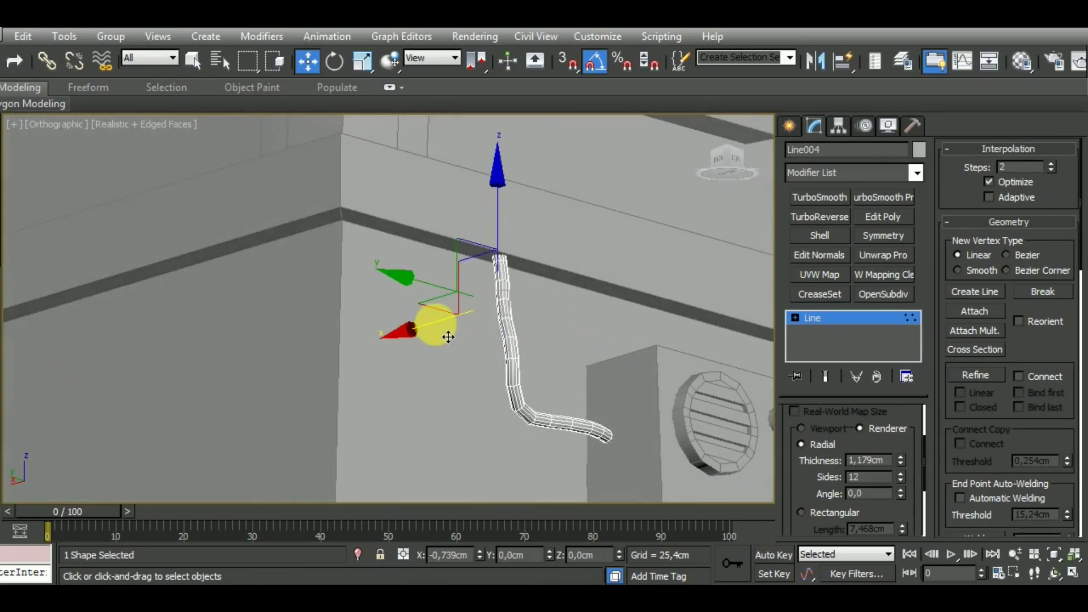
left_click_drag(445, 339, 433, 336)
mouse_move(433, 336)
middle_mouse_down("alt")
mouse_move(692, 323)
mouse_move(707, 308)
mouse_move(575, 399)
mouse_move(566, 444)
mouse_move(579, 404)
middle_mouse_up("alt")
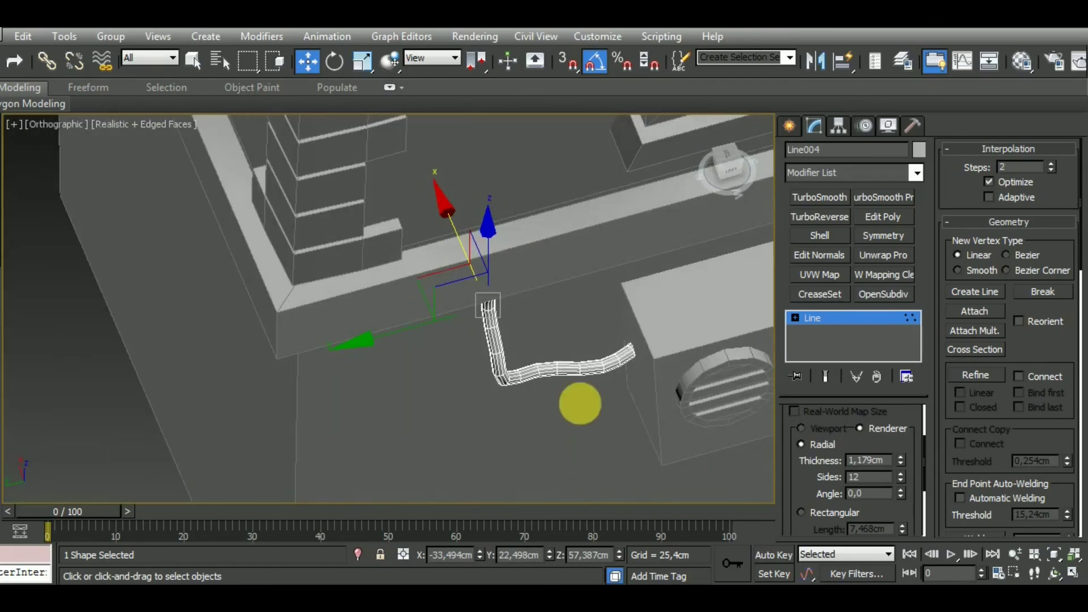
Step: Straighten the bend and lift vertices so the pipe runs cleanly into the vent box
left_click(569, 392)
left_click(591, 375)
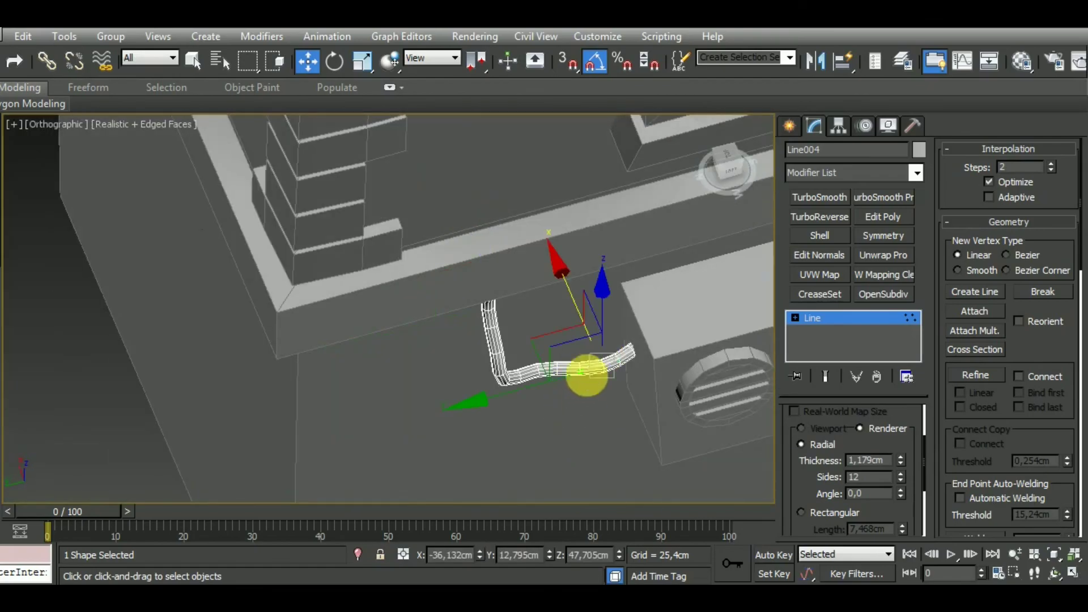
left_click_drag(576, 315, 589, 320)
left_click_drag(590, 334, 591, 336)
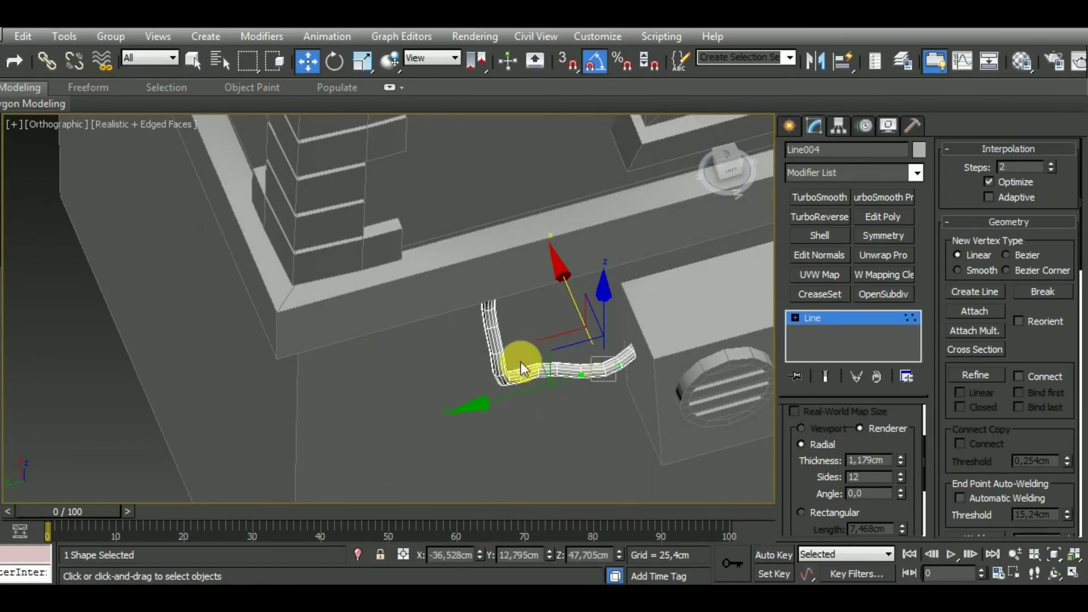
mouse_move(526, 367)
left_mouse_down()
mouse_move(535, 333)
mouse_move(529, 350)
mouse_move(614, 404)
left_mouse_up()
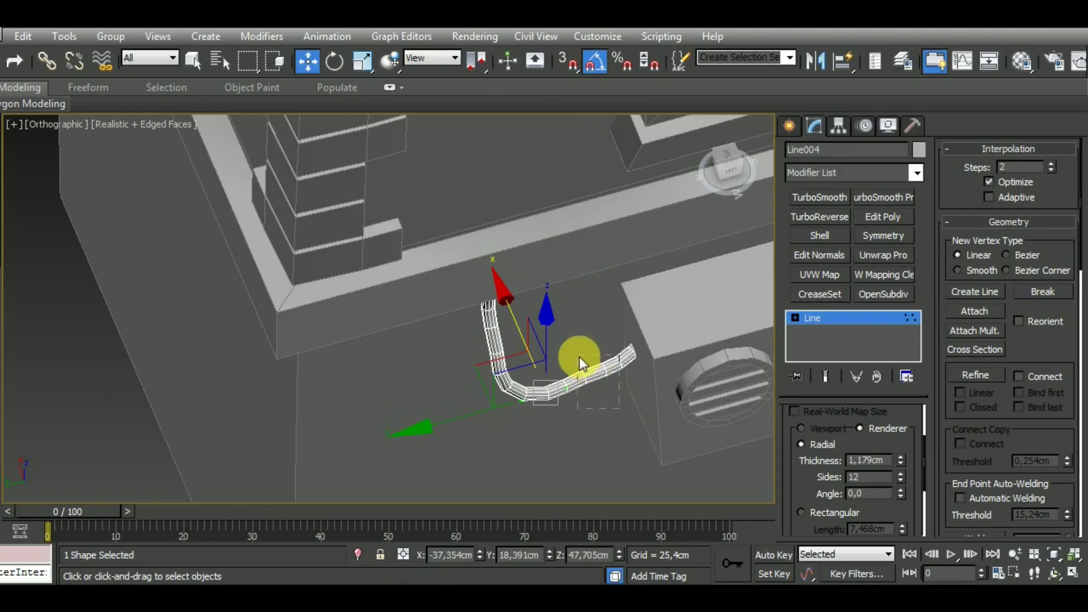
left_click_drag(579, 362, 584, 316)
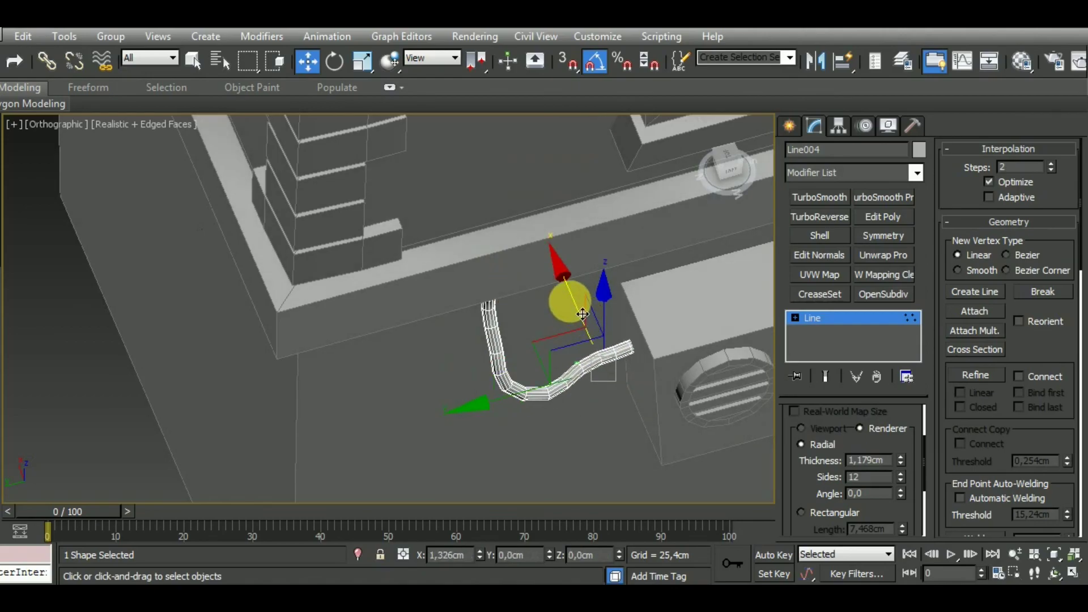
mouse_move(582, 314)
middle_mouse_down("alt")
mouse_move(637, 397)
mouse_move(663, 304)
mouse_move(656, 335)
mouse_move(700, 334)
middle_mouse_up("alt")
mouse_move(590, 273)
left_mouse_down()
mouse_move(546, 318)
mouse_move(518, 313)
left_mouse_up()
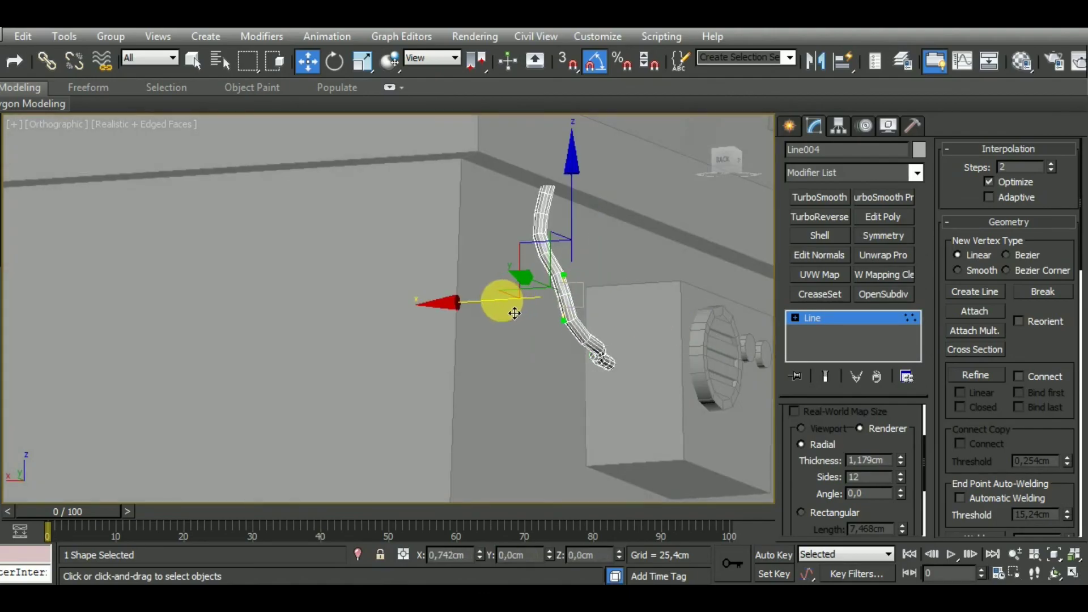
scroll(573, 294, "up", 3)
left_click_drag(559, 348, 597, 363)
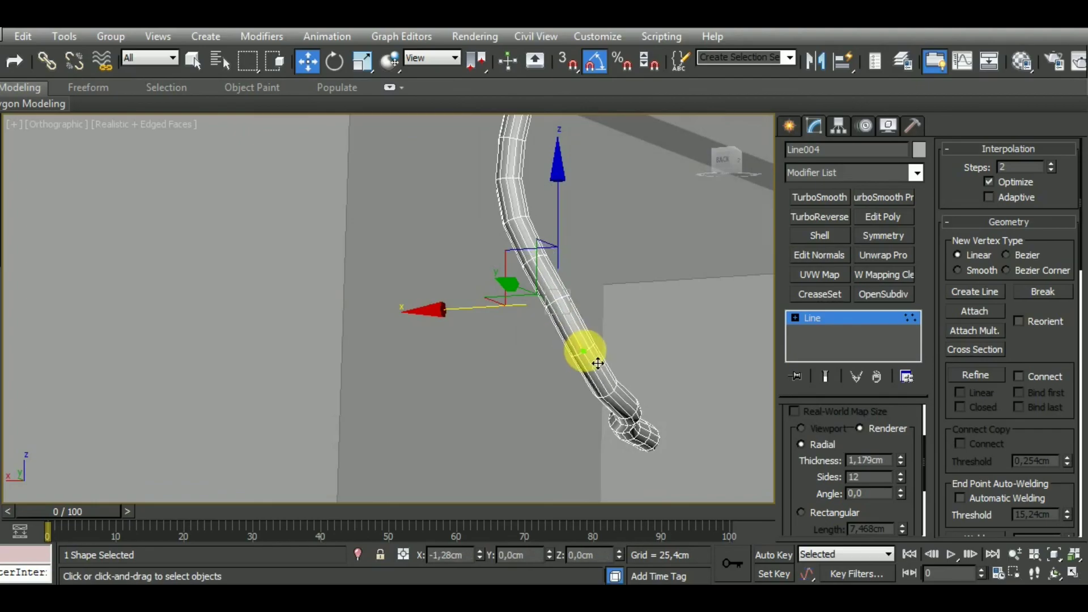
mouse_move(681, 372)
middle_mouse_down("alt")
mouse_move(573, 351)
mouse_move(530, 316)
mouse_move(631, 387)
mouse_move(457, 328)
middle_mouse_up("alt")
scroll(514, 380, "down", 3)
Step: Shift the whole pipe sideways so it sits against the vent
left_click(809, 317)
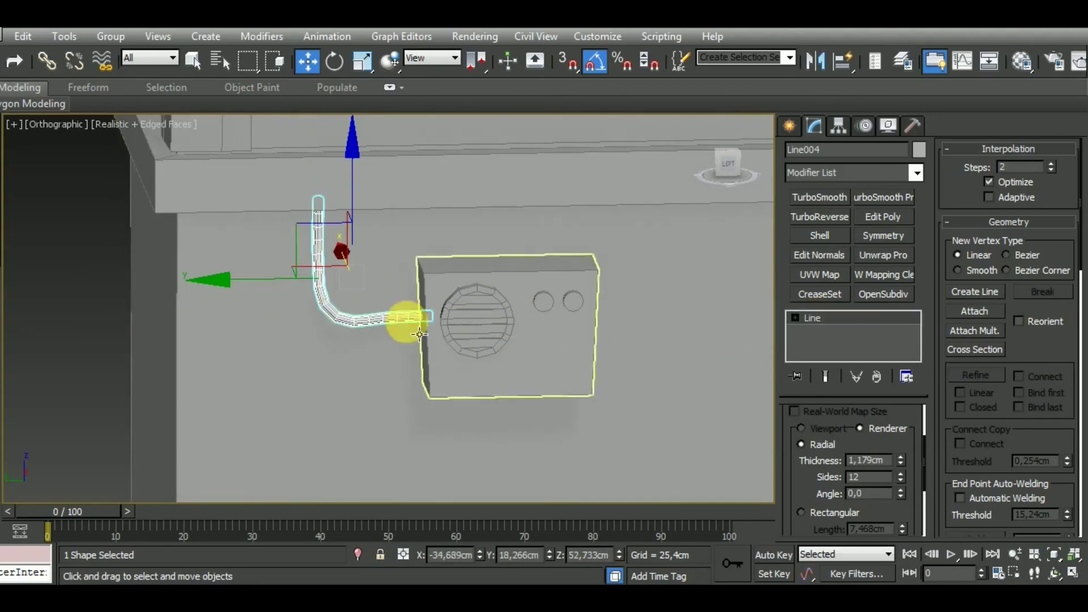
left_click_drag(276, 297, 289, 297)
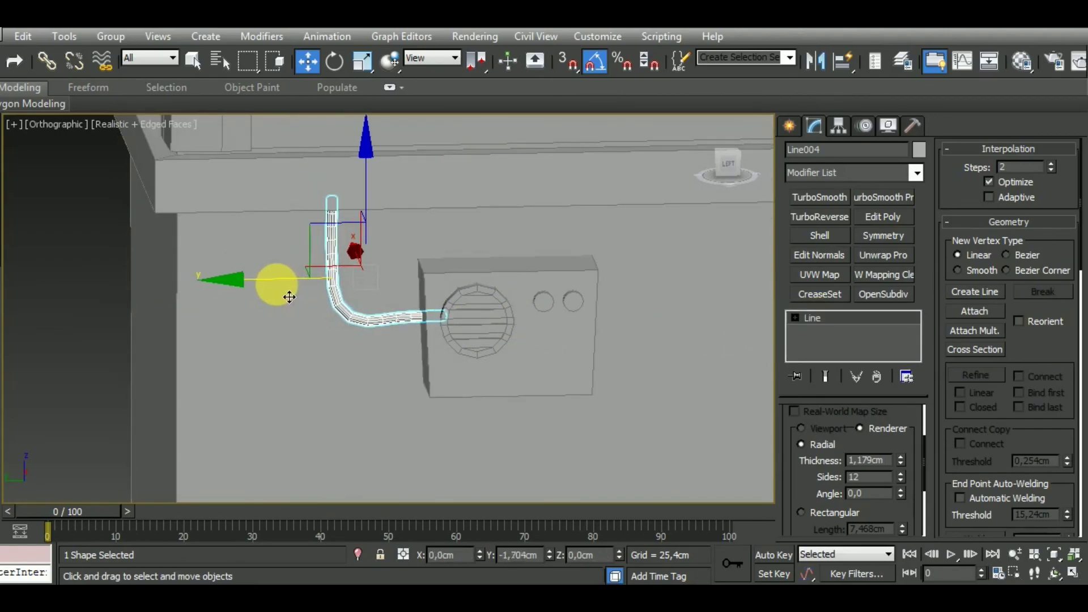
scroll(440, 304, "down", 1)
scroll(454, 314, "down", 3)
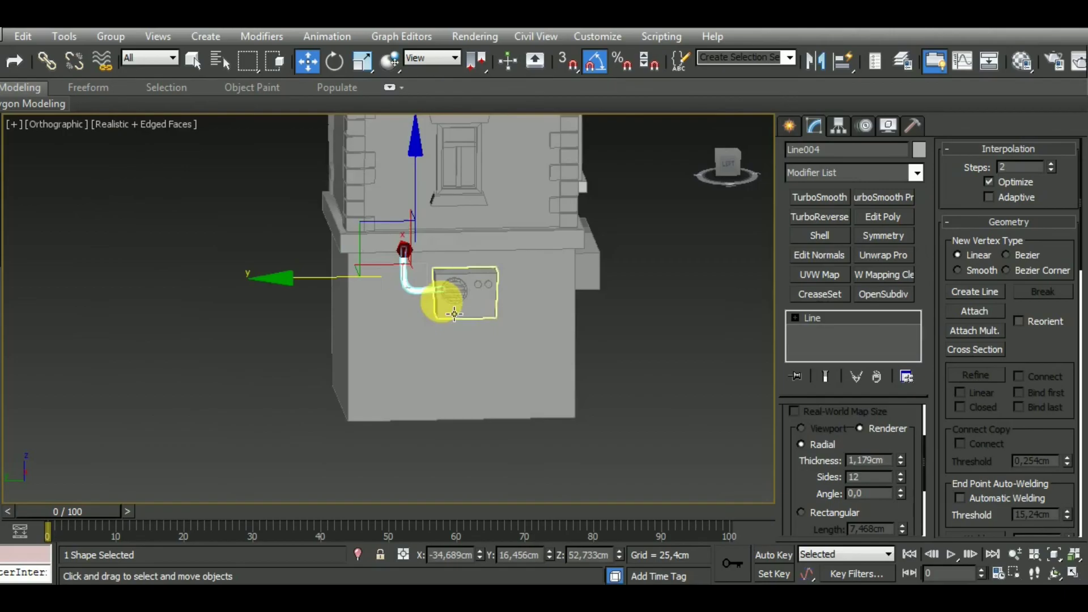
Step: Select the building base Box018 and switch to a Front view of the tower
left_click(736, 369)
left_click(530, 378)
mouse_move(544, 383)
middle_mouse_down("alt")
mouse_move(443, 387)
mouse_move(587, 405)
middle_mouse_up("alt")
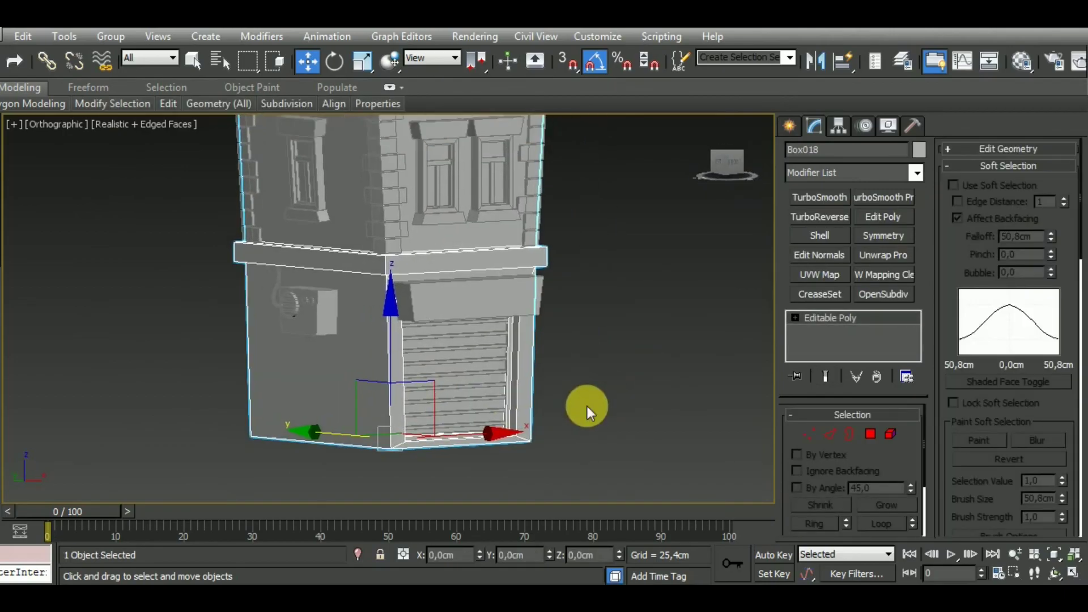
key("f")
scroll(427, 393, "down", 2)
scroll(436, 394, "down", 2)
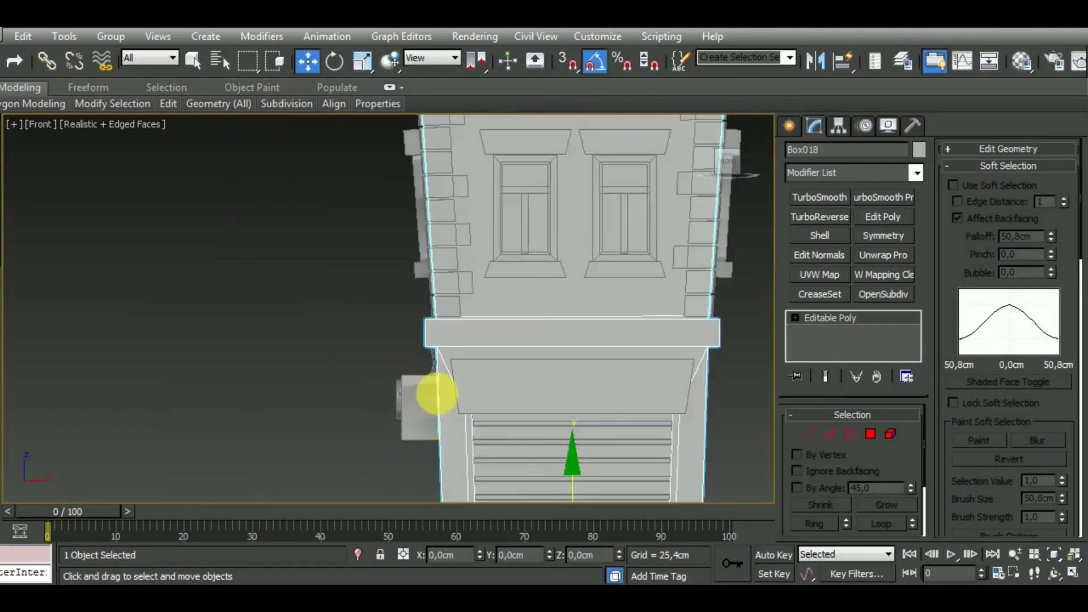
scroll(436, 394, "down", 5)
scroll(578, 376, "up", 2)
Step: Draw an L-shaped line on the roof, with a vertical then horizontal segment
left_click(790, 125)
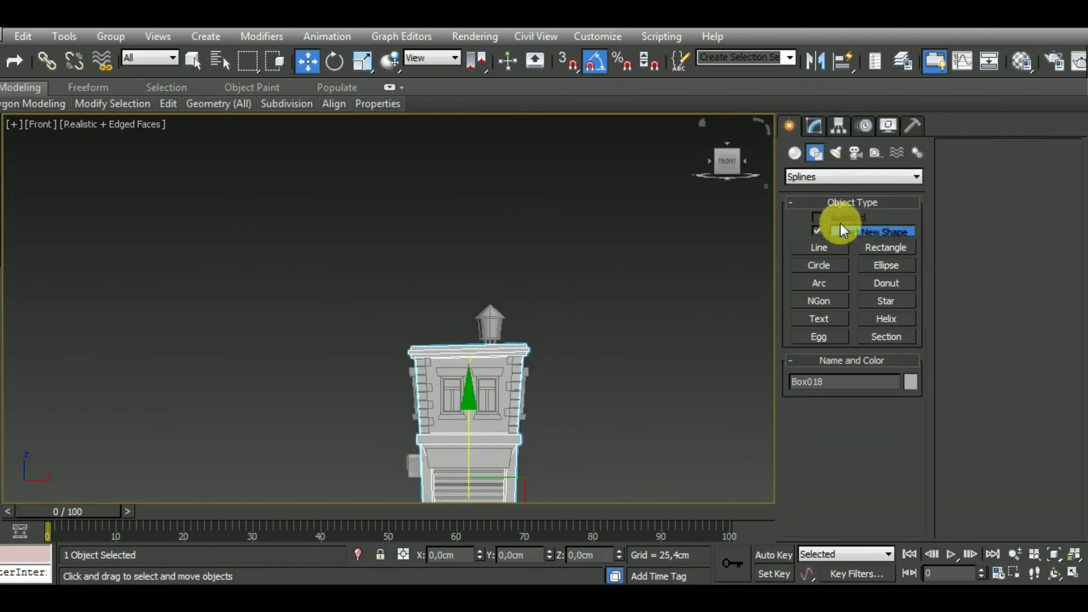
left_click(829, 252)
scroll(663, 354, "up", 2)
scroll(466, 388, "up", 3)
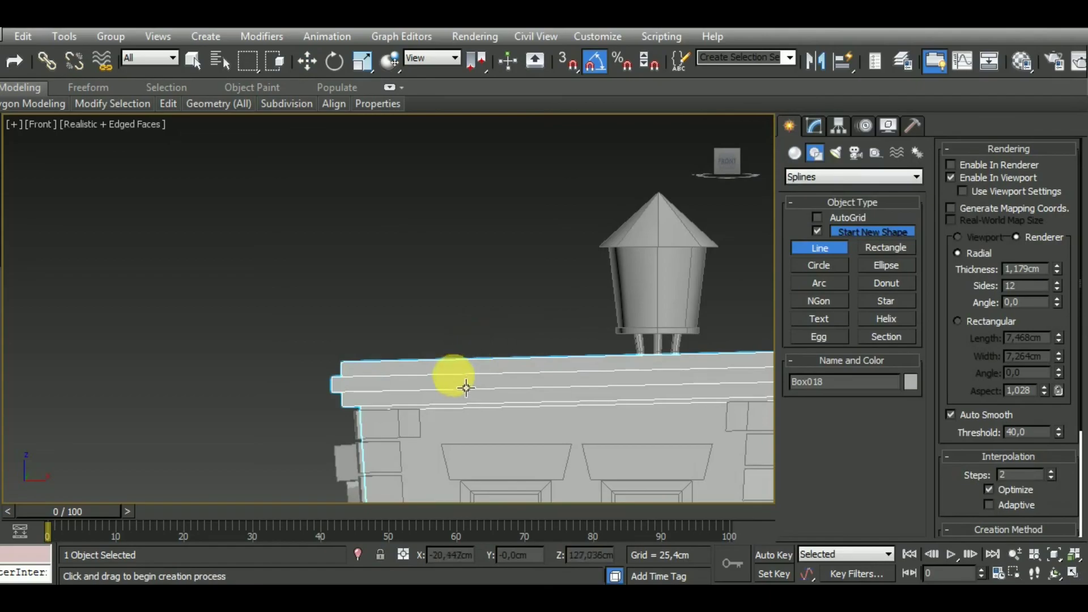
left_click(448, 386)
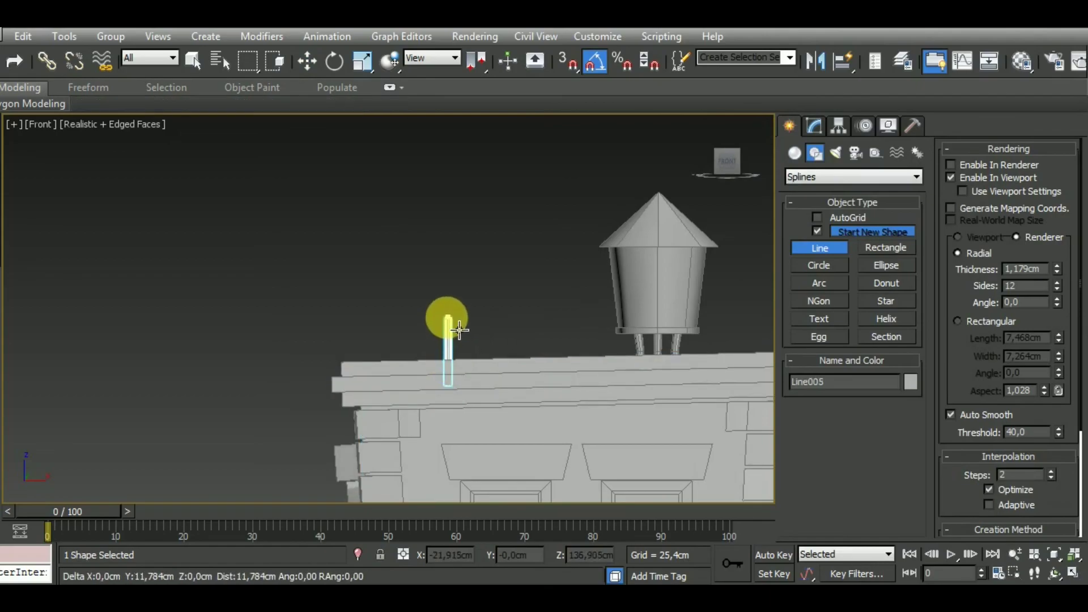
left_click(448, 315)
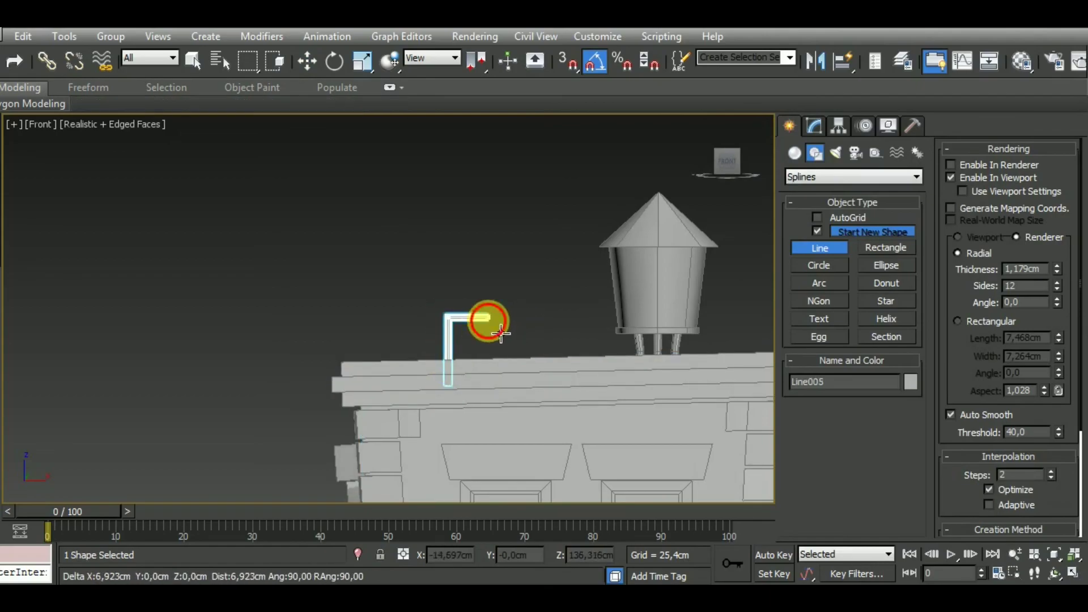
right_click(636, 352)
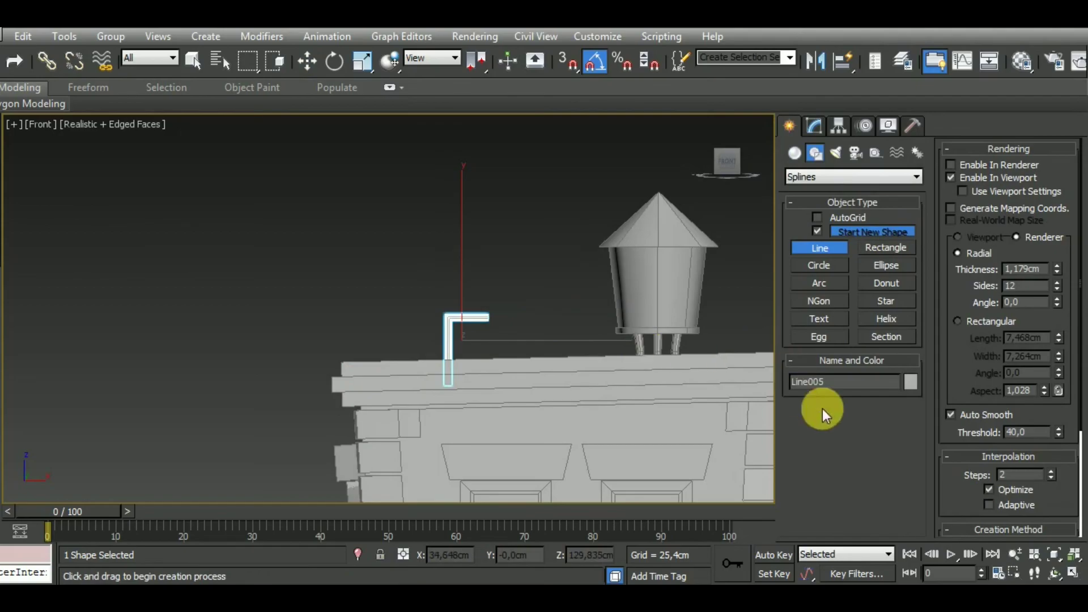
Step: Enable rectangular rendering for Line005, about 7.468 × 7.264cm, and frame it in Front view
left_click(815, 126)
left_click_drag(910, 469, 927, 351)
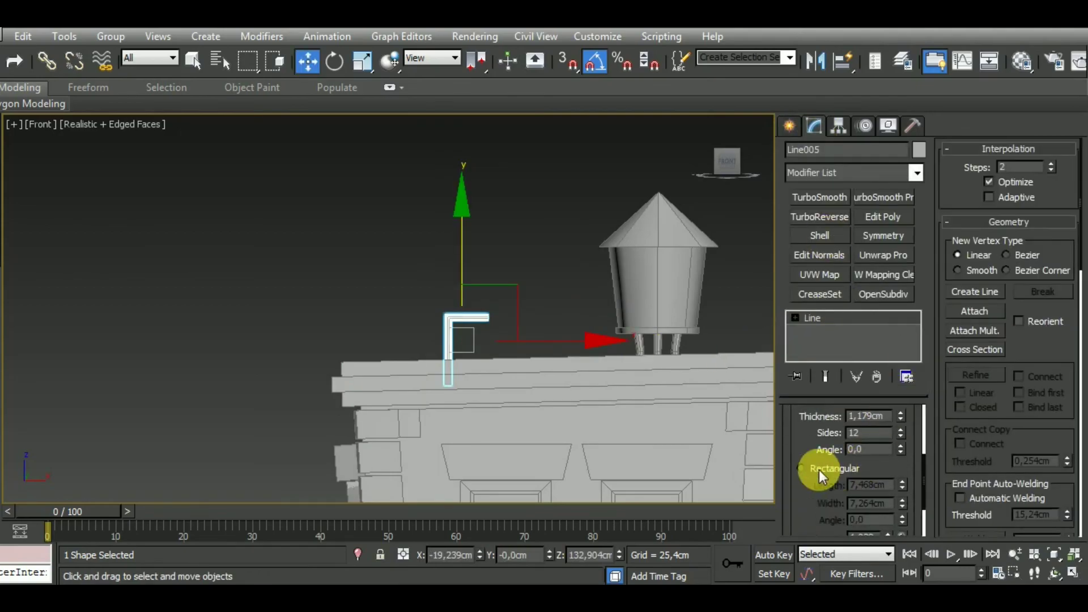
scroll(821, 469, "down", 1)
left_click(830, 468)
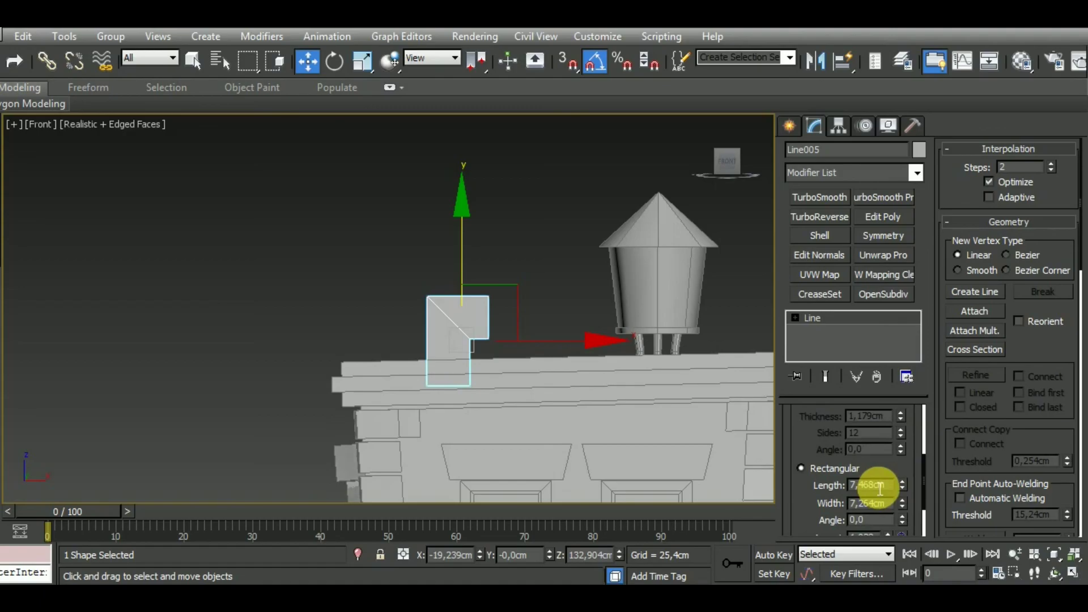
right_click(522, 259)
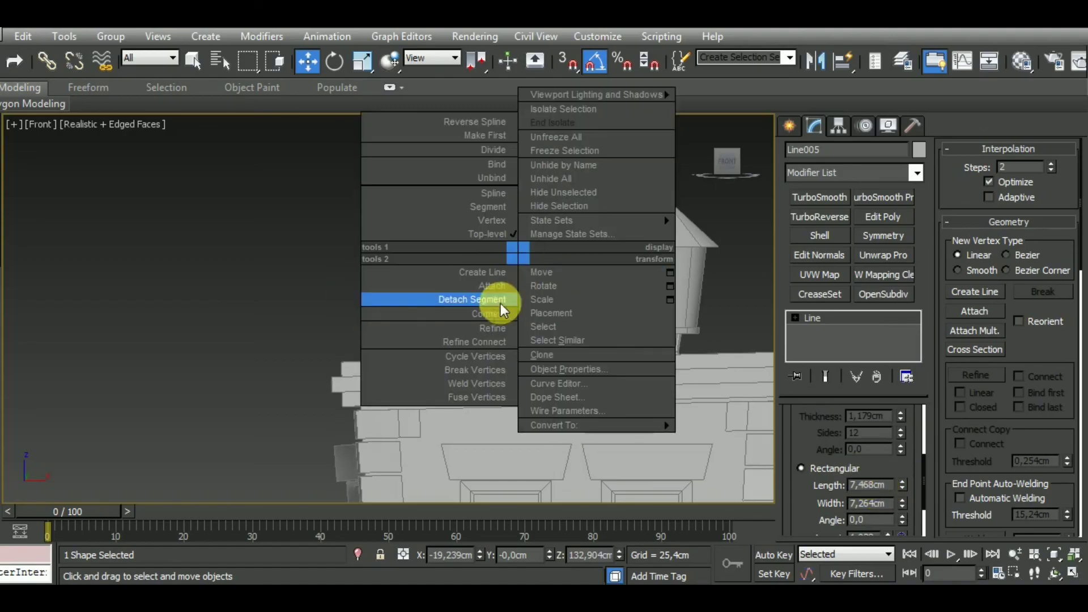
mouse_move(502, 355)
middle_mouse_down("alt")
mouse_move(431, 372)
mouse_move(535, 377)
mouse_move(512, 360)
middle_mouse_up("alt")
key("f")
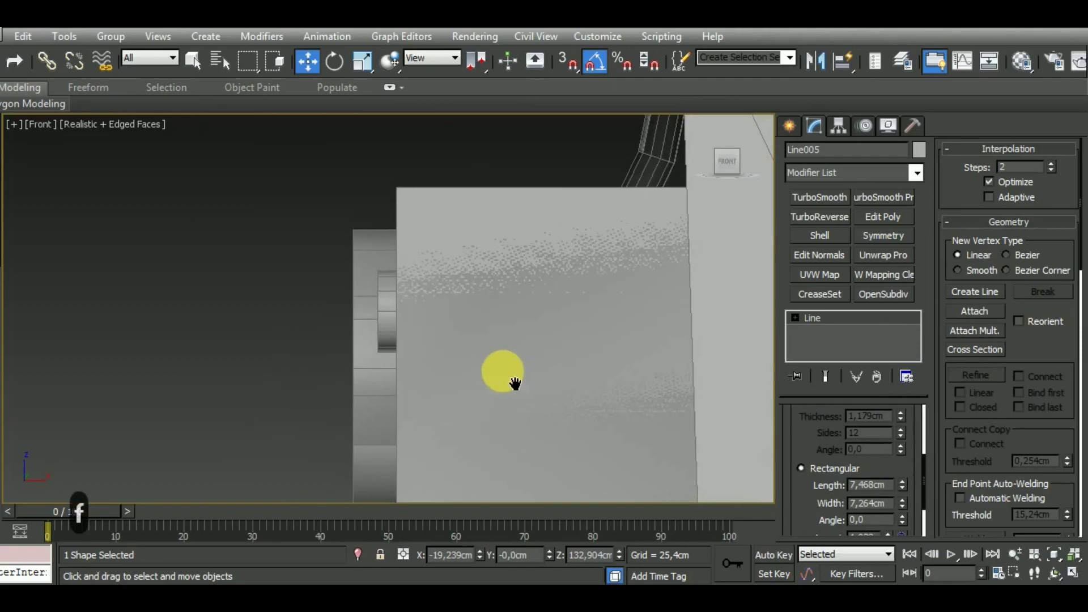
key("z")
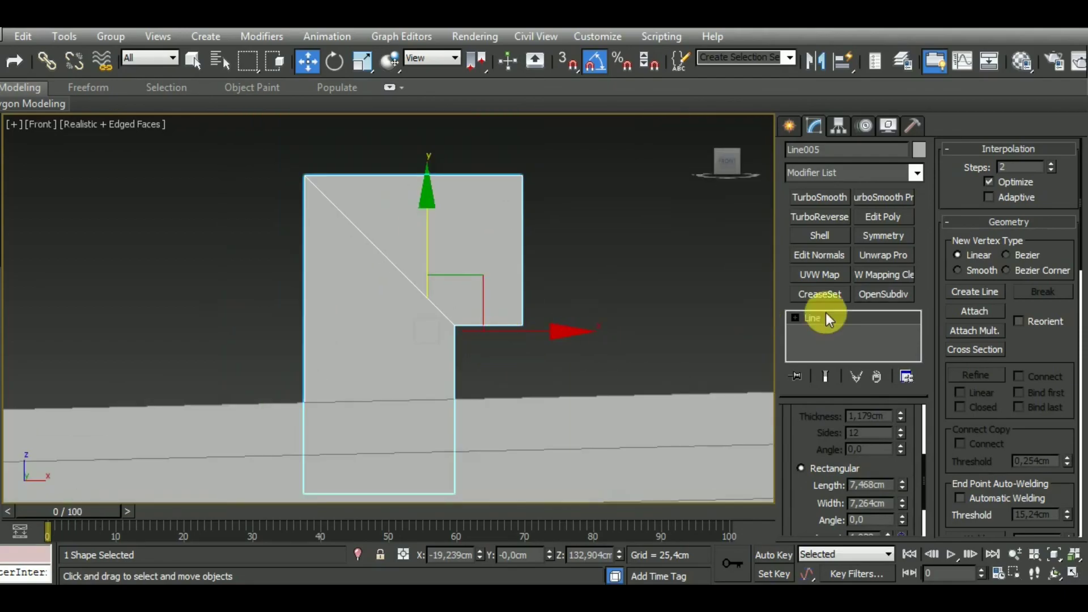
left_click(845, 318)
Step: Fillet the diagonal corner vertex of Line005 into a smooth arc
key("F3")
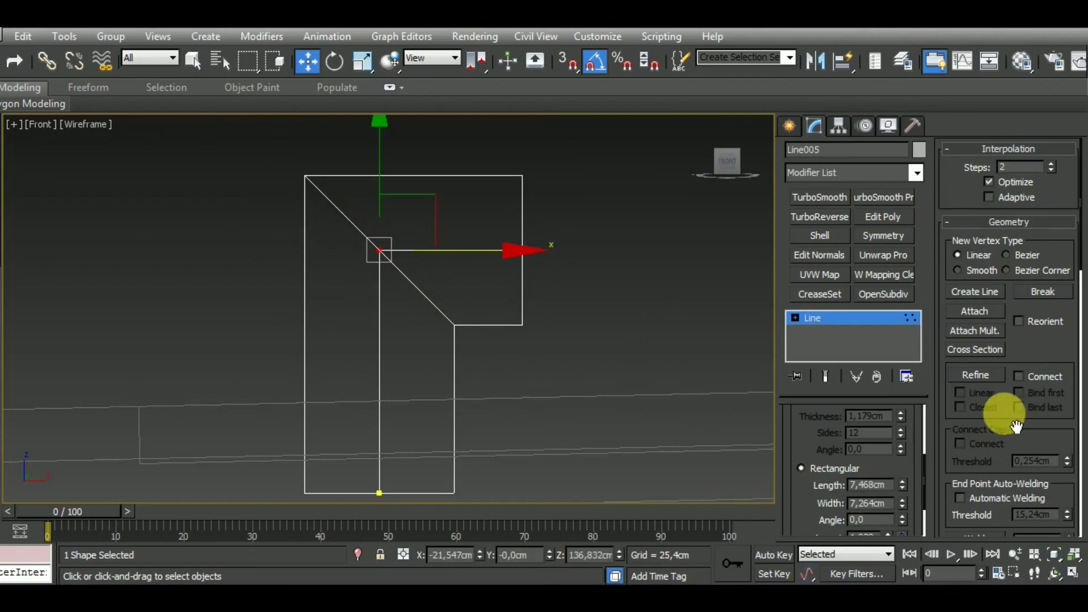
left_click_drag(1045, 379, 1057, 180)
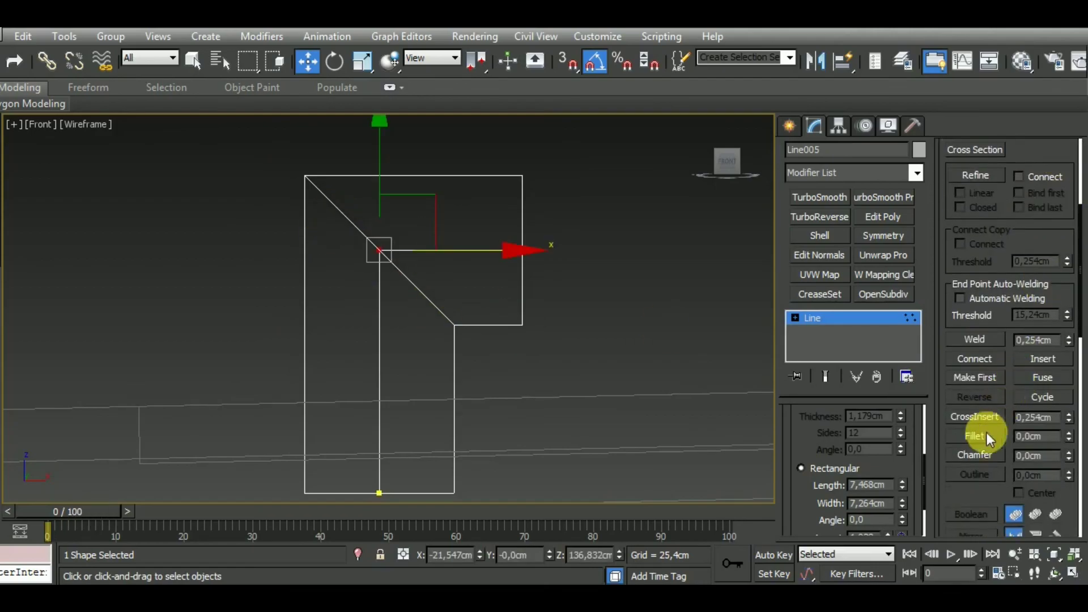
left_click(988, 436)
left_click_drag(380, 250, 435, 170)
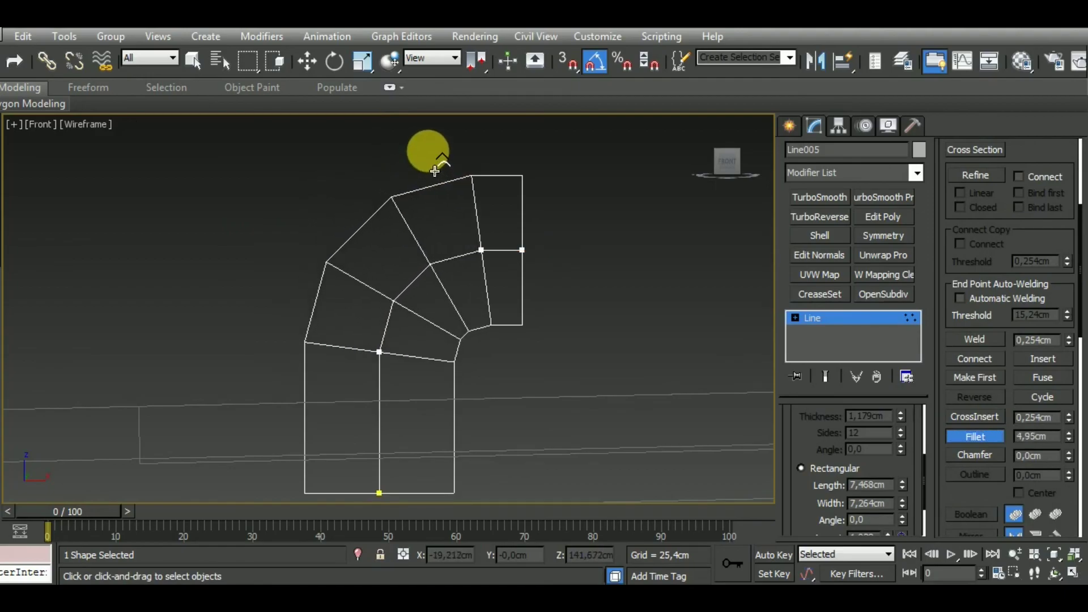
Step: Push the right-edge vertices further out along X and view the shaded duct in 3D
key("w")
left_click_drag(549, 229, 505, 262)
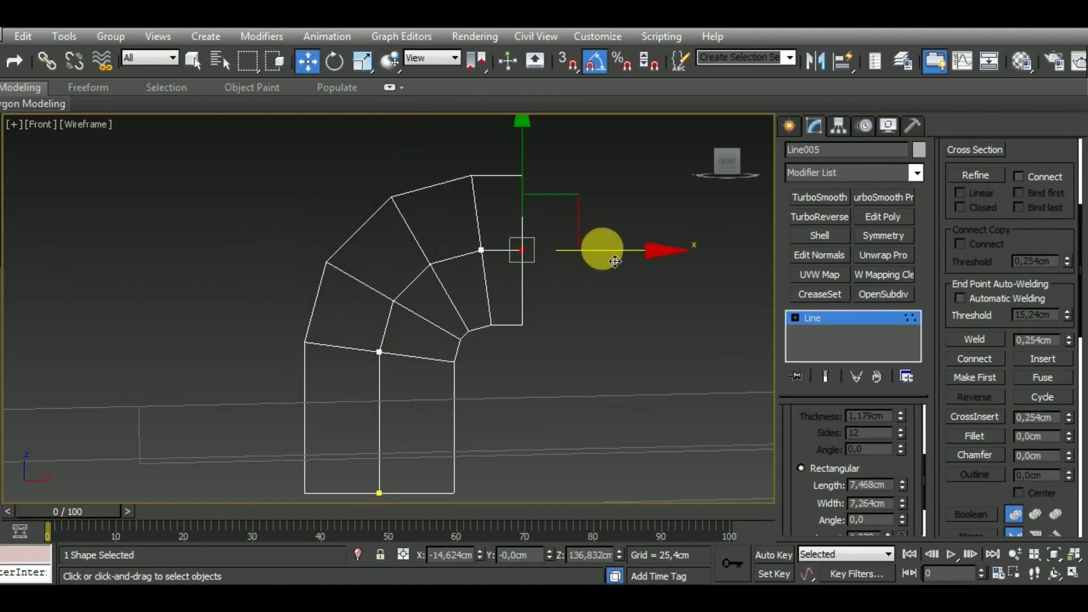
left_click_drag(600, 247, 675, 312)
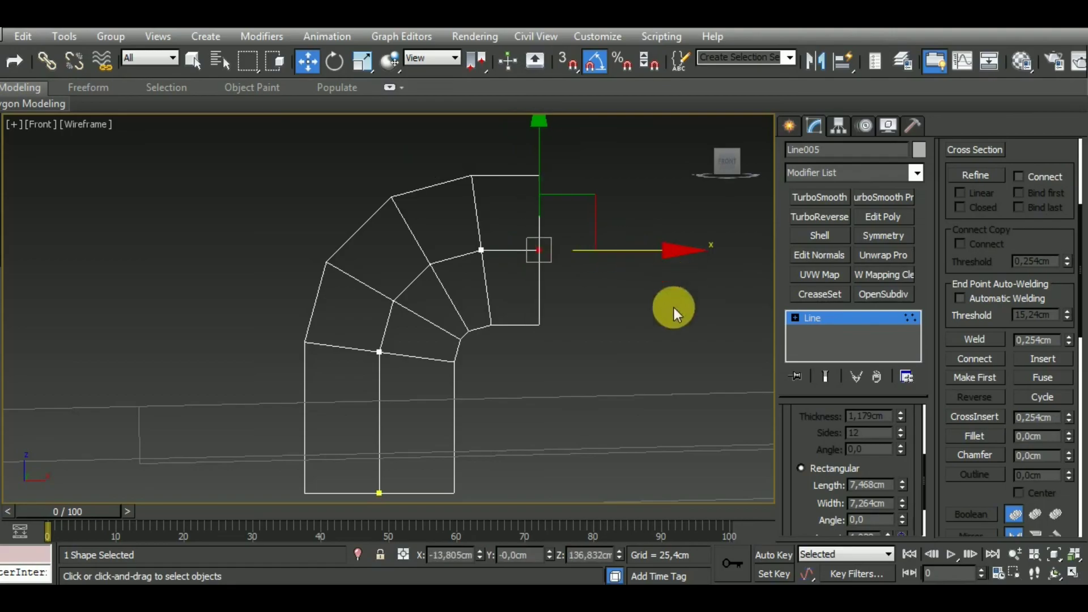
left_click(826, 331)
key("F3")
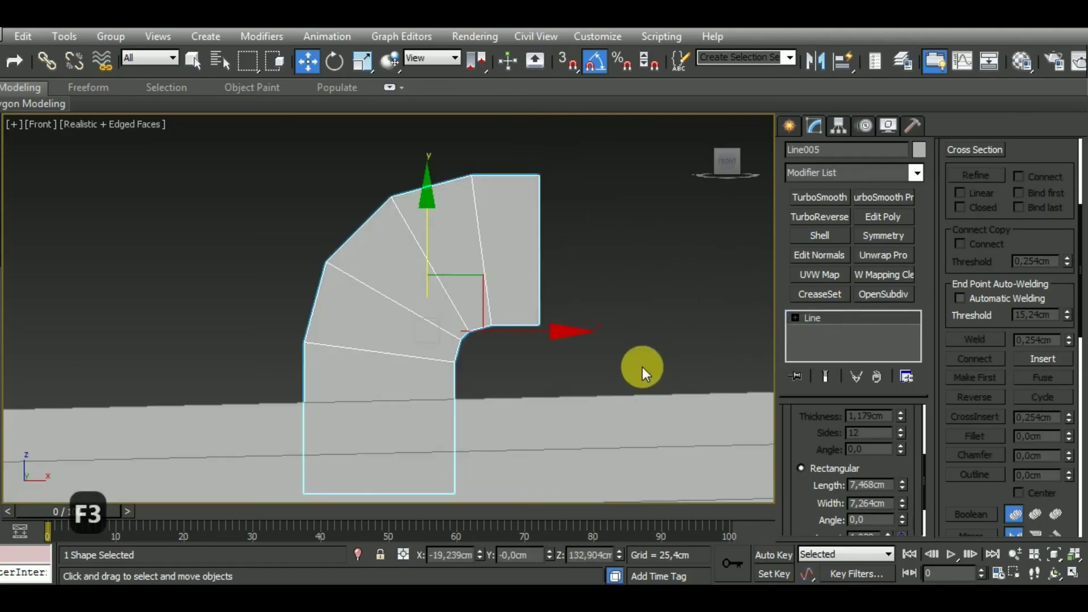
scroll(645, 284, "down", 3)
middle_click_drag(645, 283, 752, 354, "alt")
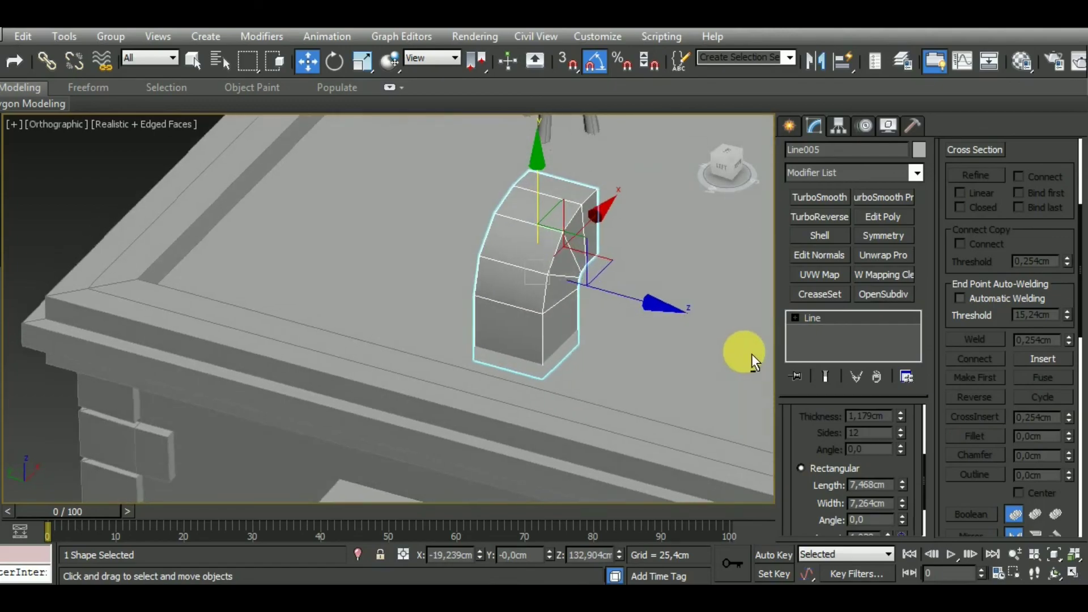
left_click_drag(907, 483, 919, 419)
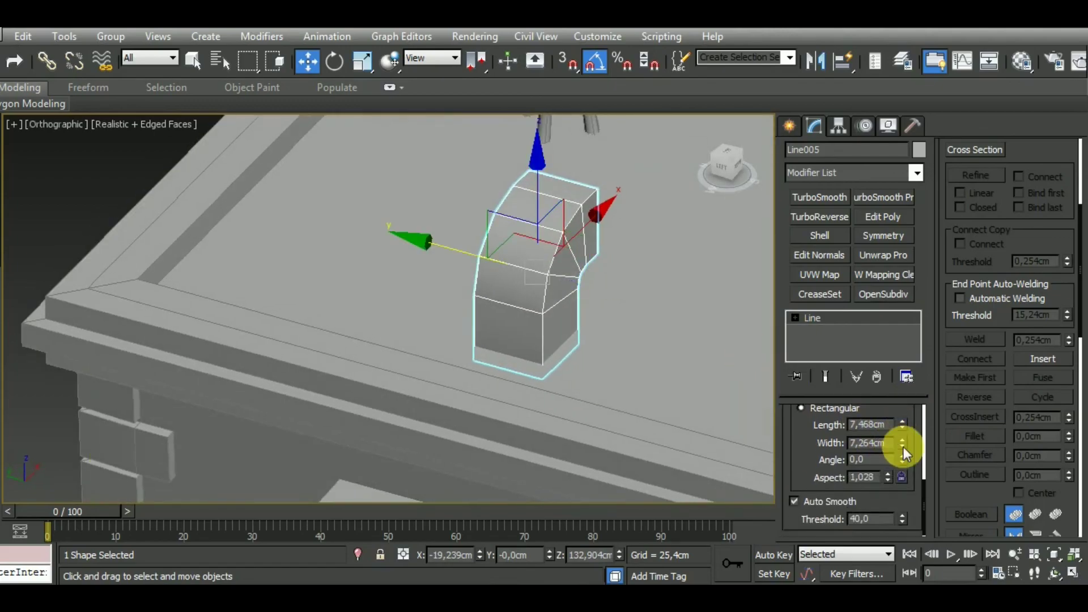
mouse_move(627, 383)
middle_mouse_down("alt")
mouse_move(627, 401)
mouse_move(467, 377)
middle_mouse_up("alt")
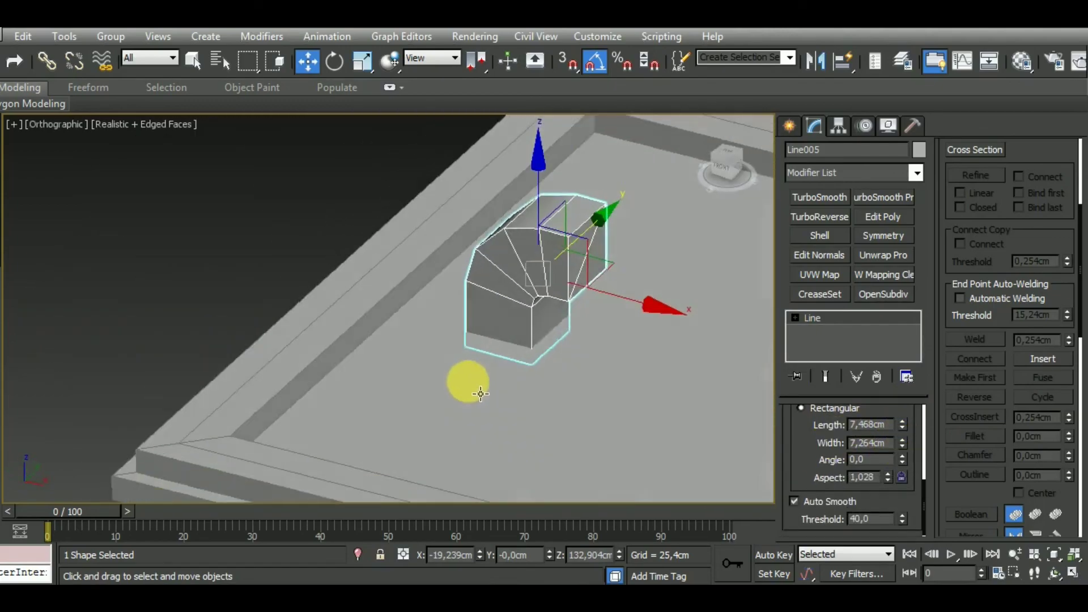
Step: Convert Line005 to Editable Poly and delete both end polygons
right_click(876, 321)
left_click(940, 466)
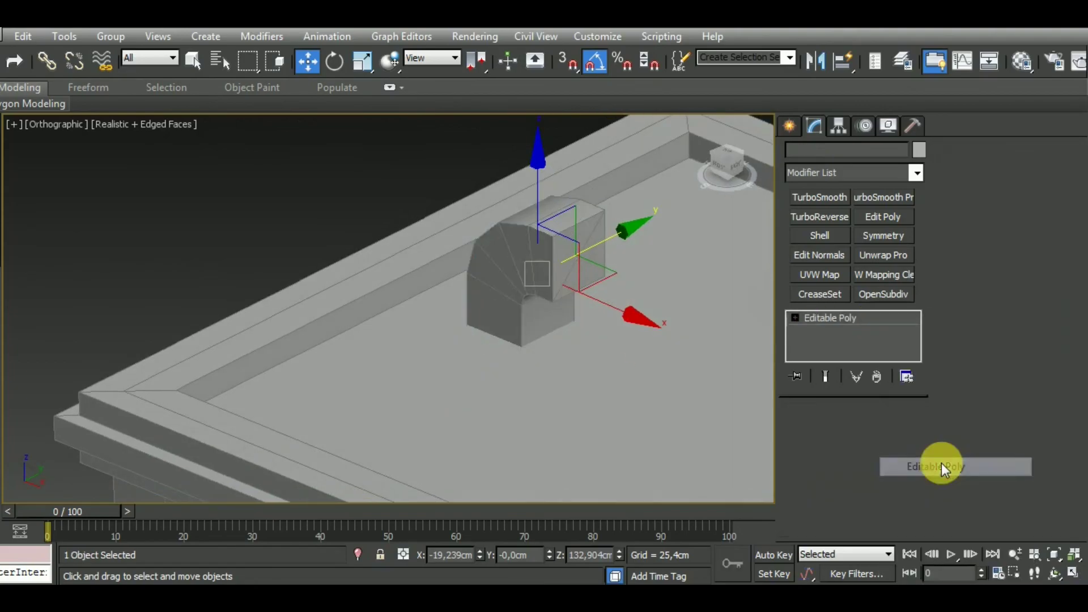
left_click(871, 435)
left_click(590, 272)
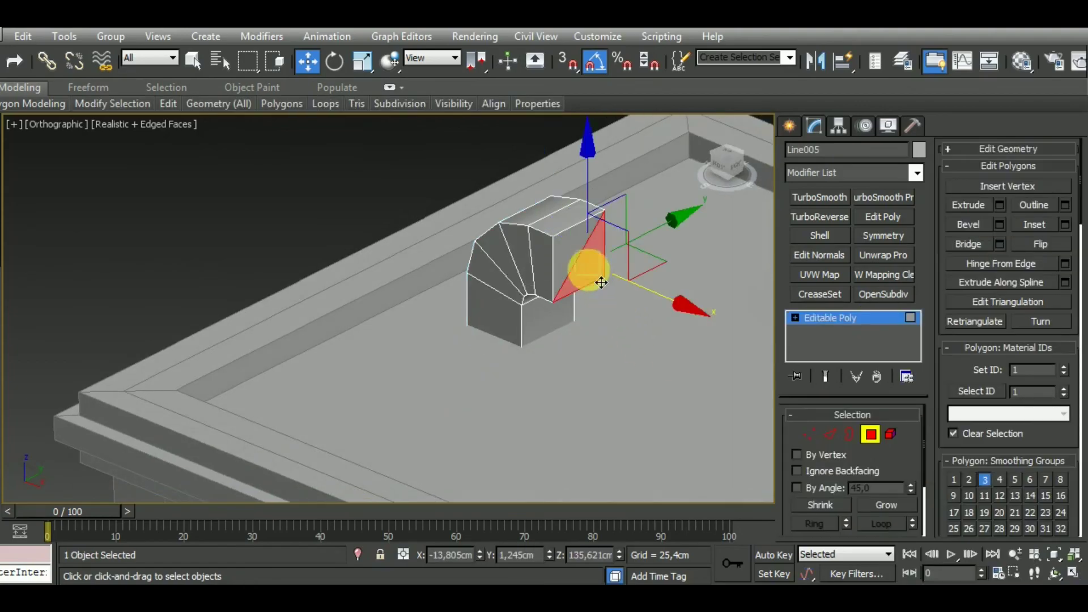
left_click(355, 549)
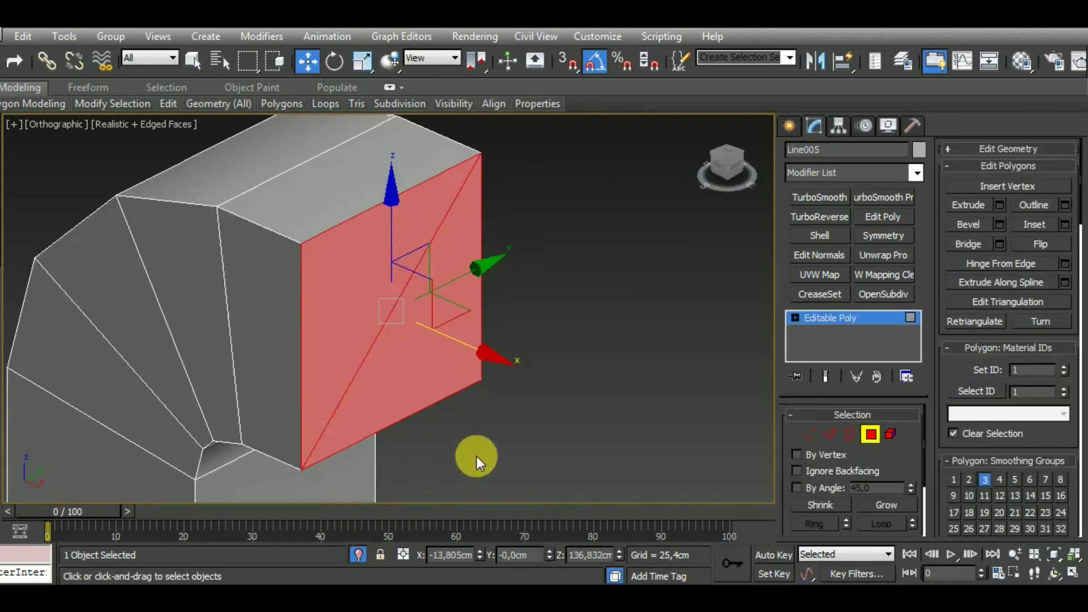
mouse_move(478, 457)
middle_mouse_down("alt")
mouse_move(527, 332)
mouse_move(378, 355)
middle_mouse_up("alt")
left_click(377, 355)
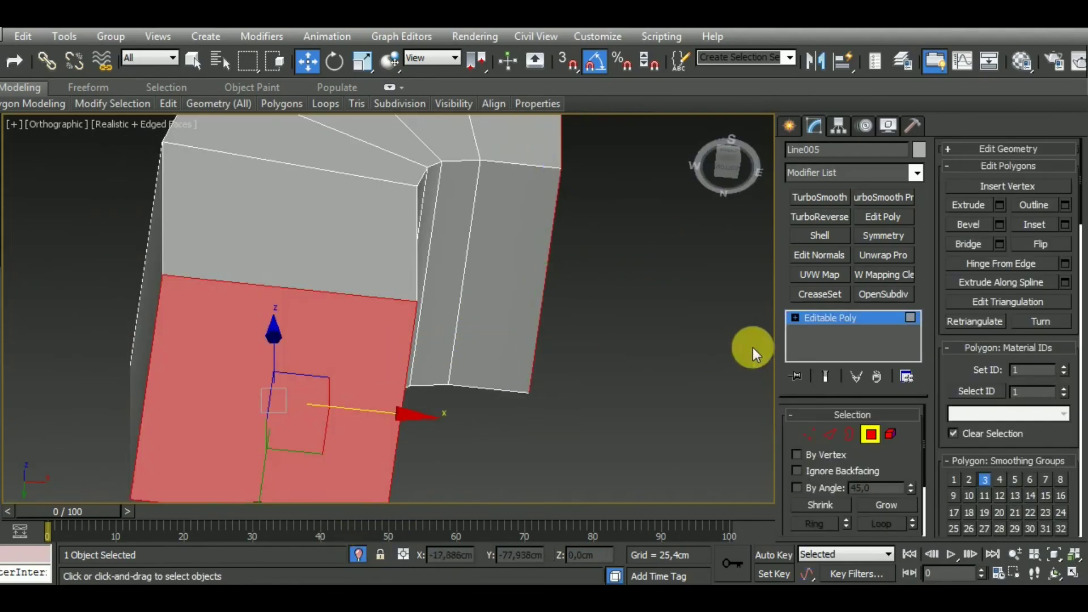
key("Delete")
left_click(871, 434)
Step: Add a Shell modifier with a 1,778cm inner amount
left_click(831, 237)
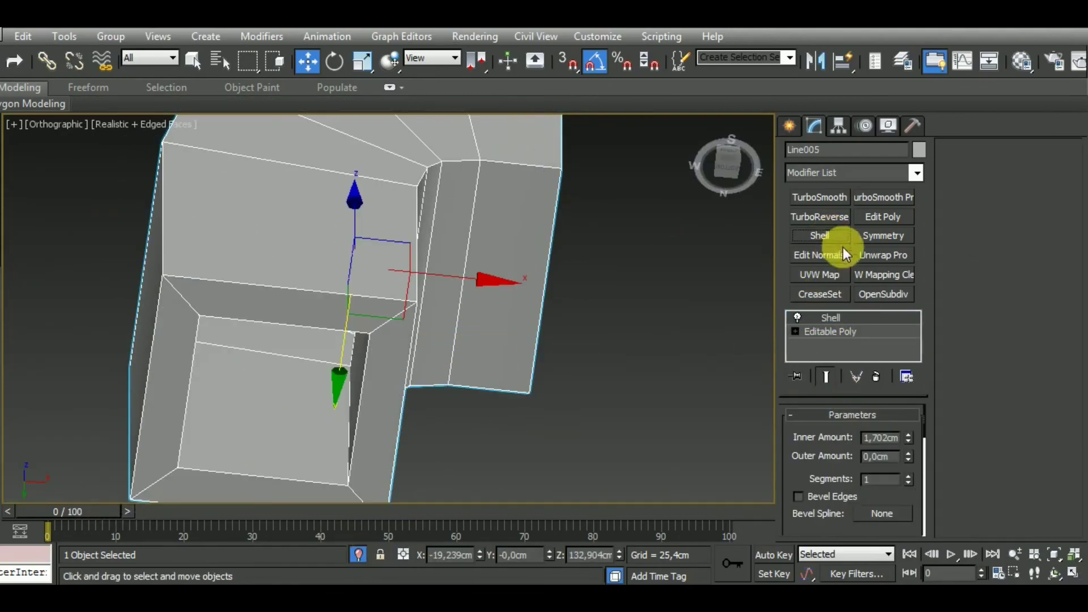
mouse_move(648, 342)
middle_mouse_down("alt")
mouse_move(535, 460)
mouse_move(584, 483)
middle_mouse_up("alt")
left_click_drag(911, 441, 910, 436)
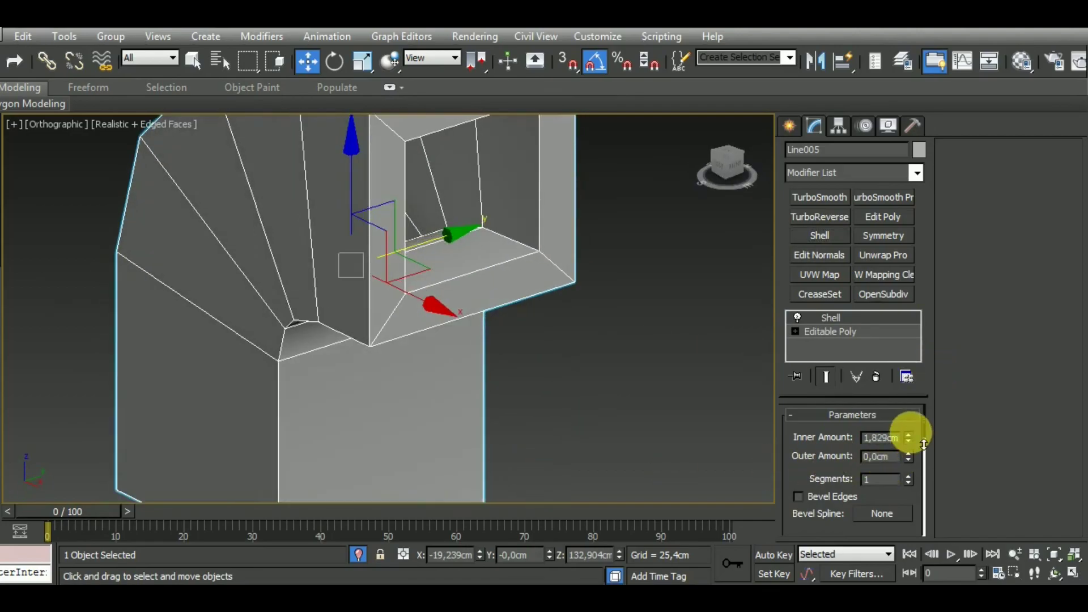
middle_click_drag(602, 425, 618, 378)
scroll(618, 378, "down", 5)
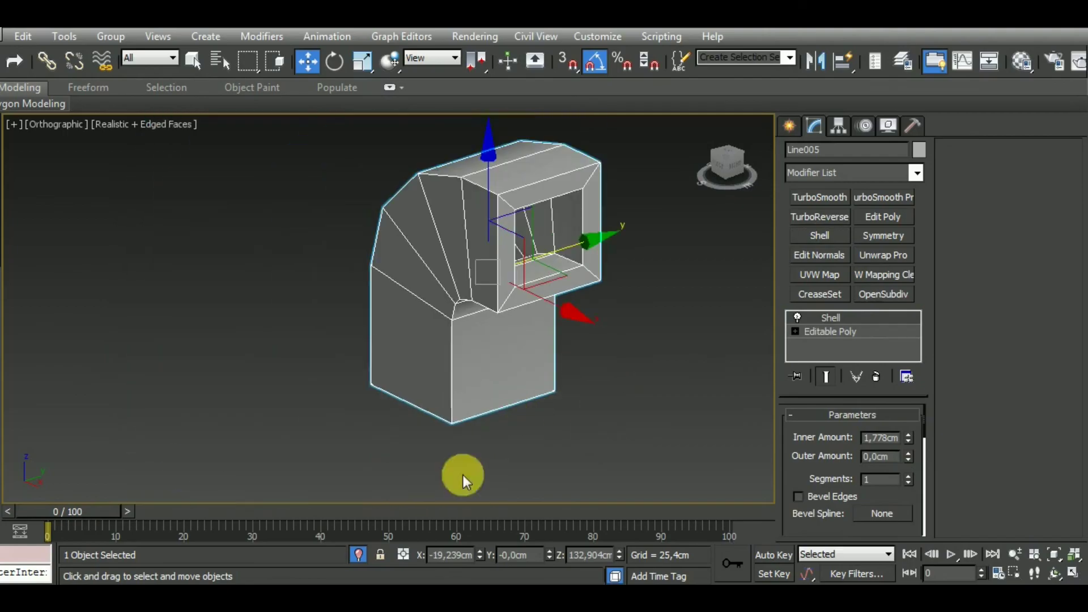
Step: Exit isolation and Shift-drag a copy of the elbow, creating Line006
left_click(358, 553)
middle_click_drag(478, 493, 704, 491, "alt")
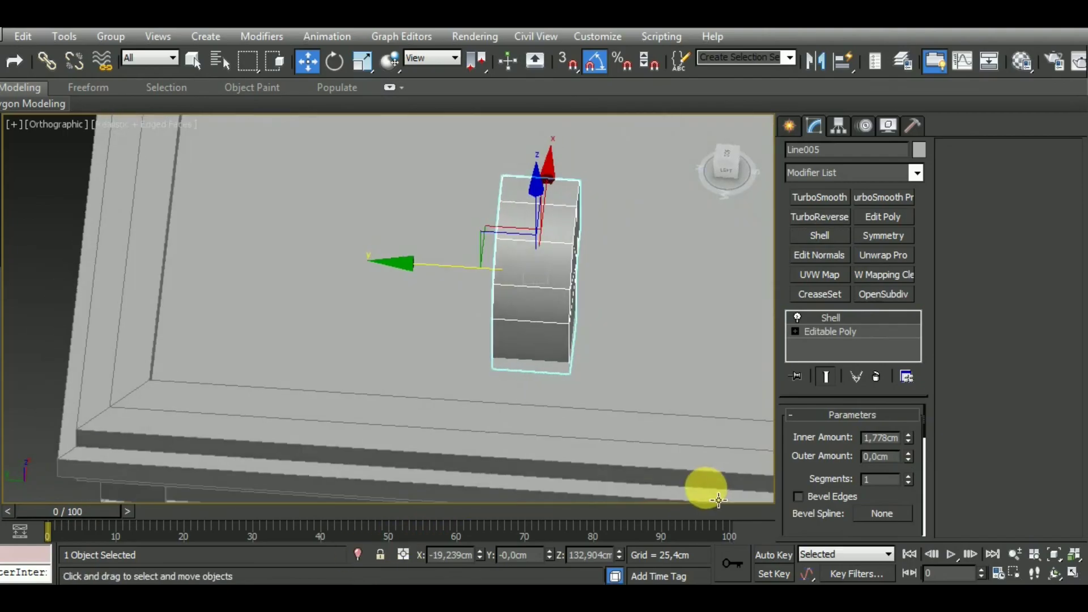
scroll(616, 442, "up", 3)
left_click_drag(499, 294, 308, 286, "shift")
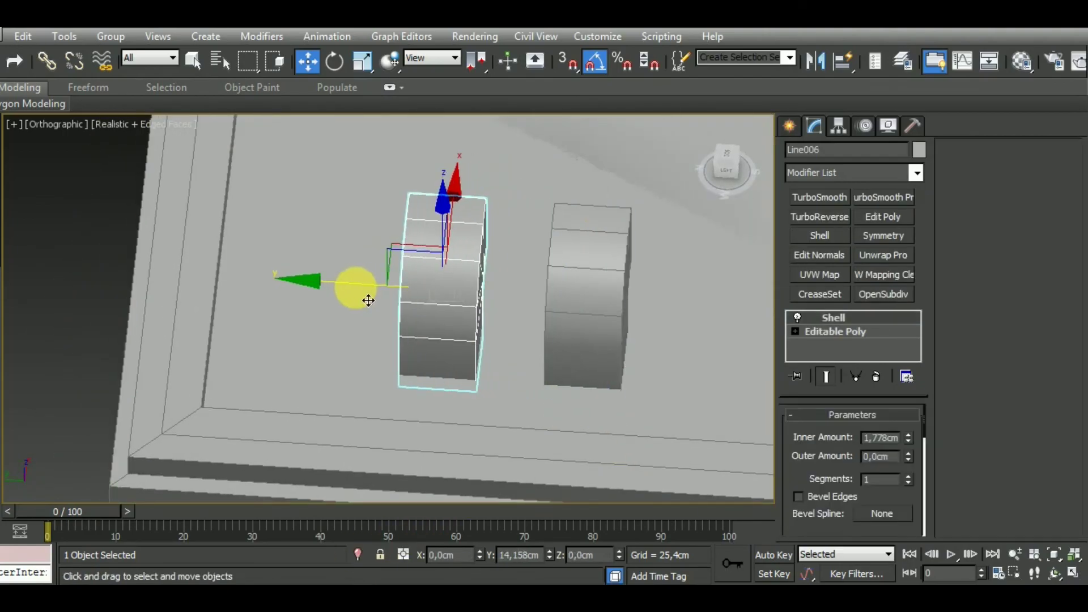
left_click(541, 374)
Step: Move both elbows together across the roof and return to Perspective view
scroll(499, 364, "down", 4)
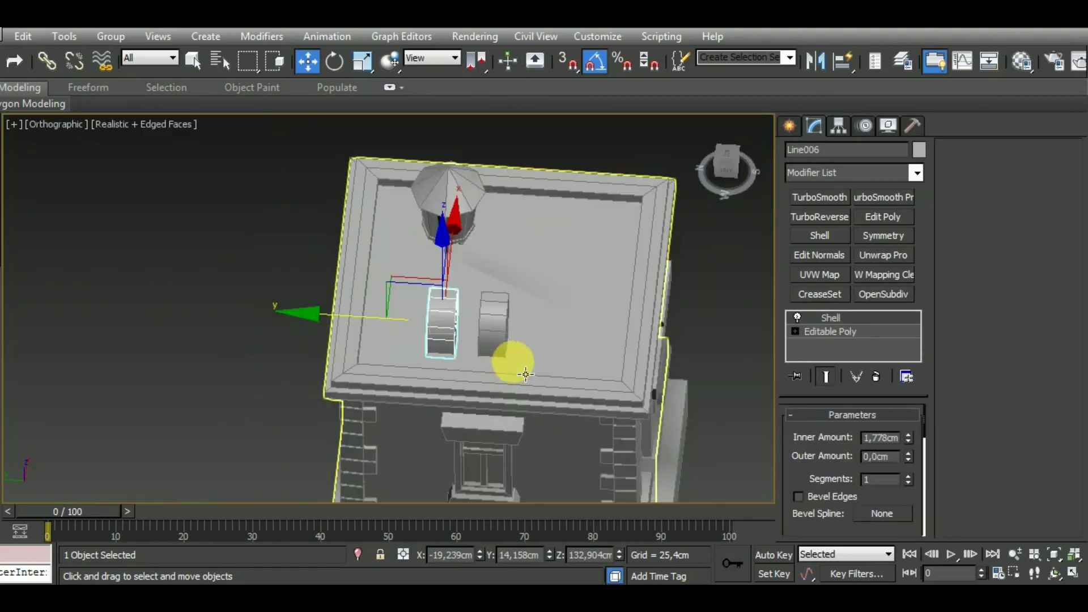
scroll(521, 377, "up", 2)
left_click(487, 328, "ctrl")
left_click_drag(390, 334, 421, 337)
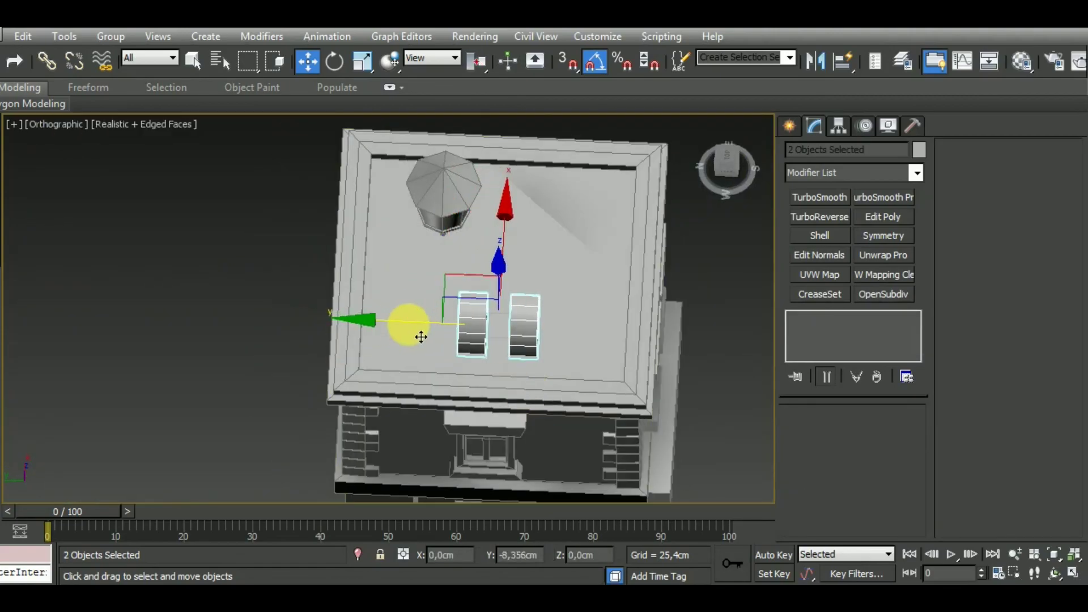
mouse_move(724, 413)
middle_mouse_down("alt")
mouse_move(588, 372)
mouse_move(638, 375)
mouse_move(618, 293)
mouse_move(639, 364)
mouse_move(527, 389)
mouse_move(529, 403)
mouse_move(649, 350)
mouse_move(586, 332)
mouse_move(617, 381)
mouse_move(546, 365)
mouse_move(418, 394)
mouse_move(595, 383)
mouse_move(534, 389)
mouse_move(573, 393)
mouse_move(594, 410)
middle_mouse_up("alt")
key("p")
Step: In Front view, nudge Box032 slightly right along X
key("f")
scroll(332, 274, "down", 5)
scroll(359, 287, "down", 3)
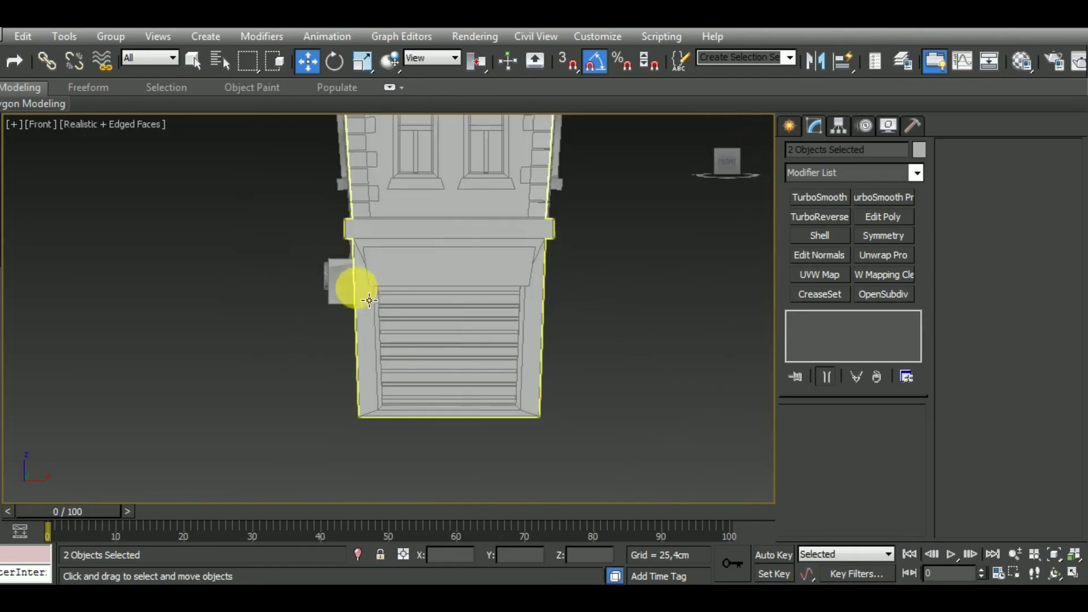
left_click(343, 309)
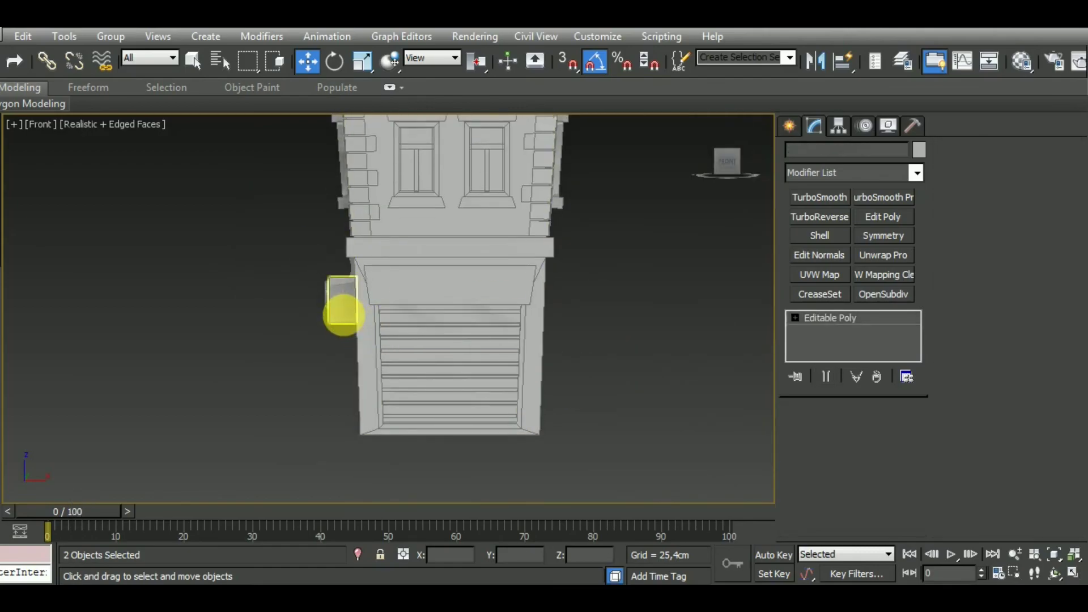
scroll(357, 311, "up", 5)
scroll(362, 321, "down", 2)
scroll(355, 321, "up", 4)
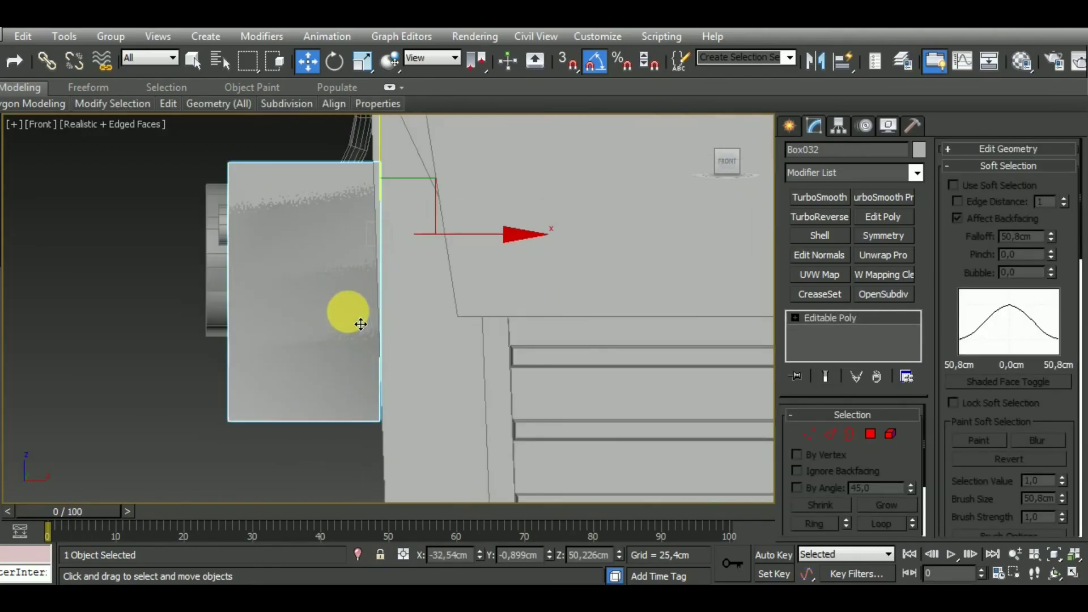
left_click_drag(485, 243, 488, 244)
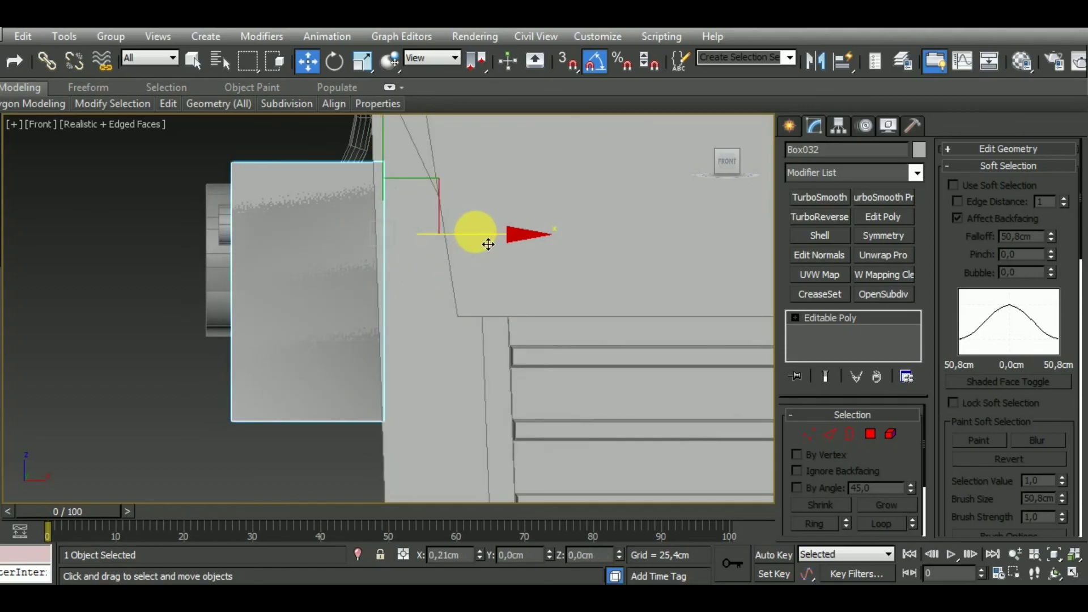
Step: Shift Box032 and its two neighbouring pieces right against the wall, then deselect
scroll(216, 235, "up", 4)
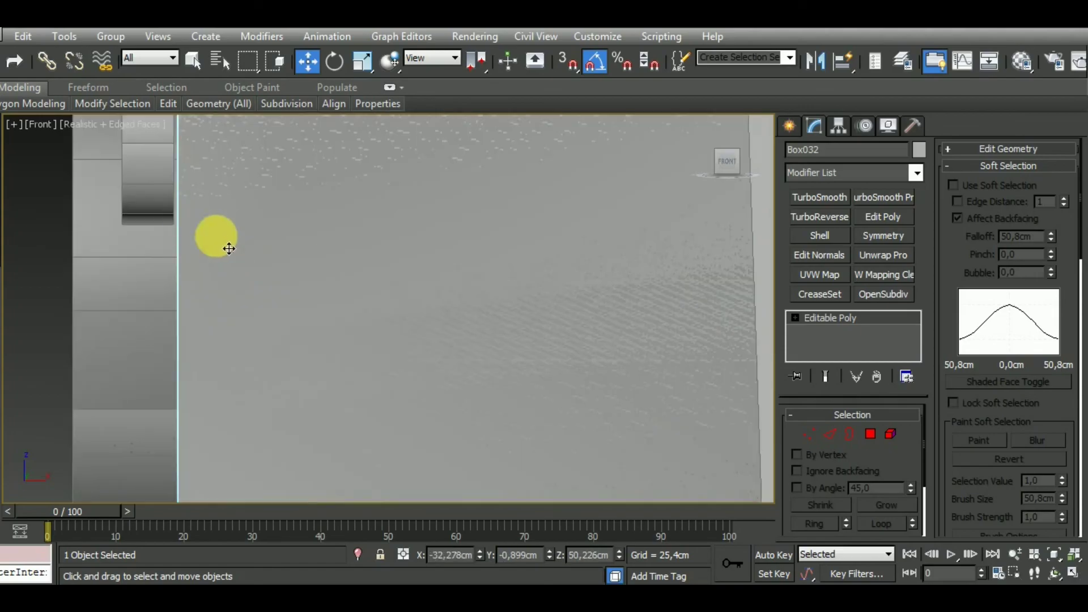
scroll(396, 335, "down", 2)
mouse_move(161, 217)
left_mouse_down()
mouse_move(269, 265)
mouse_move(317, 316)
left_mouse_up()
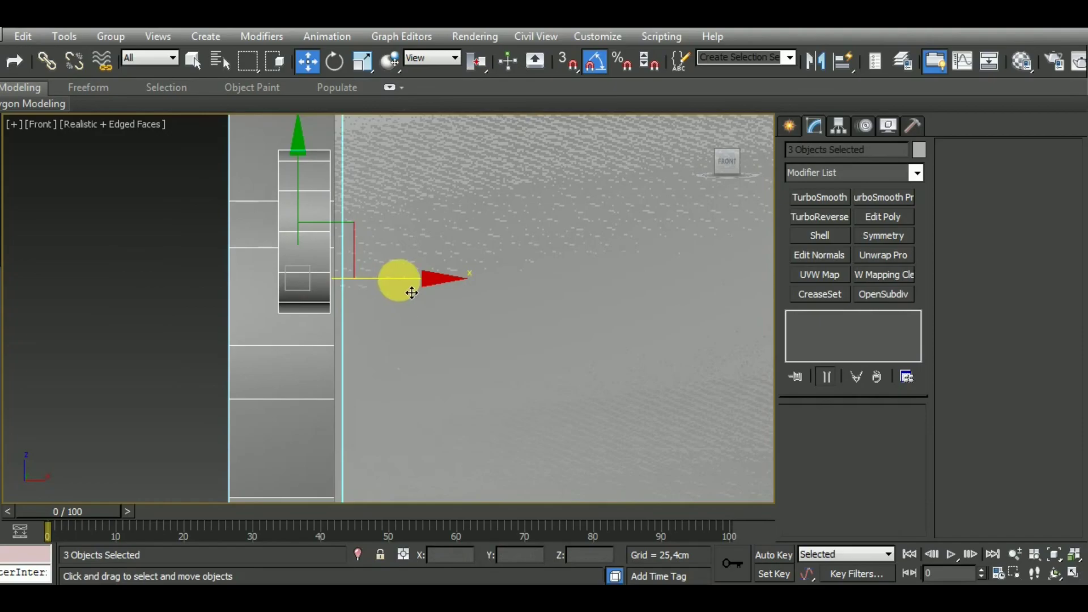
left_click_drag(411, 292, 416, 295)
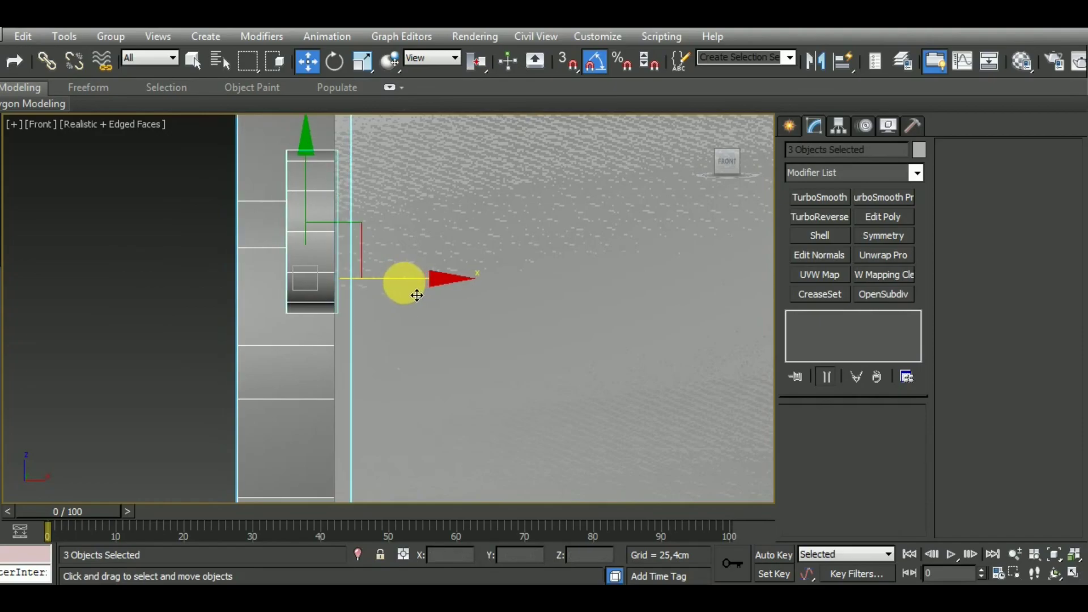
scroll(416, 296, "down", 2)
scroll(323, 289, "down", 2)
scroll(304, 279, "down", 2)
scroll(304, 280, "down", 2)
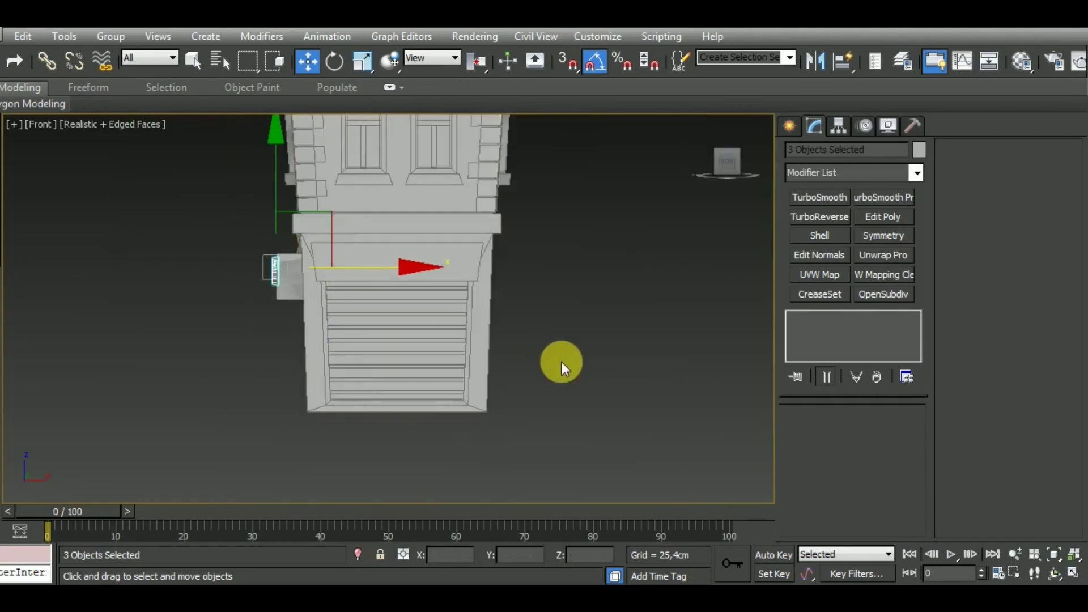
middle_click_drag(562, 365, 528, 343)
left_click(528, 342)
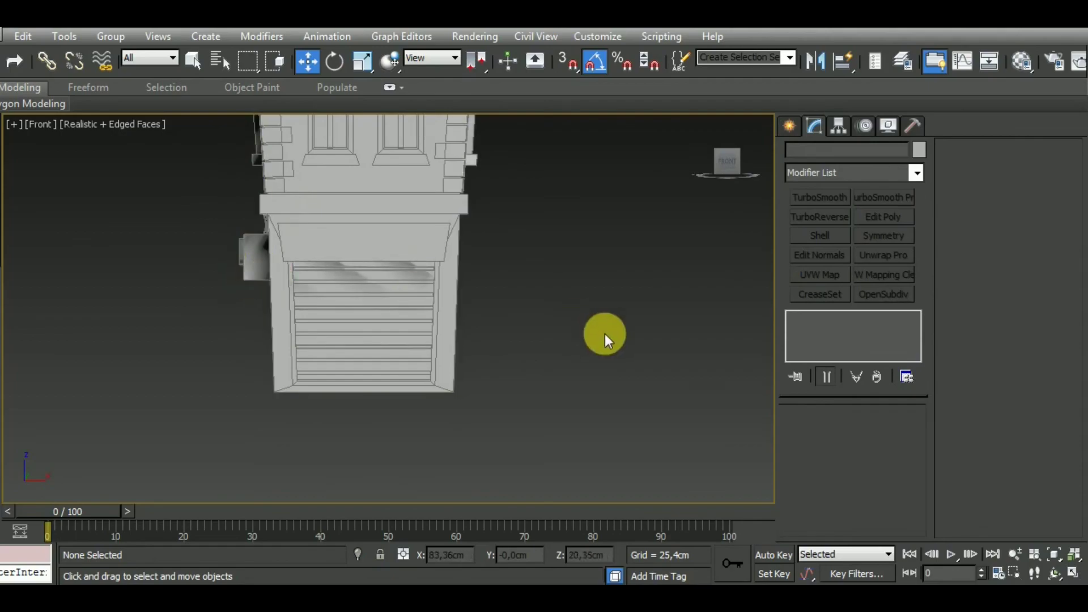
Step: Create a new flat box, Box033, beside the building
left_click(792, 124)
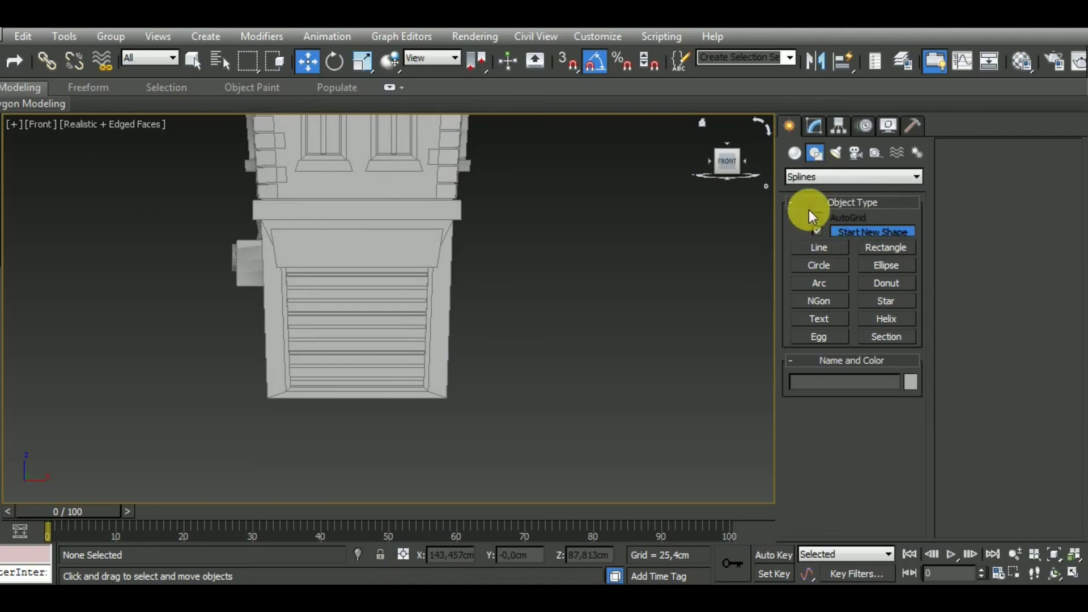
left_click(794, 154)
left_click(833, 238)
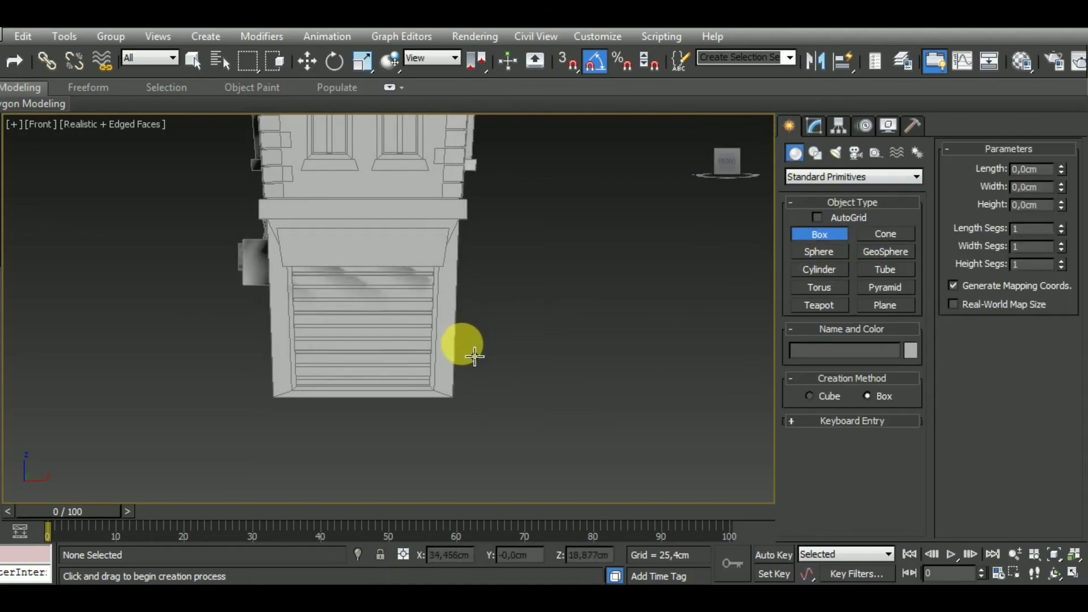
left_click_drag(460, 344, 509, 396)
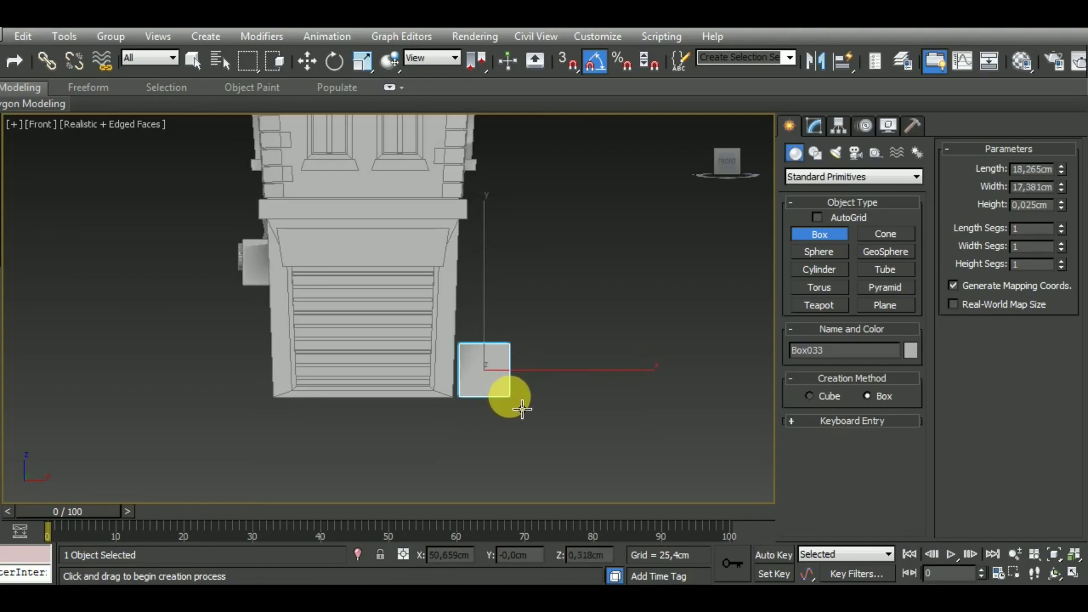
Step: Move Box033 toward the building and raise its height to 24,87cm
left_click(329, 61)
mouse_move(525, 365)
middle_mouse_down("alt")
mouse_move(425, 407)
mouse_move(389, 444)
middle_mouse_up("alt")
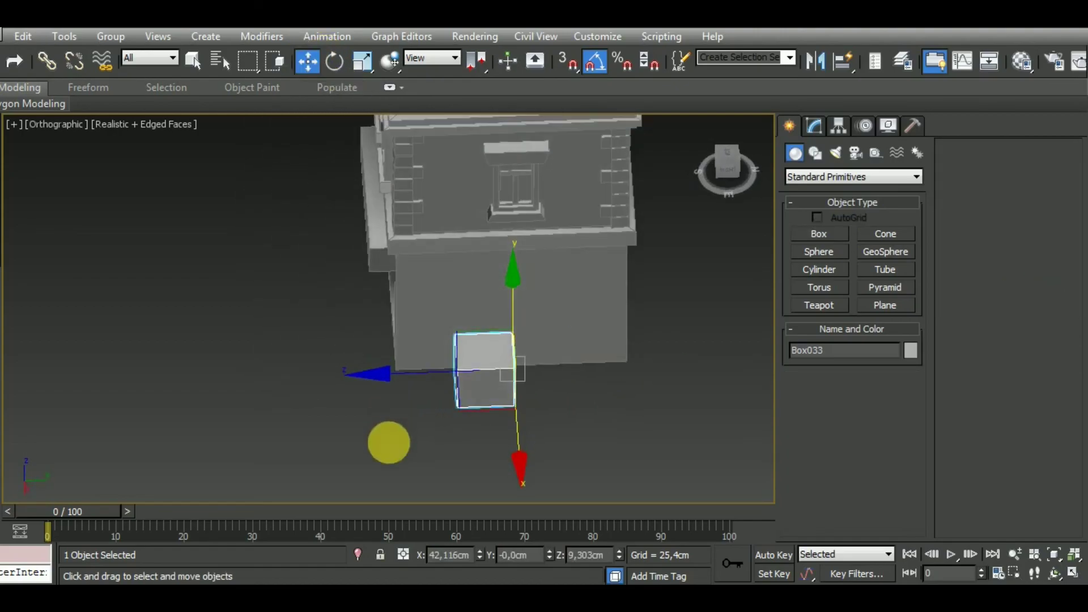
left_click_drag(631, 378, 697, 358)
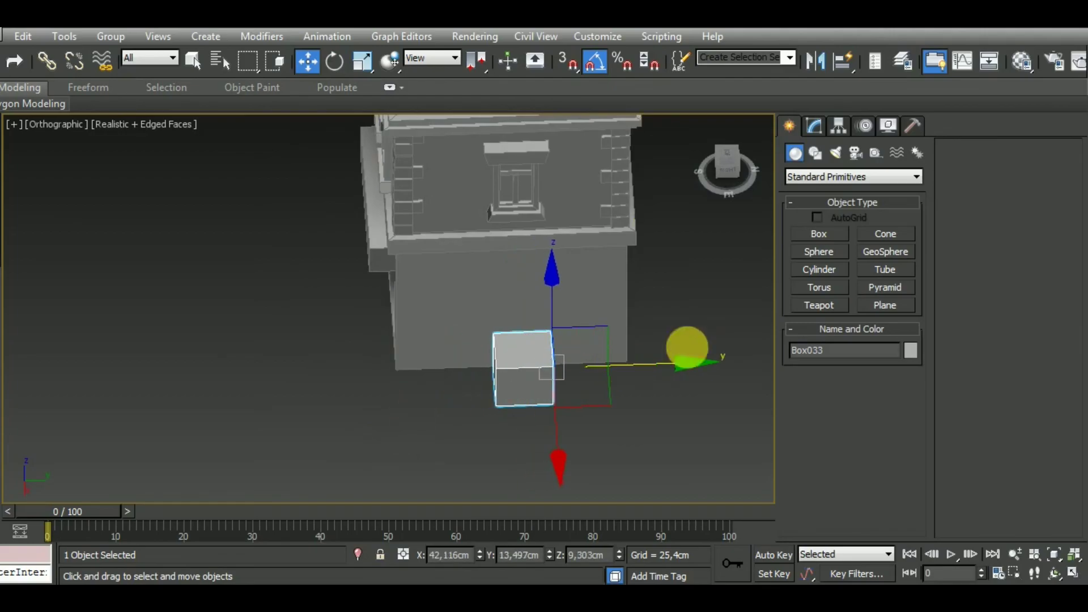
left_click(825, 129)
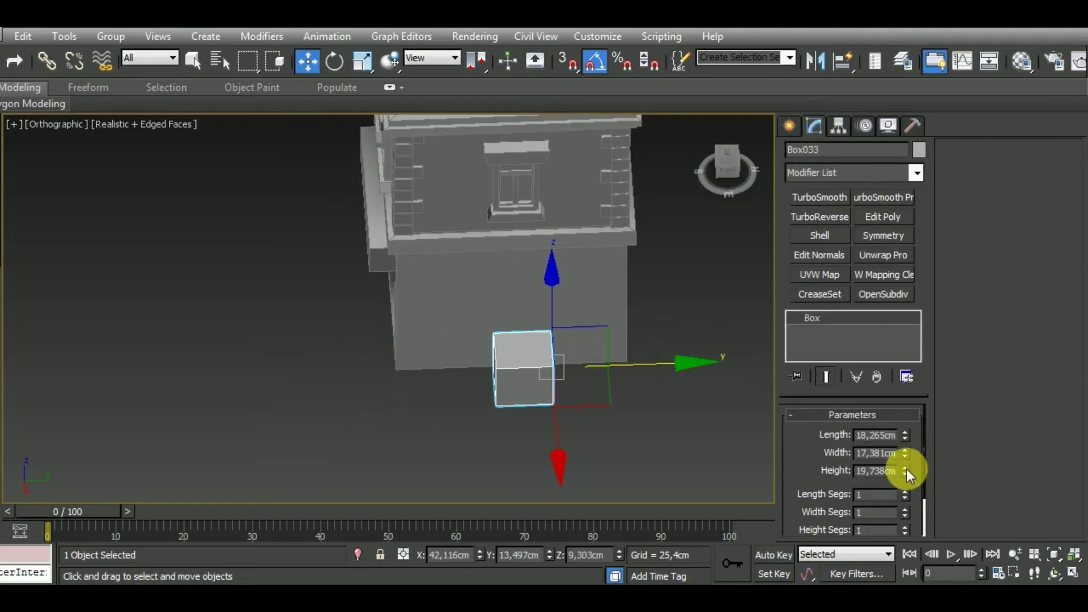
left_click_drag(917, 462, 917, 458)
middle_click_drag(563, 400, 660, 347, "alt")
Step: In Front view, nudge Box033 left so it sits beside the wall
mouse_move(535, 396)
middle_mouse_down("alt")
mouse_move(530, 365)
mouse_move(618, 397)
mouse_move(478, 384)
middle_mouse_up("alt")
scroll(530, 368, "up", 5)
scroll(530, 370, "down", 3)
key("f")
scroll(279, 260, "down", 3)
scroll(486, 353, "down", 3)
scroll(546, 386, "up", 3)
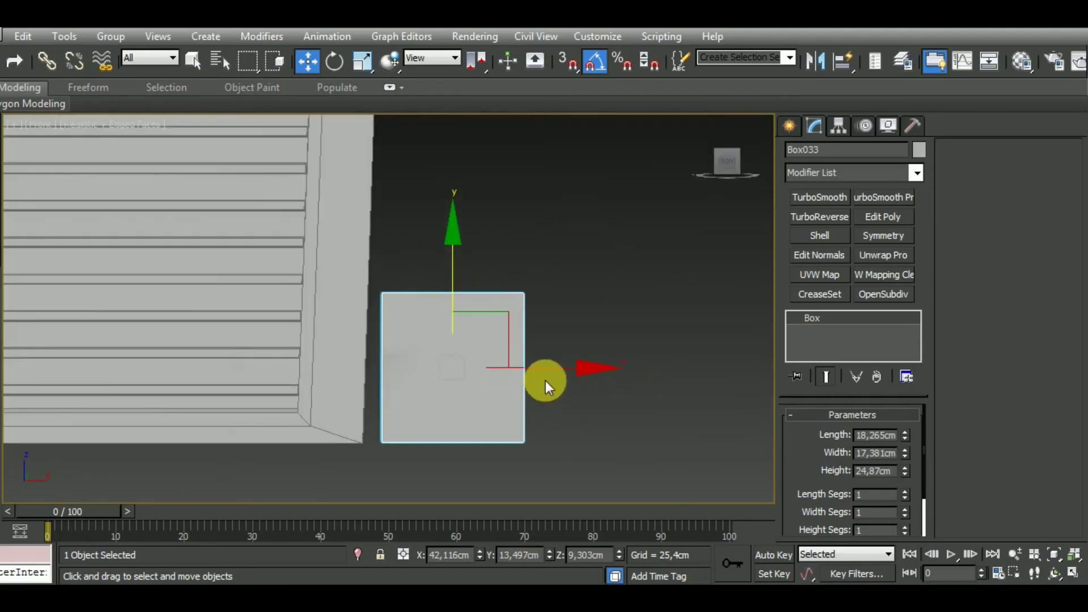
left_click_drag(567, 383, 557, 382)
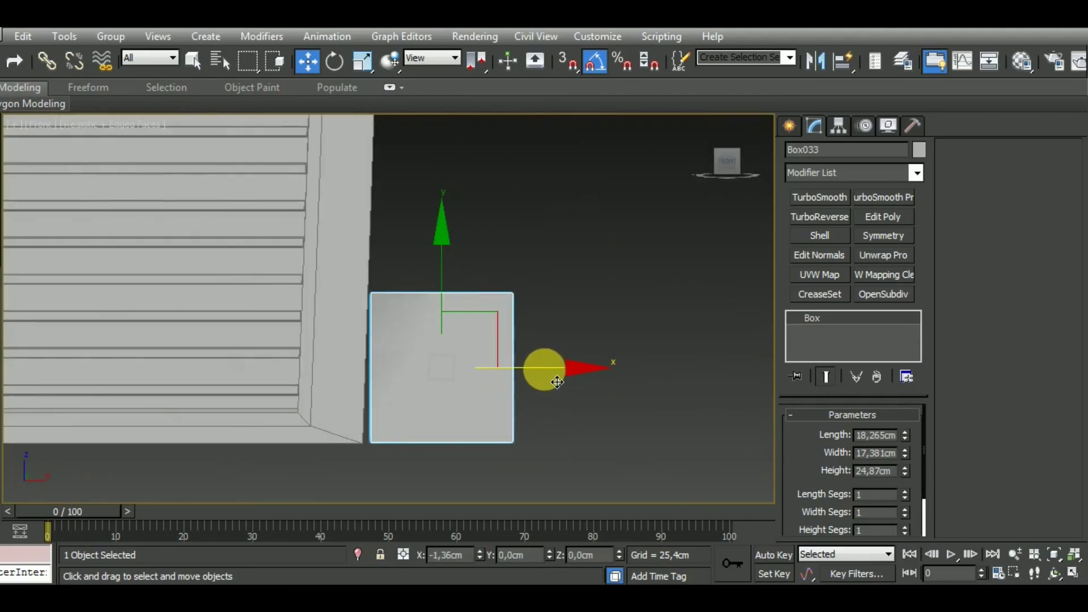
scroll(412, 313, "up", 2)
scroll(446, 323, "down", 1)
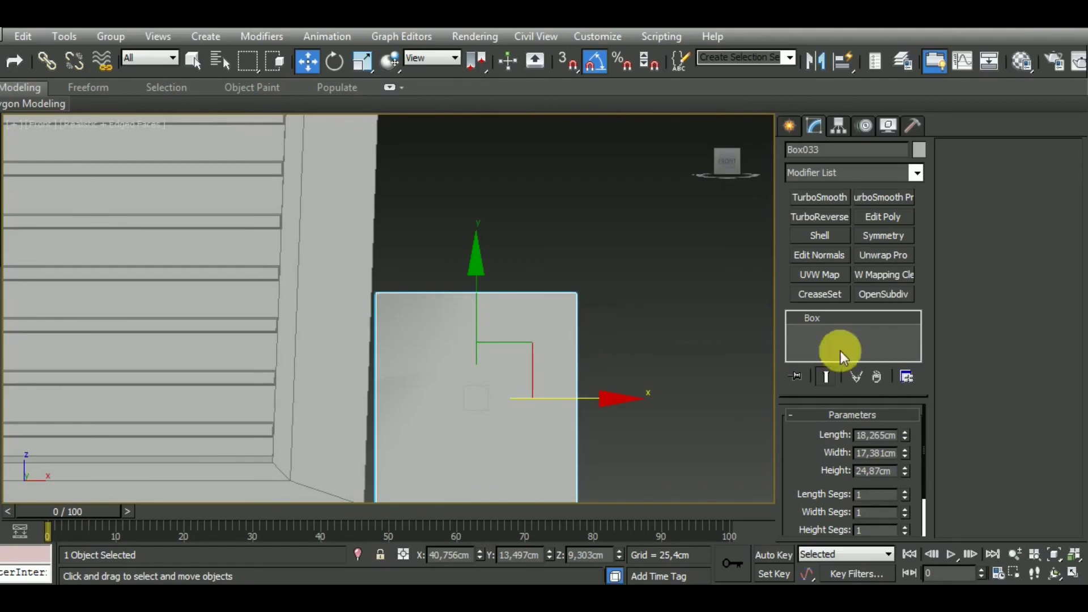
right_click(856, 317)
Step: Convert Box033 to Editable Poly and lower its top-right vertex to slant the top
left_click(906, 447)
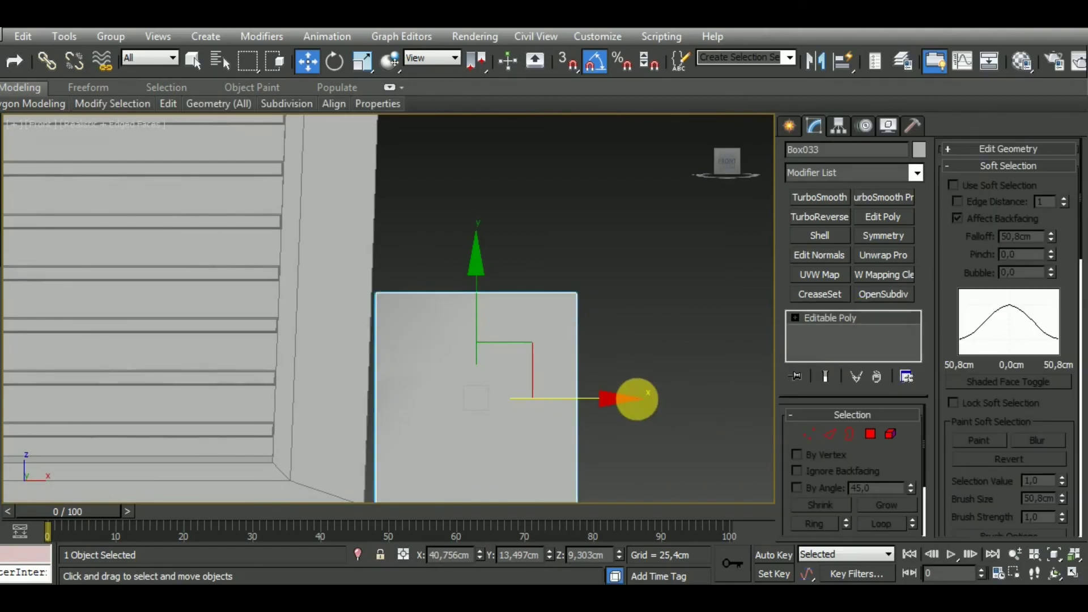
middle_click_drag(637, 399, 669, 365)
key("s")
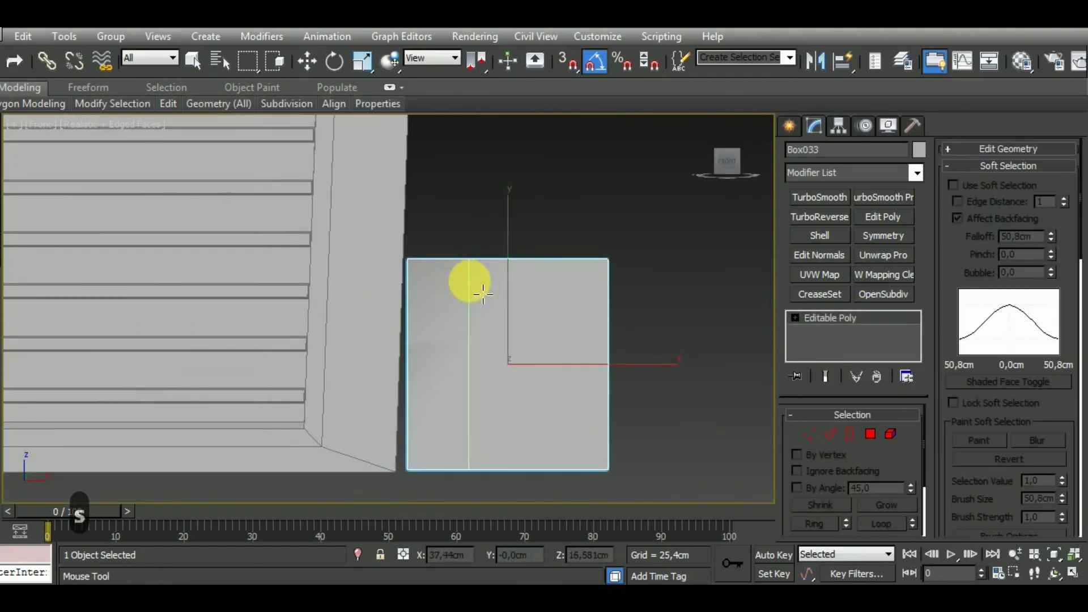
key("w")
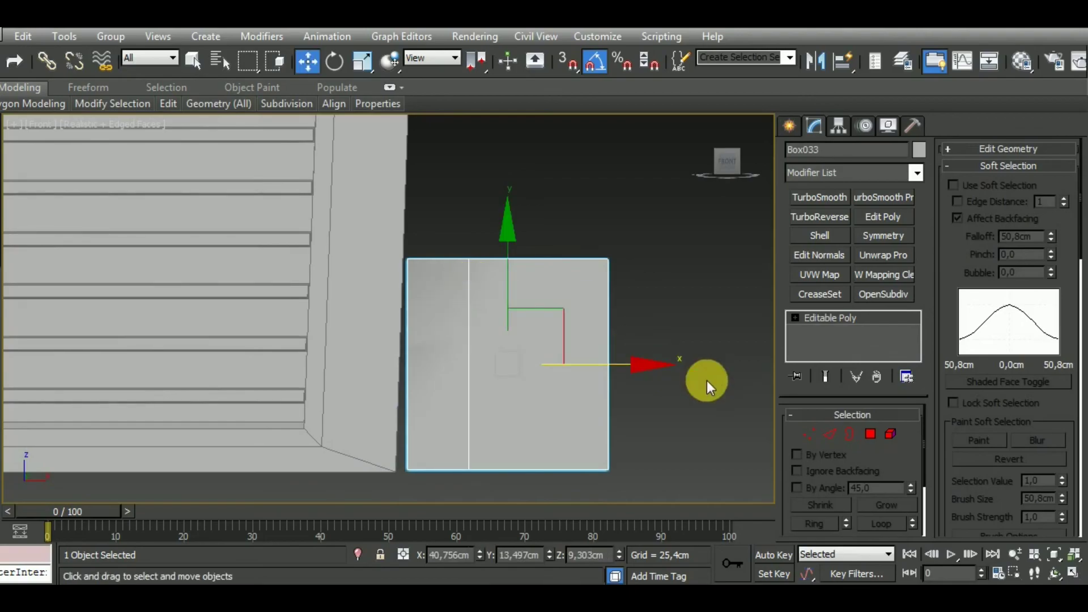
left_click(809, 433)
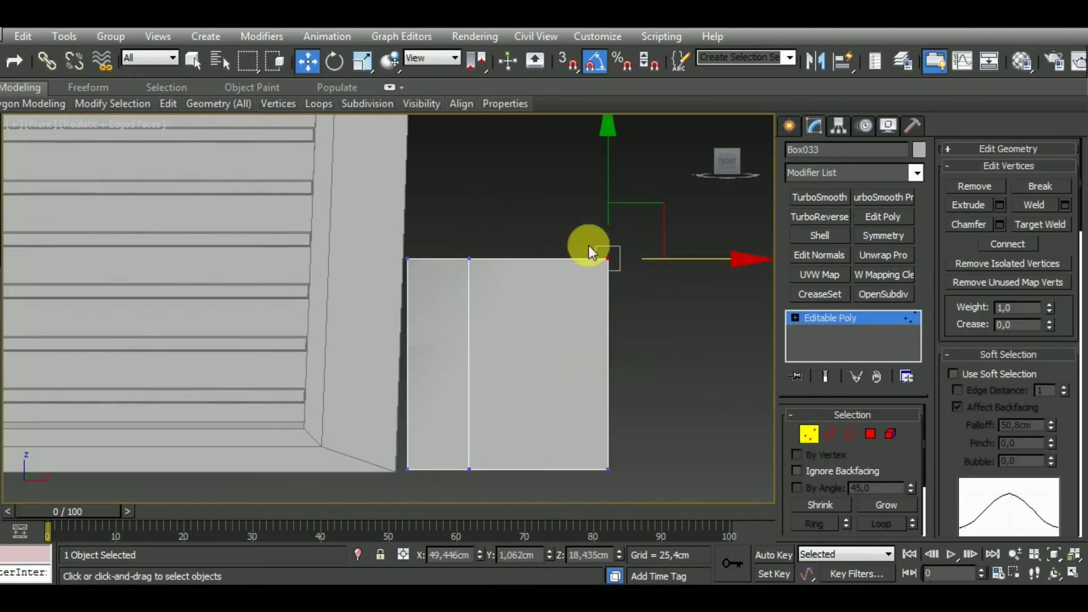
left_click_drag(622, 196, 617, 259)
Step: Connect the selected edges with 5 segments, adding five vertical edge loops
left_click(831, 437)
mouse_move(614, 414)
middle_mouse_down("alt")
mouse_move(539, 386)
mouse_move(554, 432)
middle_mouse_up("alt")
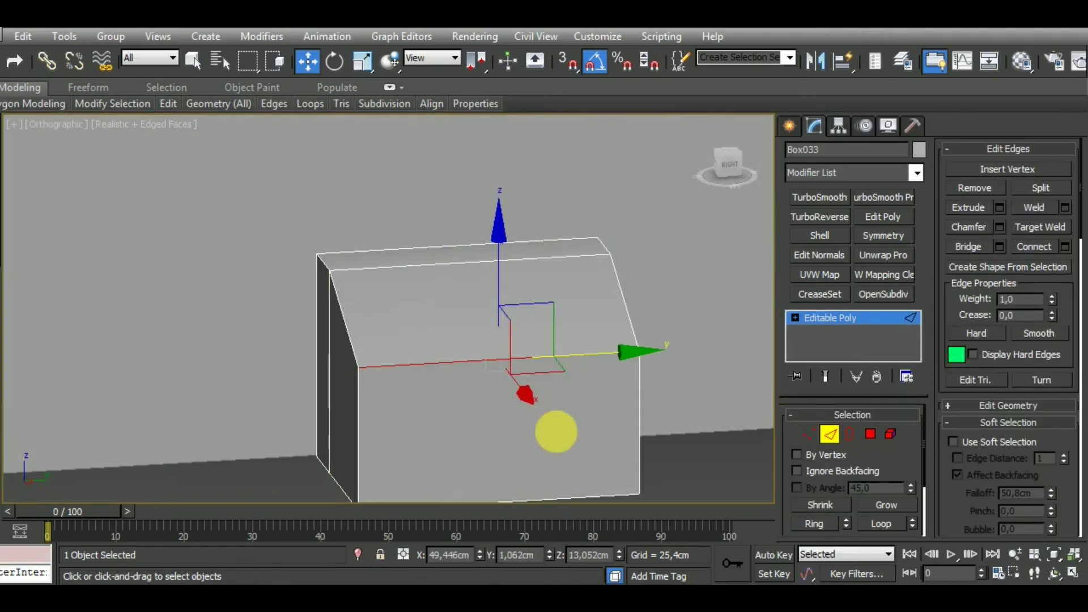
key("ctrl+shift+e")
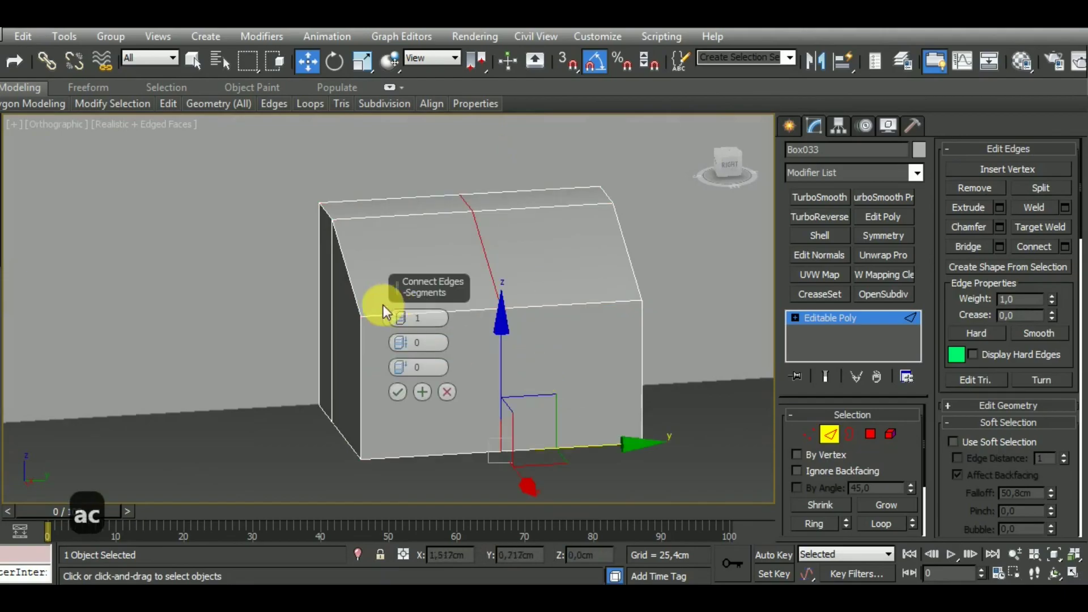
left_click_drag(400, 315, 401, 318)
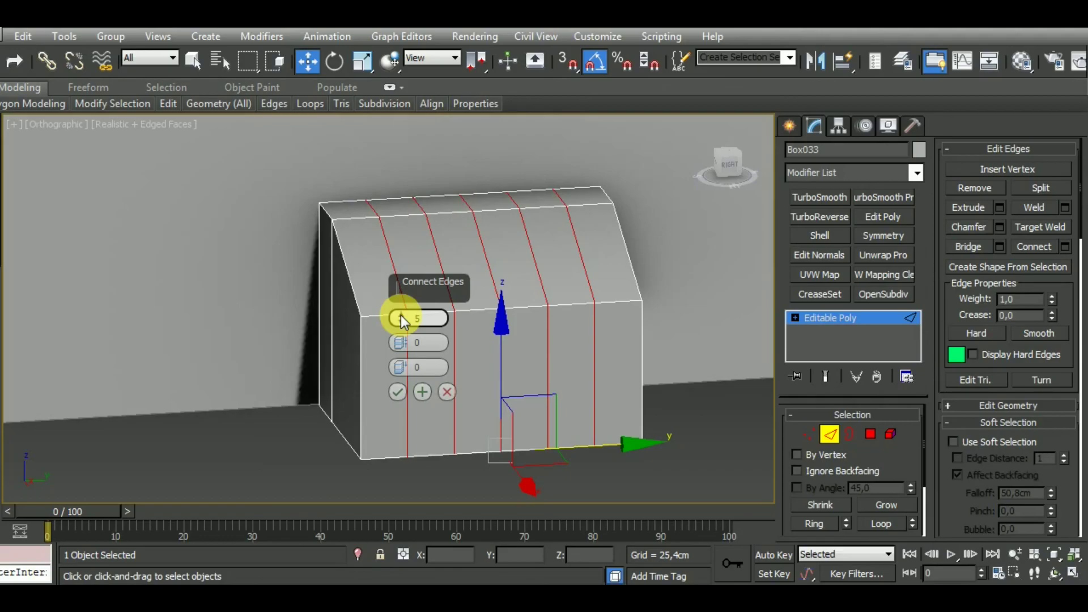
left_click(400, 322)
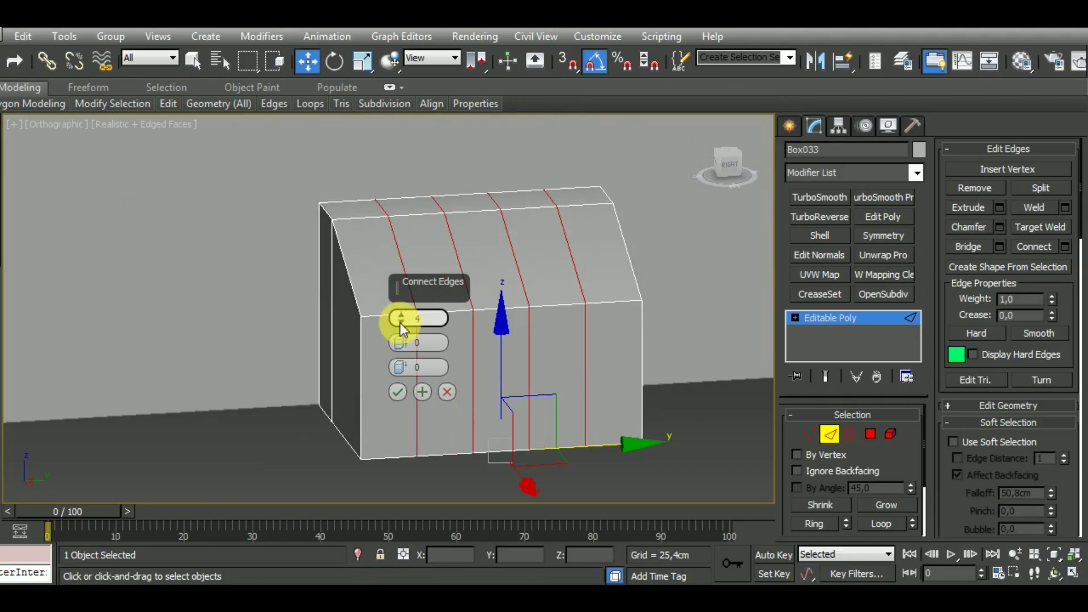
left_click(402, 314)
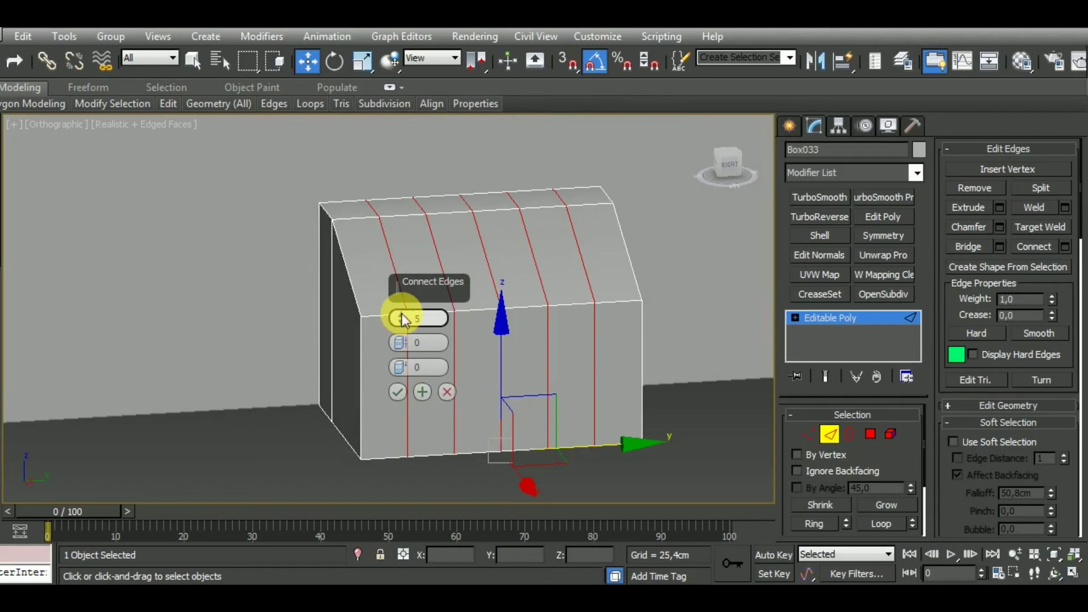
left_click(400, 391)
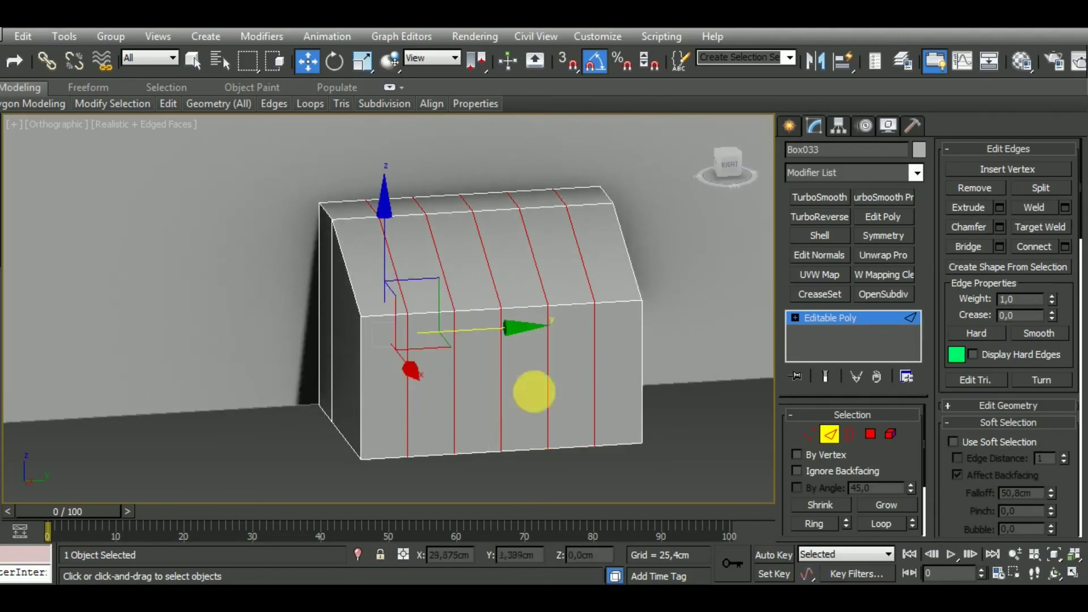
Step: Select the six strip polygons on the sloped top
left_click(871, 434)
left_click(369, 267)
left_click(439, 284, "ctrl")
left_click(479, 284, "ctrl")
left_click(518, 287, "ctrl")
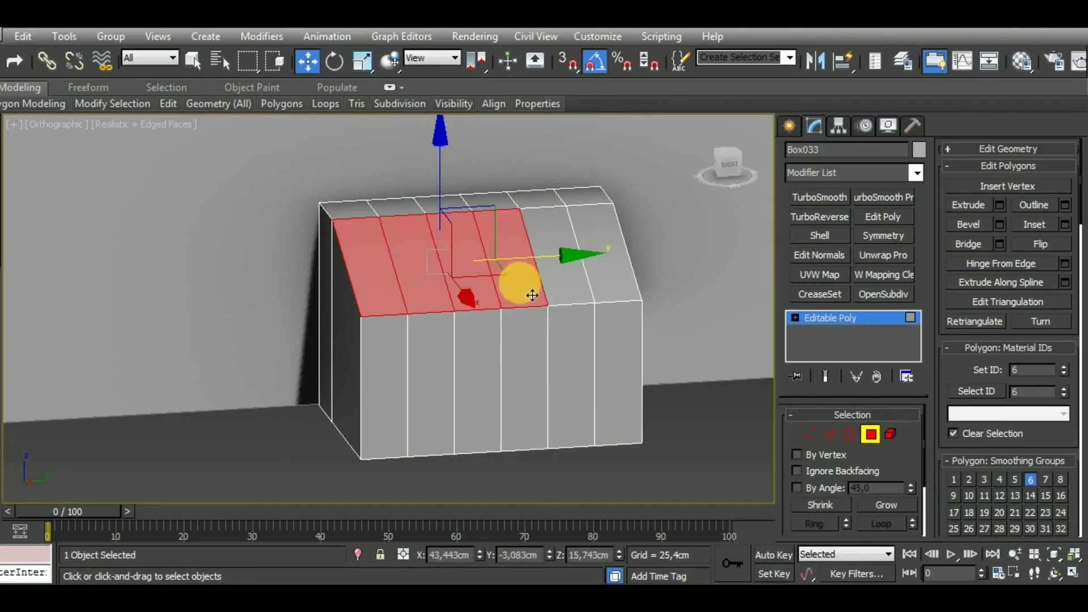
left_click(561, 281, "ctrl")
left_click(595, 275, "ctrl")
Step: Inset the slope strips By Polygon, about 0.4cm each
mouse_move(568, 344)
middle_mouse_down("alt")
mouse_move(631, 347)
mouse_move(527, 335)
middle_mouse_up("alt")
left_click(1066, 224)
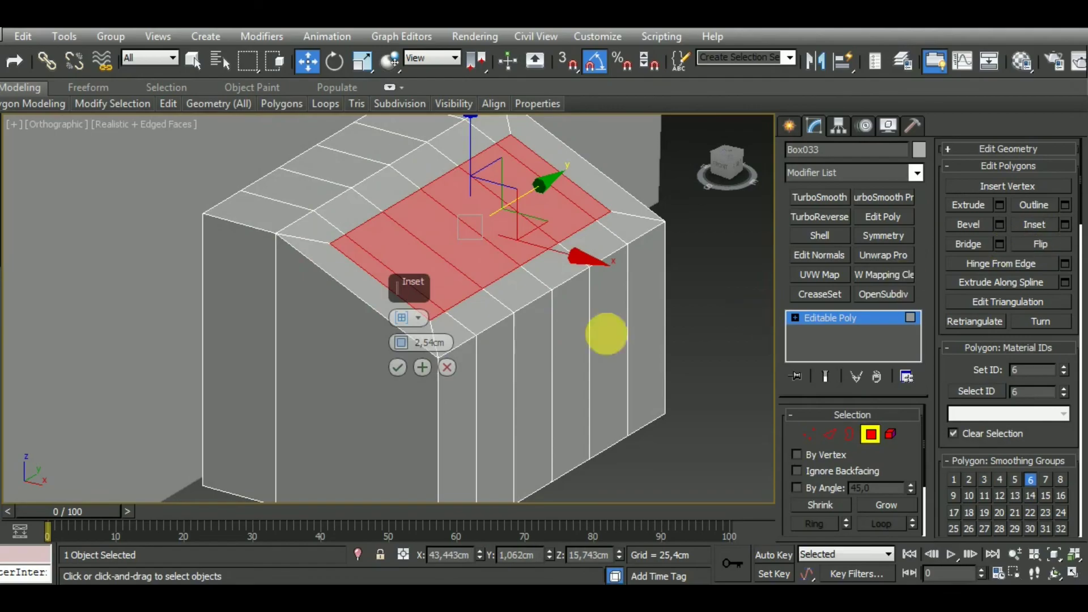
right_click(400, 341)
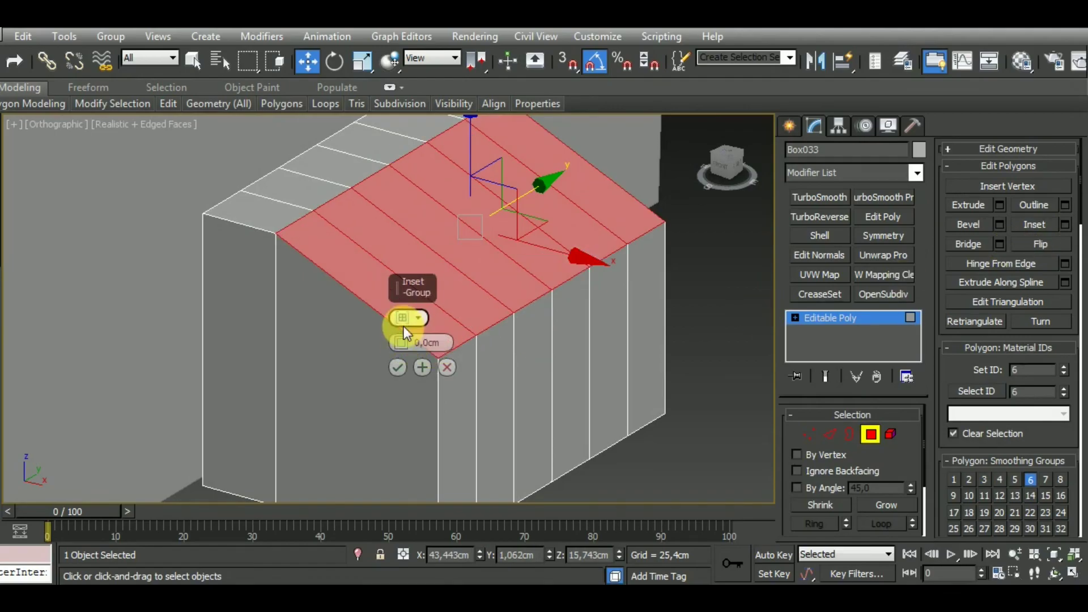
left_click_drag(398, 345, 399, 334)
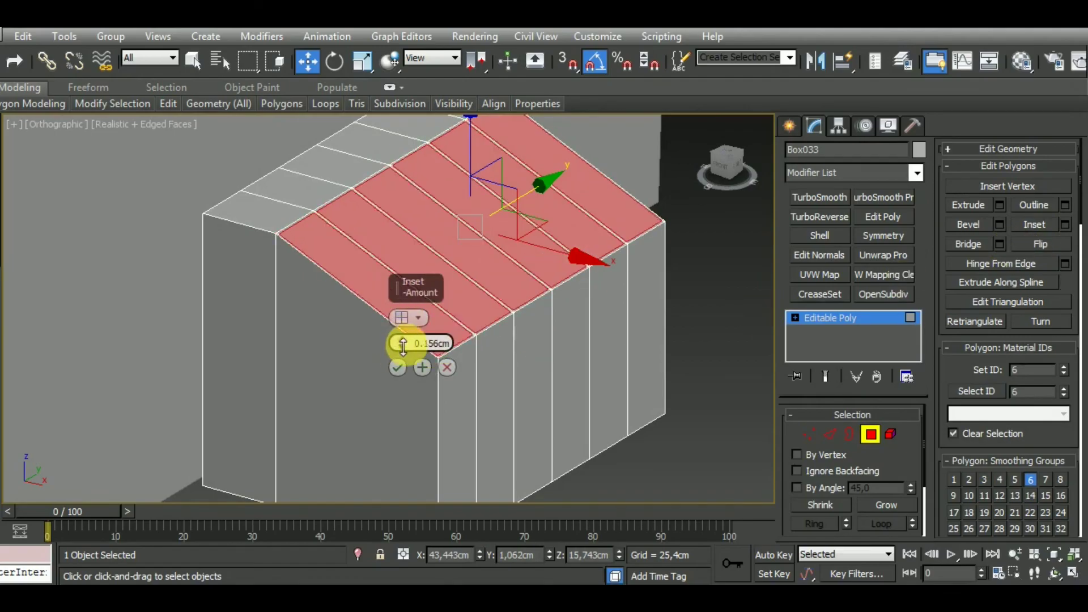
left_click(404, 318)
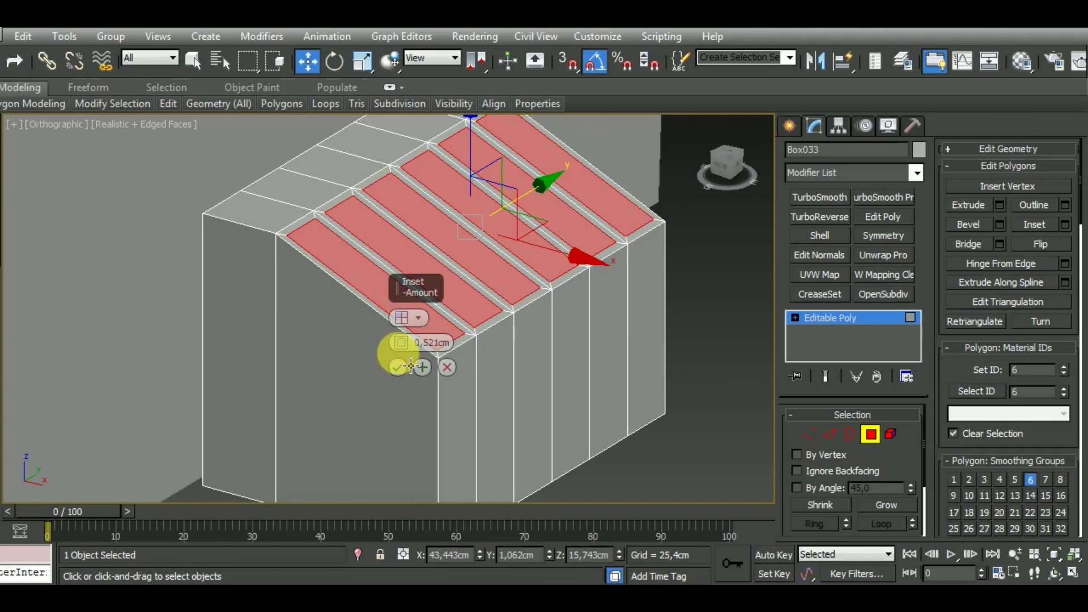
left_click_drag(401, 349, 404, 358)
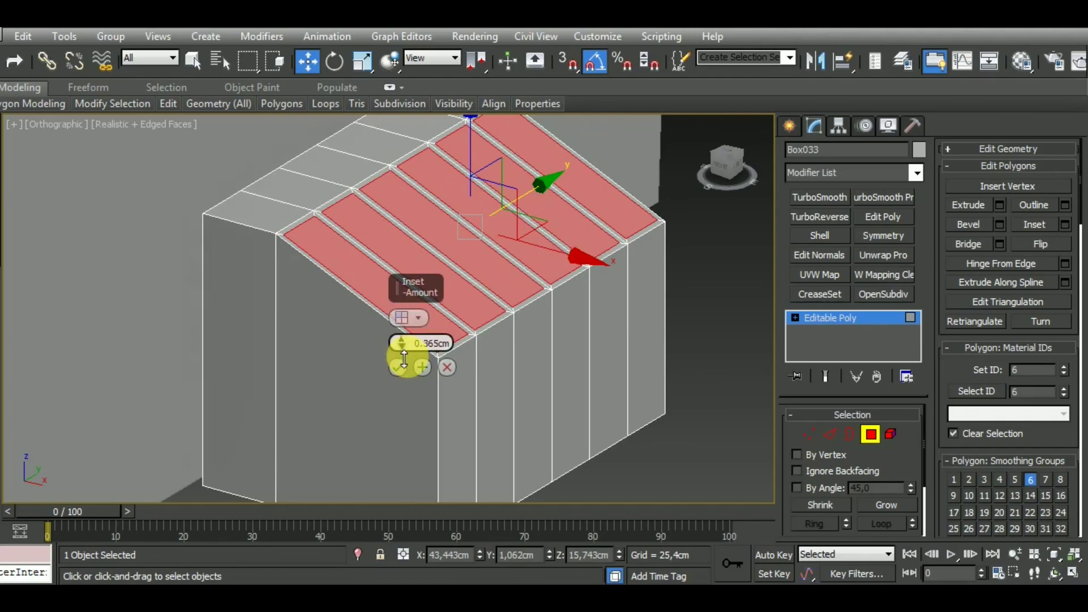
left_click(399, 368)
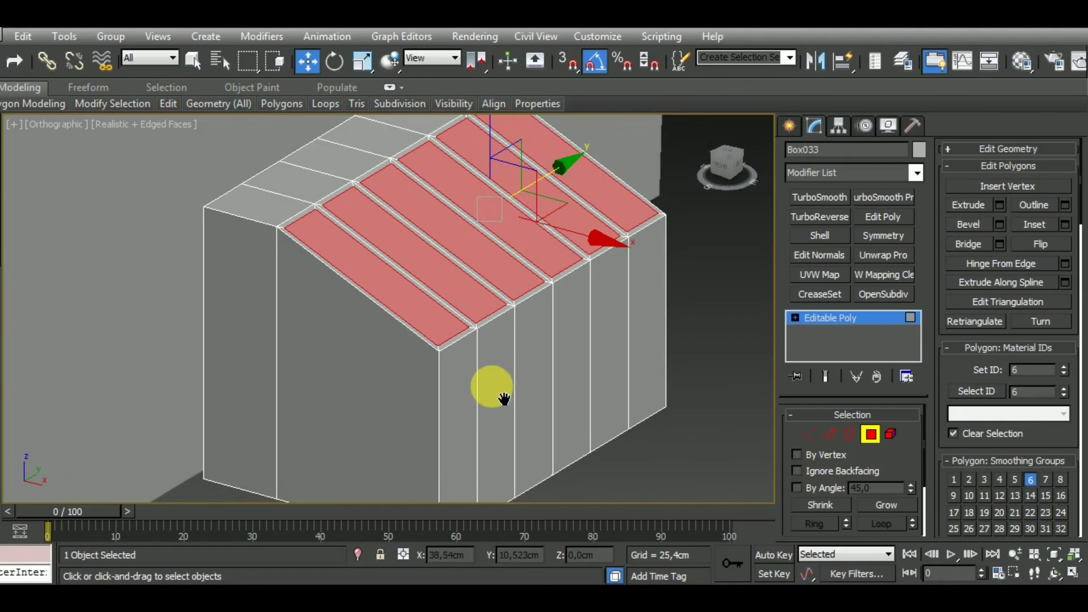
Step: Bevel the strips up 0.729cm with a -0.417cm outline into raised slats
key("b")
left_click(422, 391)
right_click(403, 368)
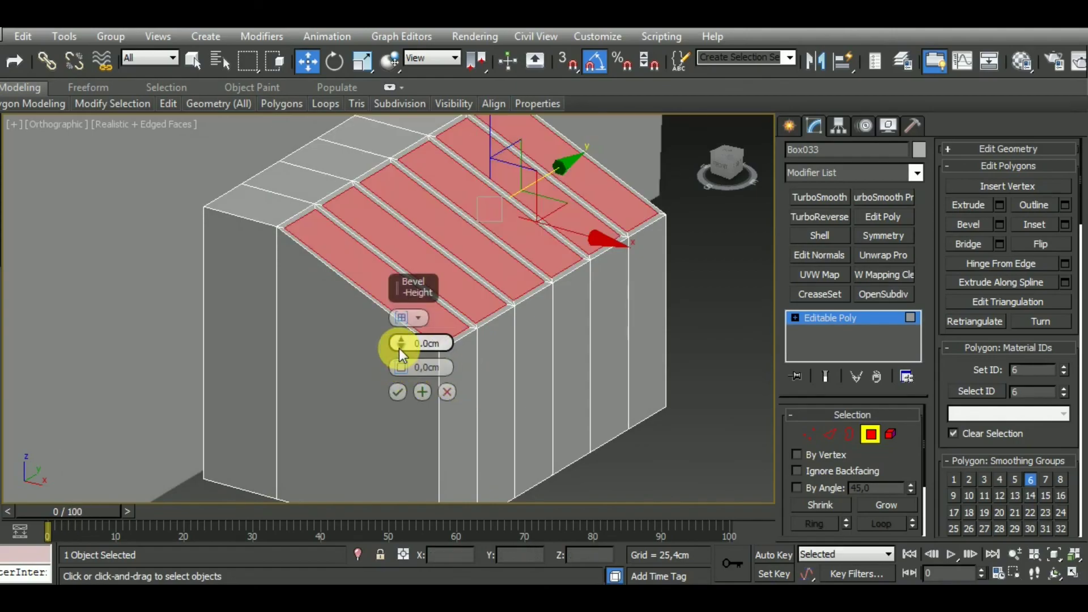
left_click_drag(402, 345, 407, 383)
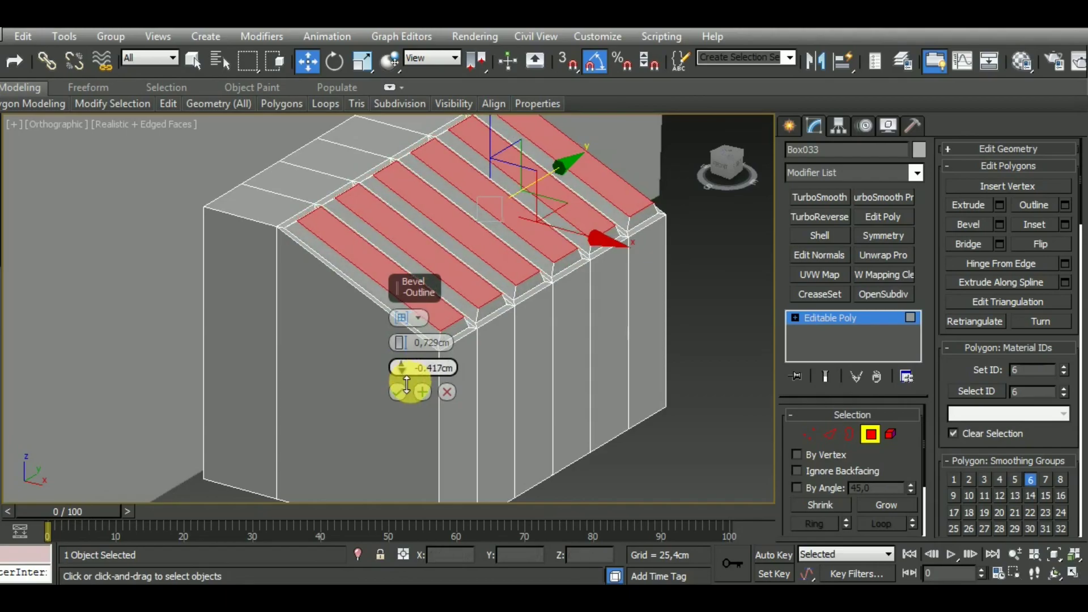
left_click(397, 392)
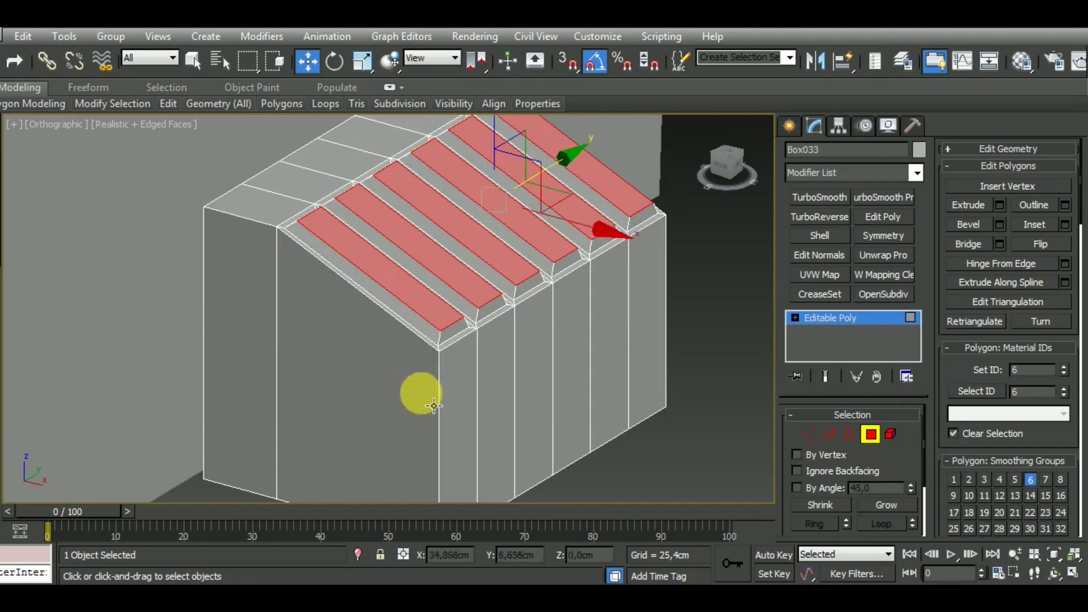
mouse_move(421, 389)
middle_mouse_down("alt")
mouse_move(544, 388)
mouse_move(539, 364)
mouse_move(493, 376)
mouse_move(352, 280)
middle_mouse_up("alt")
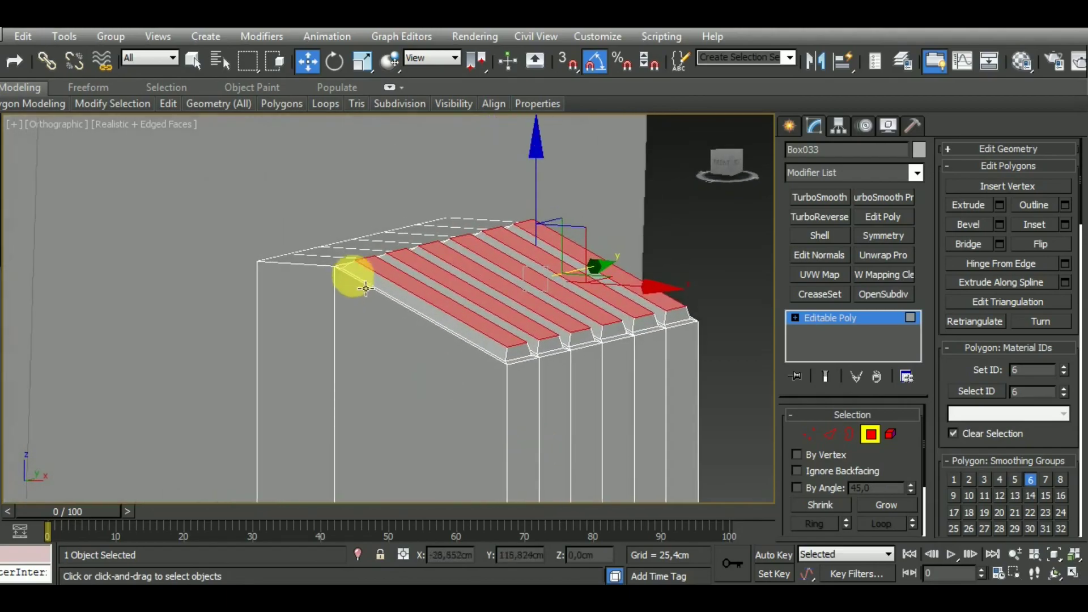
left_click(340, 273)
left_click(367, 262, "ctrl")
middle_click_drag(498, 301, 432, 274, "alt")
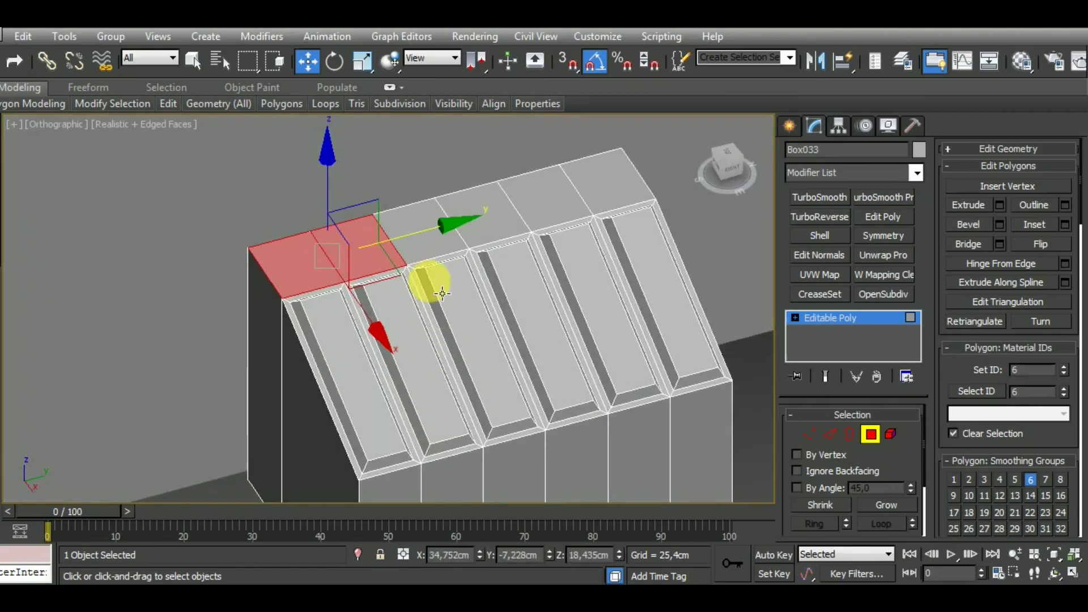
left_click(425, 242, "ctrl")
left_click(489, 227, "ctrl")
left_click(557, 232, "ctrl")
mouse_move(597, 194)
middle_mouse_down("alt")
mouse_move(661, 284)
mouse_move(702, 255)
middle_mouse_up("alt")
key("b")
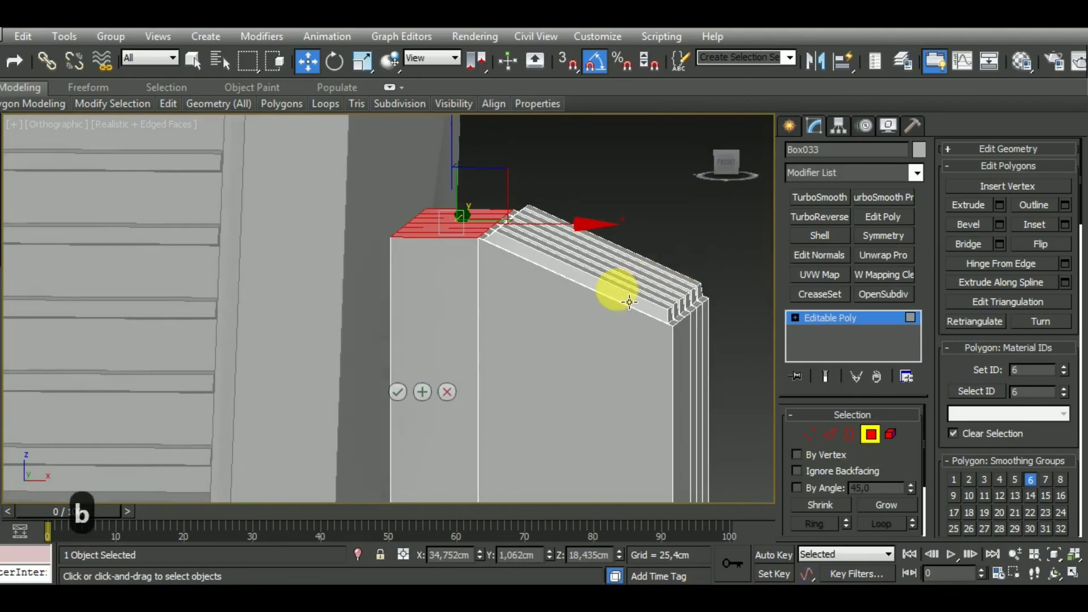
right_click(402, 372)
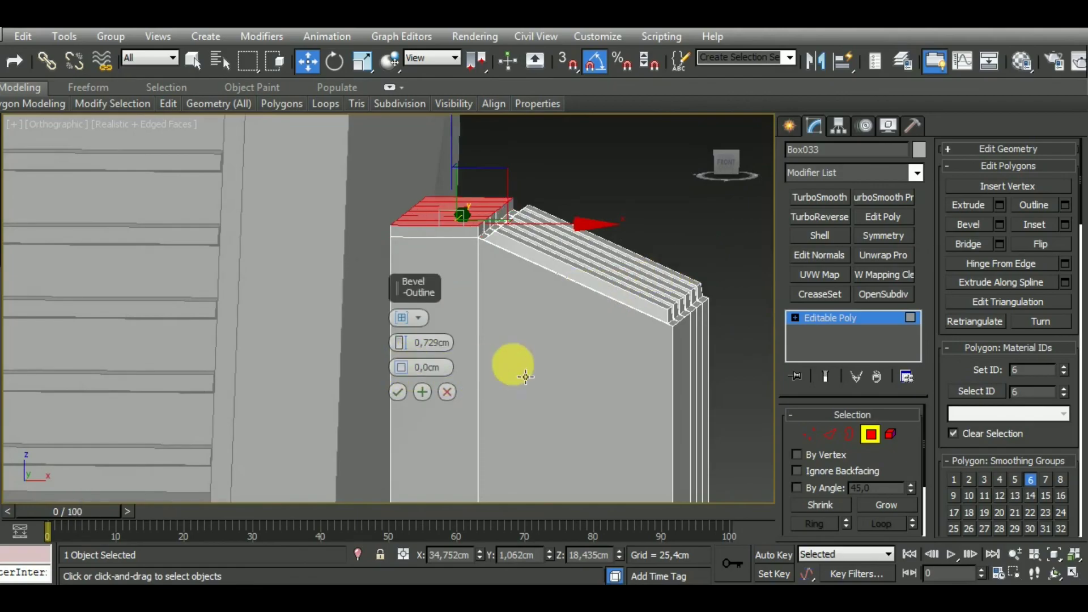
mouse_move(510, 364)
middle_mouse_down("alt")
mouse_move(587, 359)
mouse_move(576, 359)
mouse_move(587, 372)
mouse_move(573, 365)
mouse_move(583, 364)
mouse_move(577, 374)
mouse_move(519, 372)
mouse_move(536, 388)
mouse_move(503, 321)
mouse_move(551, 385)
middle_mouse_up("alt")
left_click(448, 392)
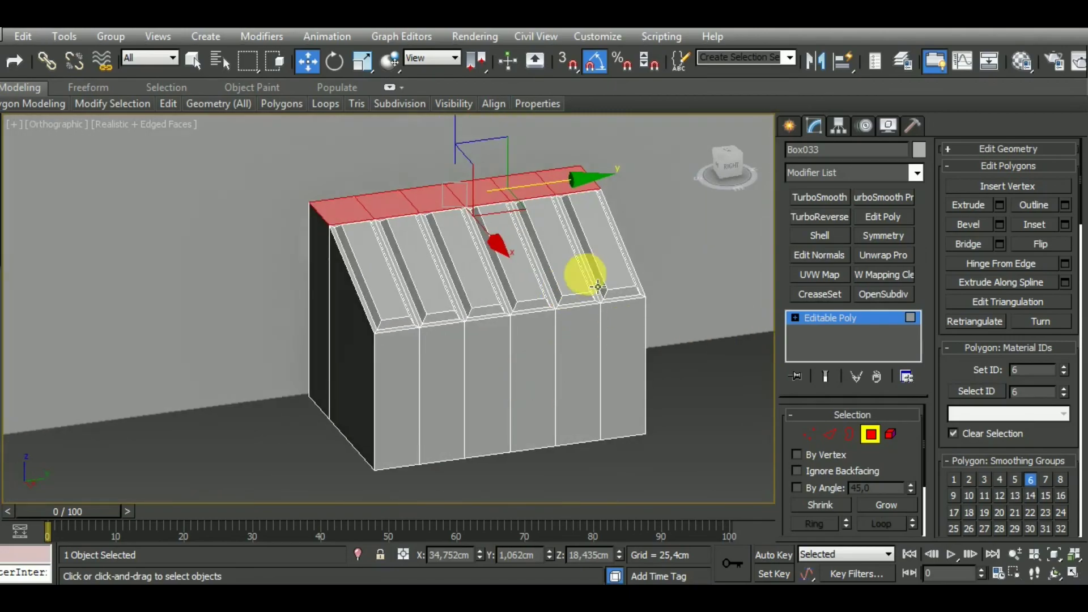
Step: Select all of the box's wall polygons with a region selection, leaving out the roof strips
left_click(558, 276)
left_click(513, 284, "ctrl")
left_click(461, 296, "ctrl")
left_click(435, 310, "ctrl")
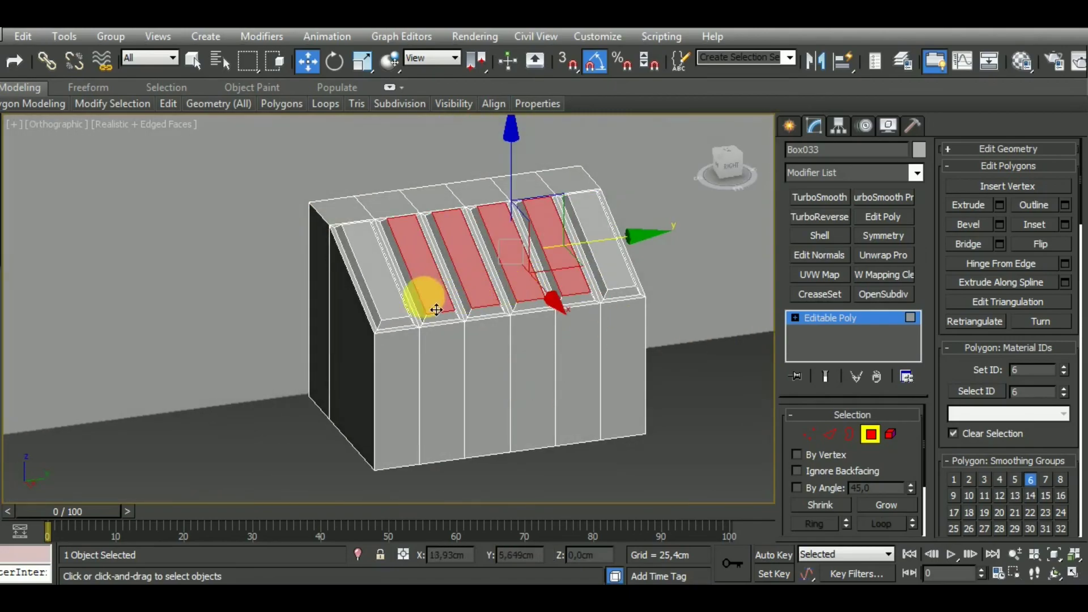
left_click(397, 304, "ctrl")
left_click(621, 260, "ctrl")
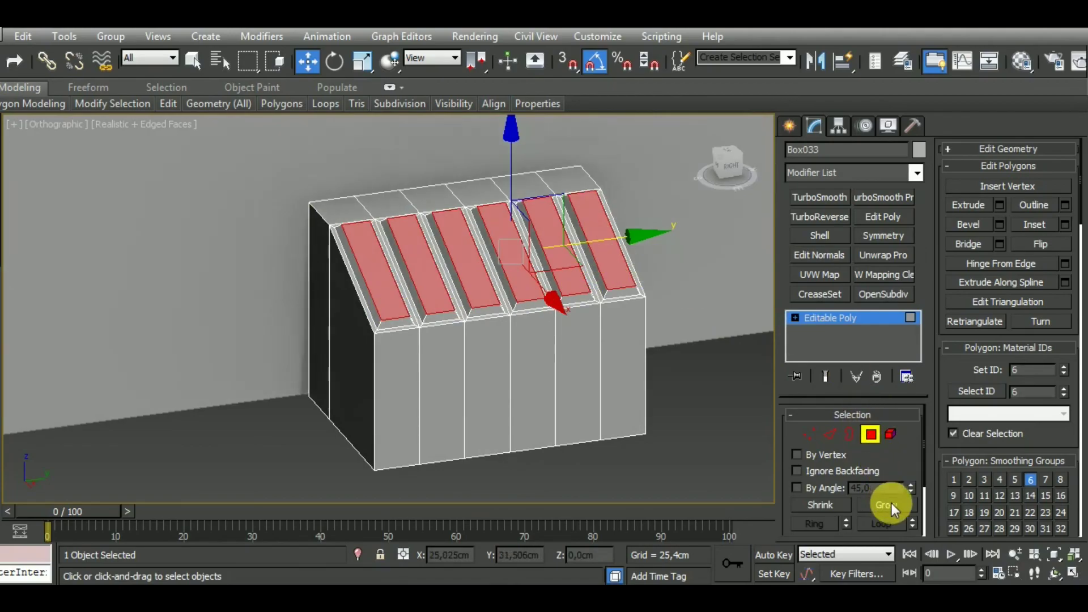
mouse_move(702, 480)
middle_mouse_down("alt")
mouse_move(493, 442)
mouse_move(547, 441)
middle_mouse_up("alt")
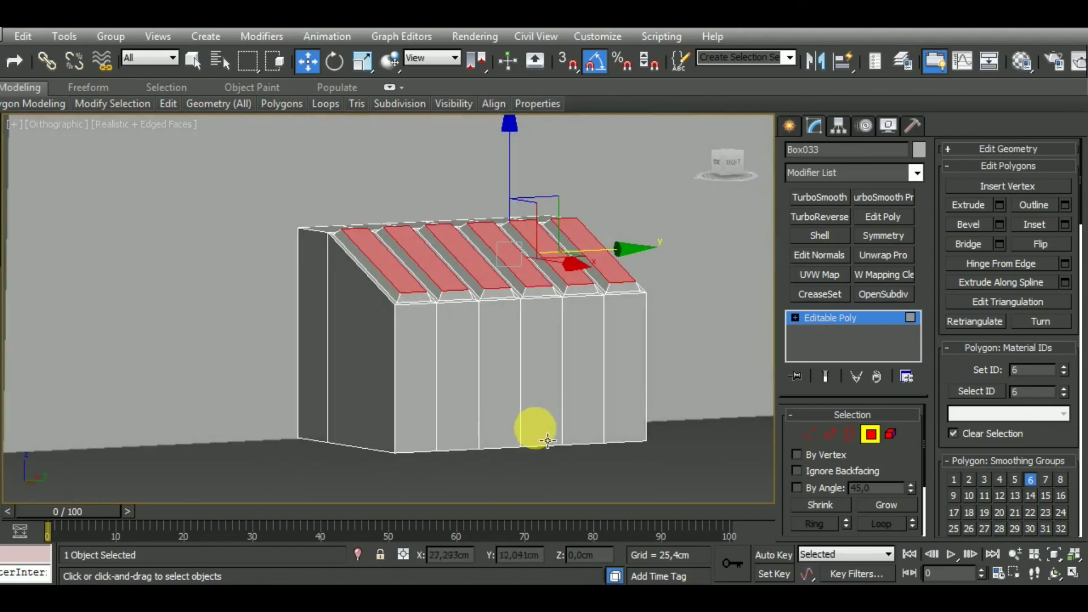
left_click_drag(220, 399, 233, 390)
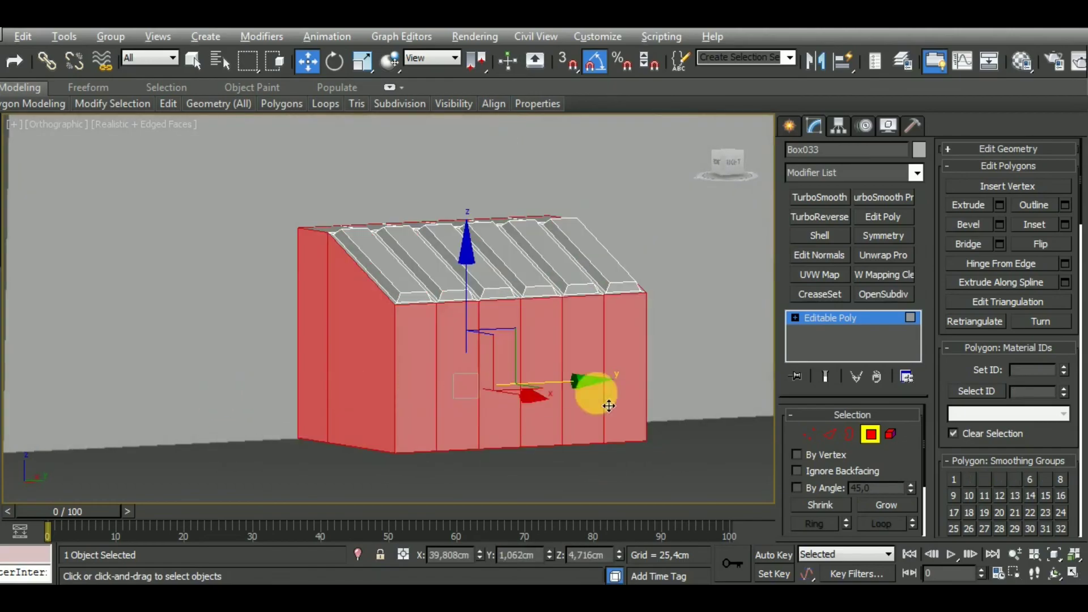
mouse_move(590, 389)
middle_mouse_down("alt")
mouse_move(620, 438)
mouse_move(530, 443)
mouse_move(432, 413)
mouse_move(538, 388)
mouse_move(661, 384)
mouse_move(685, 399)
mouse_move(707, 357)
mouse_move(678, 409)
mouse_move(939, 272)
middle_mouse_up("alt")
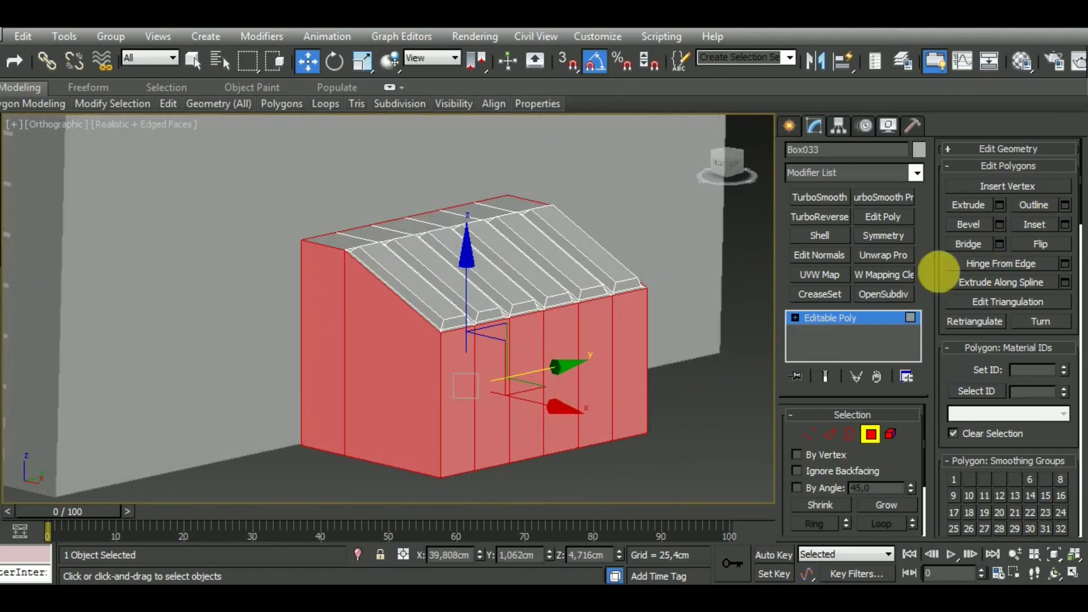
Step: Detach the selected wall polygons as Object025 and select the new object
left_click(1054, 151)
left_click(1043, 274)
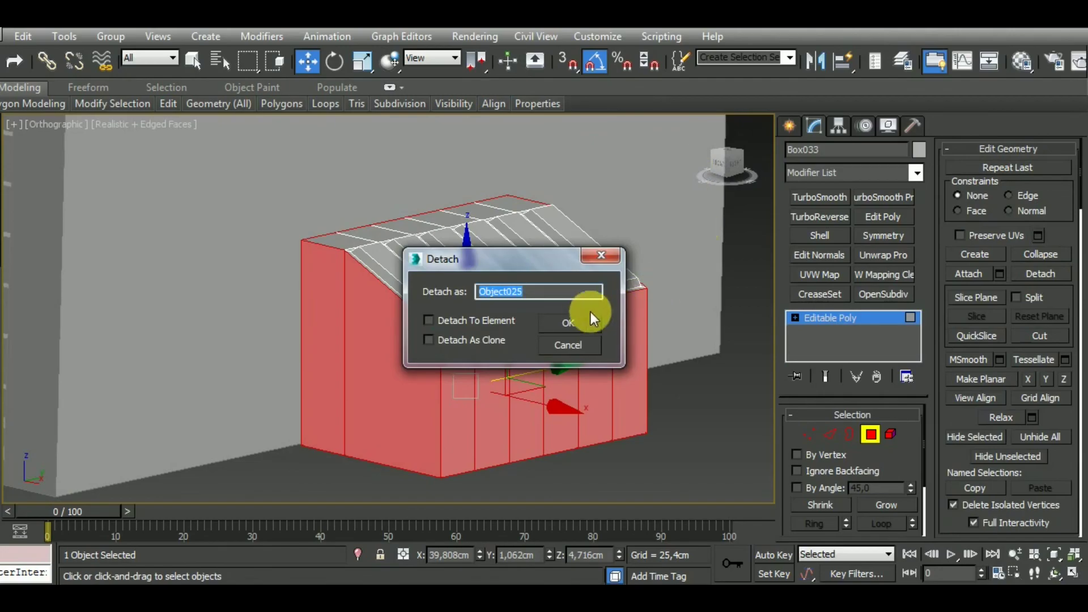
left_click(570, 321)
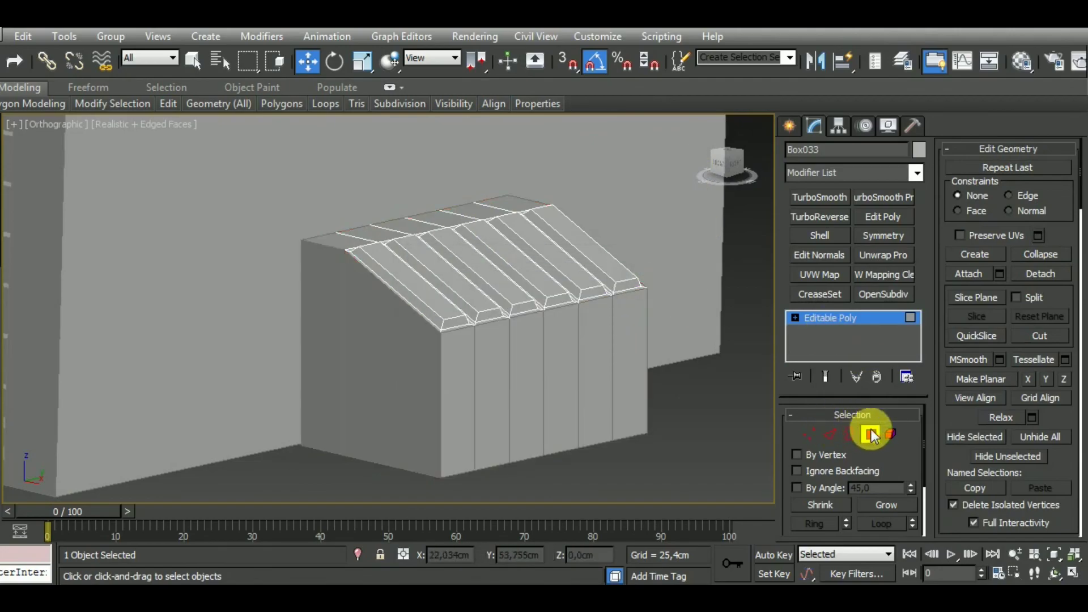
left_click(871, 434)
left_click(503, 427)
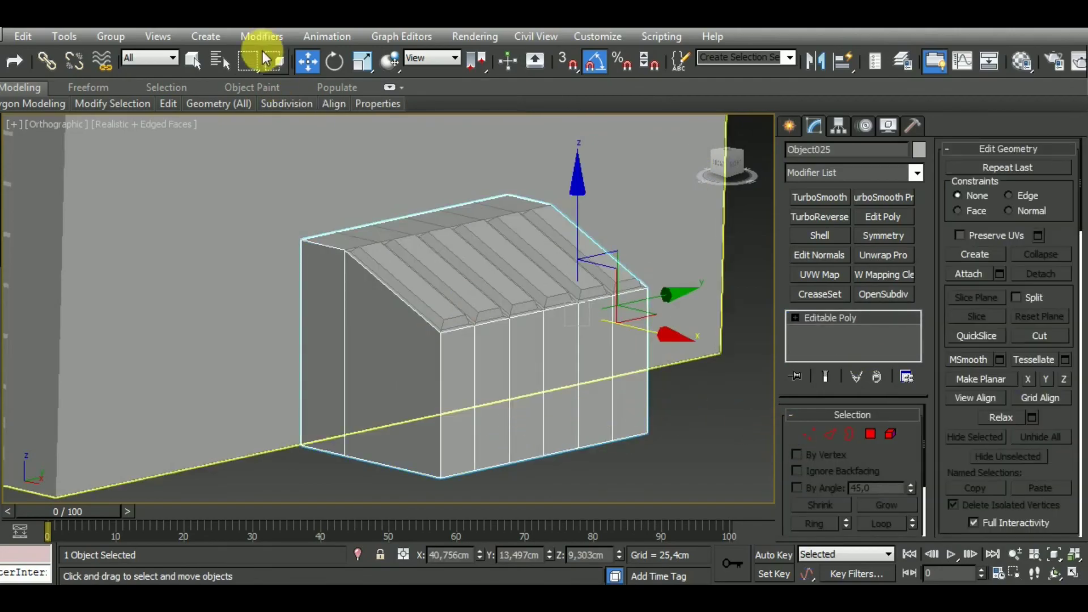
Step: Scale the Object025 wall block to 93% along Y and nudge it slightly along Y
left_click(362, 60)
mouse_move(433, 176)
middle_mouse_down("alt")
mouse_move(461, 359)
mouse_move(488, 352)
middle_mouse_up("alt")
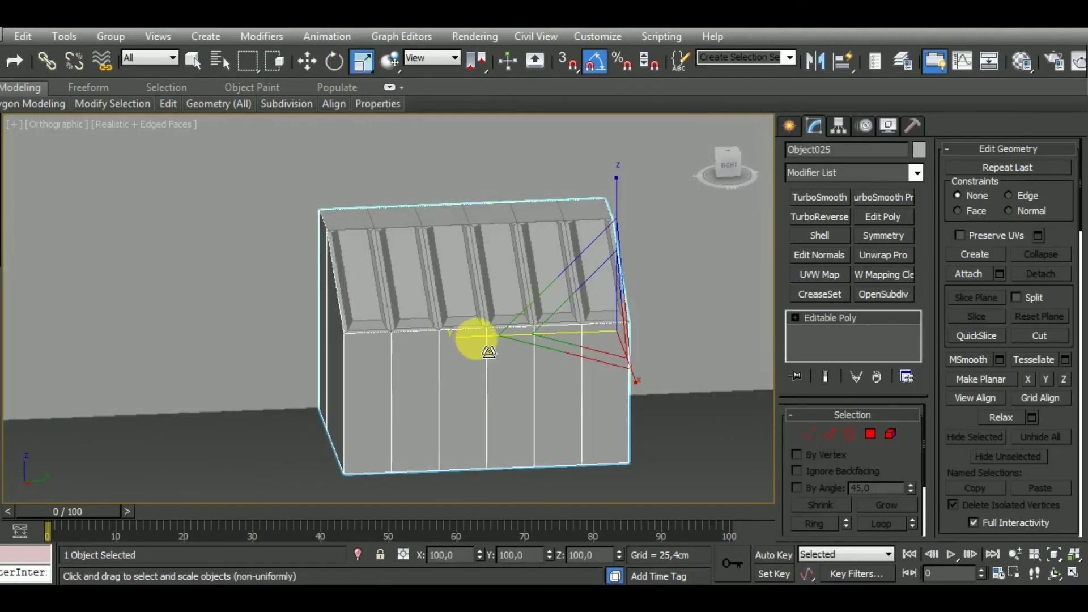
left_click_drag(483, 350, 487, 348)
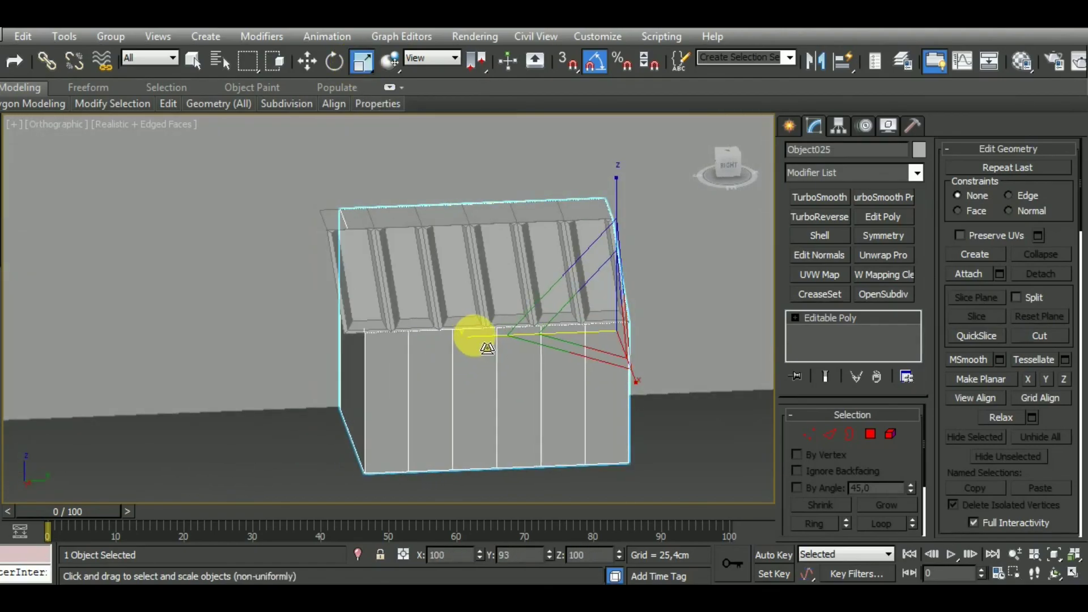
key("w")
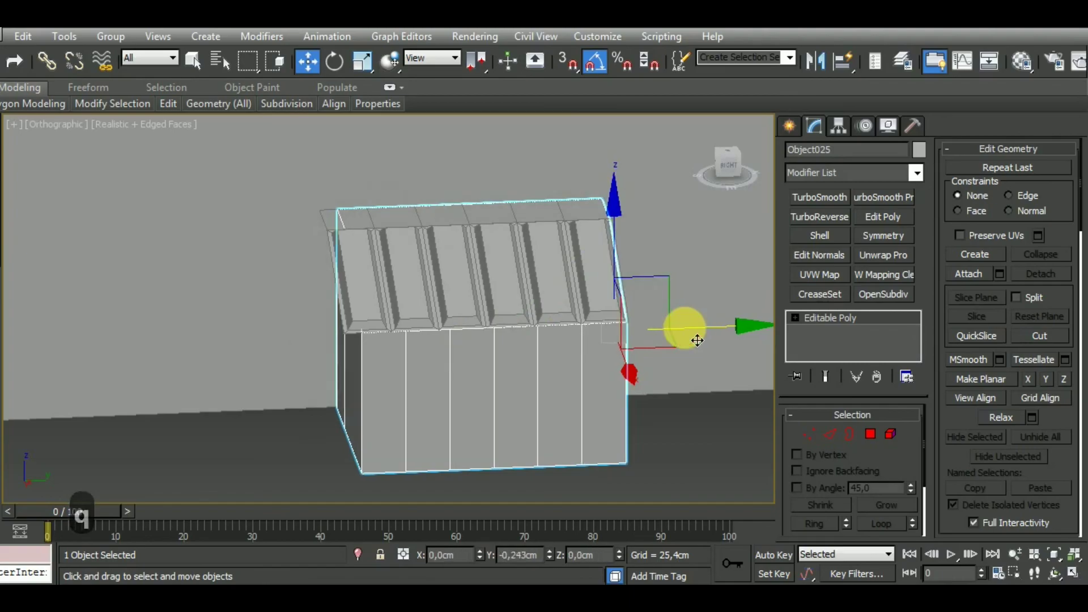
left_click_drag(692, 333, 688, 340)
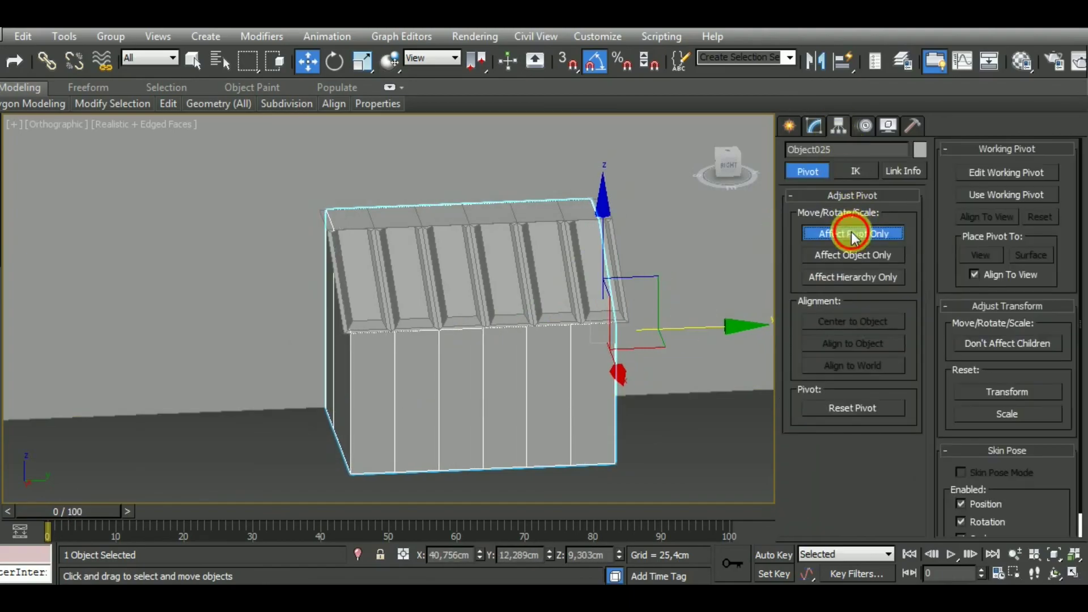
Step: Center Object025's pivot on the object and turn off Affect Pivot Only
left_click(845, 321)
left_click(859, 235)
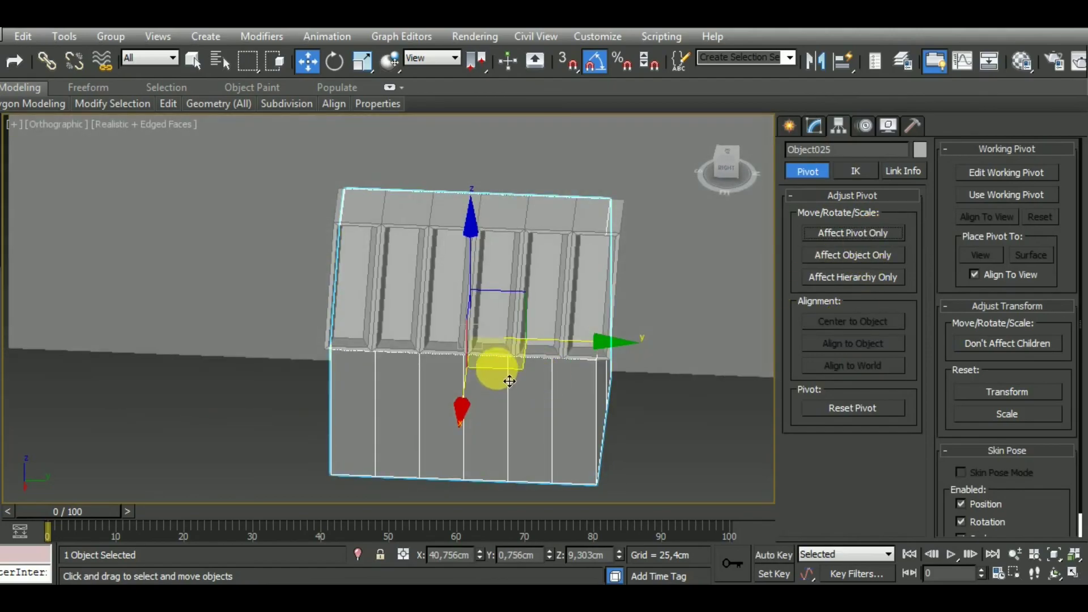
mouse_move(498, 370)
middle_mouse_down("alt")
mouse_move(510, 338)
mouse_move(673, 247)
middle_mouse_up("alt")
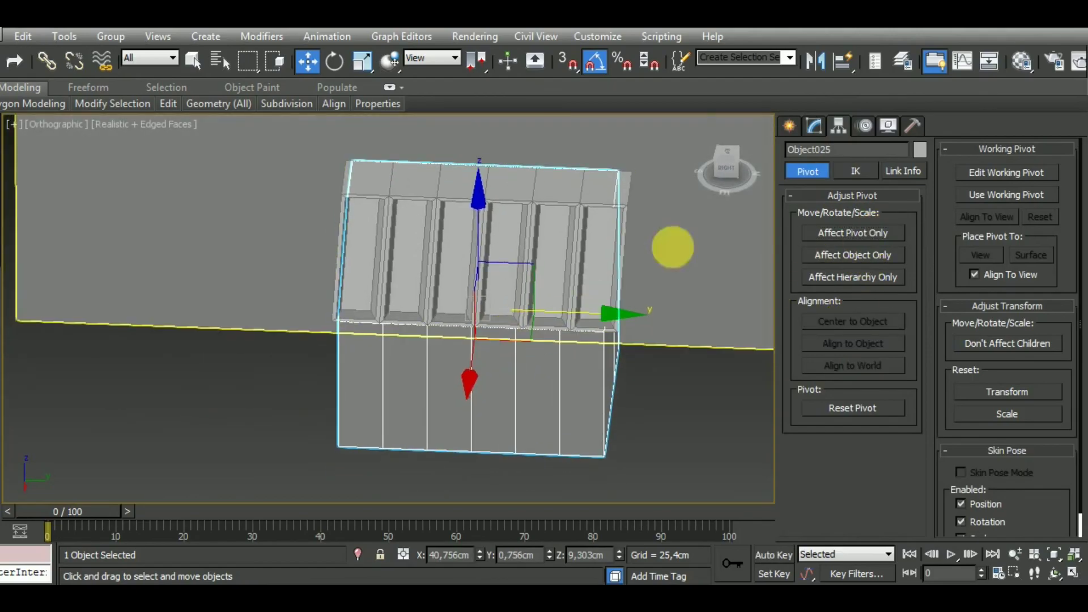
left_click(728, 165)
middle_click_drag(615, 284, 570, 373)
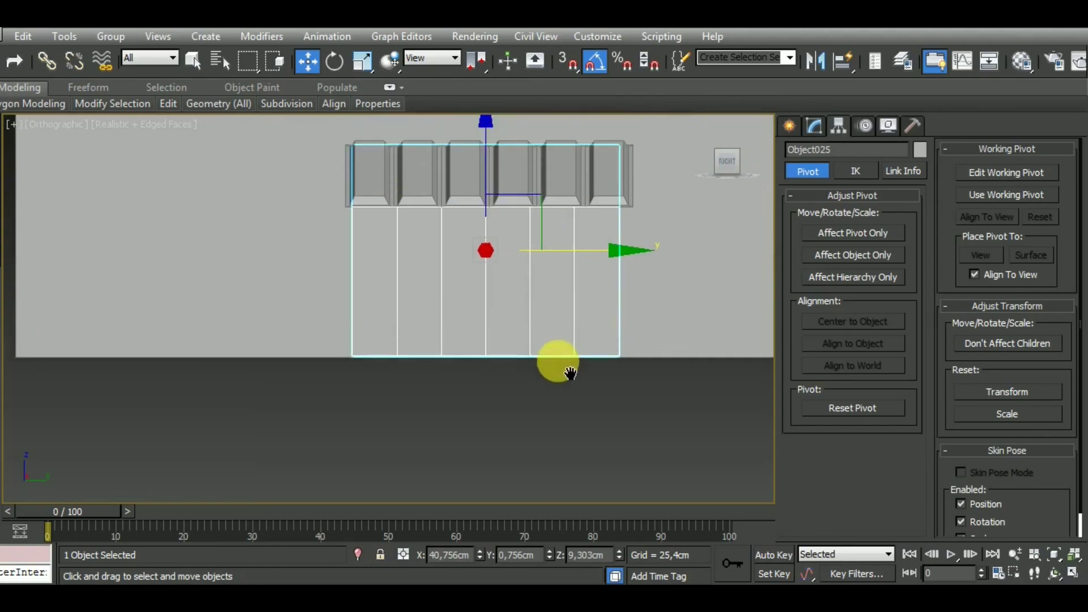
Step: Switch to Front view and zoom and pan to frame the wall block
scroll(481, 247, "up", 3)
scroll(487, 252, "up", 2)
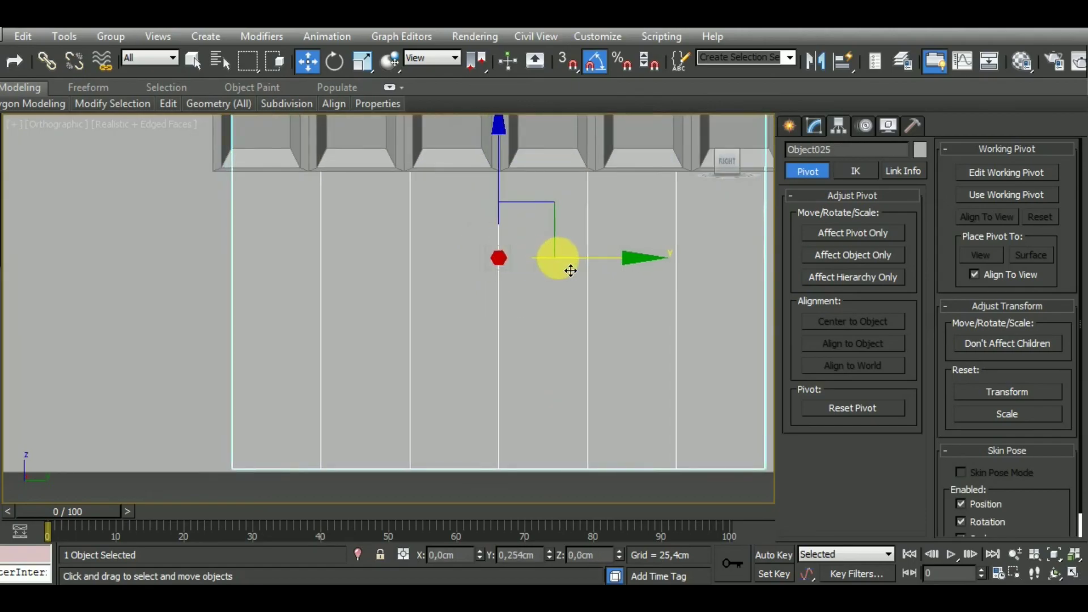
scroll(570, 270, "down", 3)
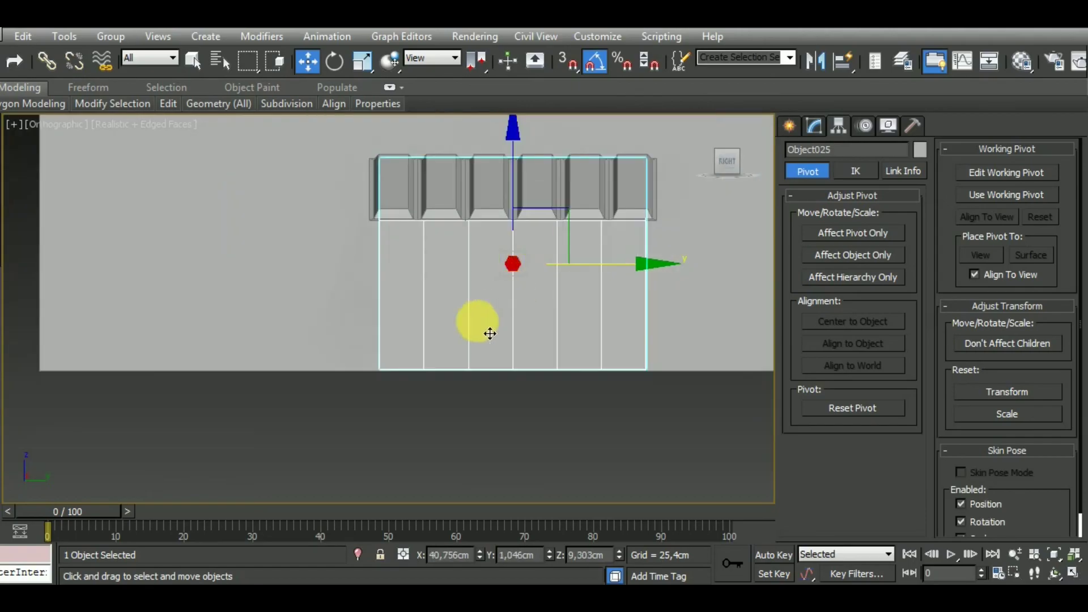
mouse_move(469, 321)
middle_mouse_down("alt")
mouse_move(595, 340)
mouse_move(635, 333)
middle_mouse_up("alt")
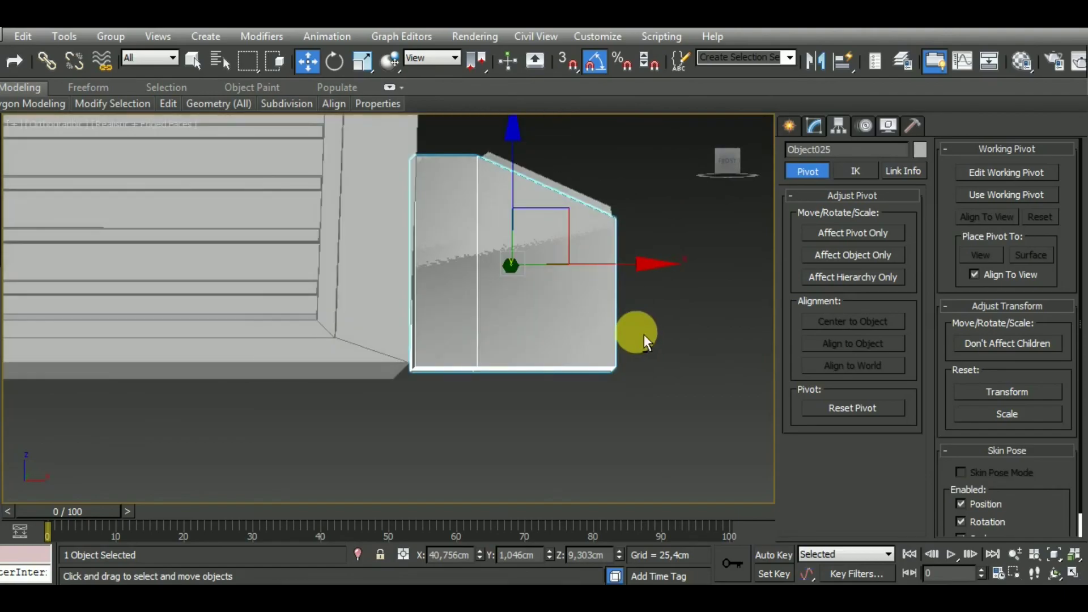
key("f")
scroll(287, 187, "up", 3)
scroll(360, 214, "down", 5)
scroll(461, 270, "up", 2)
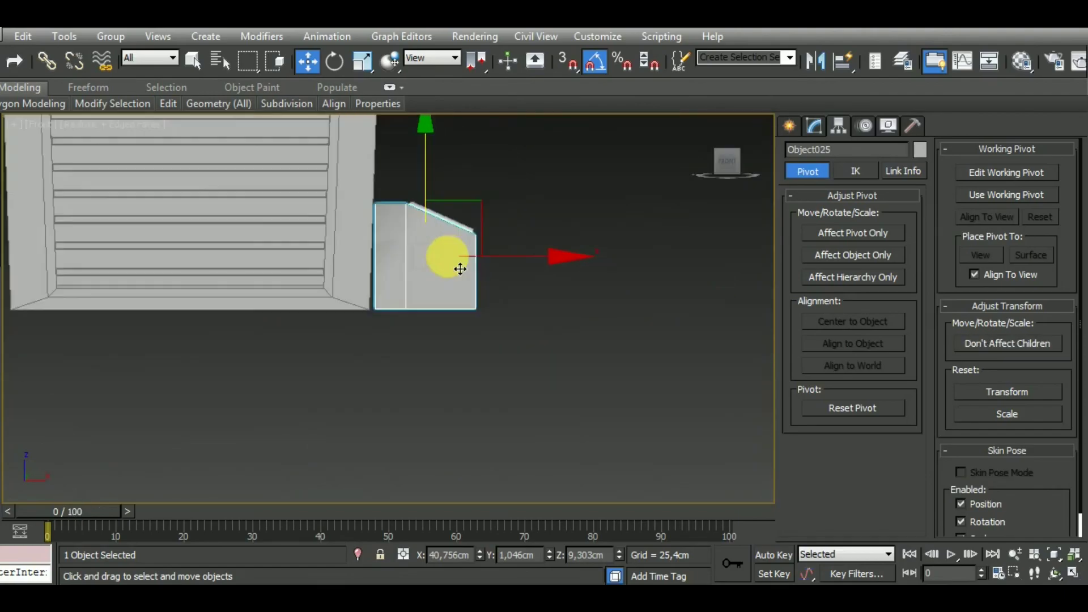
scroll(460, 269, "up", 3)
mouse_move(559, 289)
middle_mouse_down()
mouse_move(585, 319)
mouse_move(589, 351)
mouse_move(536, 359)
mouse_move(521, 386)
mouse_move(562, 351)
mouse_move(508, 367)
mouse_move(474, 274)
mouse_move(454, 389)
mouse_move(607, 383)
mouse_move(594, 375)
middle_mouse_up()
Step: In Vertex mode, pull Object025's right-edge vertices inward on X and lift the corner vertex to the roof underside
key("f")
key("z")
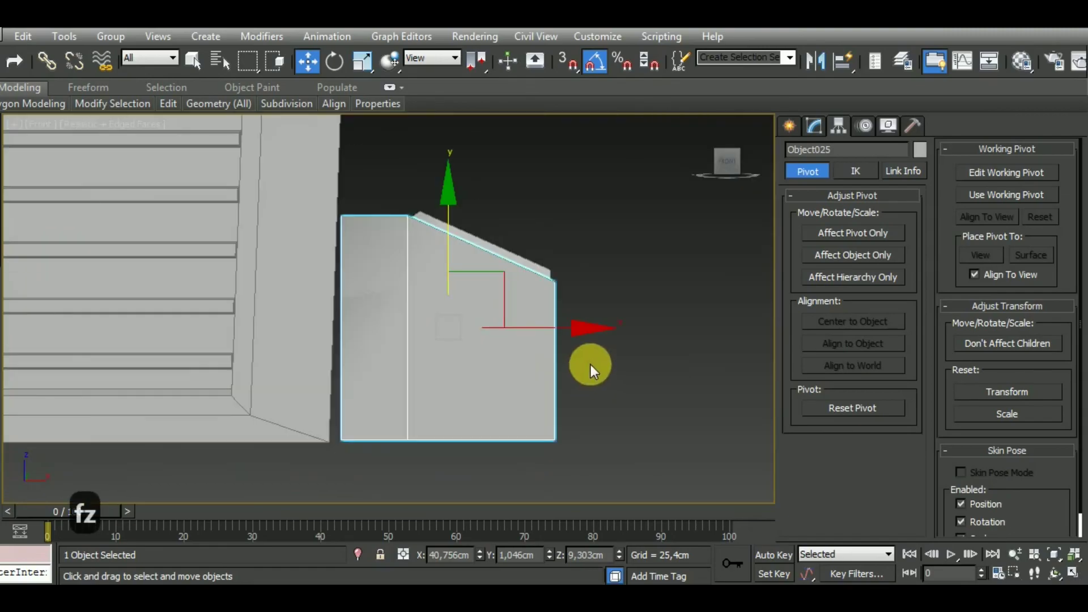
left_click(811, 129)
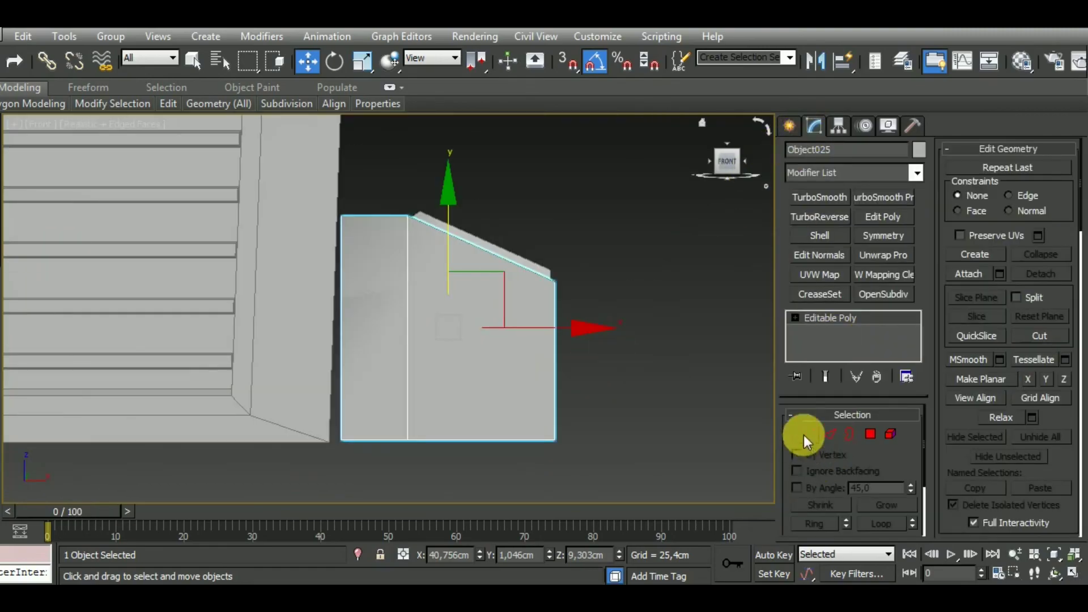
left_click(807, 434)
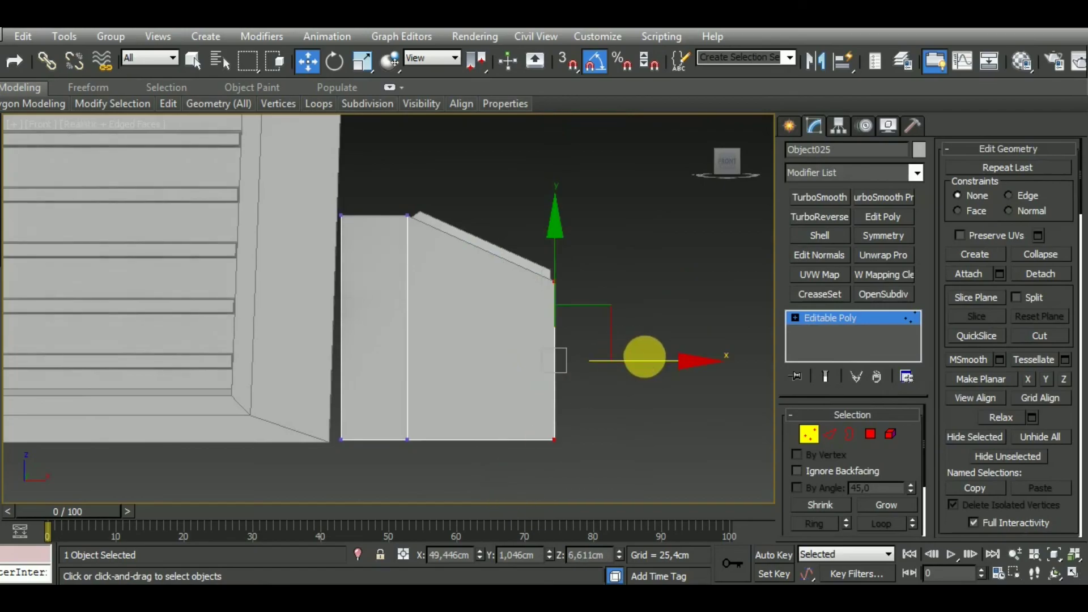
left_click_drag(658, 373, 651, 369)
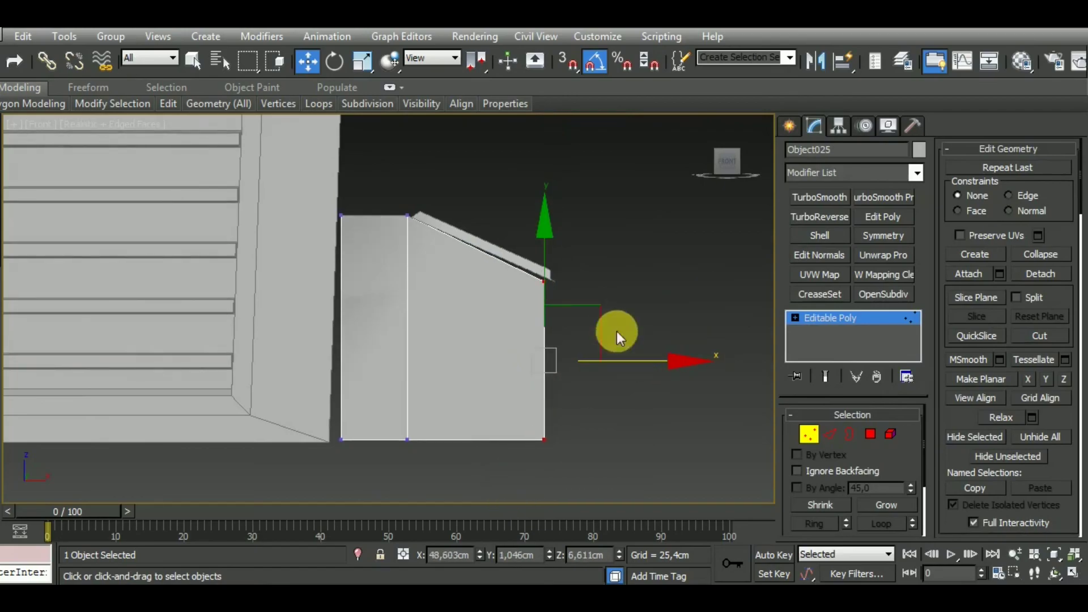
scroll(506, 295, "up", 5)
left_click_drag(567, 208, 579, 204)
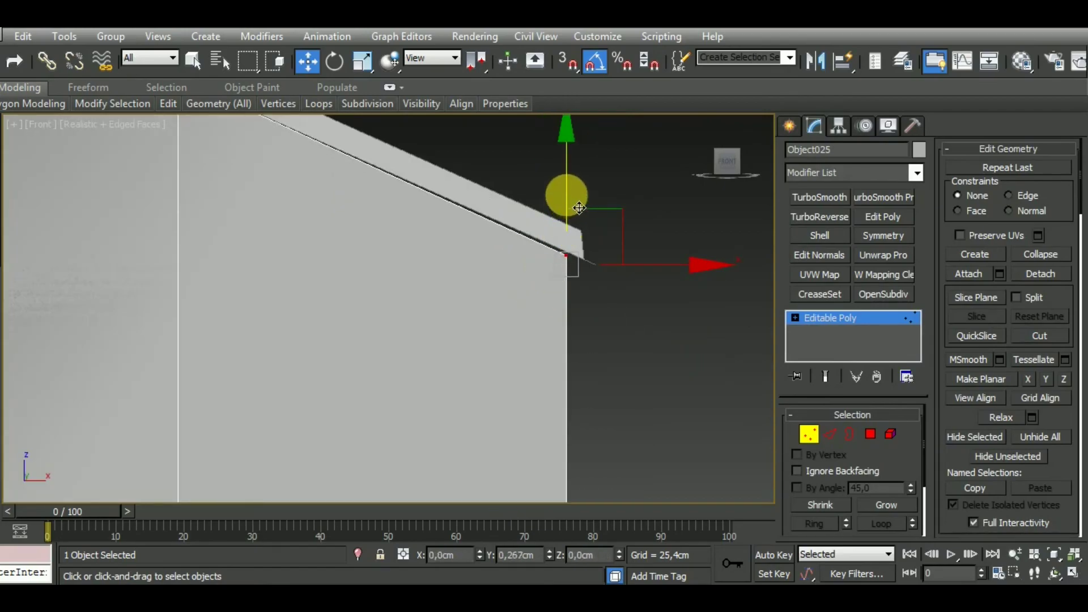
scroll(579, 305, "down", 3)
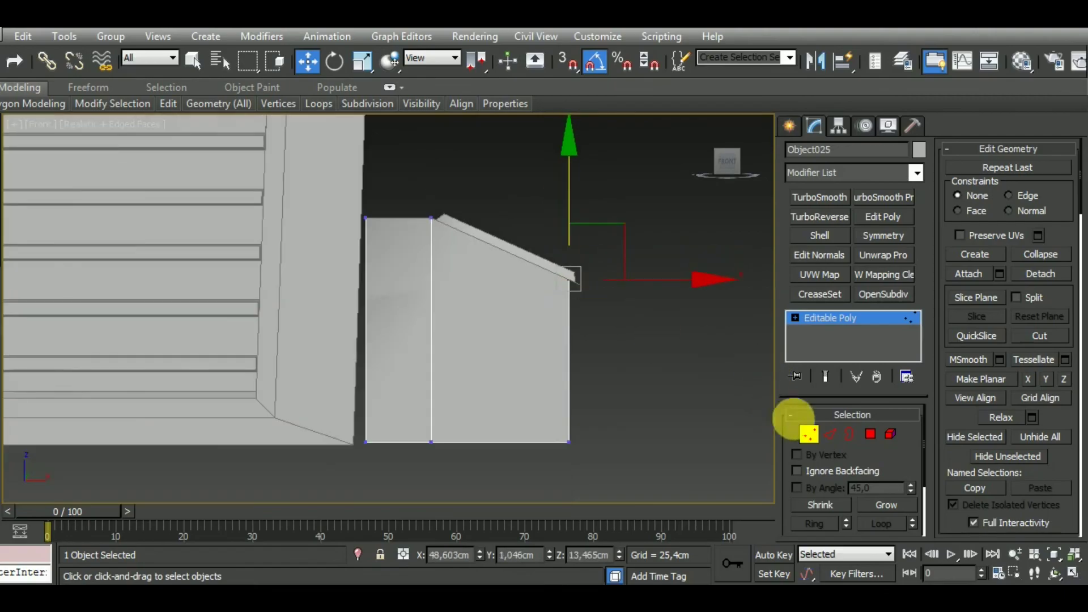
left_click(808, 434)
left_click(535, 254)
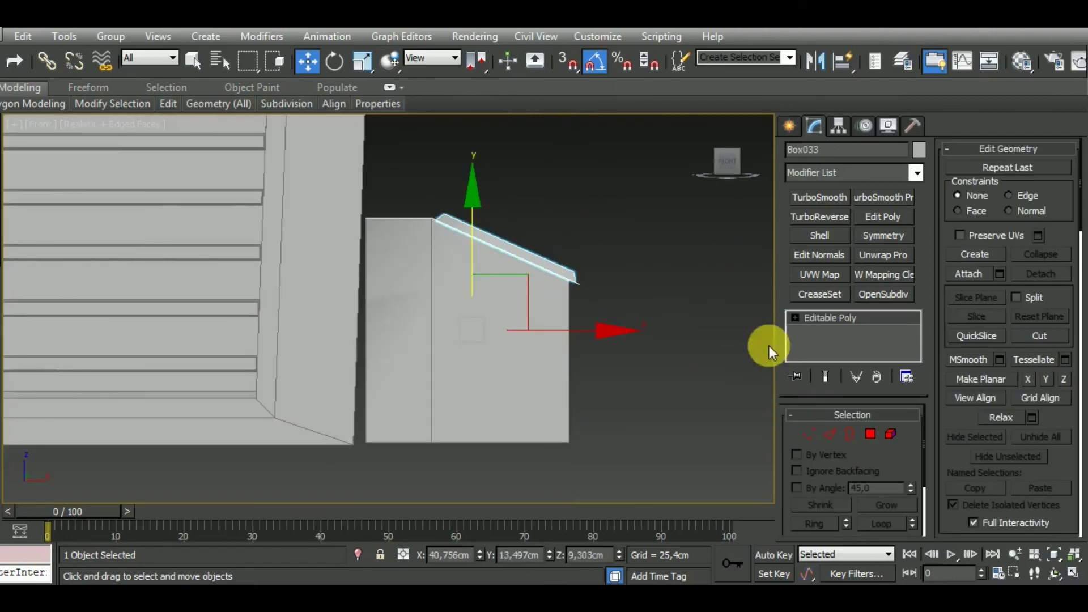
Step: Shift-drag Box033's open border down about 0.66cm to thicken the roof rim
left_click(849, 434)
left_click(561, 282)
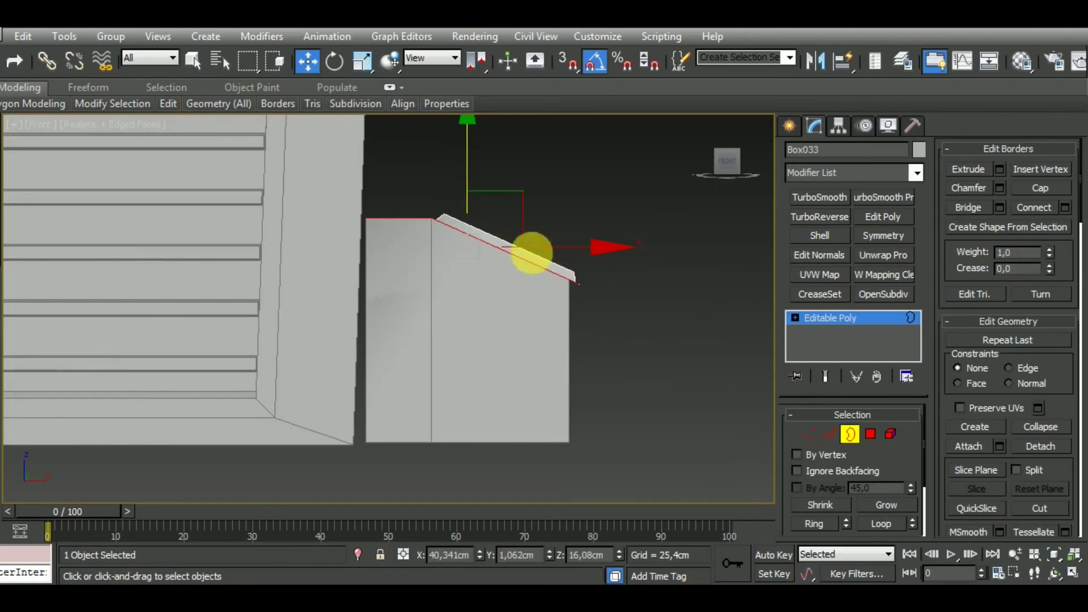
middle_click_drag(522, 255, 561, 337, "alt")
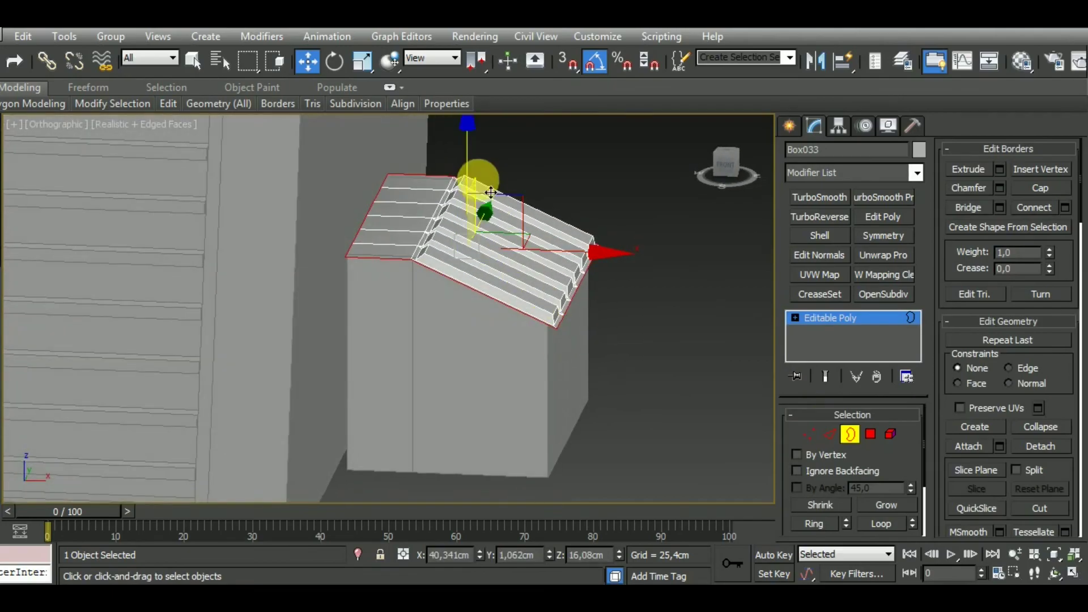
left_click_drag(478, 178, 476, 183, "shift")
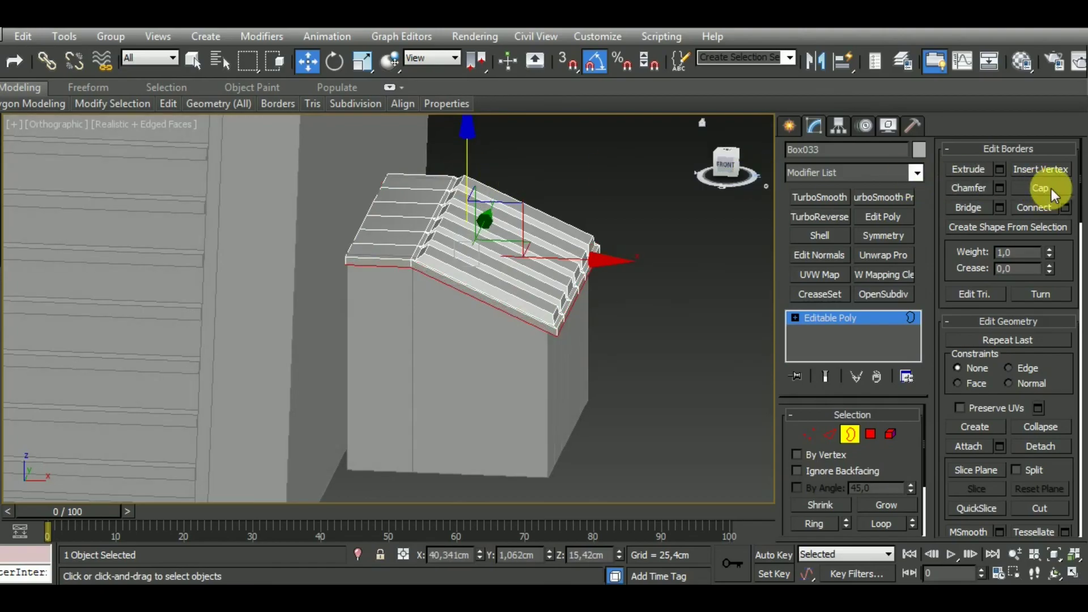
mouse_move(760, 299)
middle_mouse_down("alt")
mouse_move(586, 335)
mouse_move(567, 270)
mouse_move(556, 310)
mouse_move(573, 352)
mouse_move(696, 368)
middle_mouse_up("alt")
left_click(851, 434)
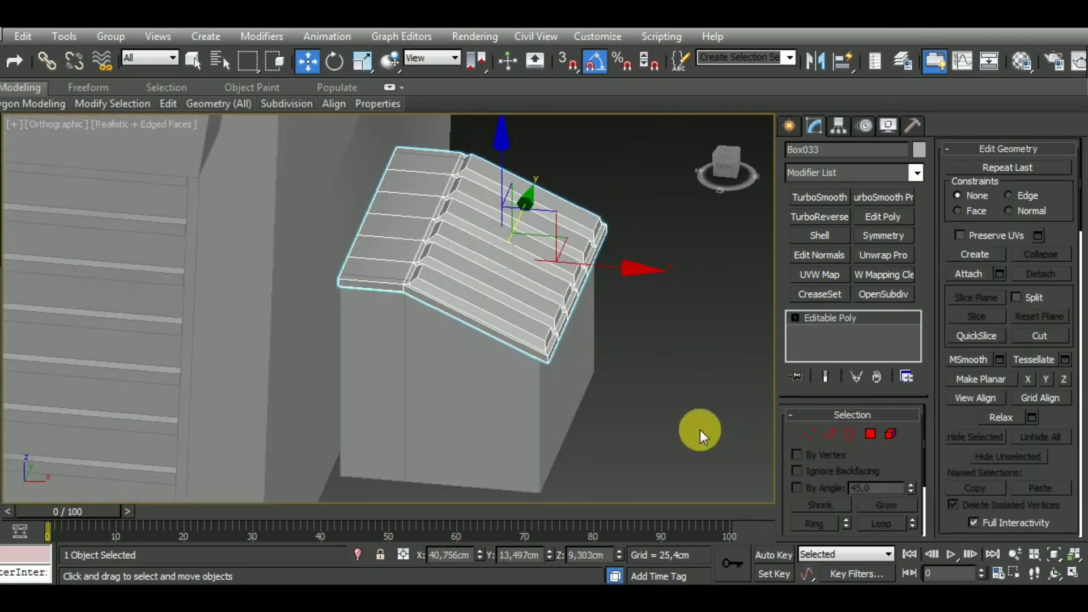
middle_click_drag(699, 430, 627, 352, "alt")
left_click(455, 377)
mouse_move(455, 377)
middle_mouse_down("alt")
mouse_move(588, 399)
mouse_move(548, 383)
middle_mouse_up("alt")
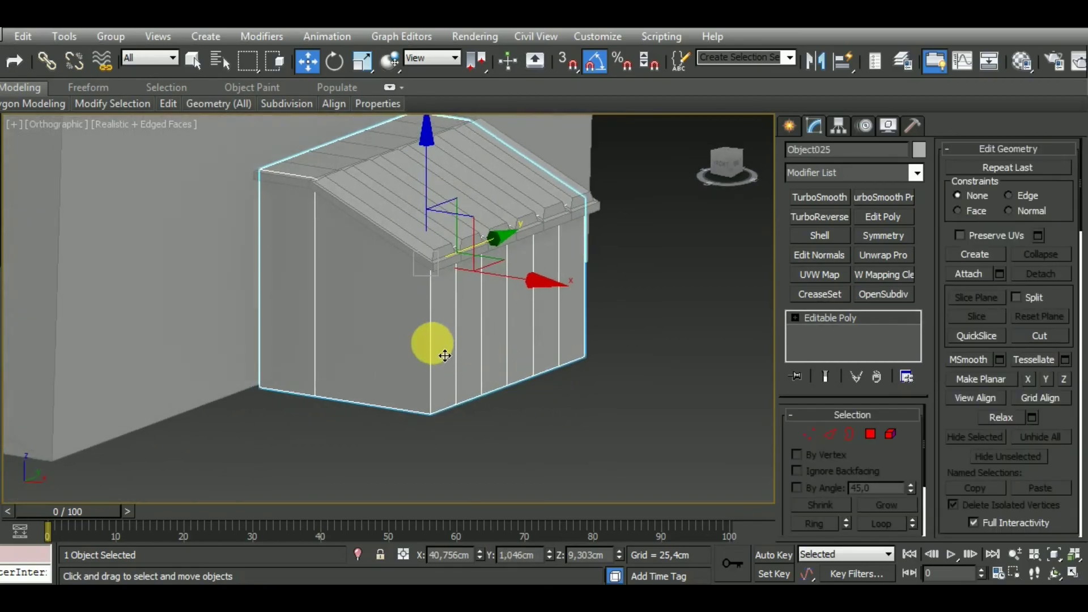
Step: Connect all of Object025's vertical wall edges with 2 segments at pinch -13
key("2")
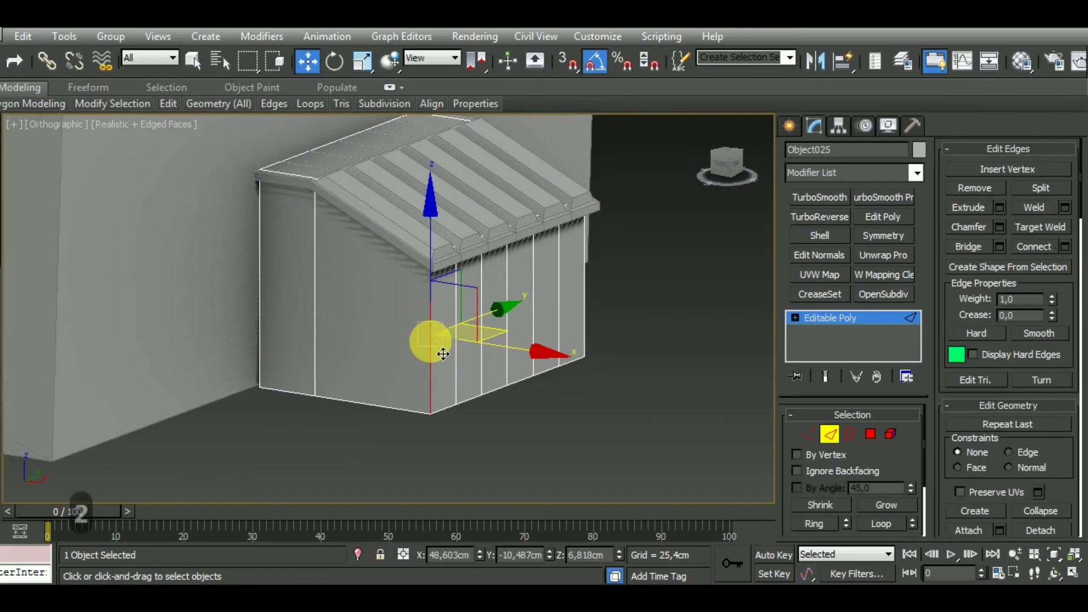
key("alt+r")
key("c")
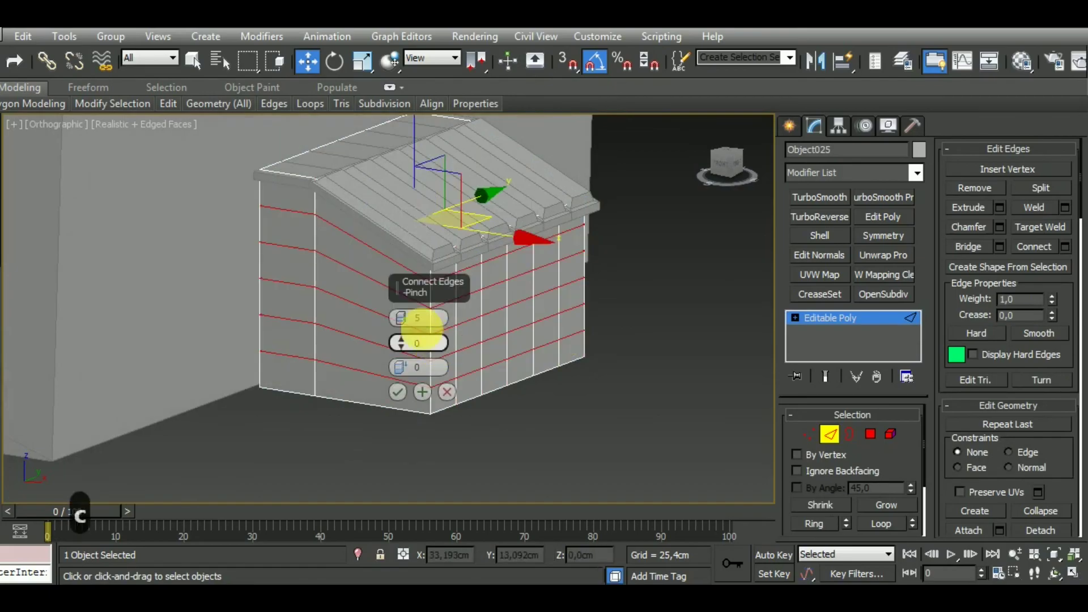
left_click_drag(400, 318, 407, 395)
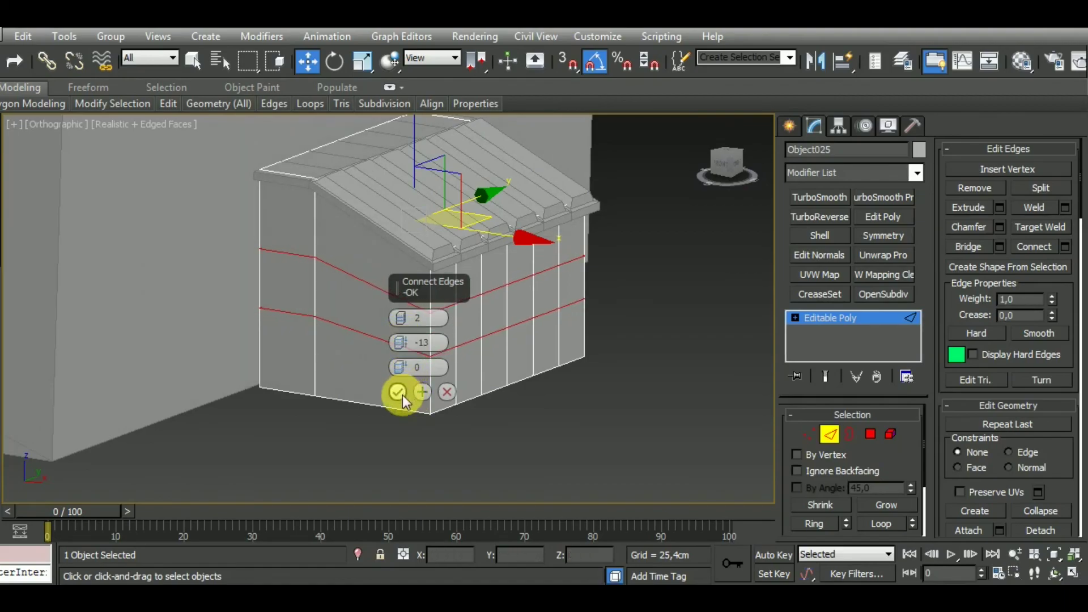
left_click(398, 392)
key("f")
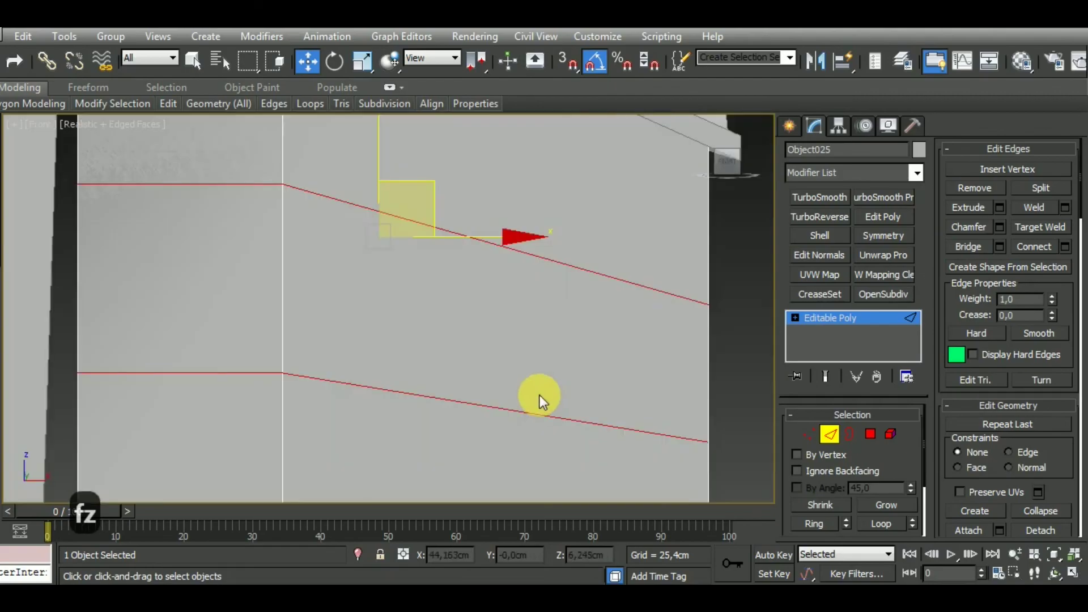
scroll(539, 396, "down", 3)
scroll(480, 382, "down", 3)
scroll(492, 356, "down", 1)
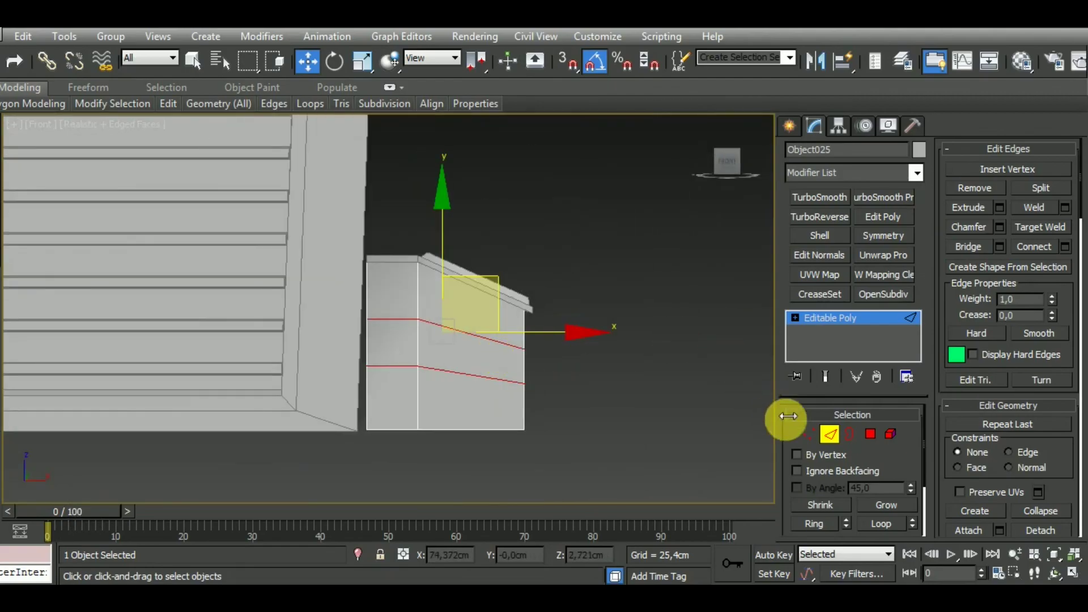
Step: Scale the first new vertex row flat on Y and lower the bottom row
left_click(807, 434)
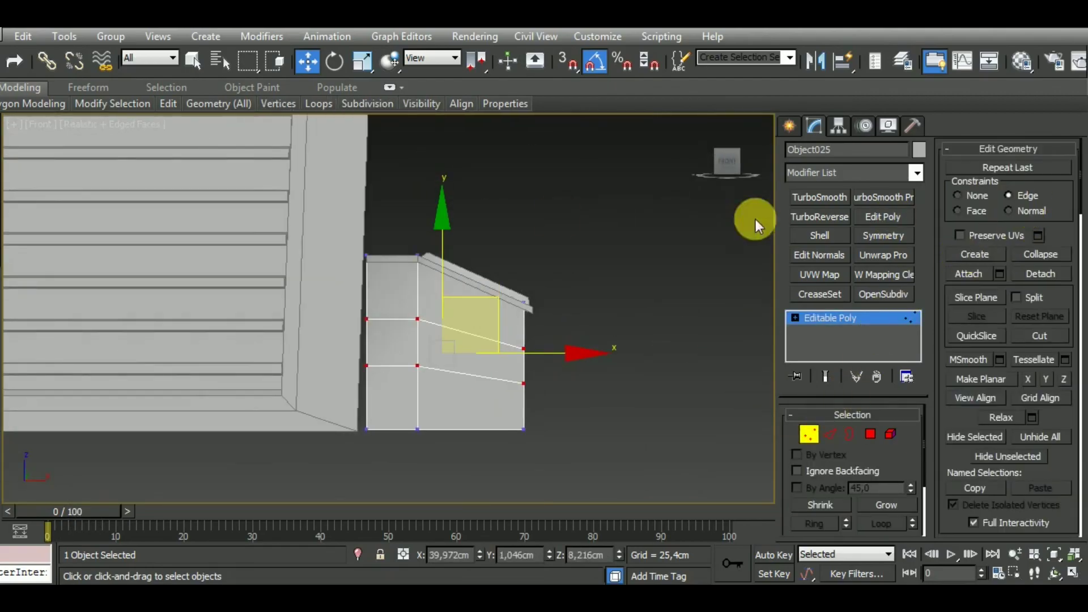
left_click(361, 60)
left_click_drag(443, 187, 552, 567)
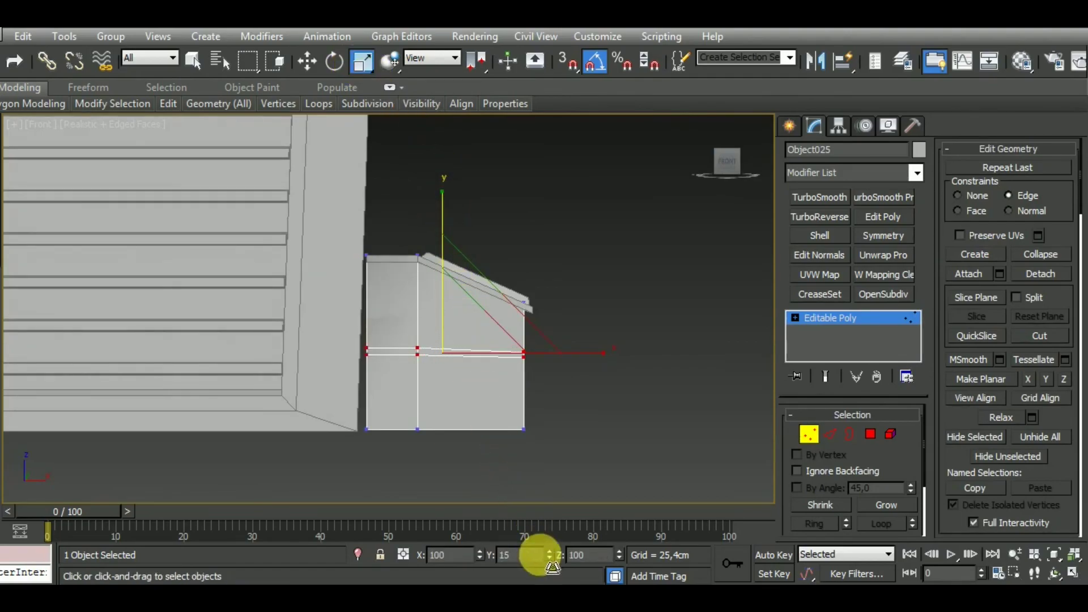
scroll(510, 303, "up", 3)
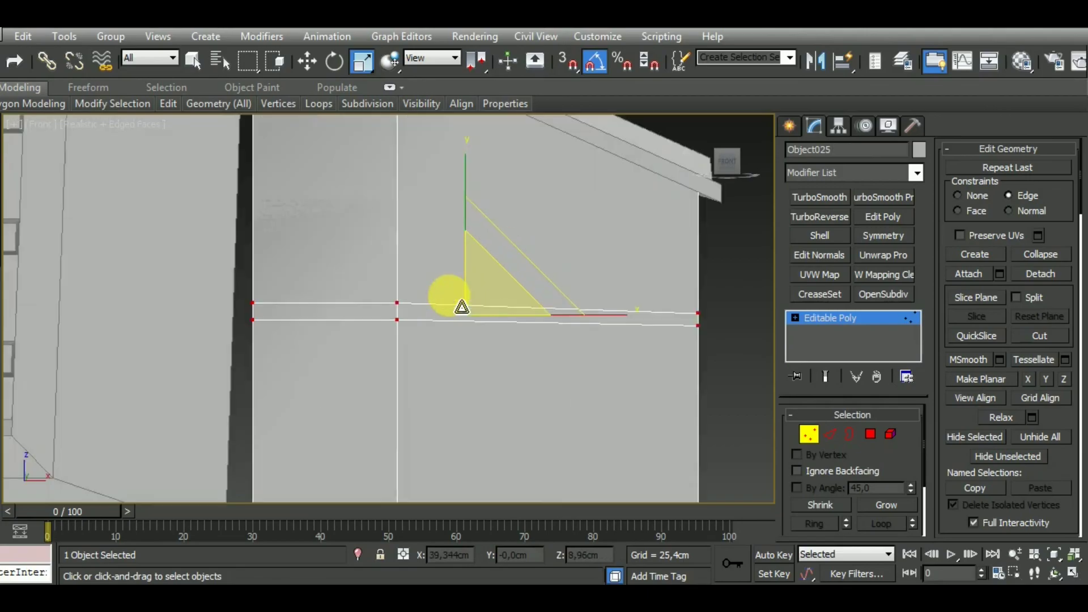
scroll(450, 292, "up", 2)
scroll(418, 291, "up", 1)
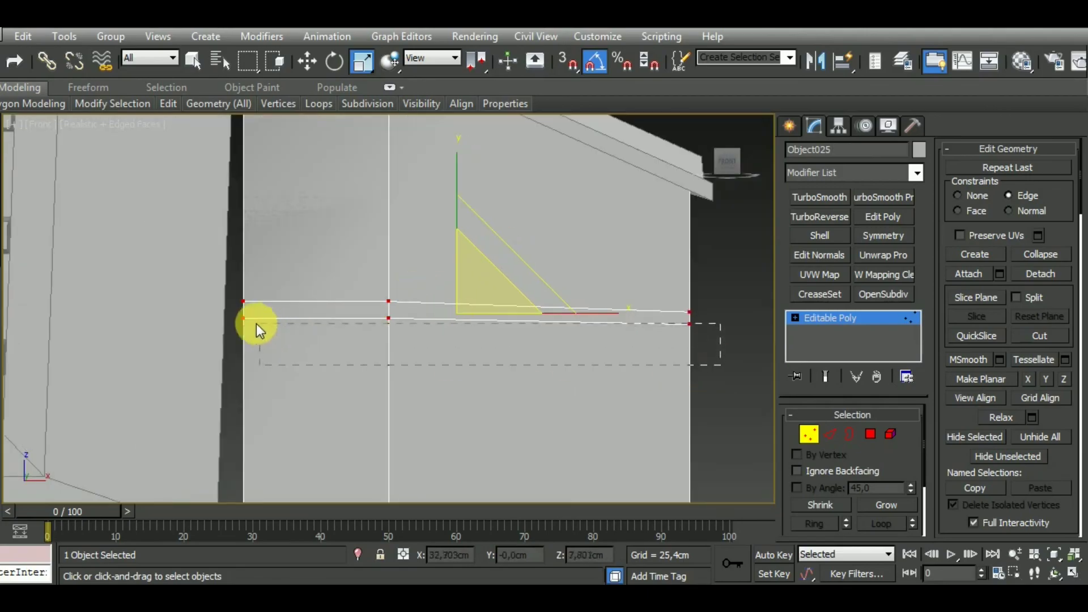
left_click_drag(220, 315, 220, 318)
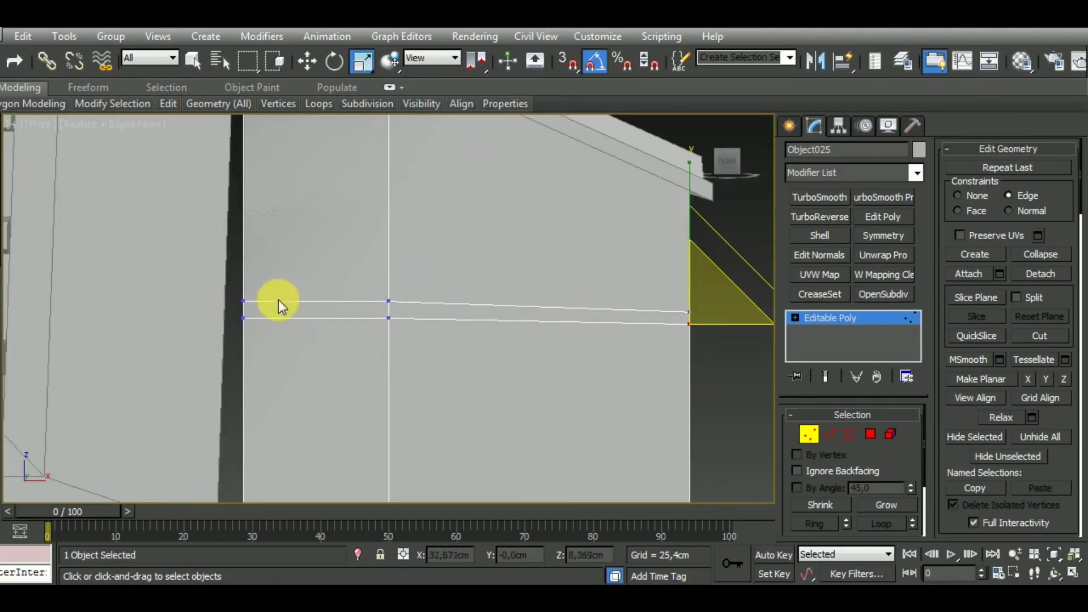
key("w")
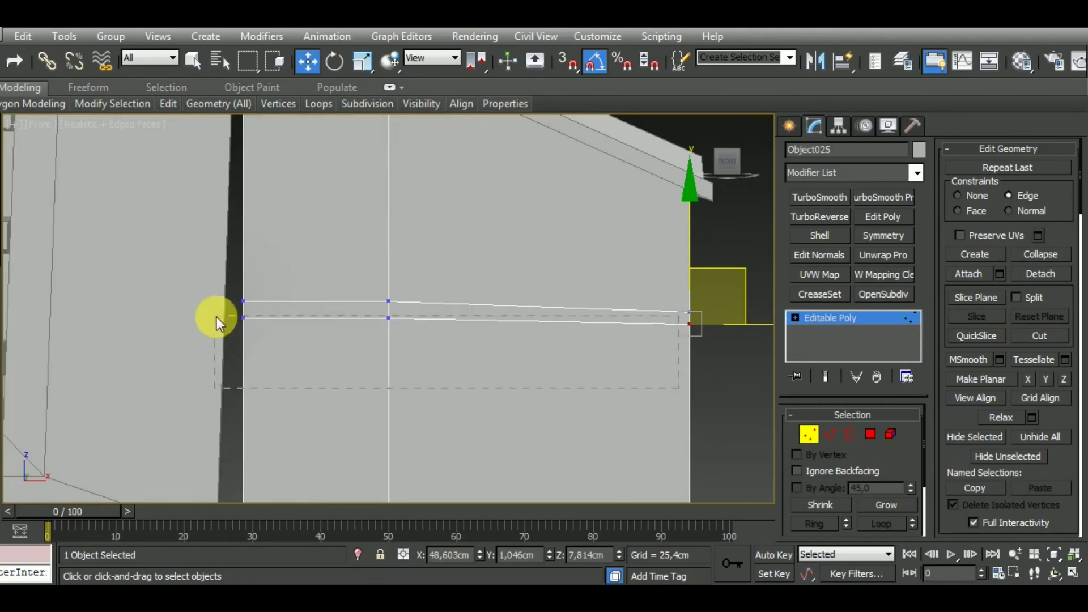
left_click_drag(216, 317, 216, 316)
left_click_drag(682, 338, 664, 321, "ctrl")
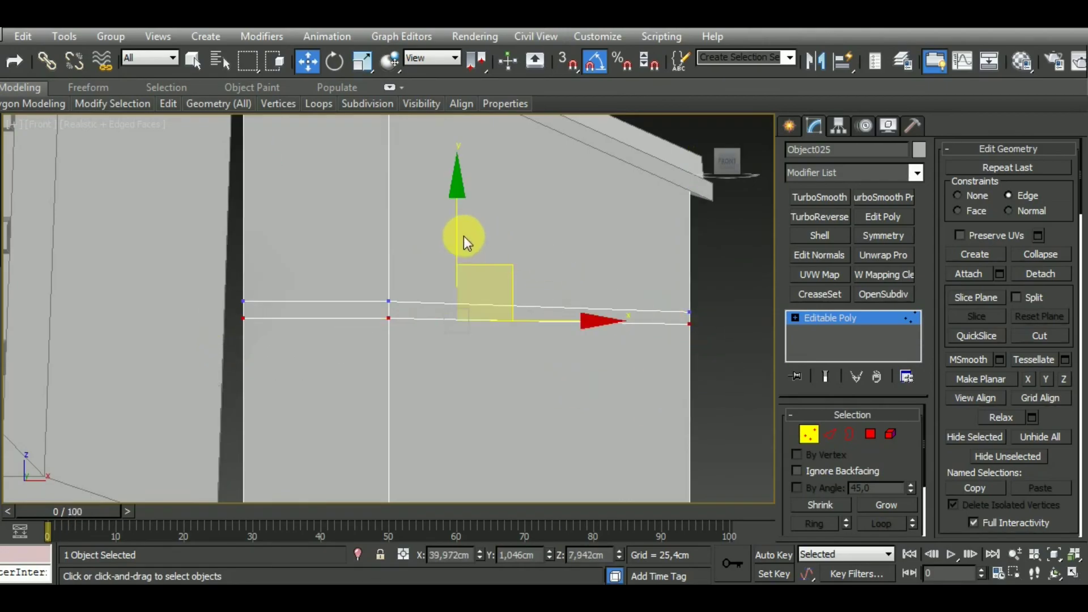
left_click_drag(464, 236, 462, 273)
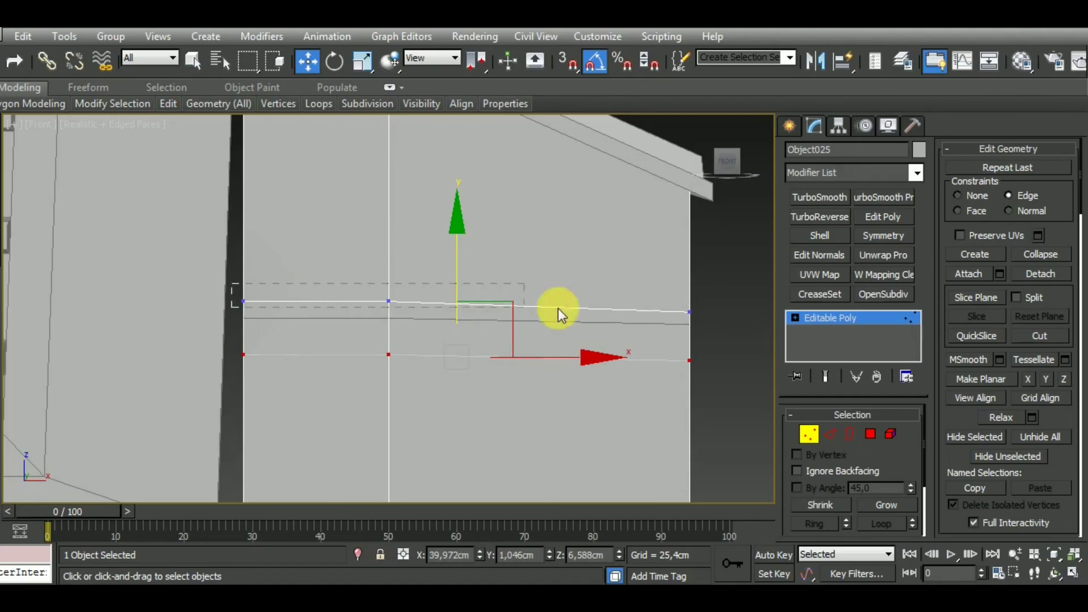
Step: Flatten the other vertex row level and move the lower row down into place
left_click_drag(729, 324, 730, 323)
left_click(360, 65)
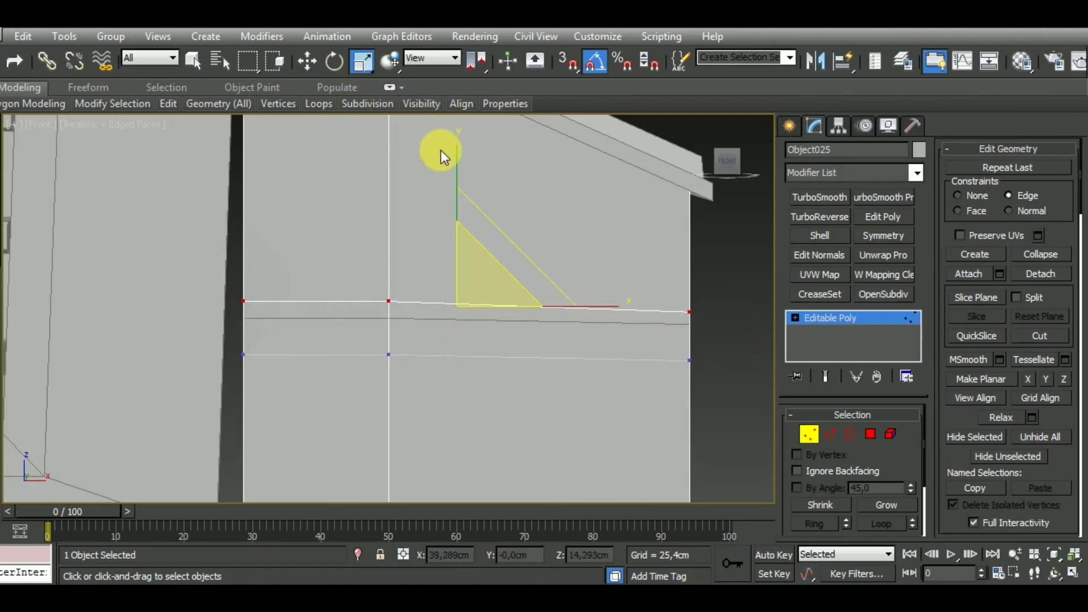
left_click_drag(450, 158, 687, 533)
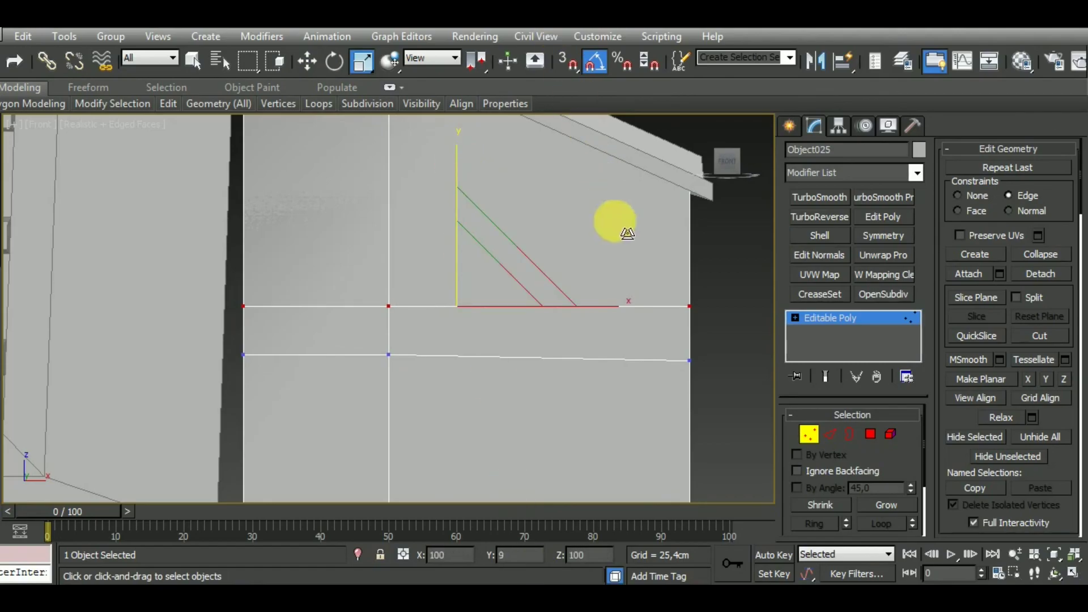
left_click_drag(476, 257, 709, 327)
left_click_drag(232, 407, 234, 406)
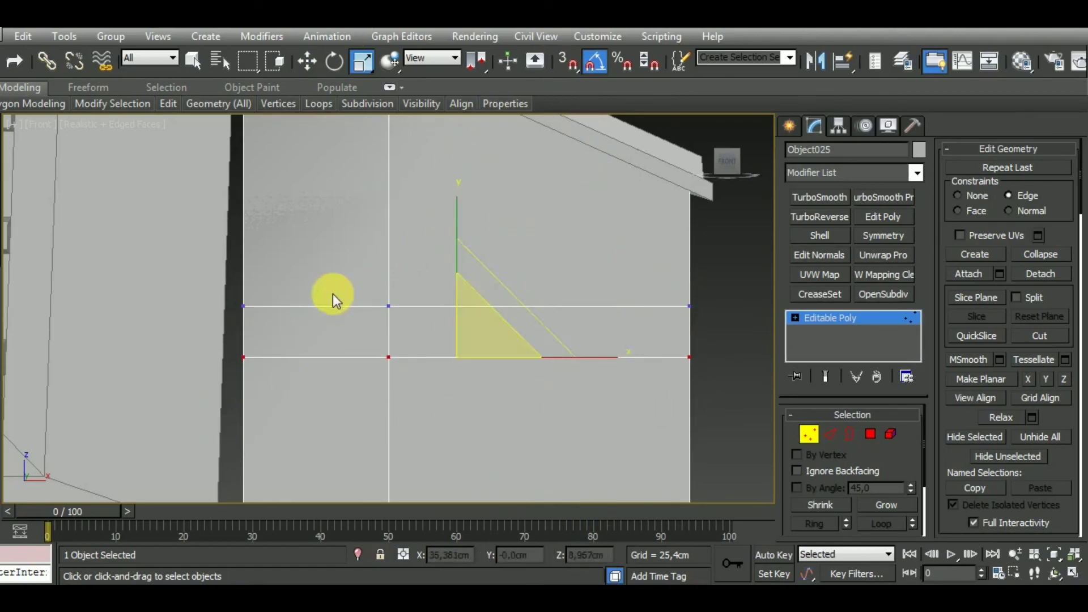
key("q")
left_click_drag(470, 284, 472, 313)
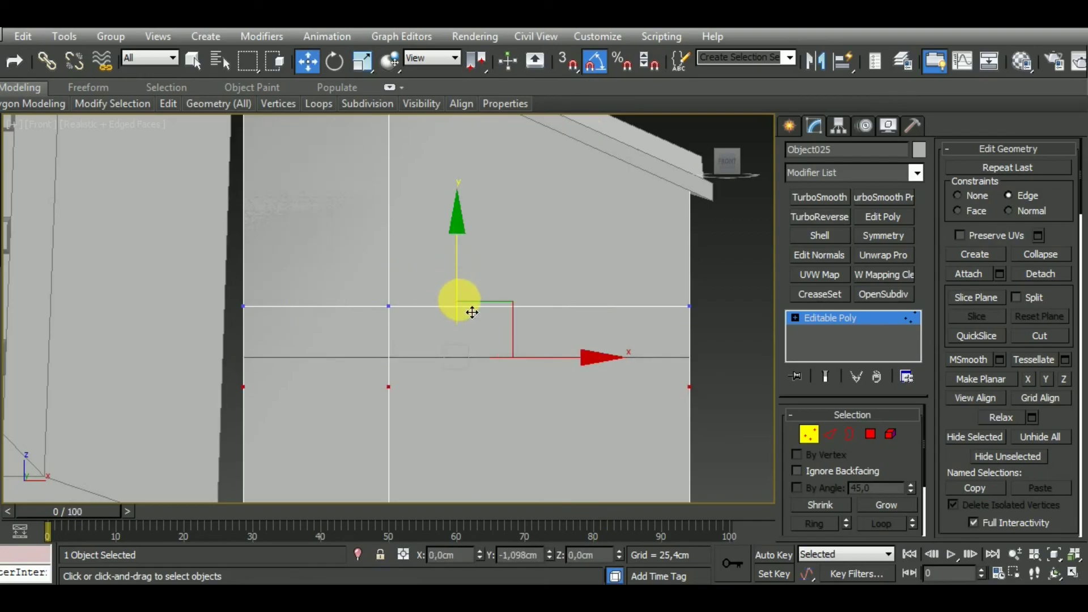
middle_click_drag(557, 394, 554, 328)
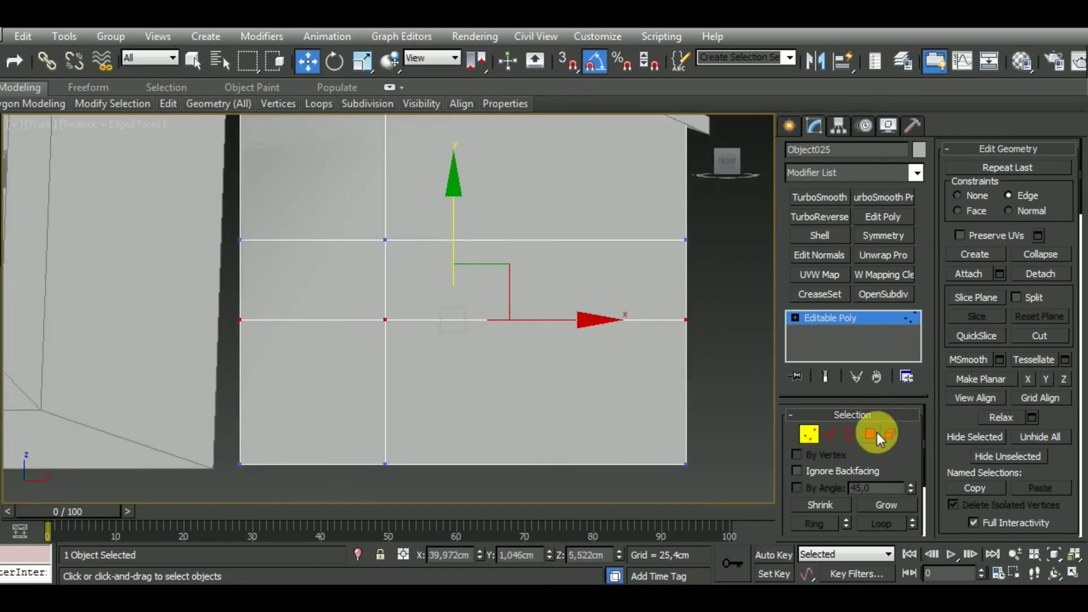
Step: Inset the middle band of Object025's wall polygons by group, about 0.365cm
left_click(872, 434)
left_click(425, 268)
scroll(506, 335, "down", 3)
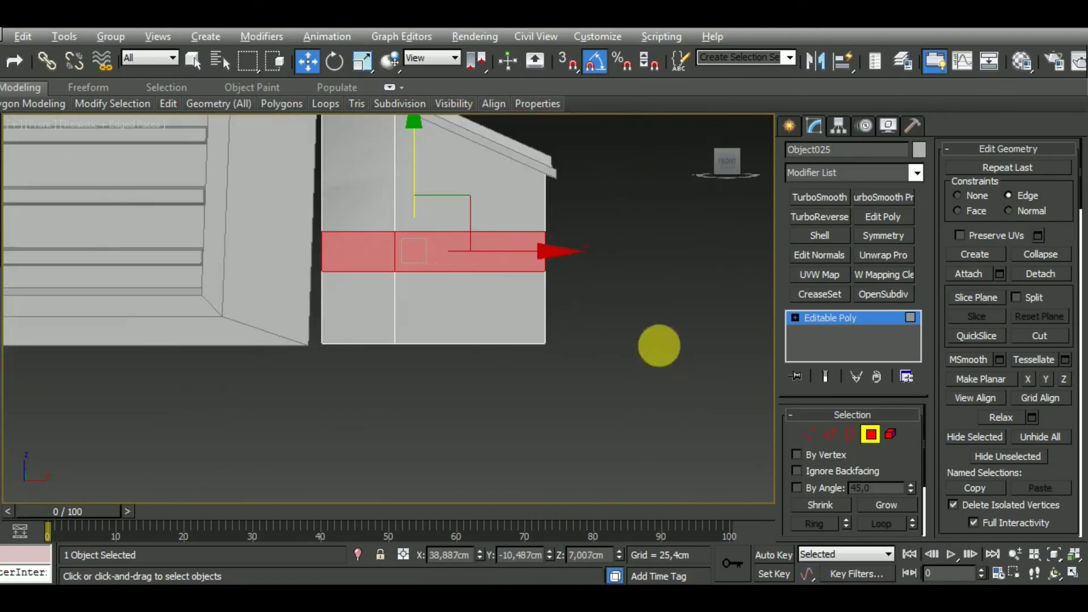
middle_click_drag(659, 345, 432, 359, "alt")
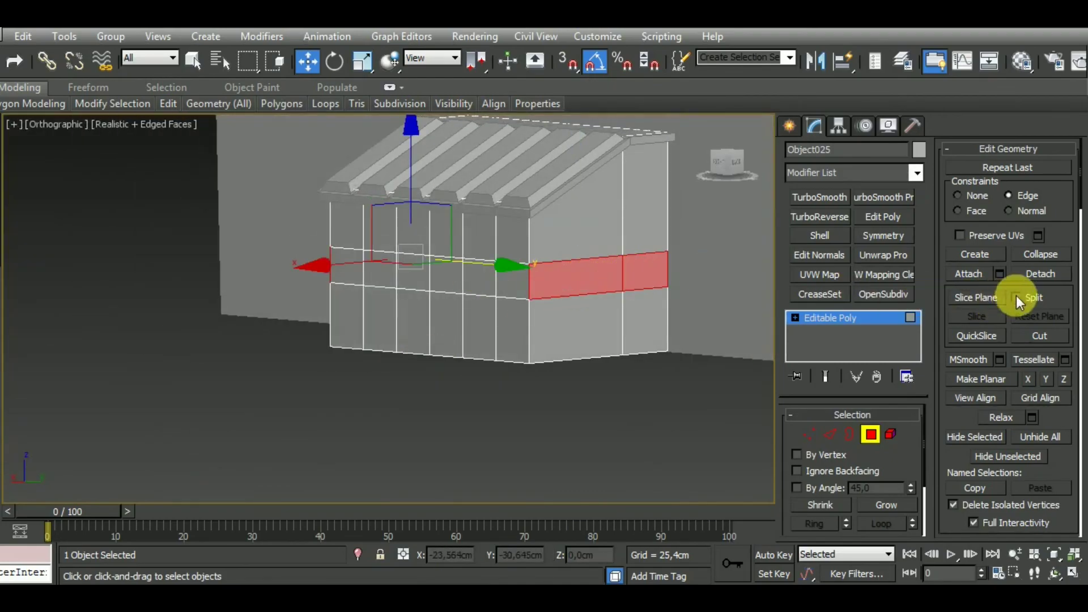
left_click(1054, 149)
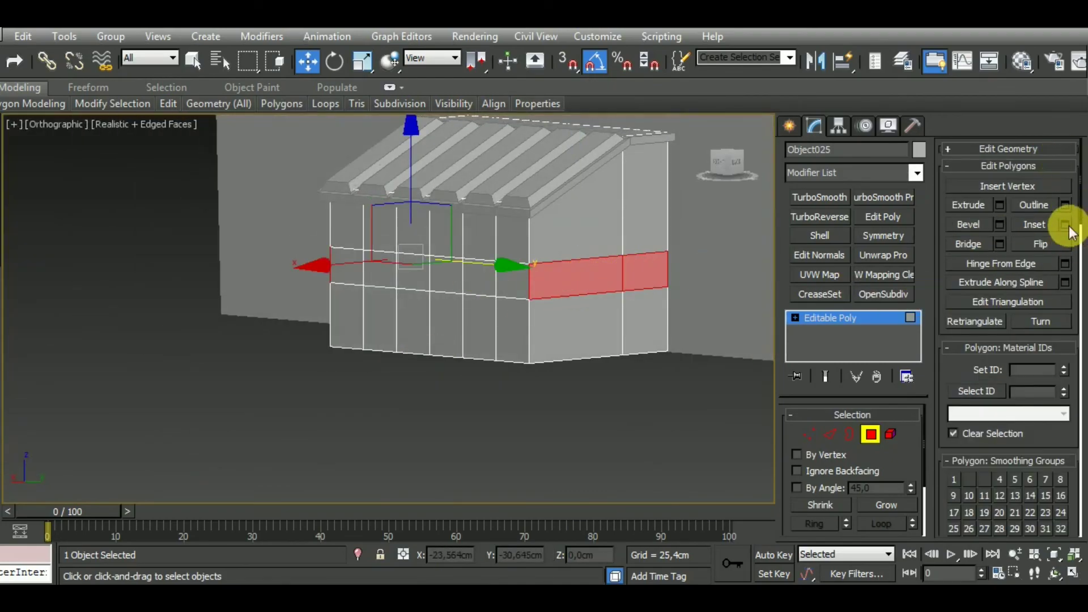
left_click(1066, 225)
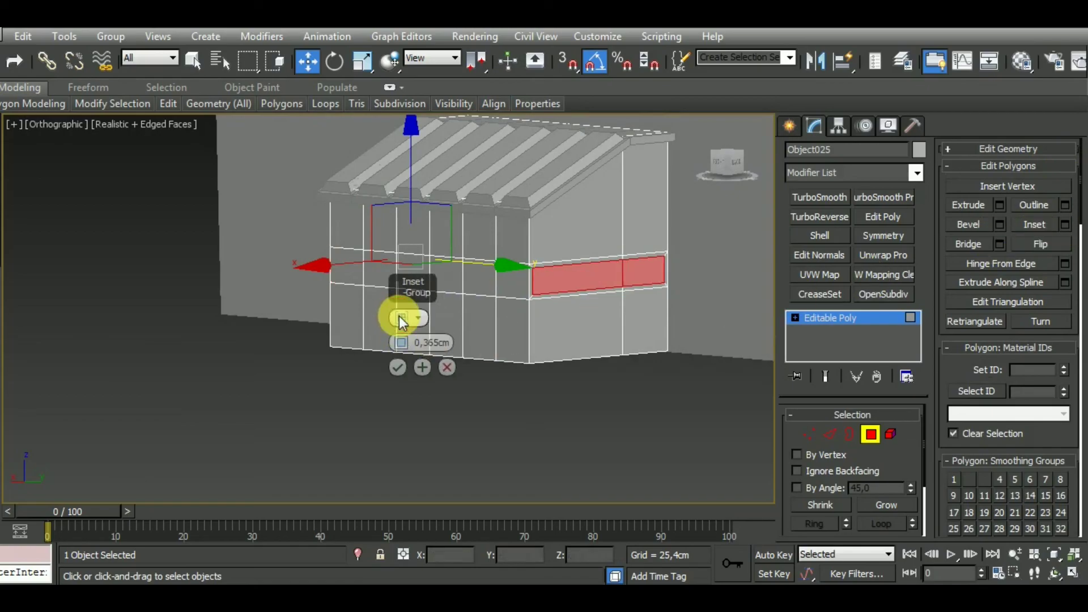
middle_click_drag(575, 372, 749, 391, "alt")
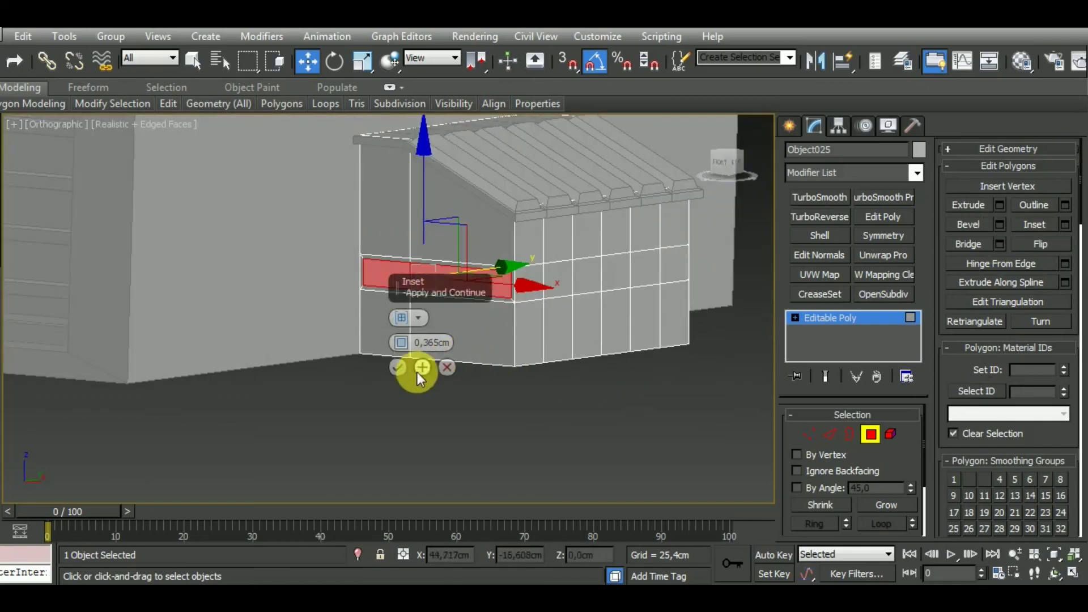
left_click(397, 367)
Step: Bevel the band out 1.153cm with a -0.354cm outline to form a protruding ledge
key("b")
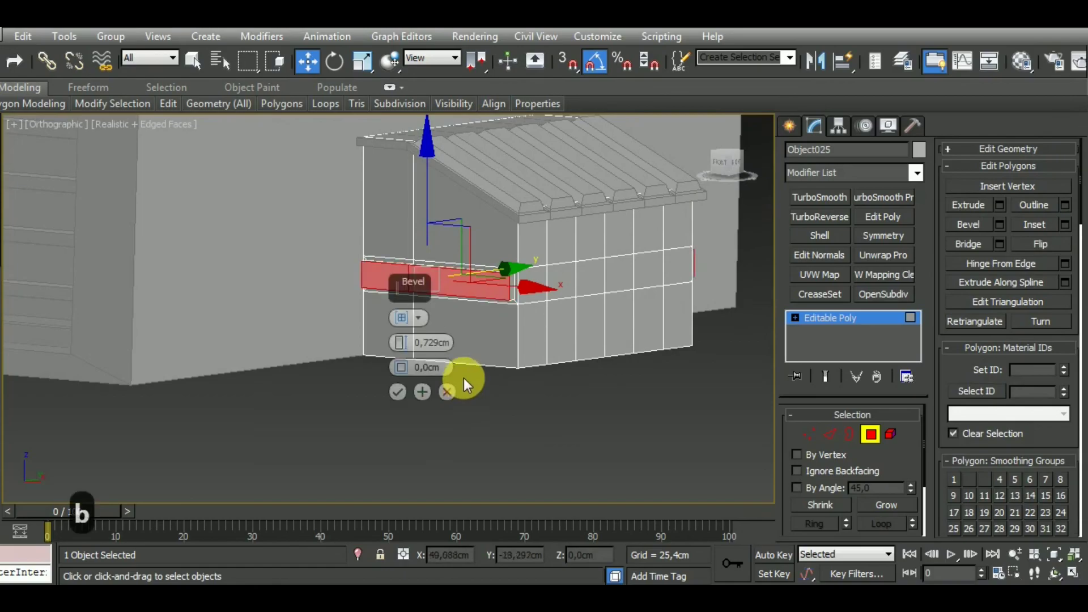
left_click_drag(400, 369, 401, 384)
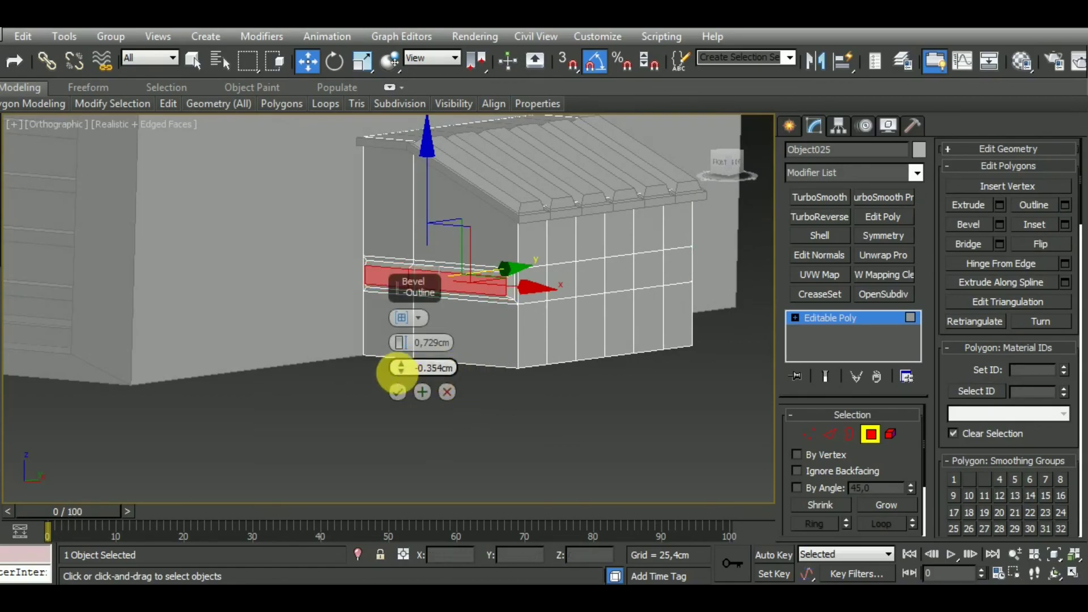
left_click_drag(401, 344, 401, 334)
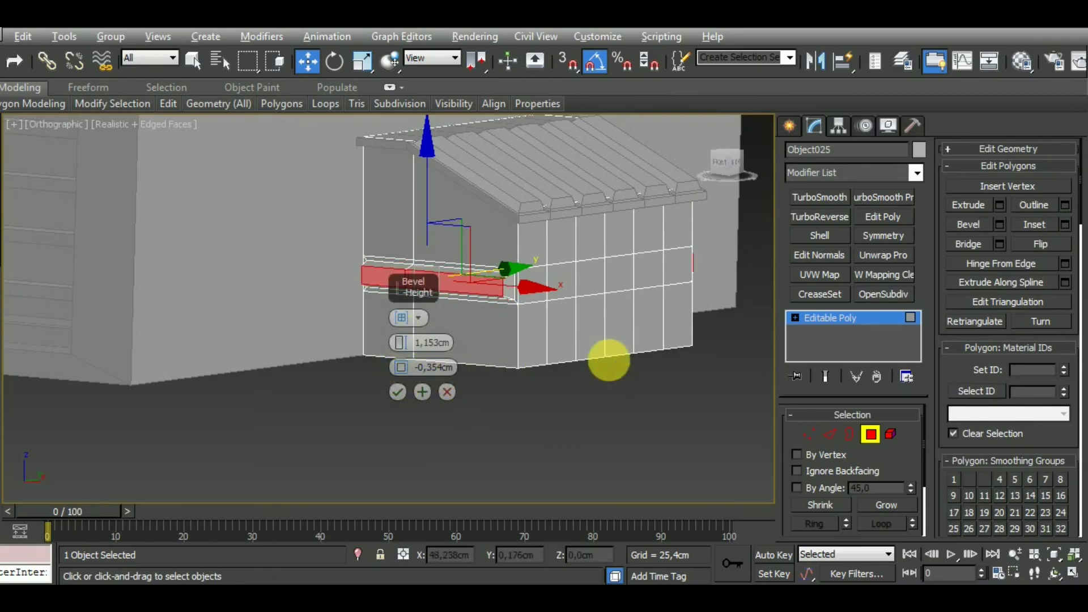
middle_click_drag(603, 360, 593, 396, "alt")
scroll(498, 340, "up", 2)
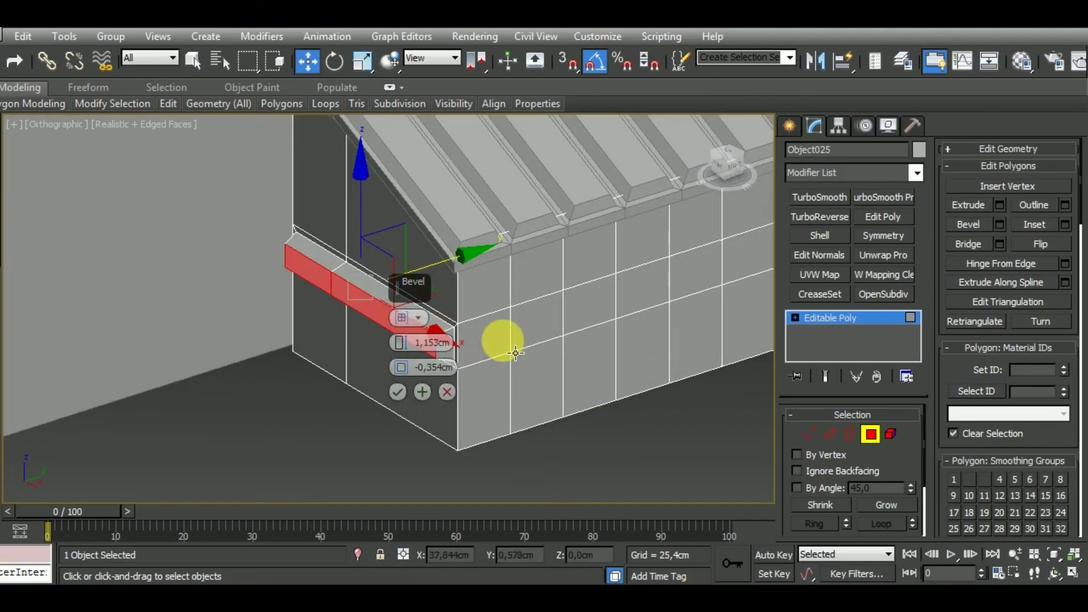
left_click(393, 395)
scroll(502, 406, "down", 2)
scroll(544, 365, "down", 2)
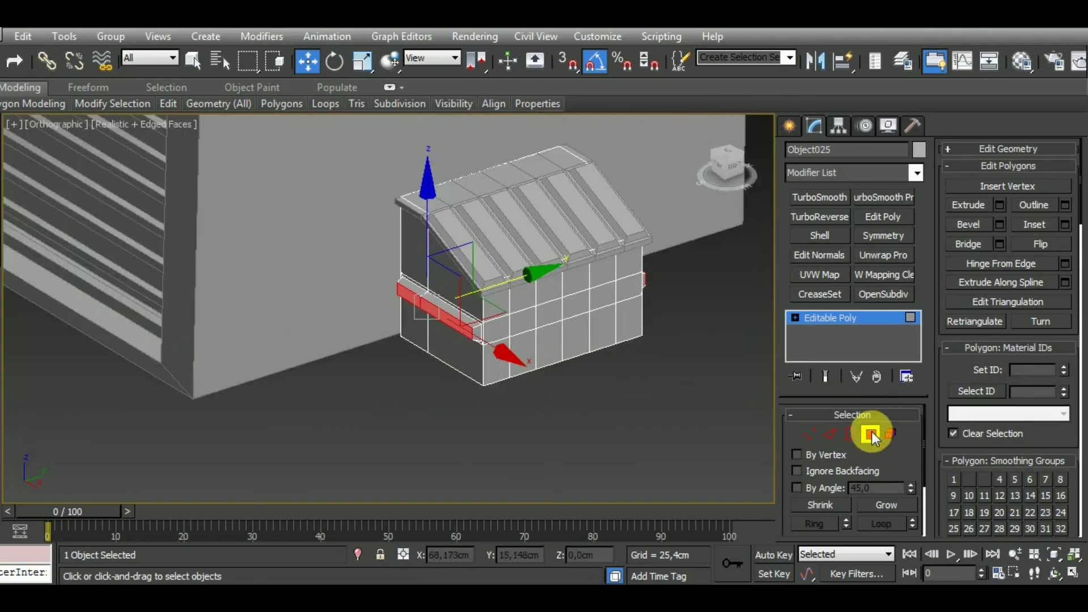
left_click(872, 437)
middle_click_drag(707, 413, 612, 374, "alt")
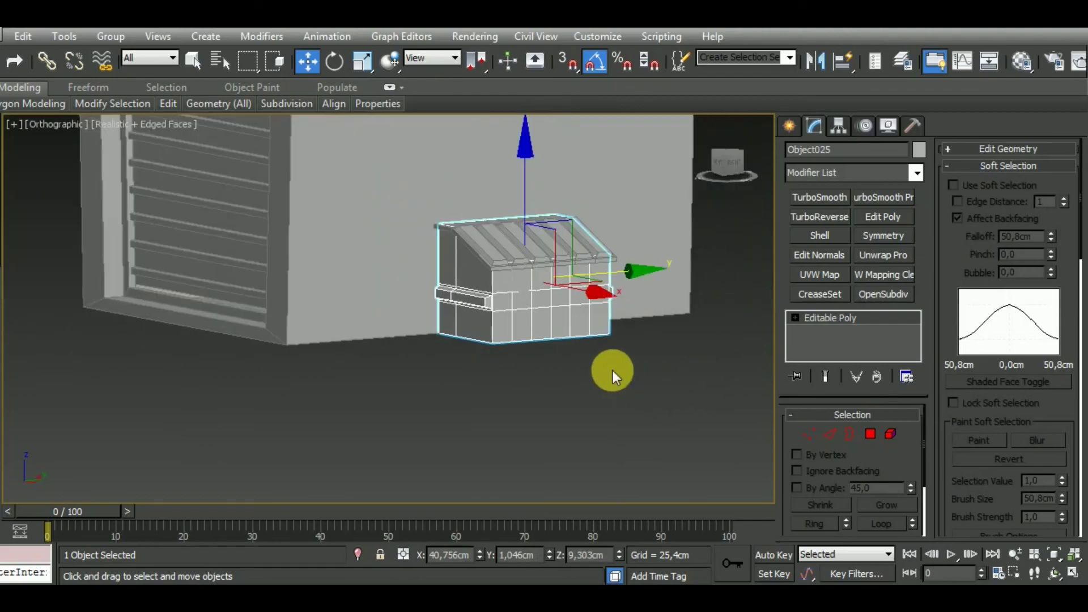
Step: Frame the Box018 tower in Perspective view and isolate it
key("p")
mouse_move(558, 396)
middle_mouse_down("alt")
mouse_move(547, 369)
mouse_move(671, 394)
mouse_move(566, 408)
mouse_move(517, 501)
middle_mouse_up("alt")
scroll(576, 416, "down", 3)
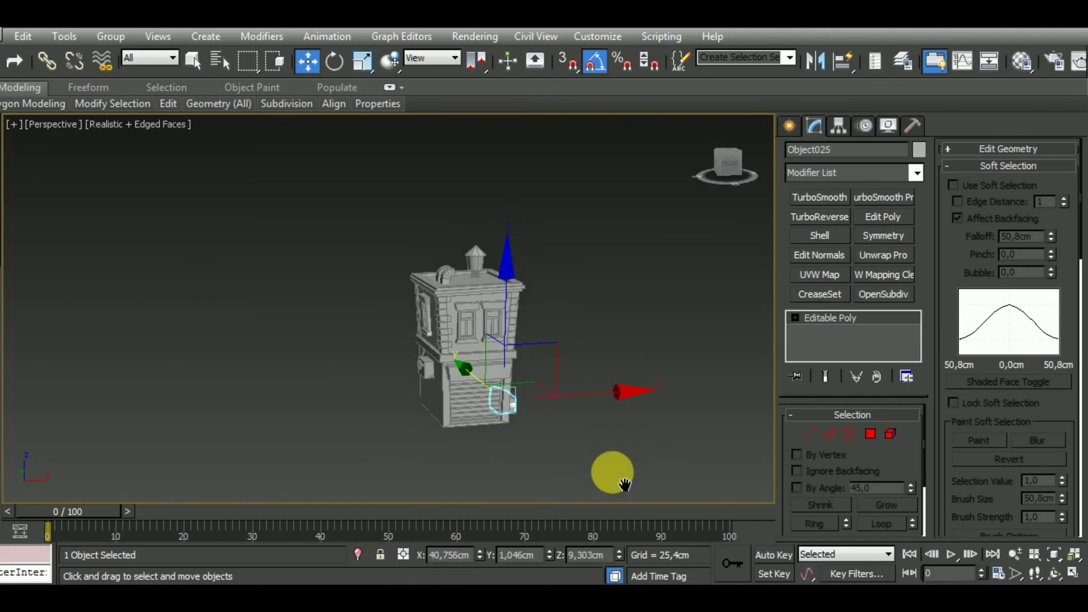
scroll(459, 309, "up", 2)
scroll(461, 311, "up", 5)
key("z")
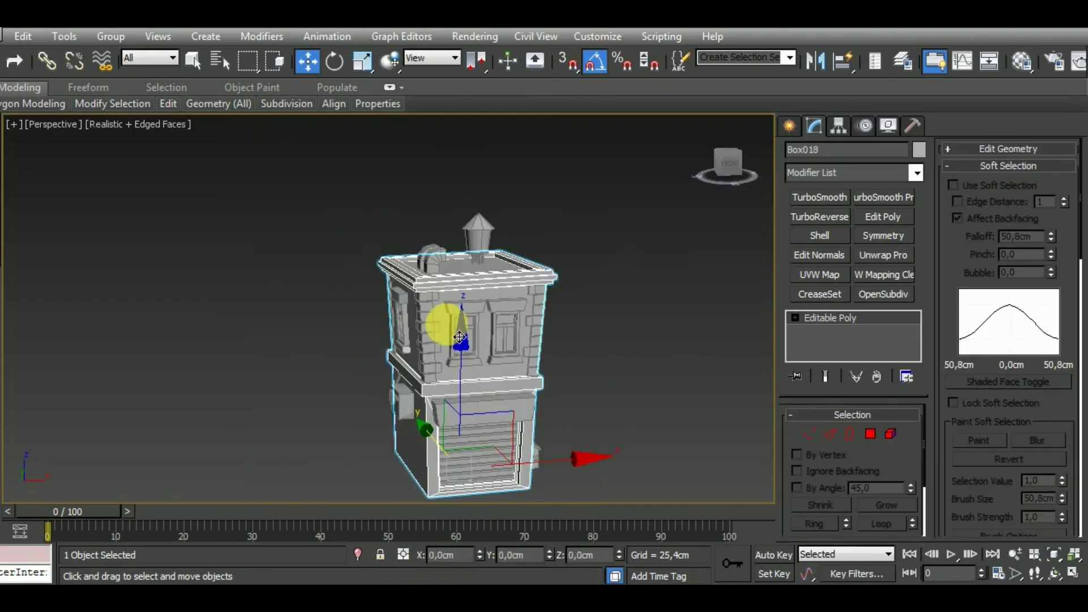
left_click(359, 555)
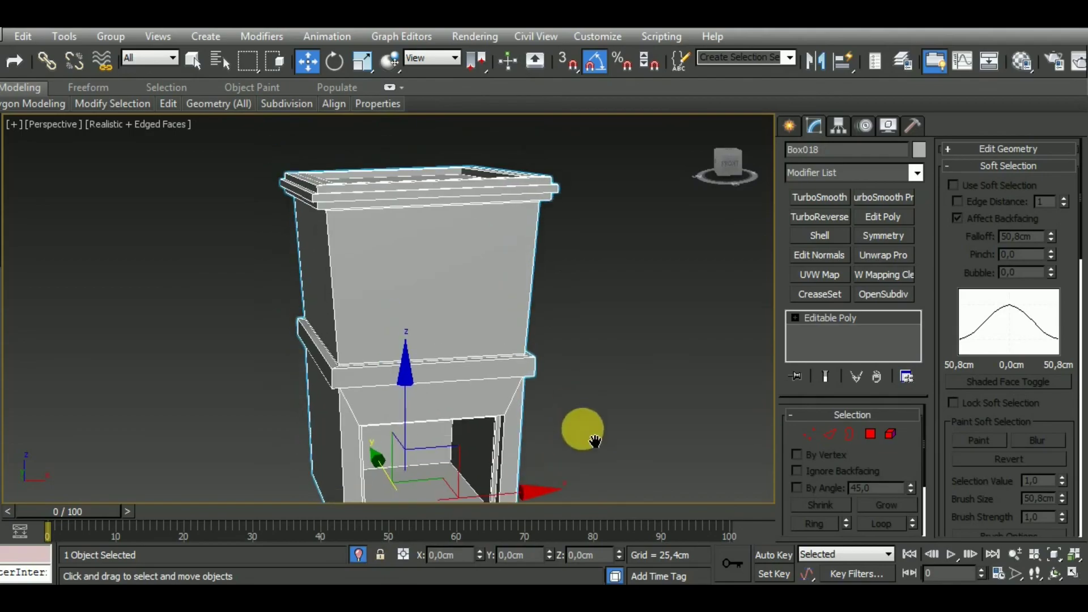
Step: Connect the upper walls' vertical edges into 6 horizontal brick rows at pinch 0
left_click(830, 434)
middle_click_drag(498, 340, 405, 311, "alt")
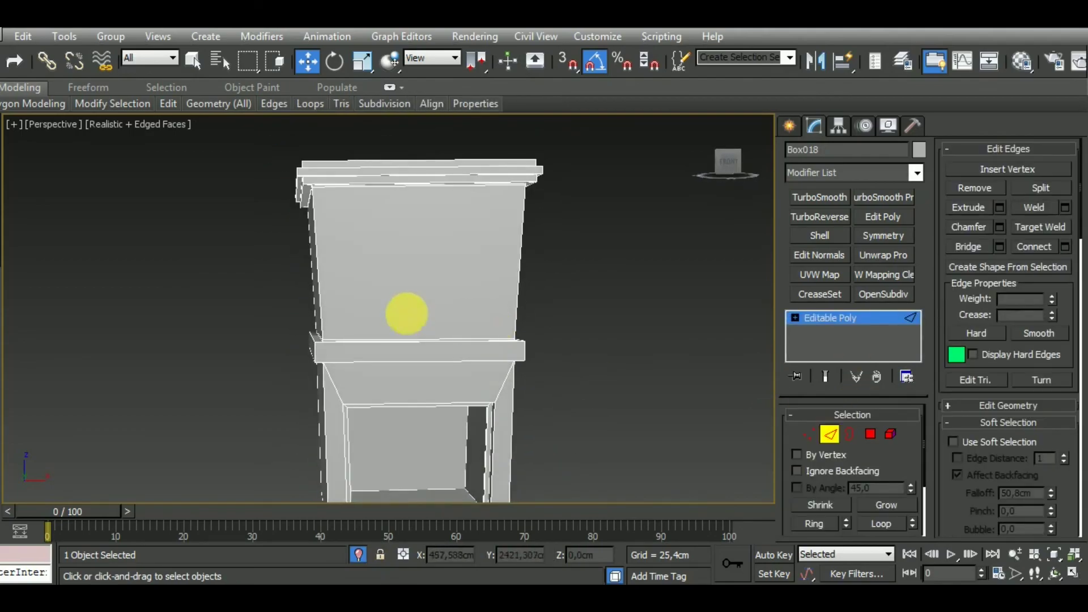
left_click_drag(257, 253, 632, 277)
key("ctrl+shift+e")
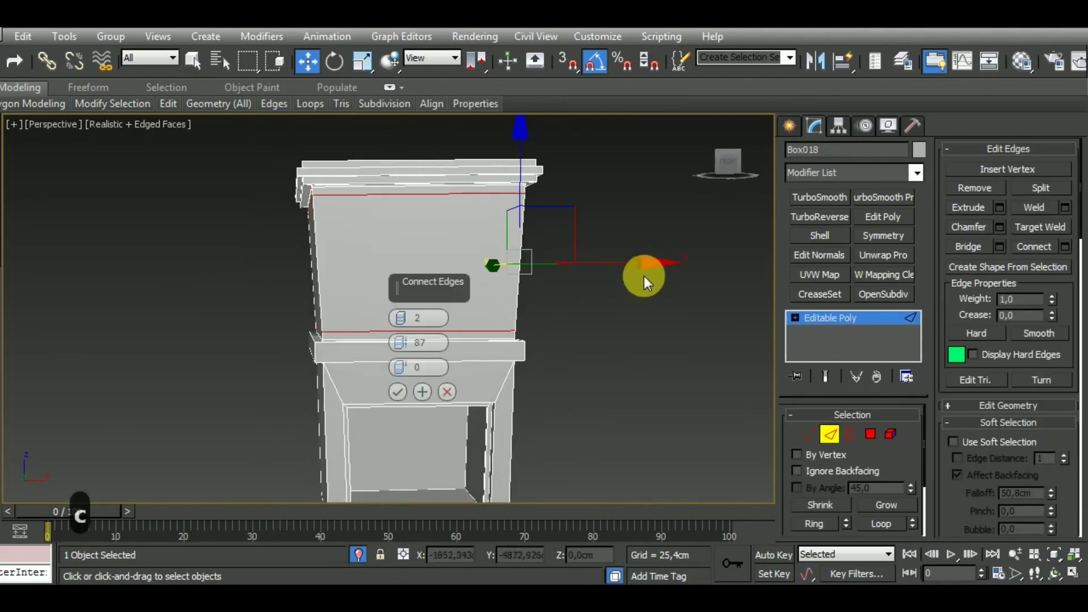
right_click(403, 345)
left_click_drag(400, 317, 400, 306)
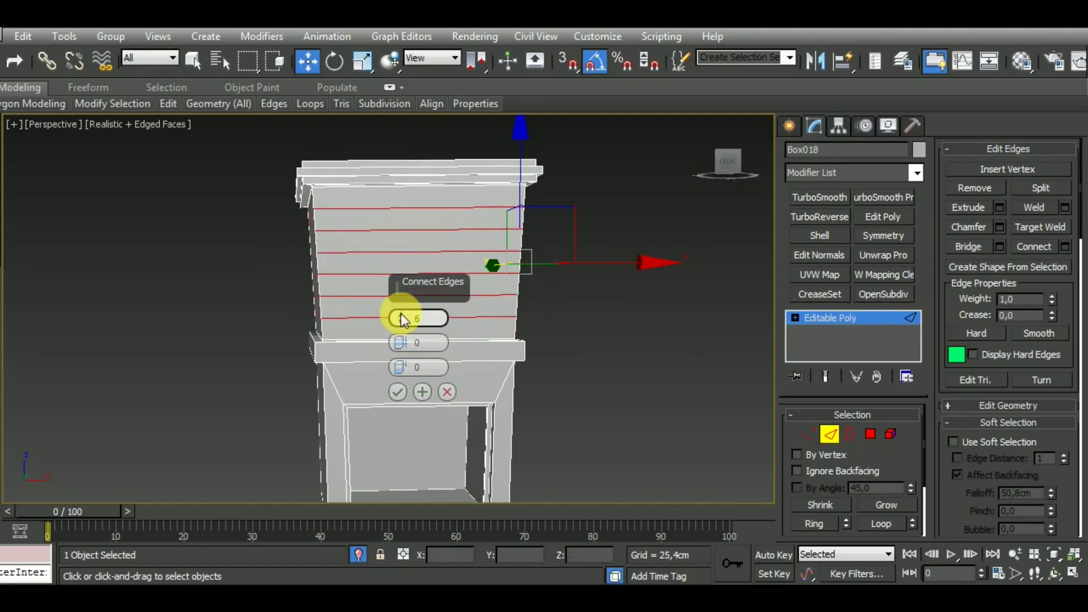
left_click(397, 385)
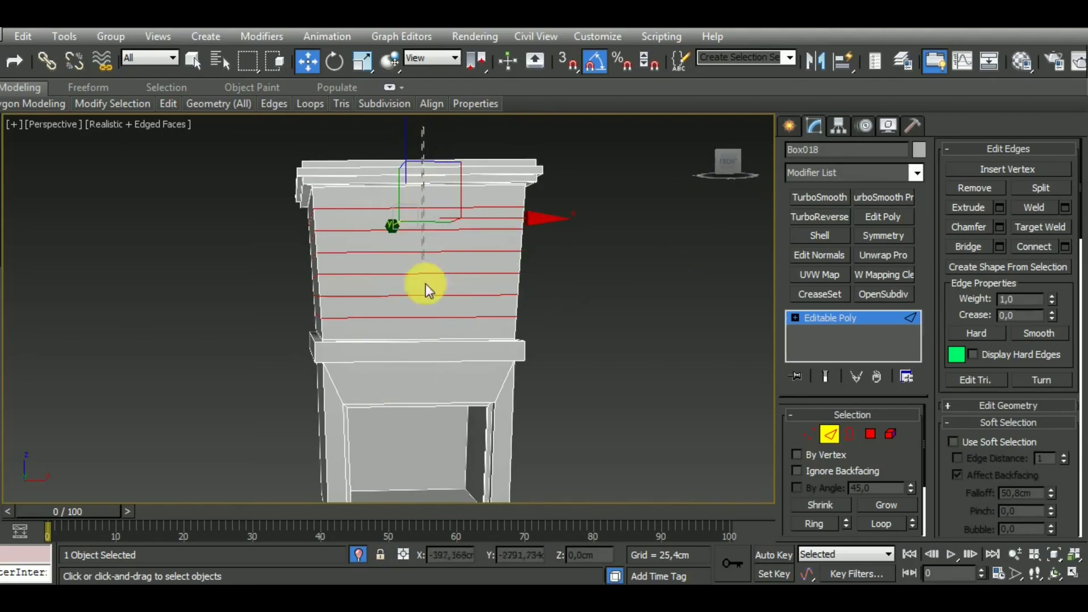
Step: Connect the horizontal edge rings on each wall face with 5 vertical brick joints
key("a")
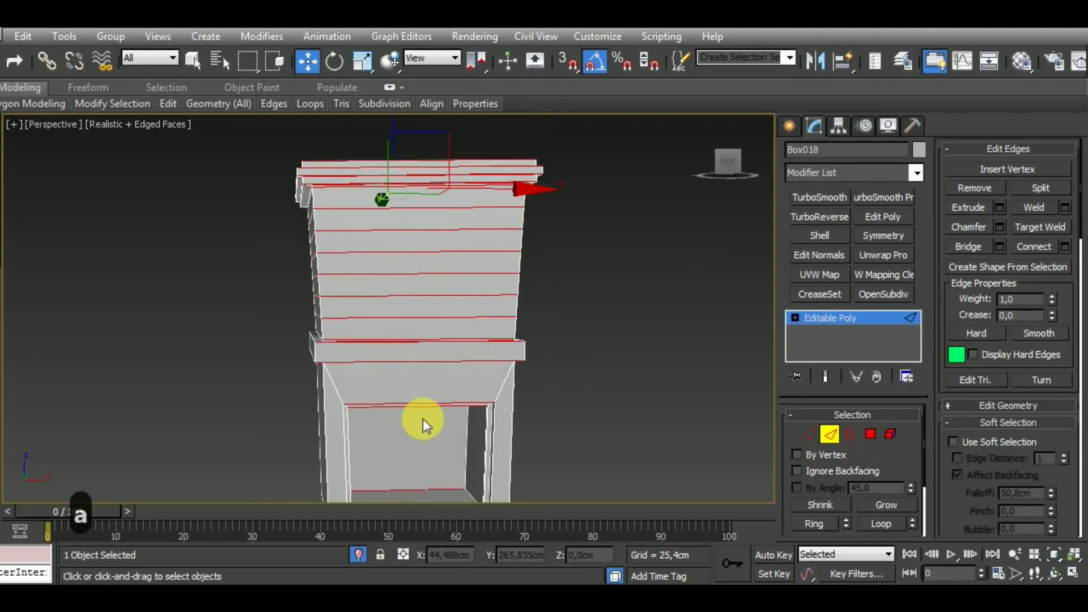
key("c")
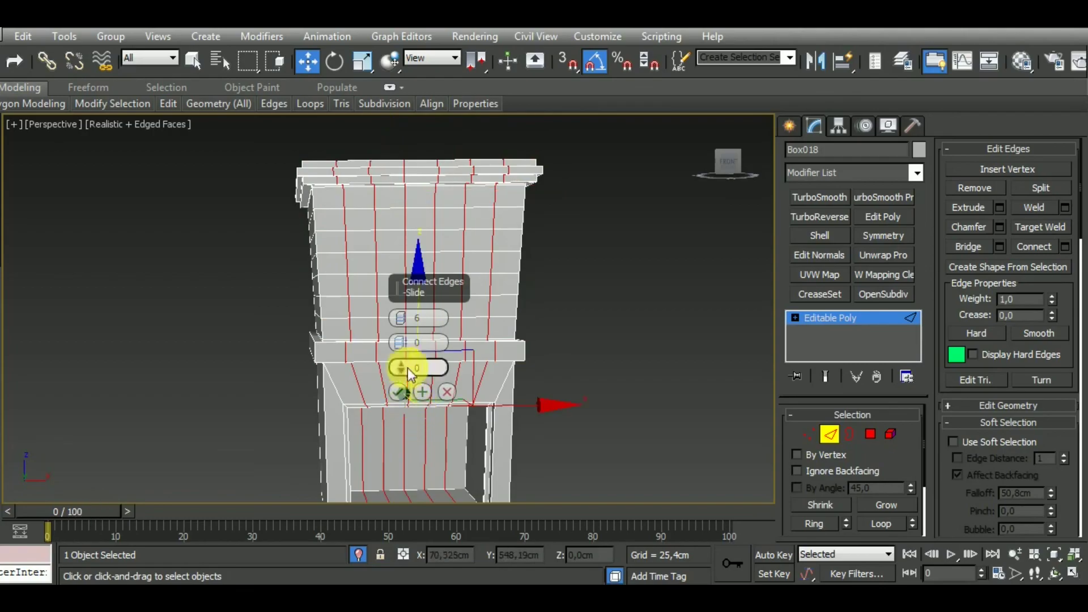
left_click(403, 321)
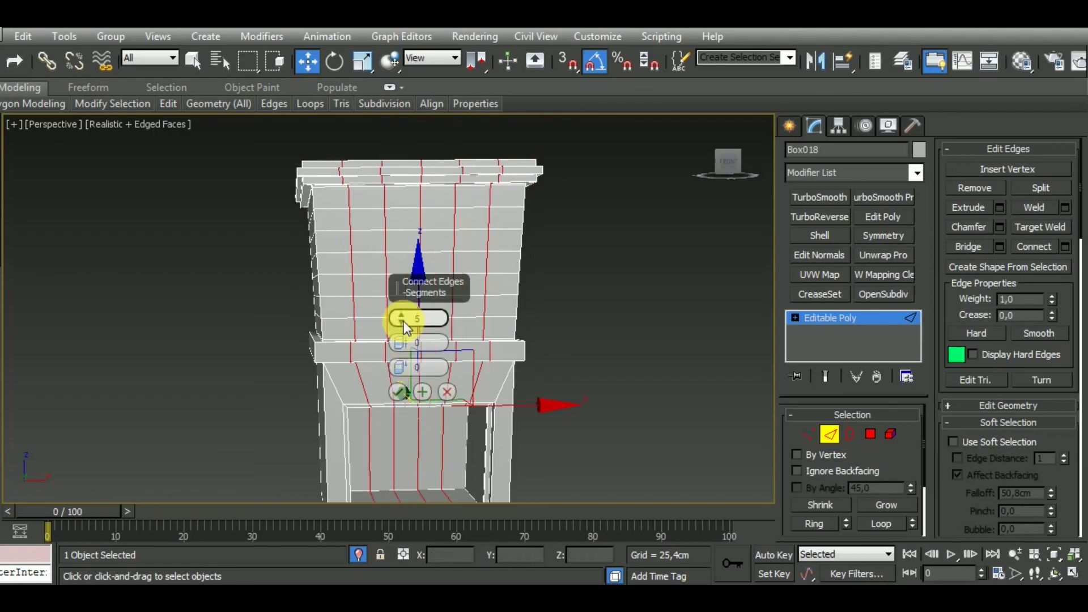
left_click(399, 392)
middle_click_drag(376, 389, 457, 407, "alt")
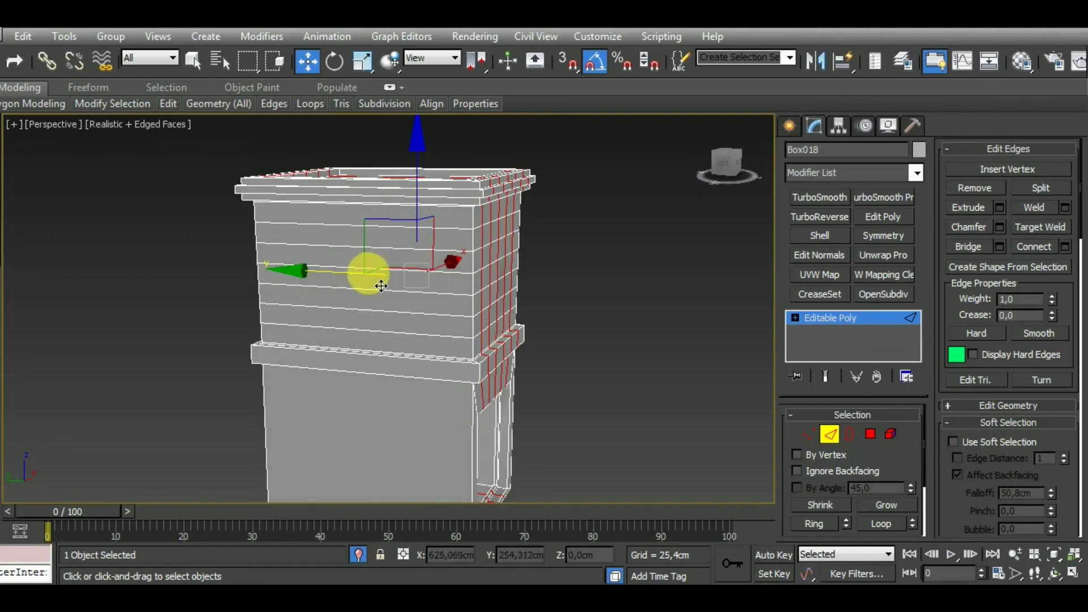
left_click(364, 272)
key("alt+r")
key("ctrl+shift+e")
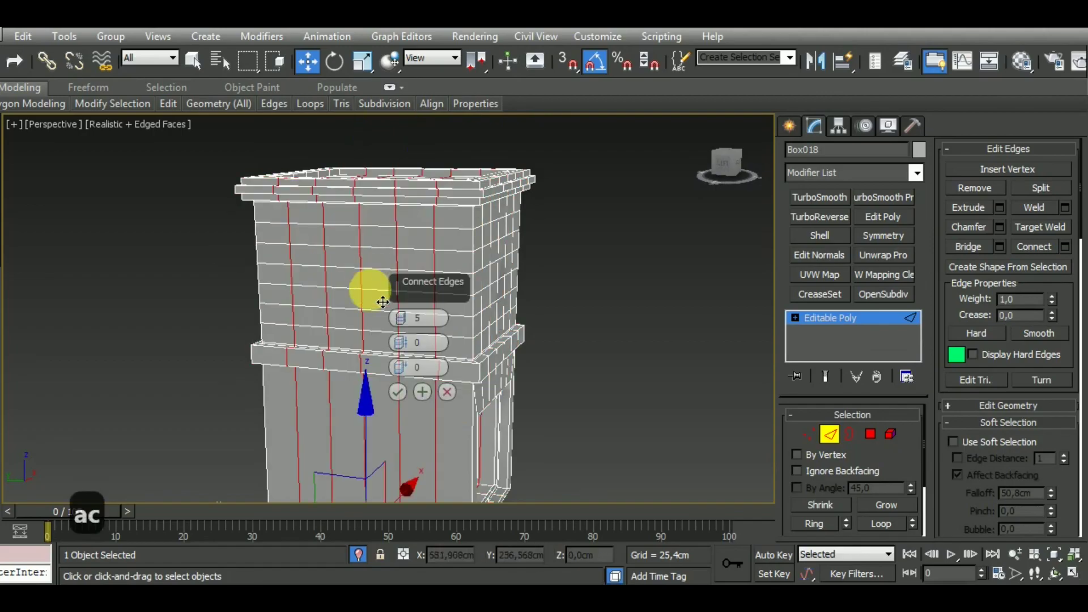
left_click(396, 391)
Step: Select bricks on the front wall in Polygon mode and end isolation
left_click(870, 434)
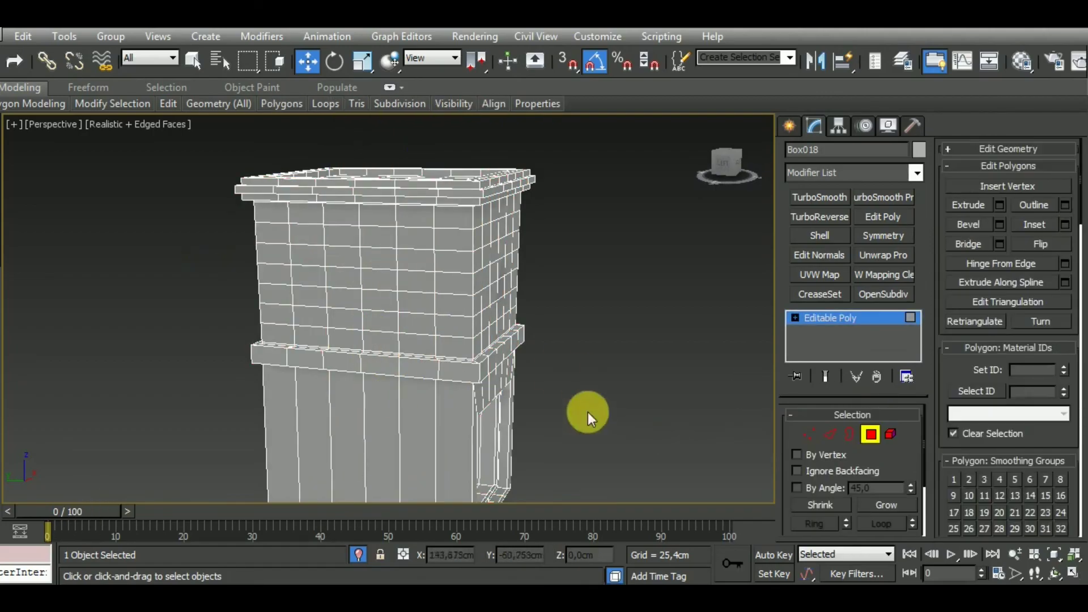
left_click(411, 305)
left_click(356, 552)
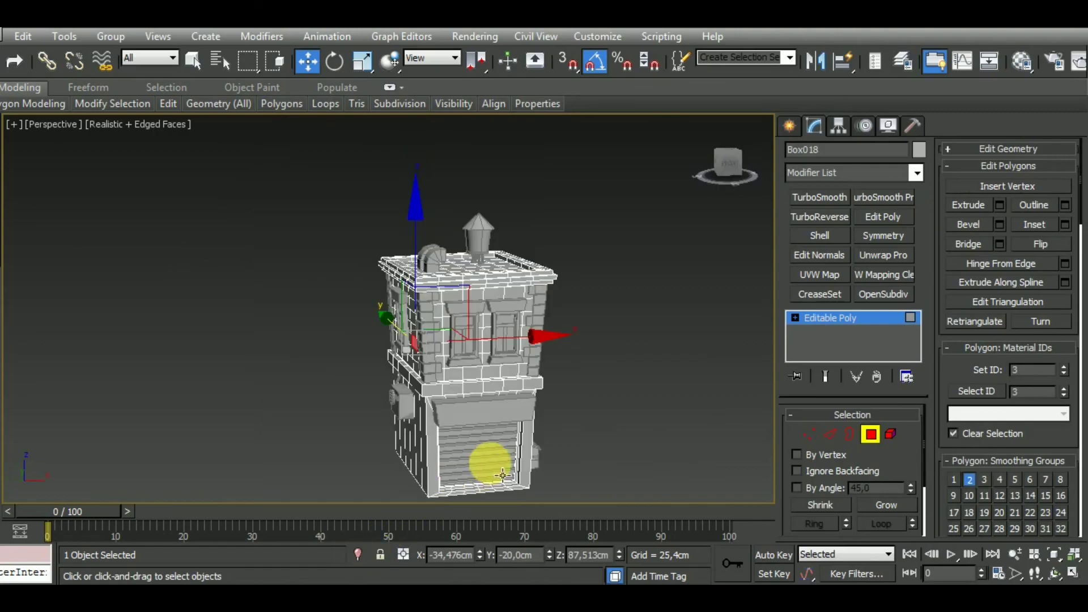
scroll(357, 384, "up", 2)
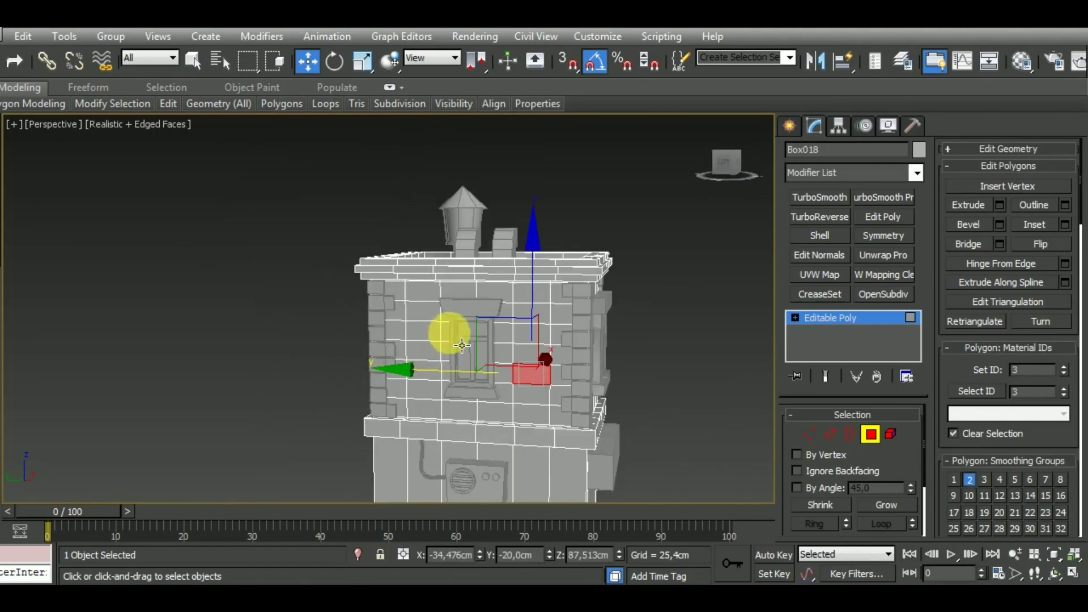
left_click(426, 336, "ctrl")
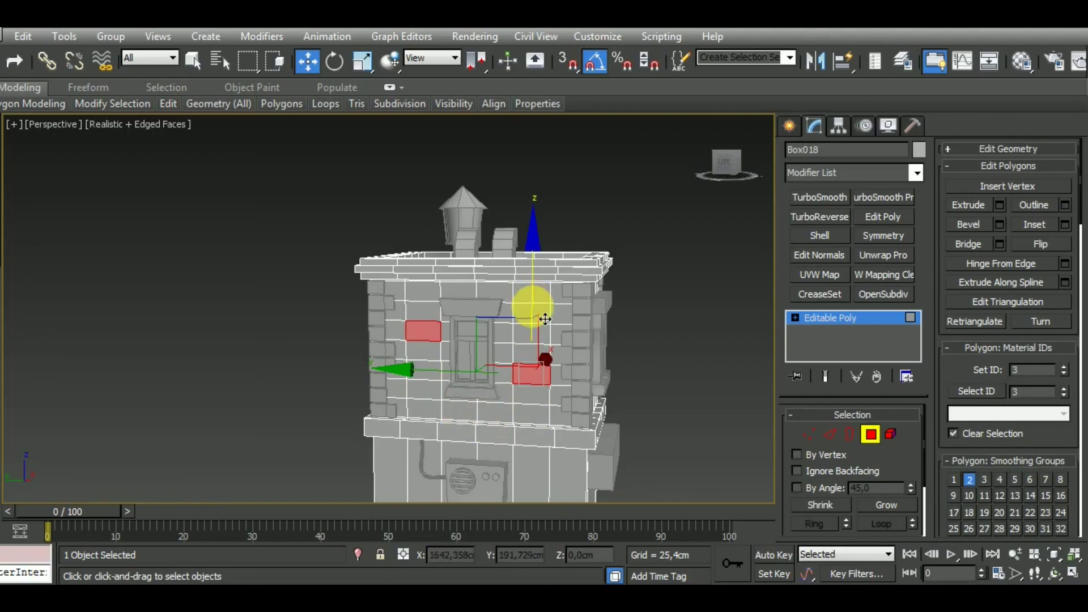
Step: Select several scattered brick faces on Box018's left side wall
mouse_move(729, 393)
middle_mouse_down("alt")
mouse_move(352, 384)
mouse_move(517, 389)
mouse_move(373, 338)
middle_mouse_up("alt")
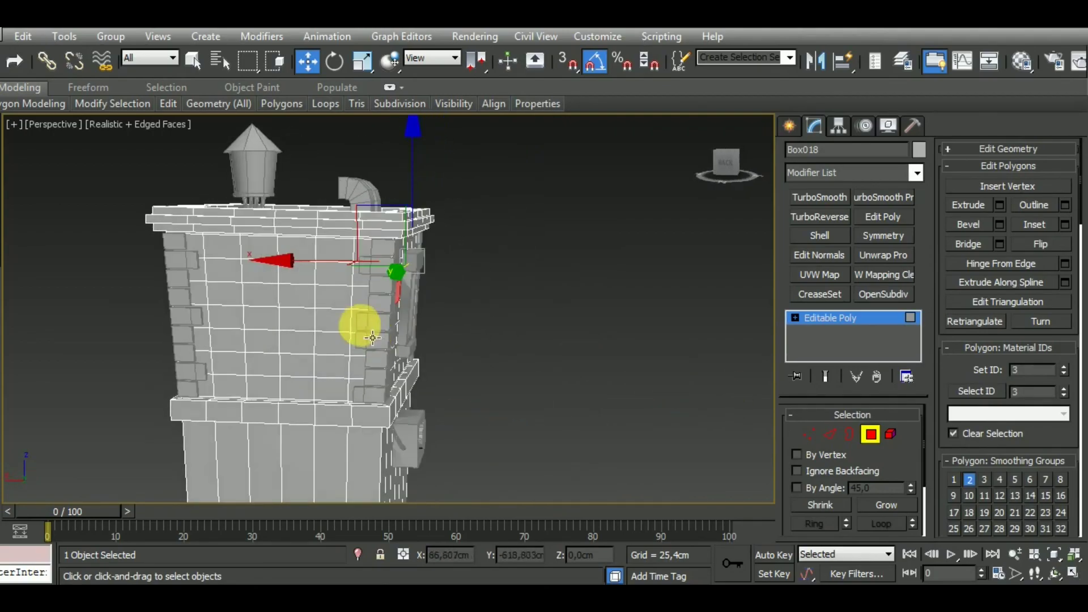
left_click(337, 303, "ctrl")
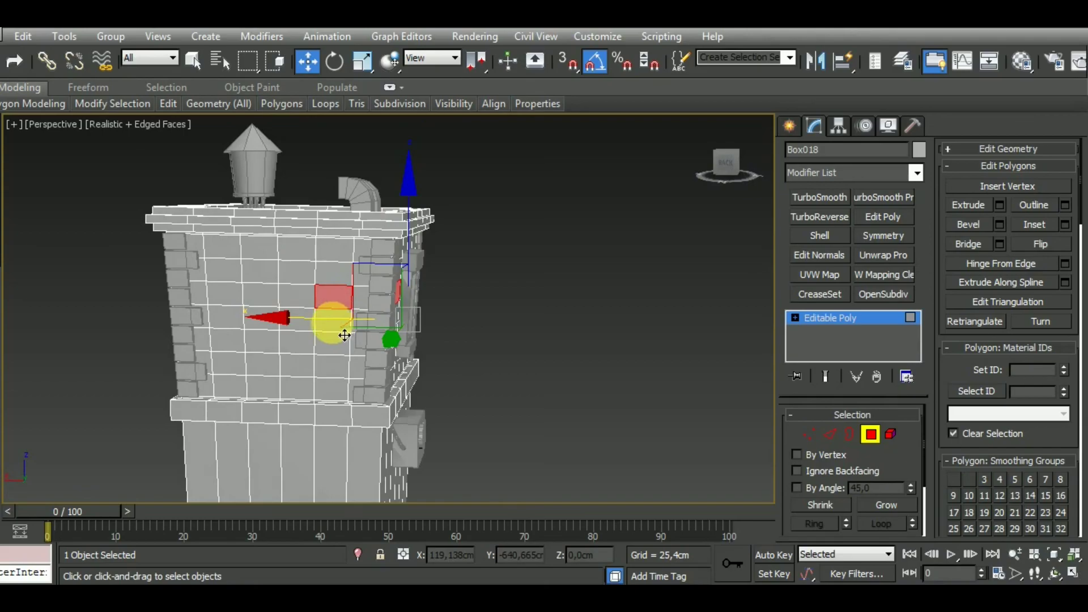
left_click(267, 328, "ctrl")
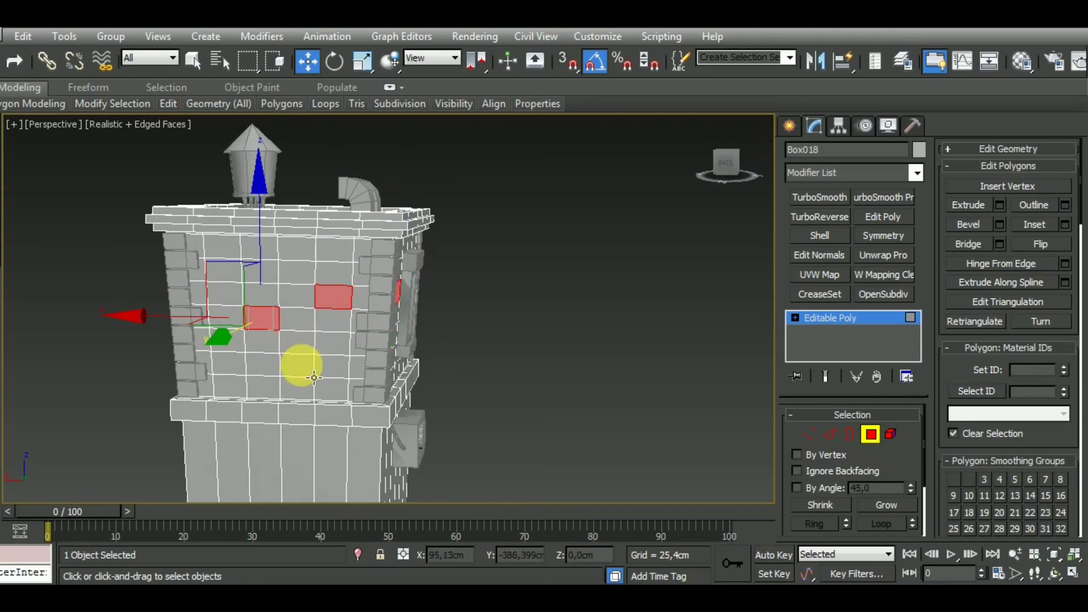
left_click(238, 366, "ctrl")
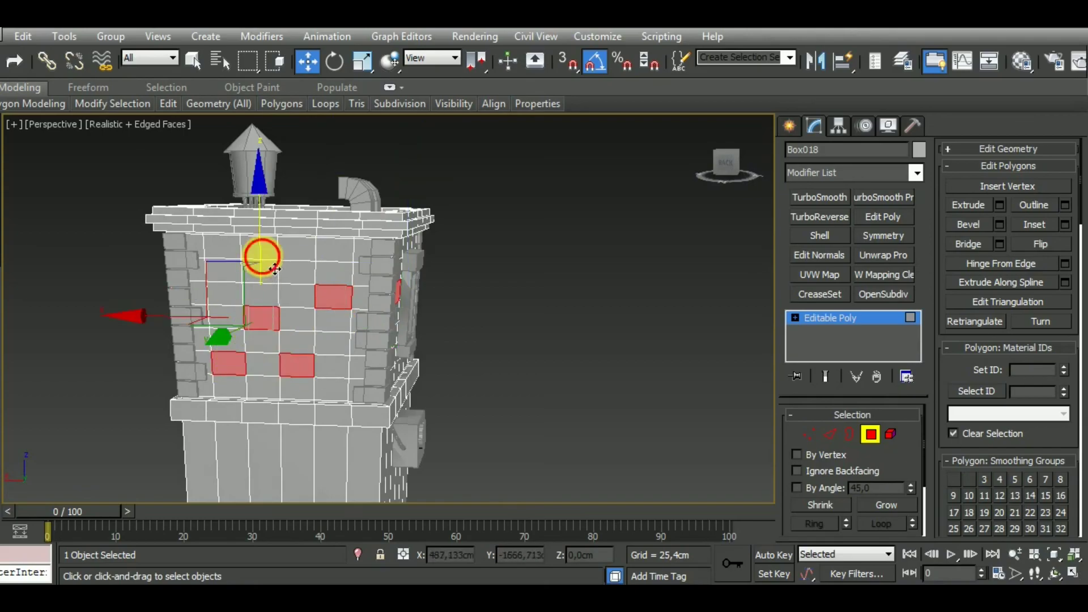
left_click(262, 256, "ctrl")
key("ctrl+z")
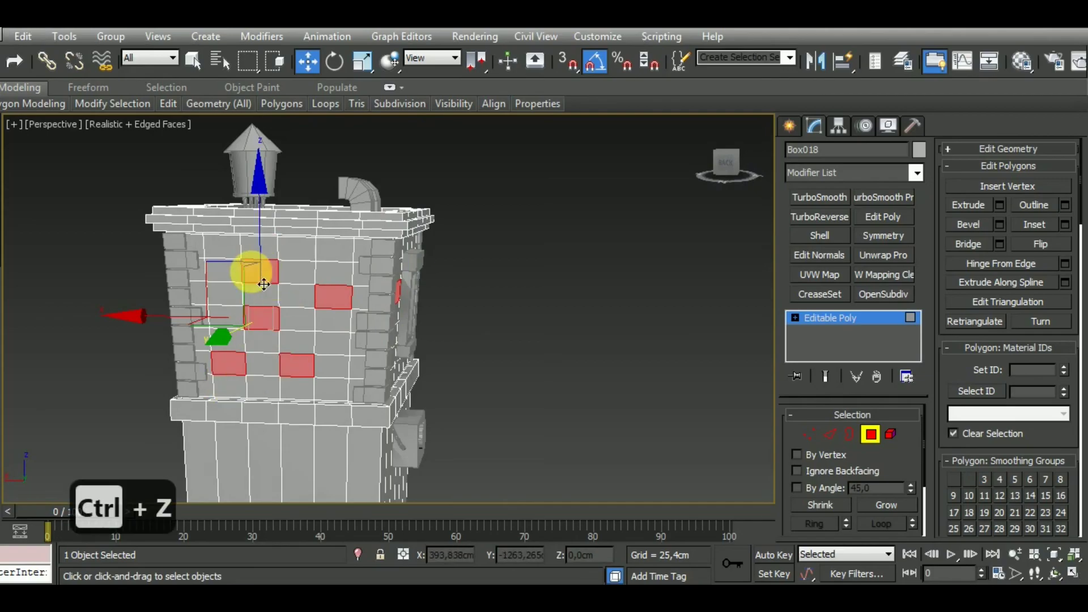
left_click(230, 273, "ctrl")
Step: Add bricks around the window on the next wall to the selection
mouse_move(274, 419)
middle_mouse_down()
mouse_move(417, 400)
mouse_move(401, 389)
middle_mouse_up()
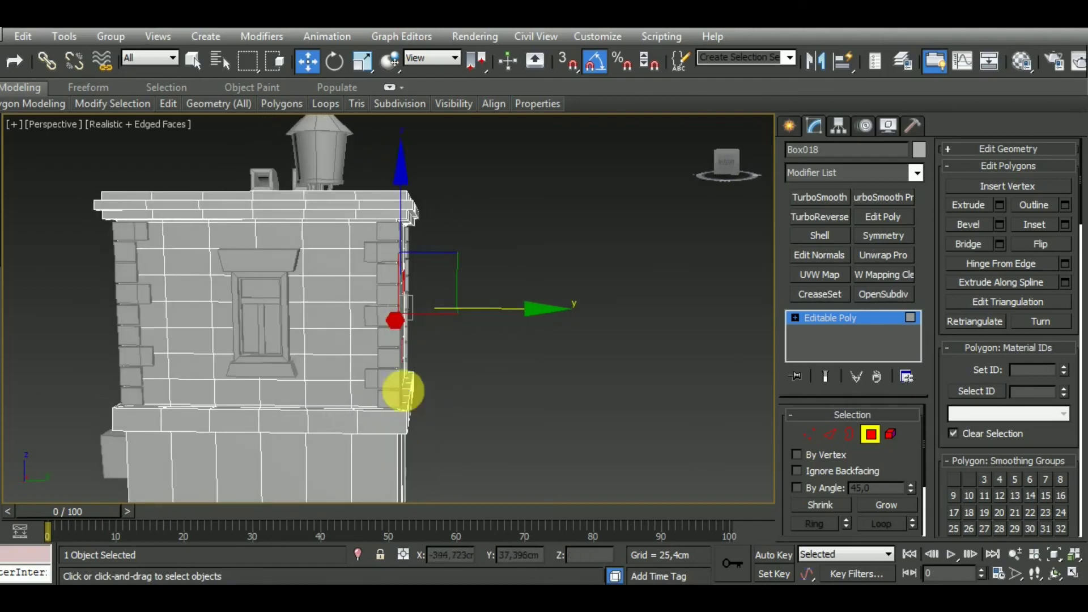
left_click(339, 321, "ctrl")
left_click(196, 268, "ctrl")
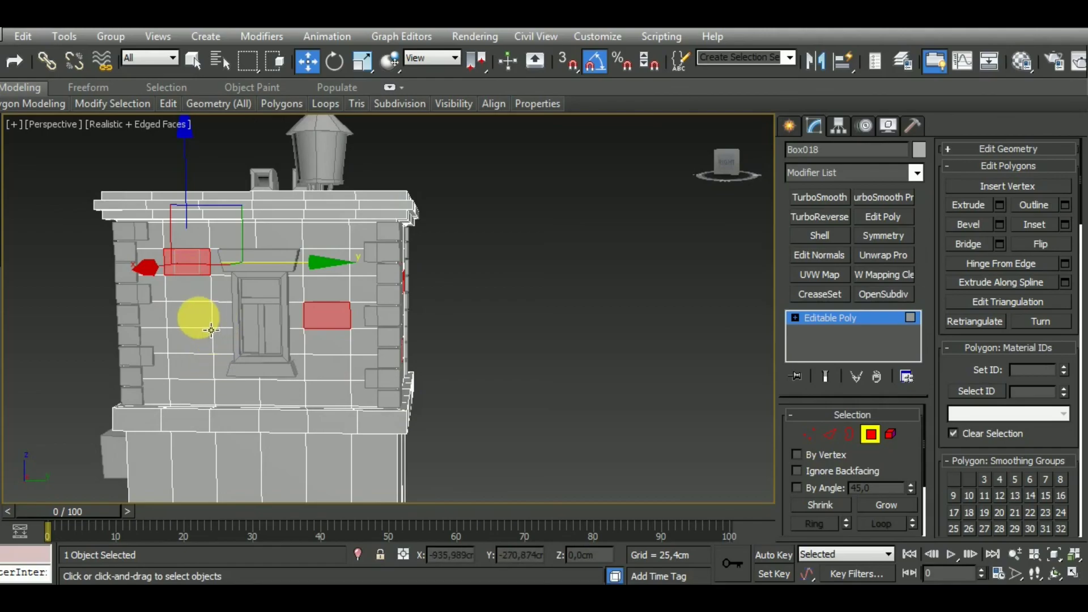
left_click(194, 316, "ctrl")
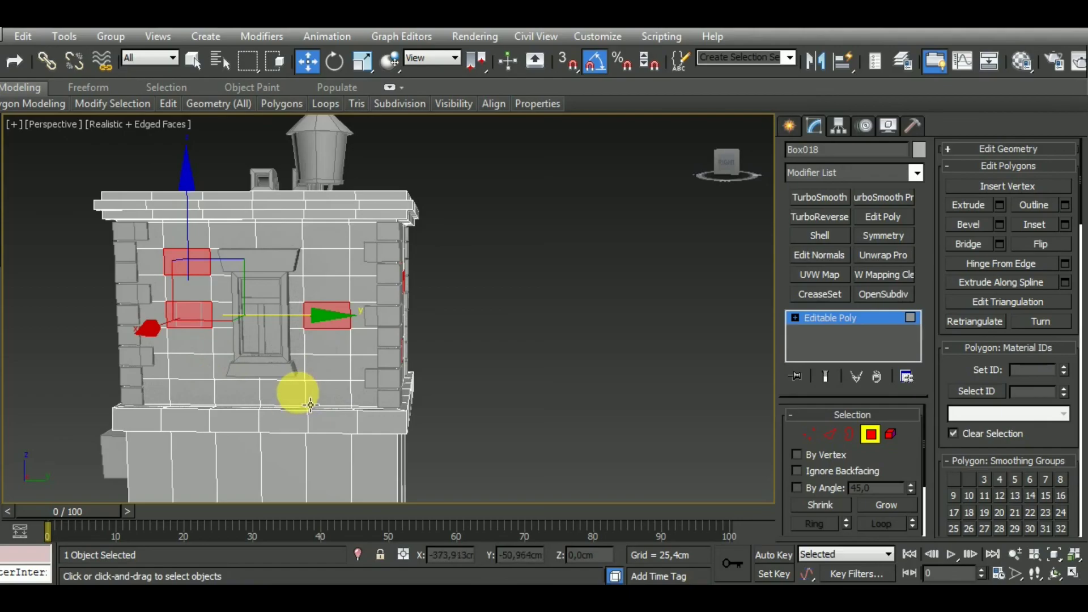
left_click(336, 309, "ctrl")
left_click(340, 365, "ctrl")
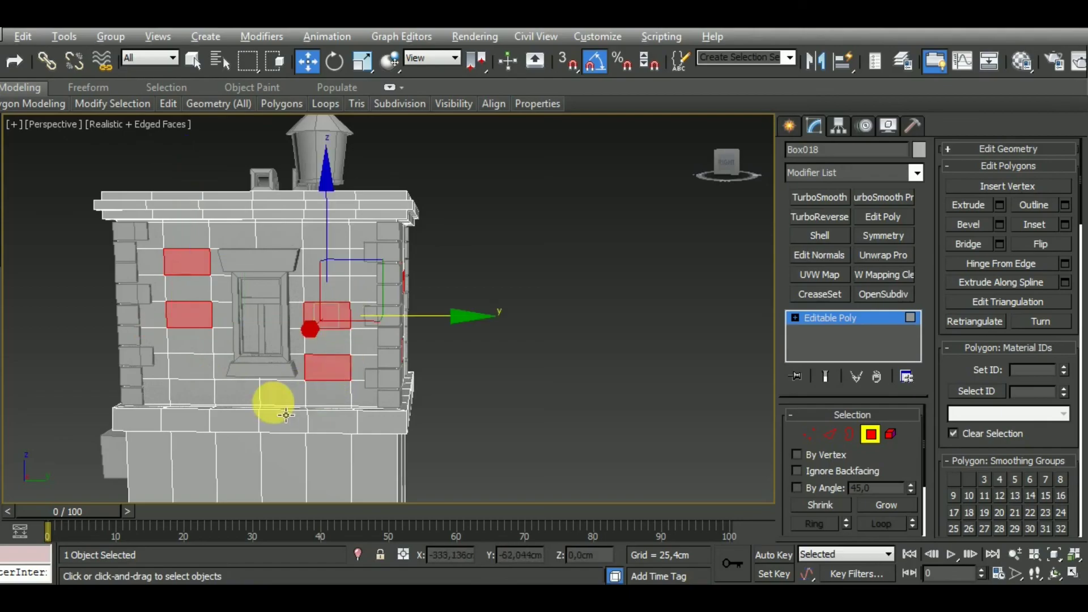
Step: Add a brick below the lower windows on the front facade
mouse_move(286, 415)
middle_mouse_down("alt")
mouse_move(454, 417)
mouse_move(462, 406)
middle_mouse_up("alt")
scroll(385, 406, "up", 3)
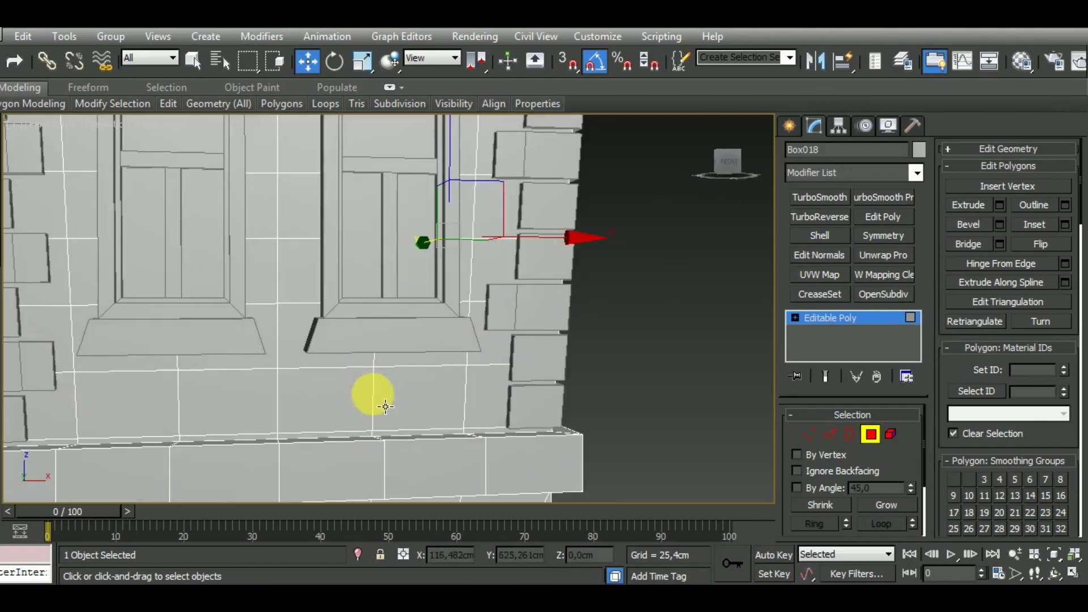
scroll(385, 407, "down", 4)
scroll(304, 396, "up", 4)
left_click(321, 410, "ctrl")
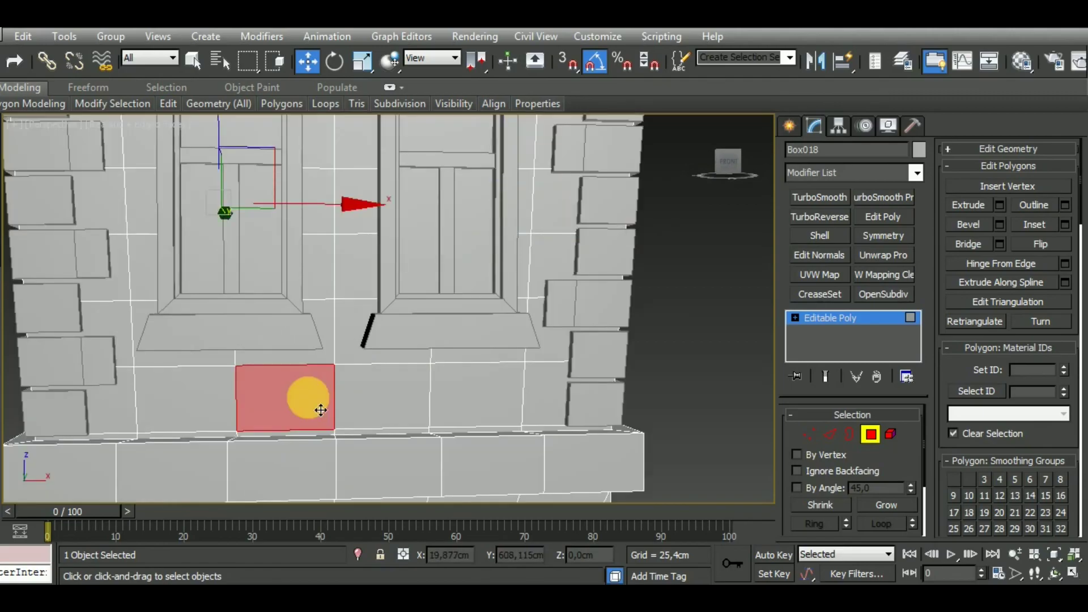
scroll(321, 410, "down", 4)
Step: Add bricks above the left window, below the right window and on the single-window face
middle_click_drag(321, 415, 360, 418, "alt")
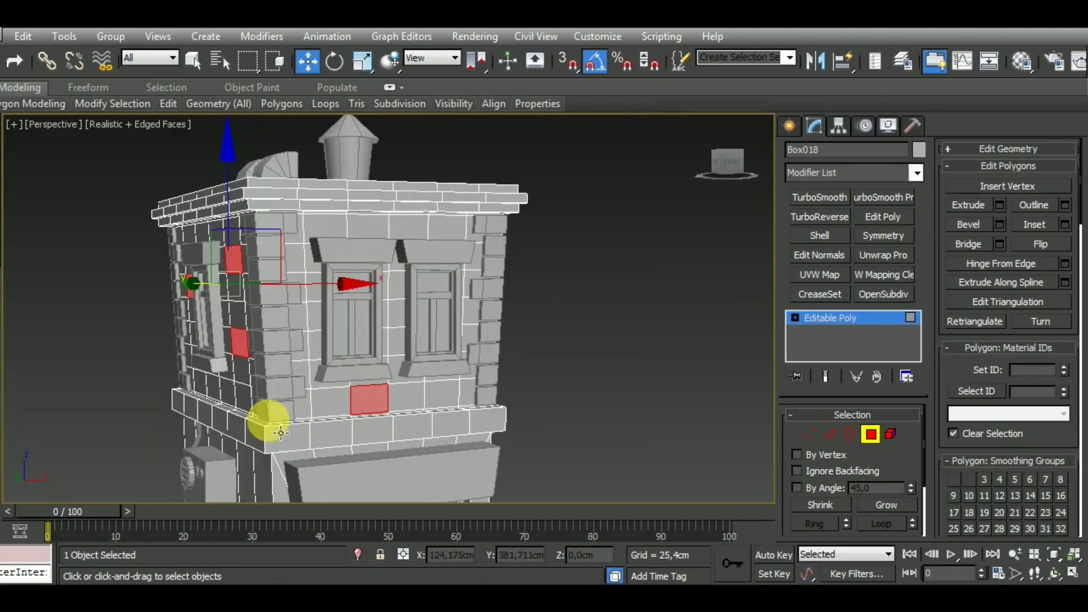
scroll(266, 418, "up", 5)
scroll(278, 425, "down", 3)
mouse_move(285, 432)
middle_mouse_down("alt")
mouse_move(381, 444)
mouse_move(372, 445)
middle_mouse_up("alt")
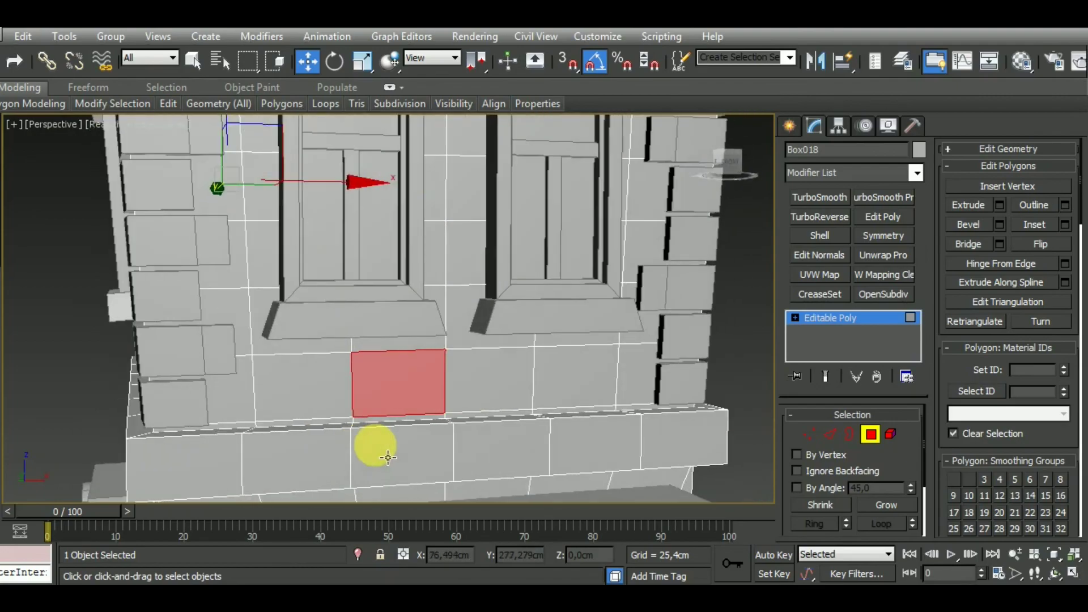
scroll(369, 444, "up", 2)
scroll(378, 442, "down", 4)
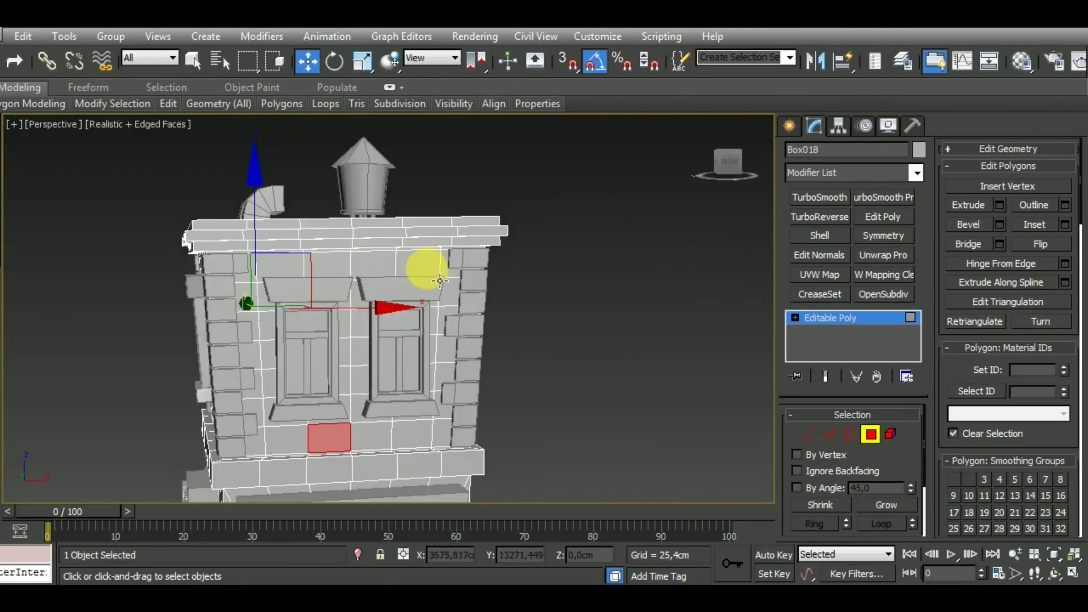
scroll(439, 280, "up", 4)
scroll(420, 289, "down", 3)
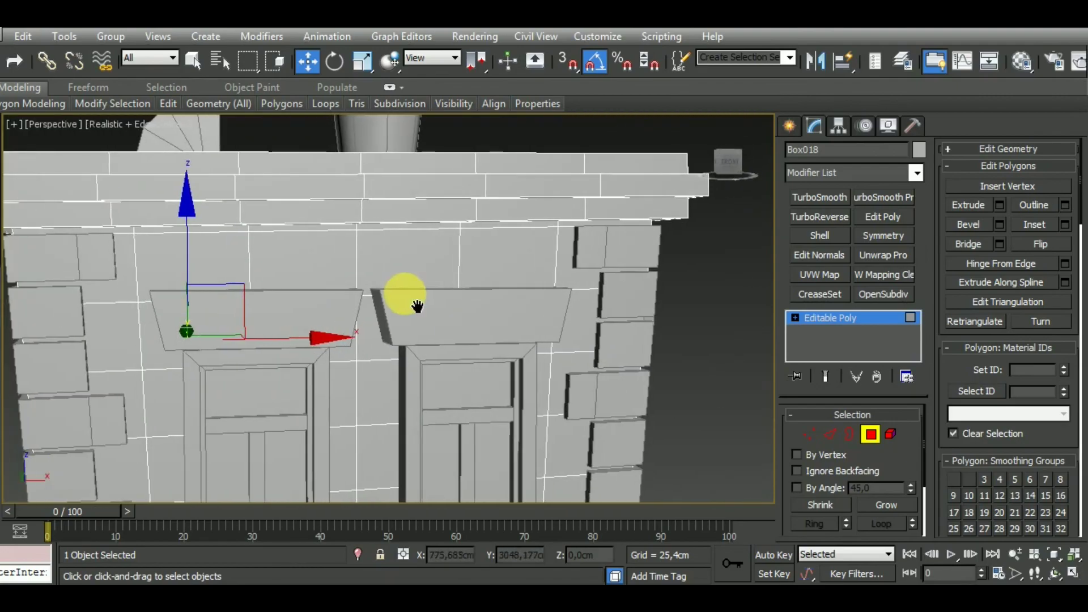
left_click(328, 271, "ctrl")
scroll(379, 375, "down", 2)
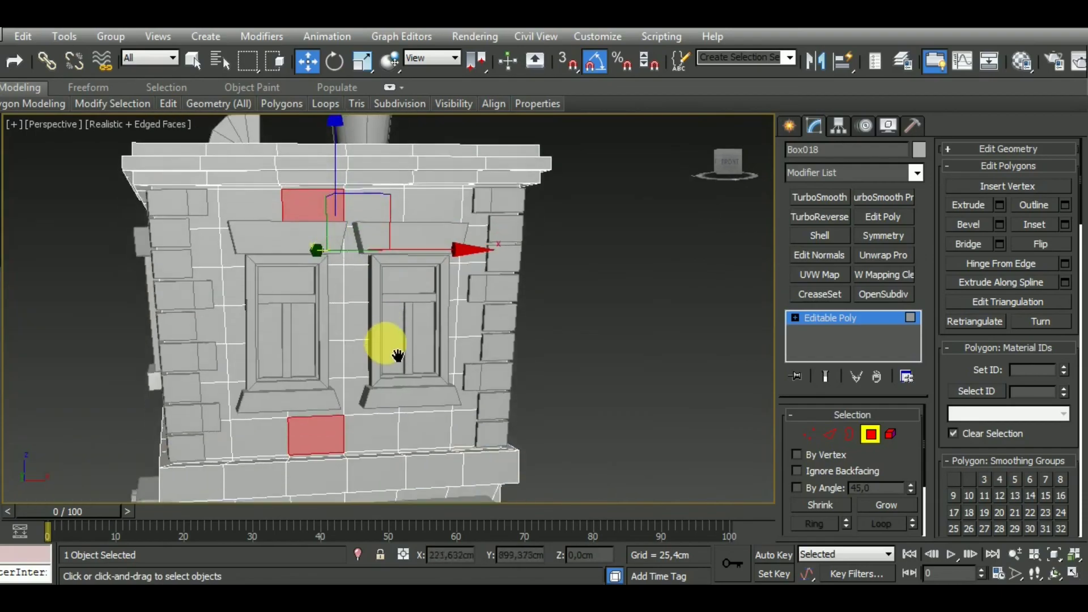
middle_click_drag(379, 375, 384, 316)
left_click(434, 400, "ctrl")
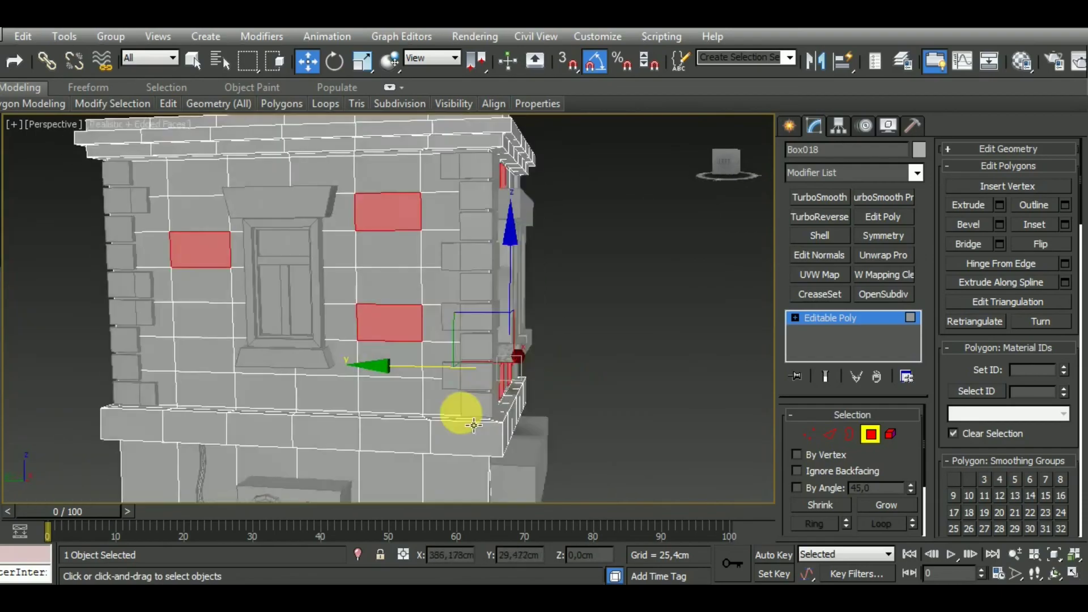
middle_click_drag(434, 401, 474, 418, "alt")
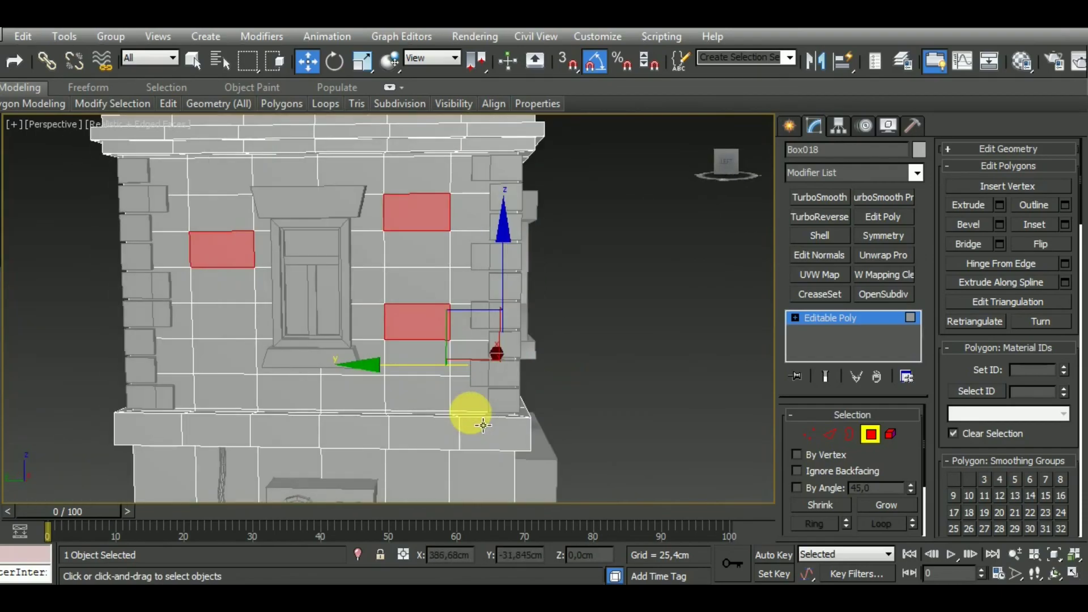
left_click(292, 396, "ctrl")
middle_click_drag(323, 425, 340, 437, "alt")
scroll(348, 427, "up", 4)
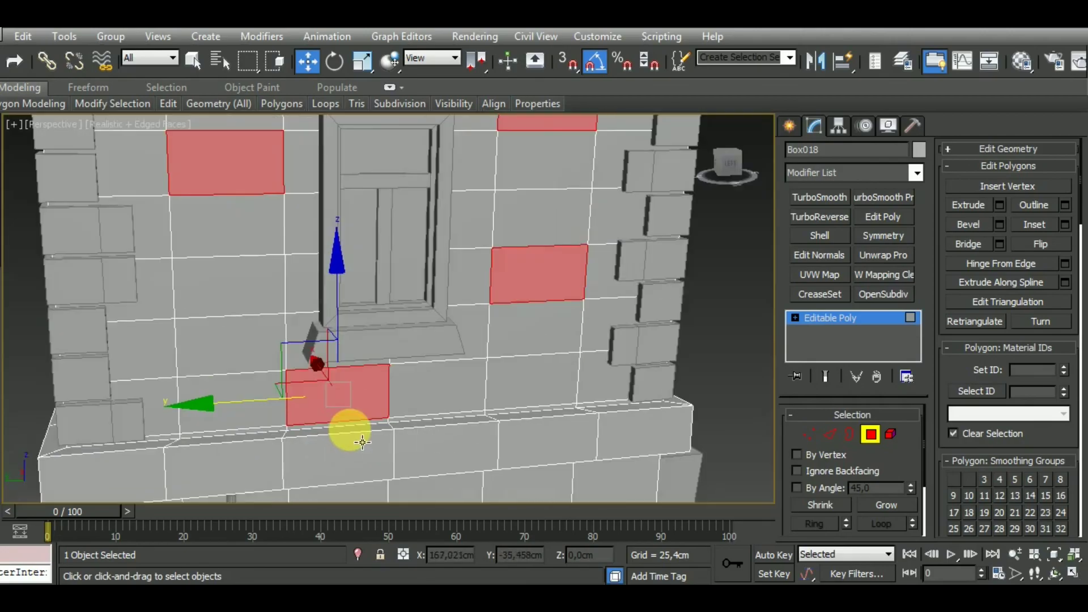
scroll(362, 442, "down", 4)
Step: Detach the selected bricks as a clone named Object026, then edit its polygons
left_click(1062, 151)
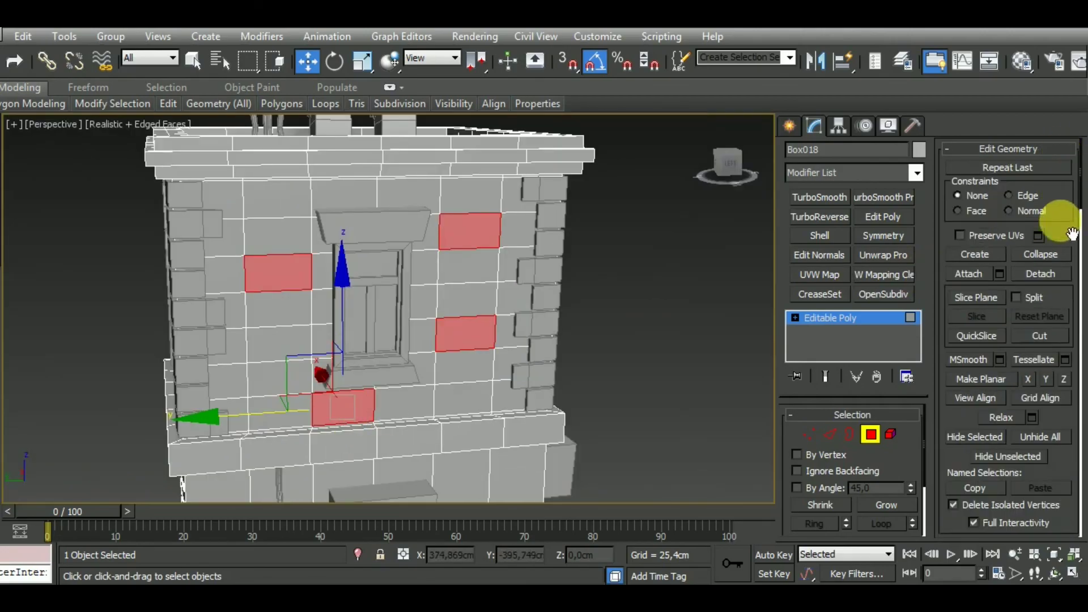
left_click(1040, 274)
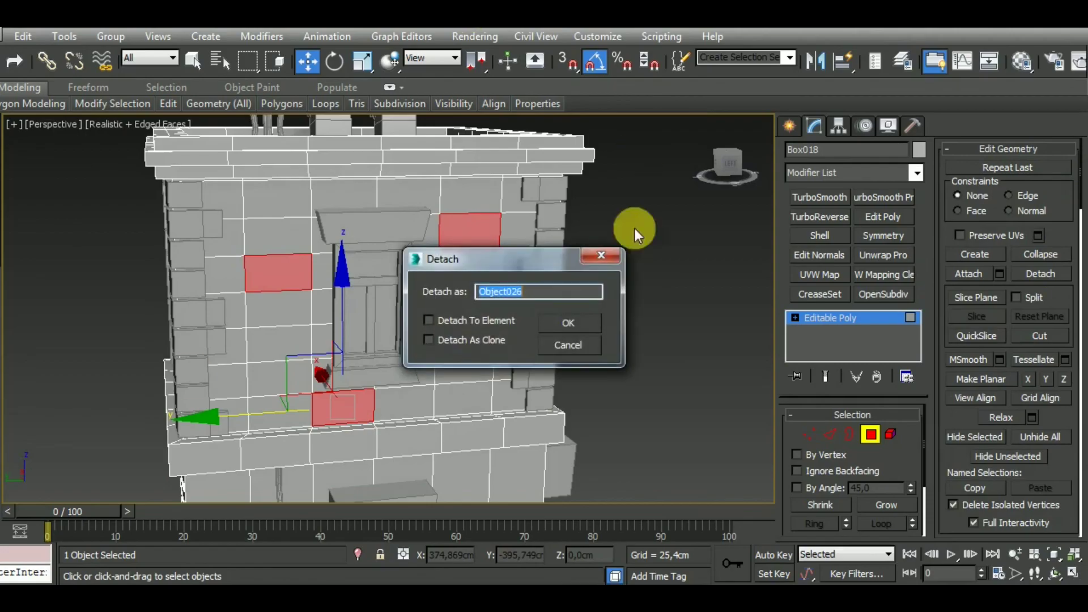
left_click(575, 330)
left_click(871, 434)
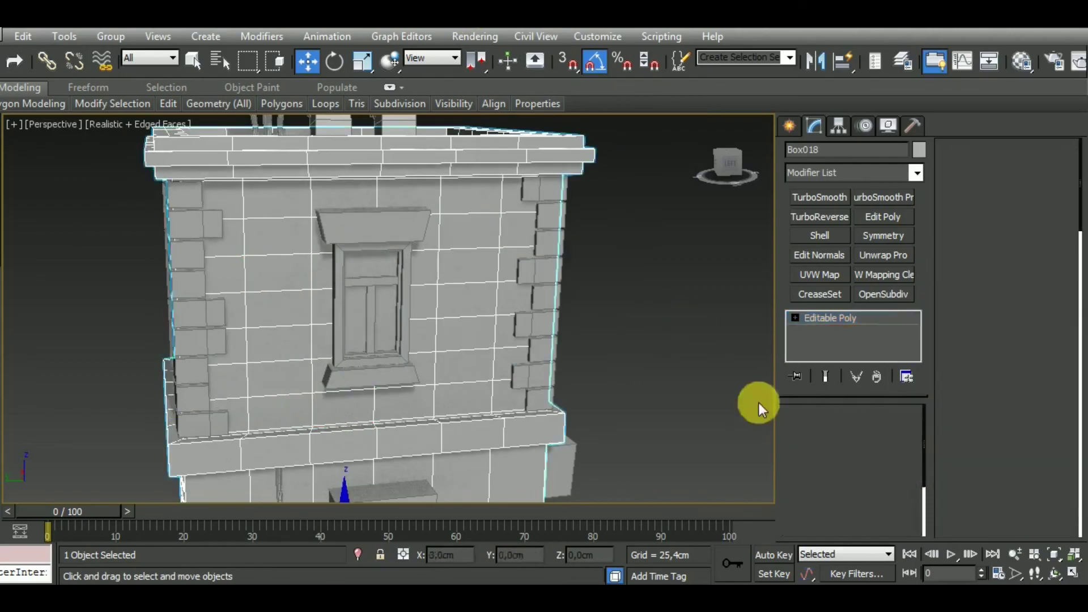
left_click(491, 249)
left_click(870, 434)
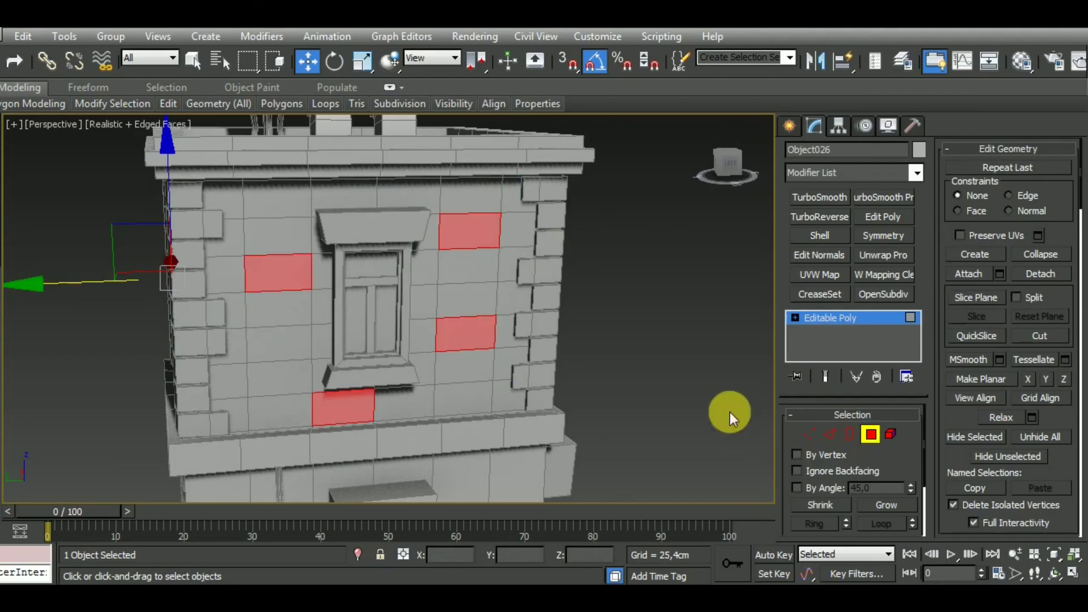
Step: Bevel Object026's brick polygons outward to a height of about 1.633 cm
middle_click_drag(730, 413, 656, 385, "alt")
key("b")
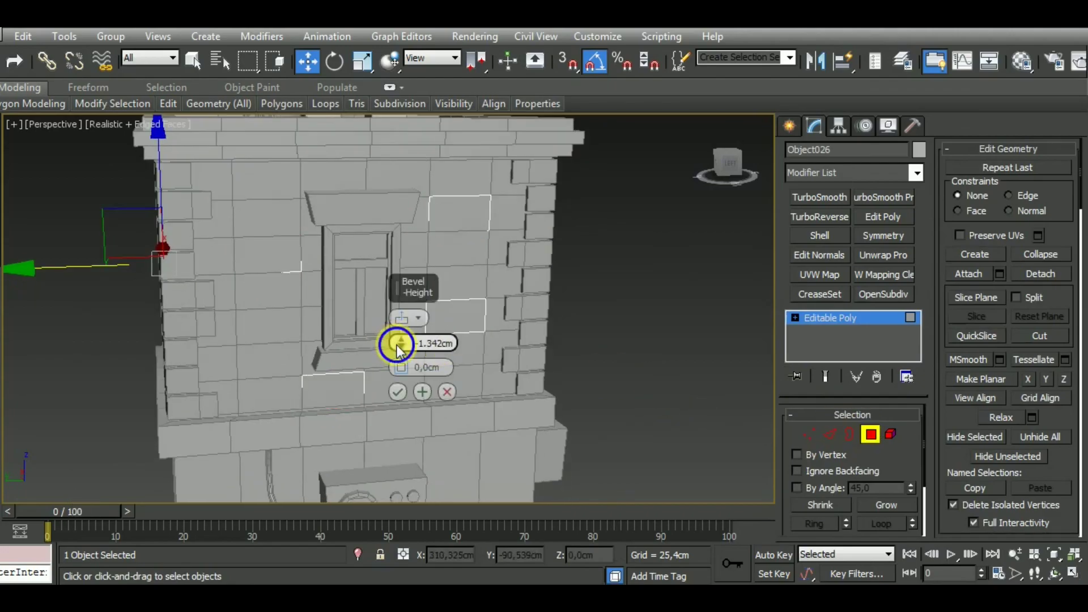
left_click_drag(399, 341, 403, 341)
mouse_move(408, 345)
middle_mouse_down("alt")
mouse_move(590, 376)
mouse_move(576, 373)
middle_mouse_up("alt")
scroll(404, 361, "up", 3)
scroll(407, 359, "up", 2)
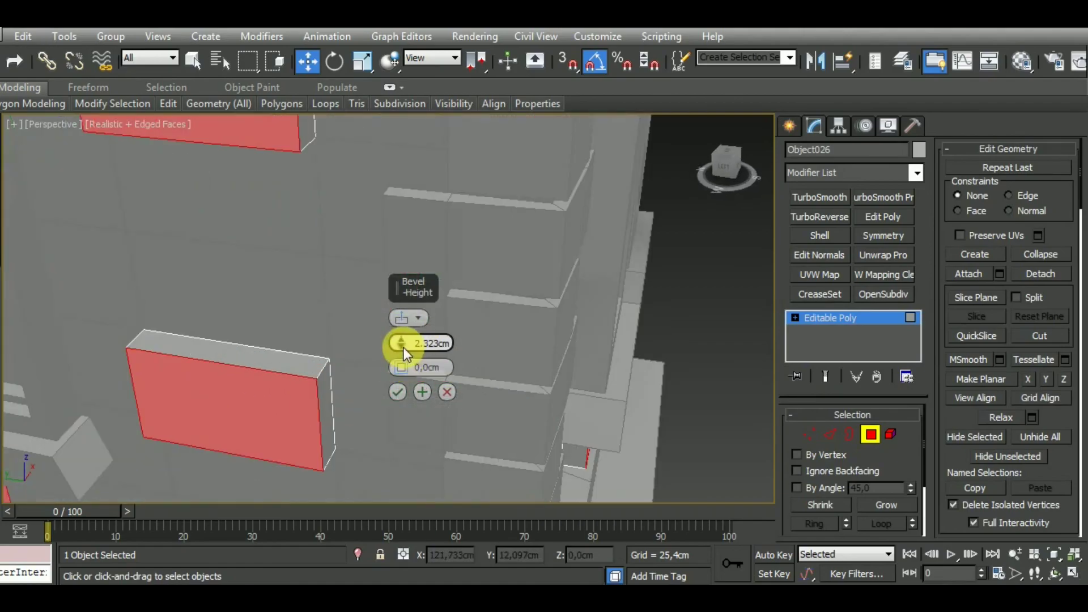
left_click_drag(404, 348, 405, 356)
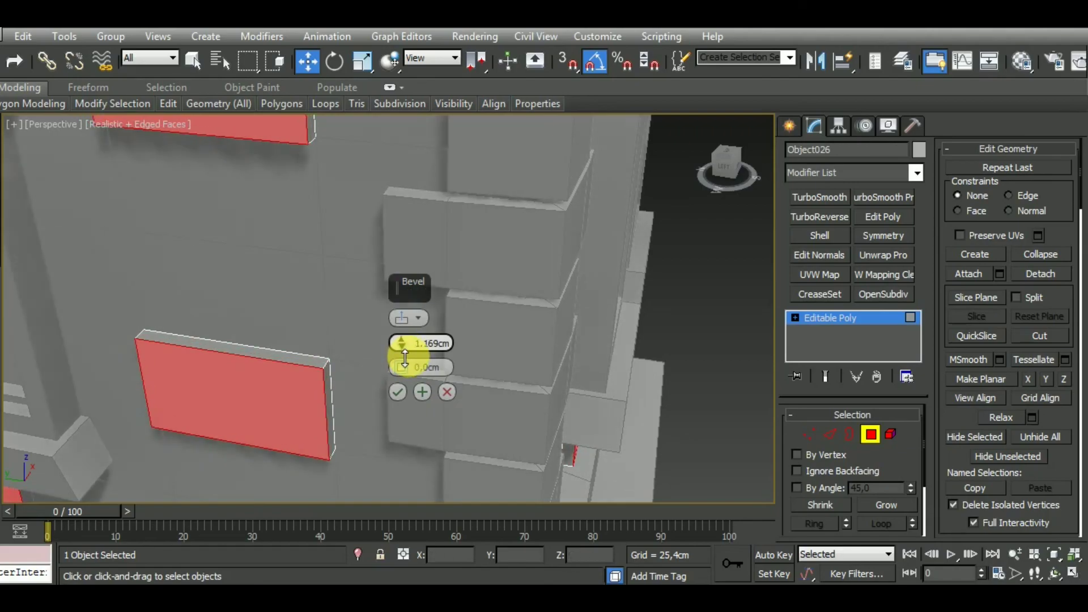
left_click_drag(405, 357, 404, 356)
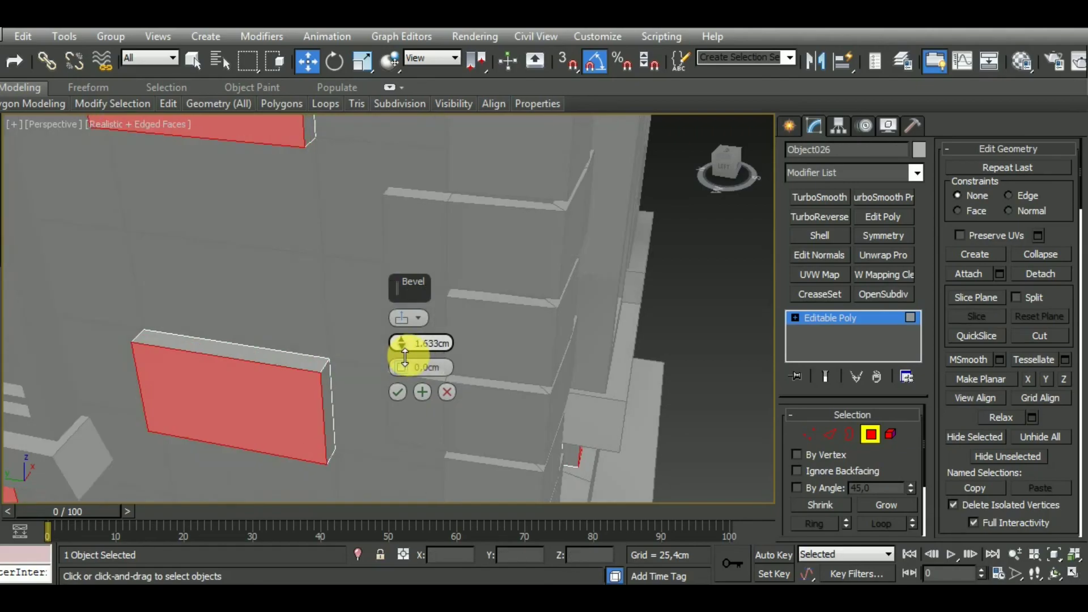
left_click(397, 391)
scroll(459, 335, "down", 5)
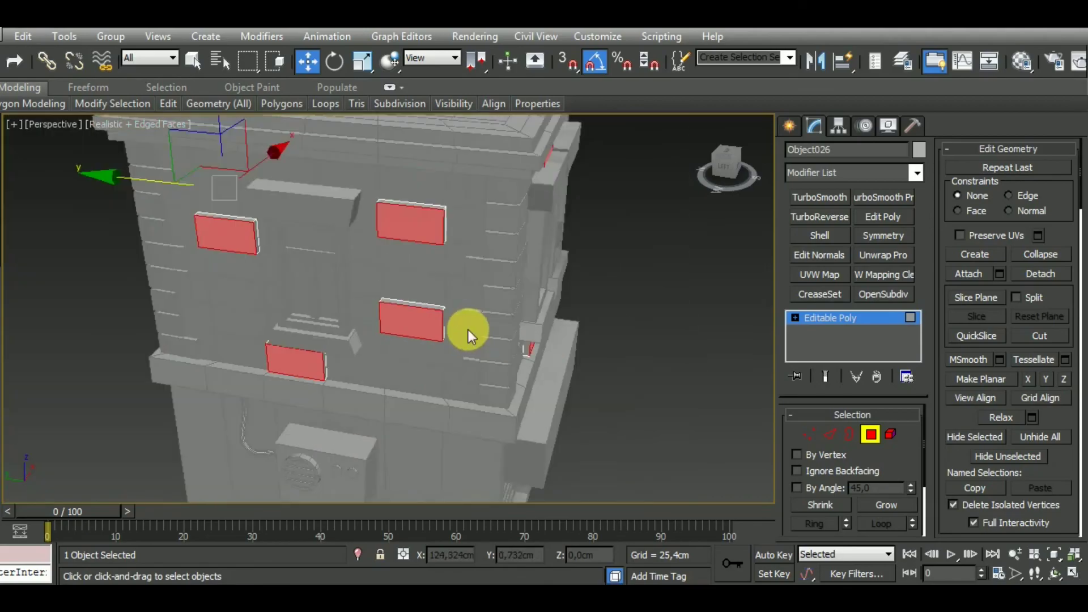
scroll(467, 328, "down", 3)
left_click(858, 435)
Step: Remove the already-selected helper edges from Box018 in Edge mode
left_click(562, 427)
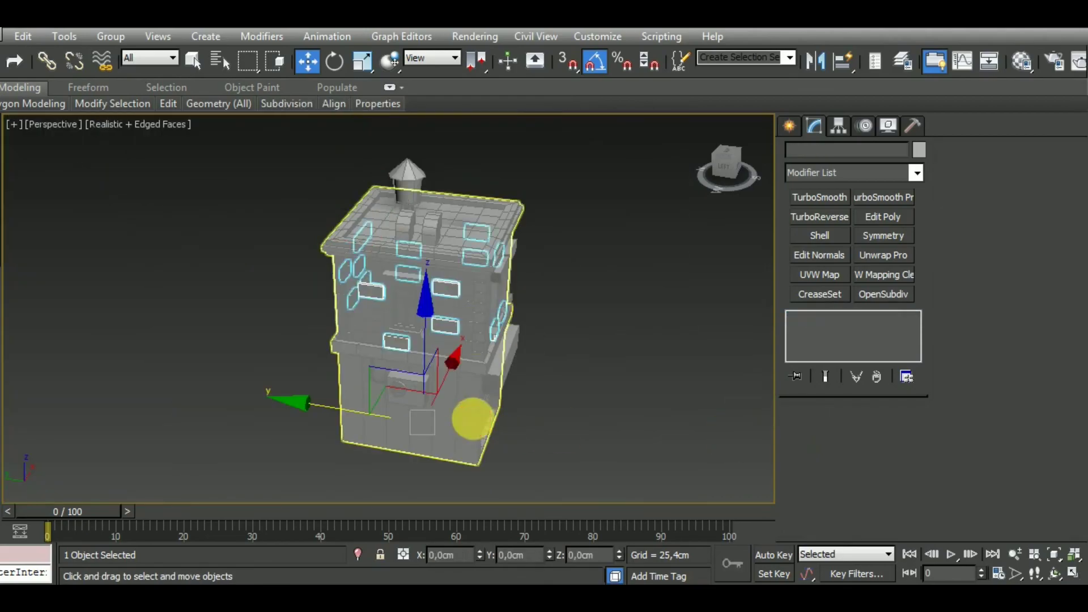
left_click(489, 437)
middle_click_drag(489, 437, 525, 390, "alt")
left_click(830, 435)
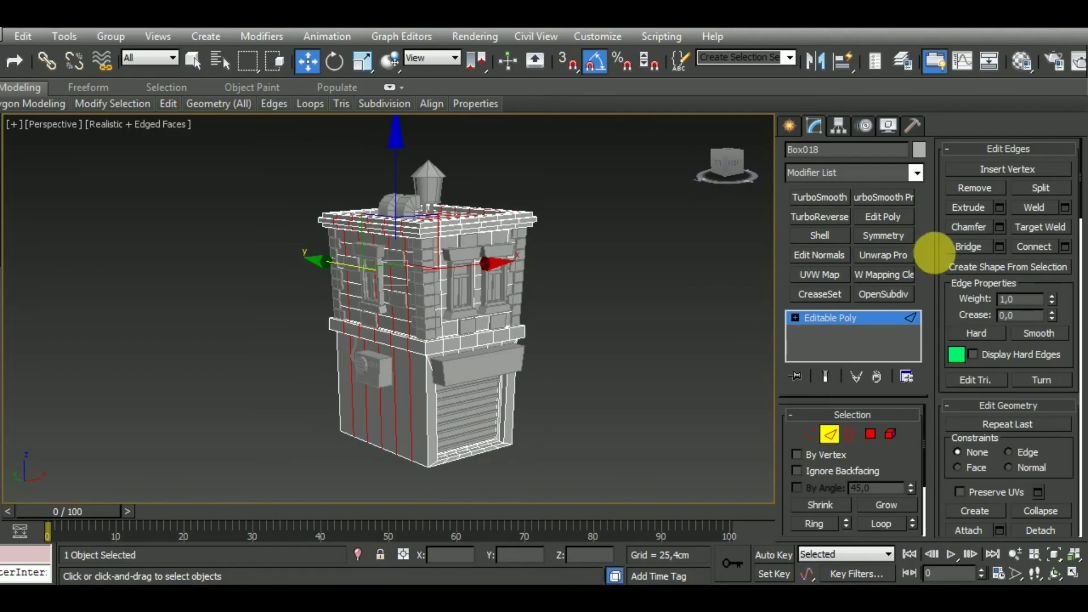
left_click(985, 196)
Step: Select the vertical helper edges beside and below the windows
scroll(529, 408, "up", 1)
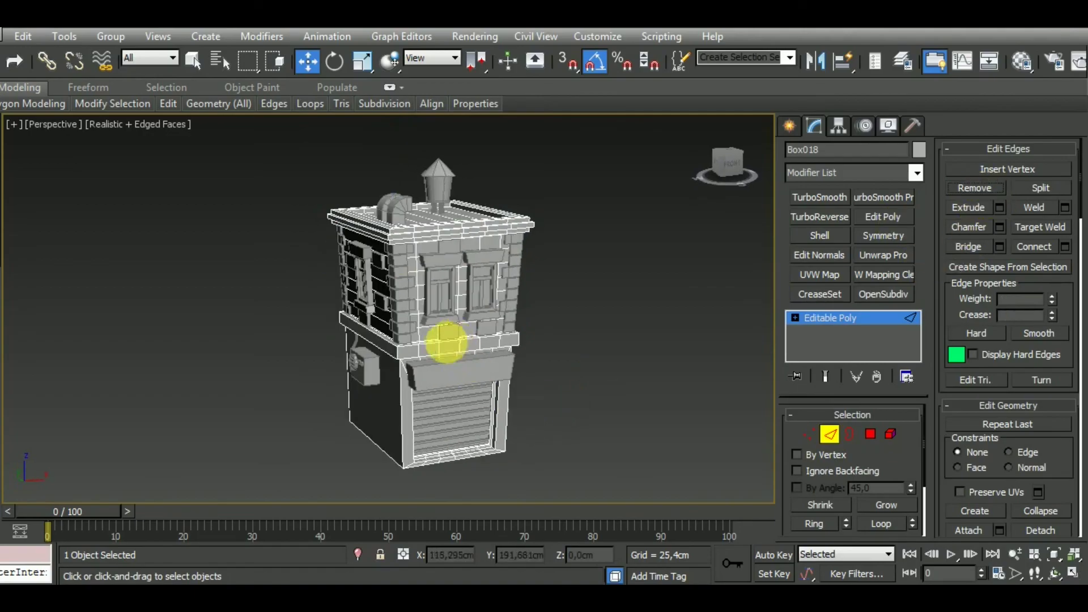
scroll(424, 344, "up", 3)
scroll(423, 344, "up", 2)
left_click(377, 346)
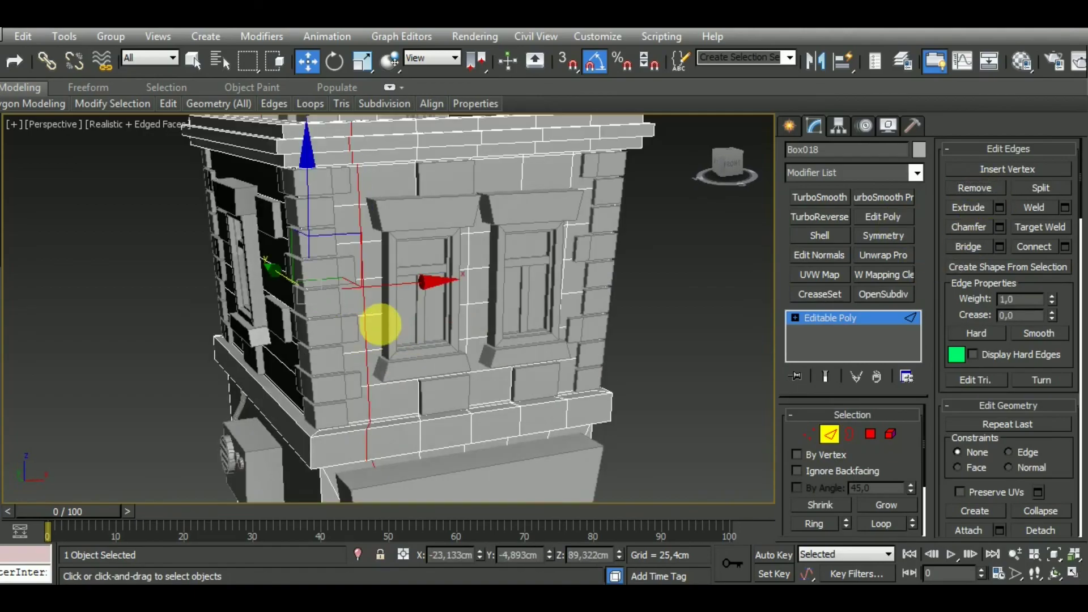
left_click(377, 351, "ctrl")
left_click(374, 369, "ctrl")
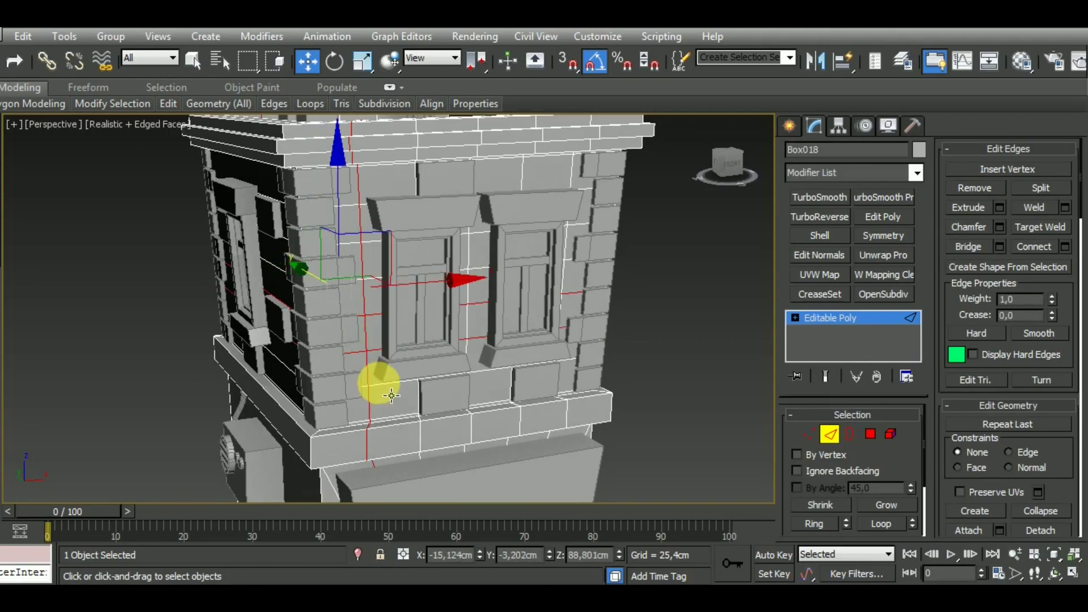
left_click(377, 283, "ctrl")
left_click(364, 242, "ctrl")
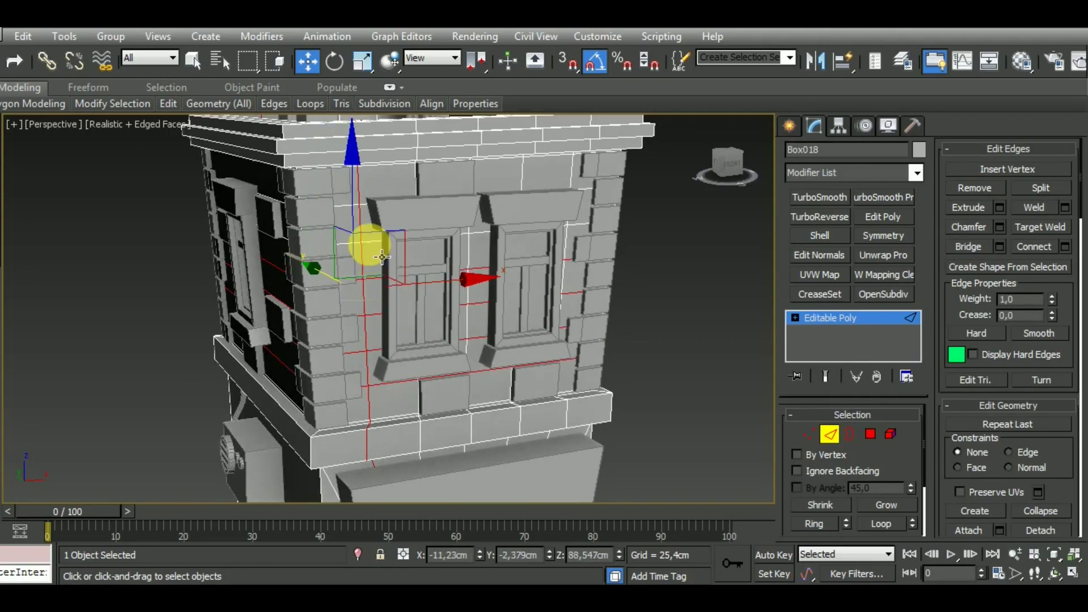
left_click(348, 206, "ctrl")
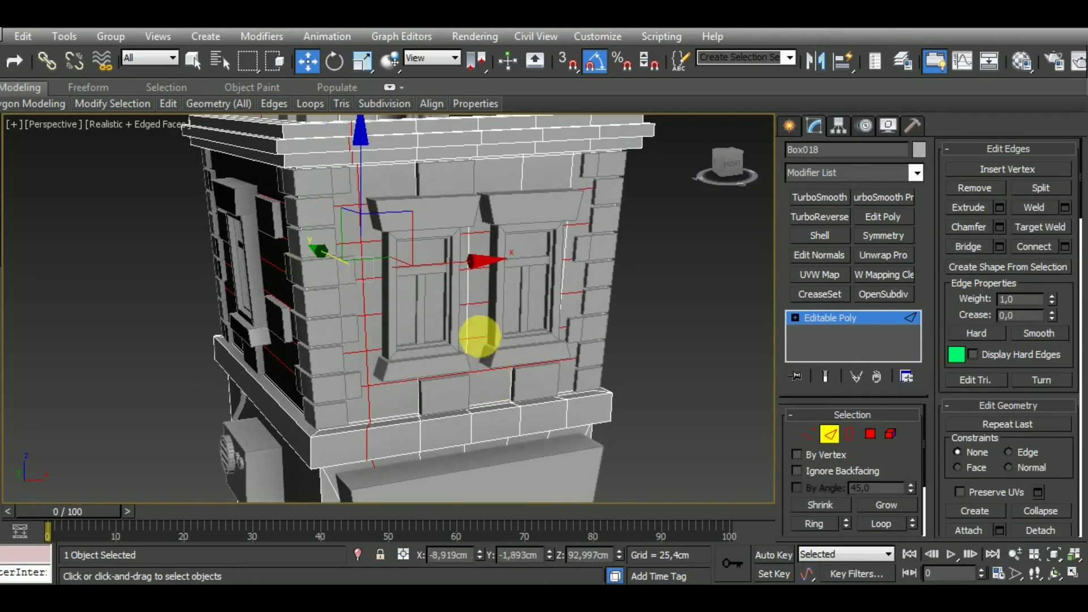
left_click(478, 330, "ctrl")
Step: Add three helper edge loops through the cornice and remove all selected edges
mouse_move(450, 243)
middle_mouse_down("alt")
mouse_move(493, 303)
mouse_move(417, 253)
middle_mouse_up("alt")
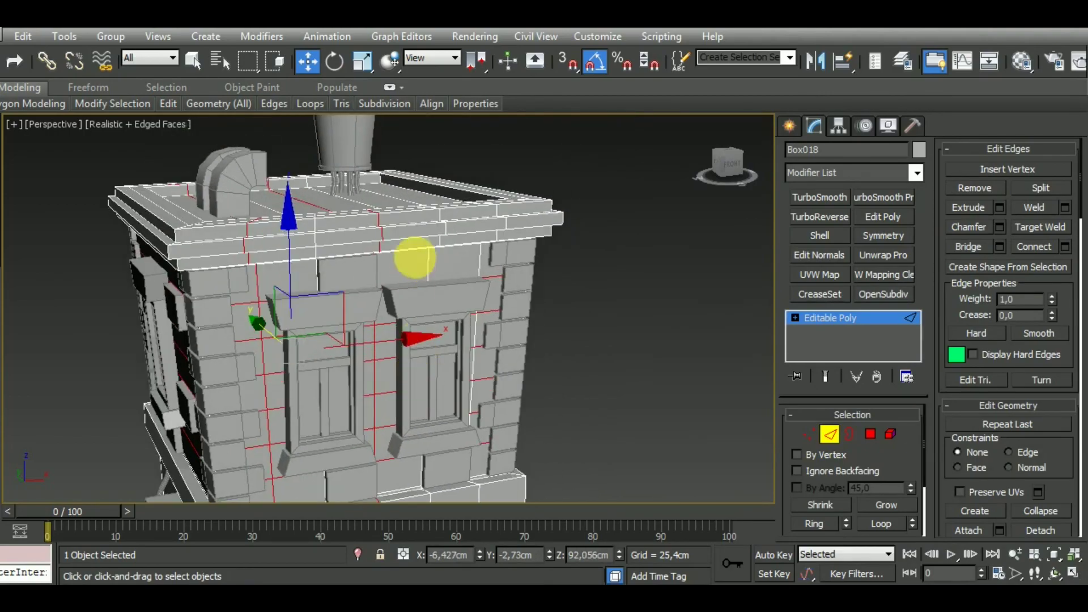
scroll(431, 267, "up", 3)
double_click(433, 276, "ctrl")
double_click(242, 272, "ctrl")
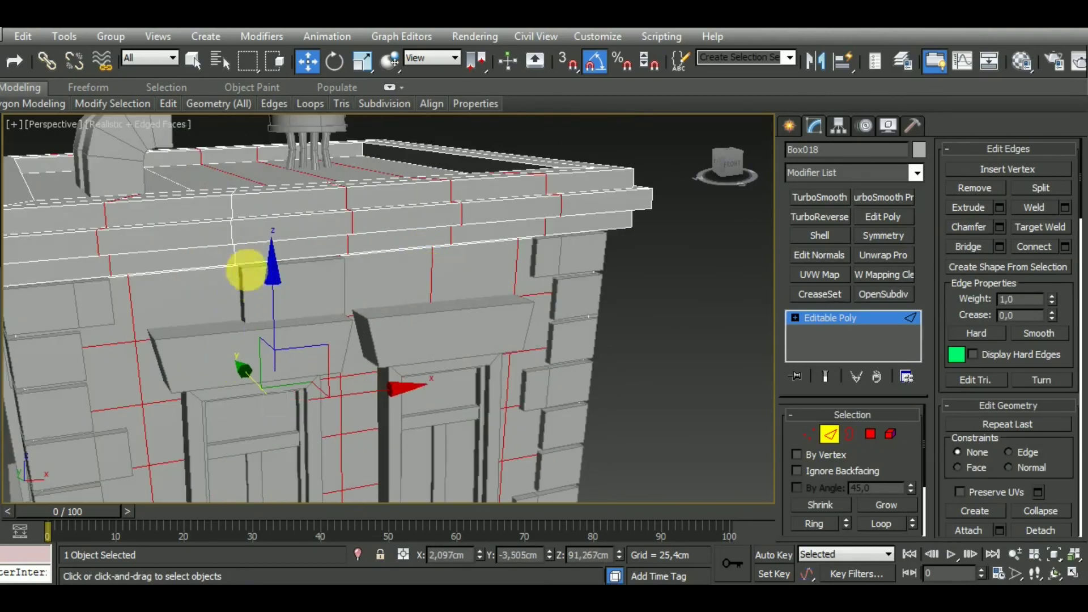
double_click(347, 389, "ctrl")
scroll(434, 309, "down", 8)
mouse_move(435, 309)
middle_mouse_down("alt")
mouse_move(516, 364)
mouse_move(590, 357)
mouse_move(550, 359)
middle_mouse_up("alt")
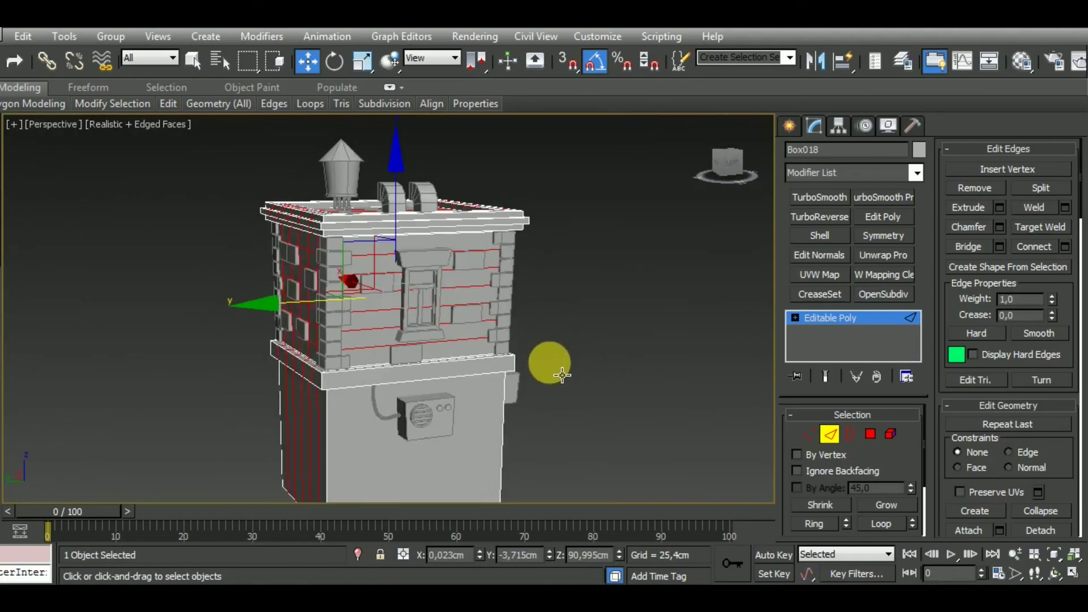
left_click(974, 188)
Step: Exit Edge mode, deselect the building and orbit to inspect the finished tower
middle_click_drag(641, 415, 471, 437, "alt")
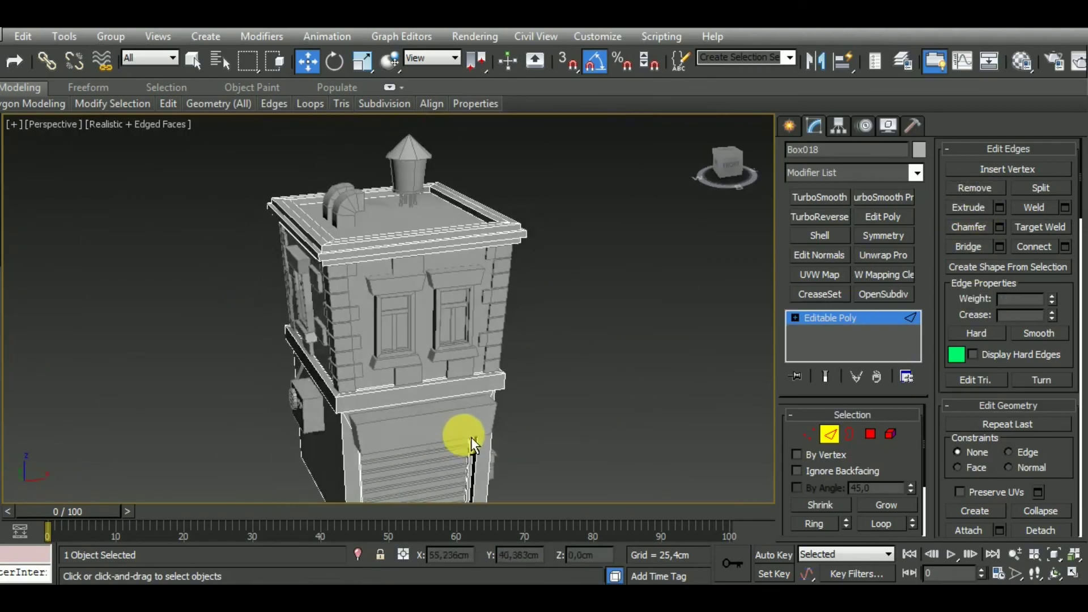
left_click(829, 434)
scroll(624, 408, "down", 3)
scroll(620, 390, "down", 3)
scroll(619, 390, "up", 1)
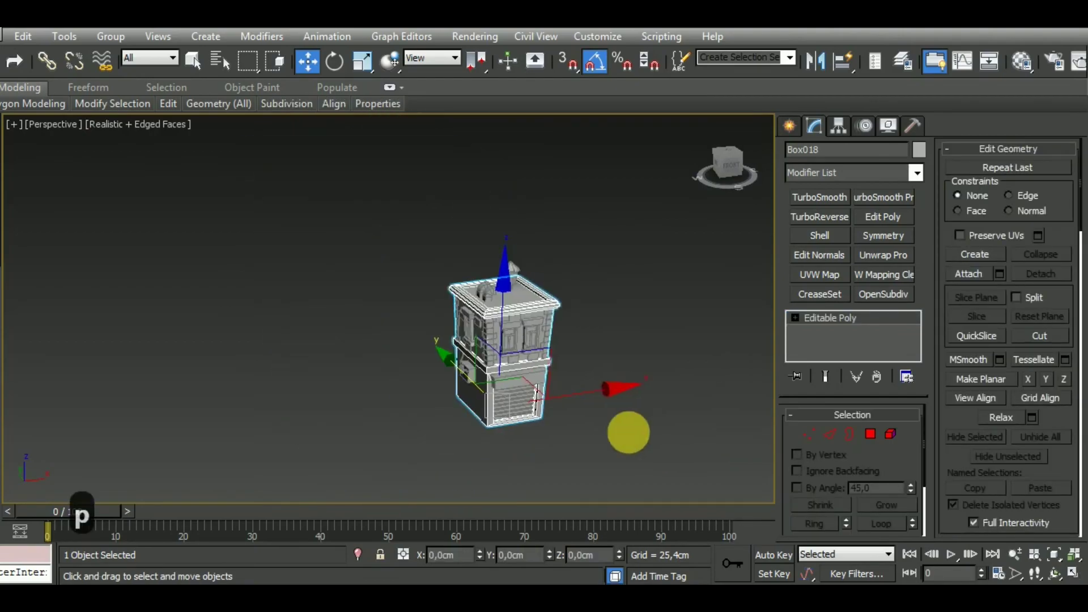
scroll(543, 369, "up", 3)
scroll(570, 389, "up", 3)
left_click(583, 384)
scroll(598, 379, "down", 5)
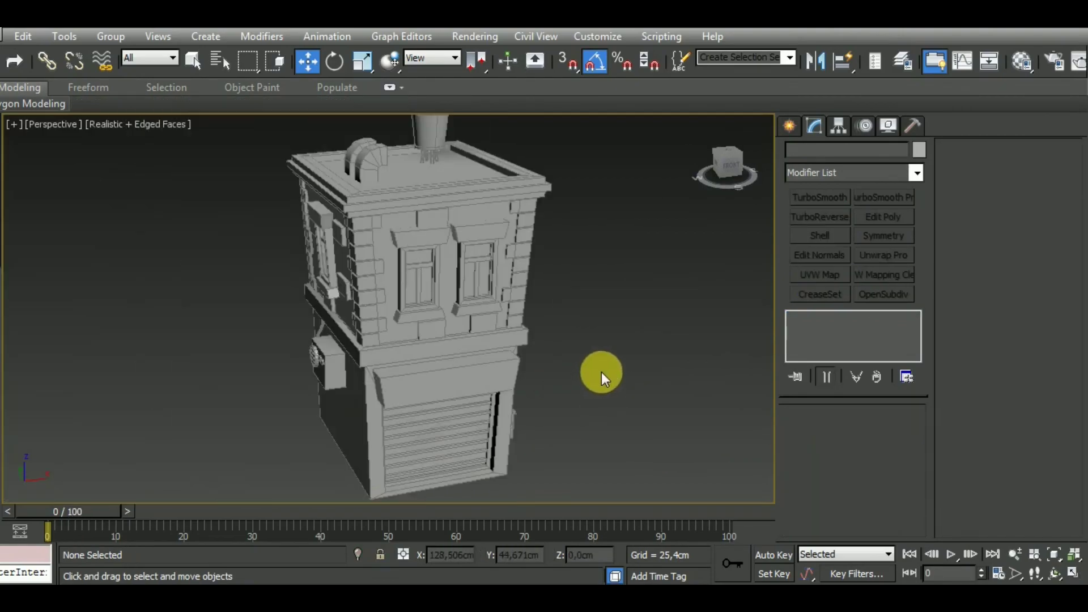
middle_click_drag(600, 372, 624, 432, "alt")
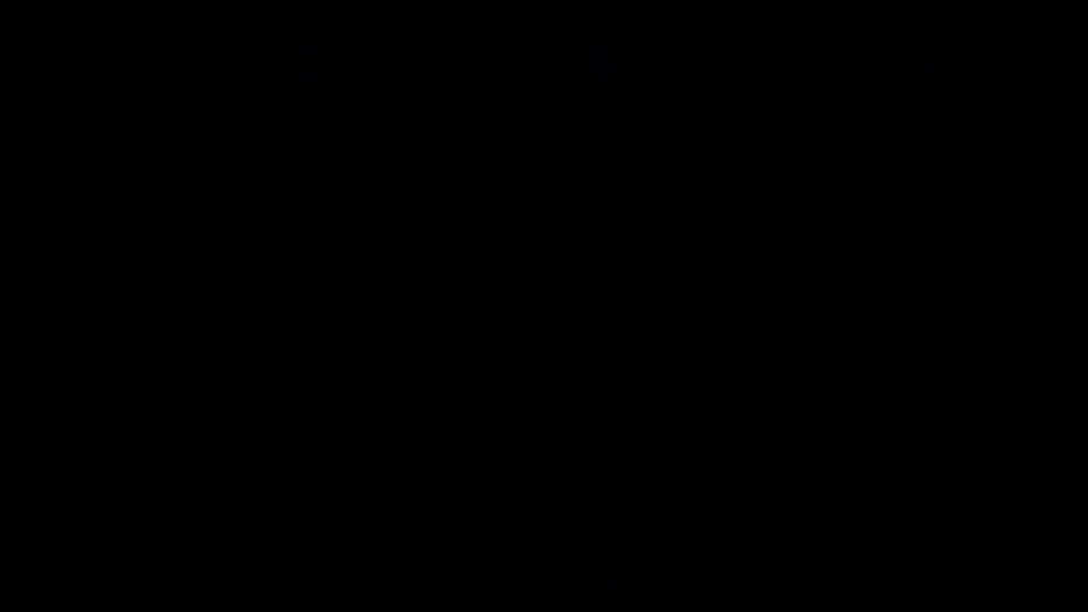